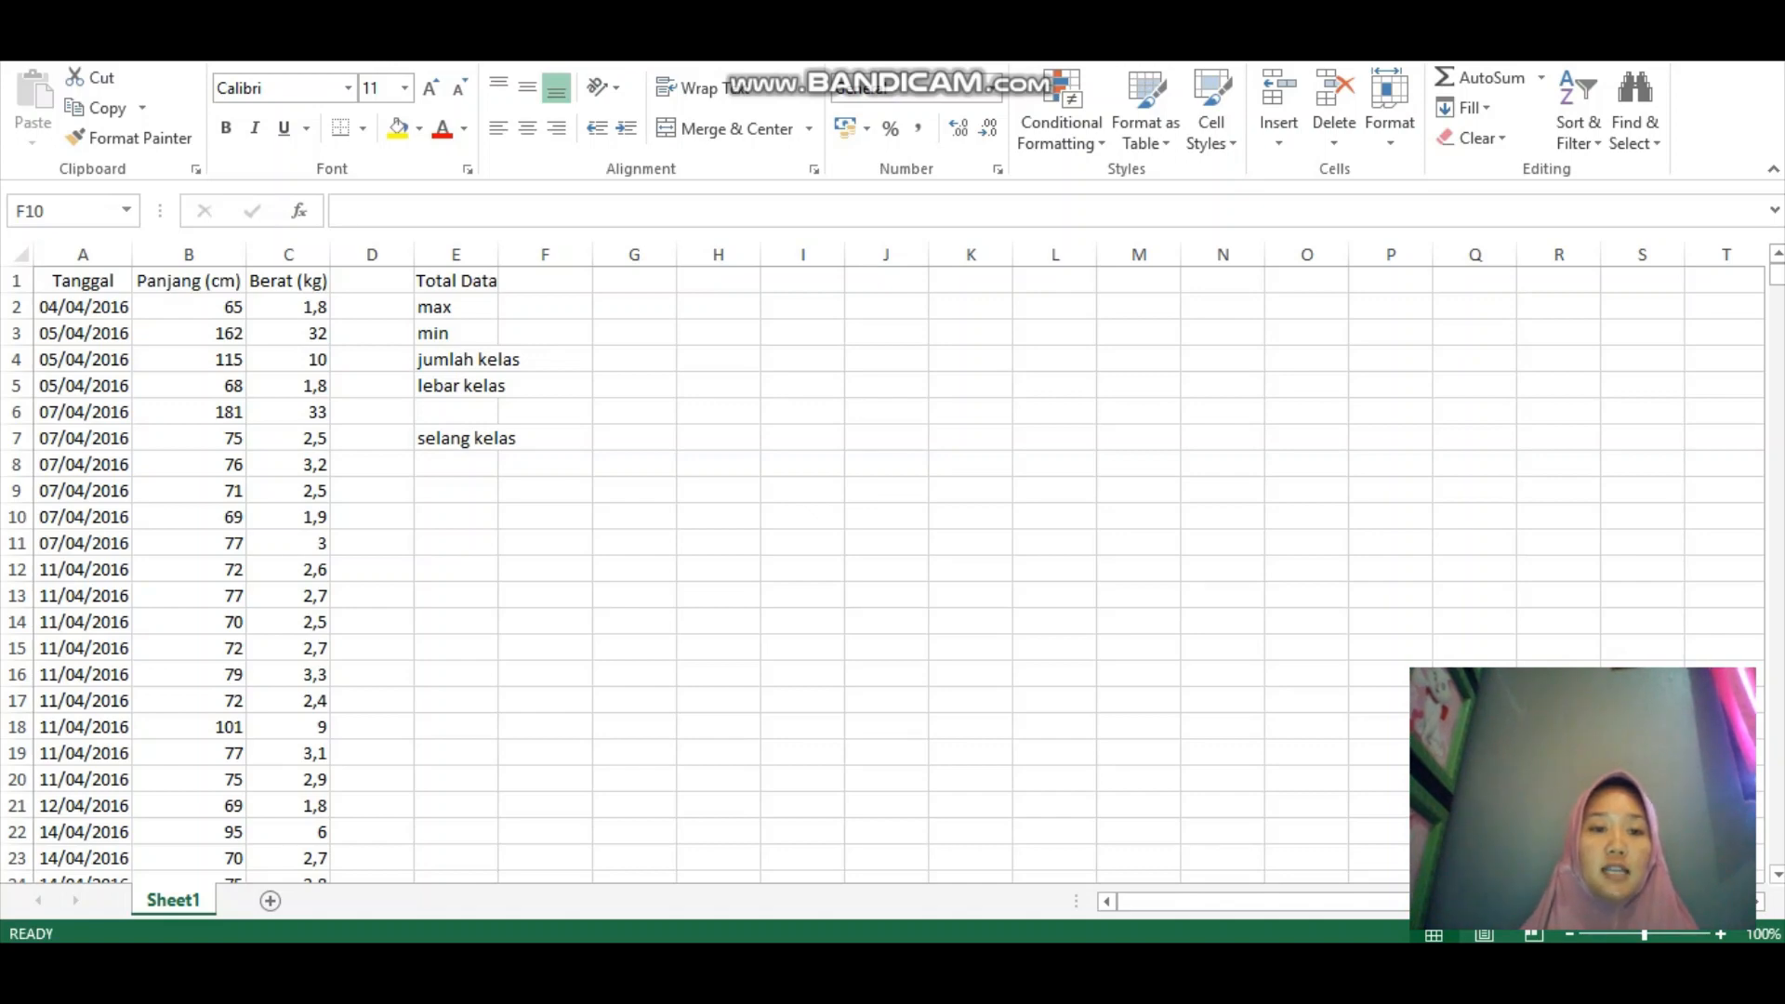
- Count all the values in the Panjang (cm) column from B2 down with a COUNT formula in F1 beside Total Data
{"action": "left_click", "coordinate": [545, 516]}
{"action": "left_click", "coordinate": [545, 281]}
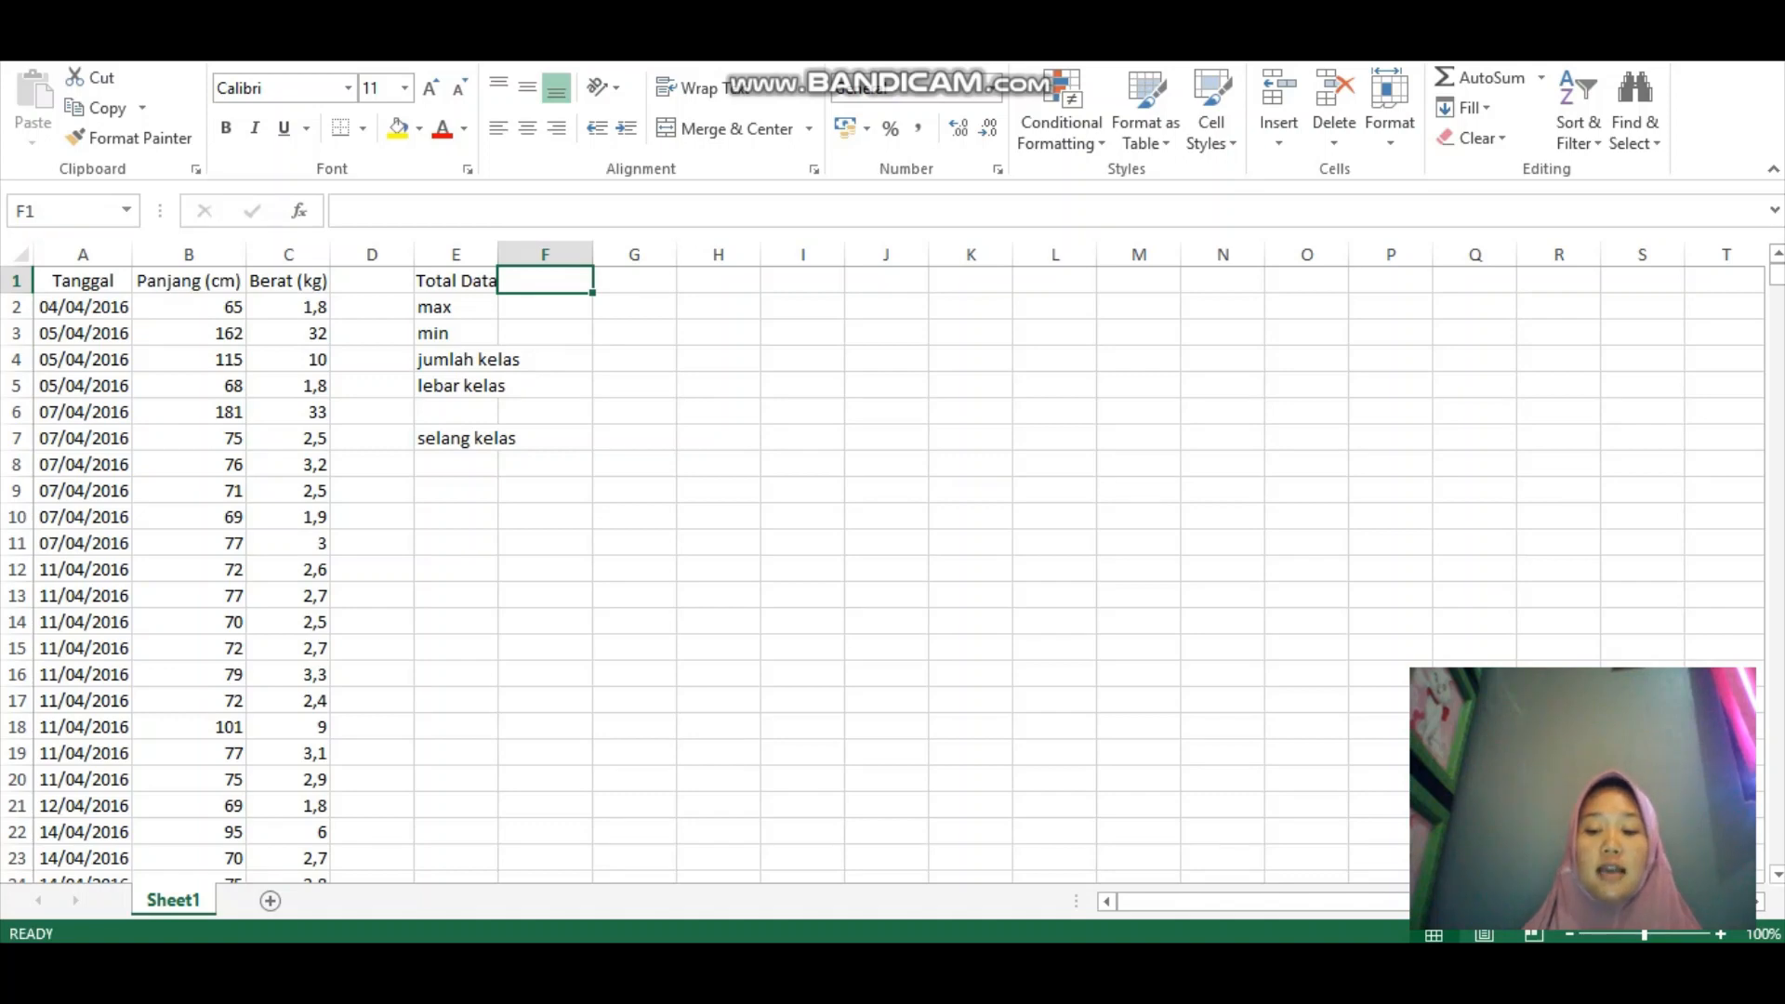
{"action": "type", "text": "="}
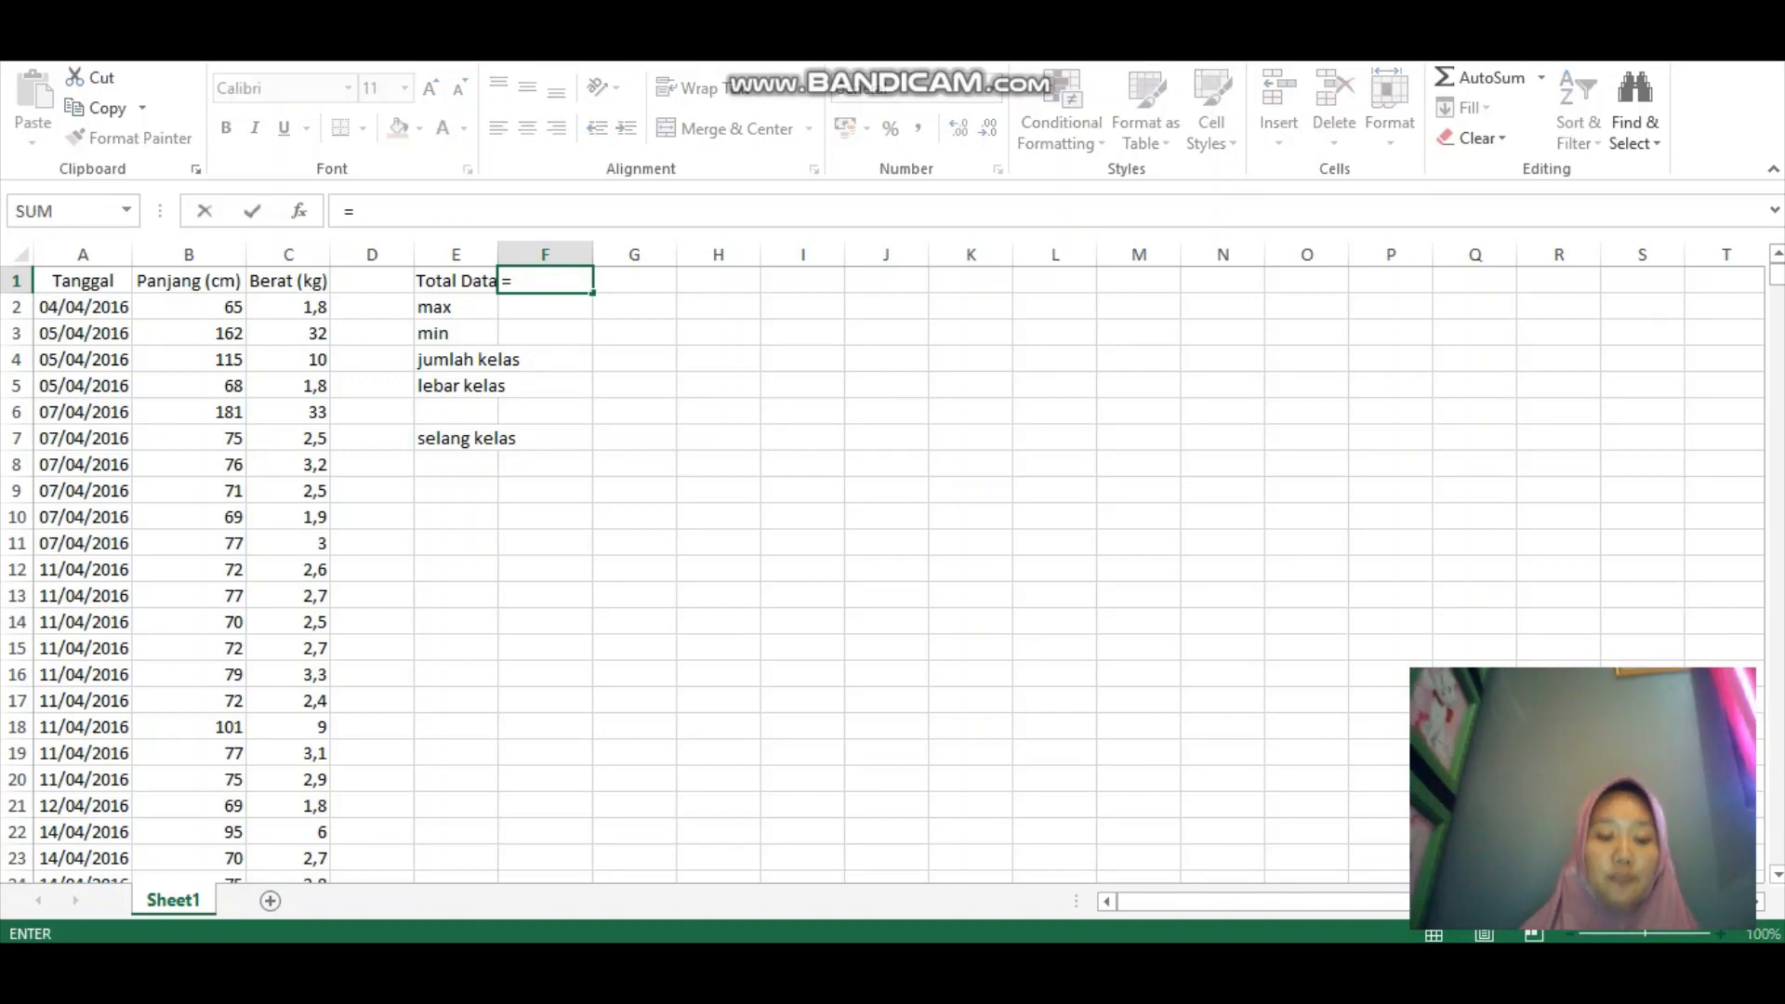
{"action": "type", "text": "cou"}
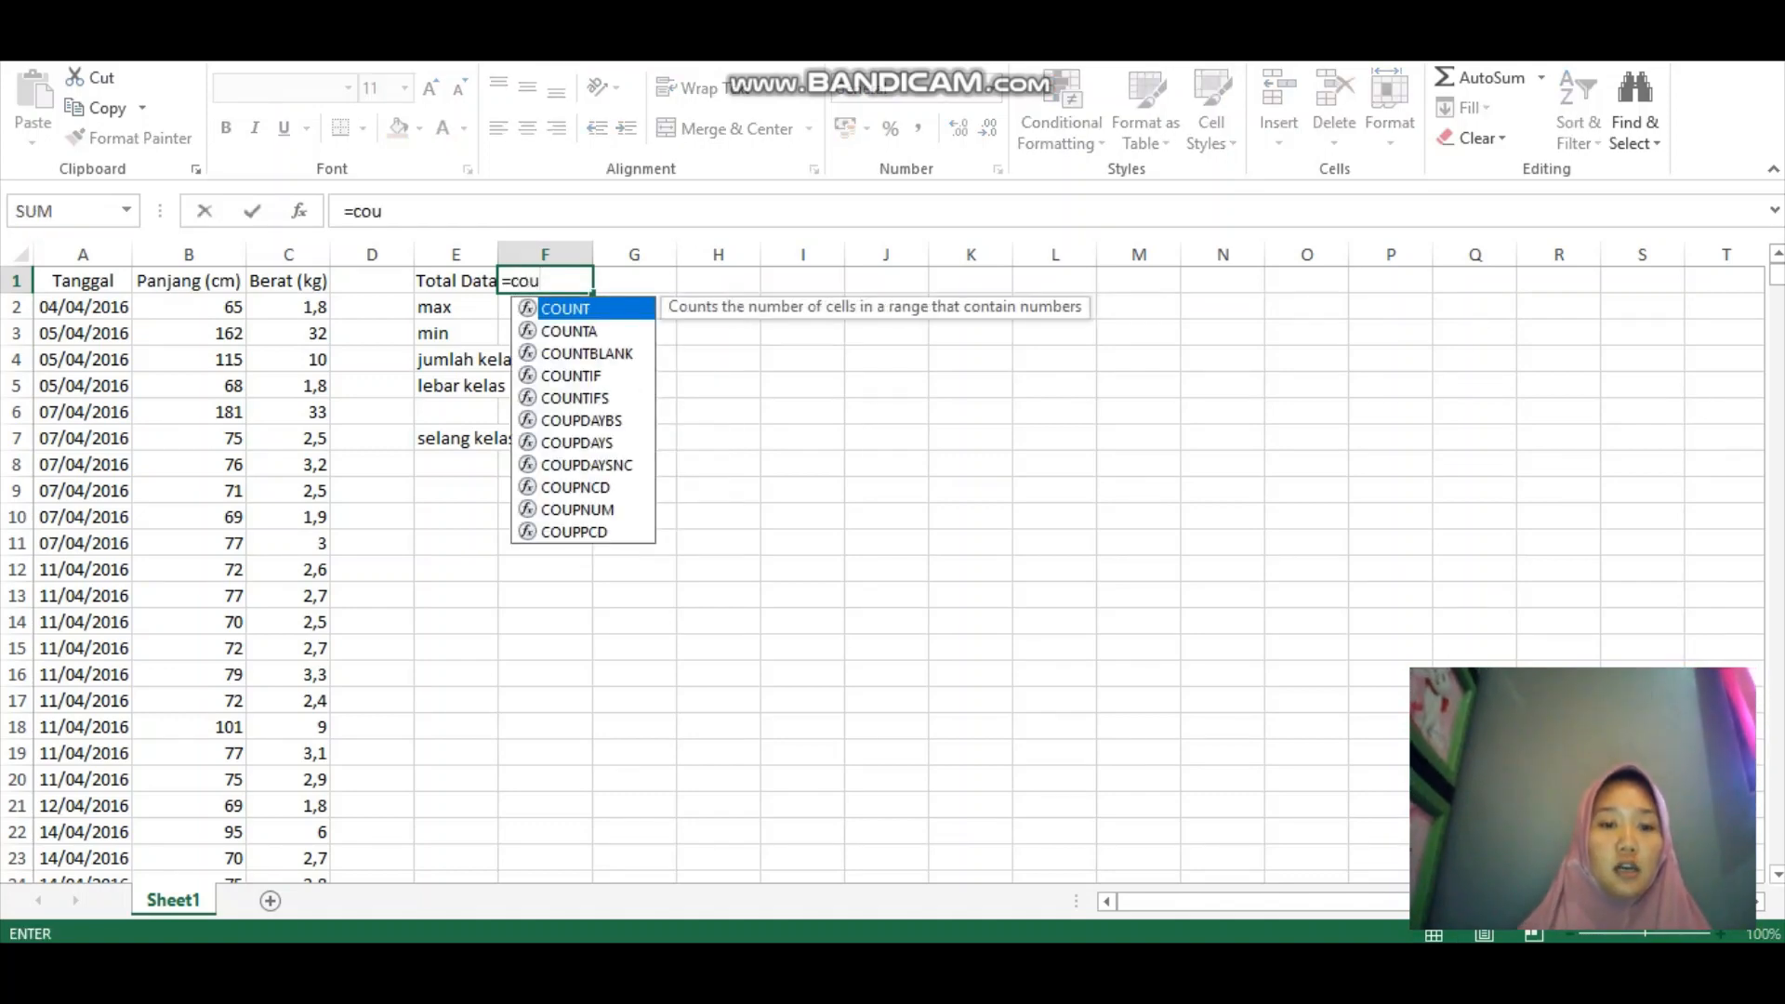
{"action": "key", "text": "Tab"}
{"action": "left_click_drag", "start_coordinate": [213, 306], "coordinate": [244, 860]}
{"action": "key", "text": "Escape"}
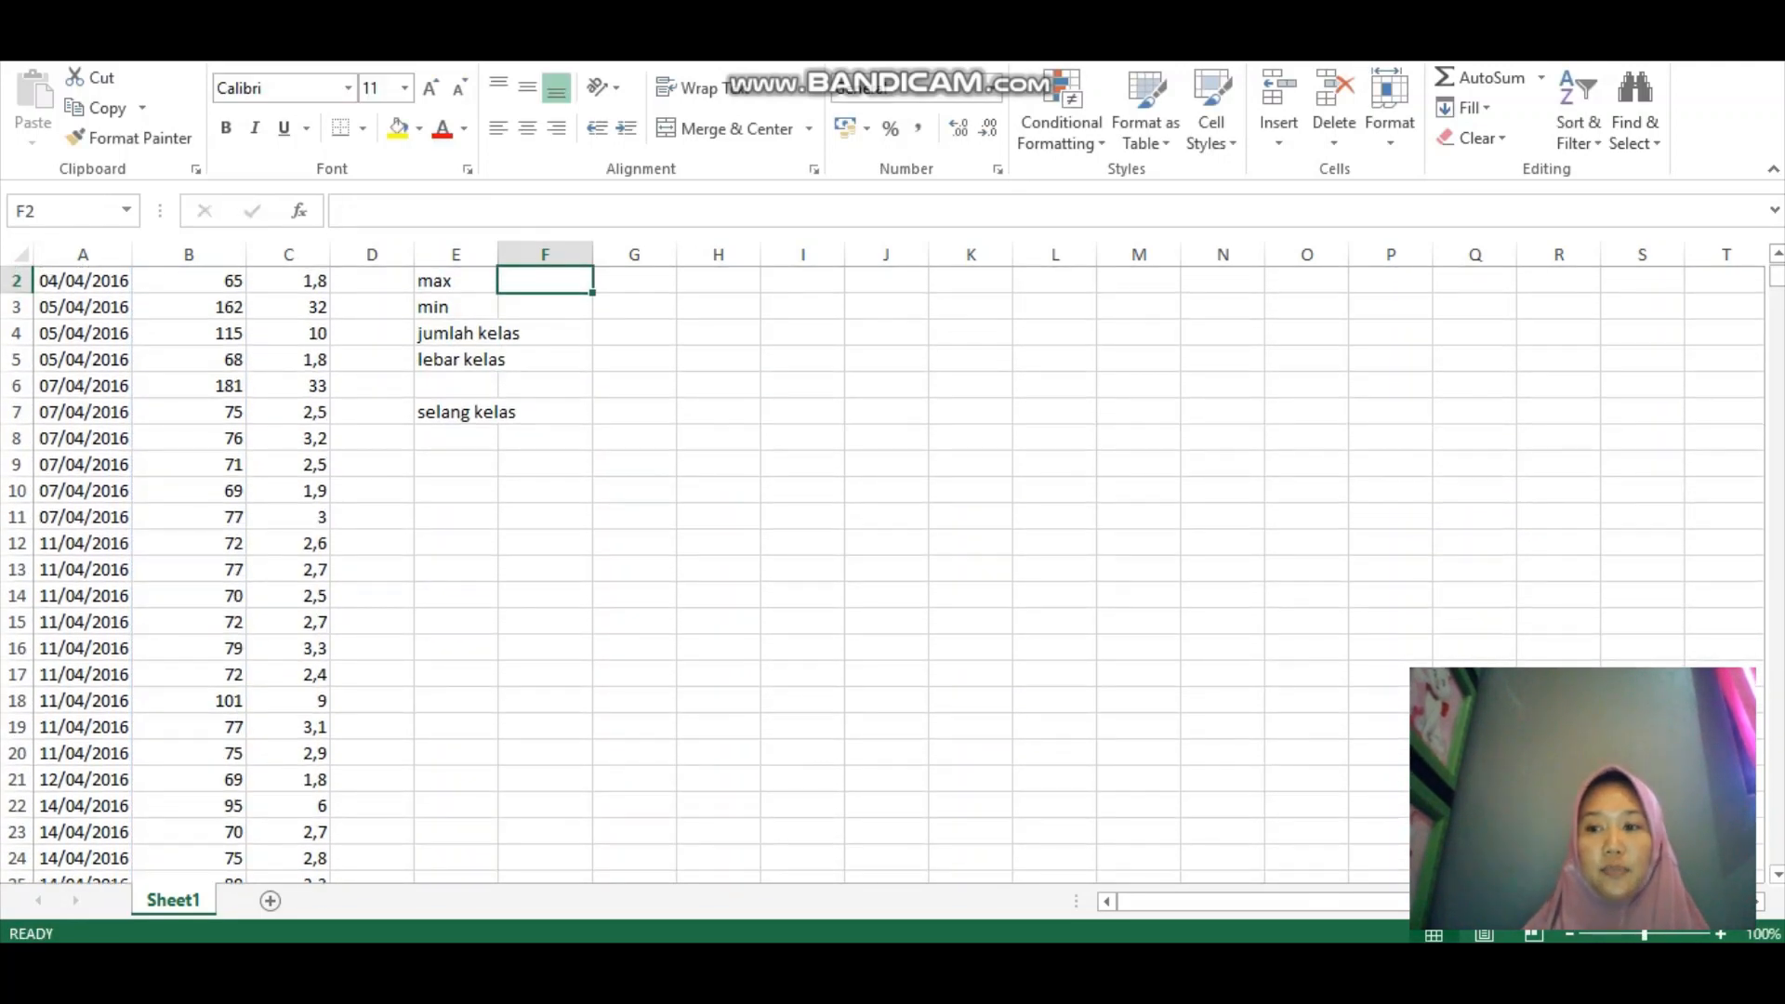
- Enter the formula =MAX(B3) in cell F2 beside the max label
{"action": "left_click_drag", "start_coordinate": [1776, 276], "coordinate": [1776, 266]}
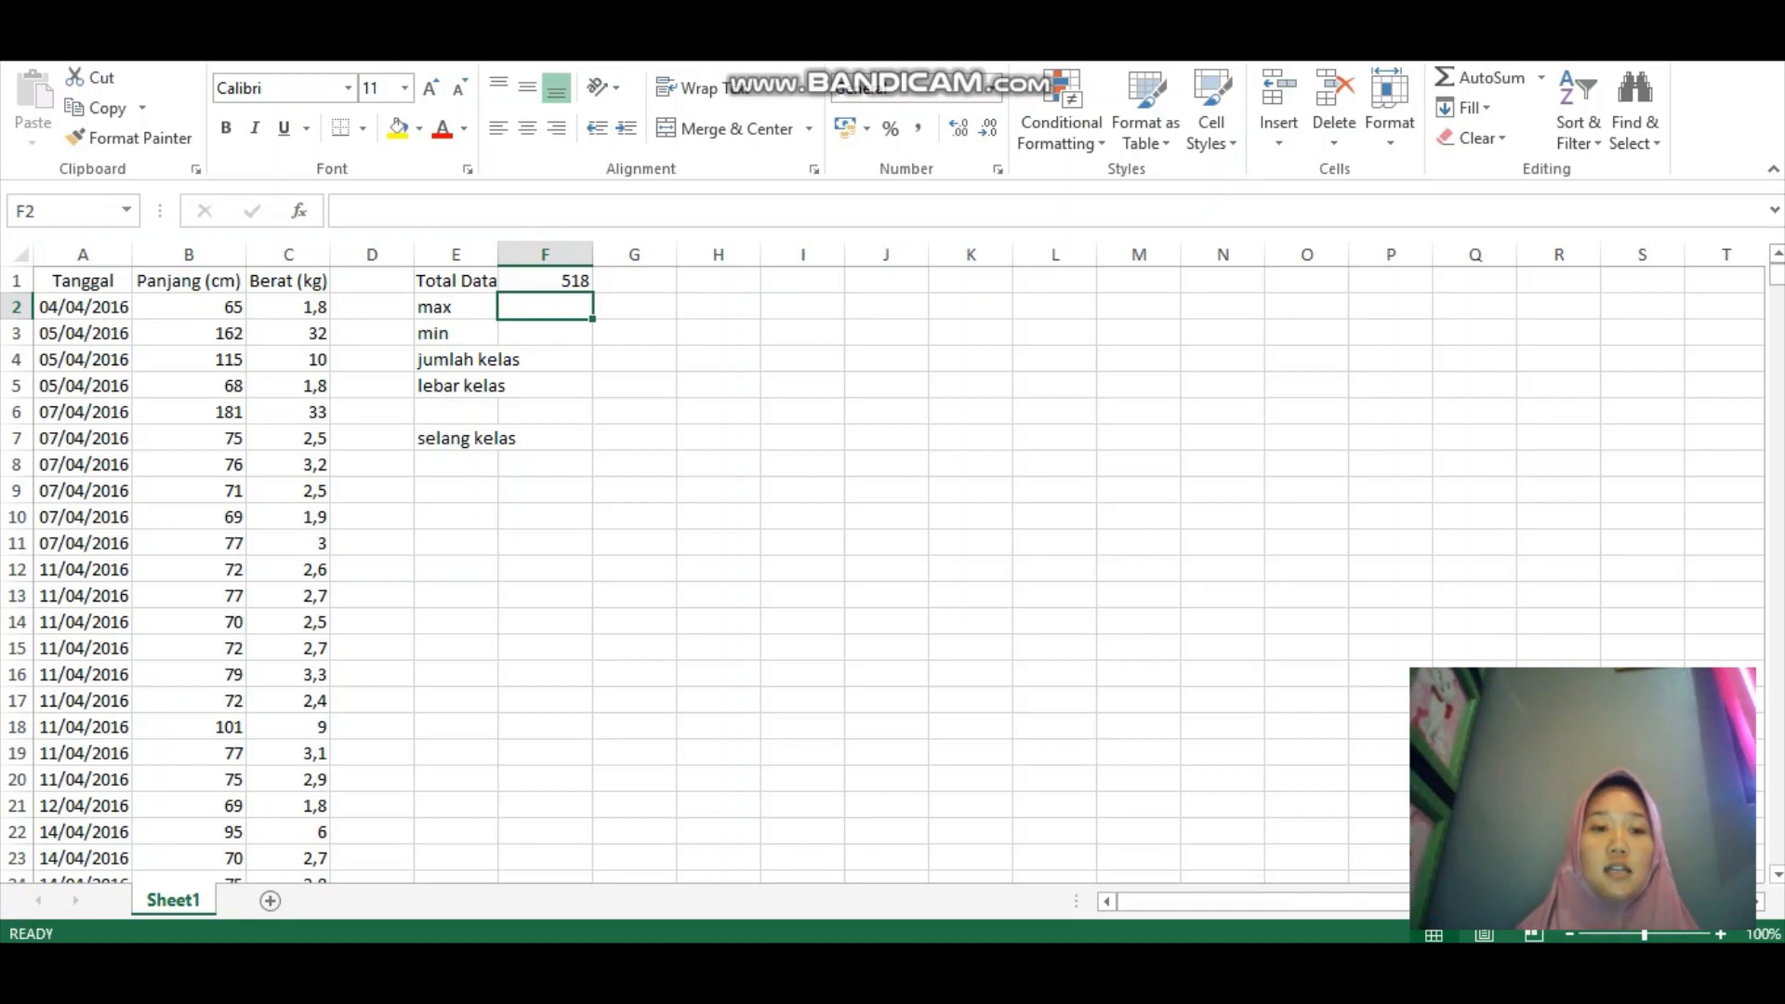
{"action": "type", "text": "="}
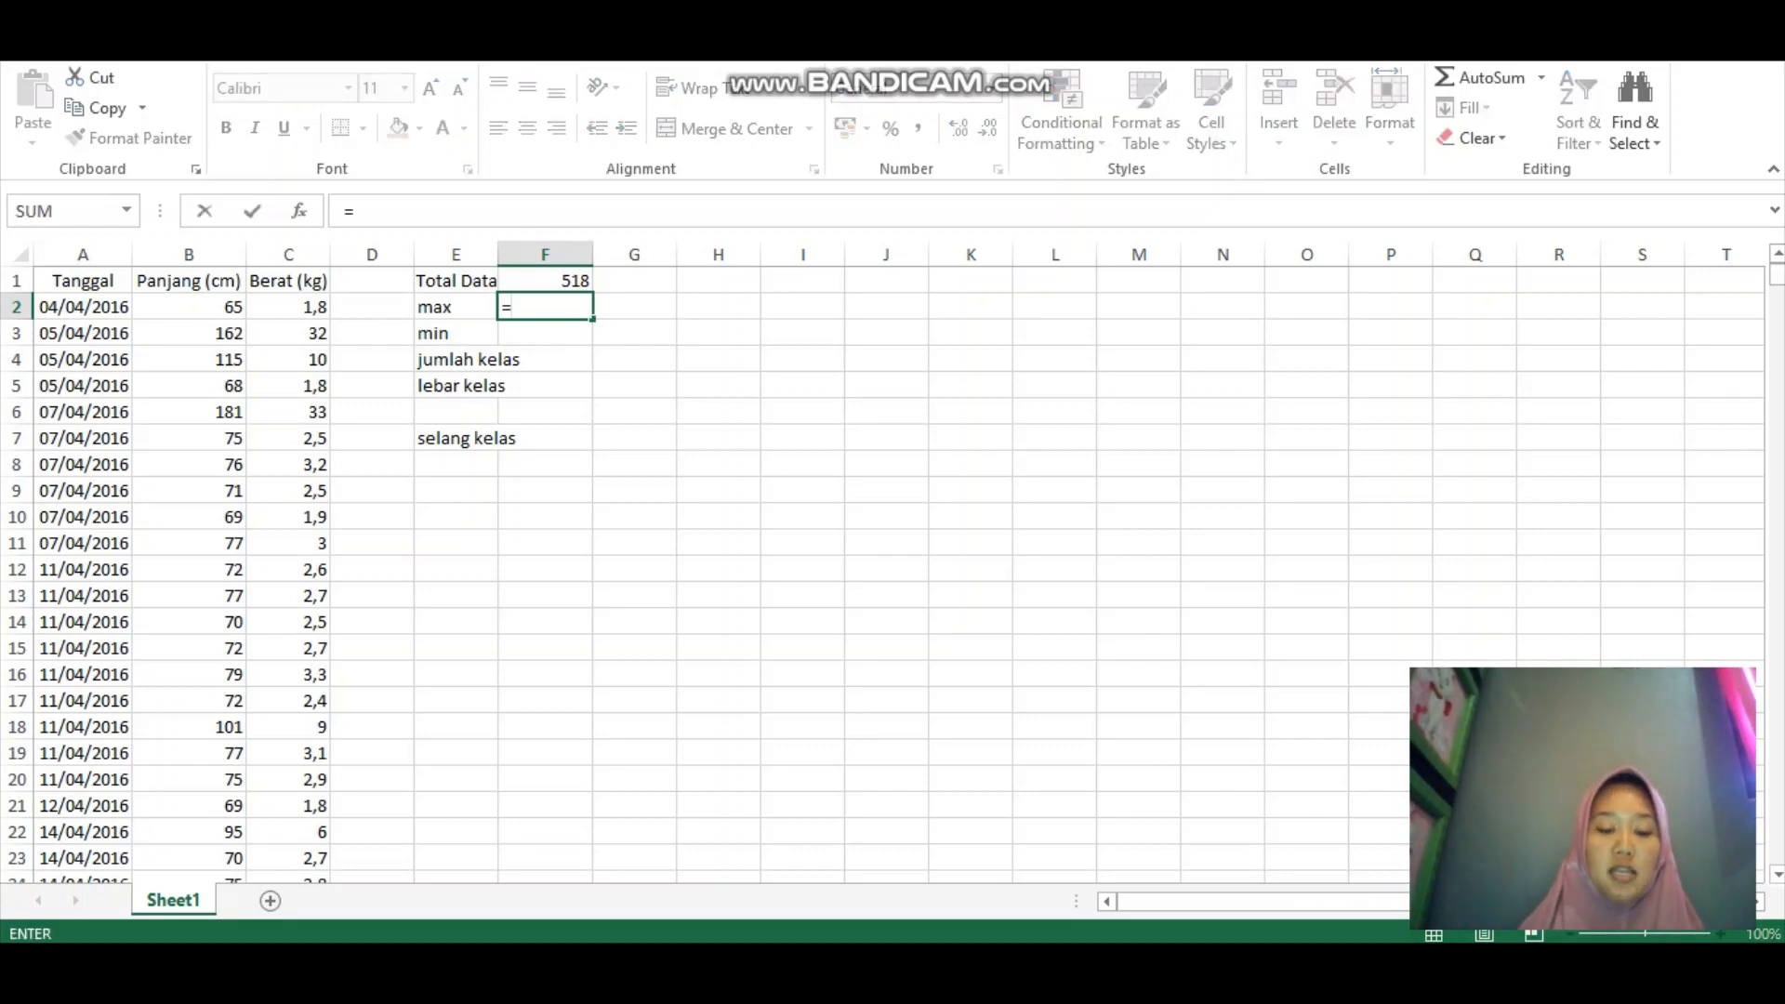
{"action": "type", "text": "max"}
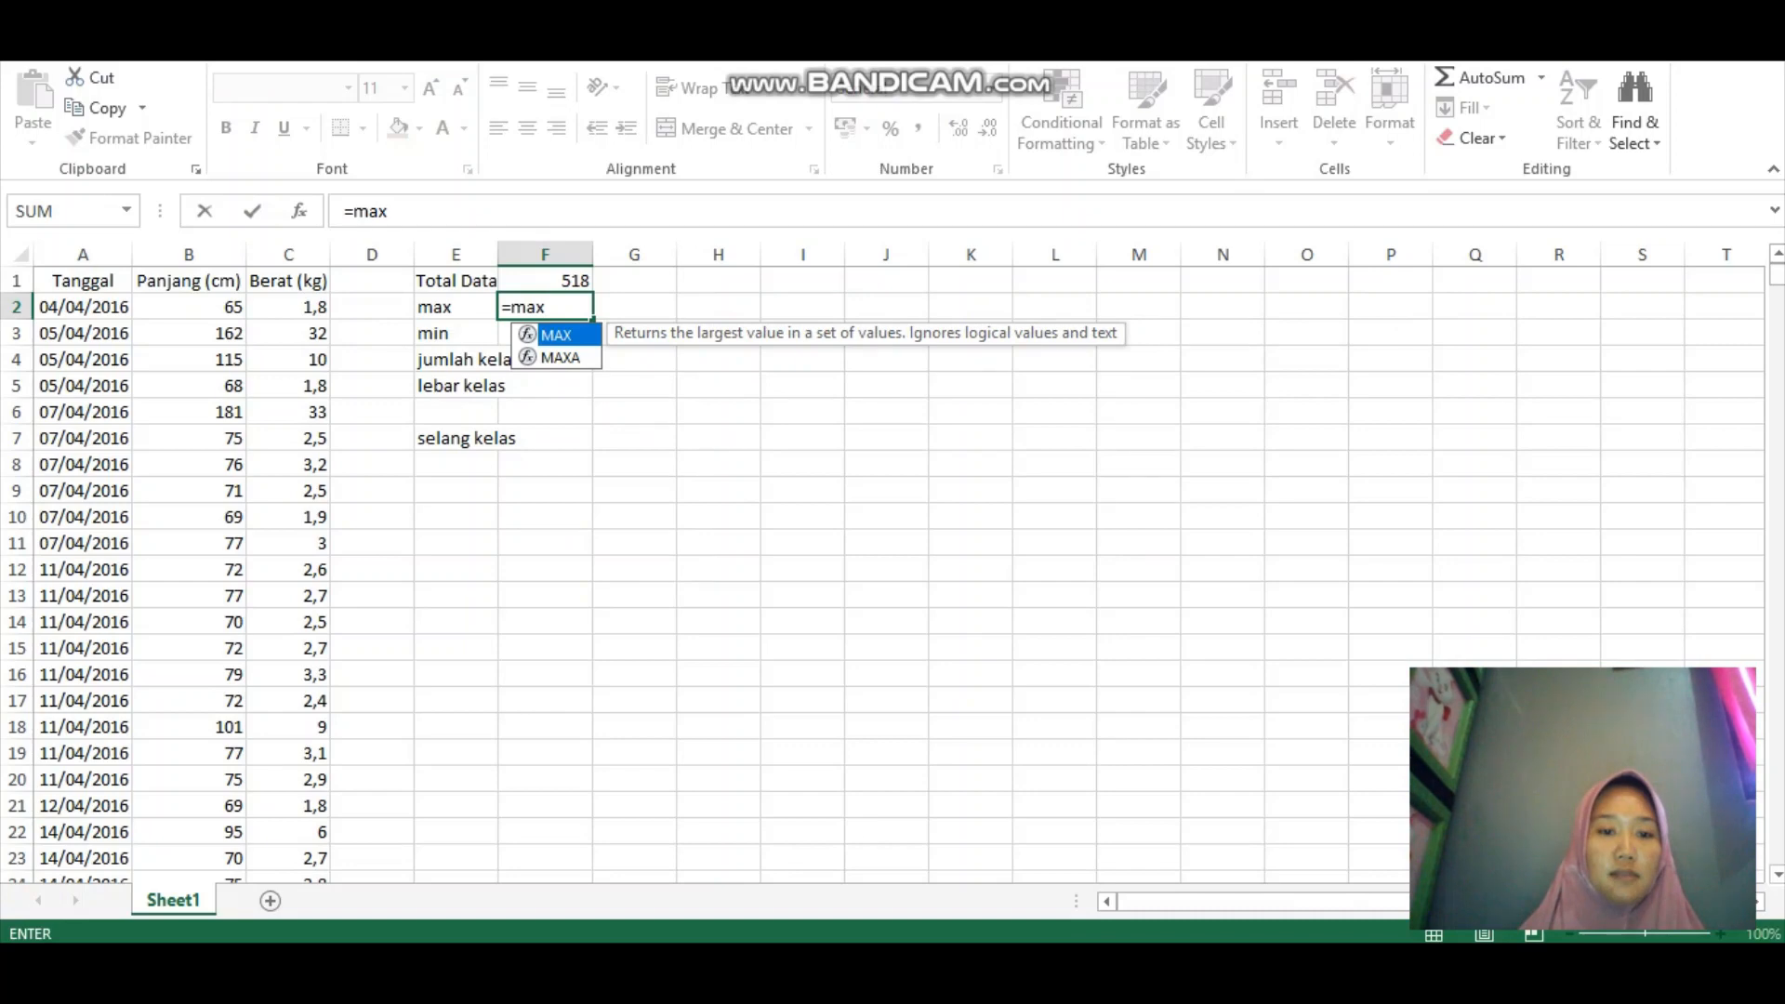
{"action": "key", "text": "Tab"}
{"action": "left_click", "coordinate": [189, 307]}
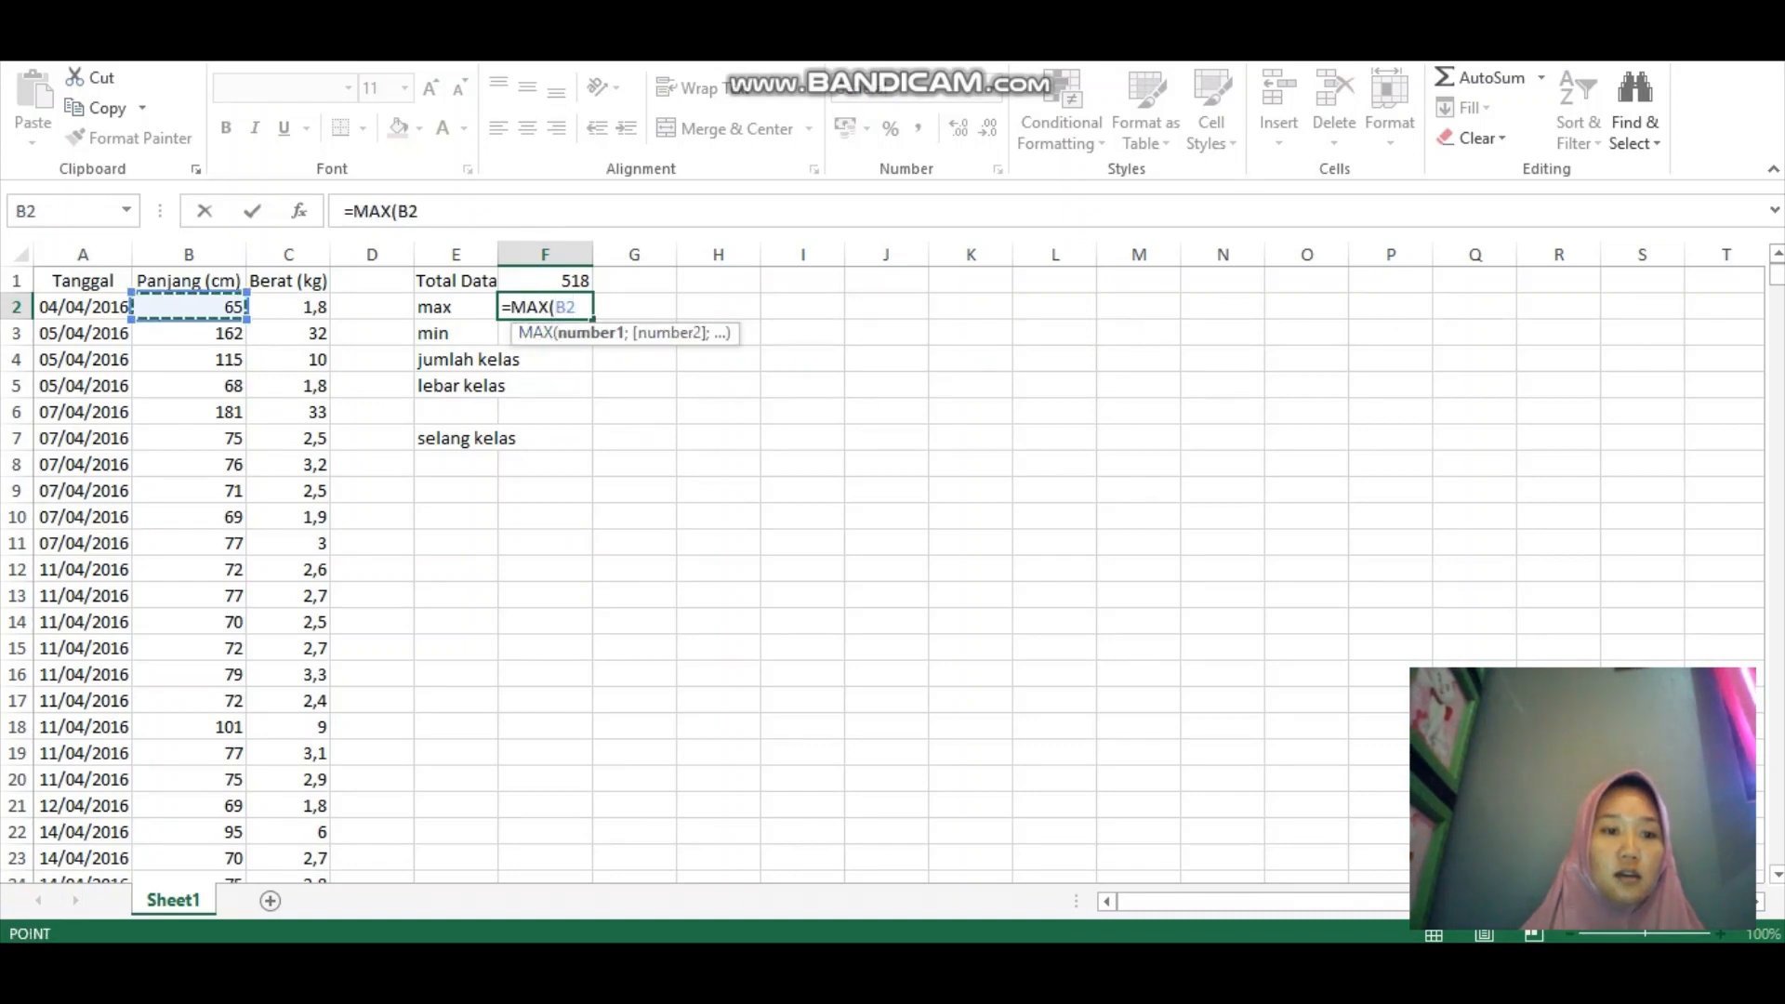
{"action": "key", "text": "BackSpace"}
{"action": "type", "text": "3"}
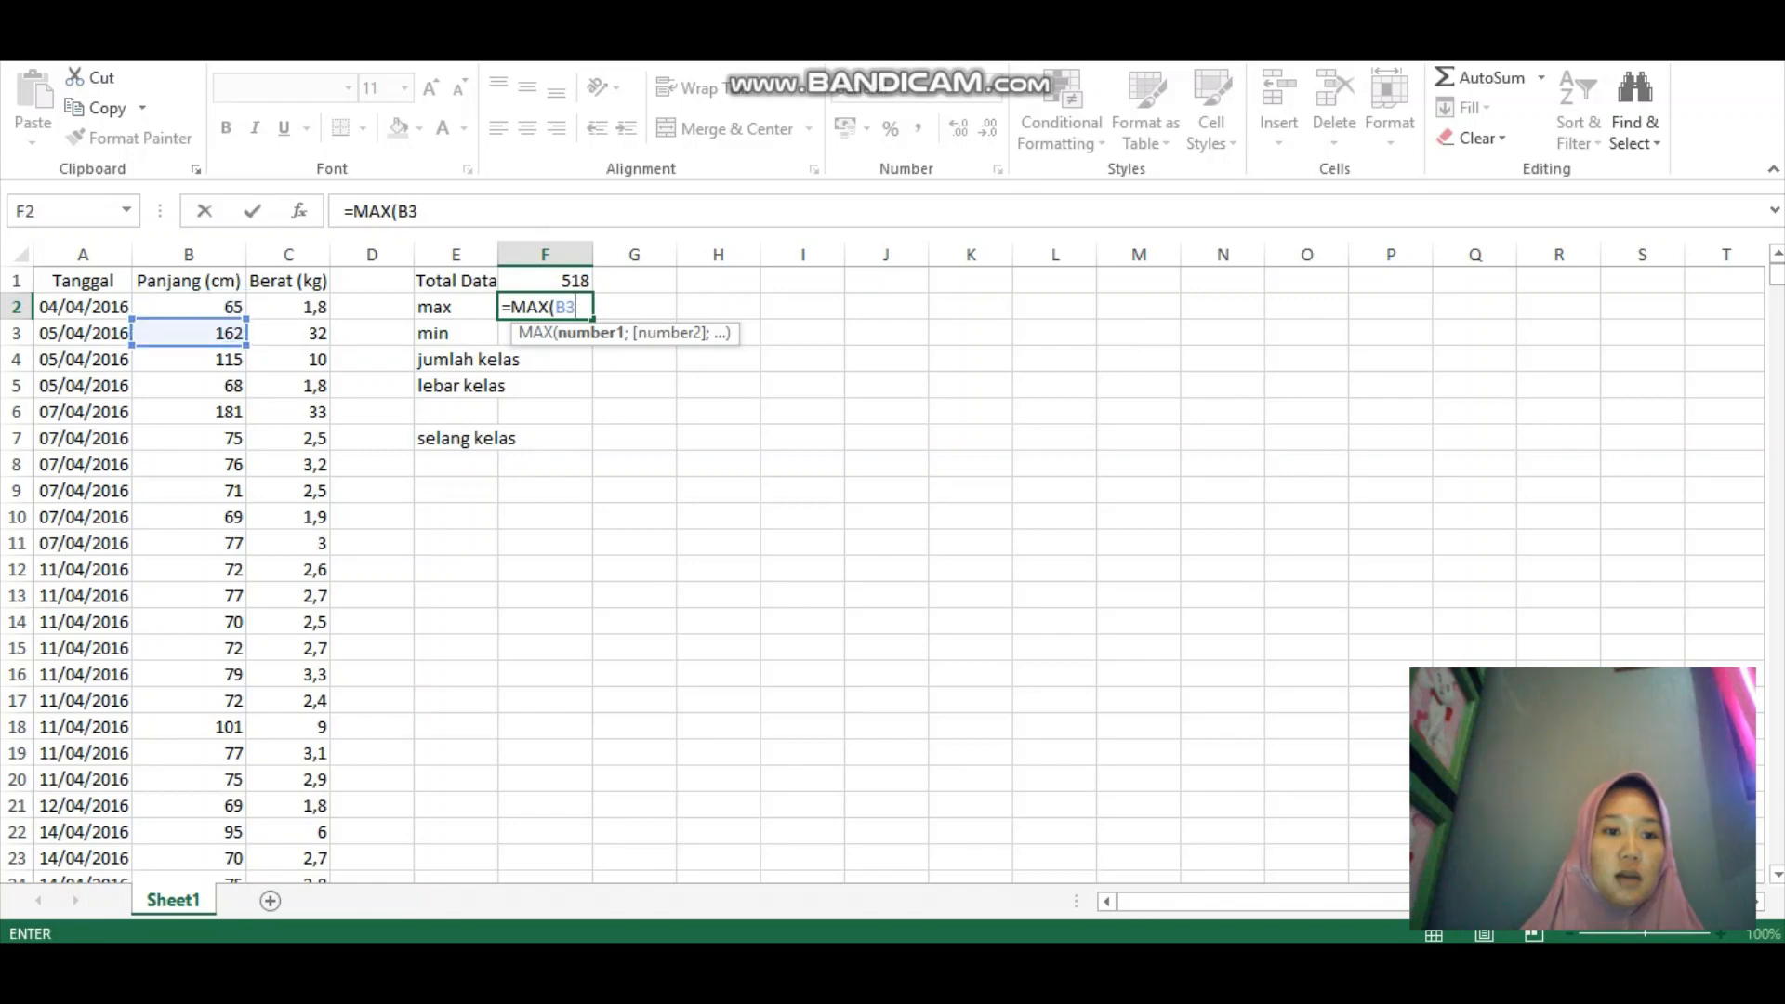
{"action": "left_click", "coordinate": [189, 307]}
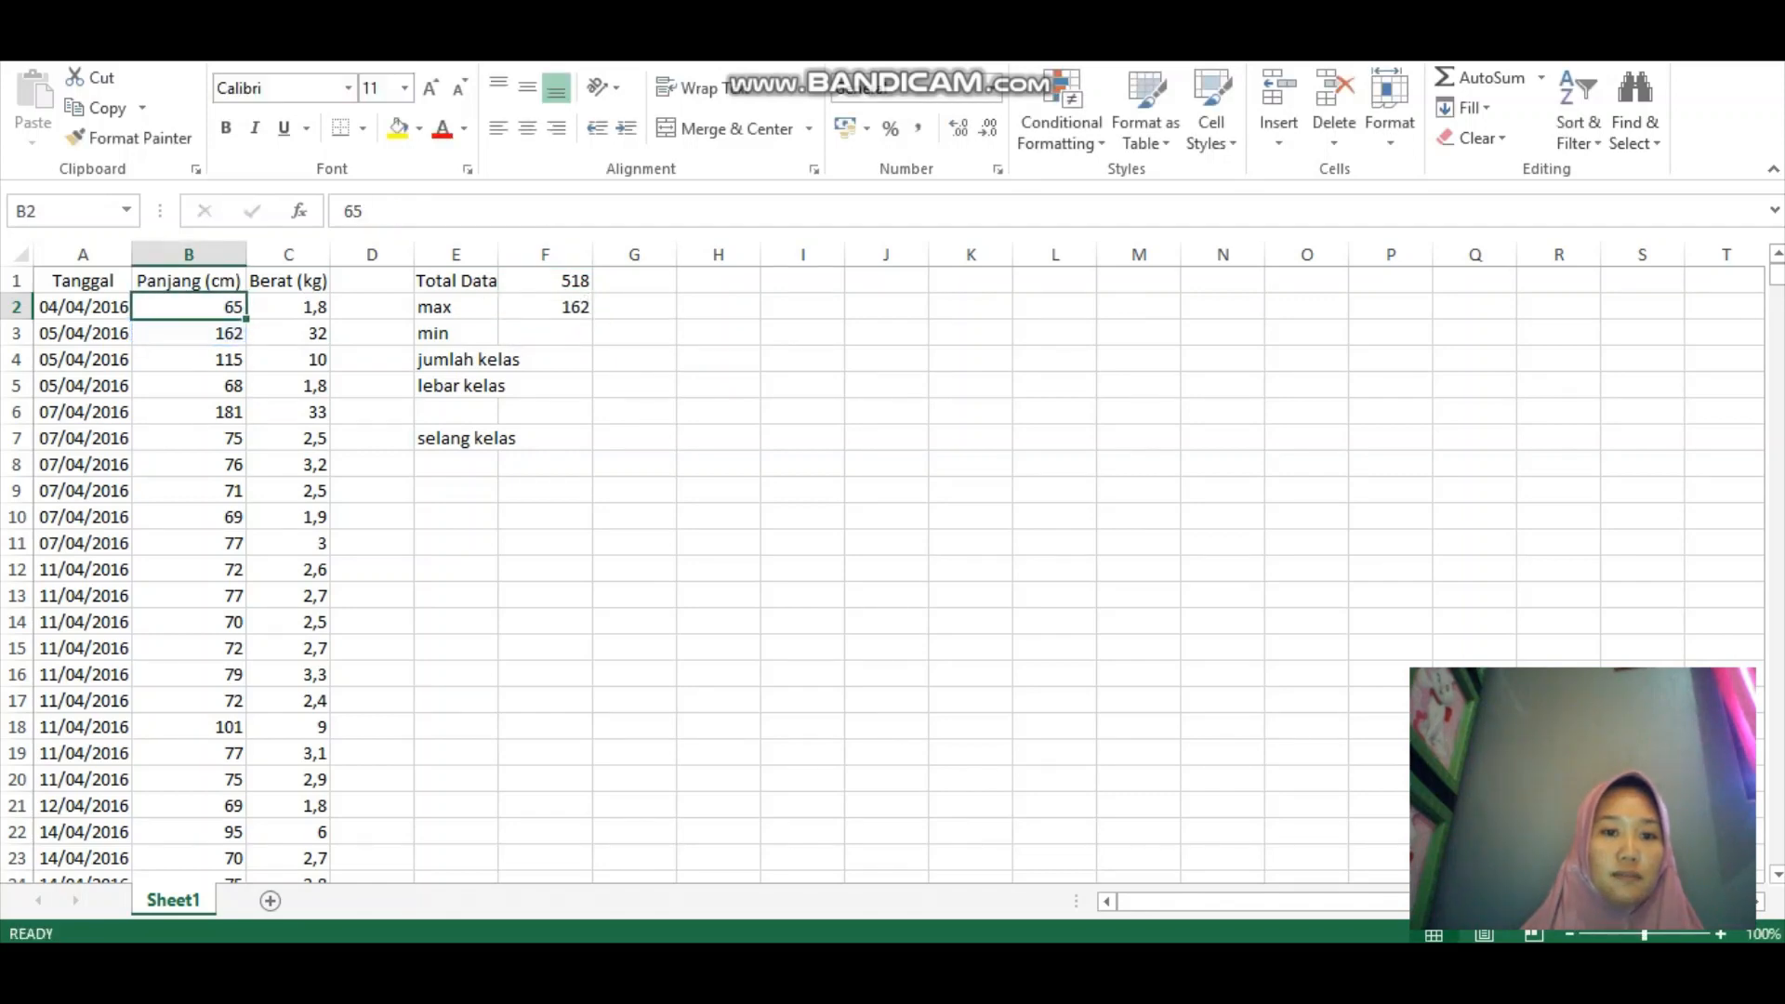
- Replace the argument of the MAX formula in F2 with all the Panjang (cm) values from B2 down
{"action": "double_click", "coordinate": [544, 307]}
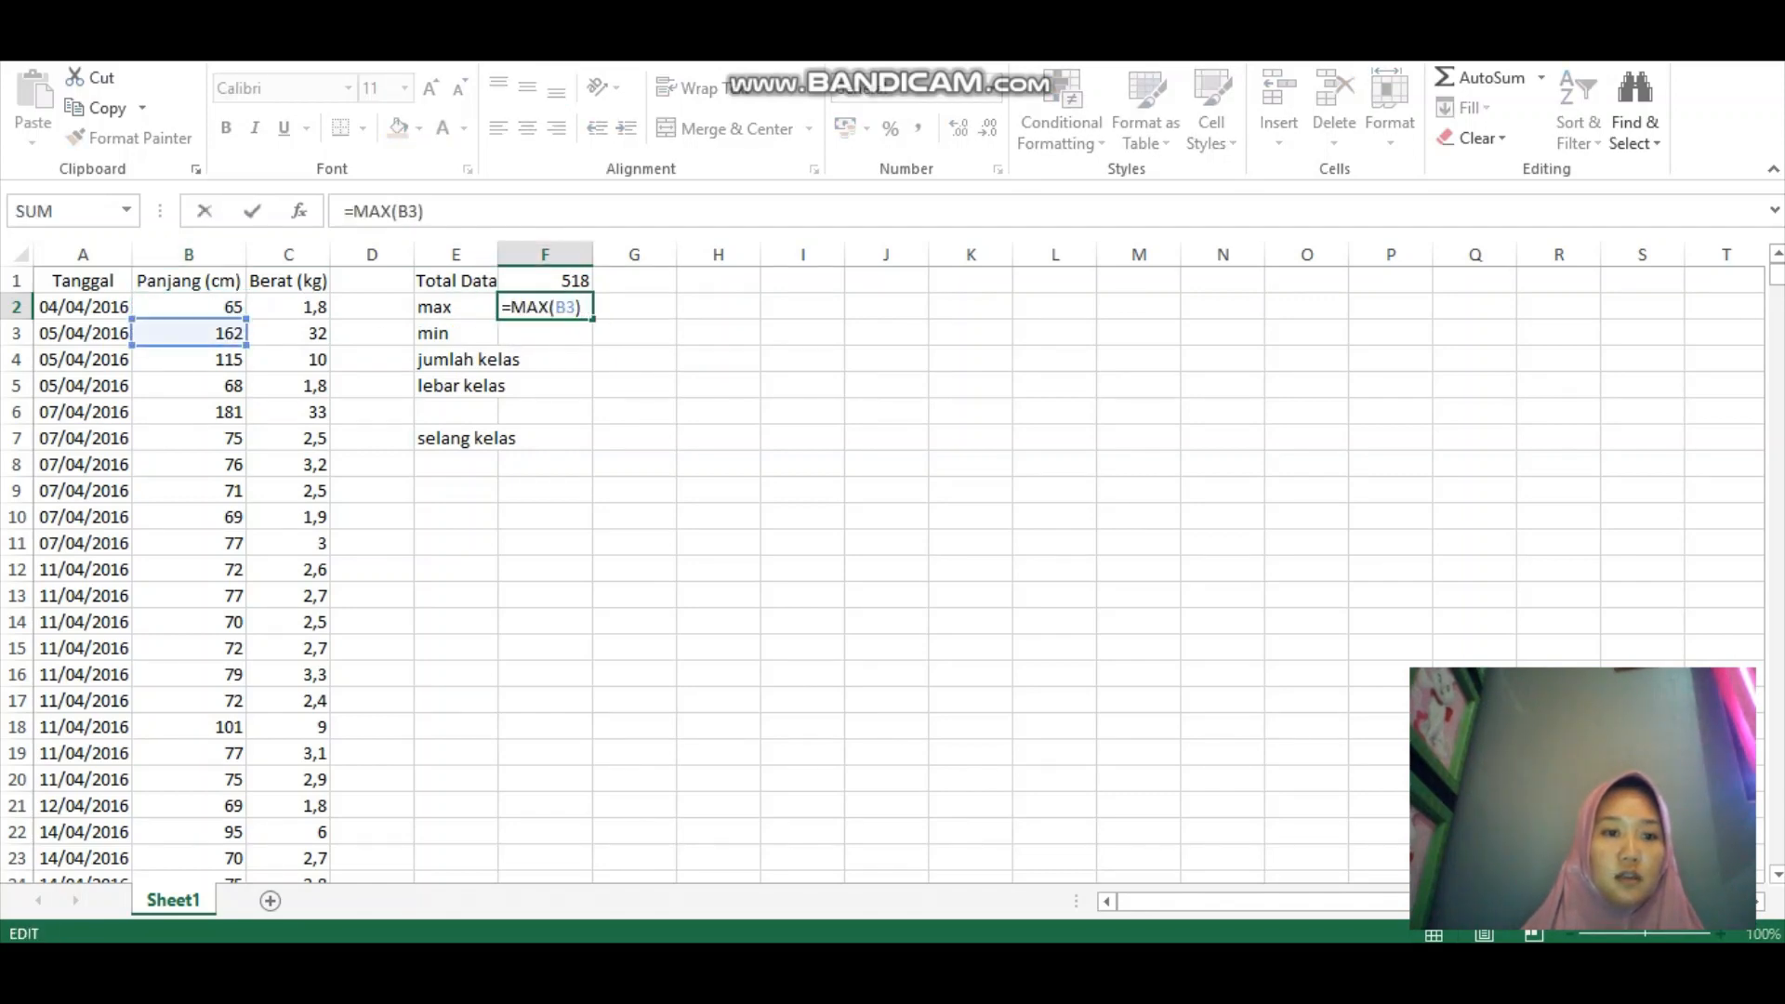
{"action": "key", "text": "BackSpace"}
{"action": "key", "text": "BackSpace"}
{"action": "key", "text": "BackSpace"}
{"action": "key", "text": "BackSpace"}
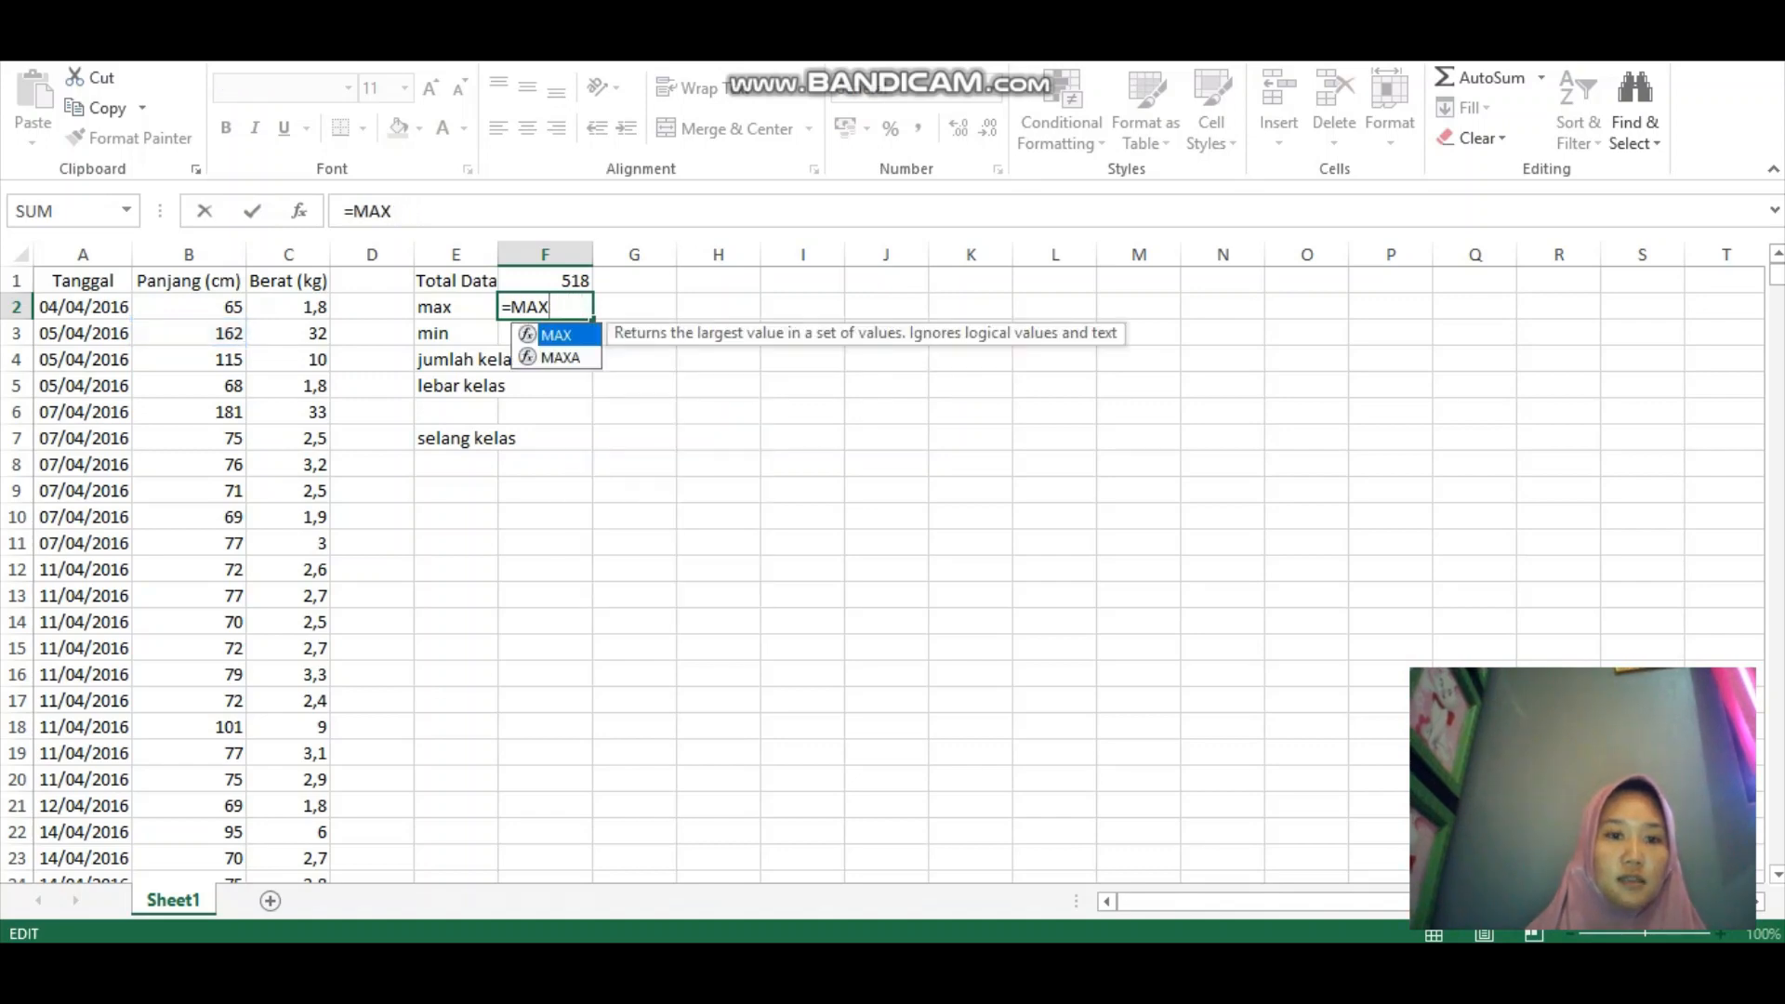
{"action": "type", "text": "("}
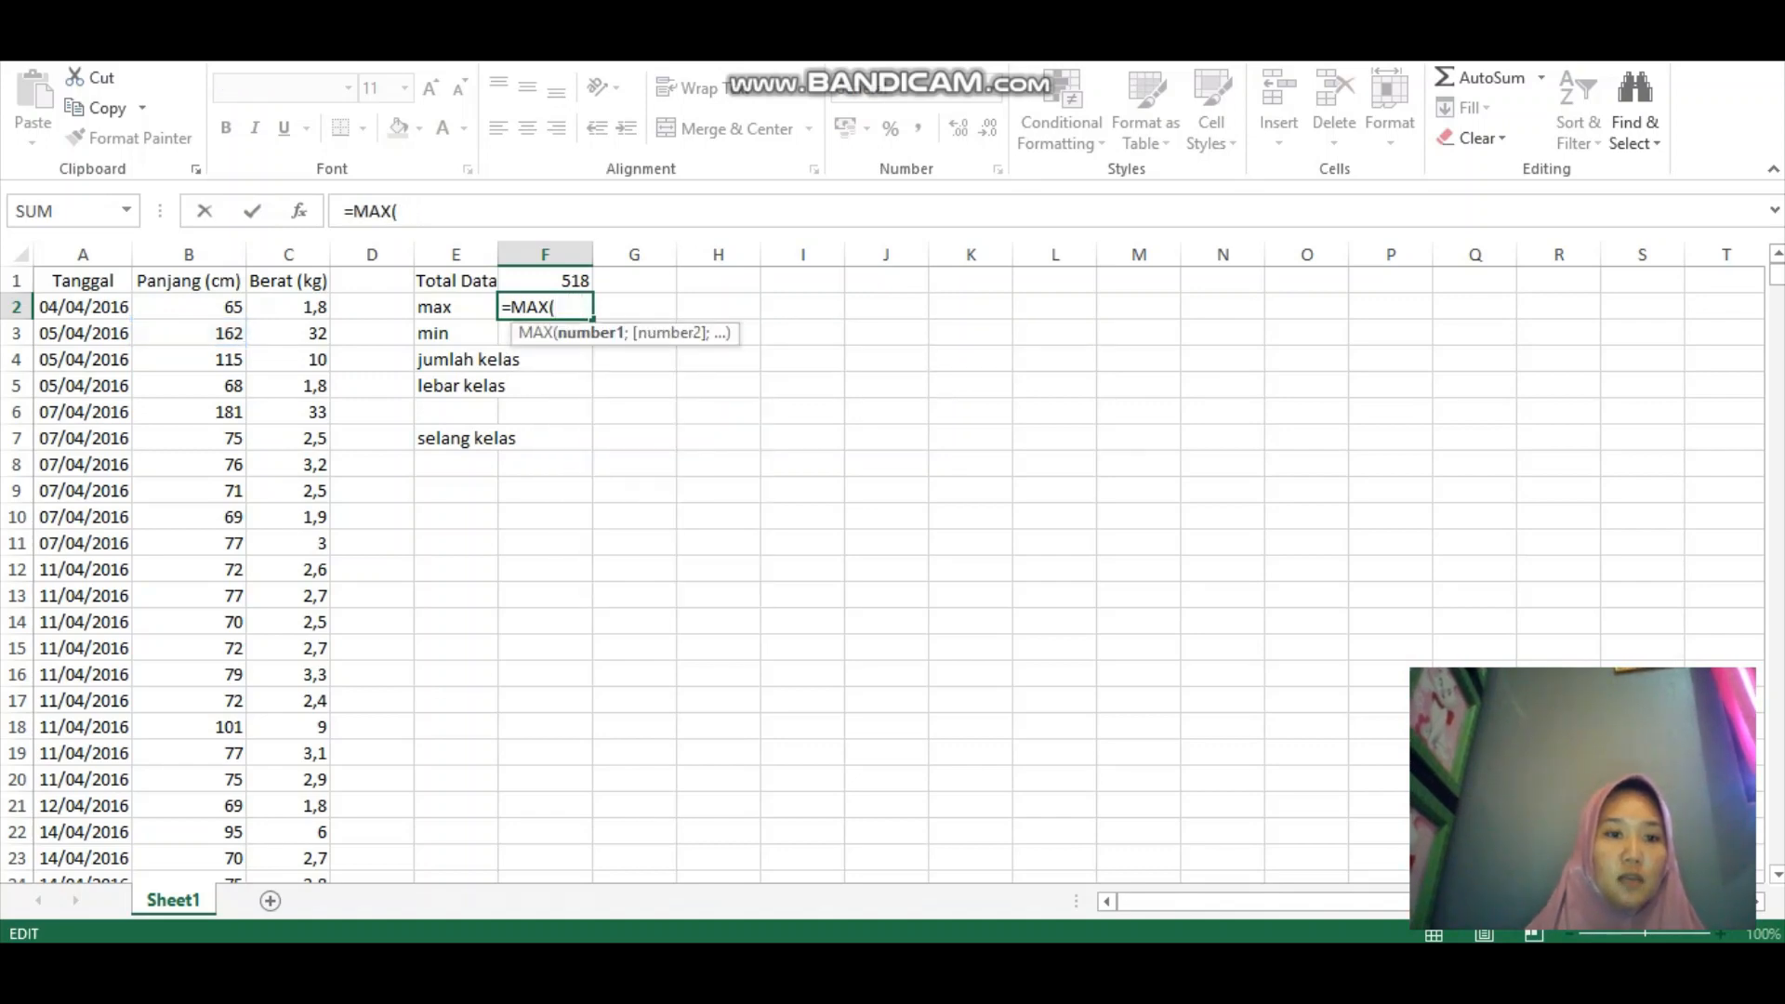
{"action": "left_click_drag", "start_coordinate": [189, 307], "coordinate": [244, 832]}
{"action": "key", "text": "Escape"}
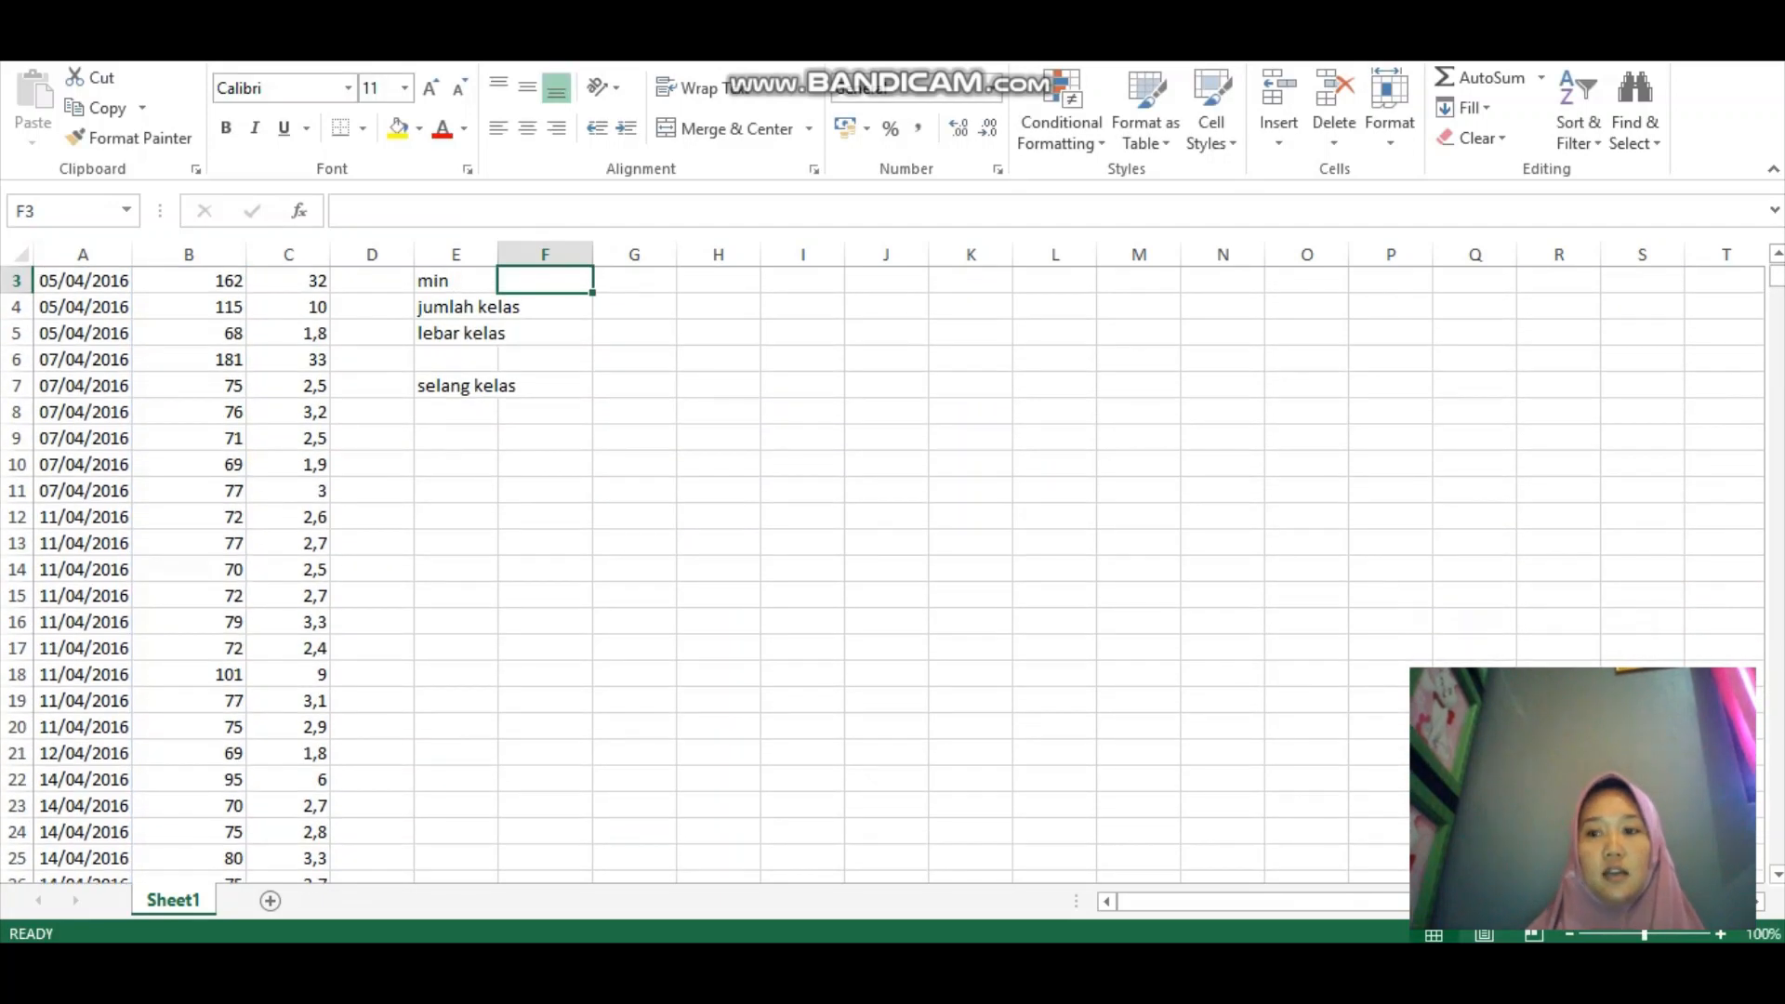
- Find the smallest Panjang (cm) value with a MIN formula in F3 covering the column's data from B2 down
{"action": "left_click_drag", "start_coordinate": [1776, 277], "coordinate": [1776, 271]}
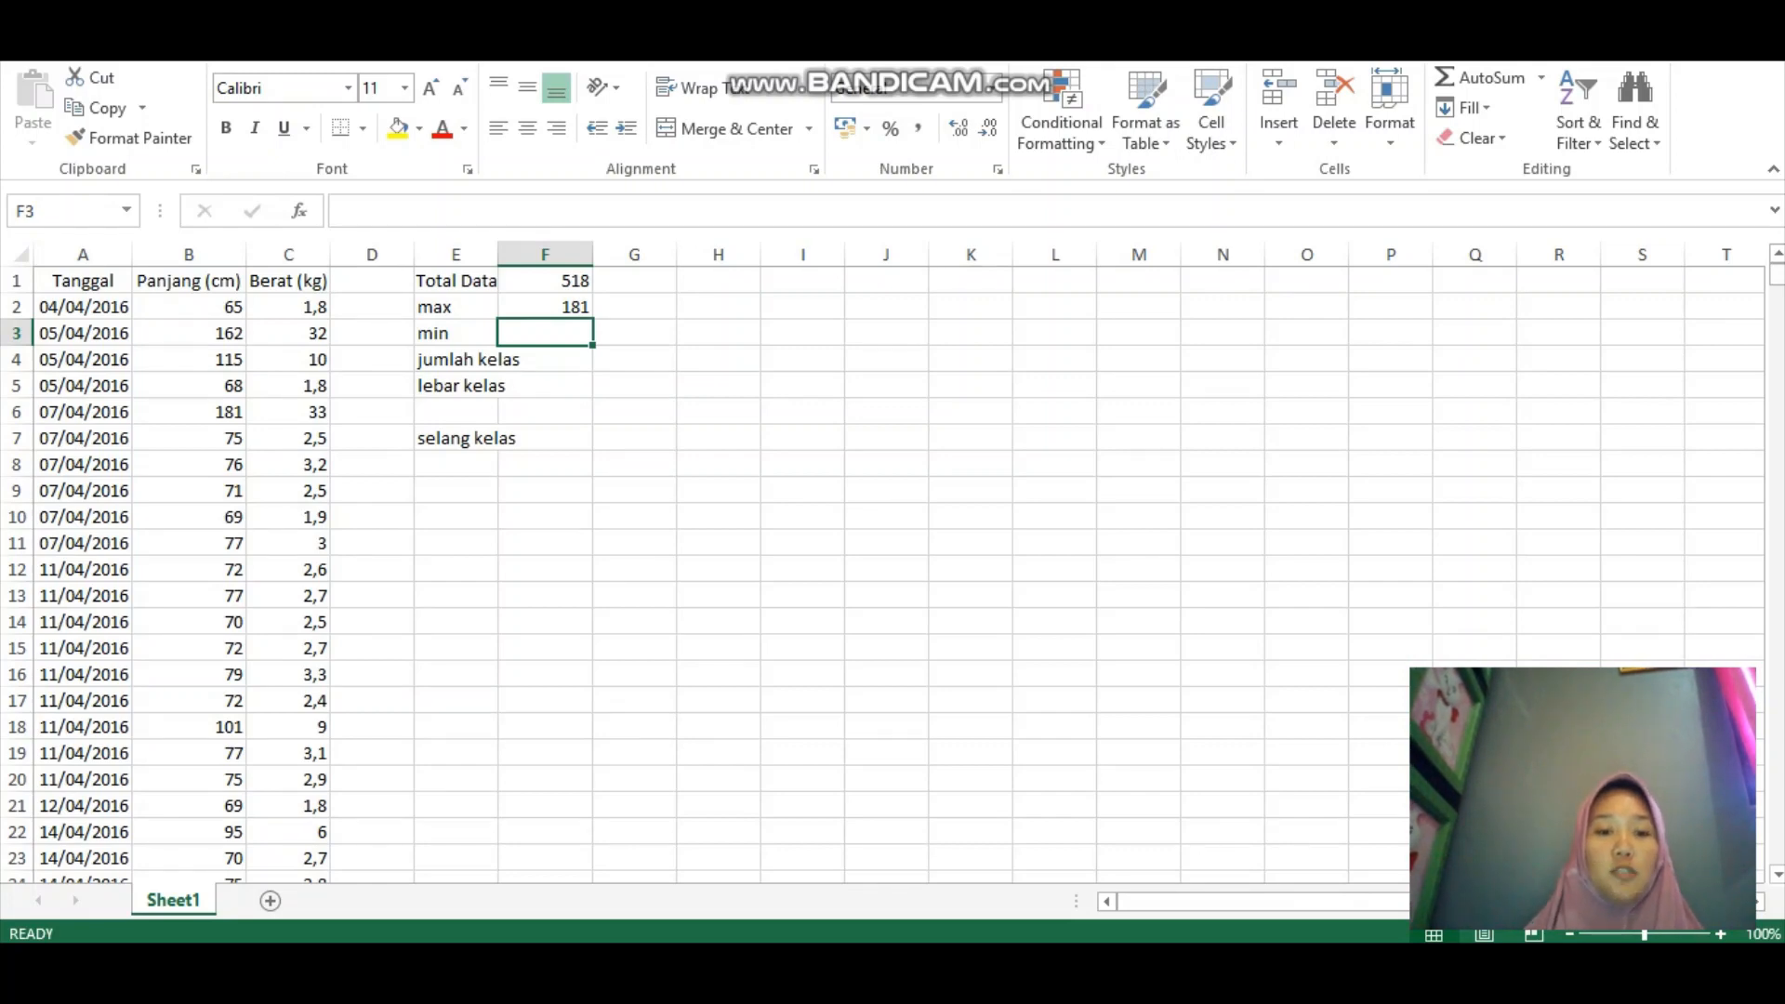
{"action": "type", "text": "=mi"}
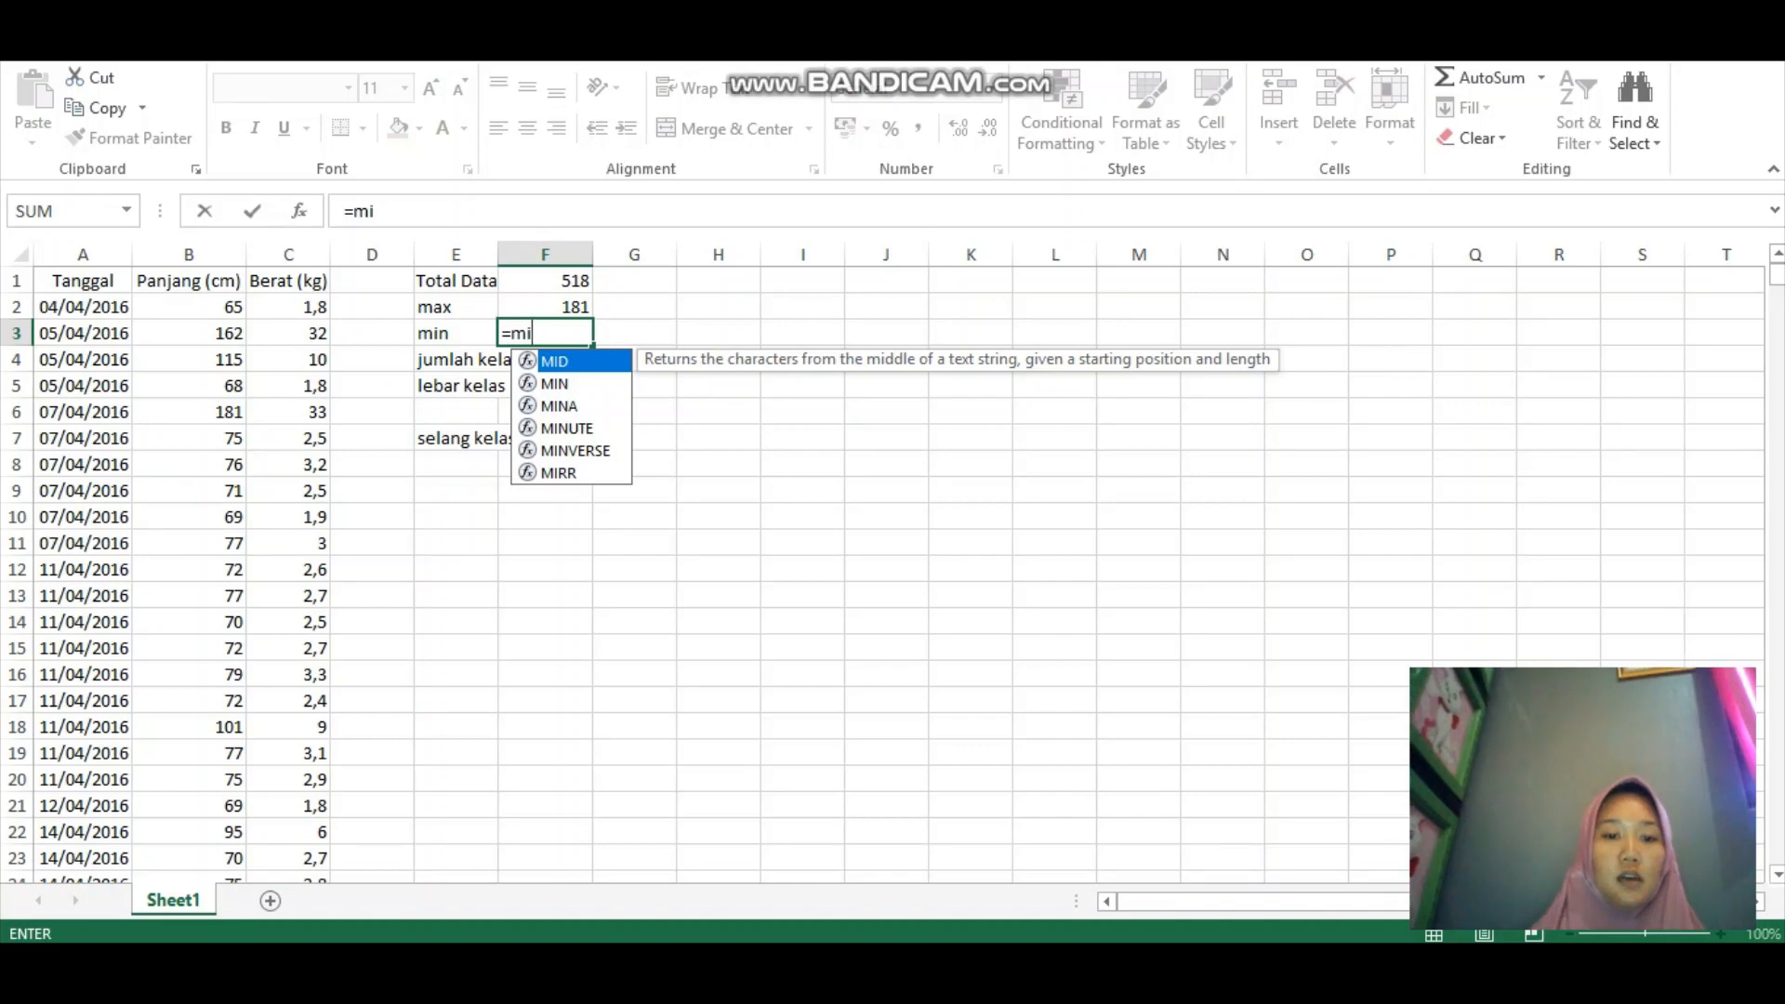
{"action": "key", "text": "Down"}
{"action": "key", "text": "Tab"}
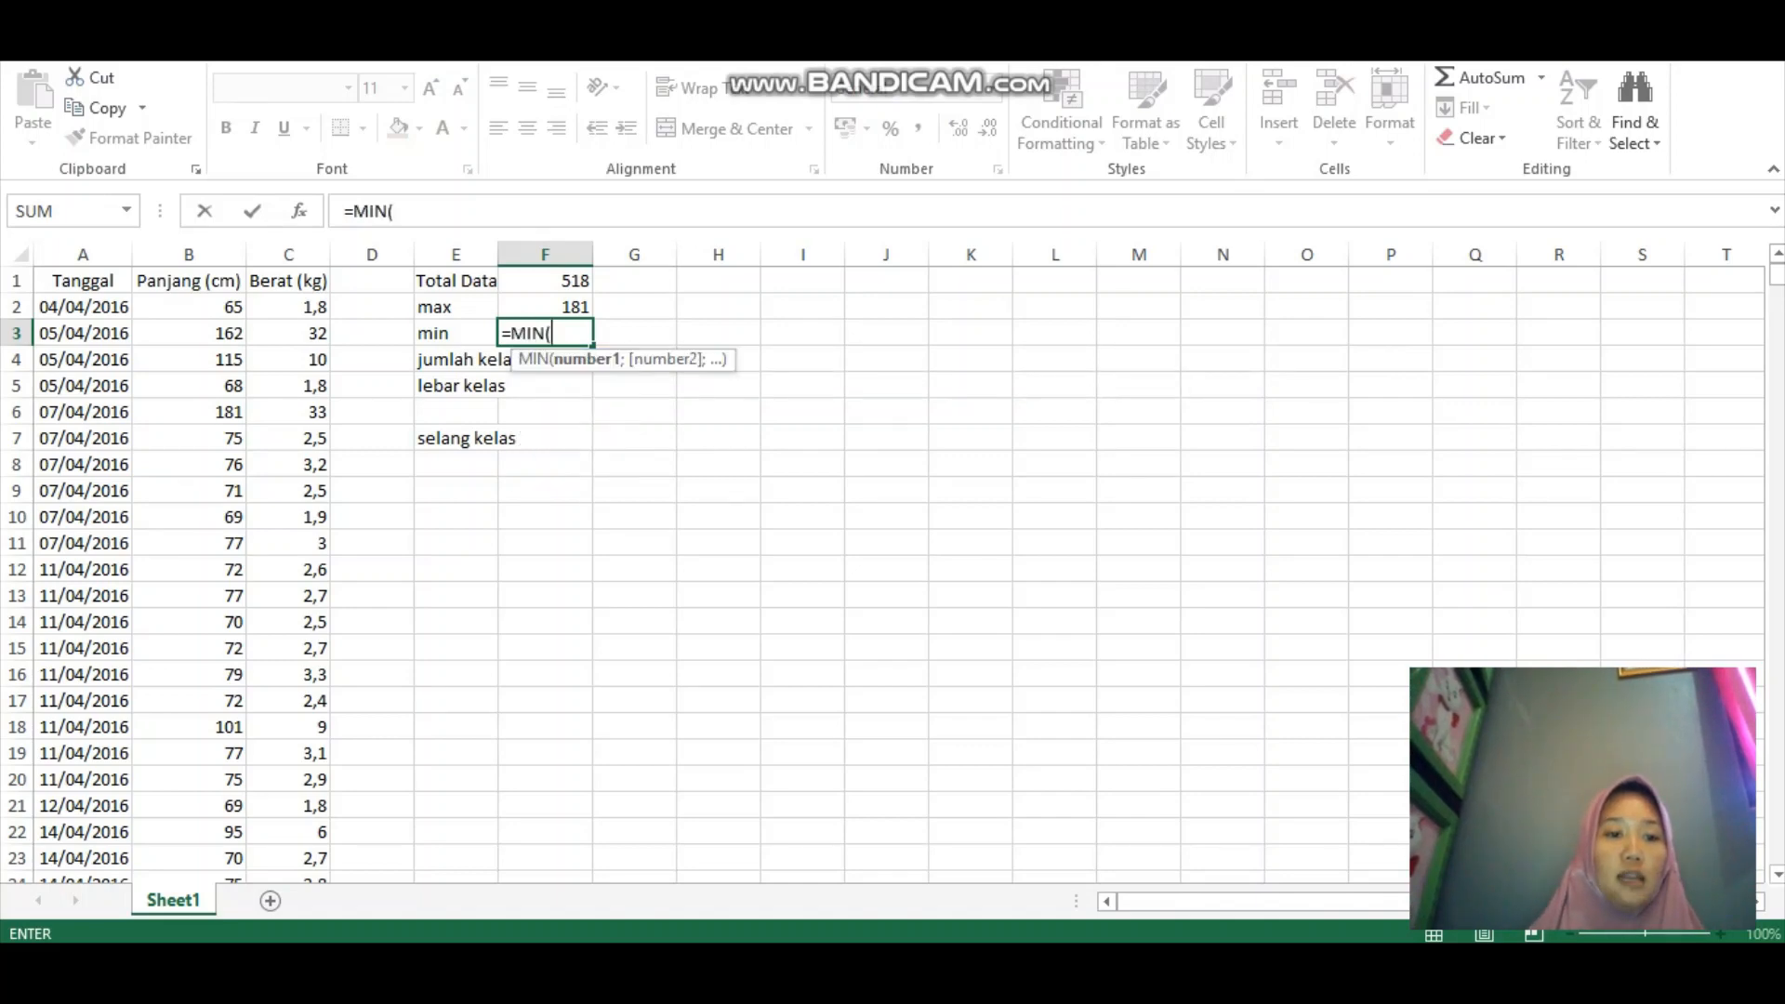
{"action": "left_click_drag", "start_coordinate": [188, 307], "coordinate": [244, 805]}
{"action": "key", "text": "Escape"}
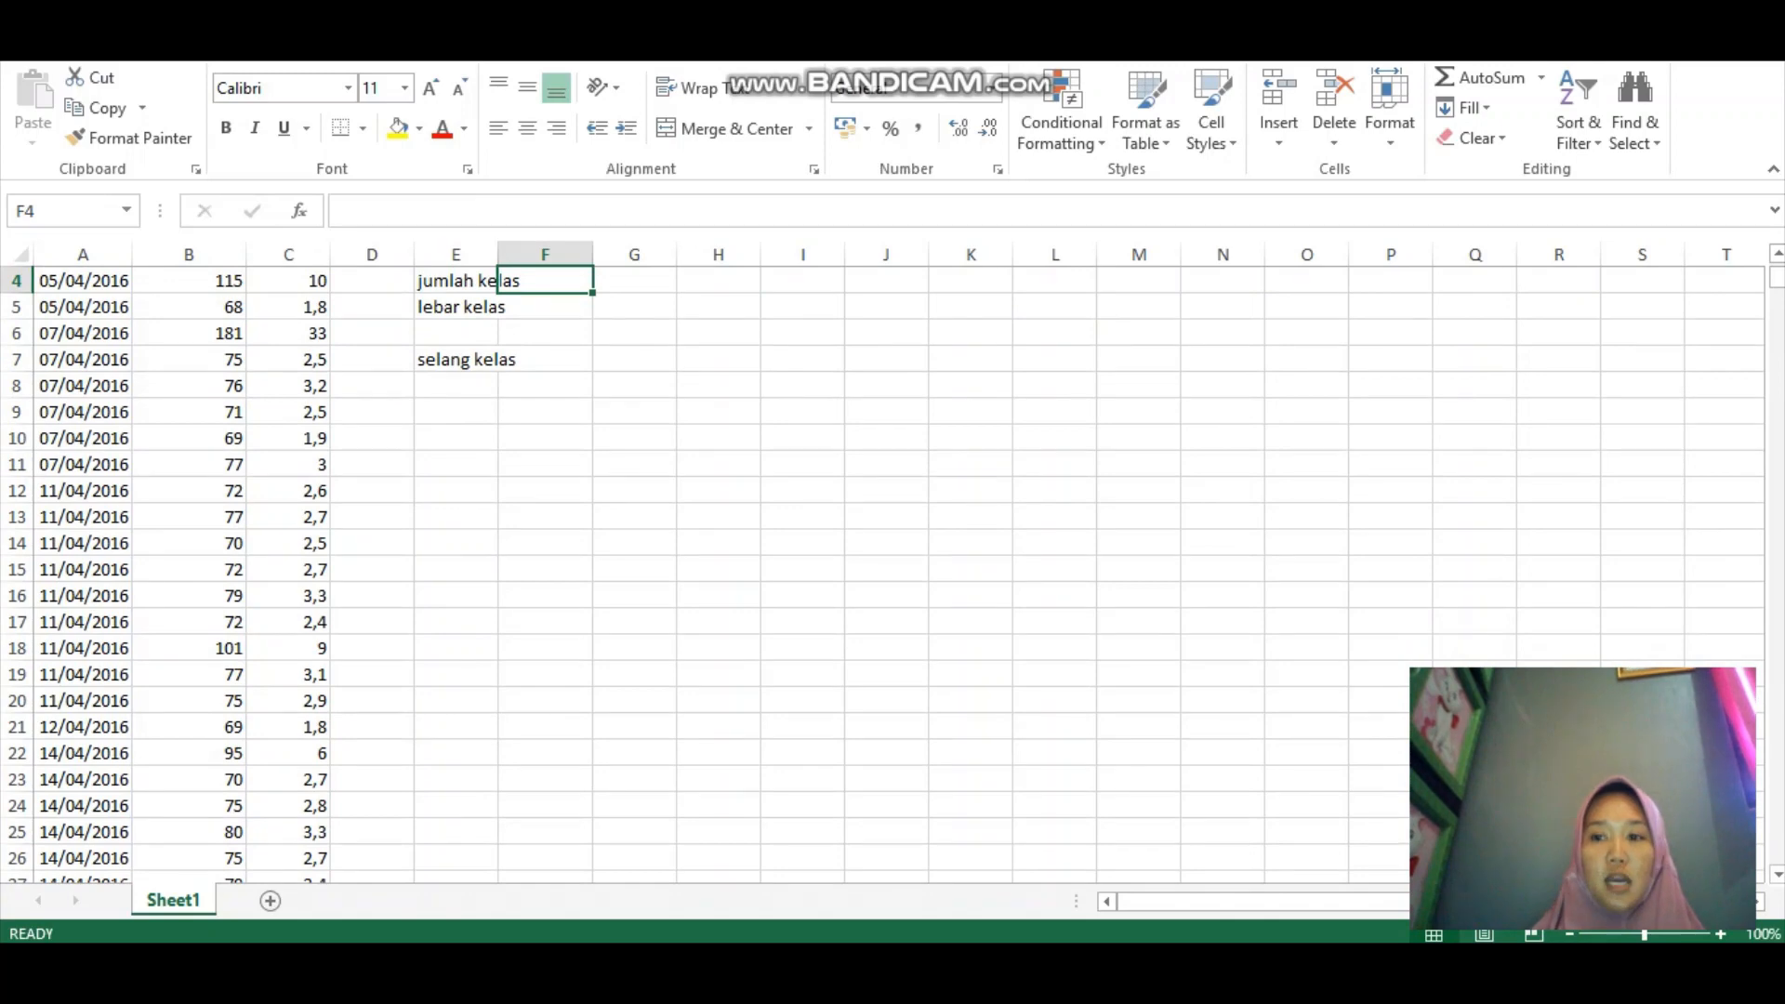
- Calculate the number of classes in F4 beside jumlah kelas with the formula =1+3,3*LOG(F1)
{"action": "left_click_drag", "start_coordinate": [1776, 278], "coordinate": [1776, 270]}
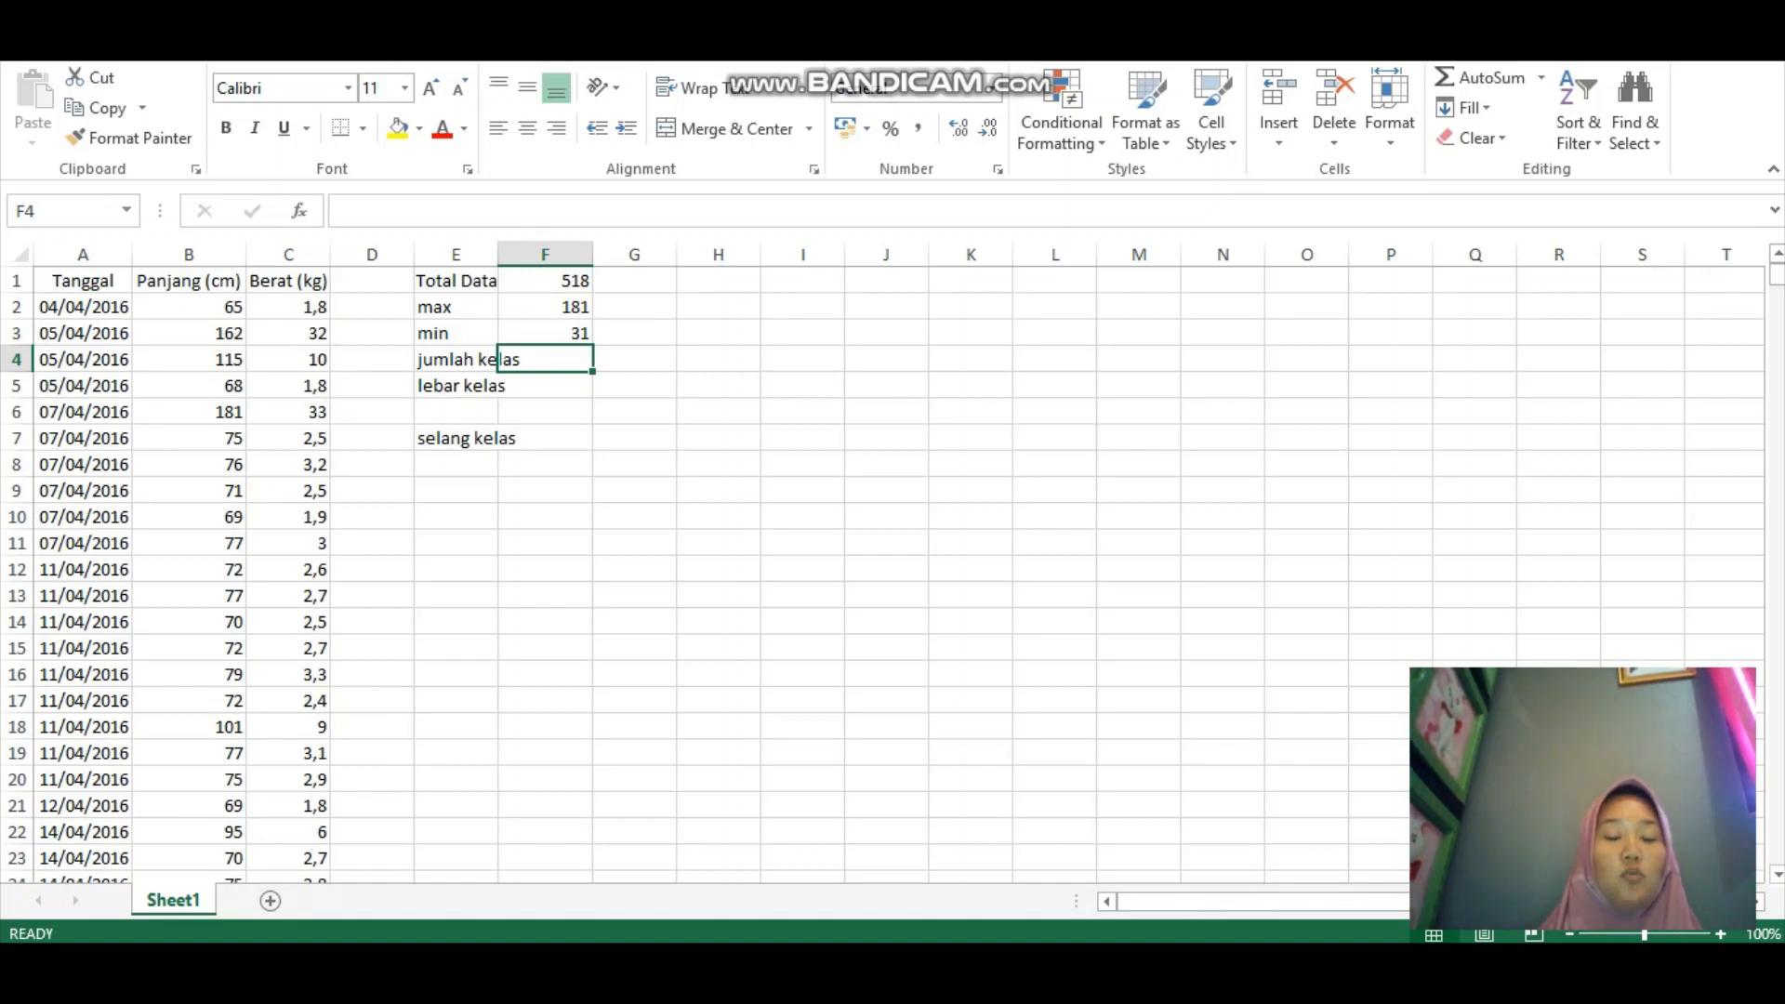
{"action": "type", "text": "=1"}
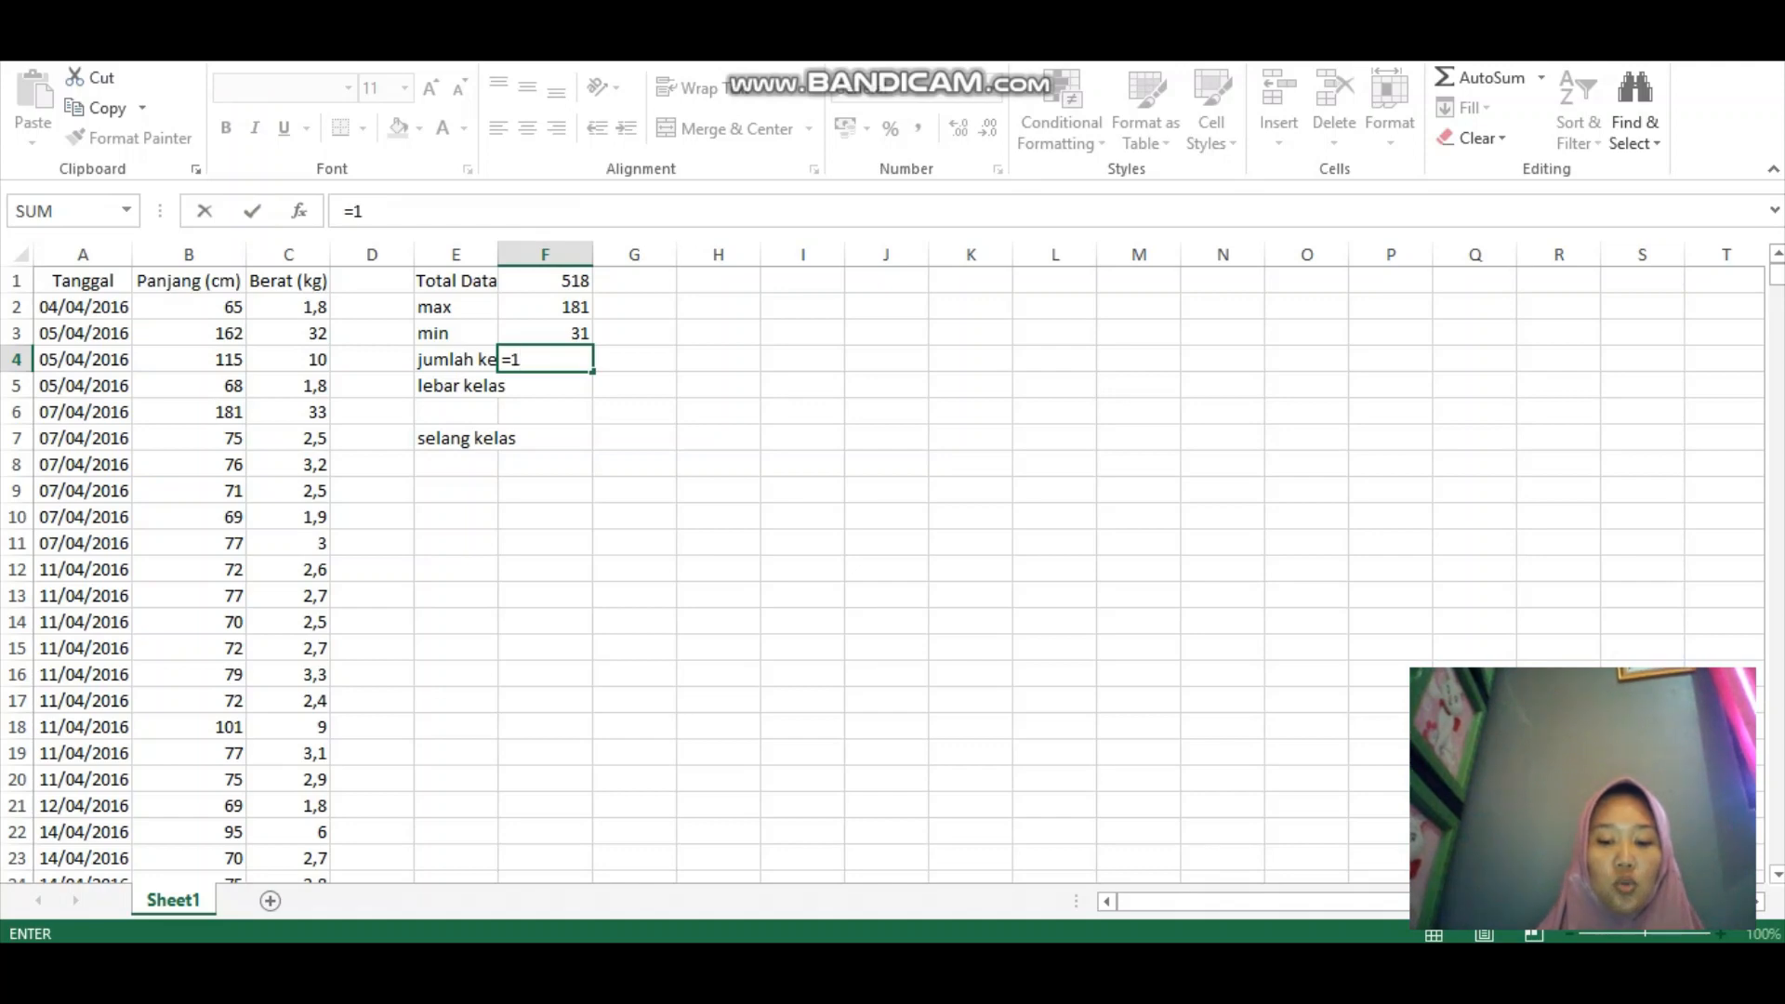
{"action": "type", "text": "+3"}
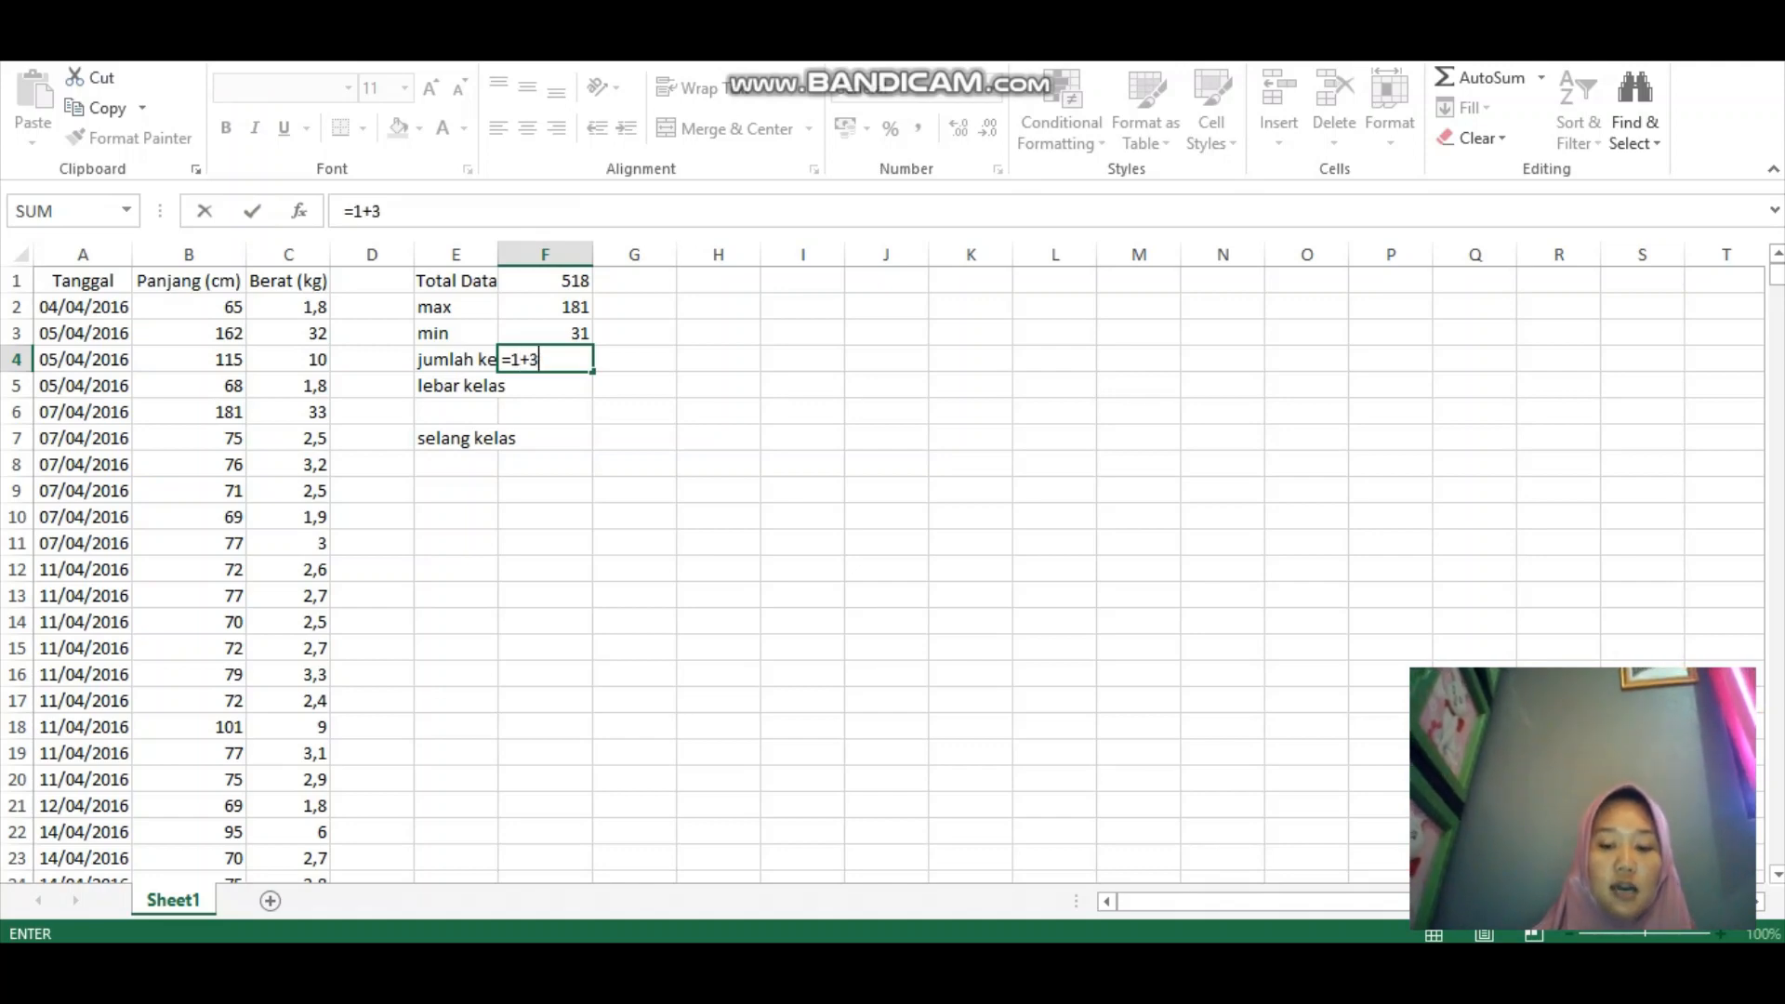
{"action": "type", "text": "."}
{"action": "key", "text": "BackSpace"}
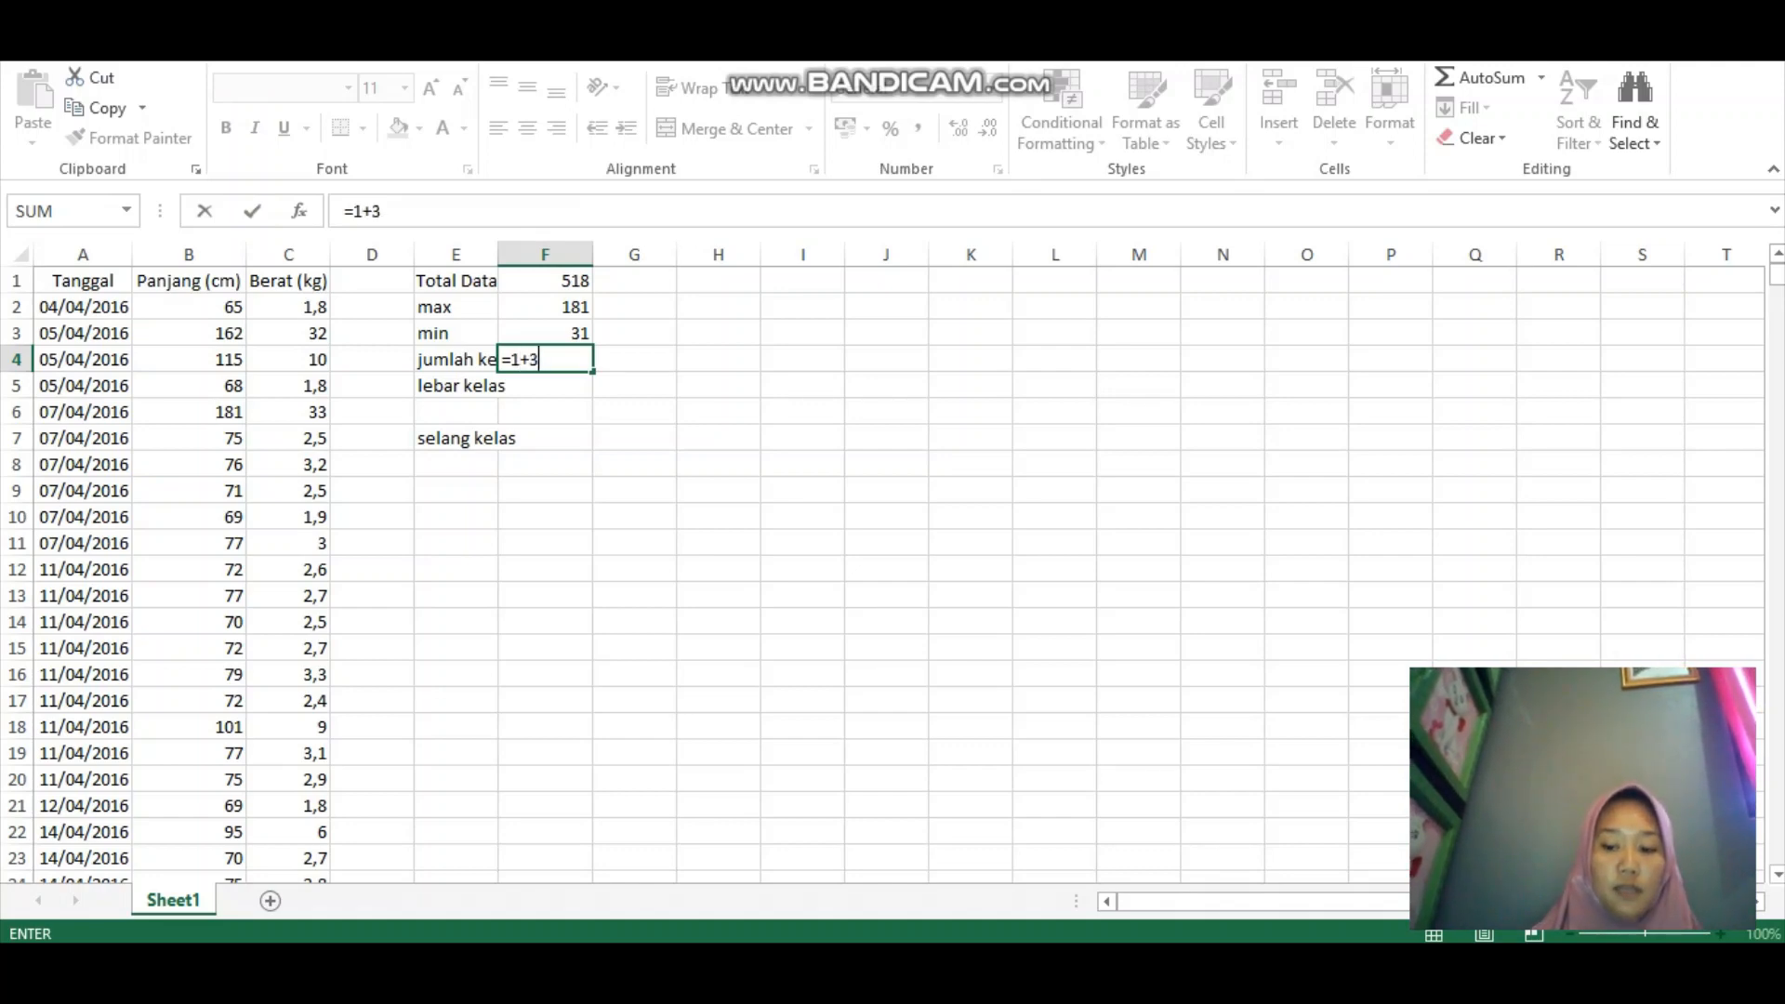
{"action": "type", "text": ",3*"}
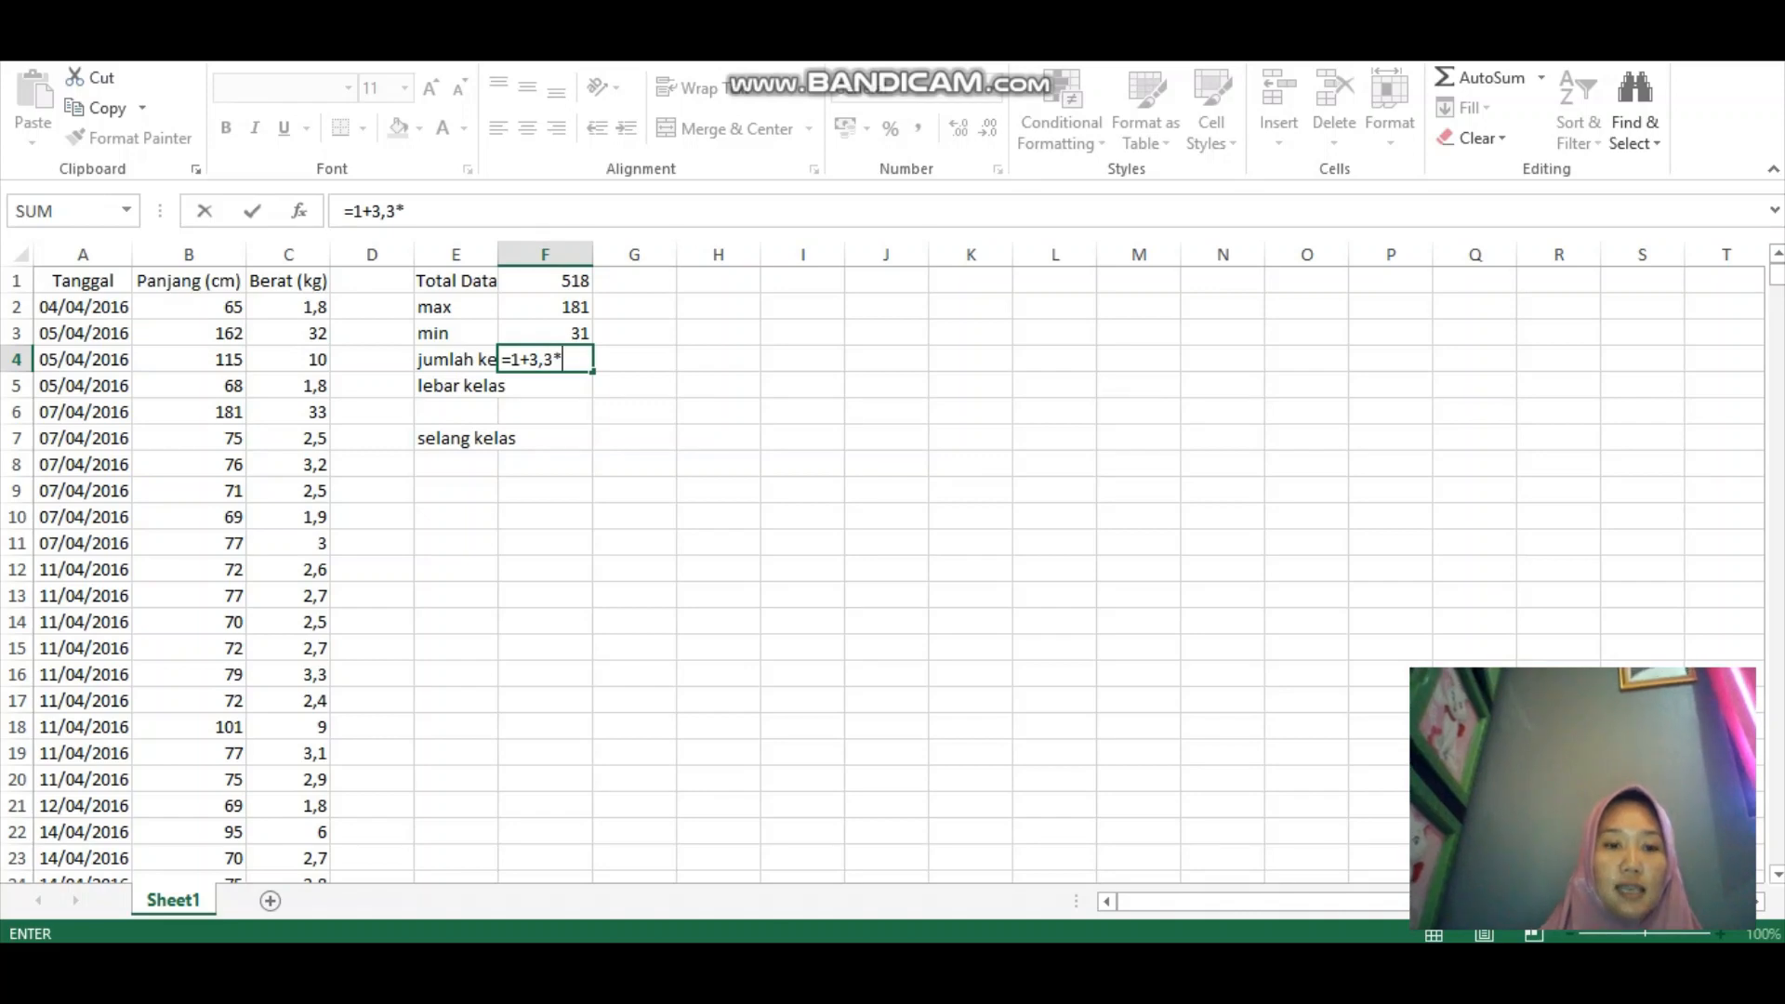
{"action": "type", "text": "Lo"}
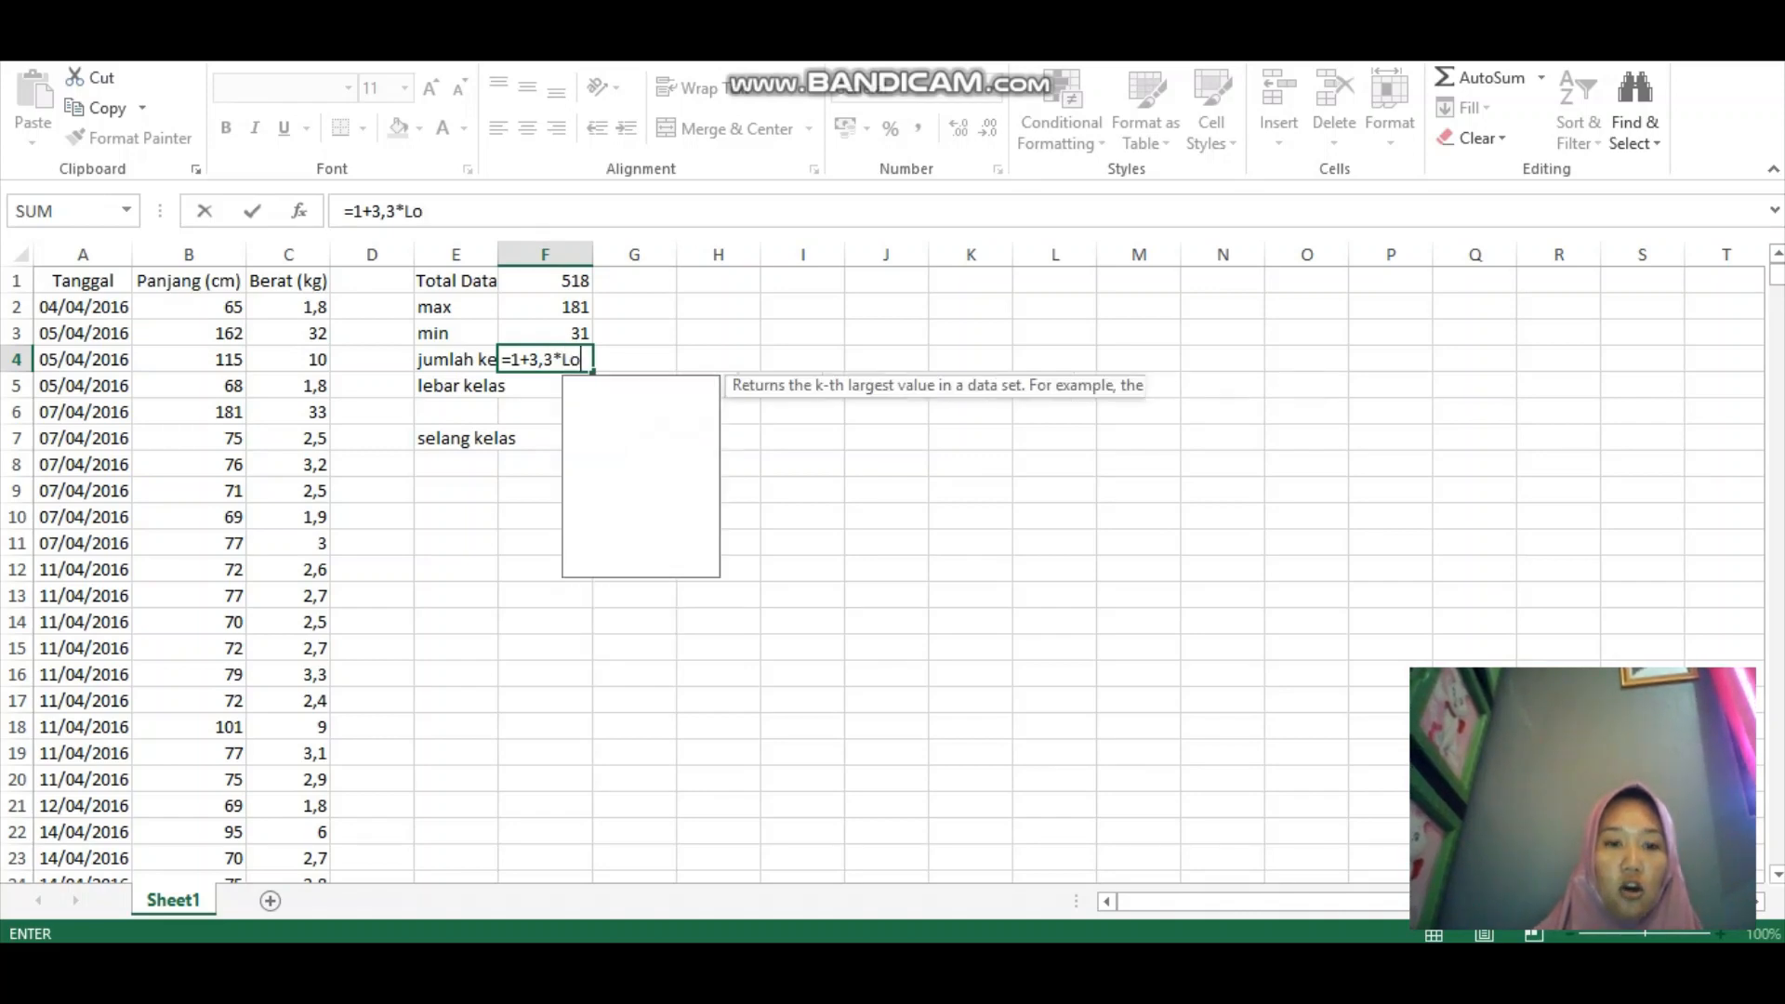
{"action": "key", "text": "Tab"}
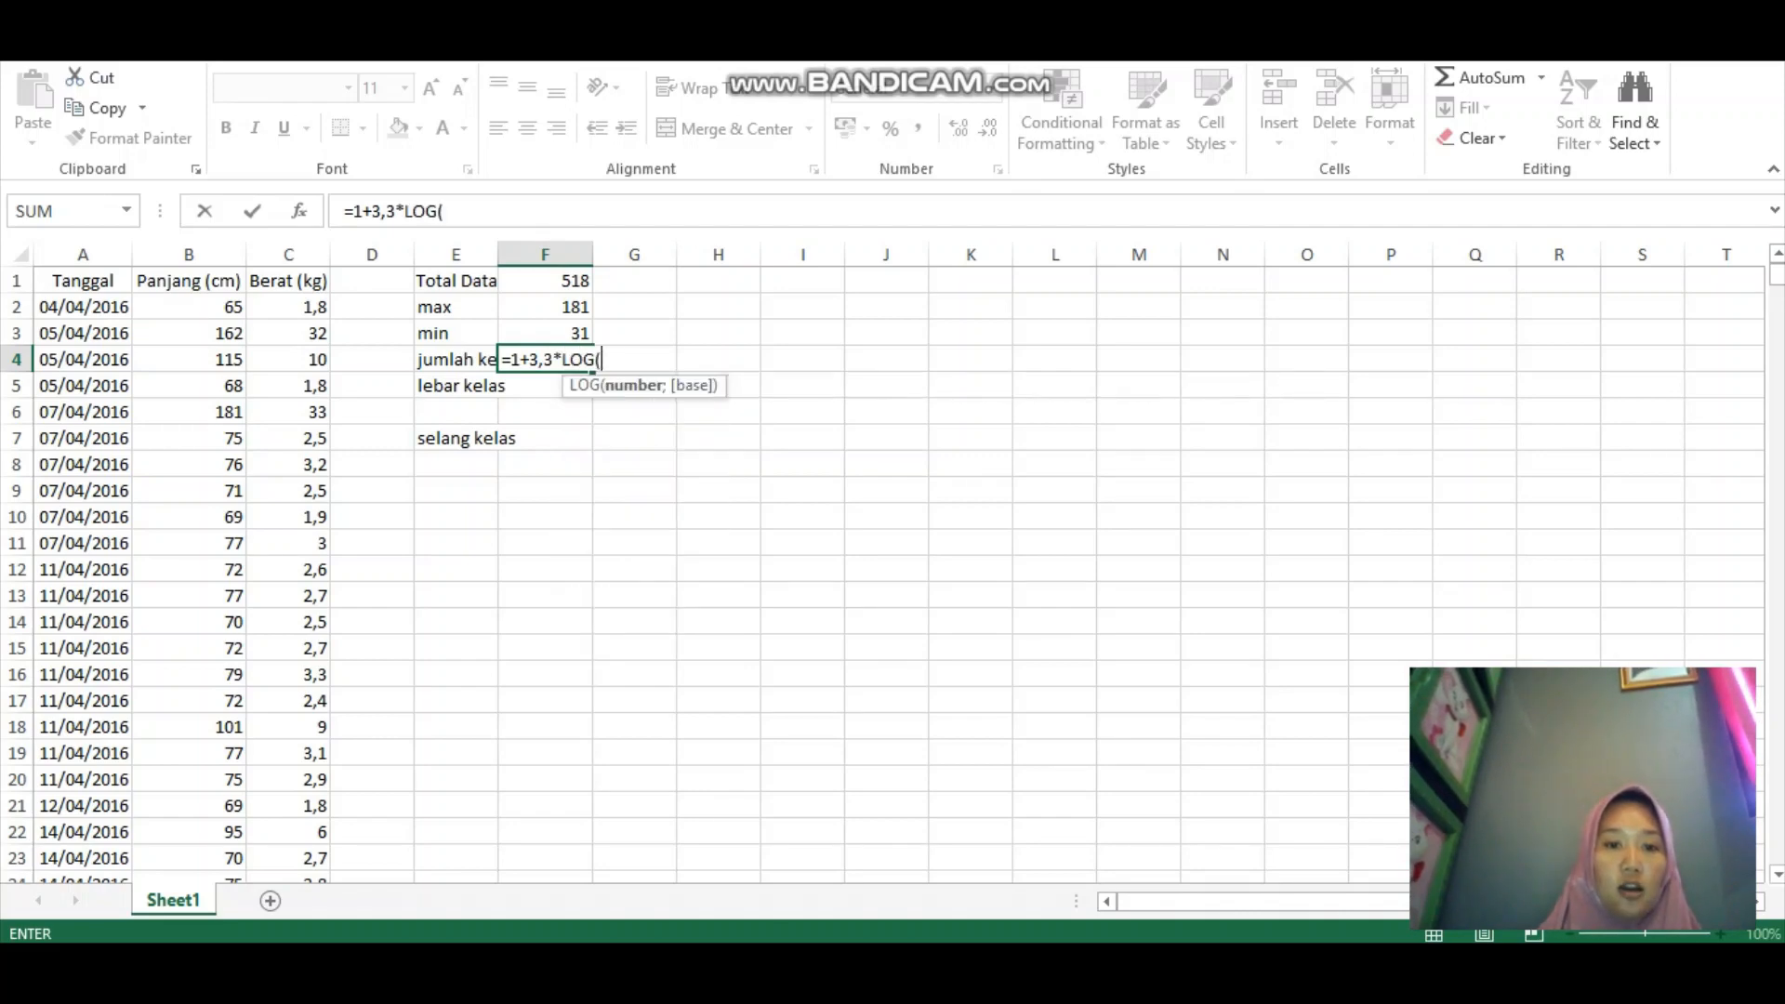
{"action": "left_click", "coordinate": [545, 281]}
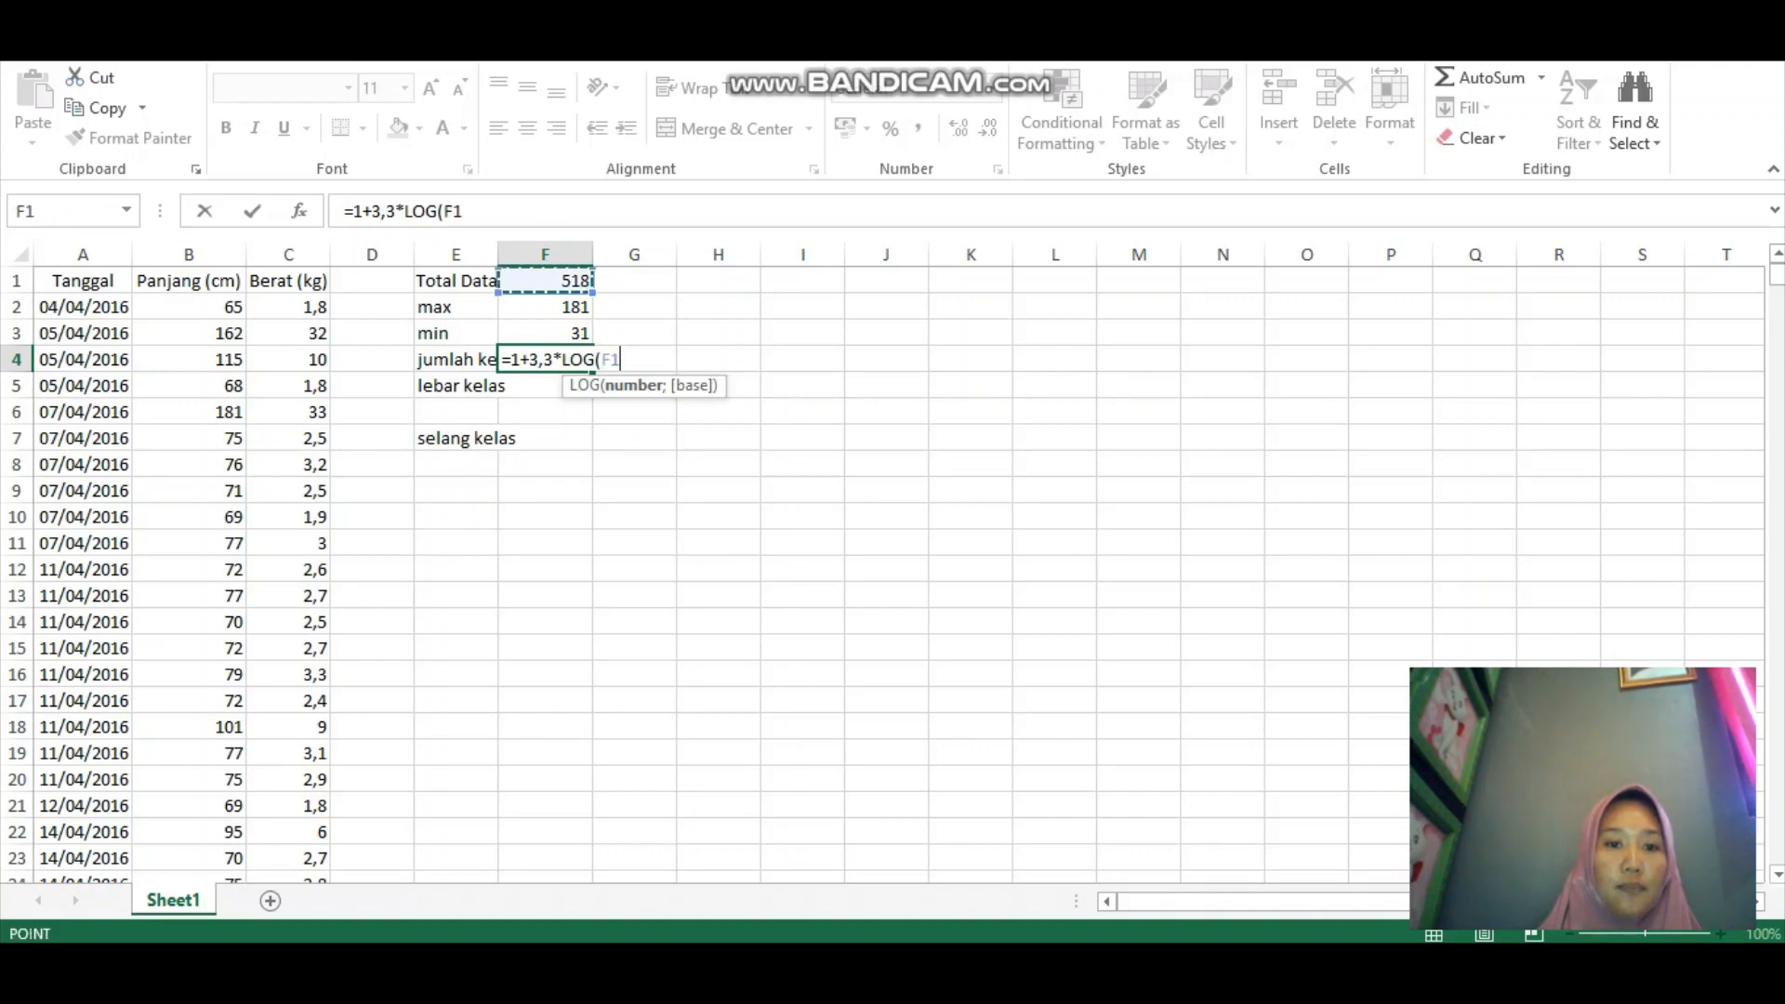
{"action": "type", "text": ")"}
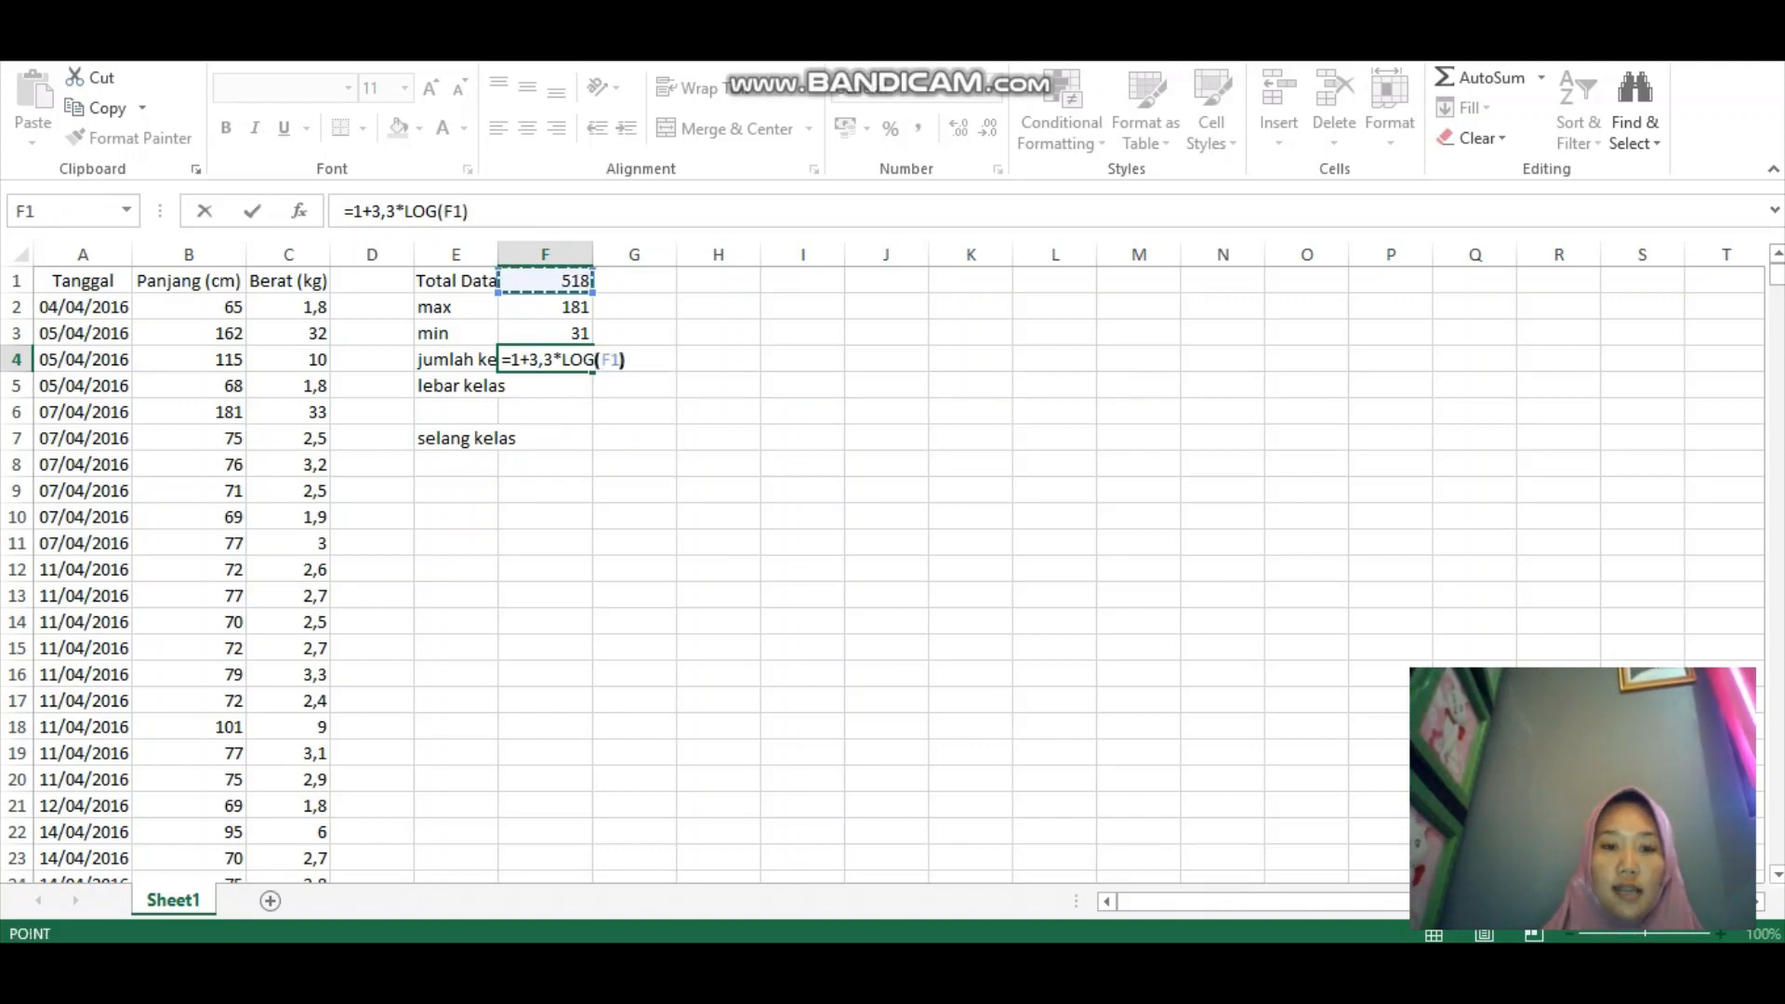
{"action": "key", "text": "Return"}
{"action": "left_click", "coordinate": [520, 367]}
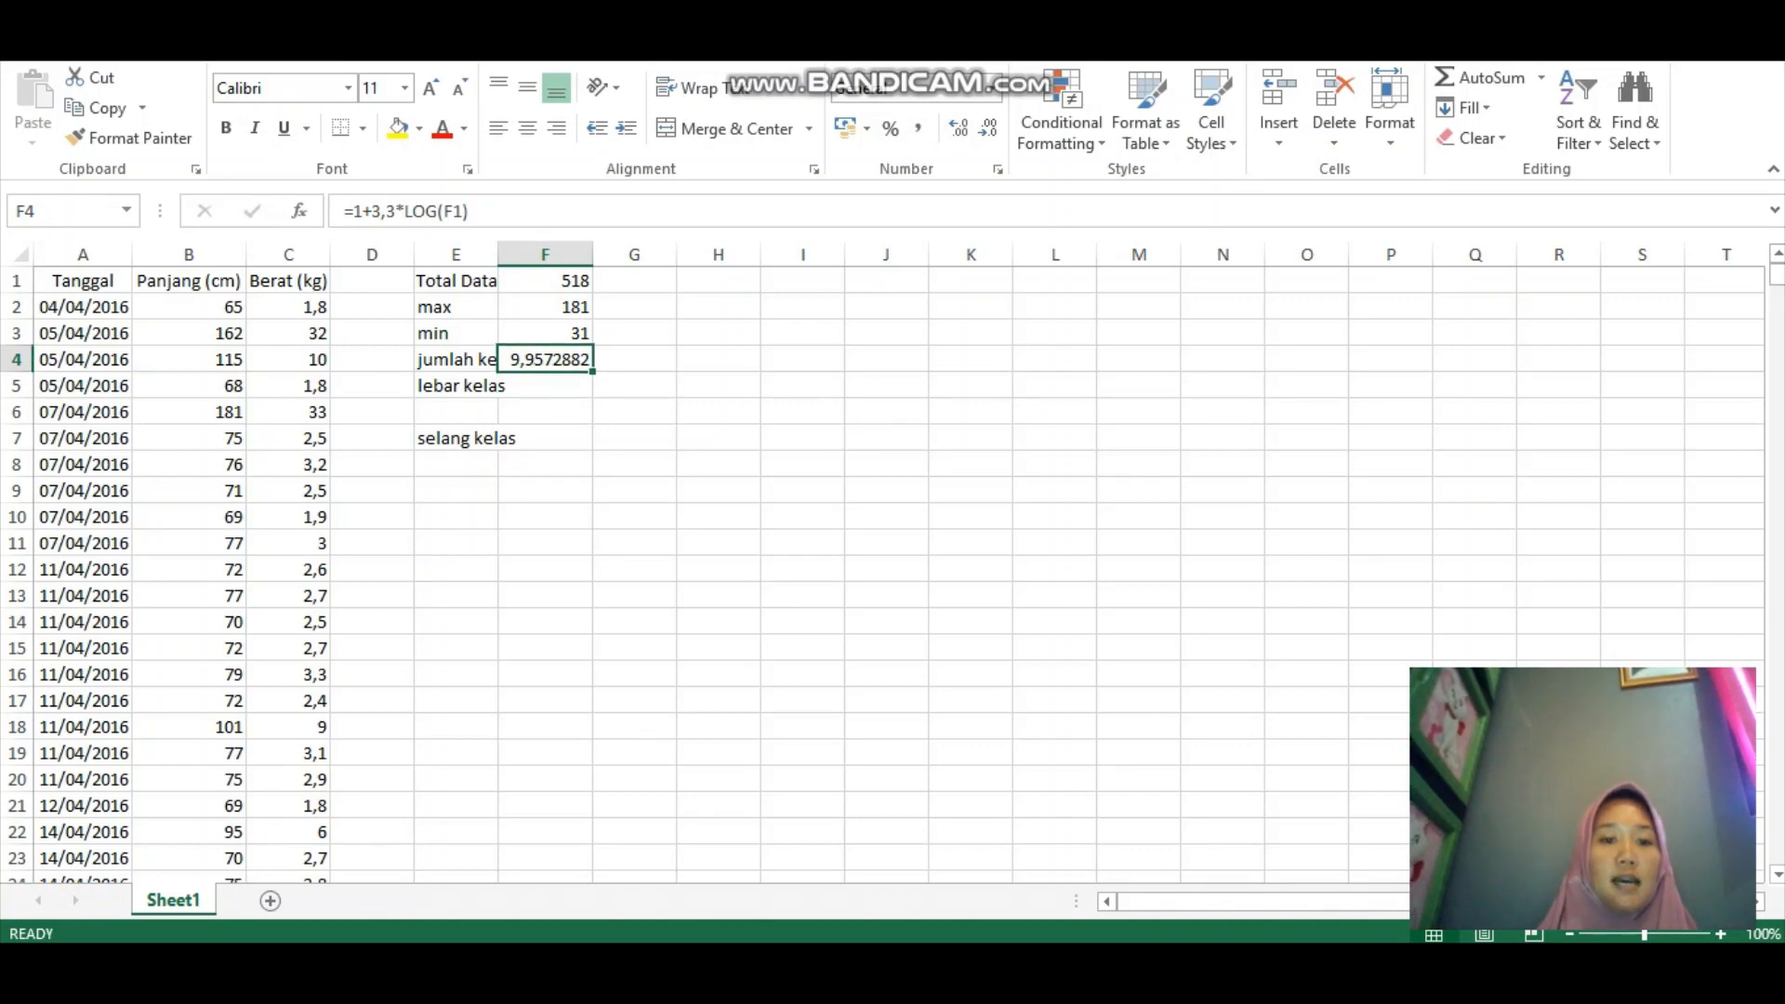
- Enter 10 in G4 as the rounded number of classes
{"action": "left_click", "coordinate": [634, 359]}
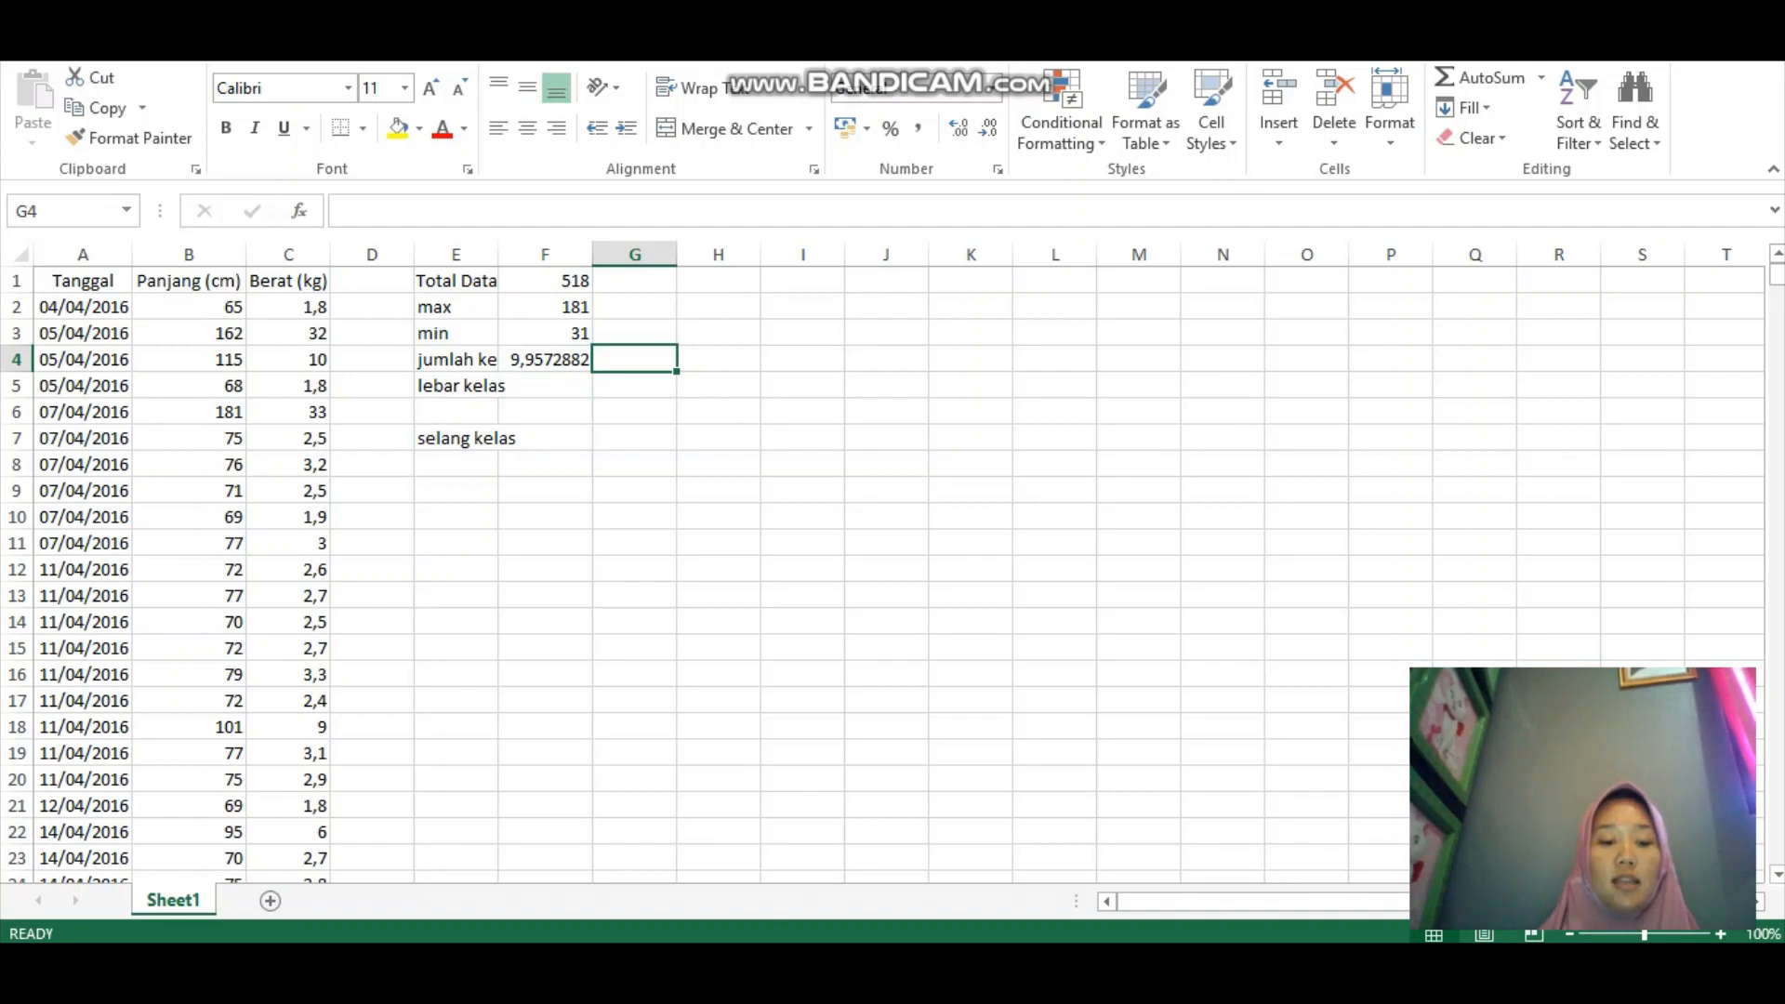
{"action": "type", "text": "10"}
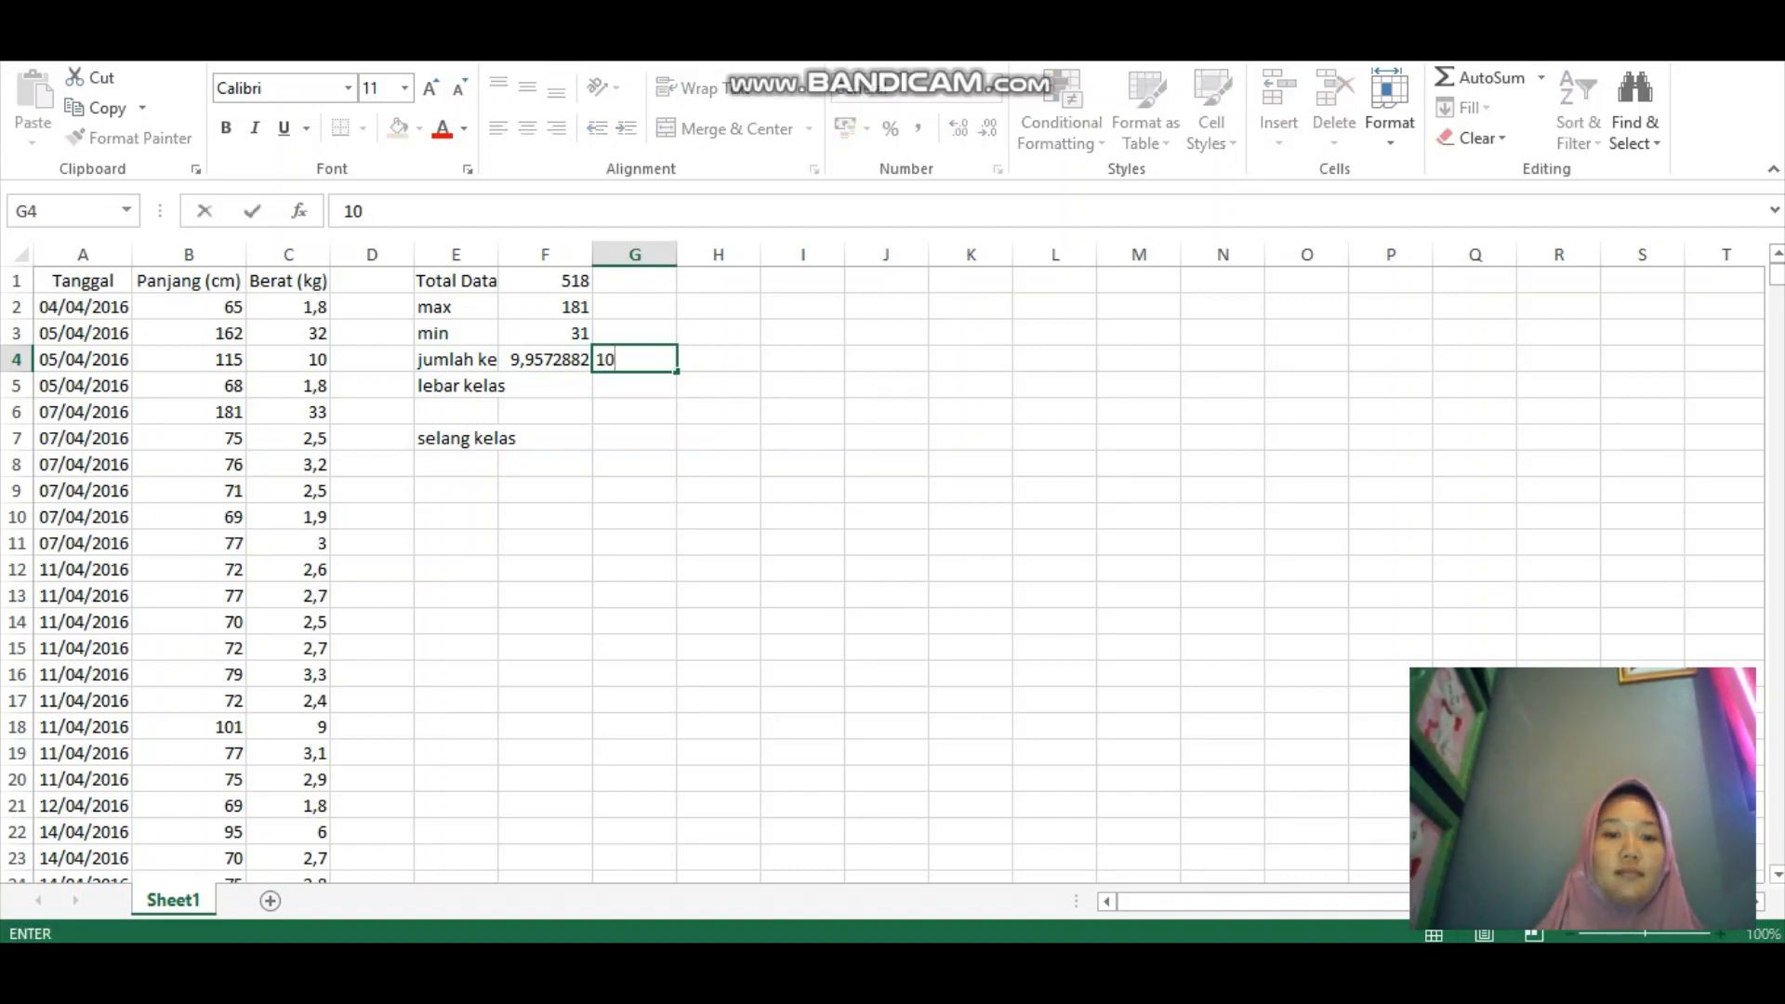
{"action": "left_click", "coordinate": [503, 385]}
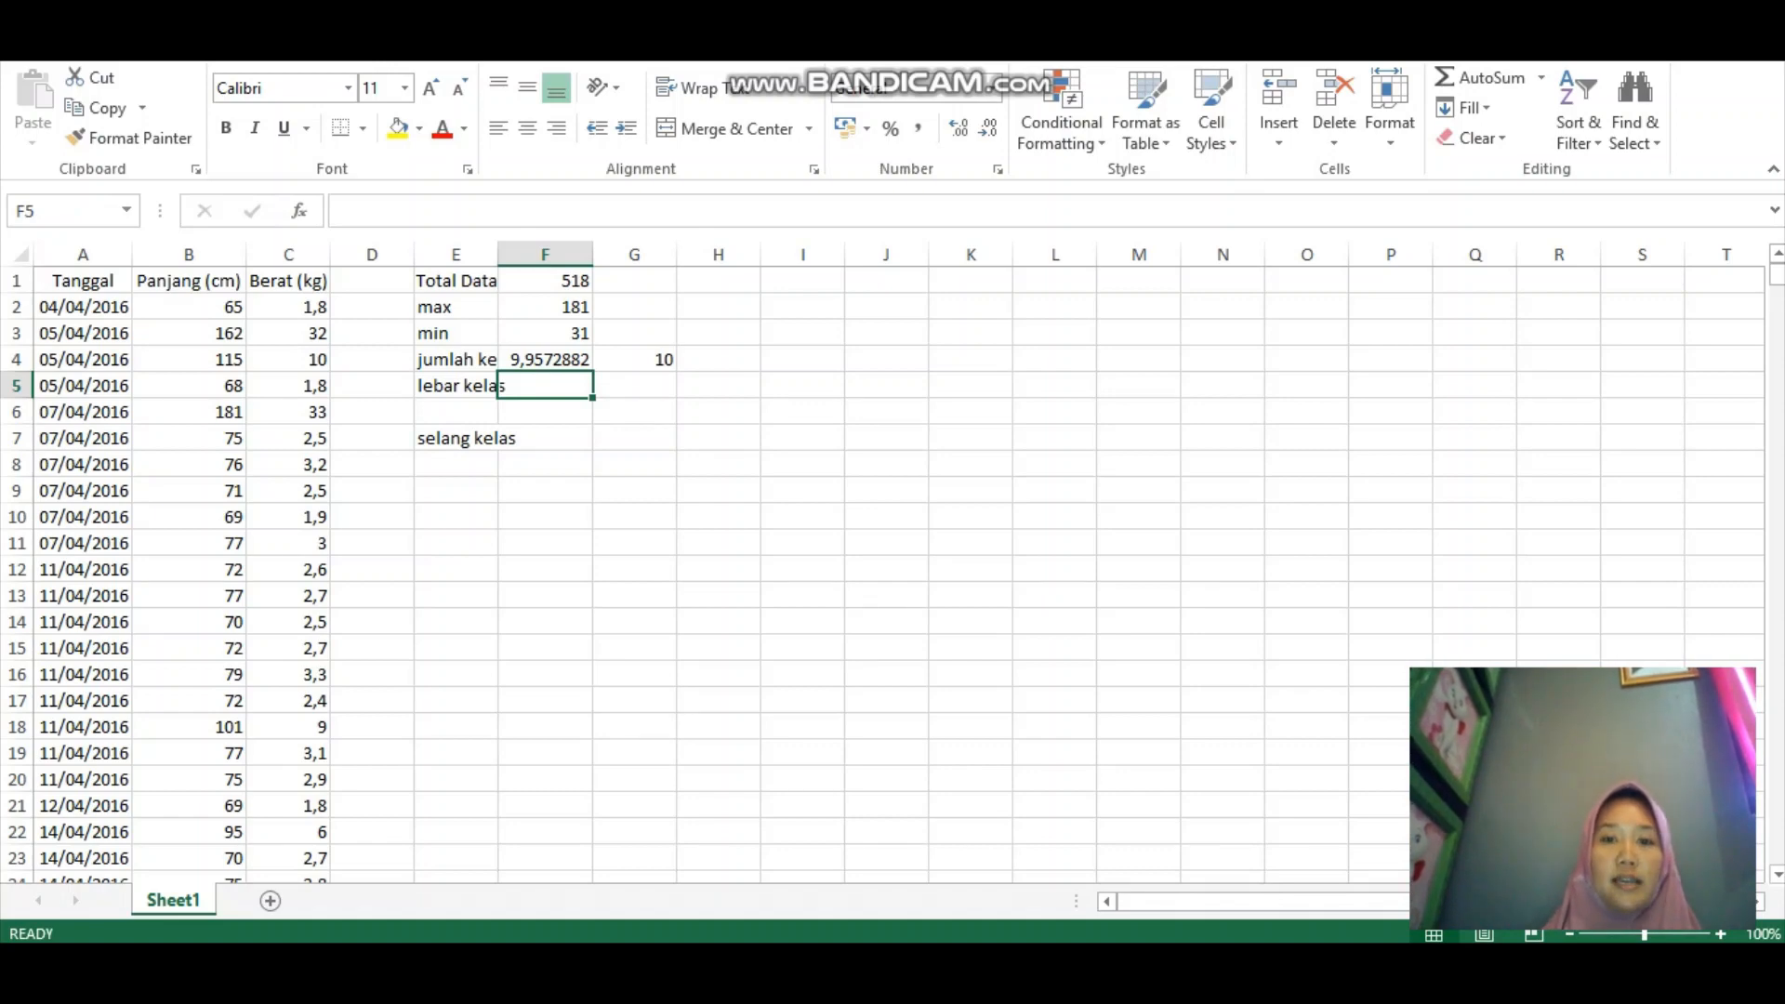
- Calculate the class width in F5 beside lebar kelas as F2 minus F3, divided by the rounded number of classes in G4
{"action": "type", "text": "="}
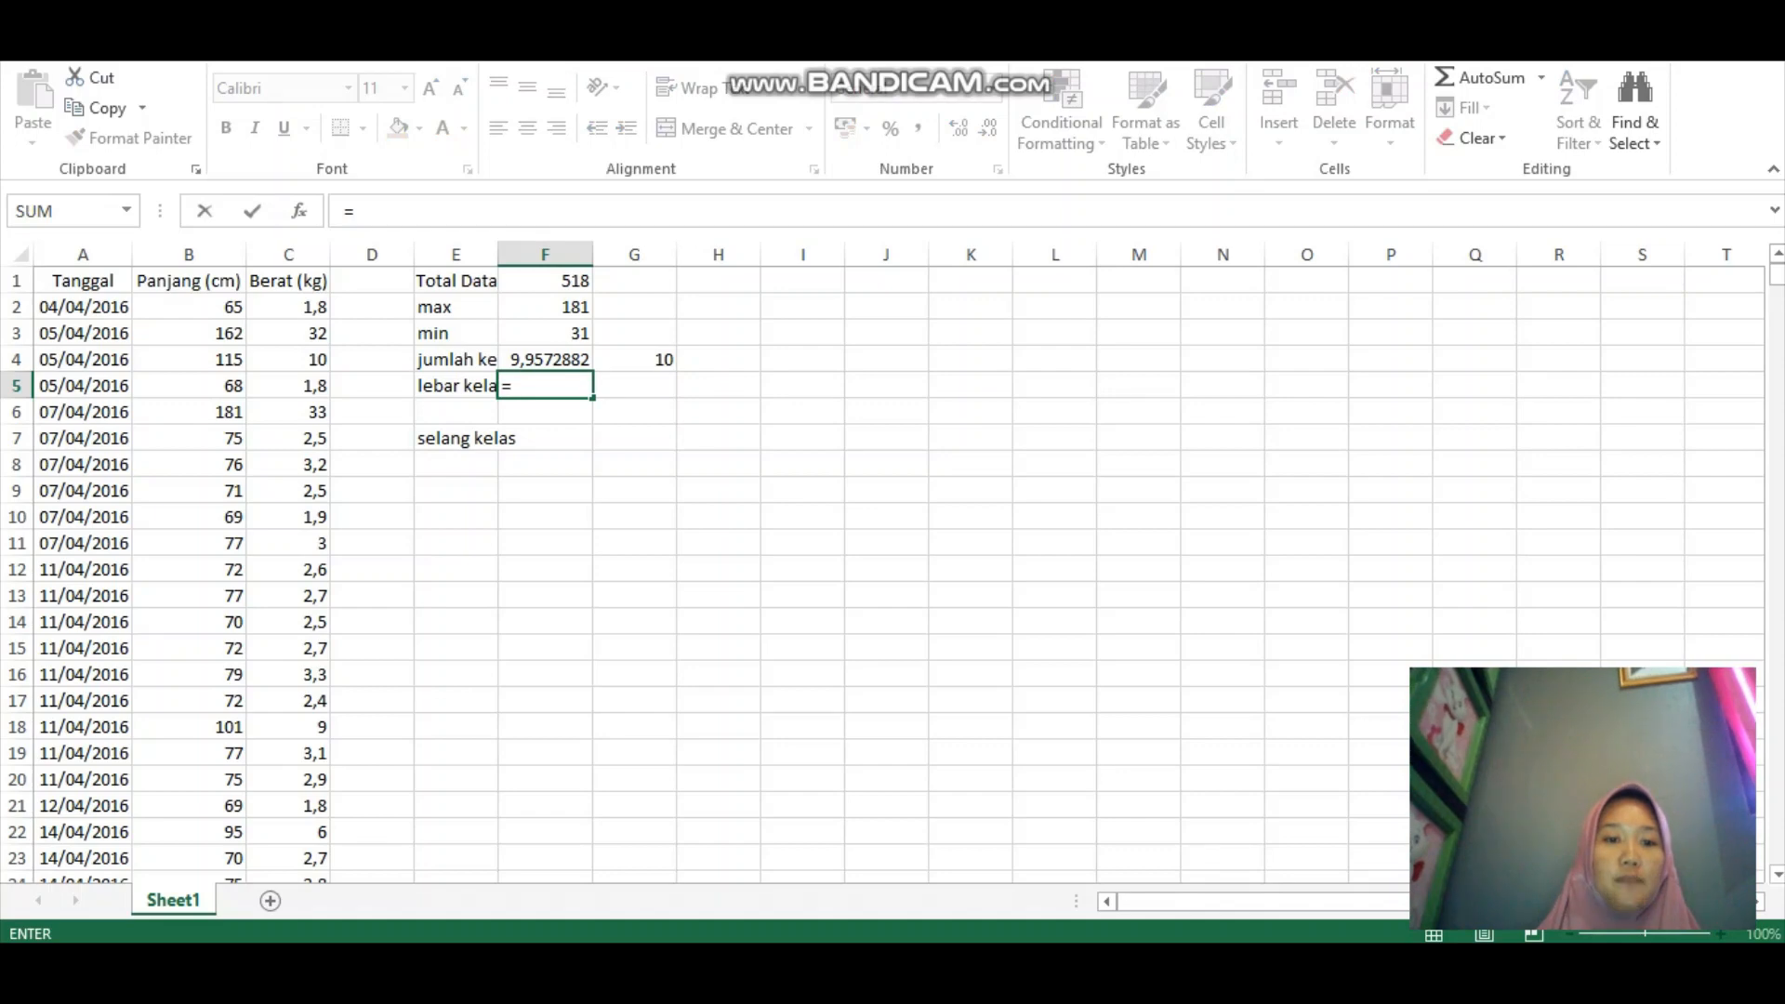
{"action": "left_click", "coordinate": [544, 307]}
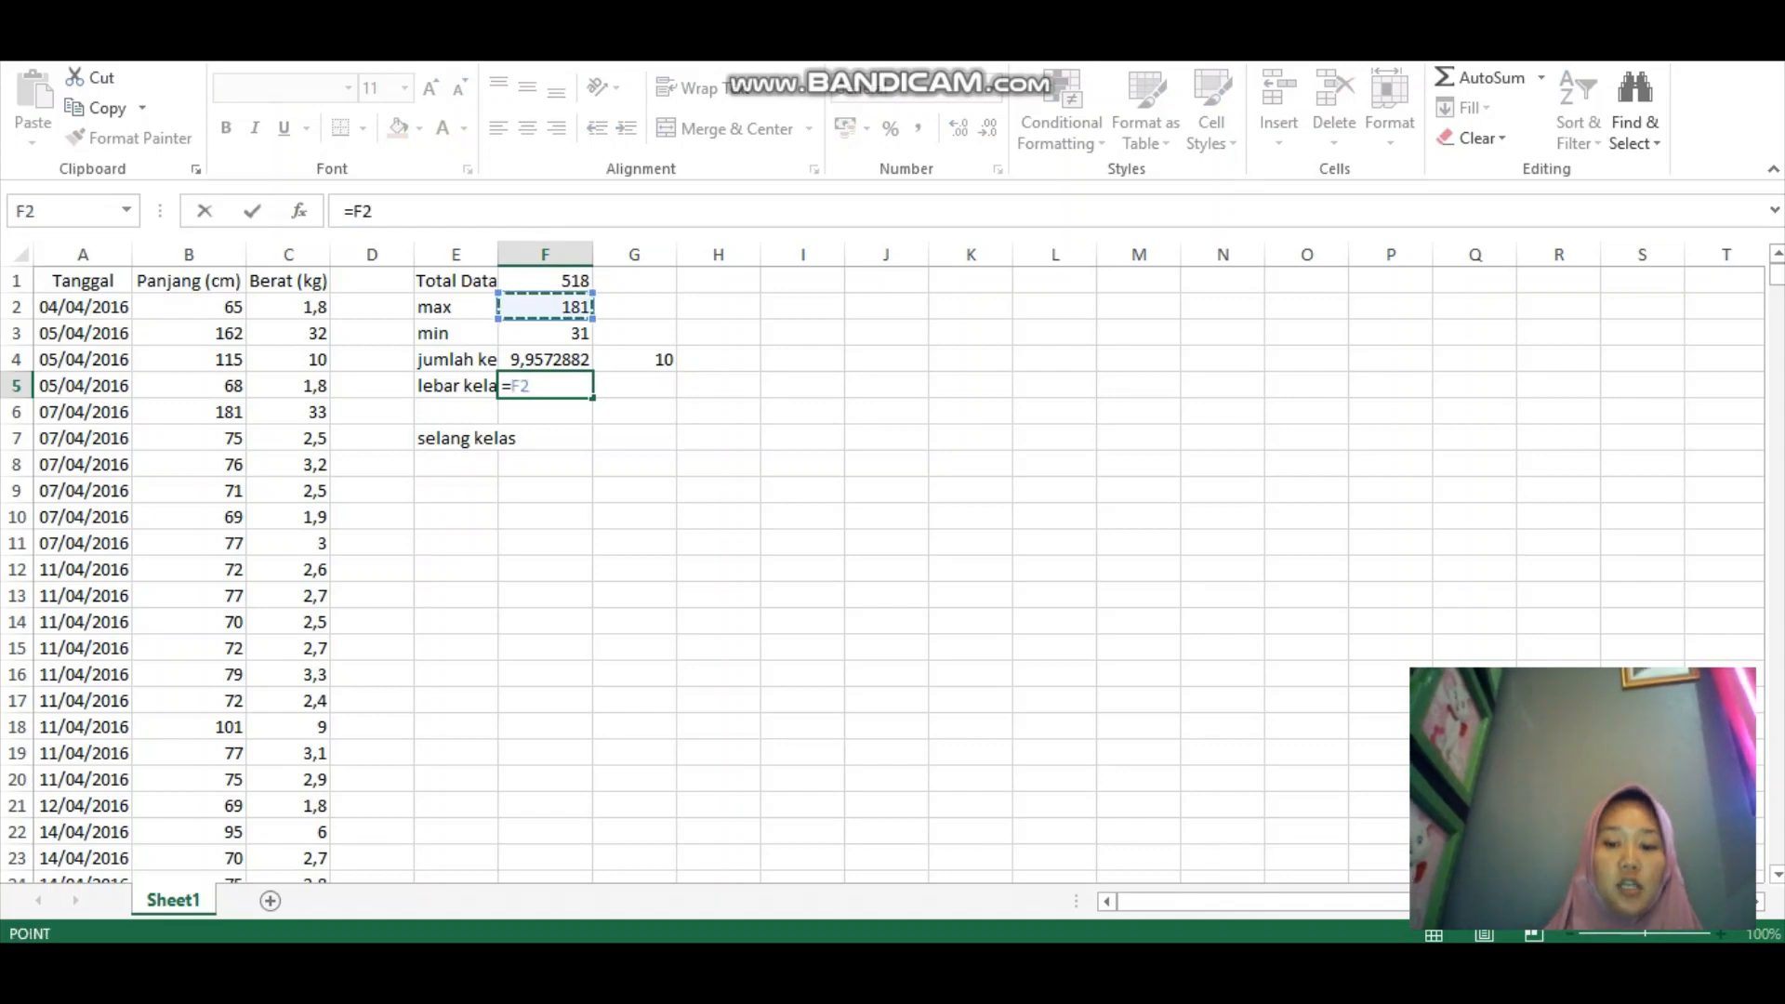
{"action": "type", "text": "-"}
{"action": "left_click", "coordinate": [545, 334]}
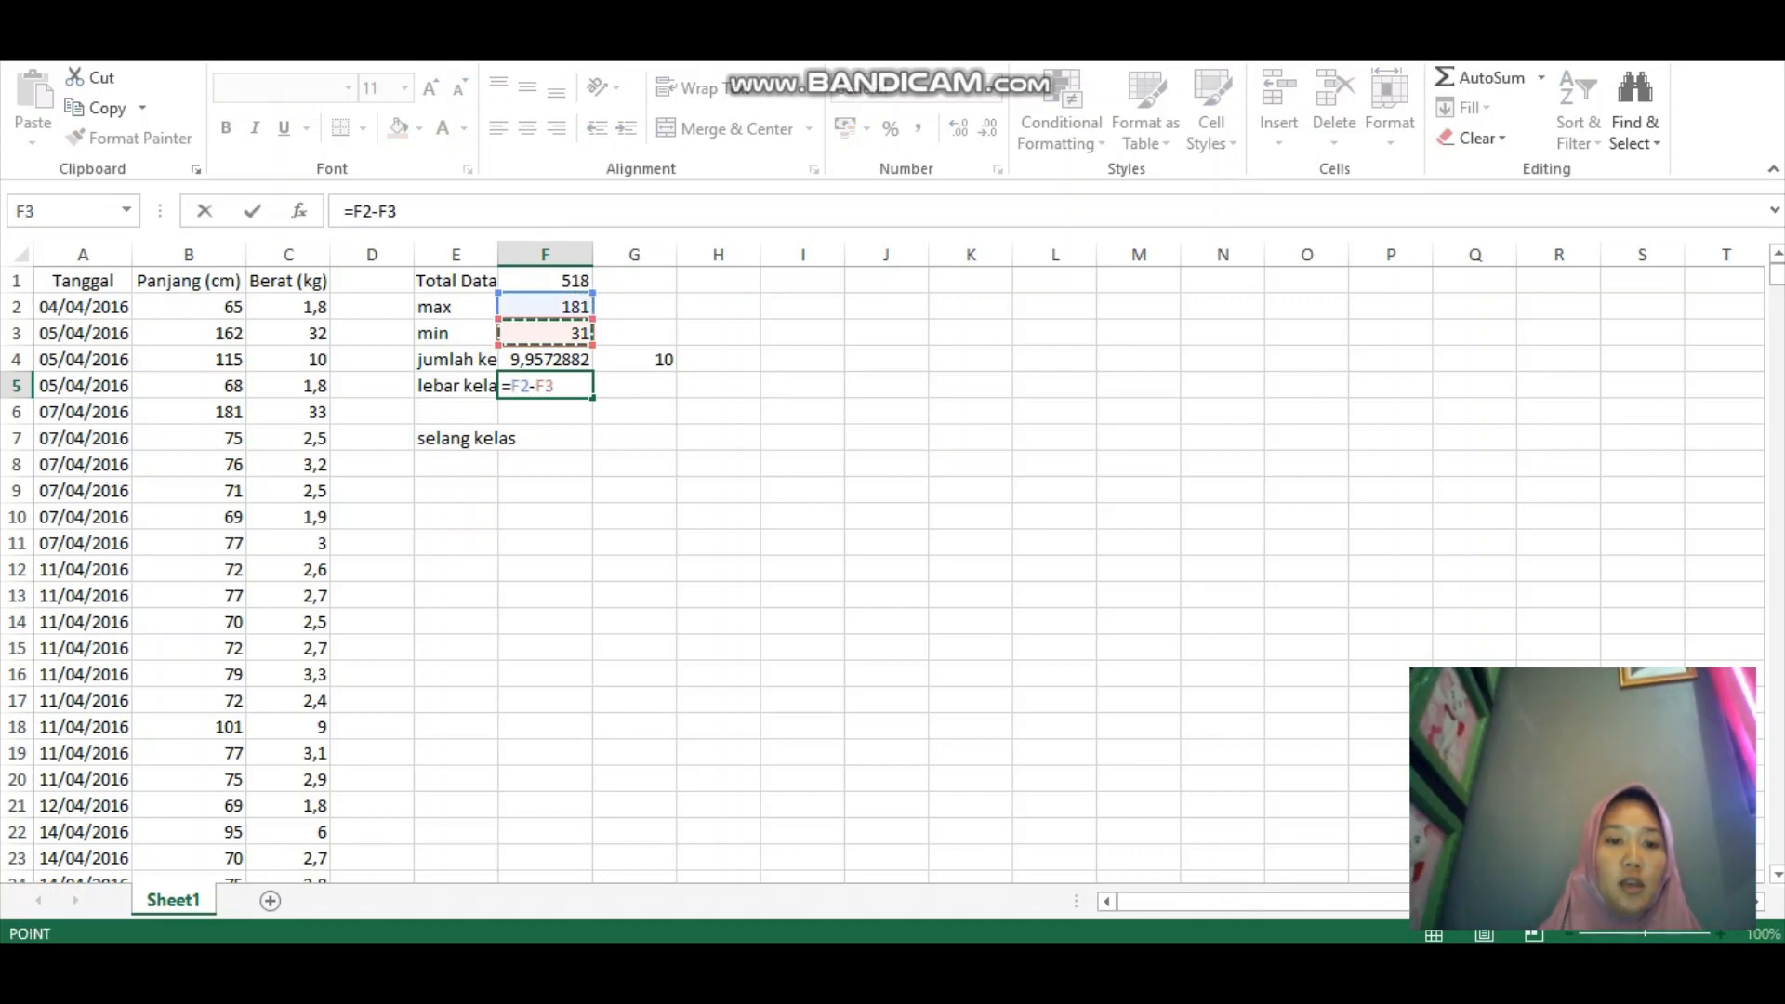
{"action": "type", "text": "/"}
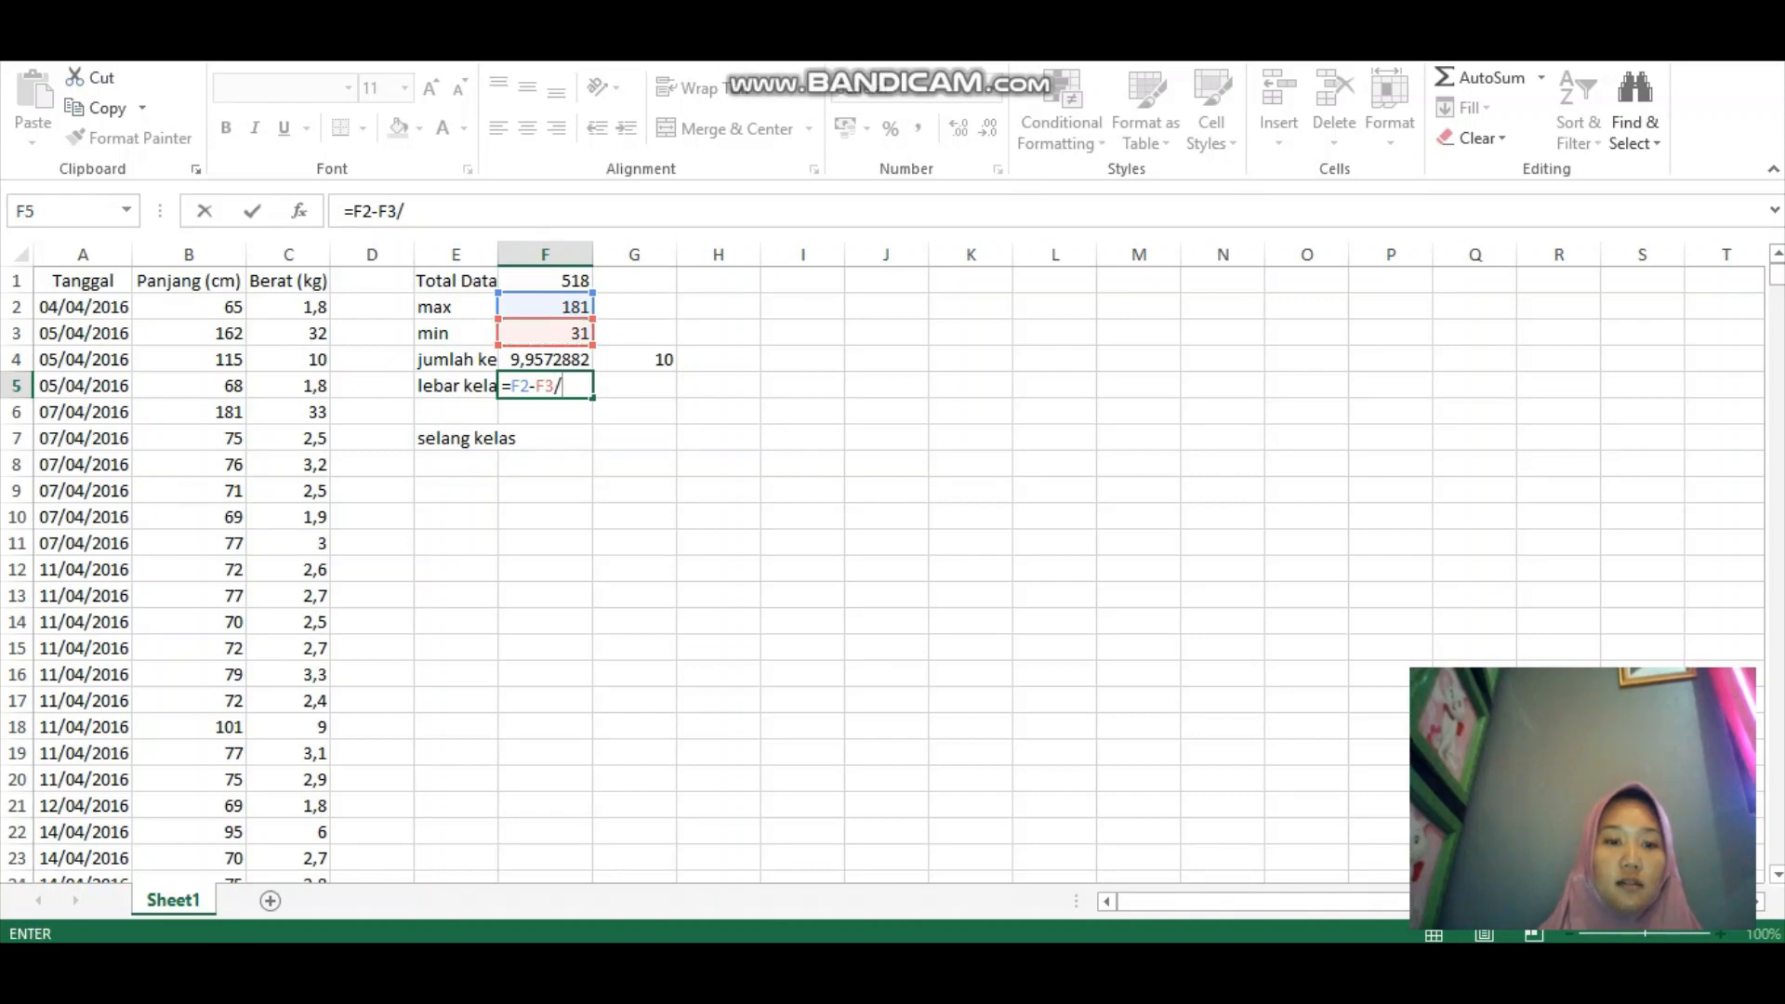
{"action": "left_click", "coordinate": [634, 360]}
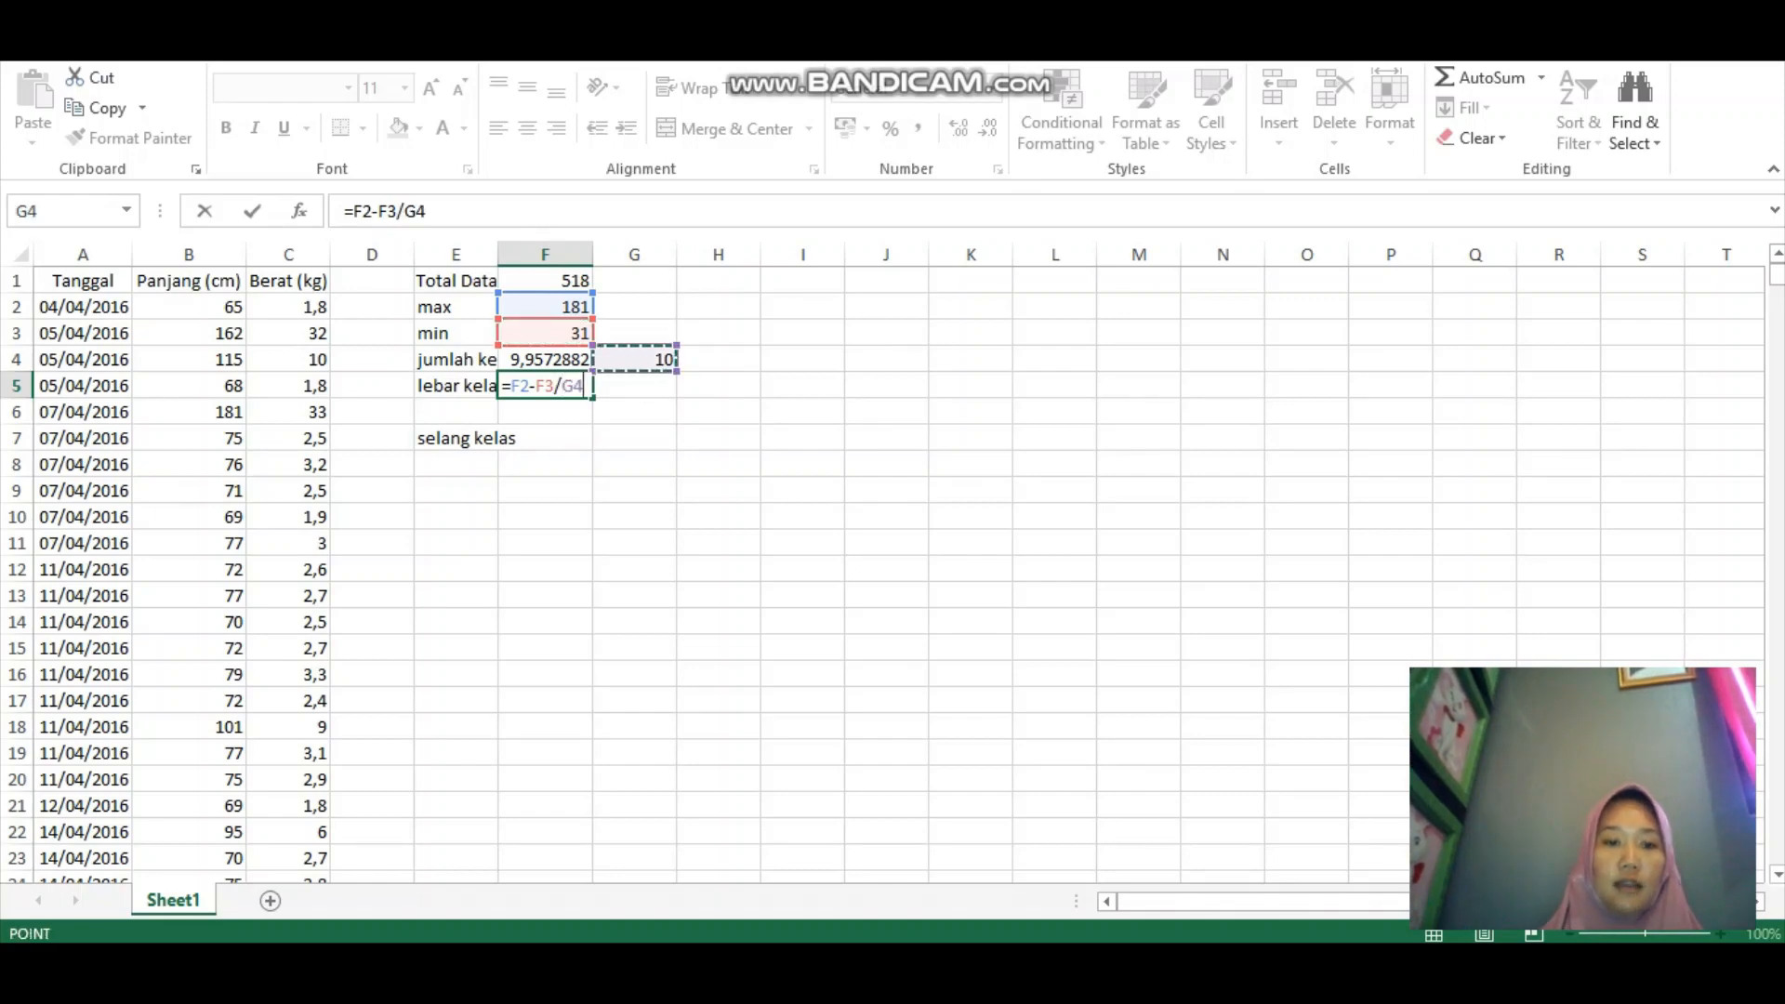
{"action": "key", "text": "Return"}
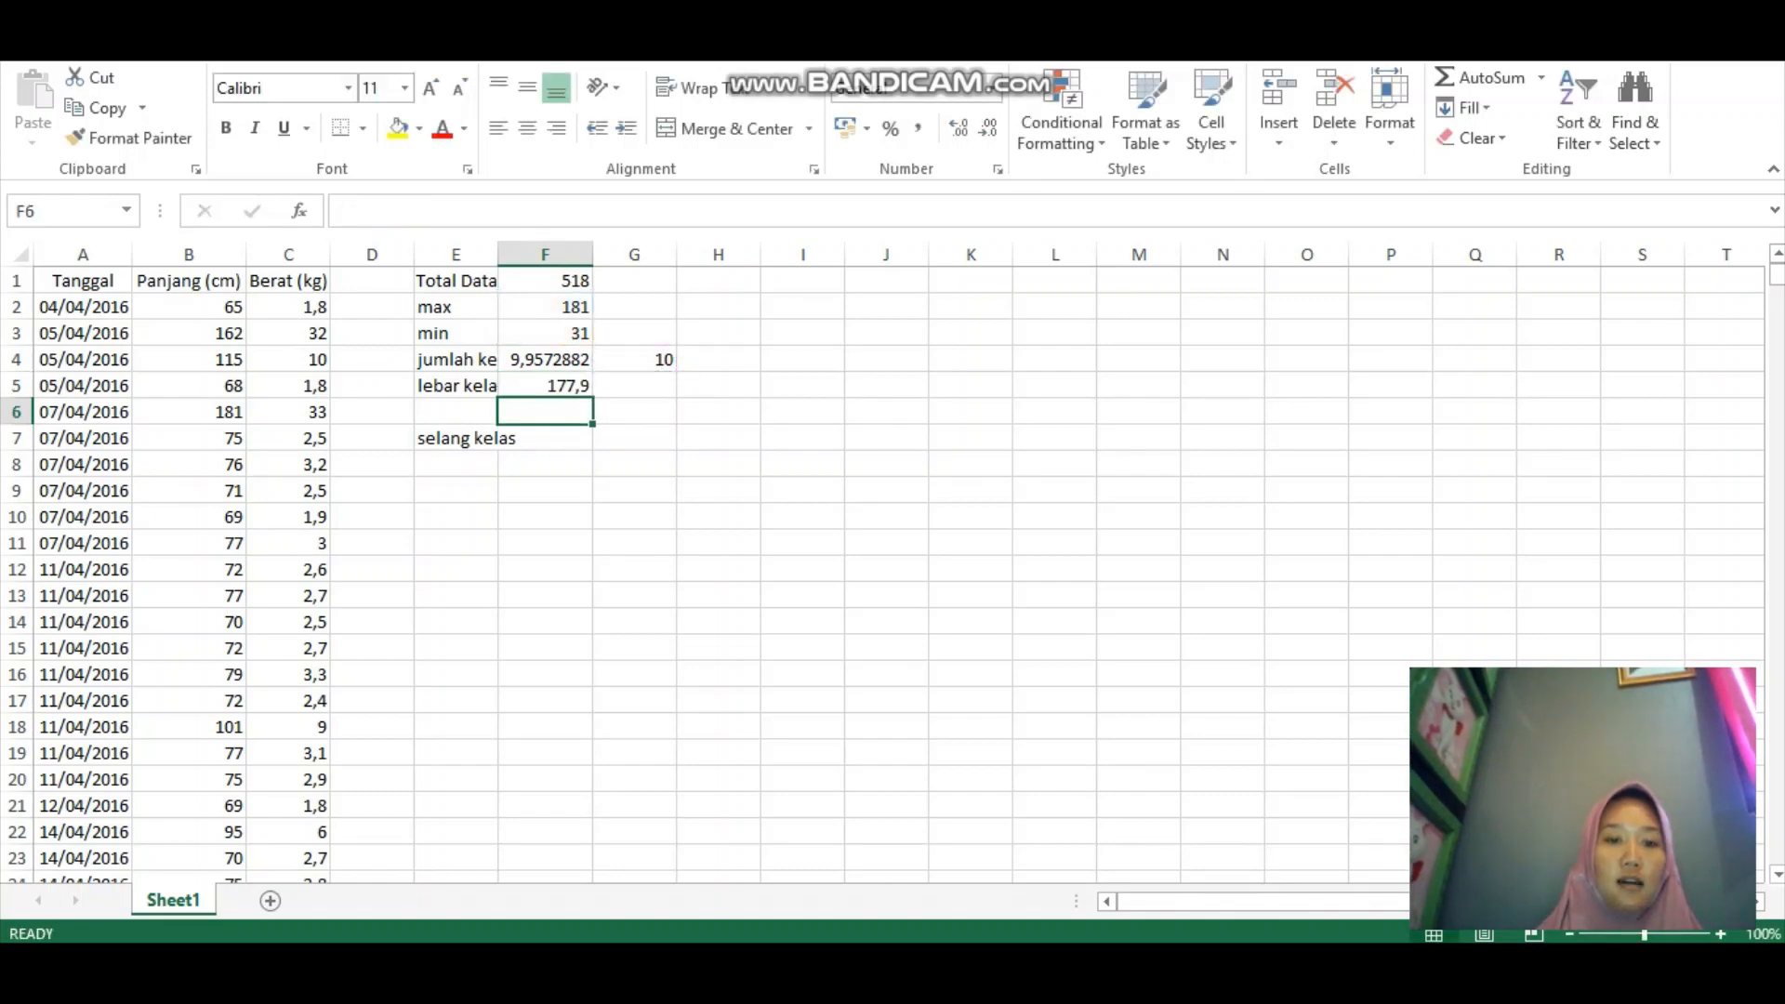
{"action": "left_click", "coordinate": [545, 386]}
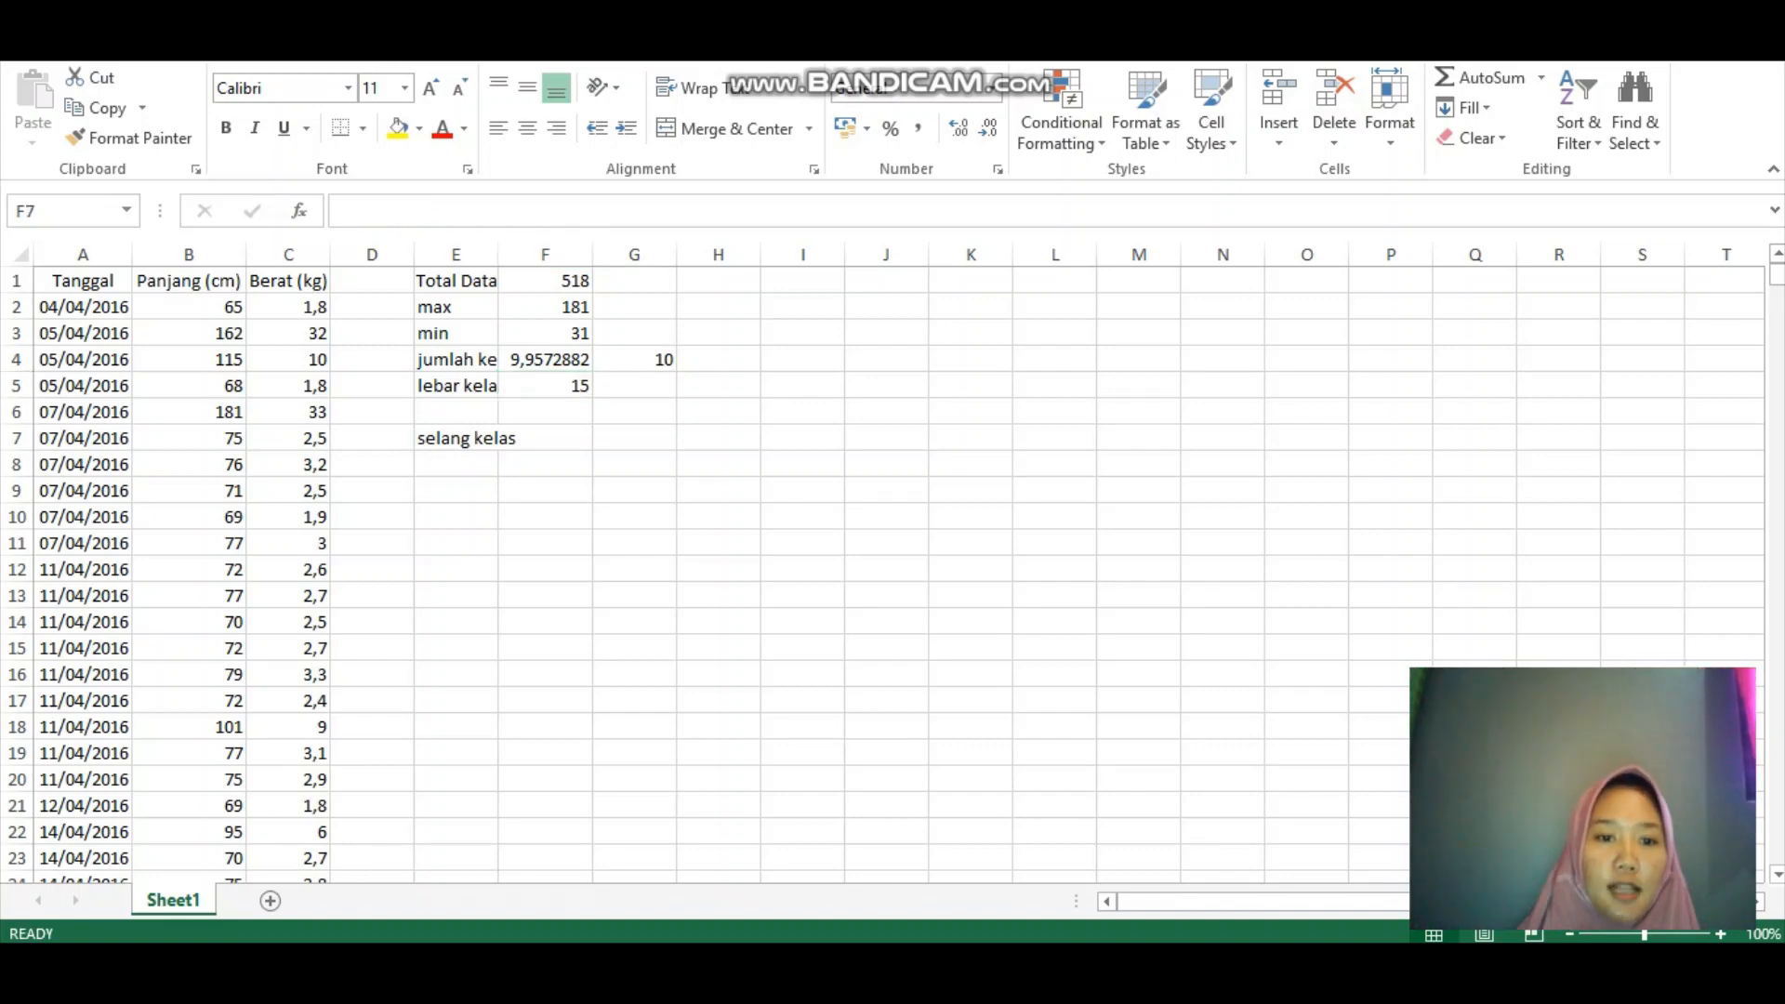
{"action": "left_click", "coordinate": [545, 438]}
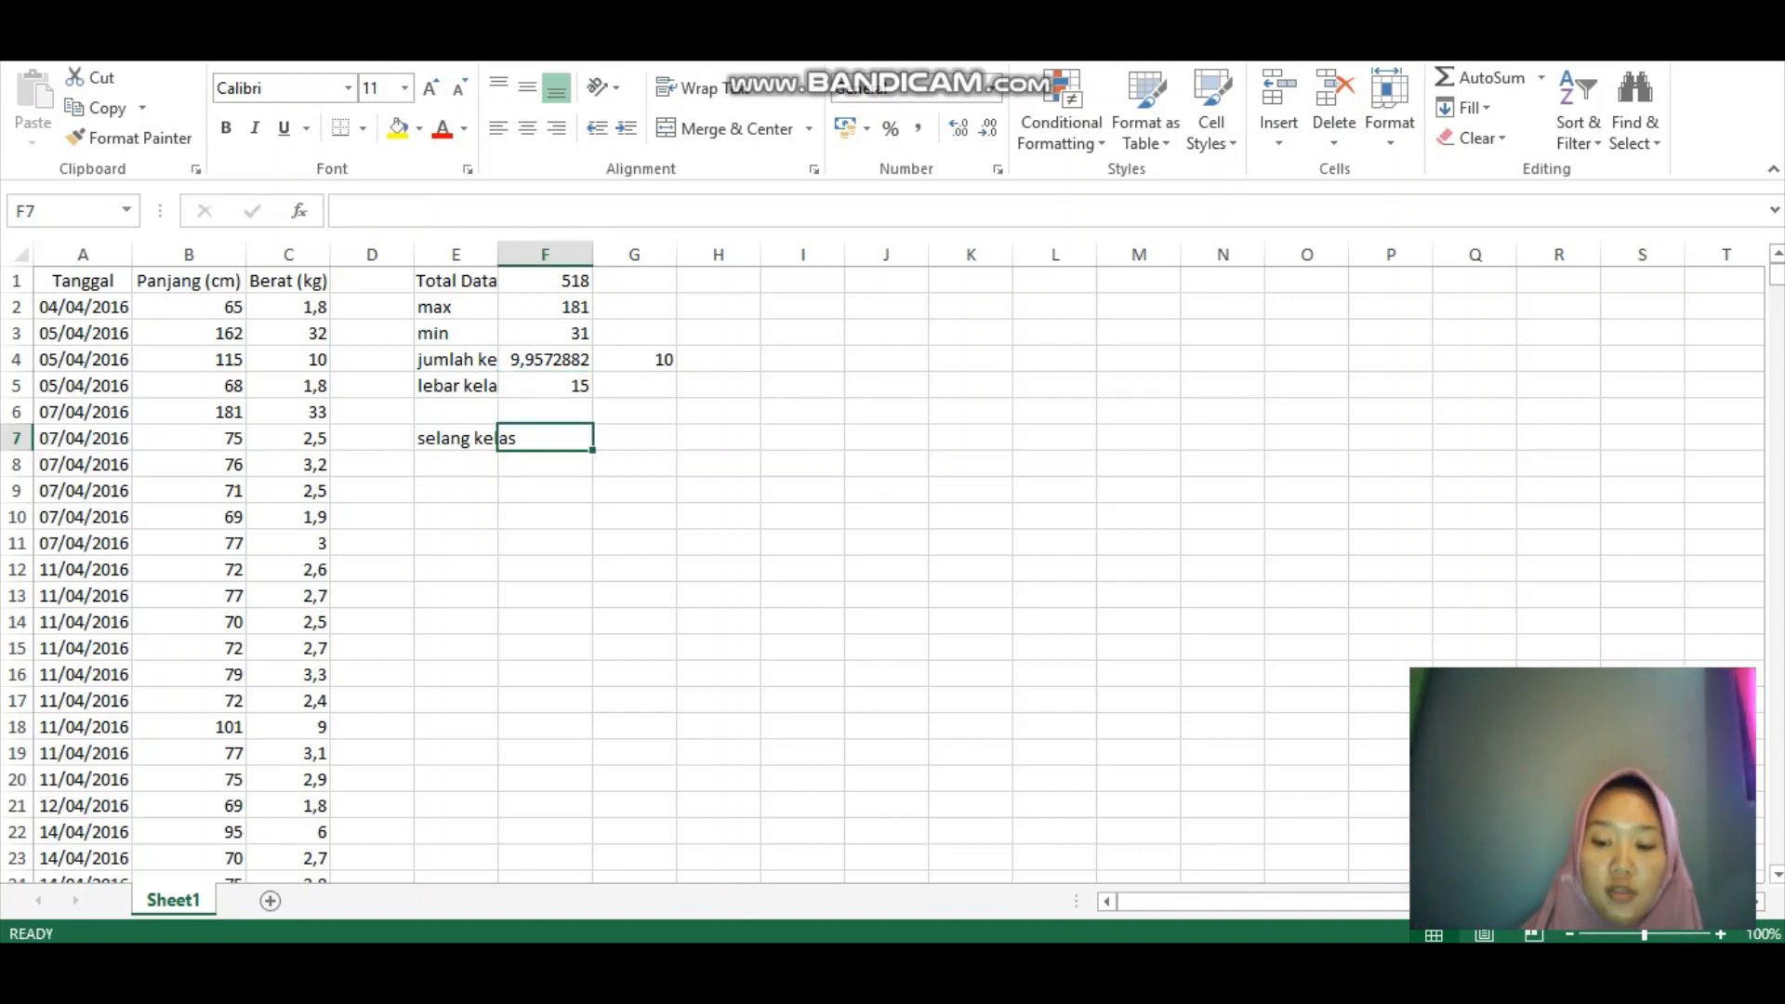
{"action": "type", "text": "="}
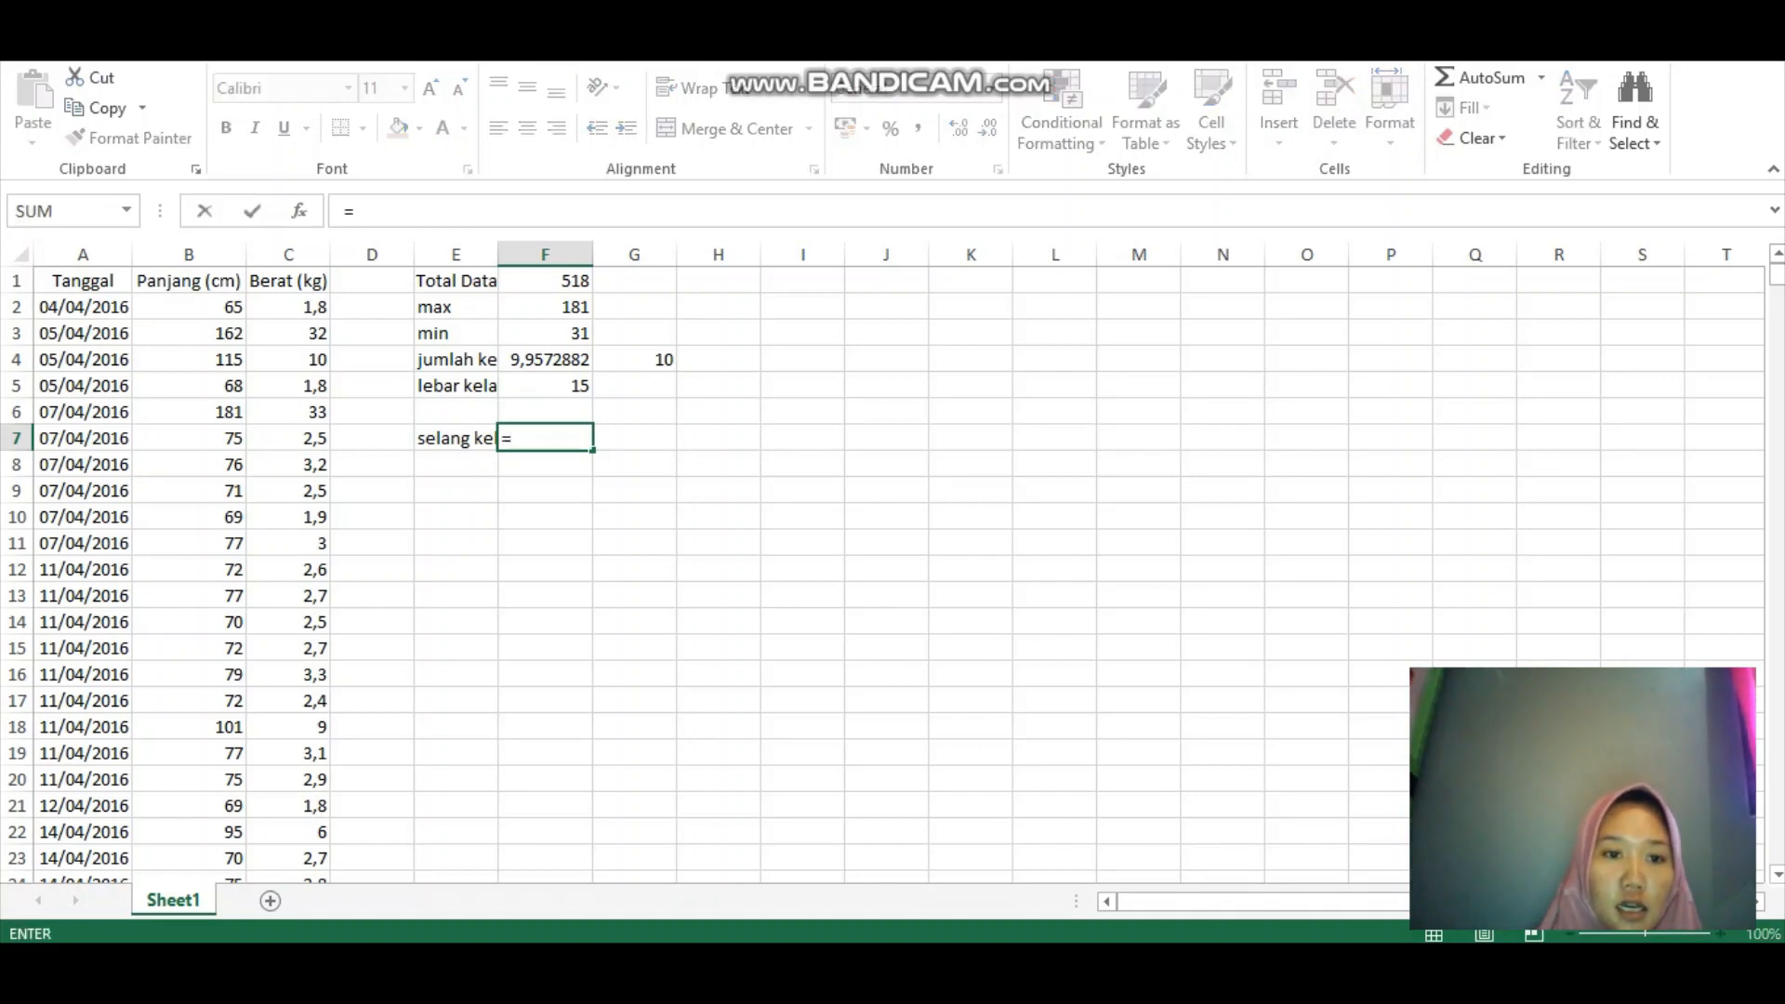
{"action": "left_click", "coordinate": [544, 333]}
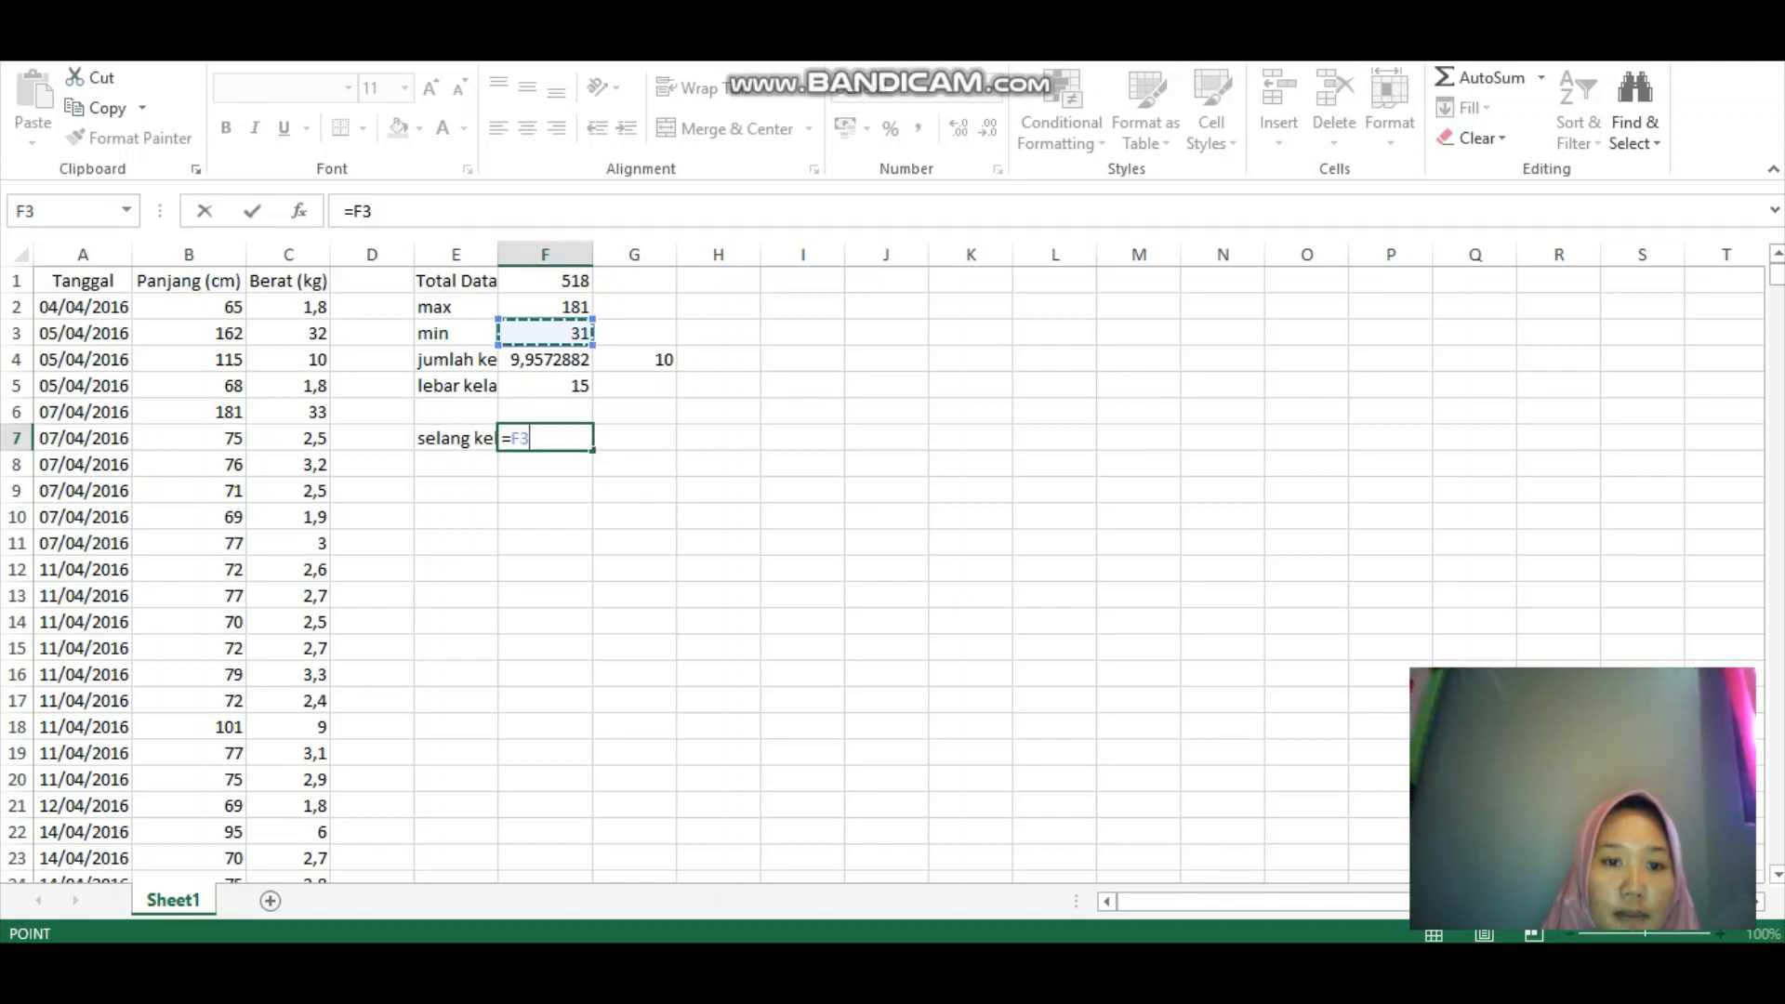
{"action": "type", "text": "="}
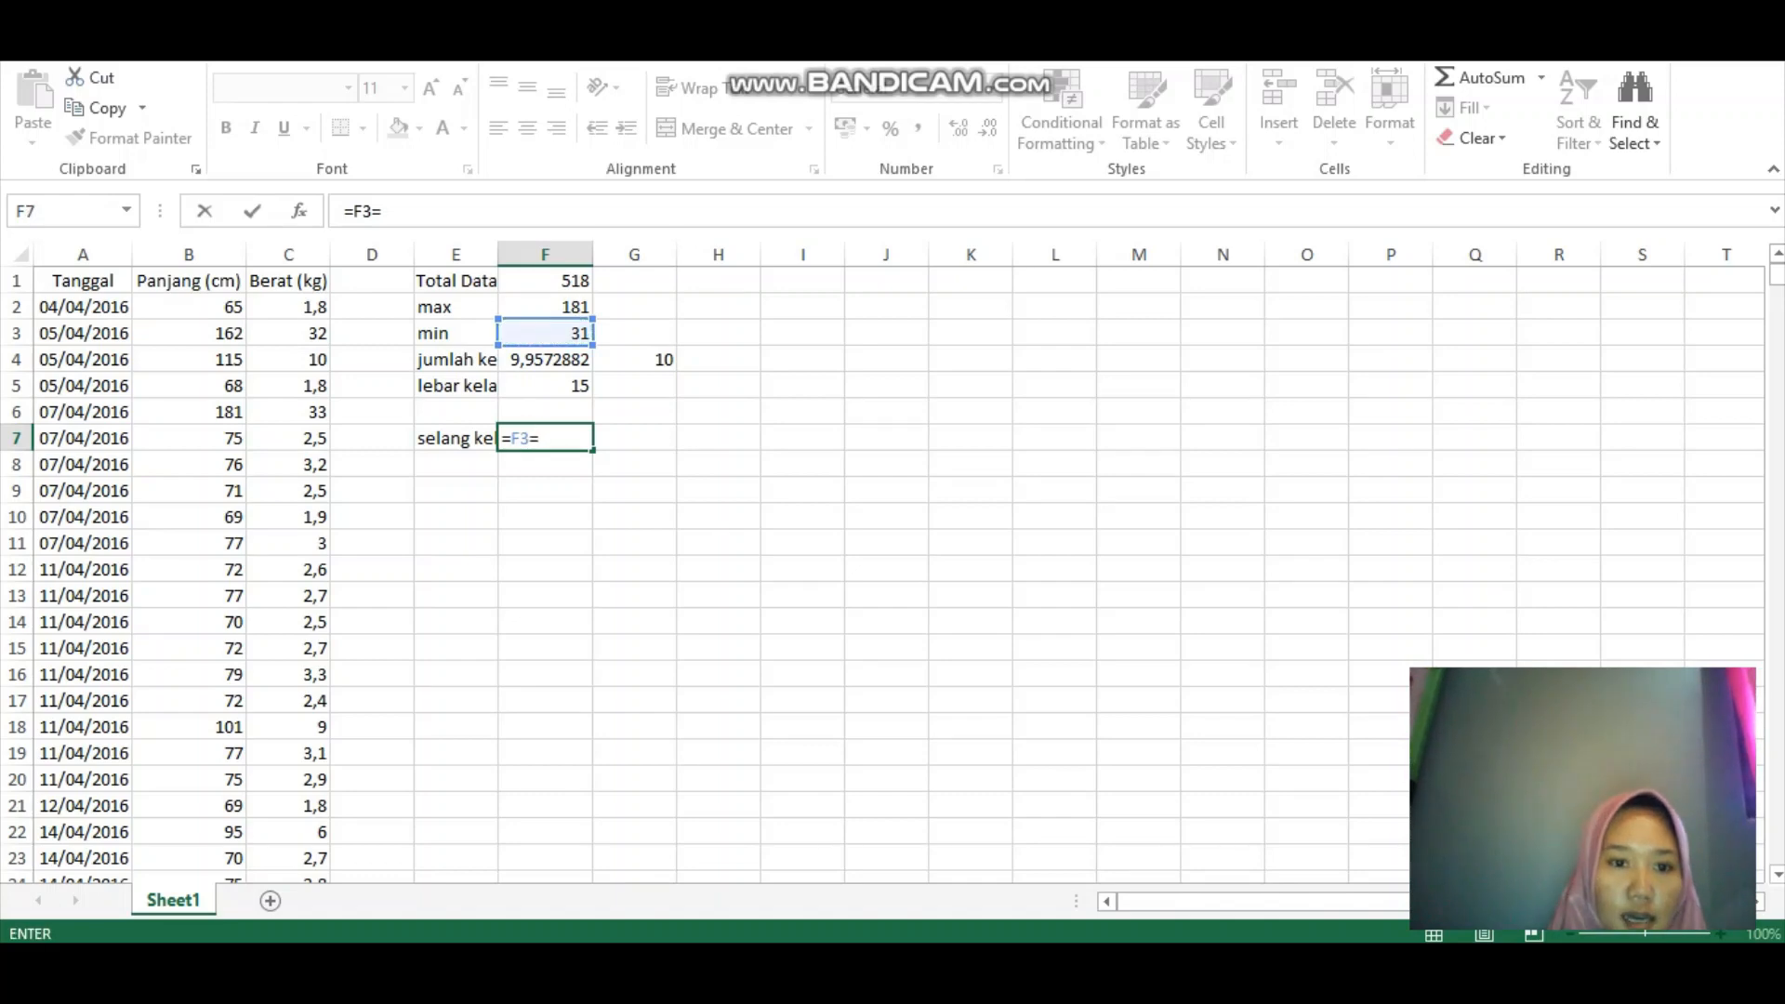
{"action": "key", "text": "BackSpace"}
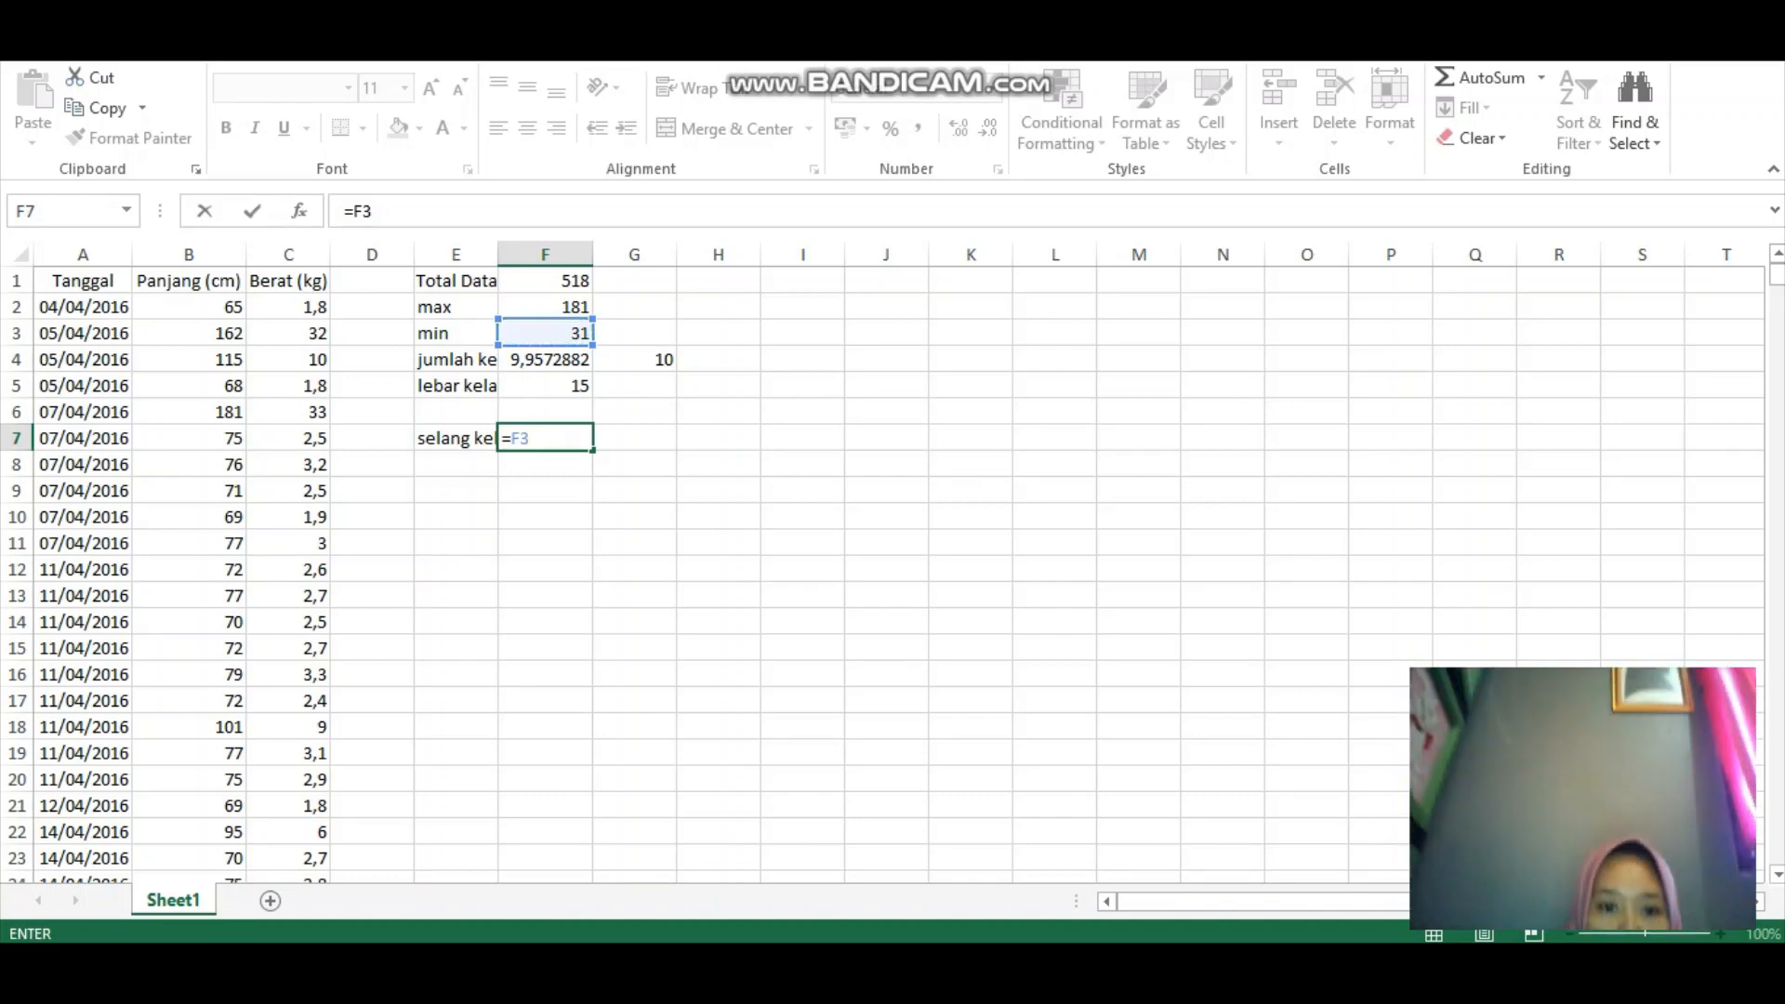
{"action": "type", "text": "+"}
{"action": "left_click", "coordinate": [545, 386]}
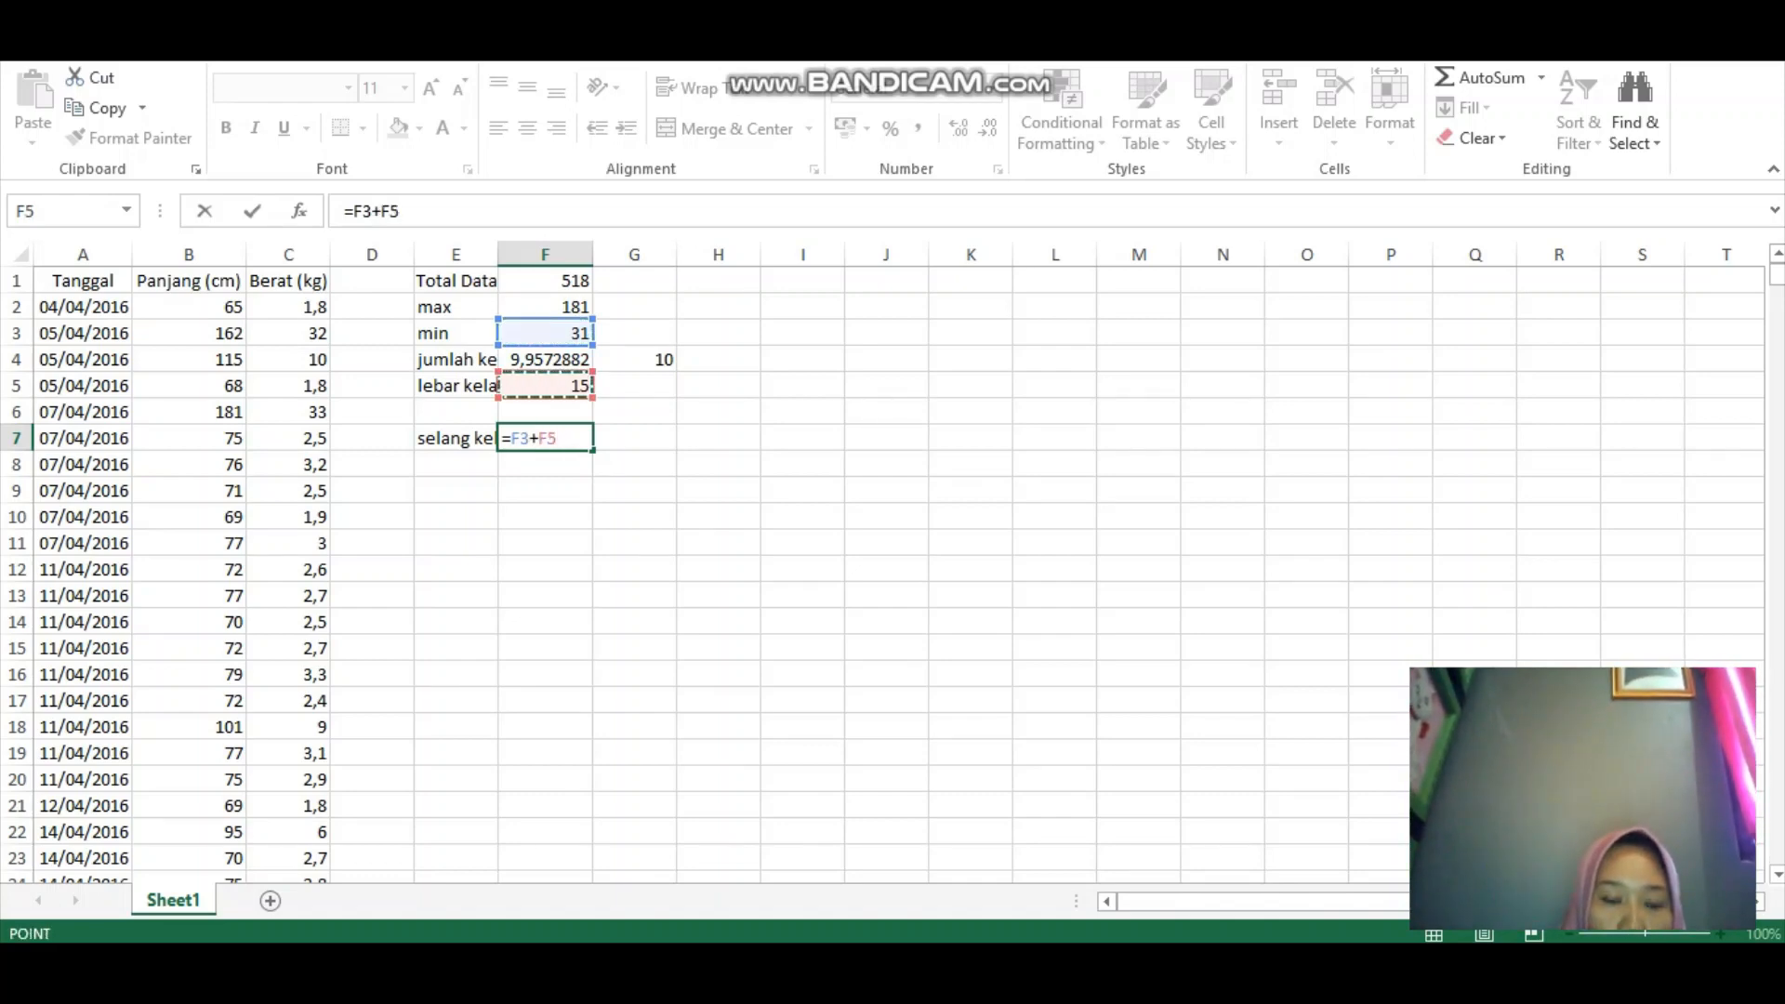
{"action": "key", "text": "Return"}
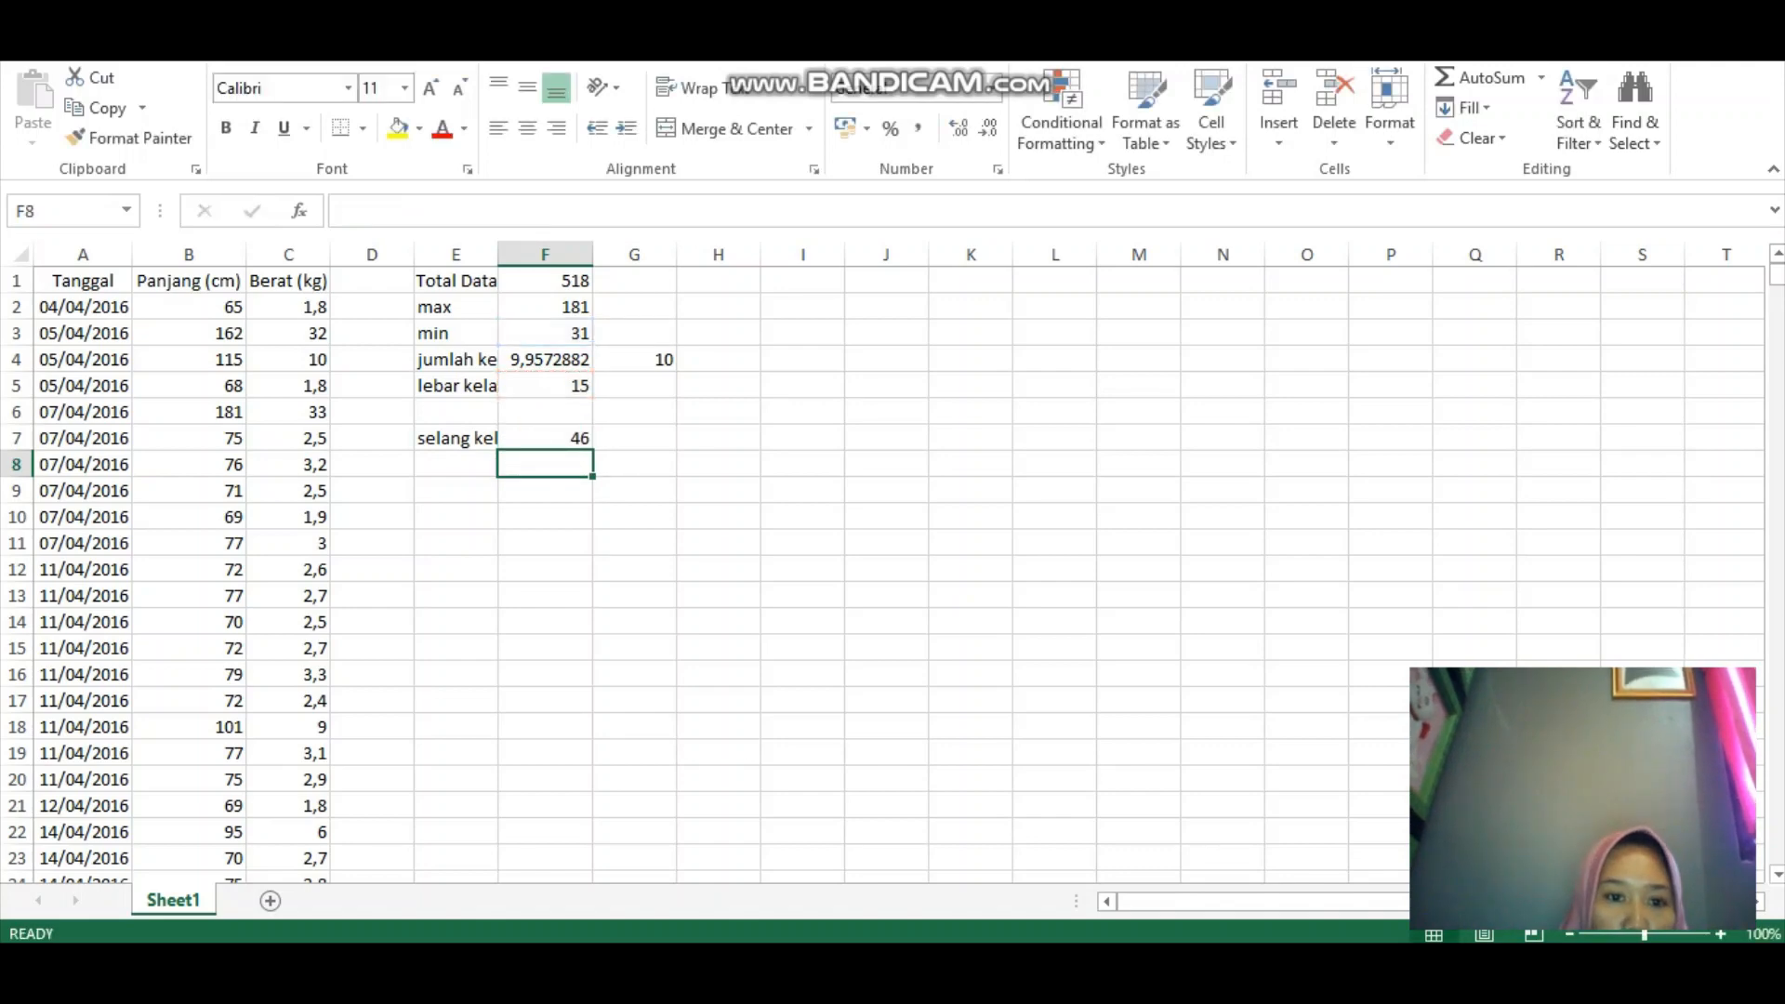
{"action": "left_click", "coordinate": [544, 438]}
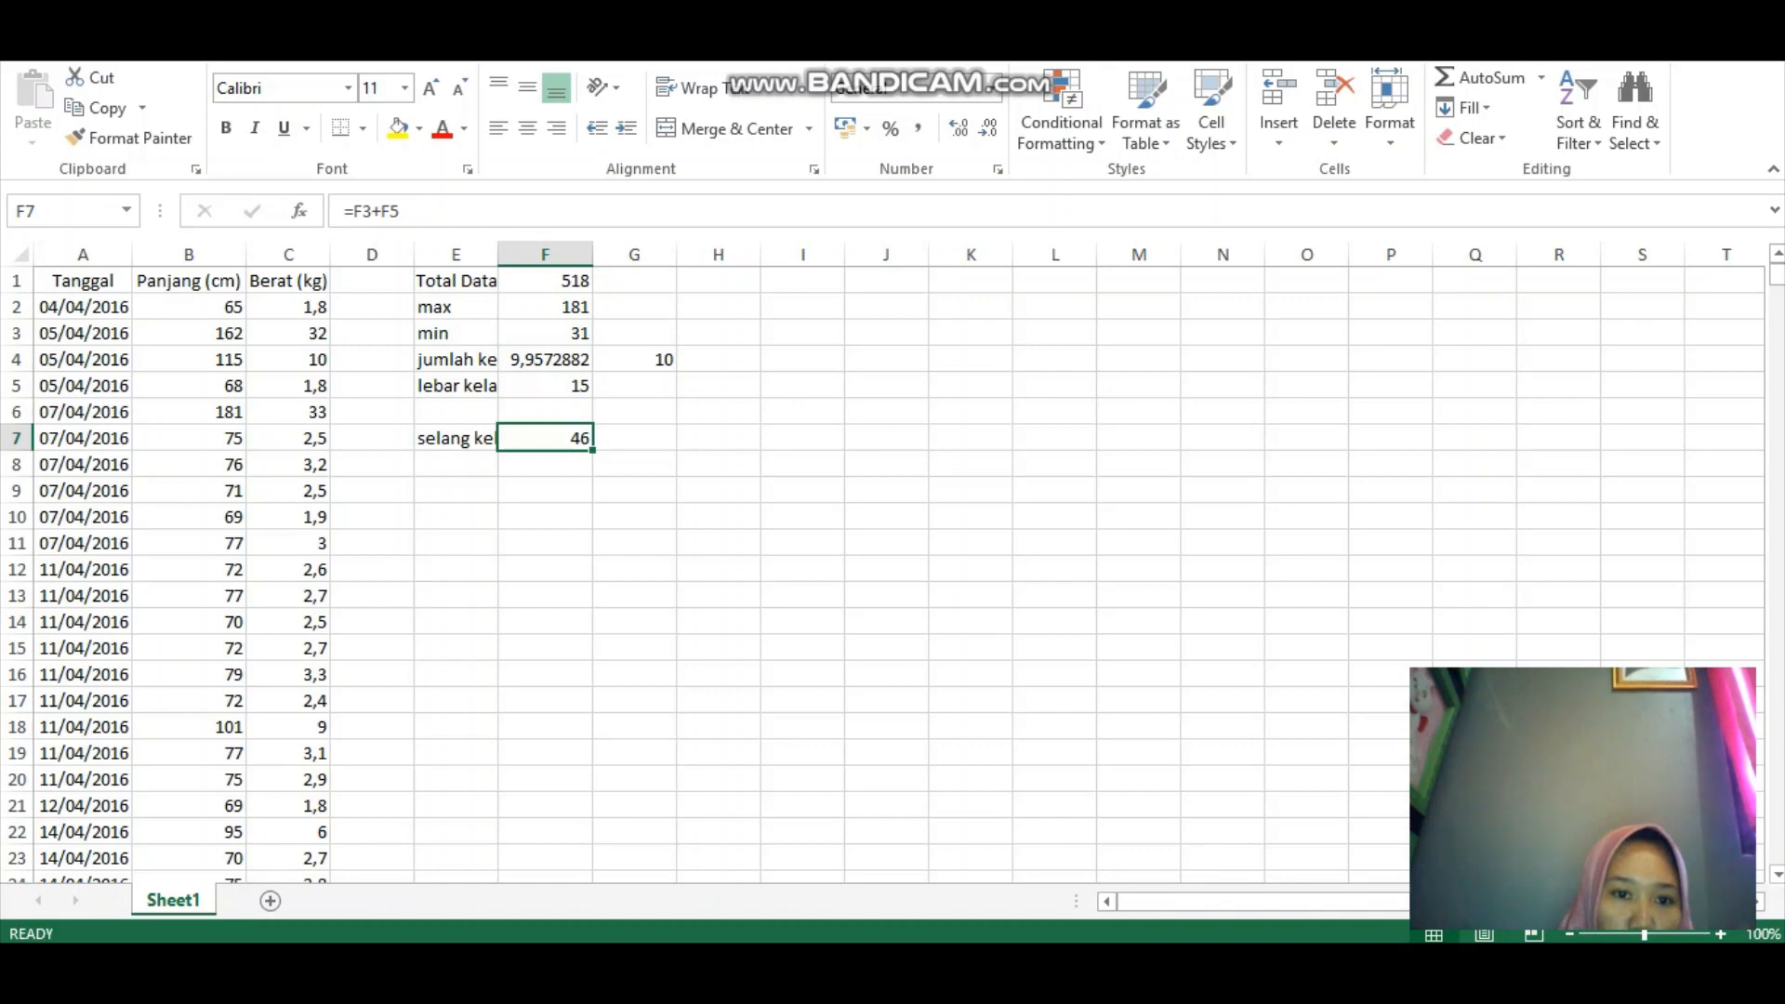
{"action": "left_click", "coordinate": [456, 464]}
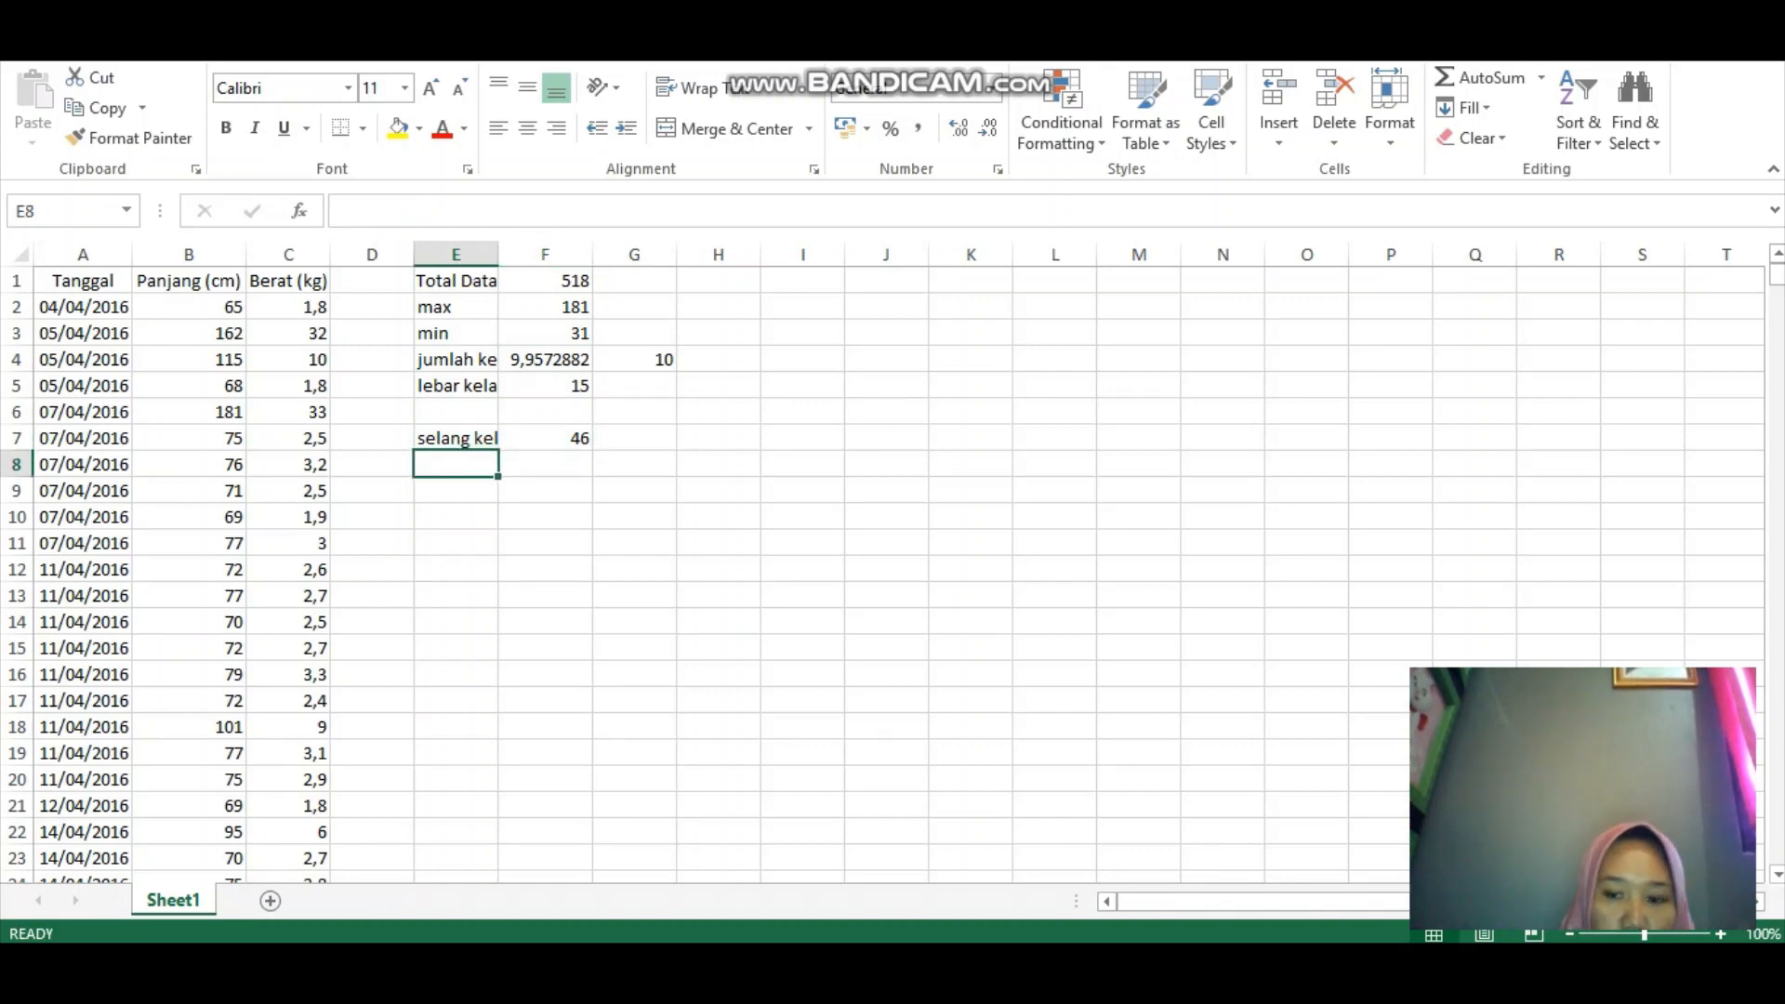
{"action": "left_click", "coordinate": [545, 437]}
{"action": "key", "text": "Delete"}
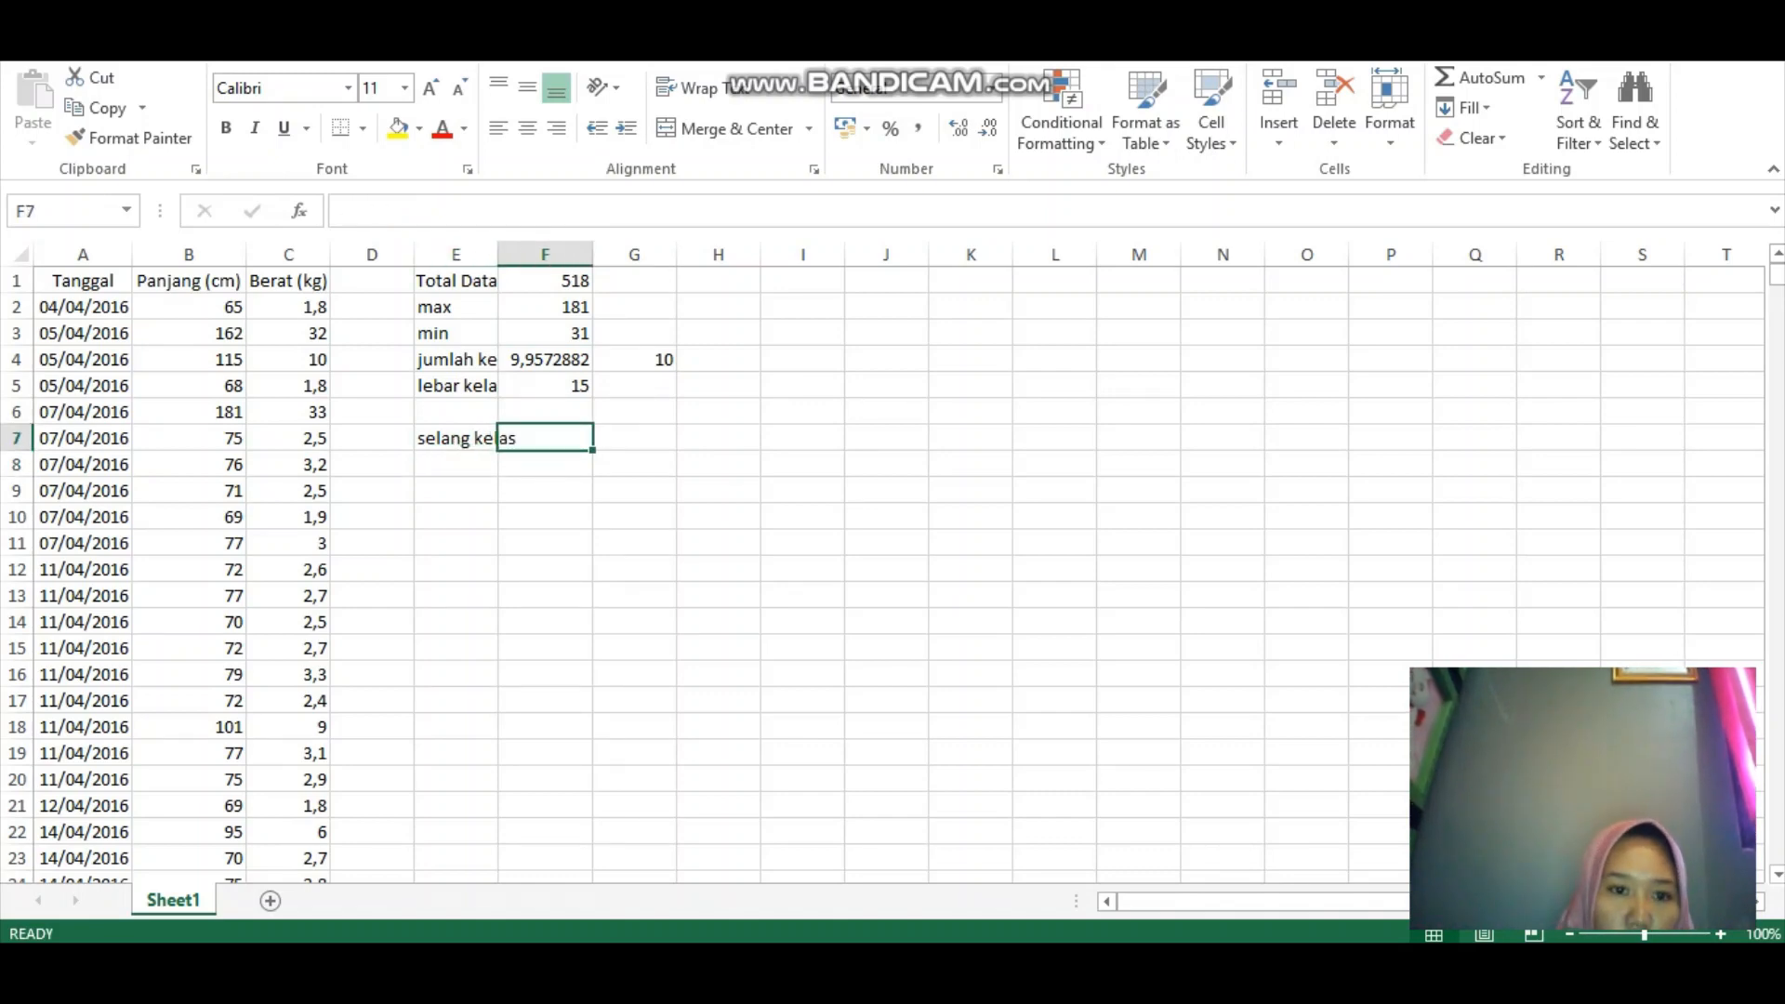
- Calculate the first class limit in E8 under selang kelas with the formula =F3+F5
{"action": "left_click", "coordinate": [456, 464]}
{"action": "type", "text": "="}
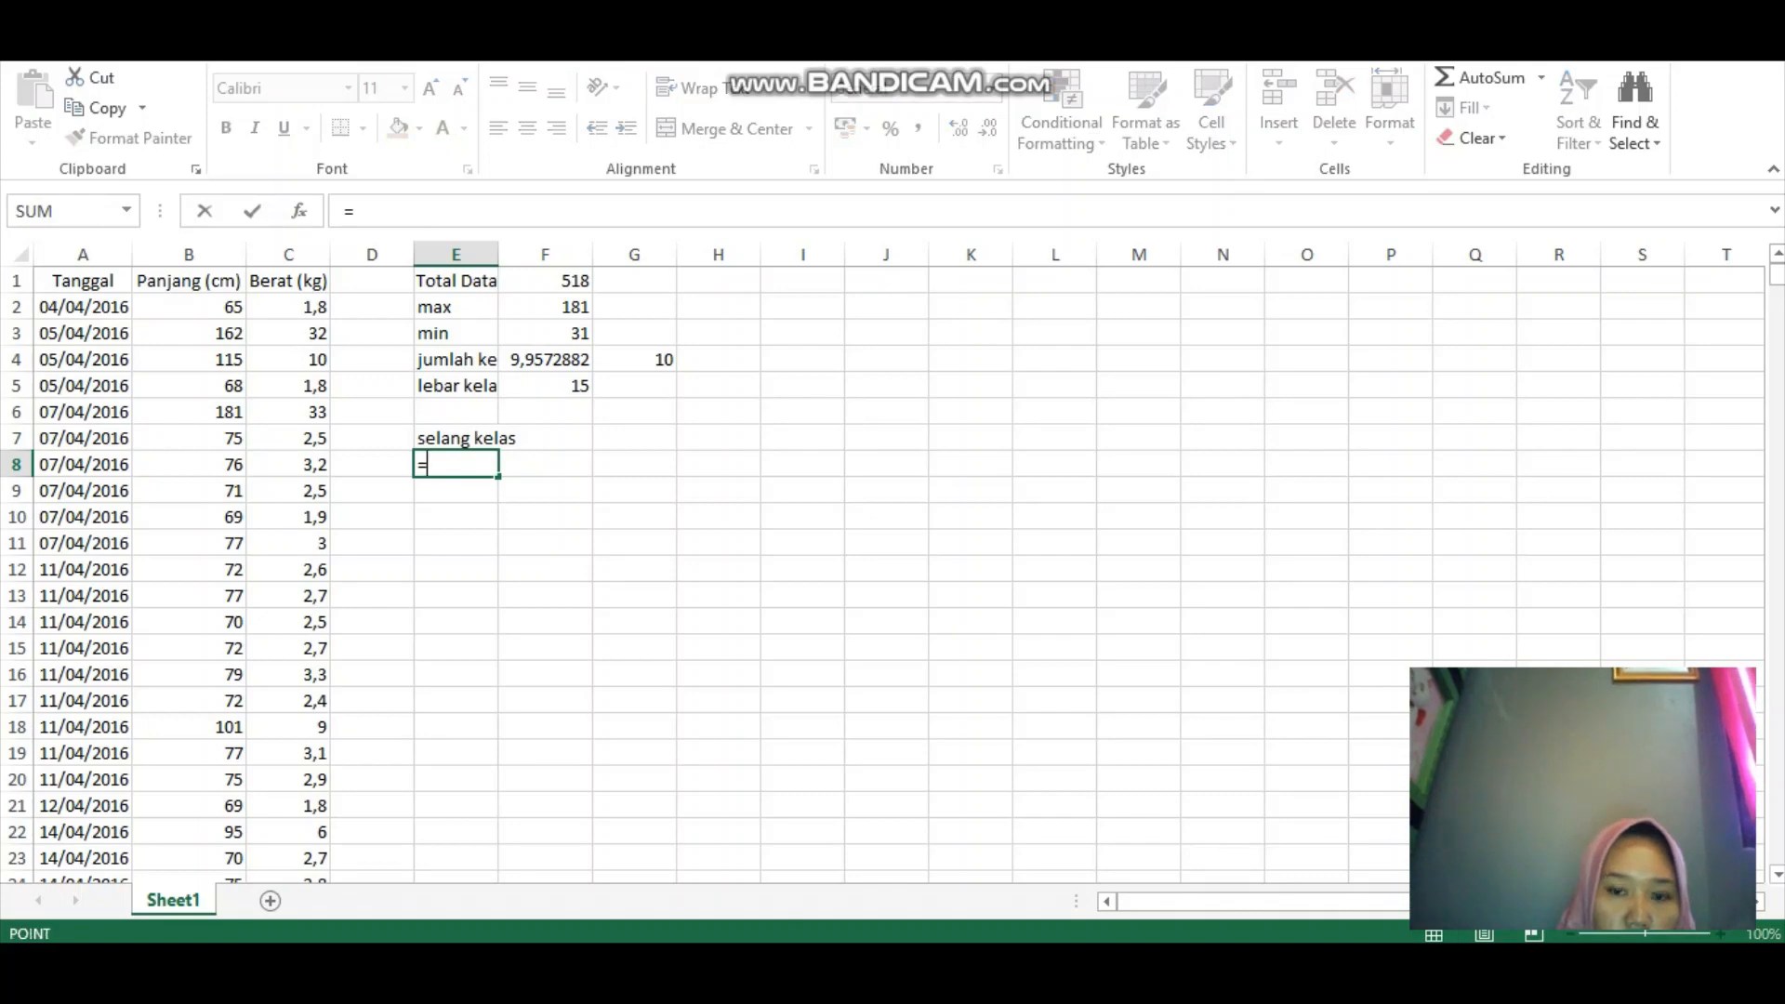
{"action": "left_click", "coordinate": [545, 333]}
{"action": "type", "text": "="}
{"action": "key", "text": "BackSpace"}
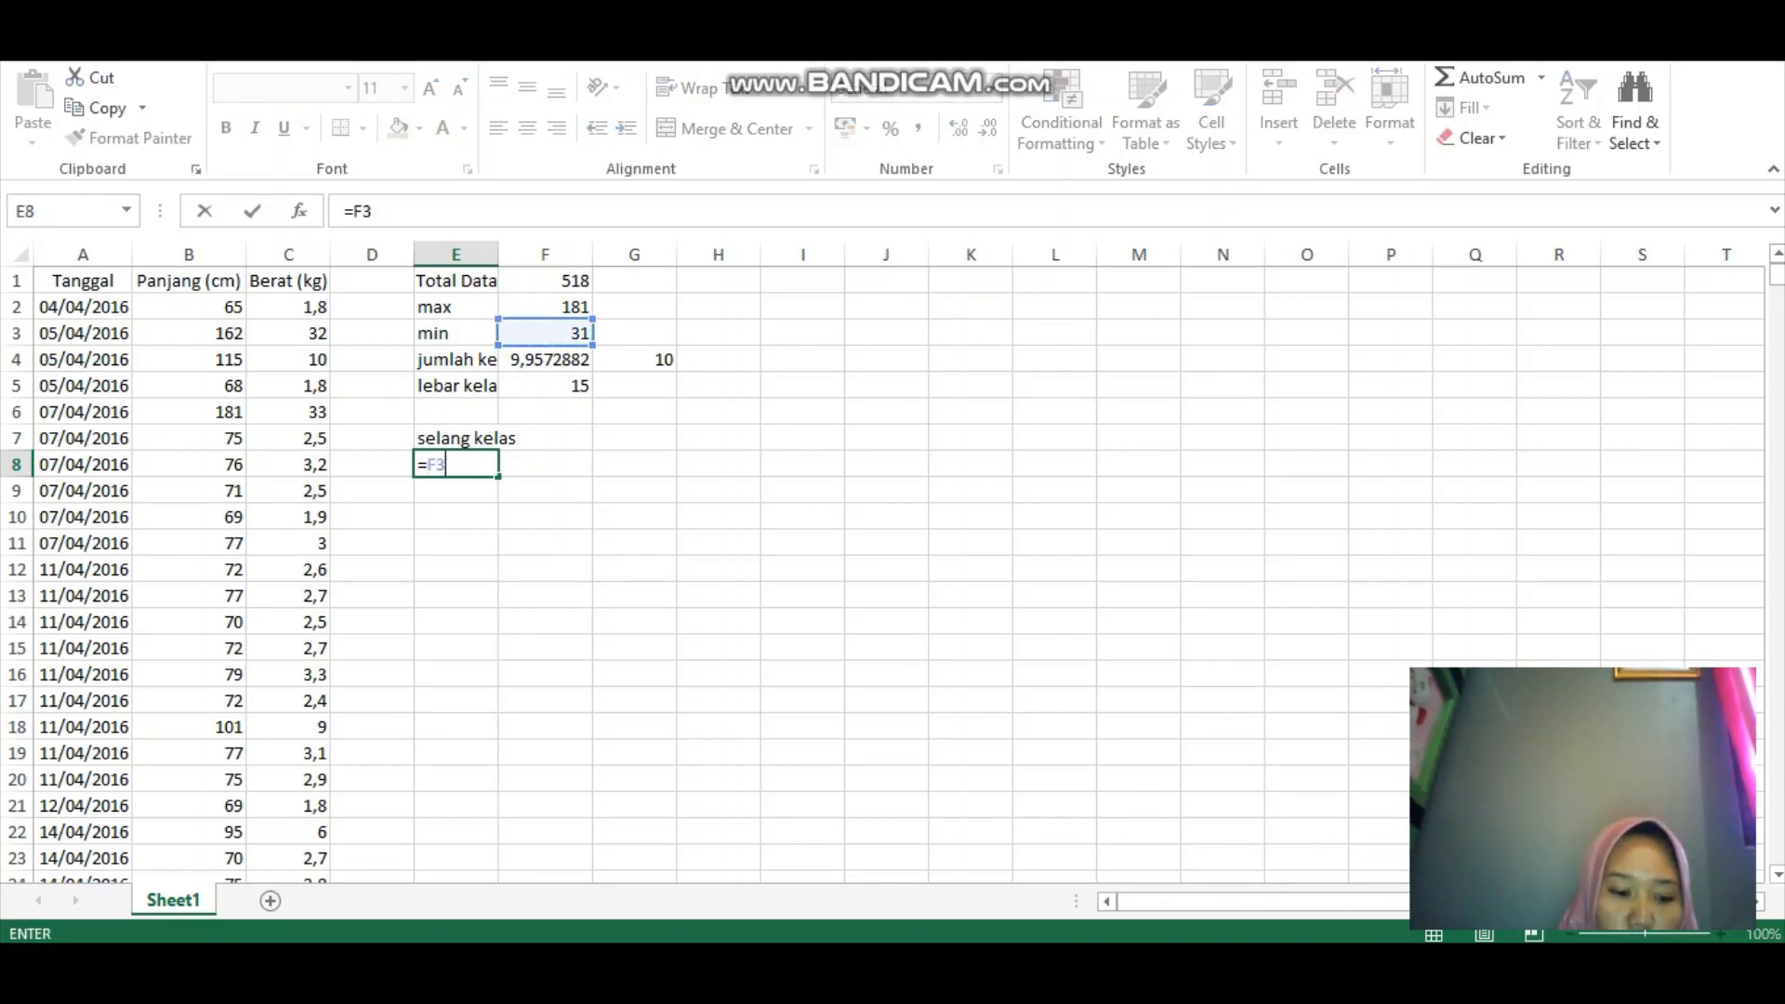
{"action": "type", "text": "+"}
{"action": "left_click", "coordinate": [545, 386]}
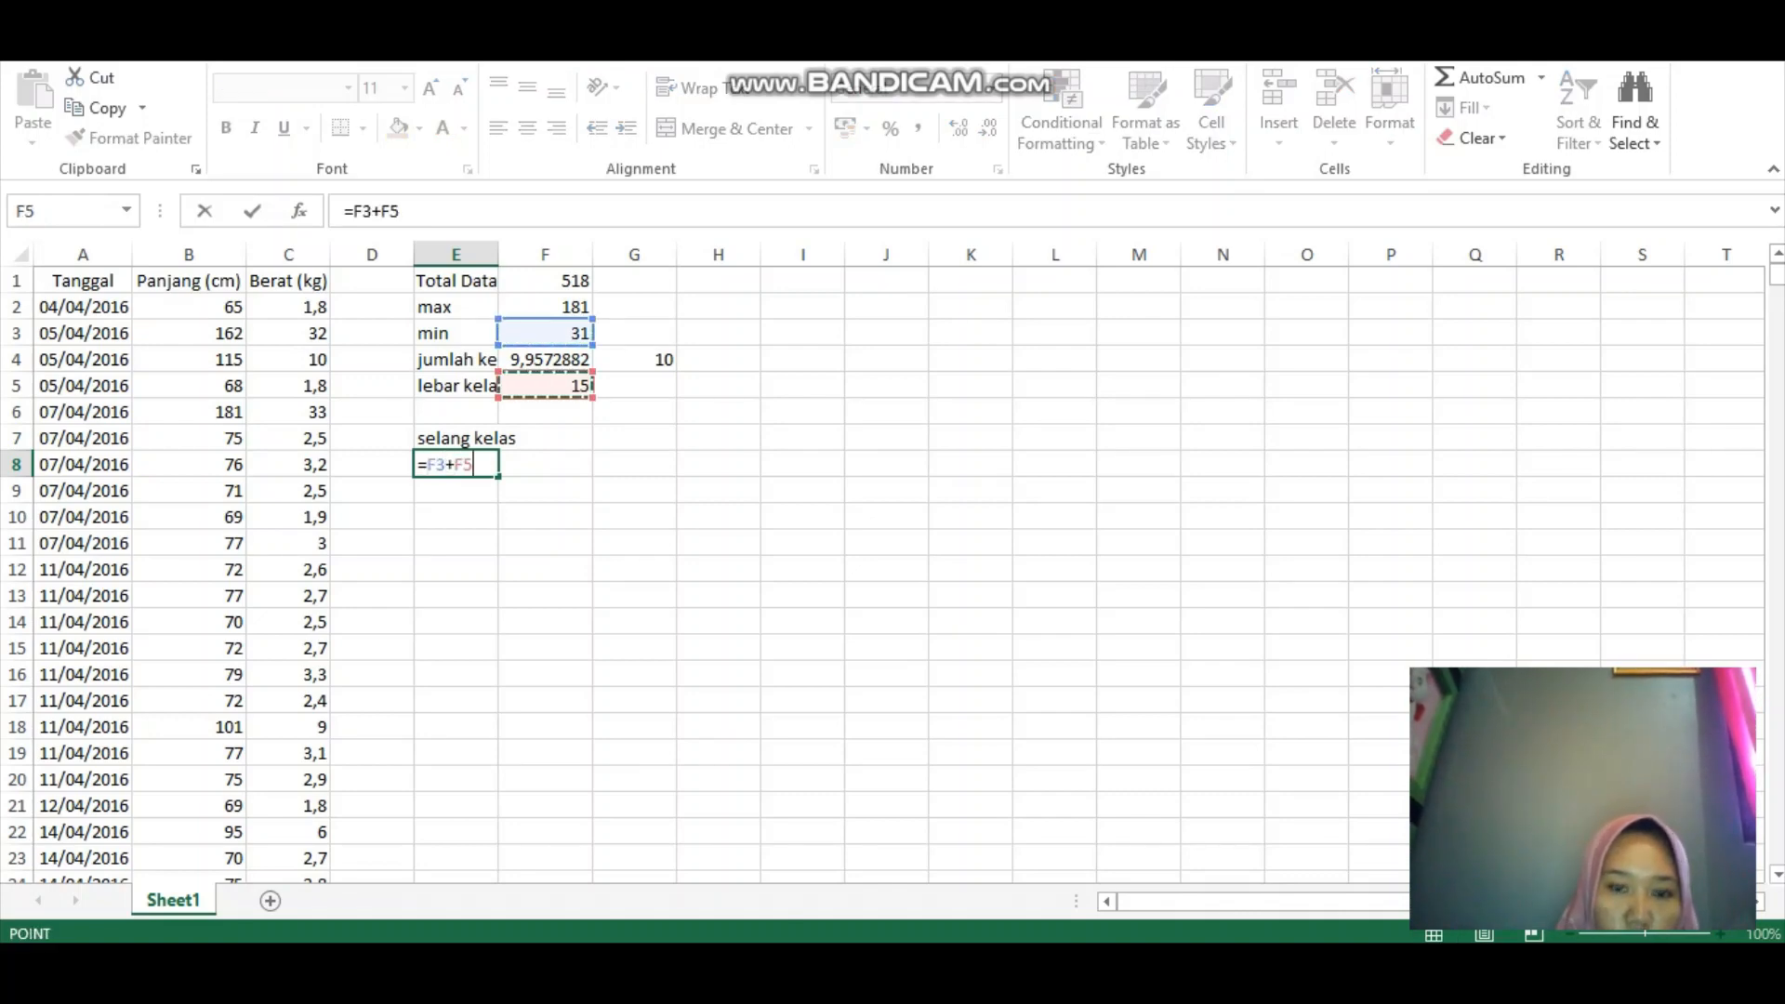
{"action": "key", "text": "Return"}
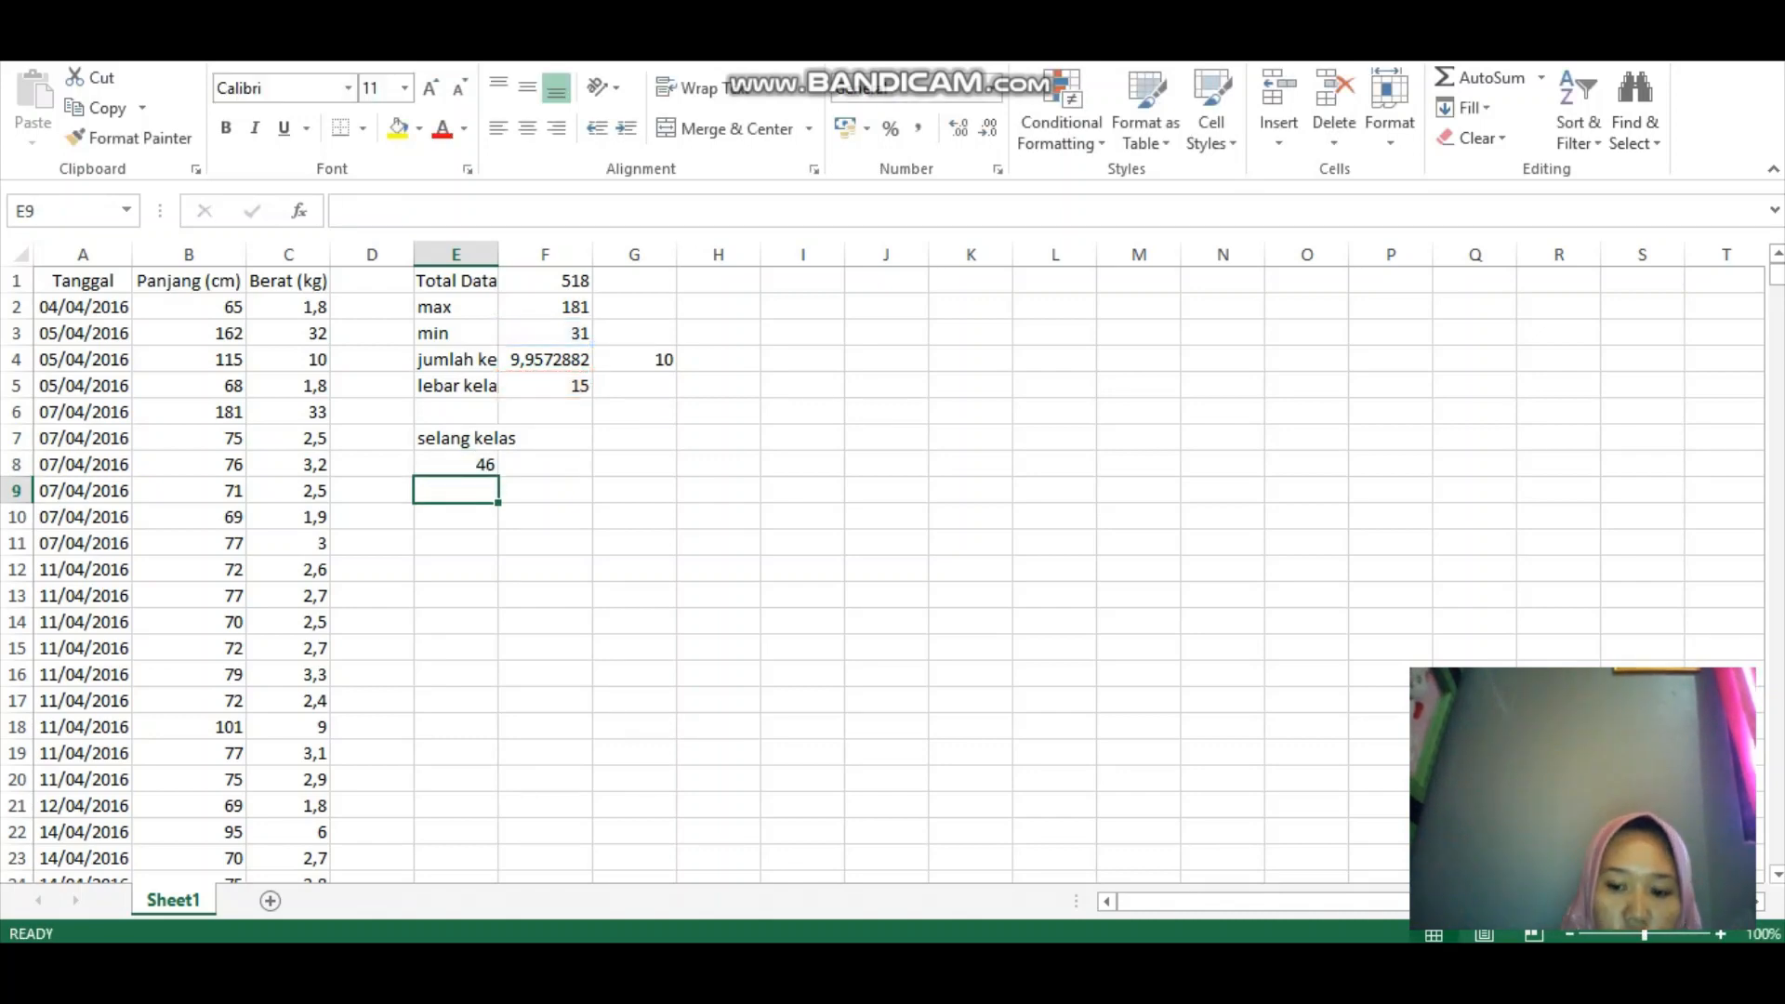
- Calculate the following class limits in E9 to E17, starting with =E8+F5 and adding the class width to each preceding limit
{"action": "type", "text": "="}
{"action": "key", "text": "Up"}
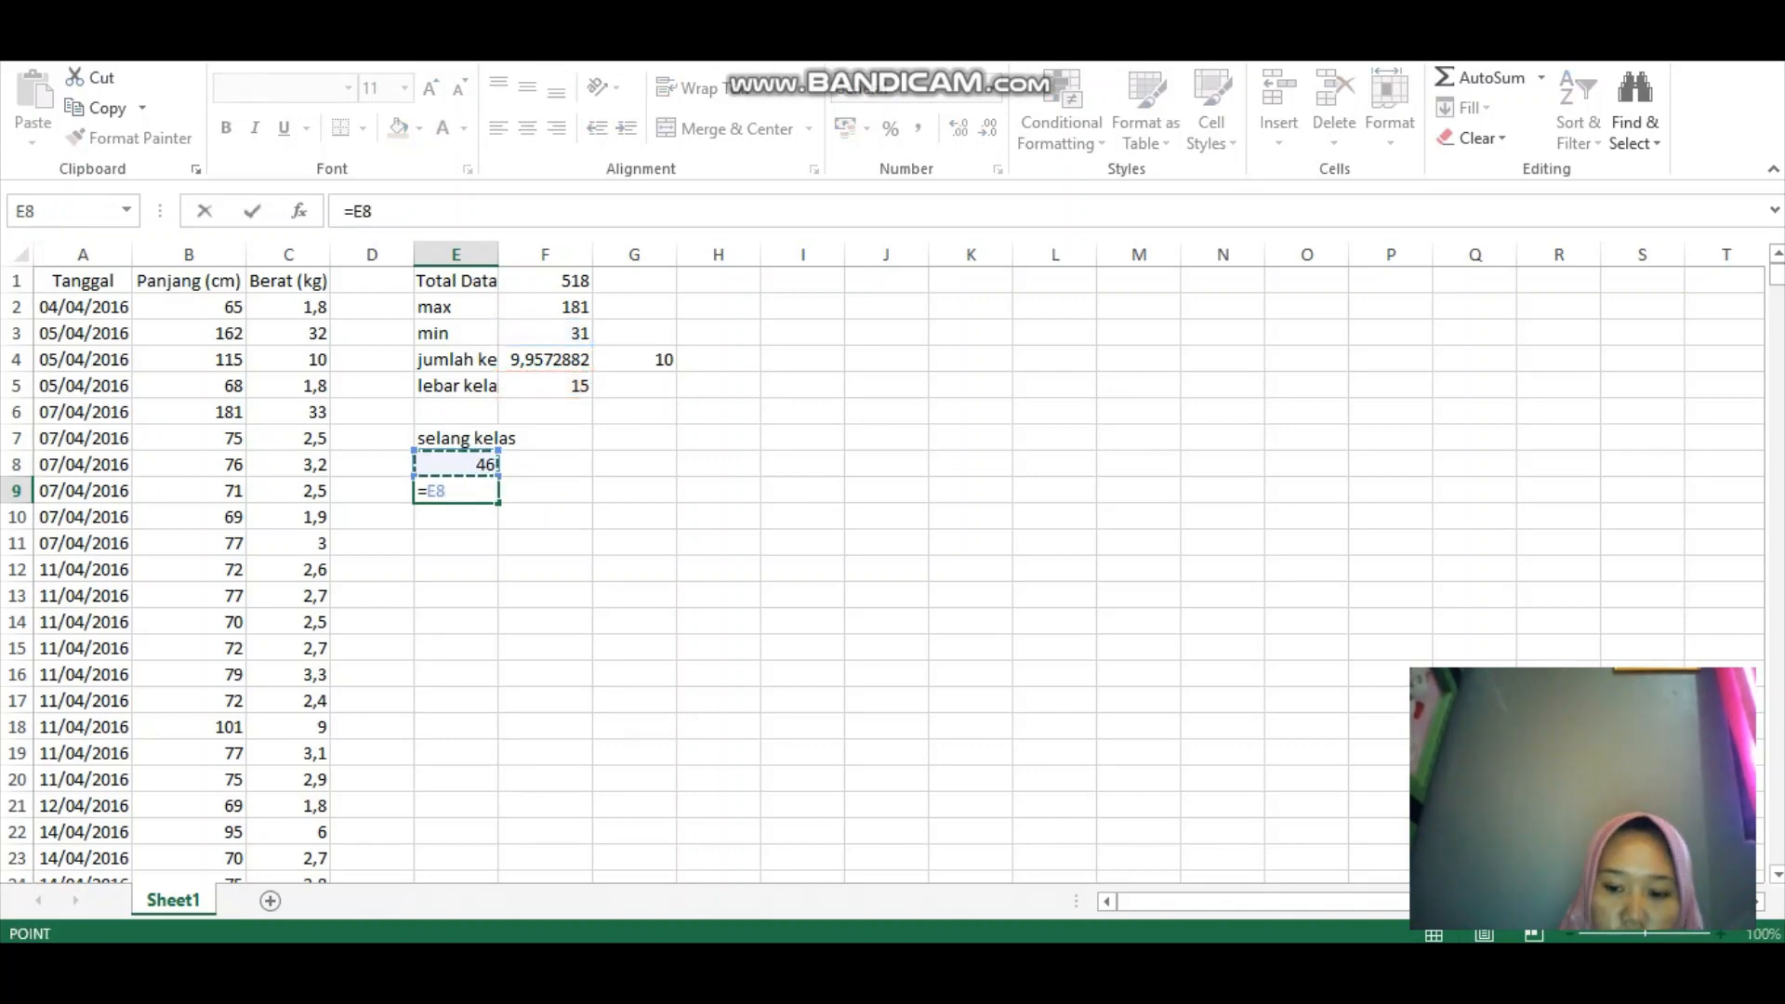
{"action": "type", "text": "+"}
{"action": "left_click", "coordinate": [545, 386]}
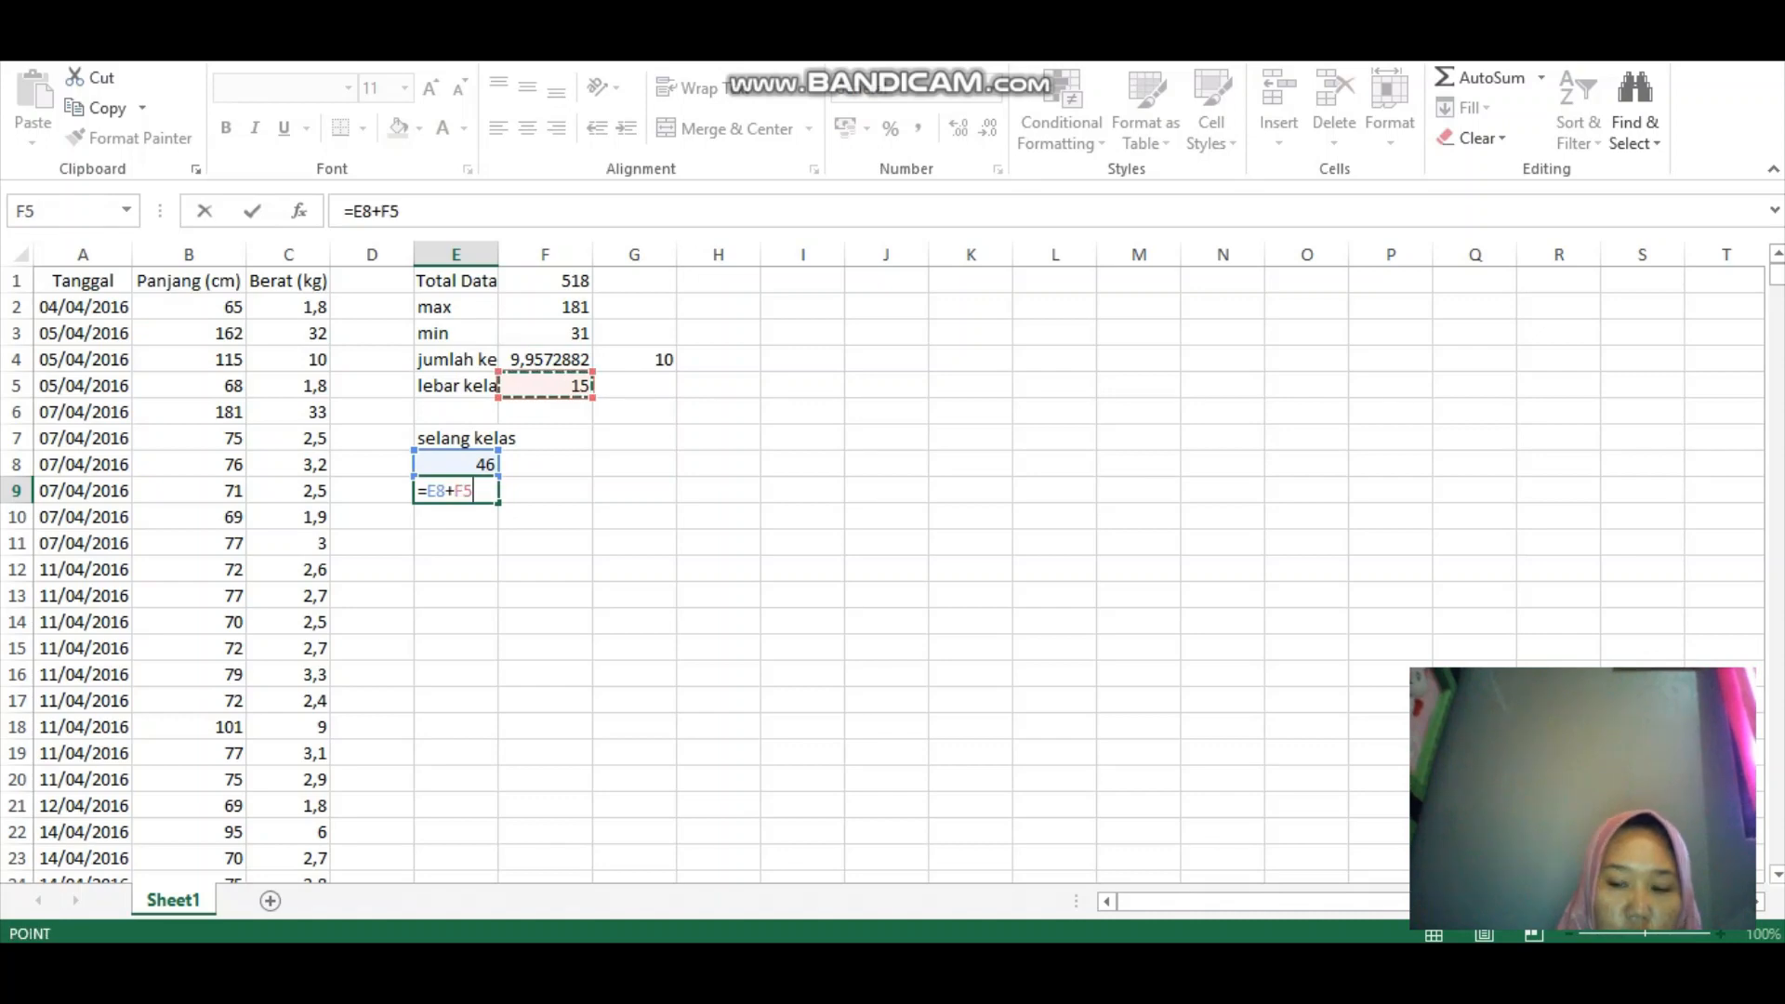
{"action": "key", "text": "Return"}
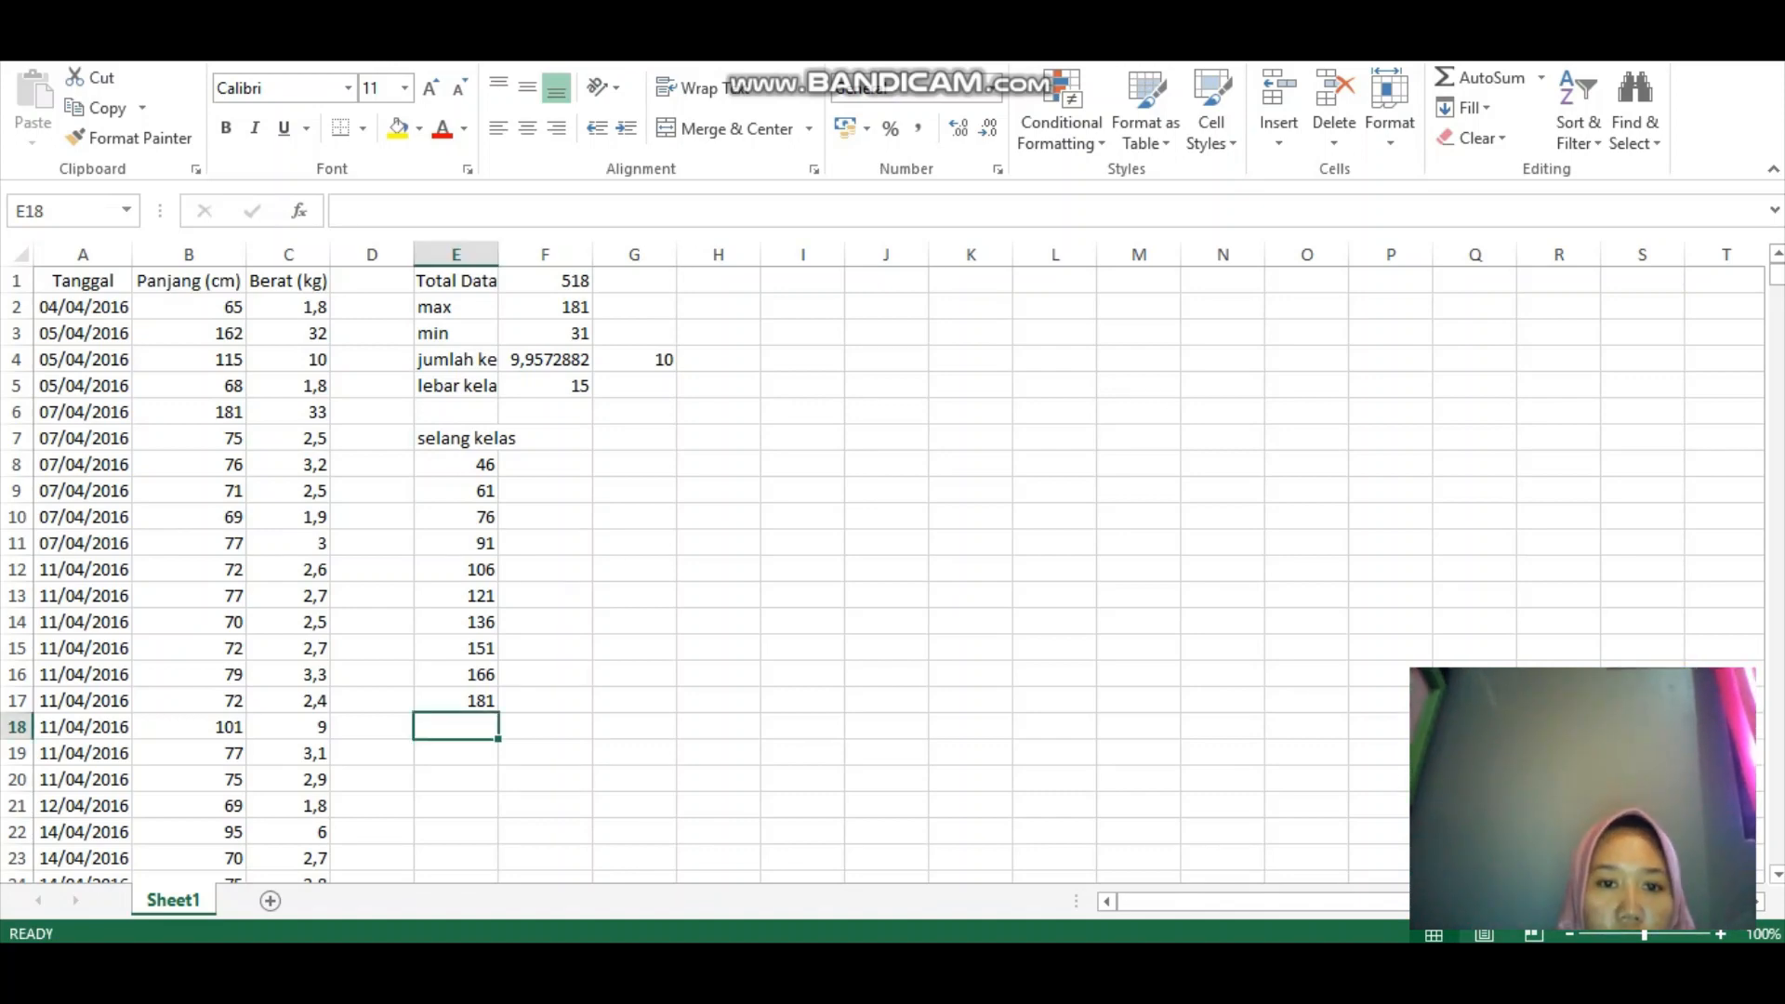
- Enter the heading Kelas Interval in H1
{"action": "left_click", "coordinate": [718, 280]}
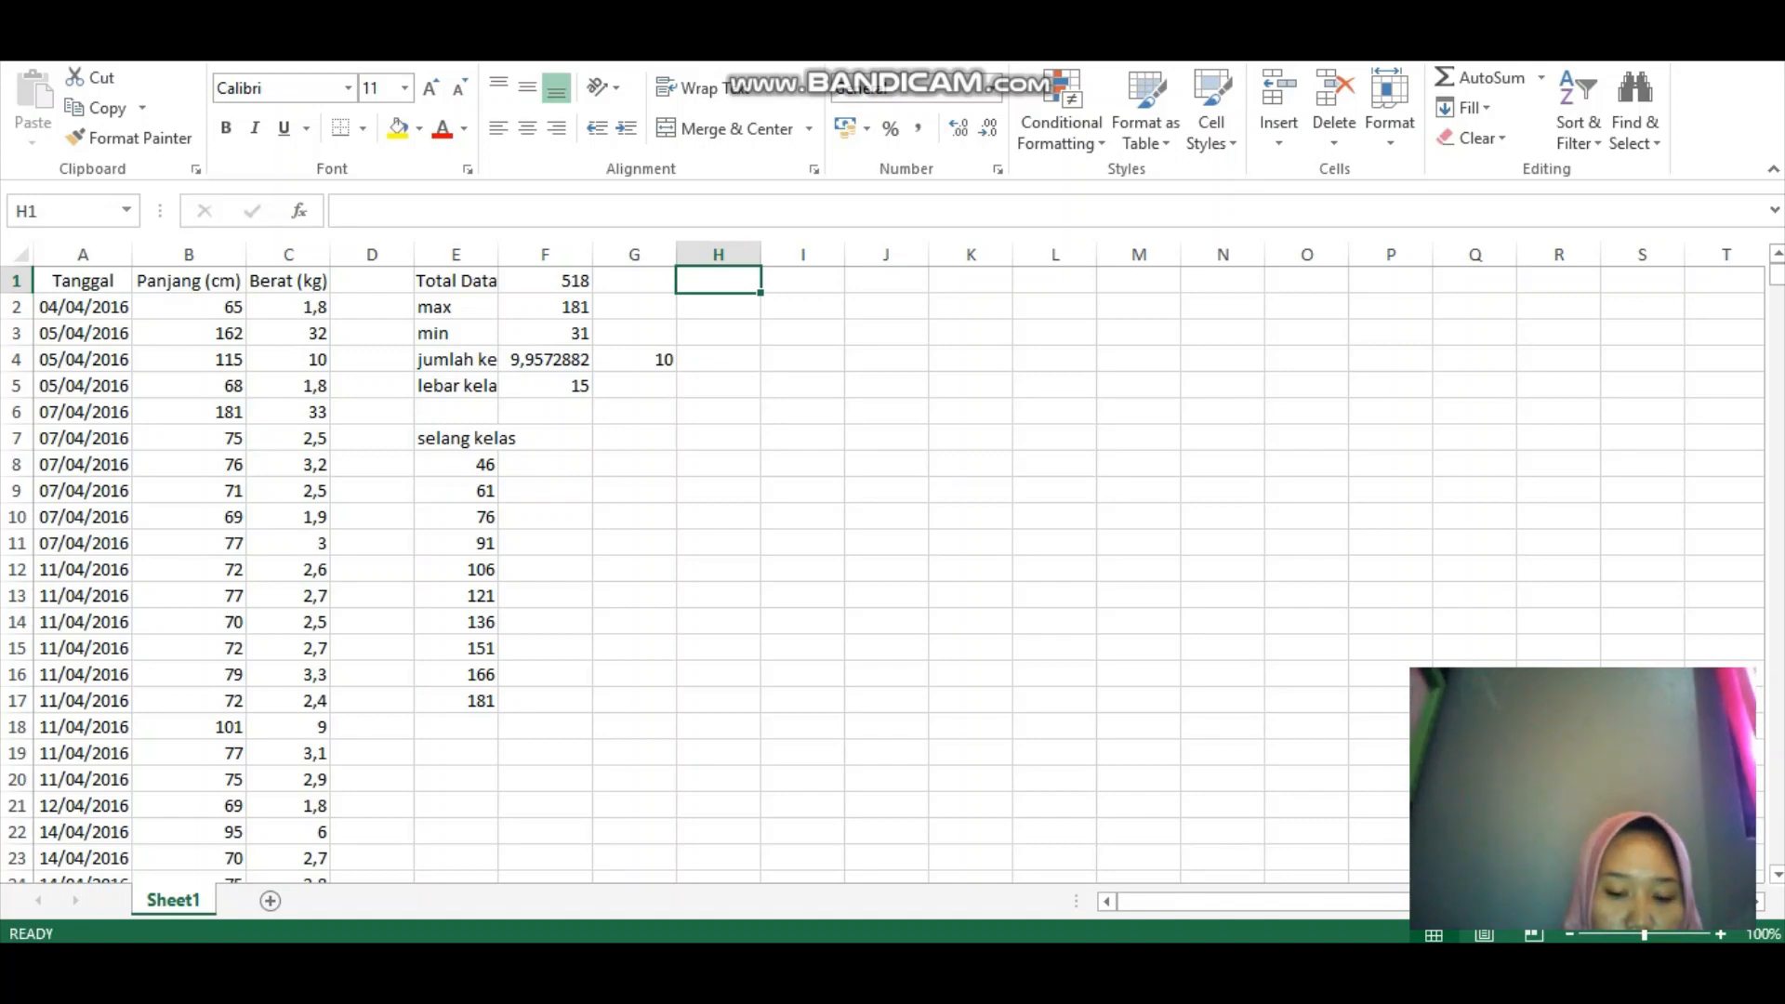
{"action": "type", "text": "K"}
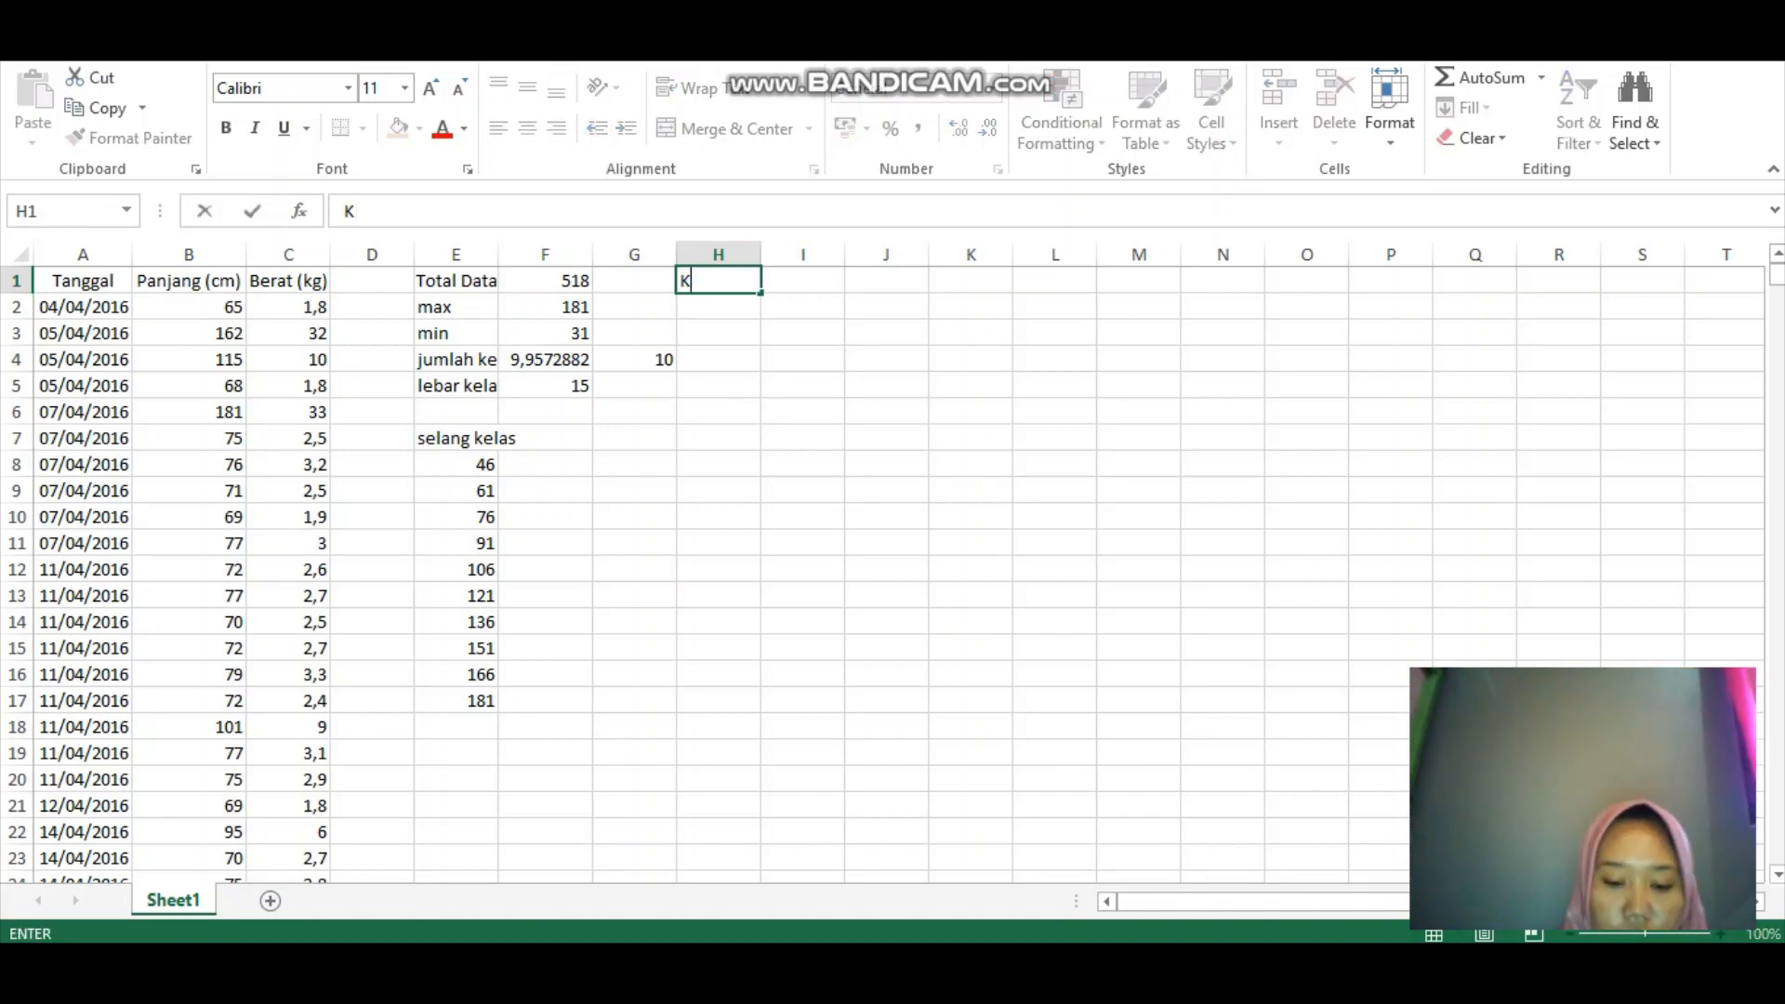
{"action": "type", "text": "elas Inte"}
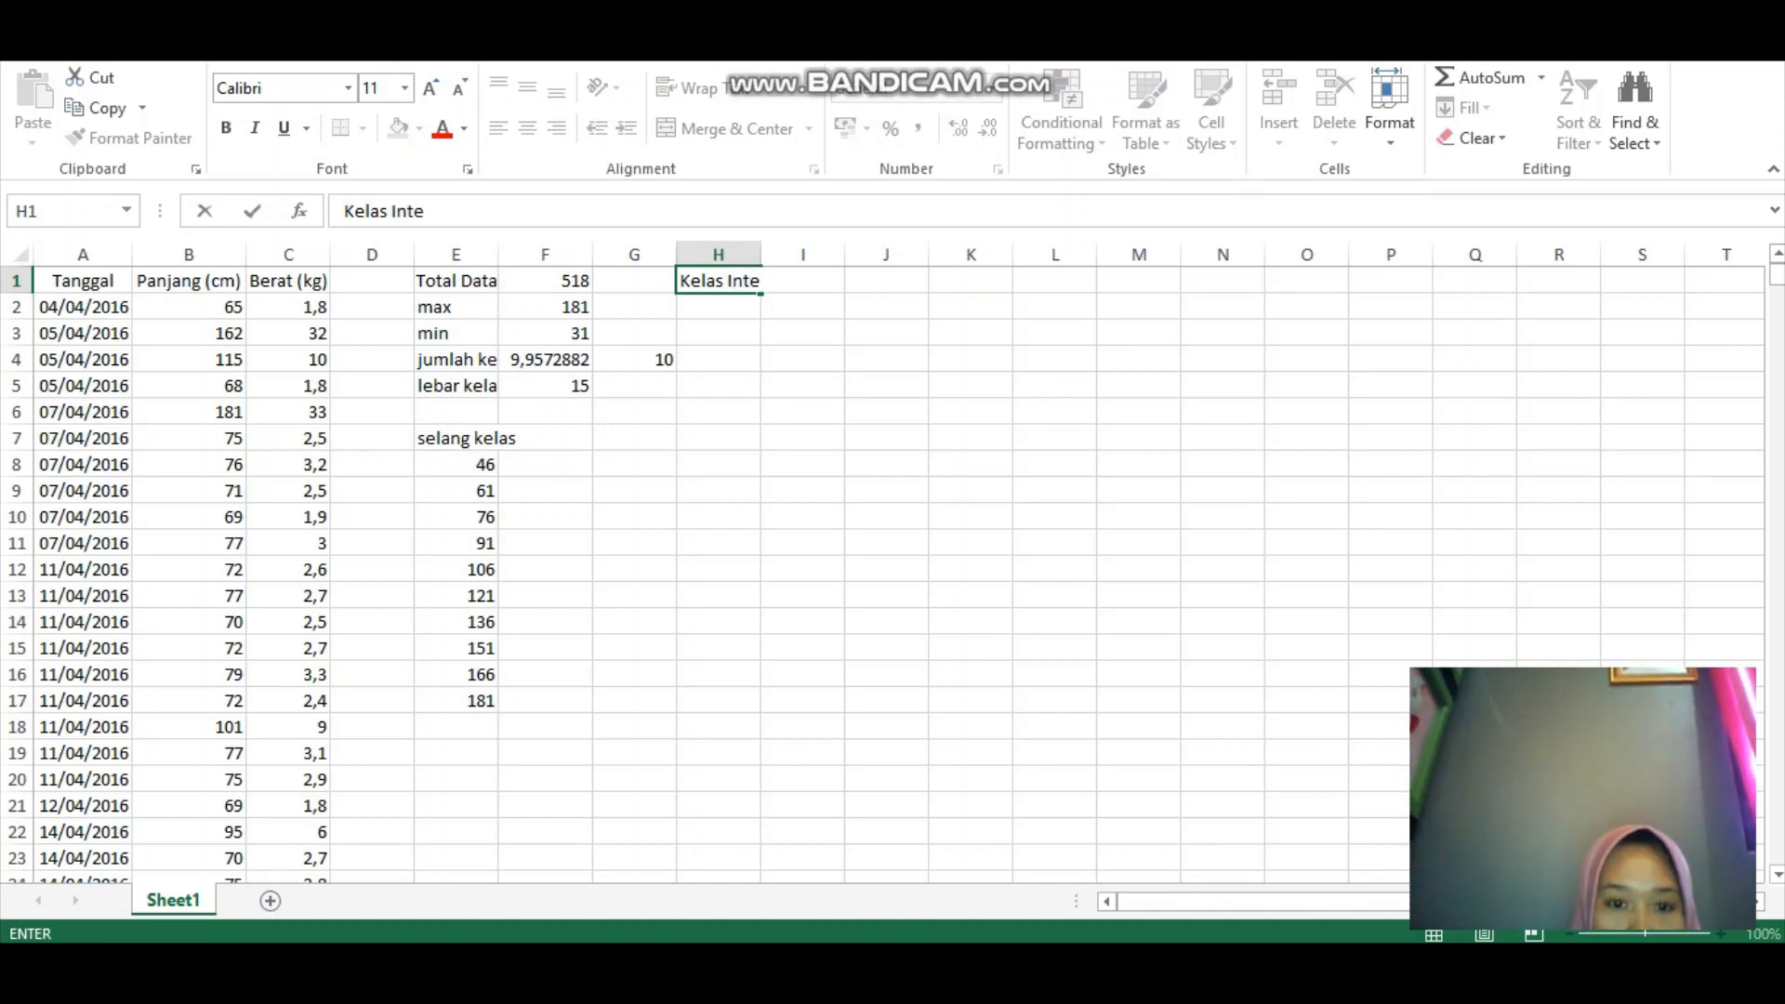
{"action": "type", "text": "rval"}
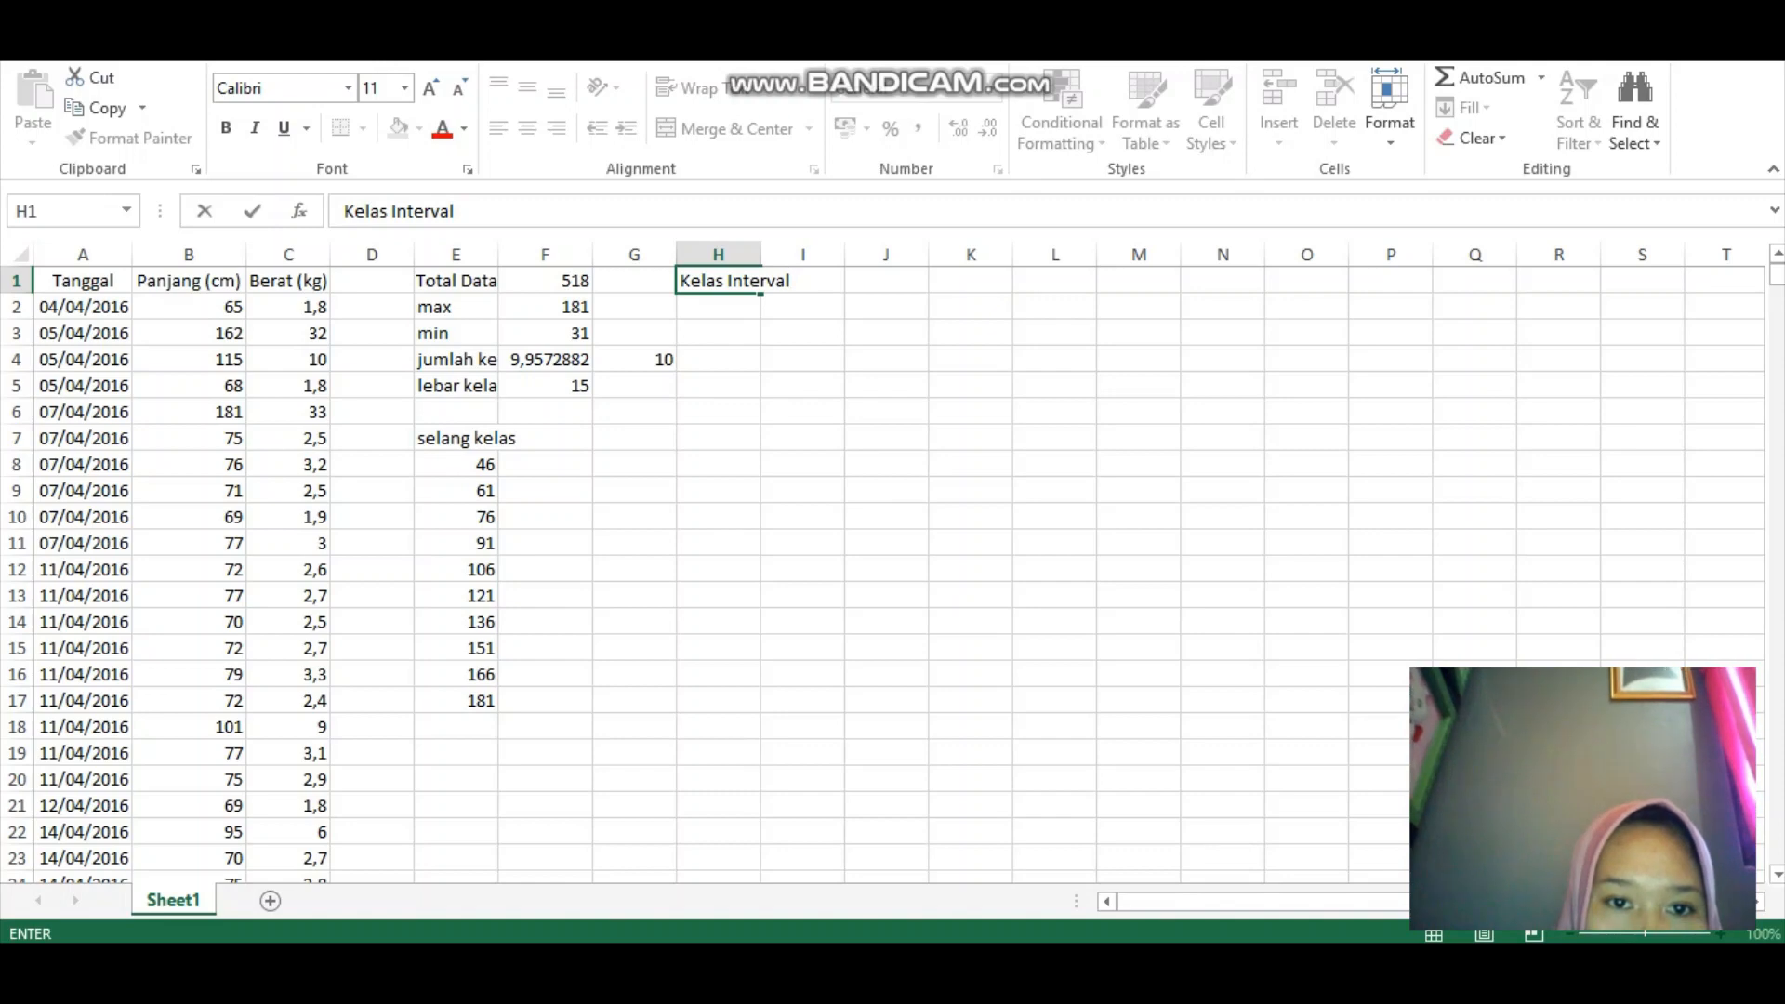
{"action": "key", "text": "Return"}
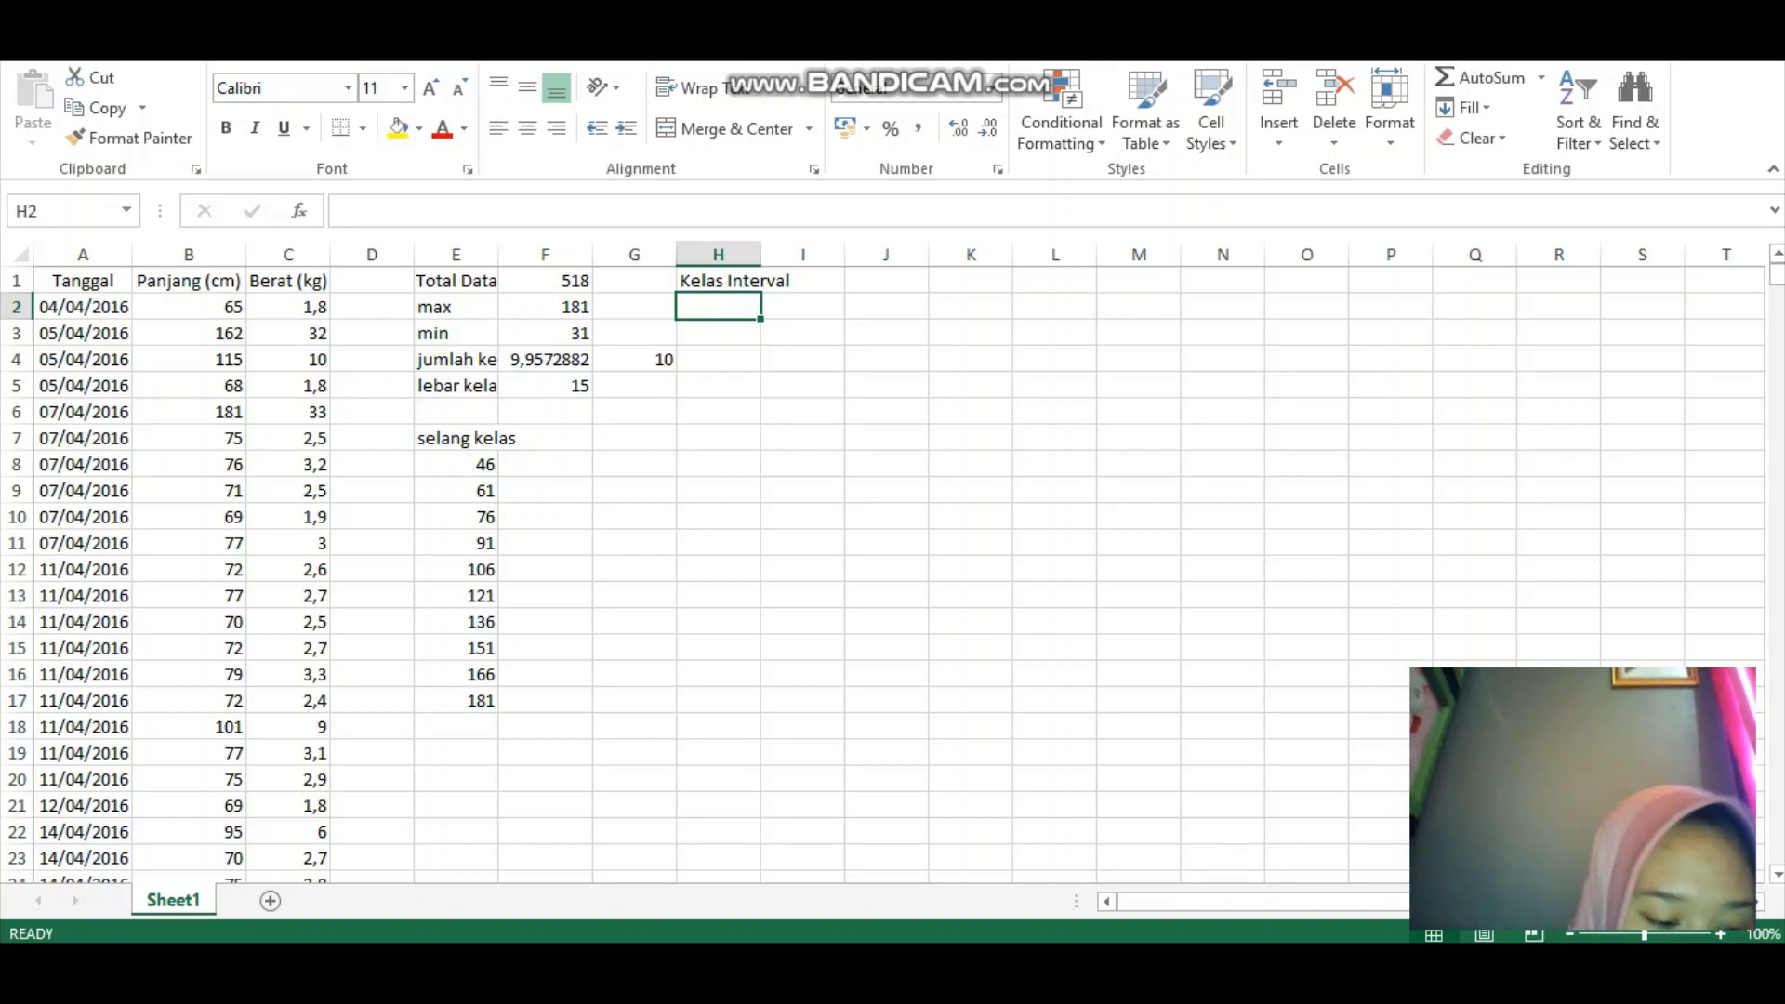
- Enter 46-60 as the class interval in H2 under Kelas Interval
{"action": "type", "text": "46"}
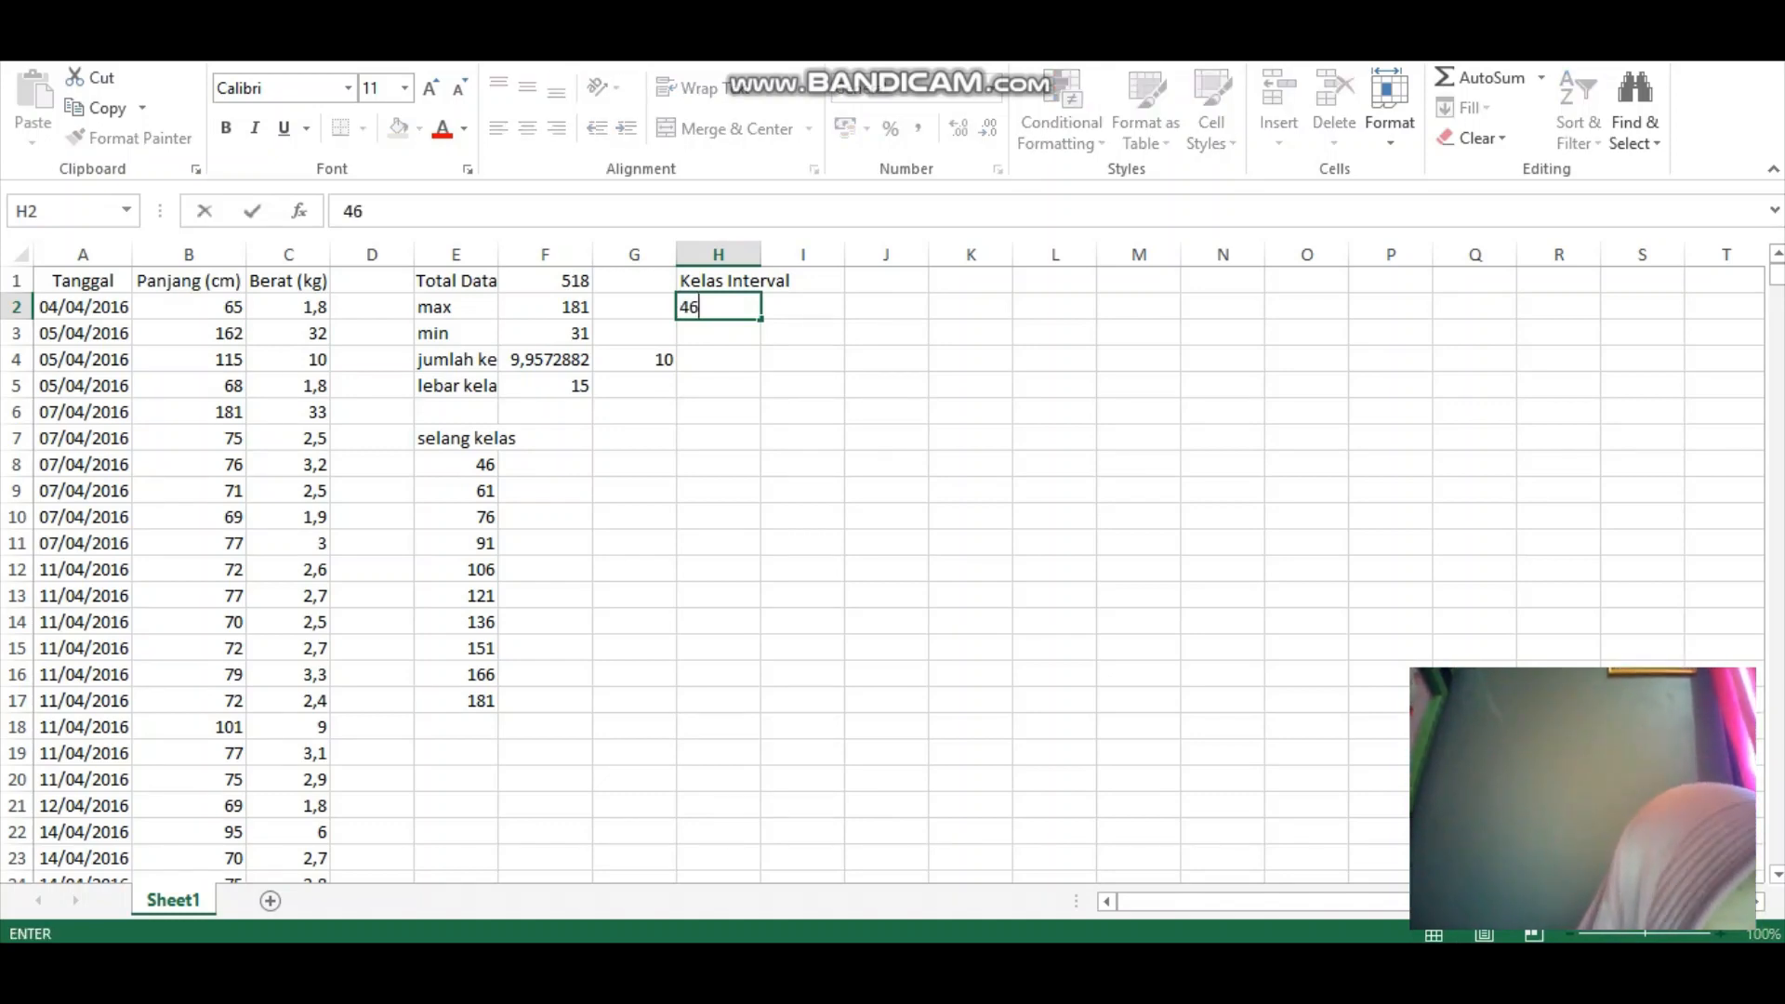
{"action": "type", "text": "-60"}
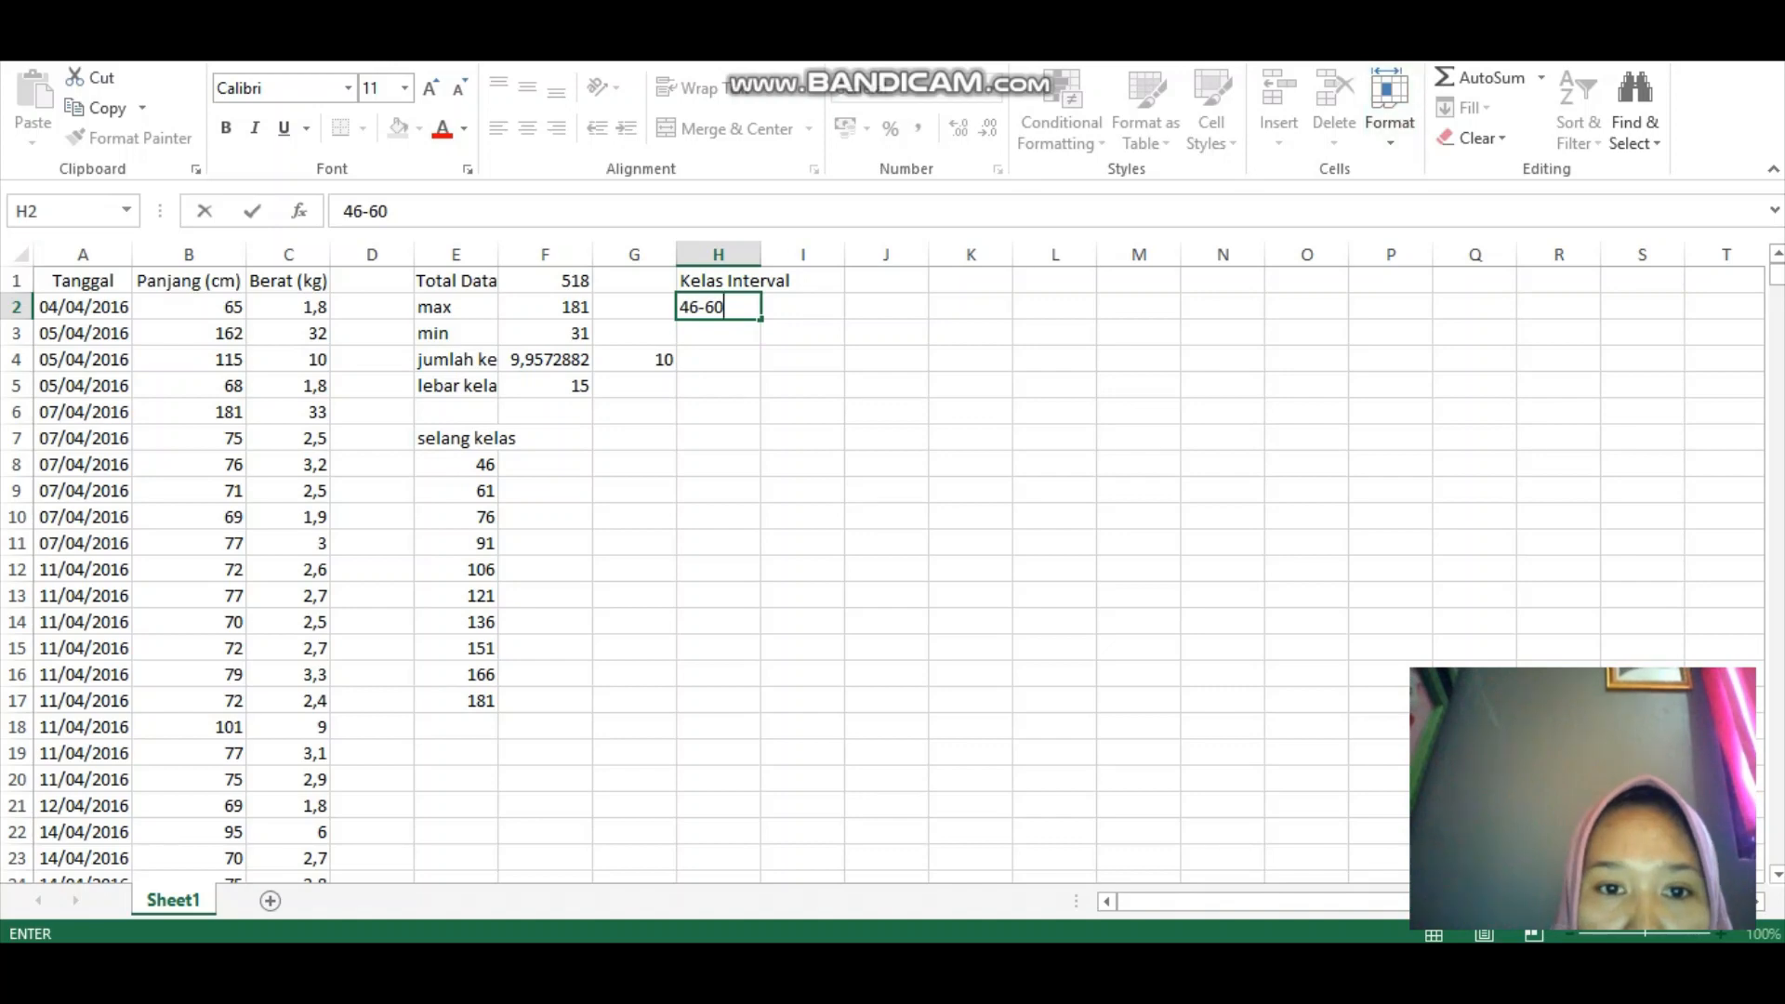
{"action": "key", "text": "Return"}
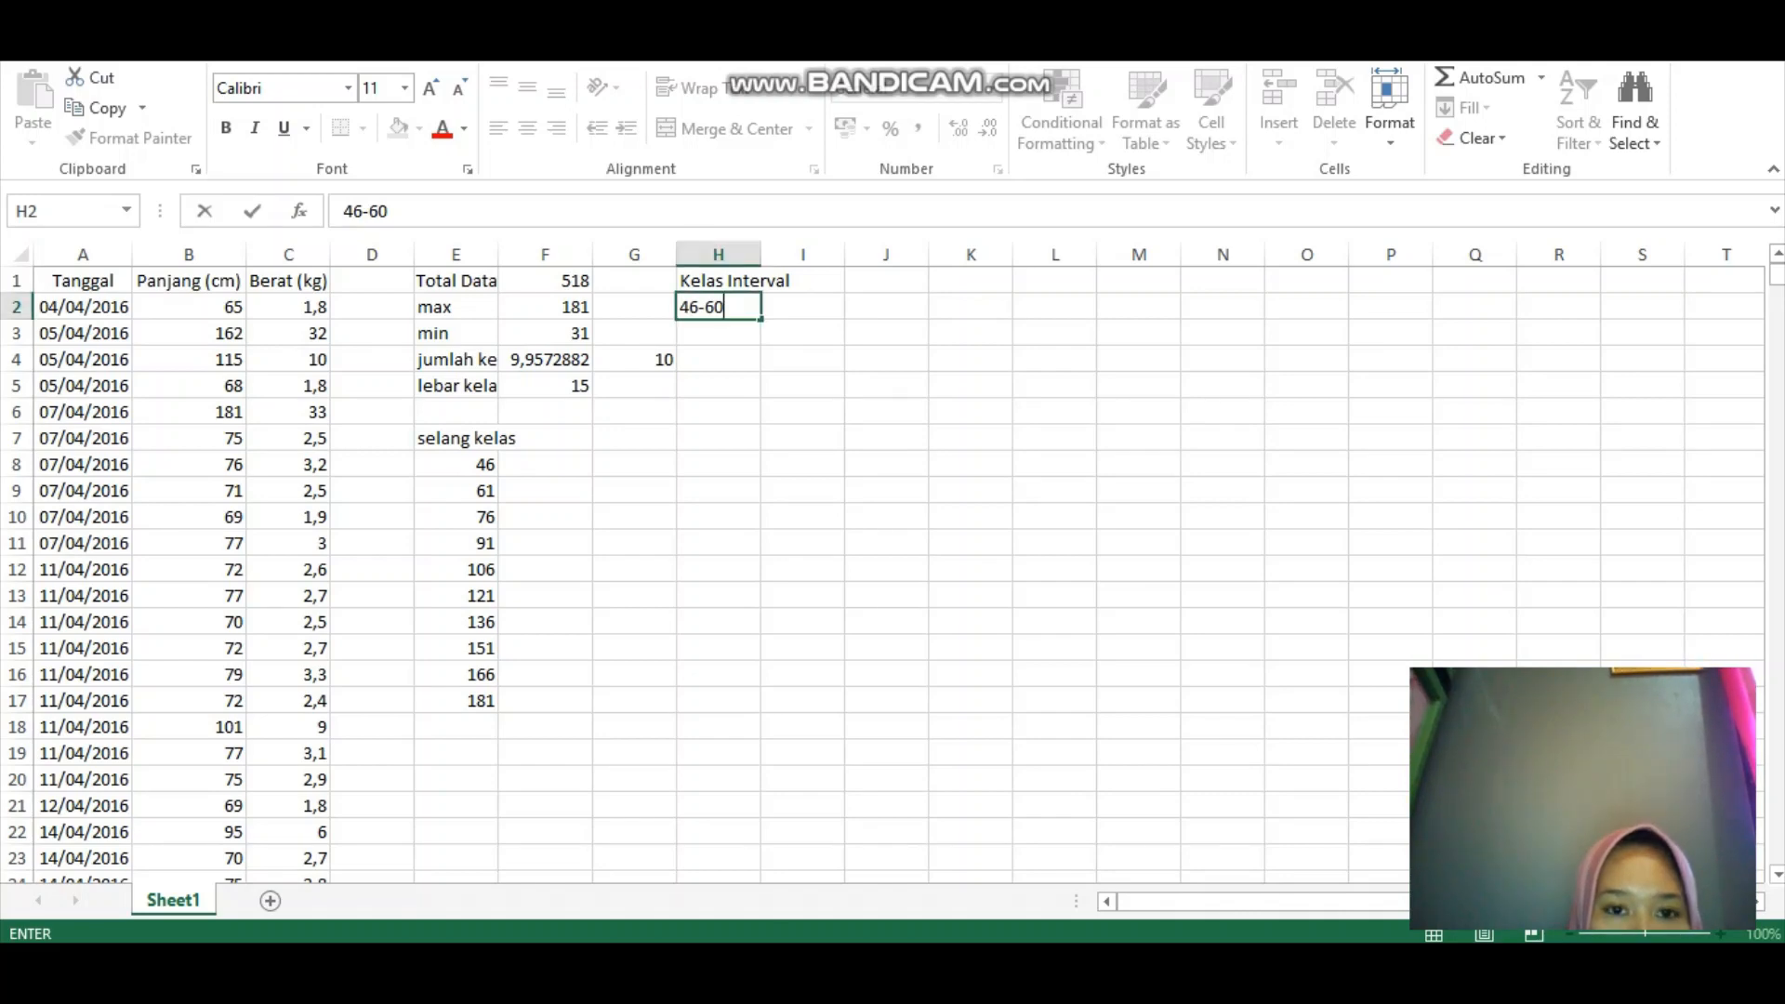
{"action": "key", "text": "Return"}
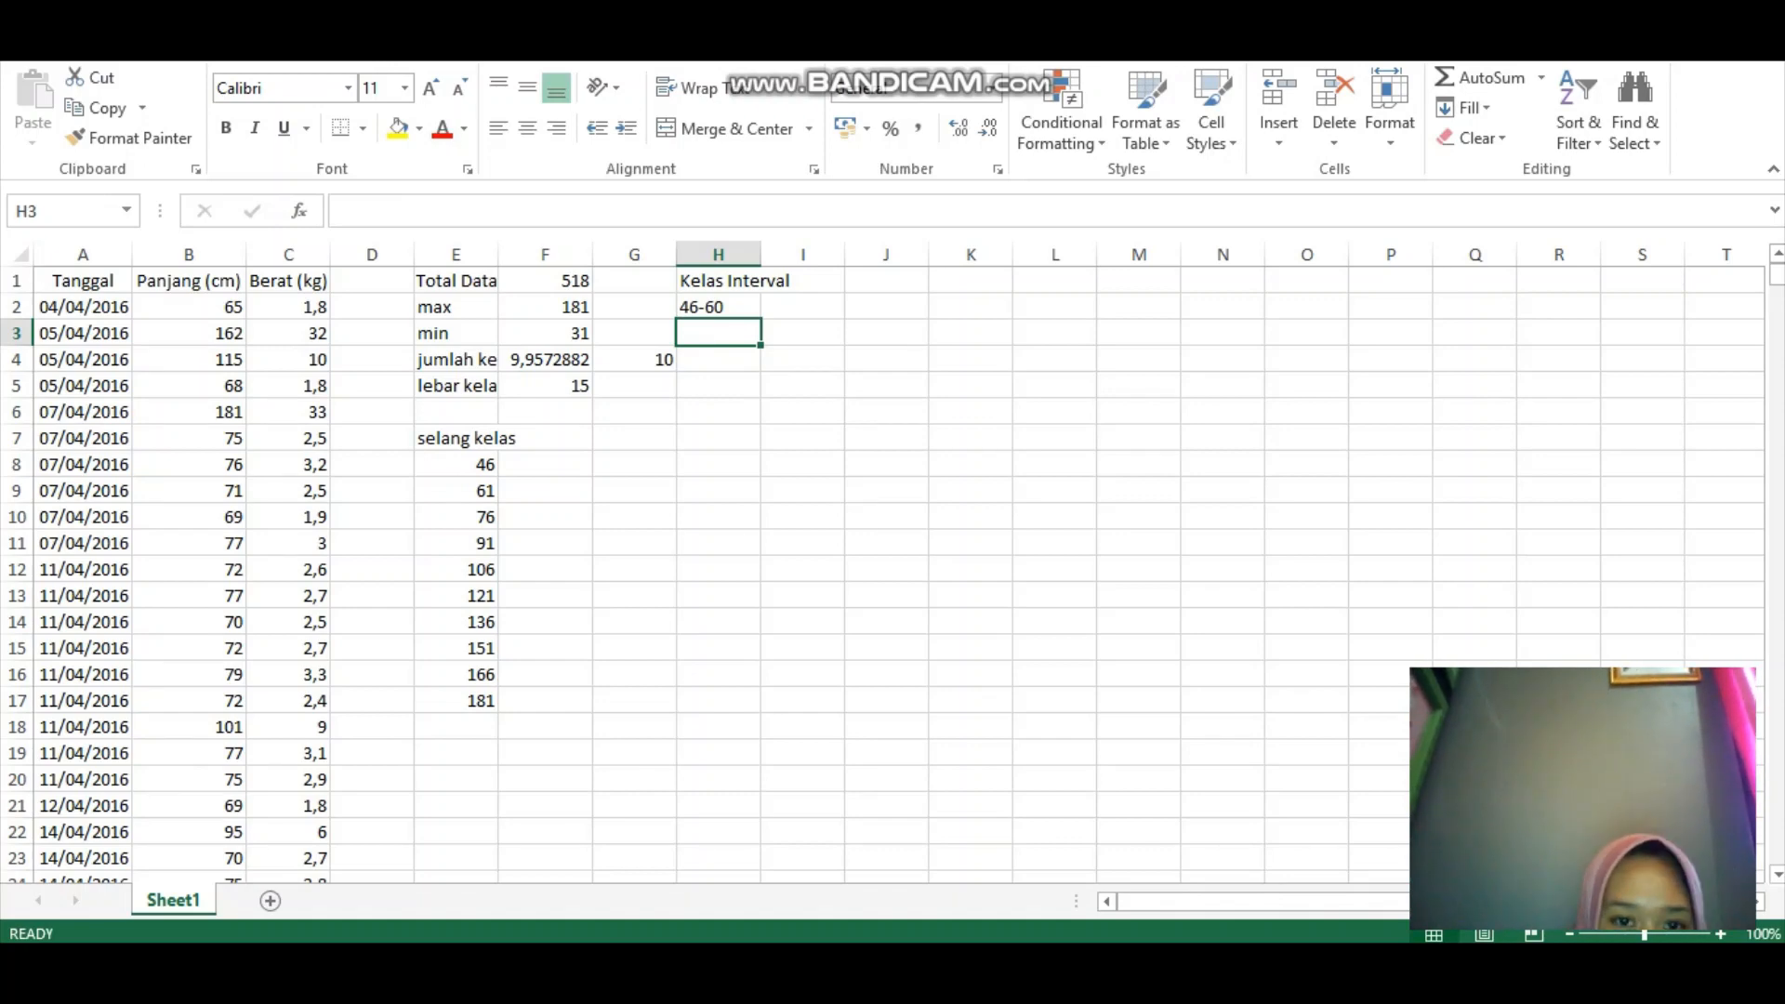
- Replace the interval in H2 with 31-45 and list the following class intervals from 46-60 to 181-196 in H3 to H12
{"action": "left_click", "coordinate": [718, 306]}
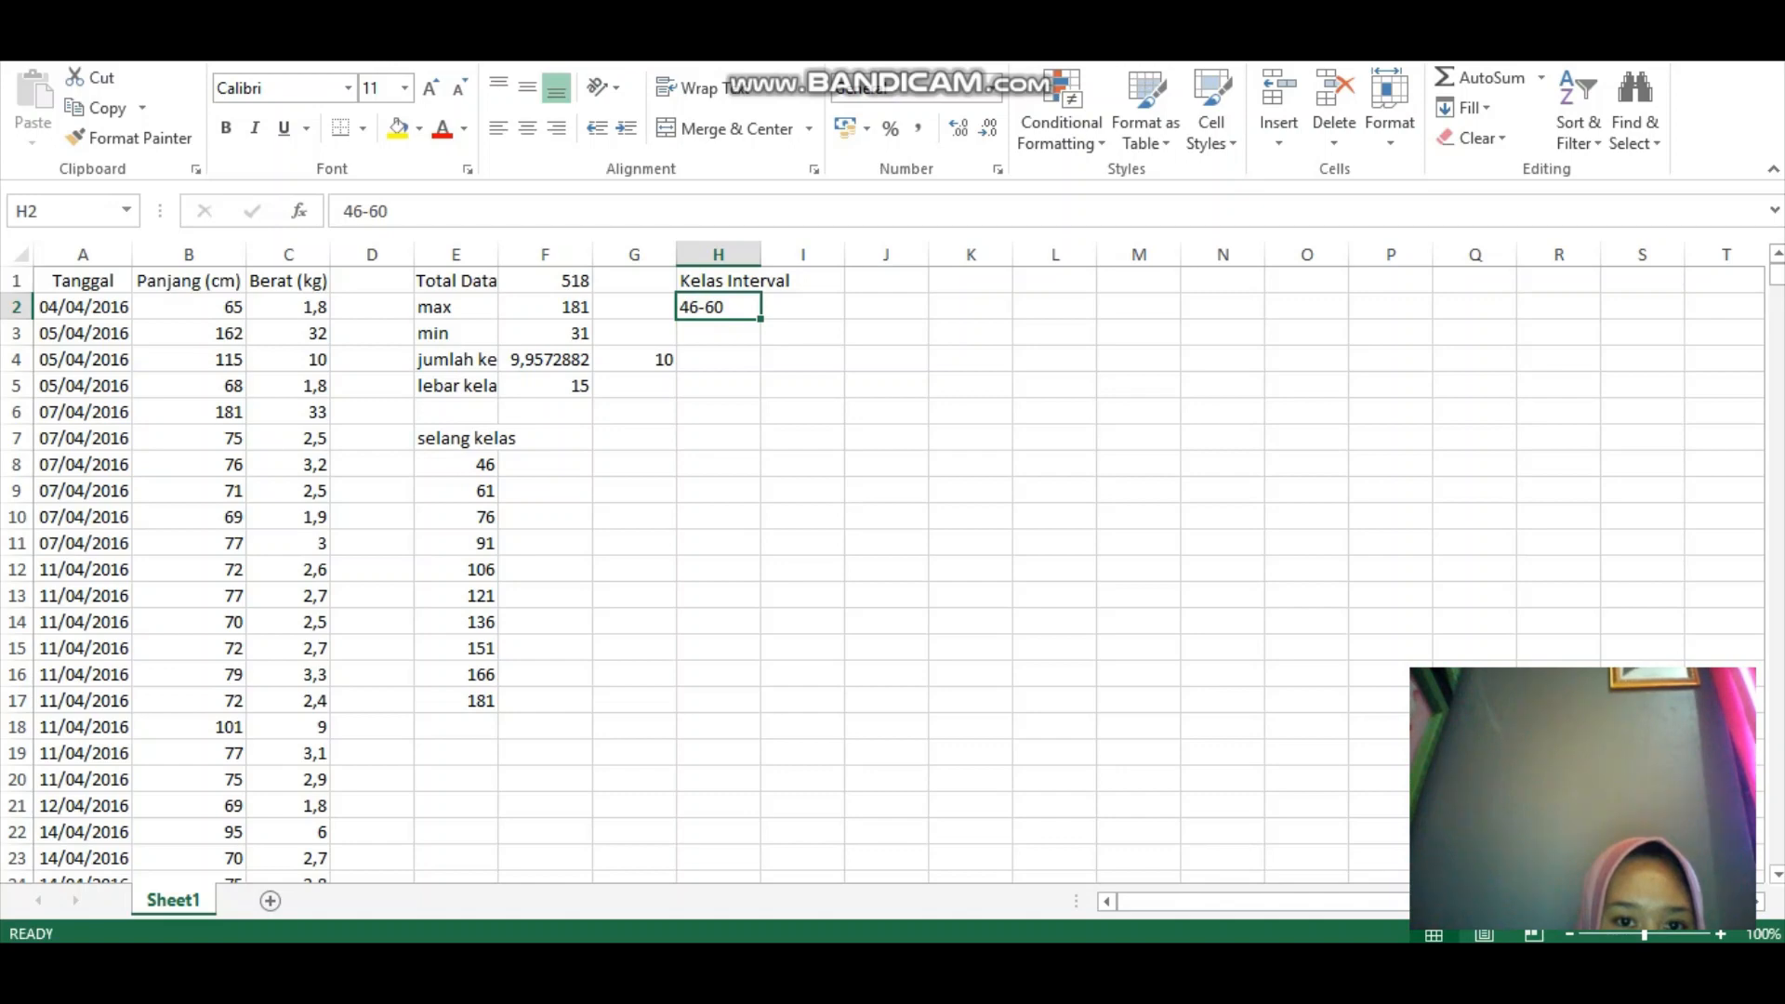
{"action": "double_click", "coordinate": [728, 307]}
{"action": "left_click_drag", "start_coordinate": [726, 307], "coordinate": [678, 307]}
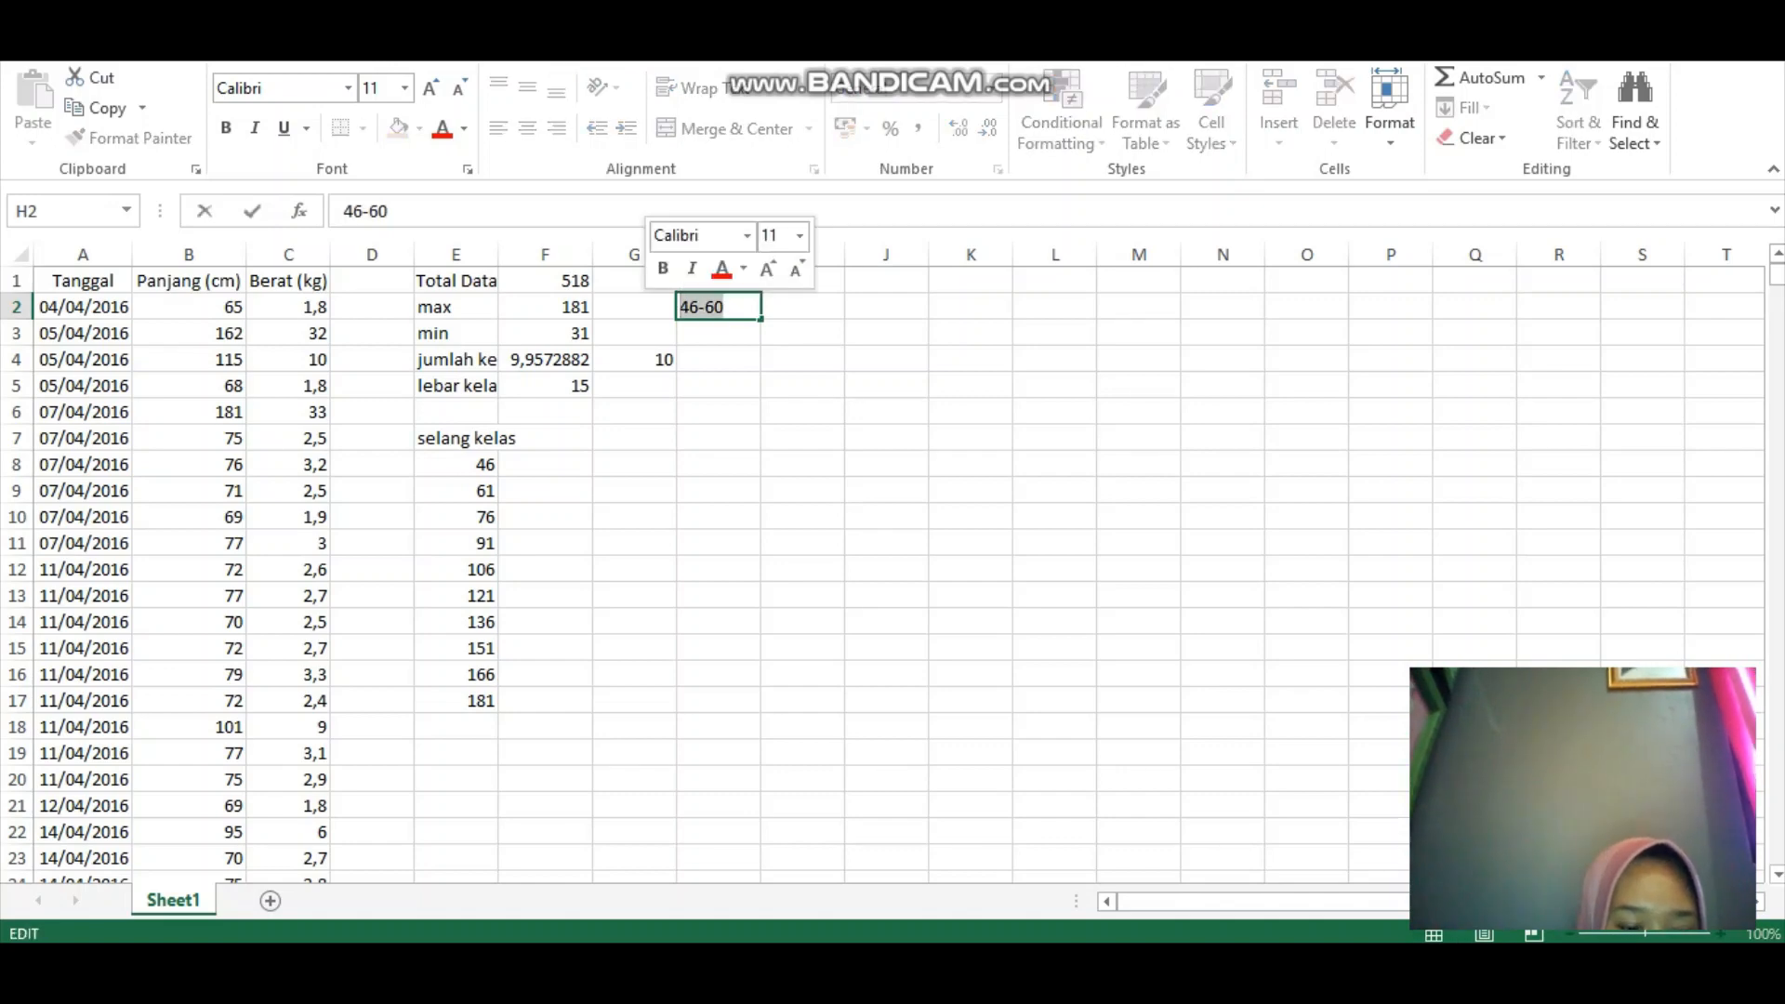
{"action": "type", "text": "310"}
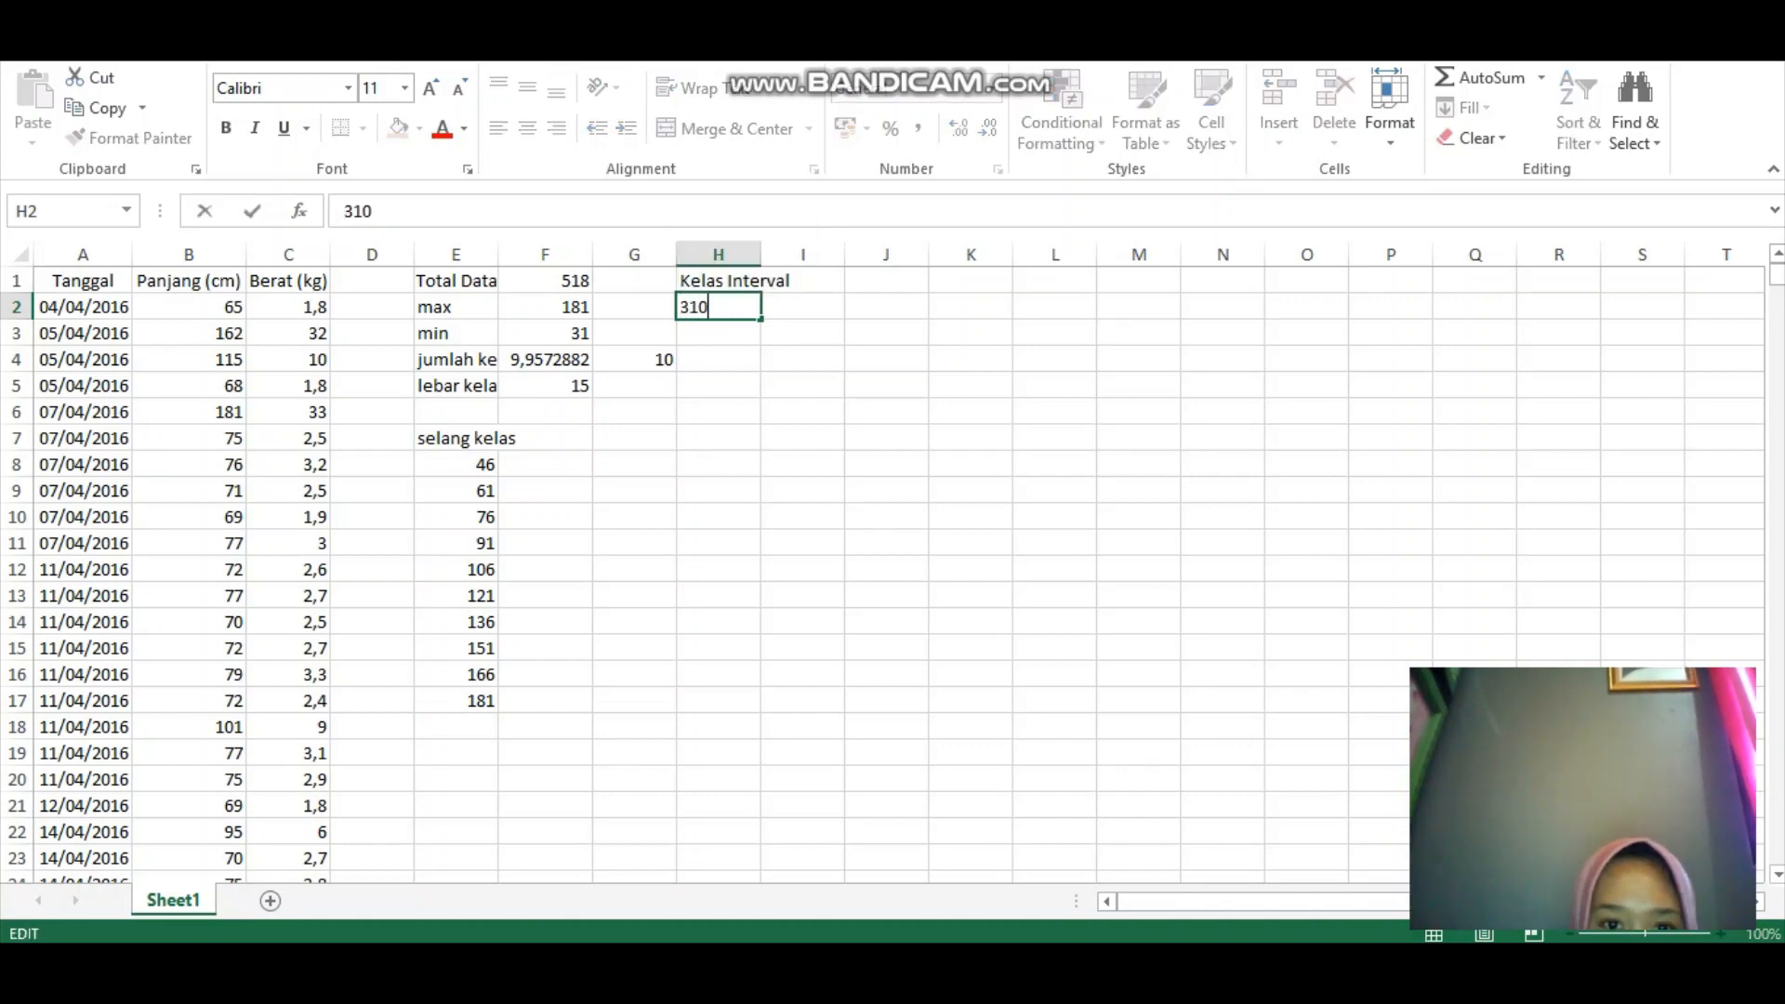
{"action": "key", "text": "BackSpace"}
{"action": "type", "text": "-45"}
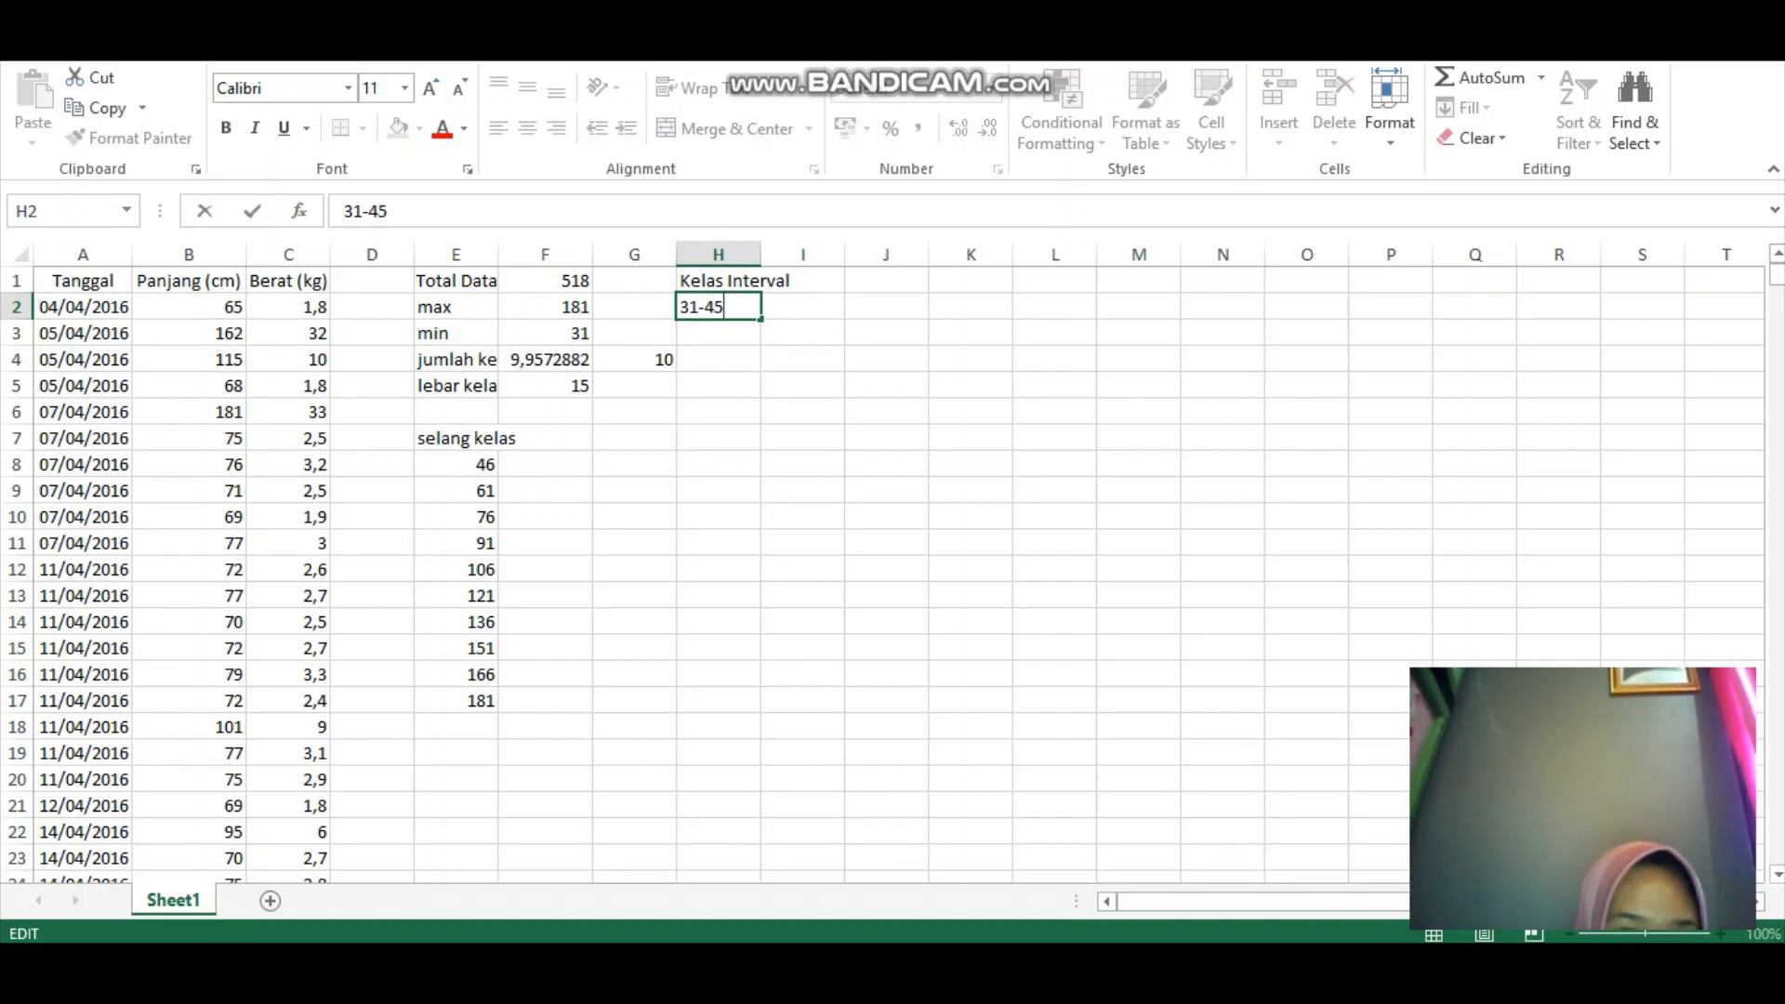
{"action": "key", "text": "Return"}
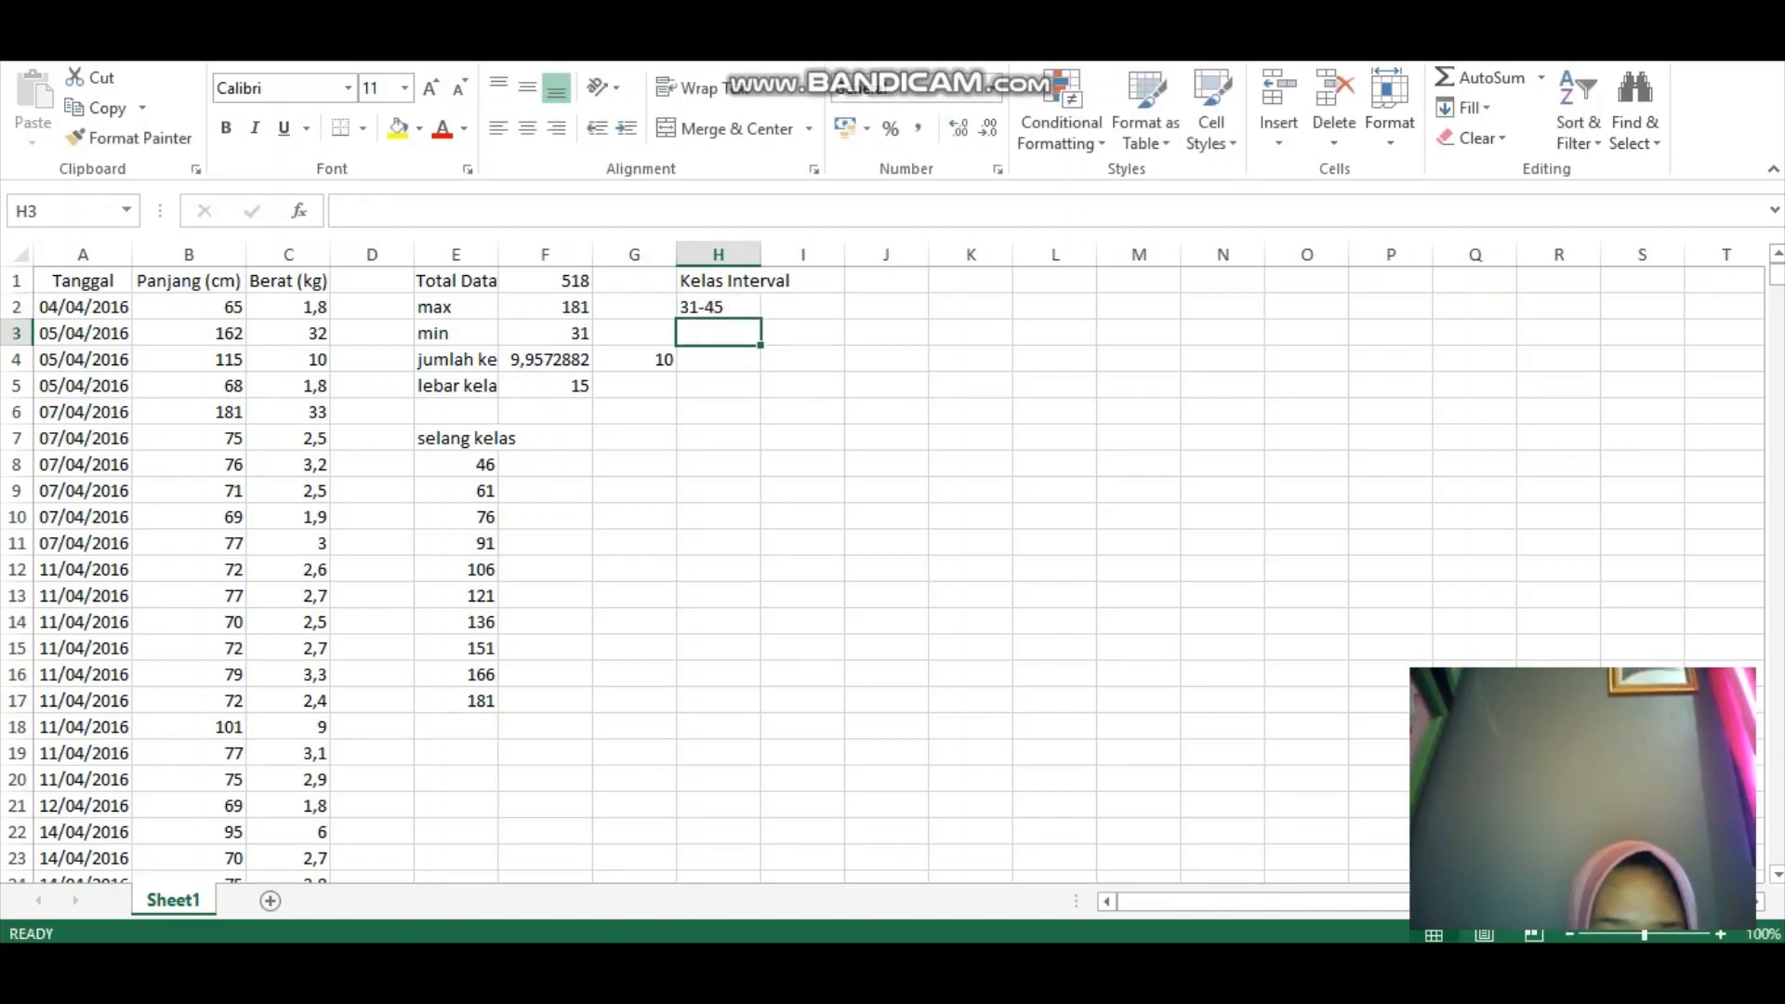
{"action": "type", "text": "46-"}
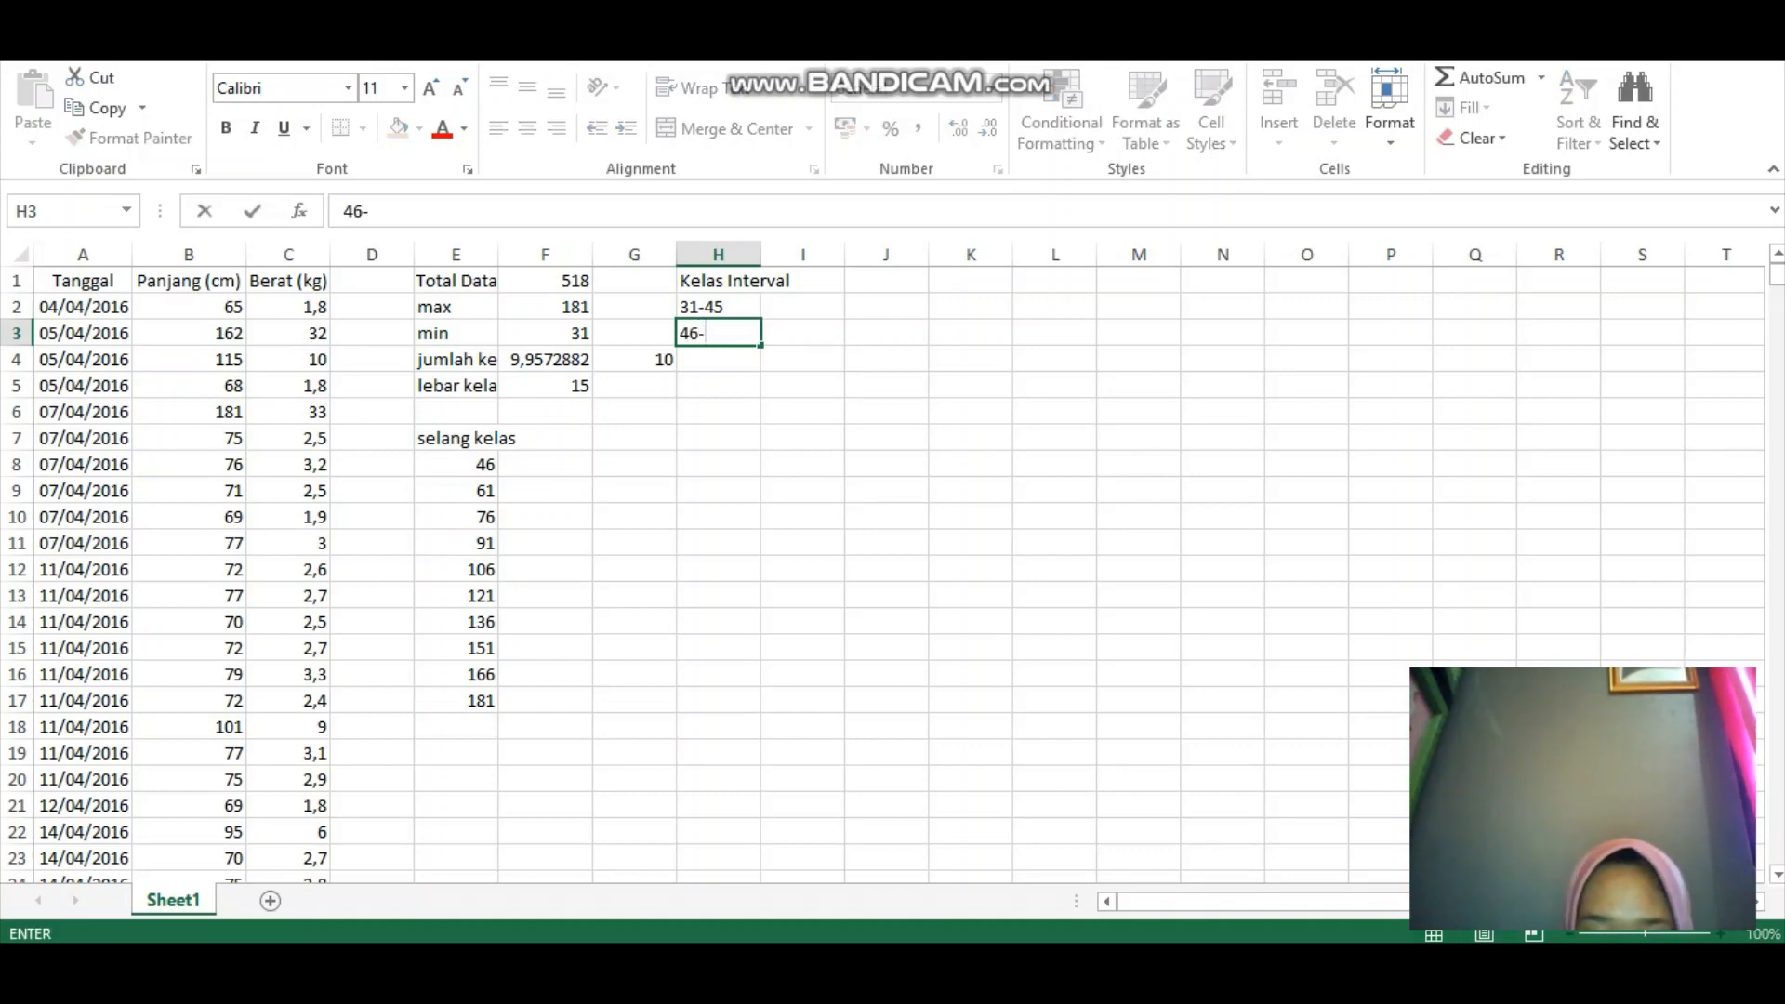
{"action": "type", "text": "60"}
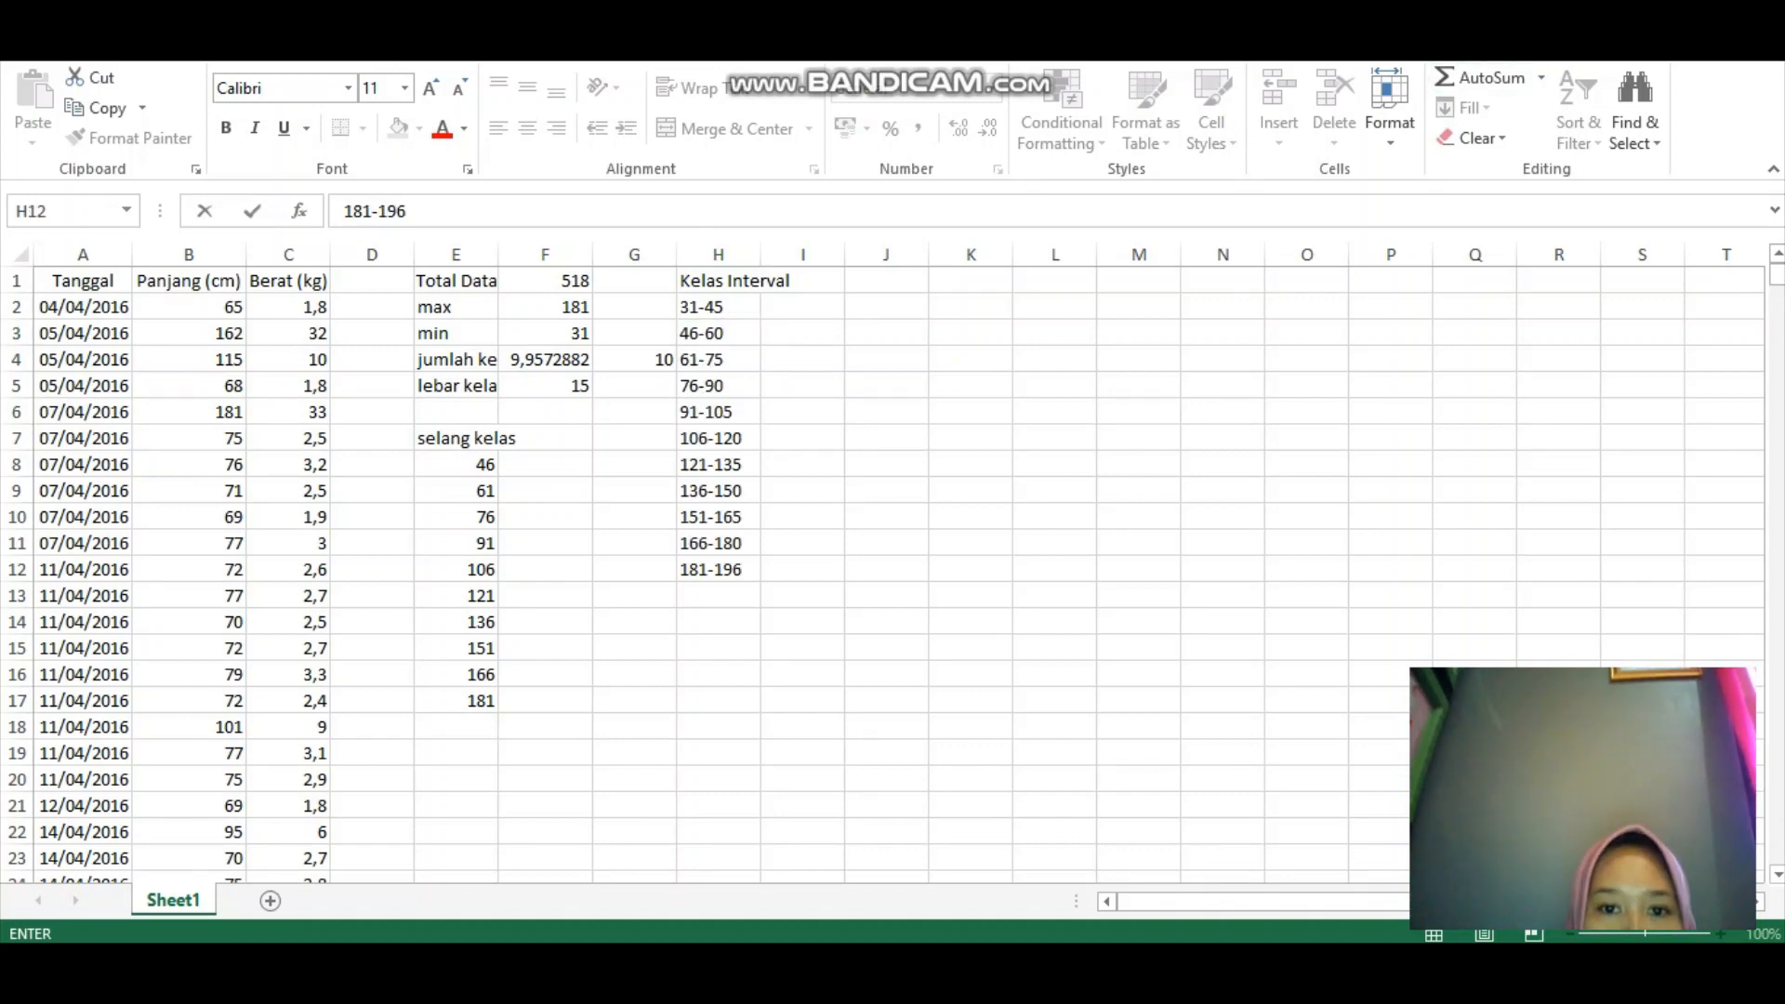
- Enter the headings SKA in I1 and SKB in J1 beside Kelas Interval
{"action": "left_click", "coordinate": [802, 281]}
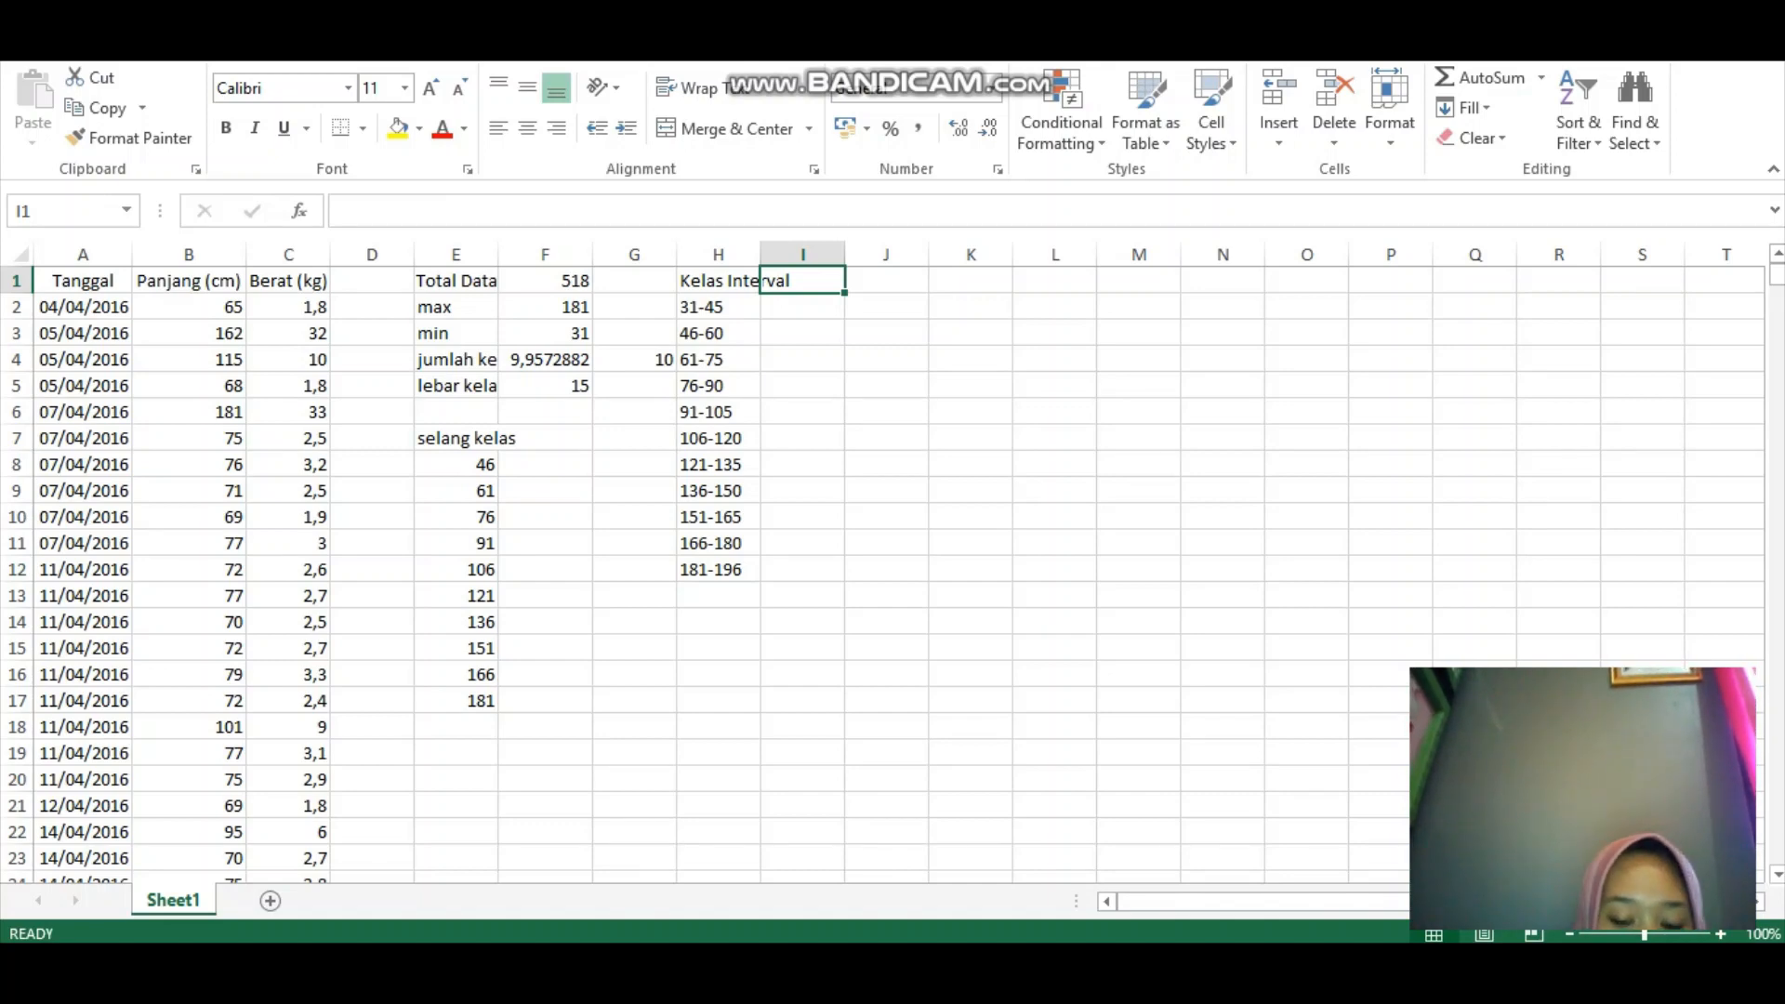
{"action": "type", "text": "K"}
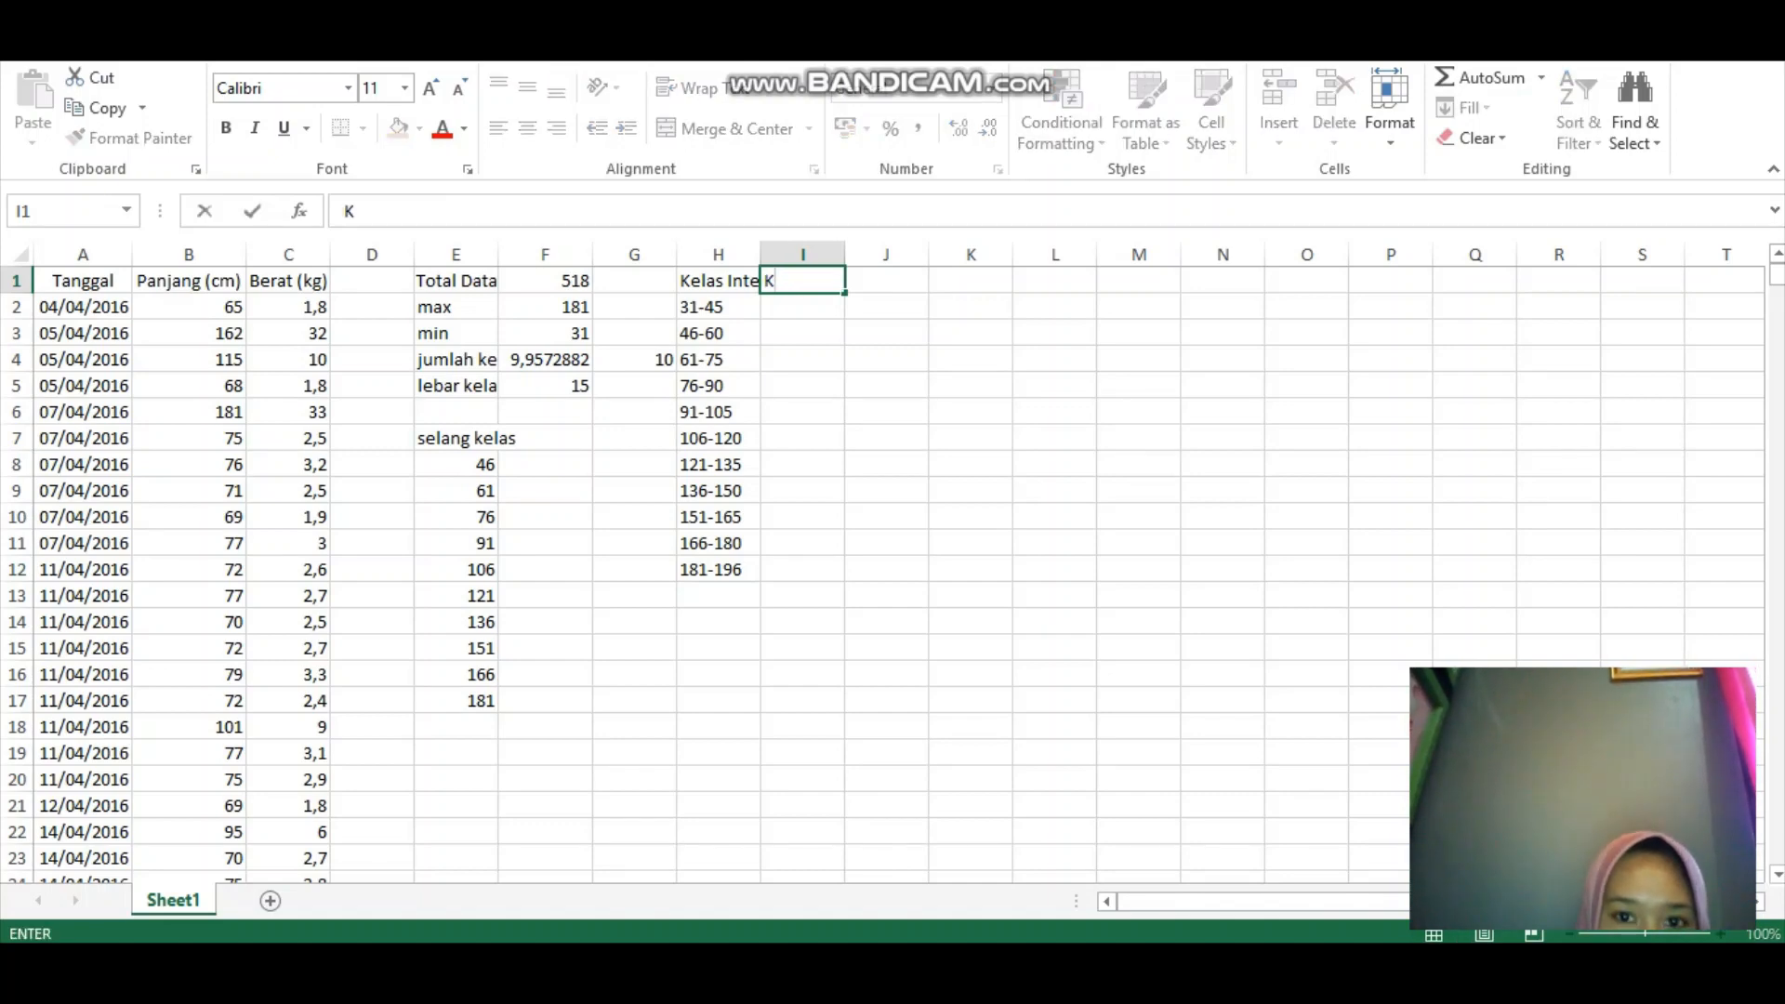
{"action": "key", "text": "BackSpace"}
{"action": "type", "text": "SKA"}
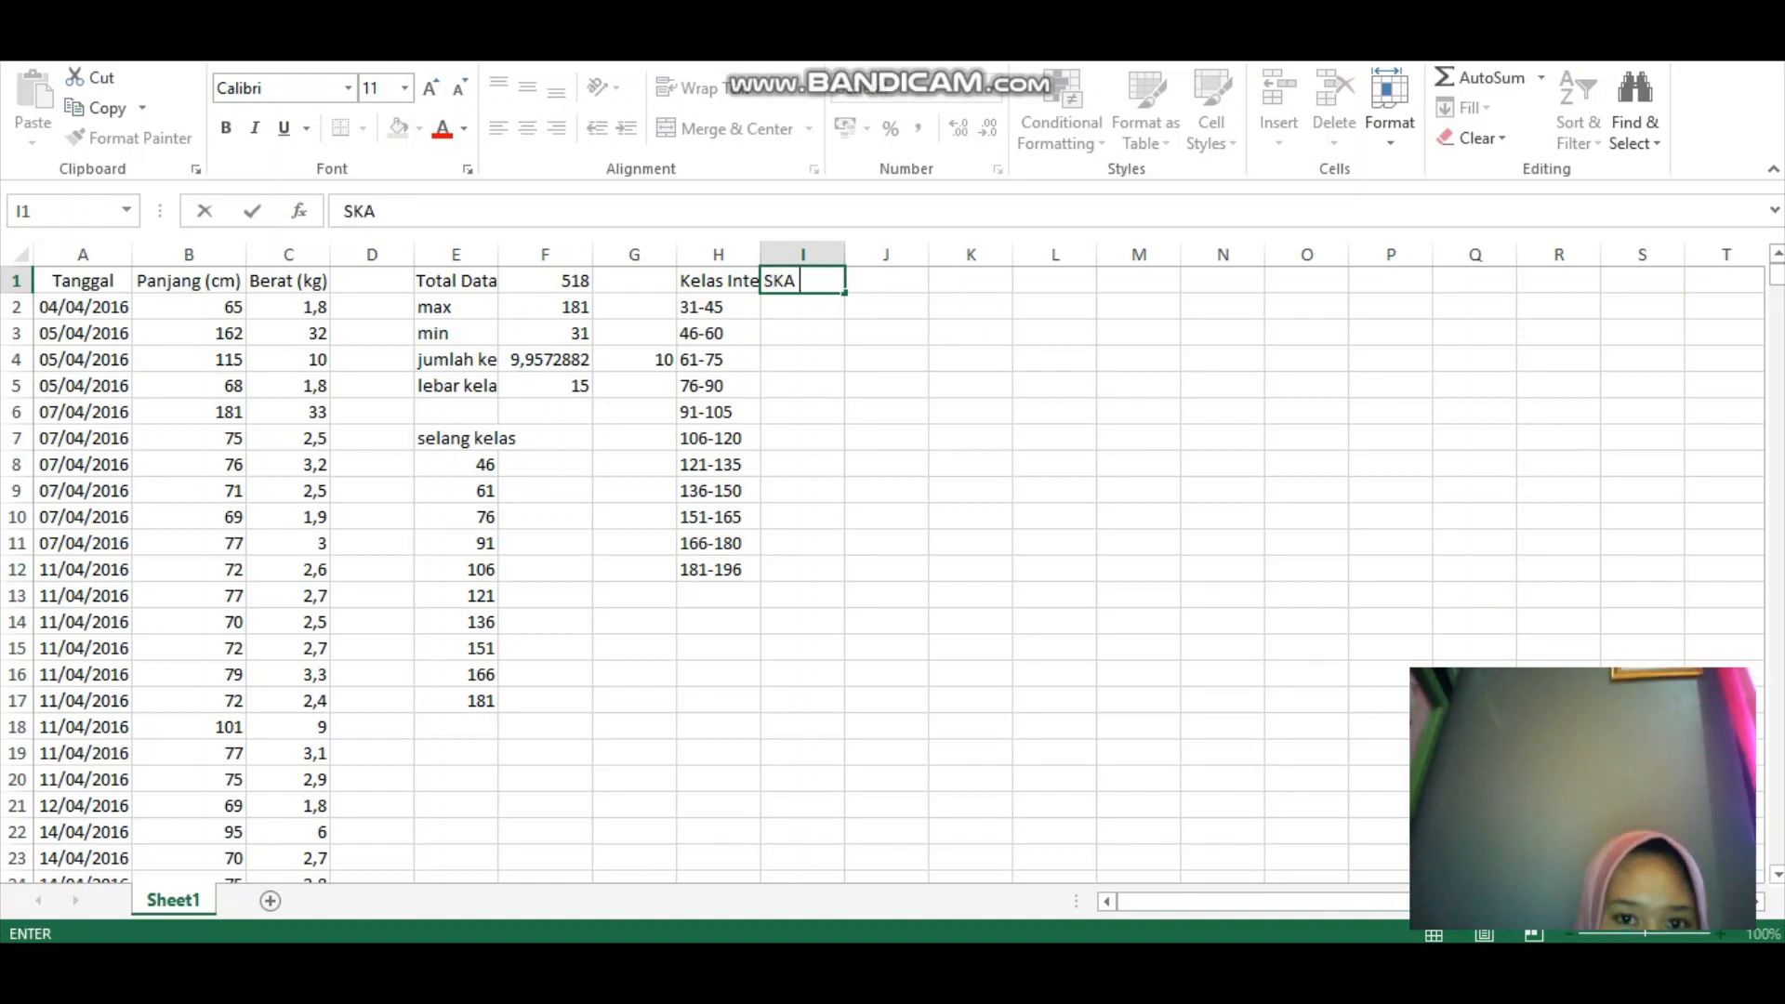
{"action": "key", "text": "Tab"}
{"action": "type", "text": "SKB"}
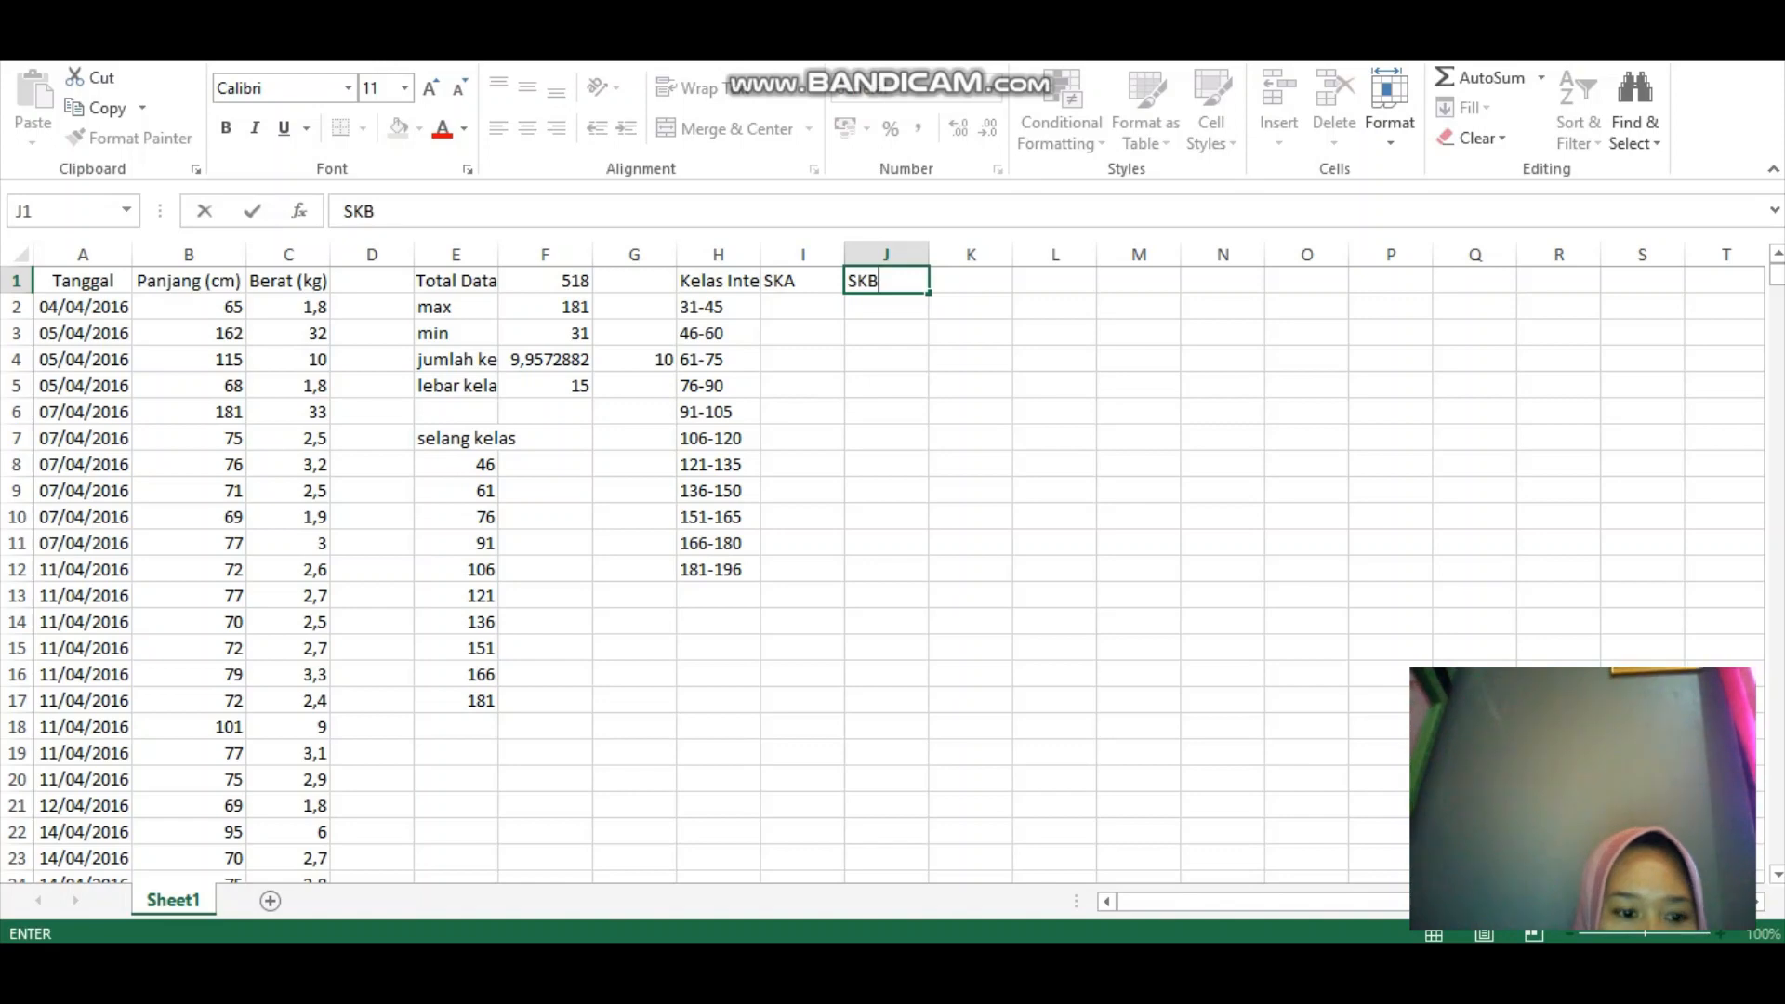
{"action": "key", "text": "Return"}
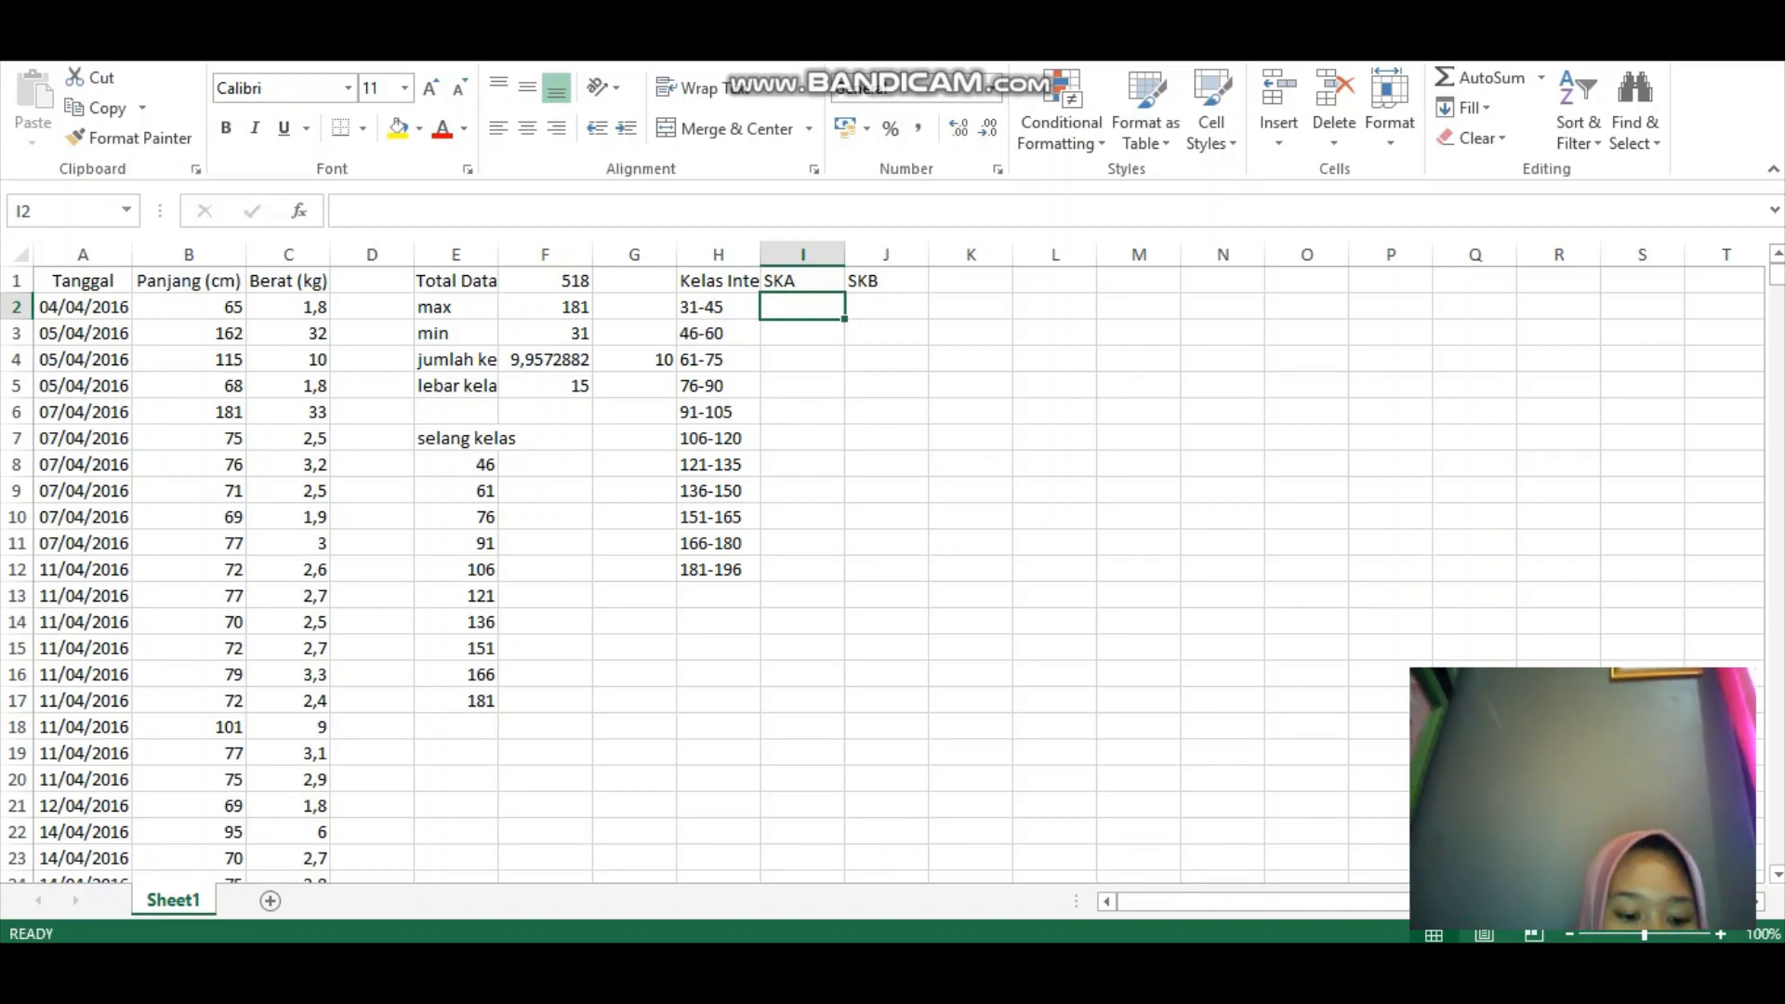
- Enter each interval's upper limit under SKA in I2 to I12, from 45, 60 and 75 through 196
{"action": "type", "text": "46"}
{"action": "key", "text": "BackSpace"}
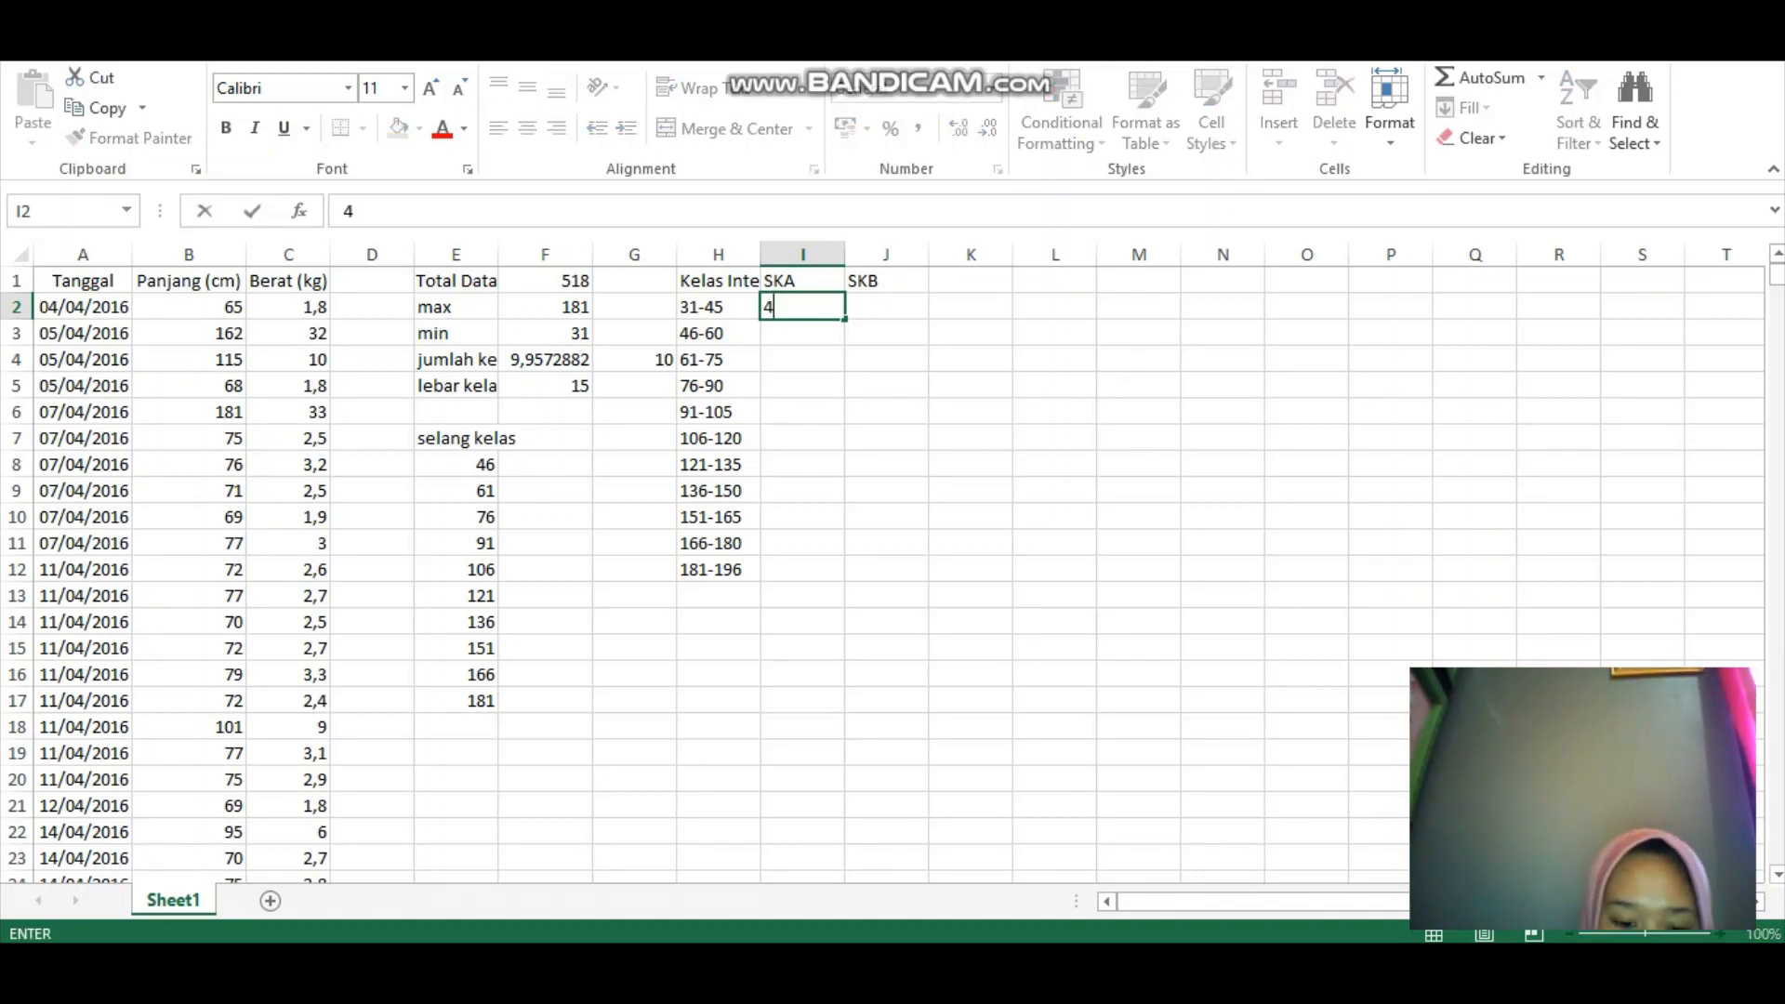
{"action": "type", "text": "5"}
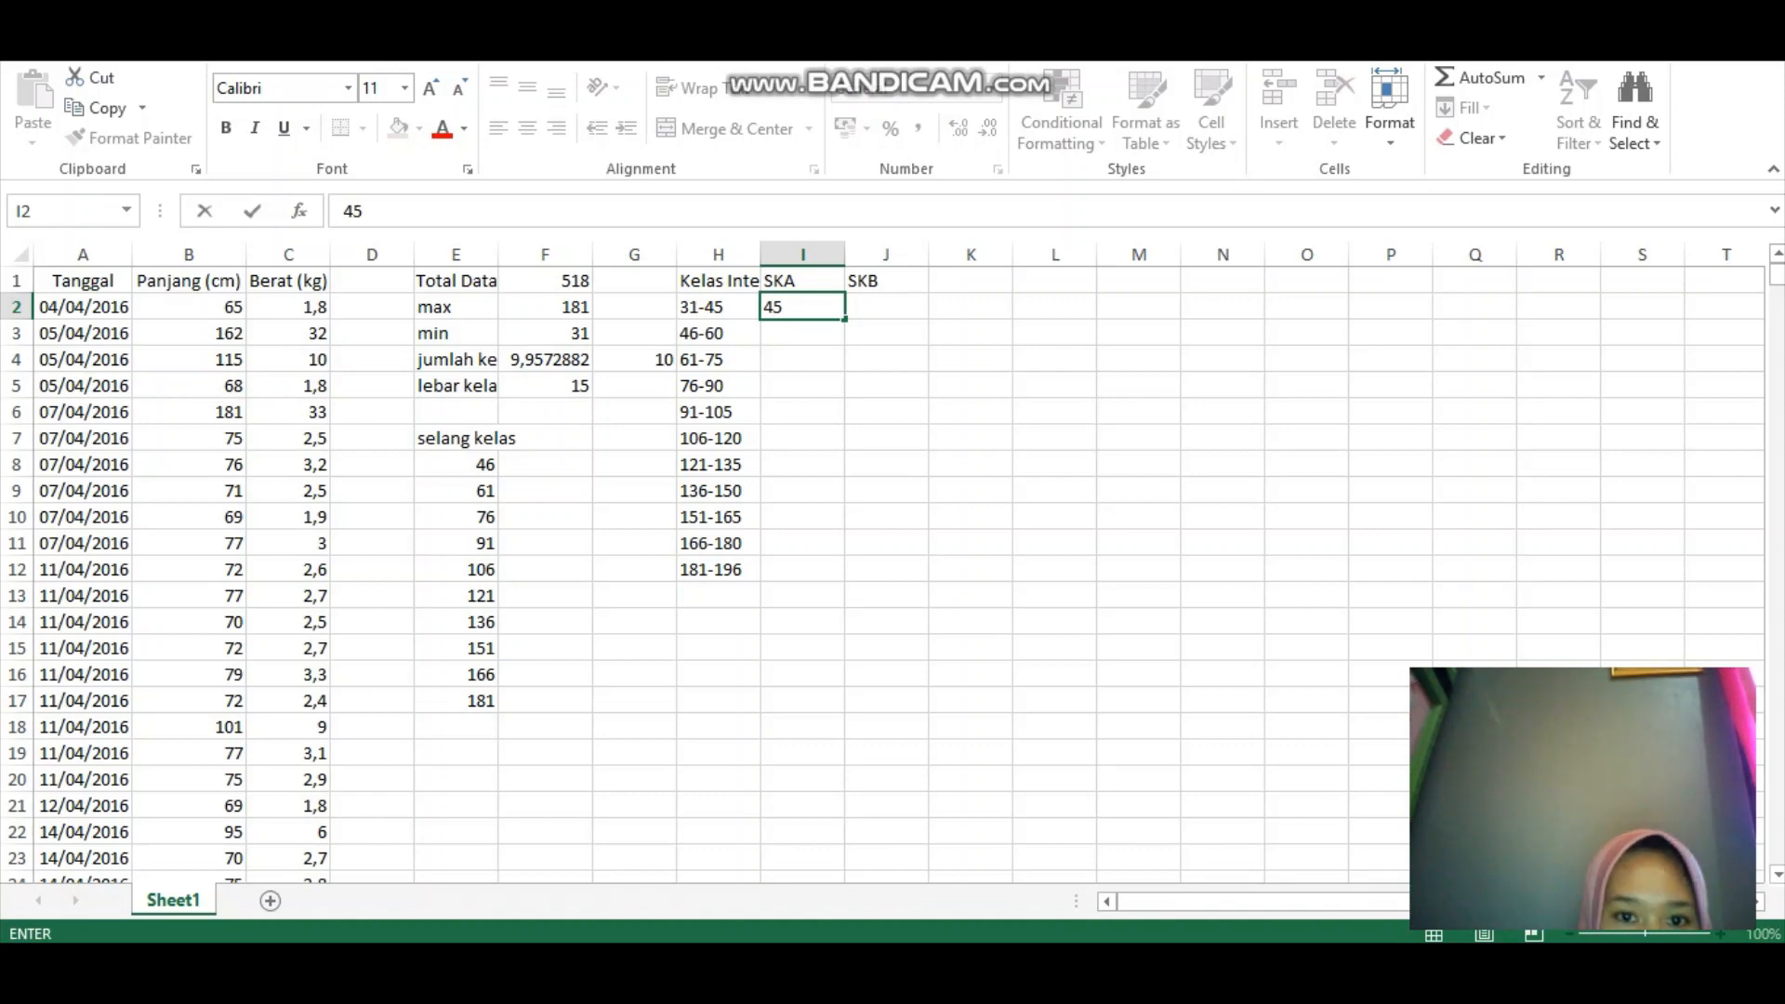
{"action": "key", "text": "Return"}
{"action": "type", "text": "60"}
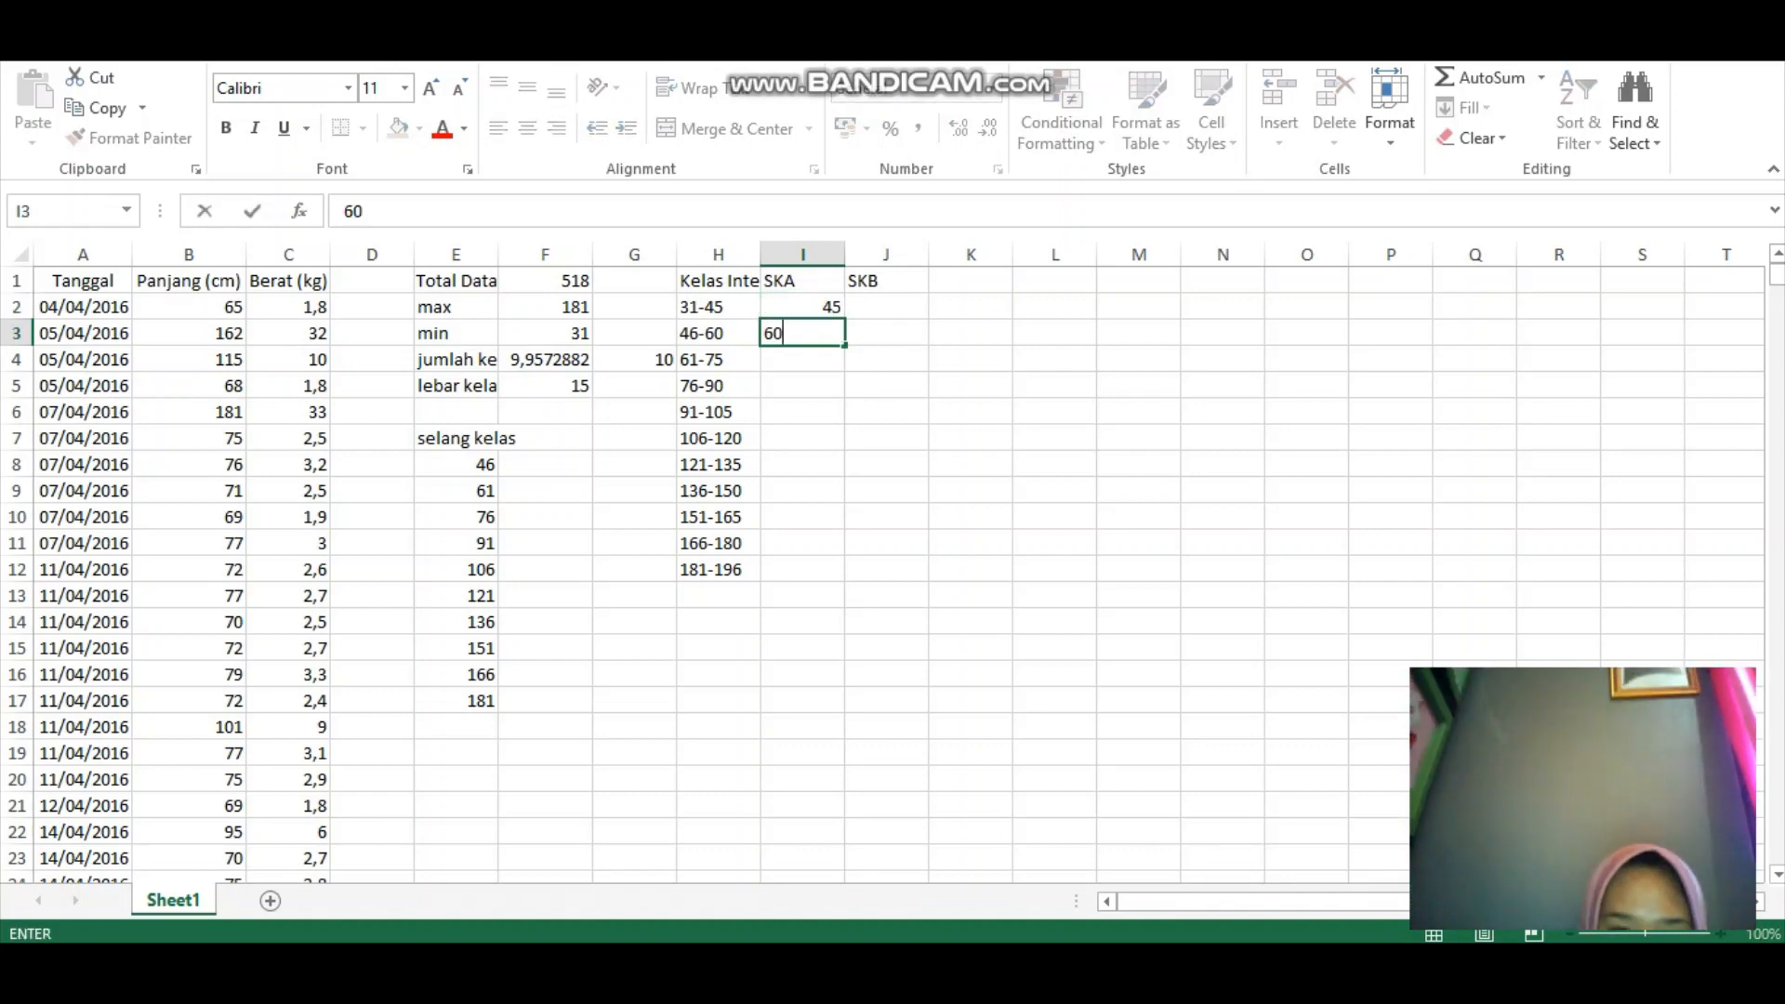
{"action": "key", "text": "Return"}
{"action": "type", "text": "75"}
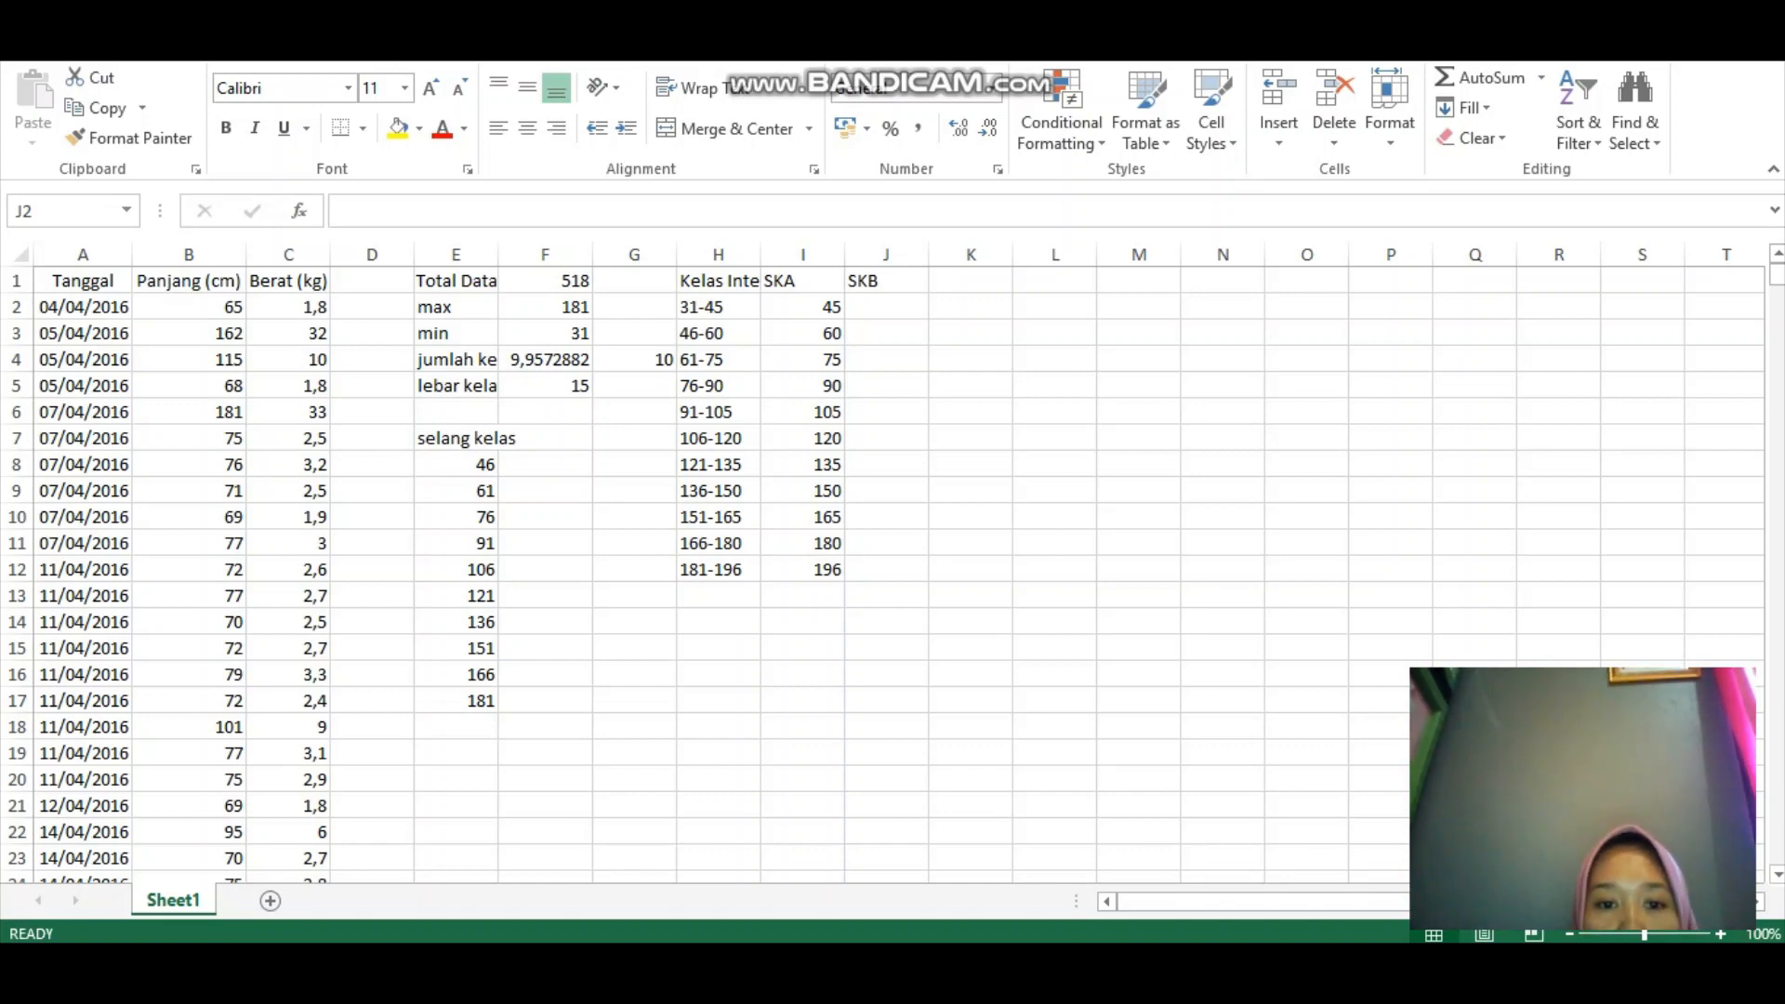
- Enter each interval's lower limit under SKB in J2 to J12, from 31 through 181
{"action": "left_click", "coordinate": [886, 307]}
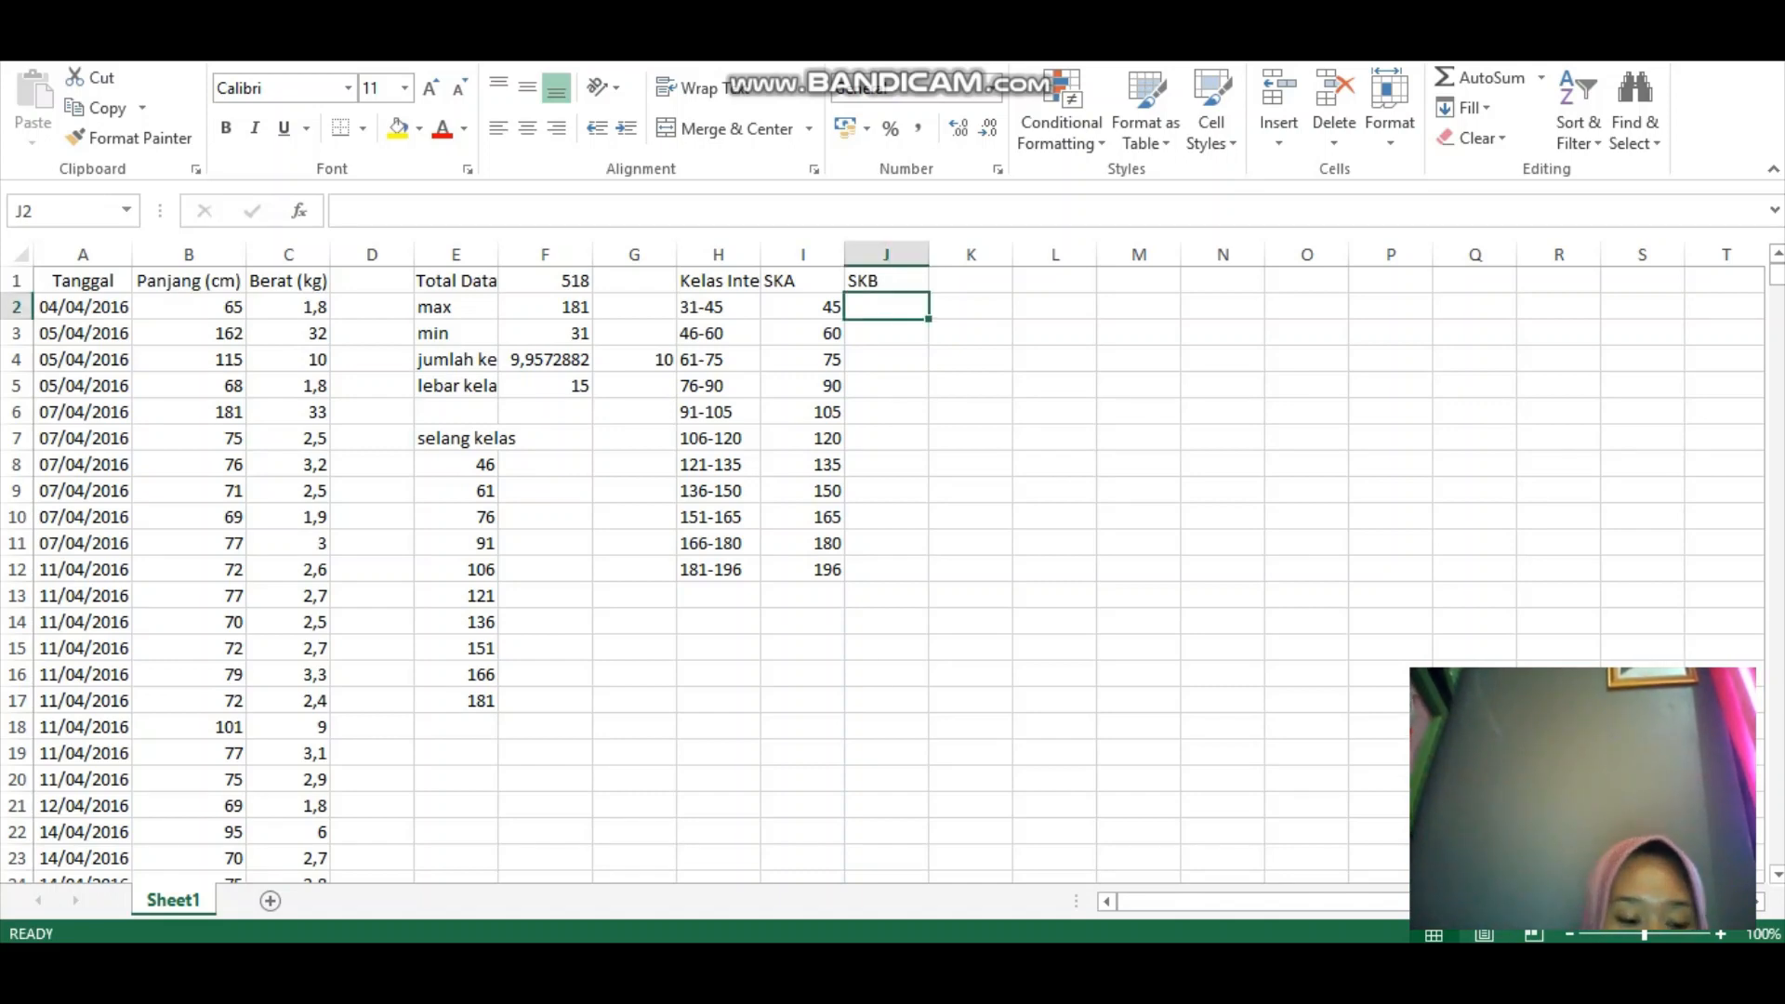
{"action": "type", "text": "31"}
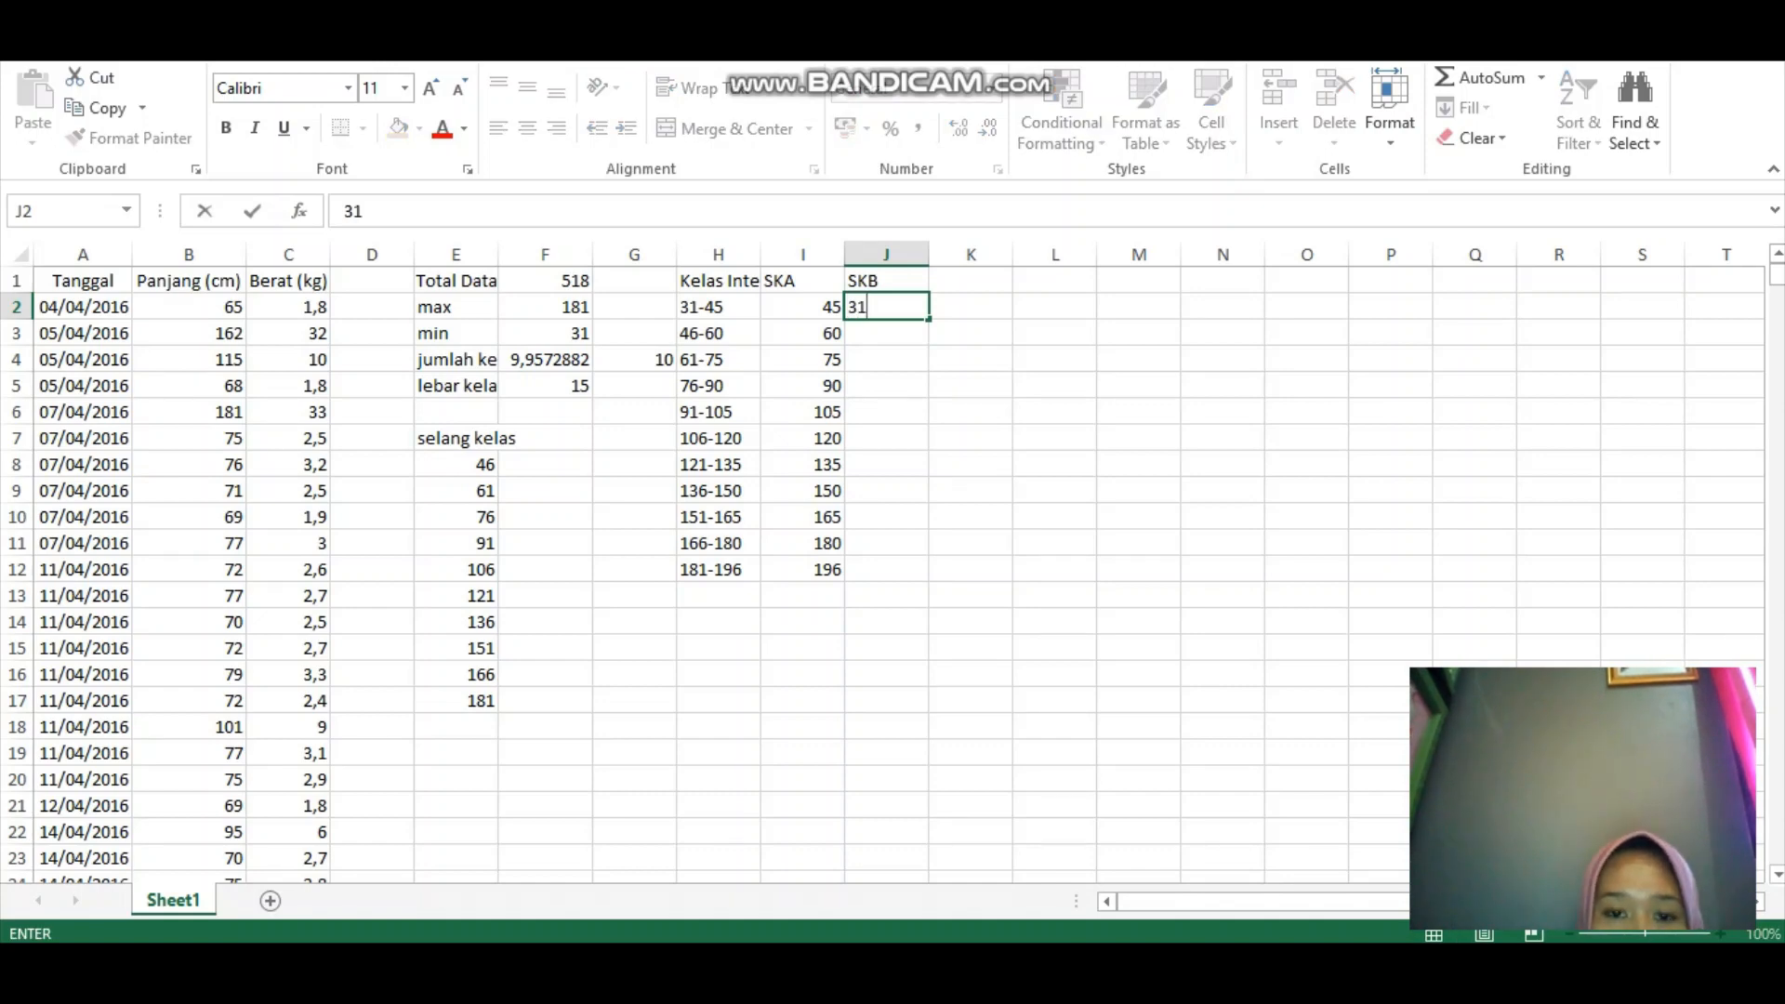
{"action": "key", "text": "Return"}
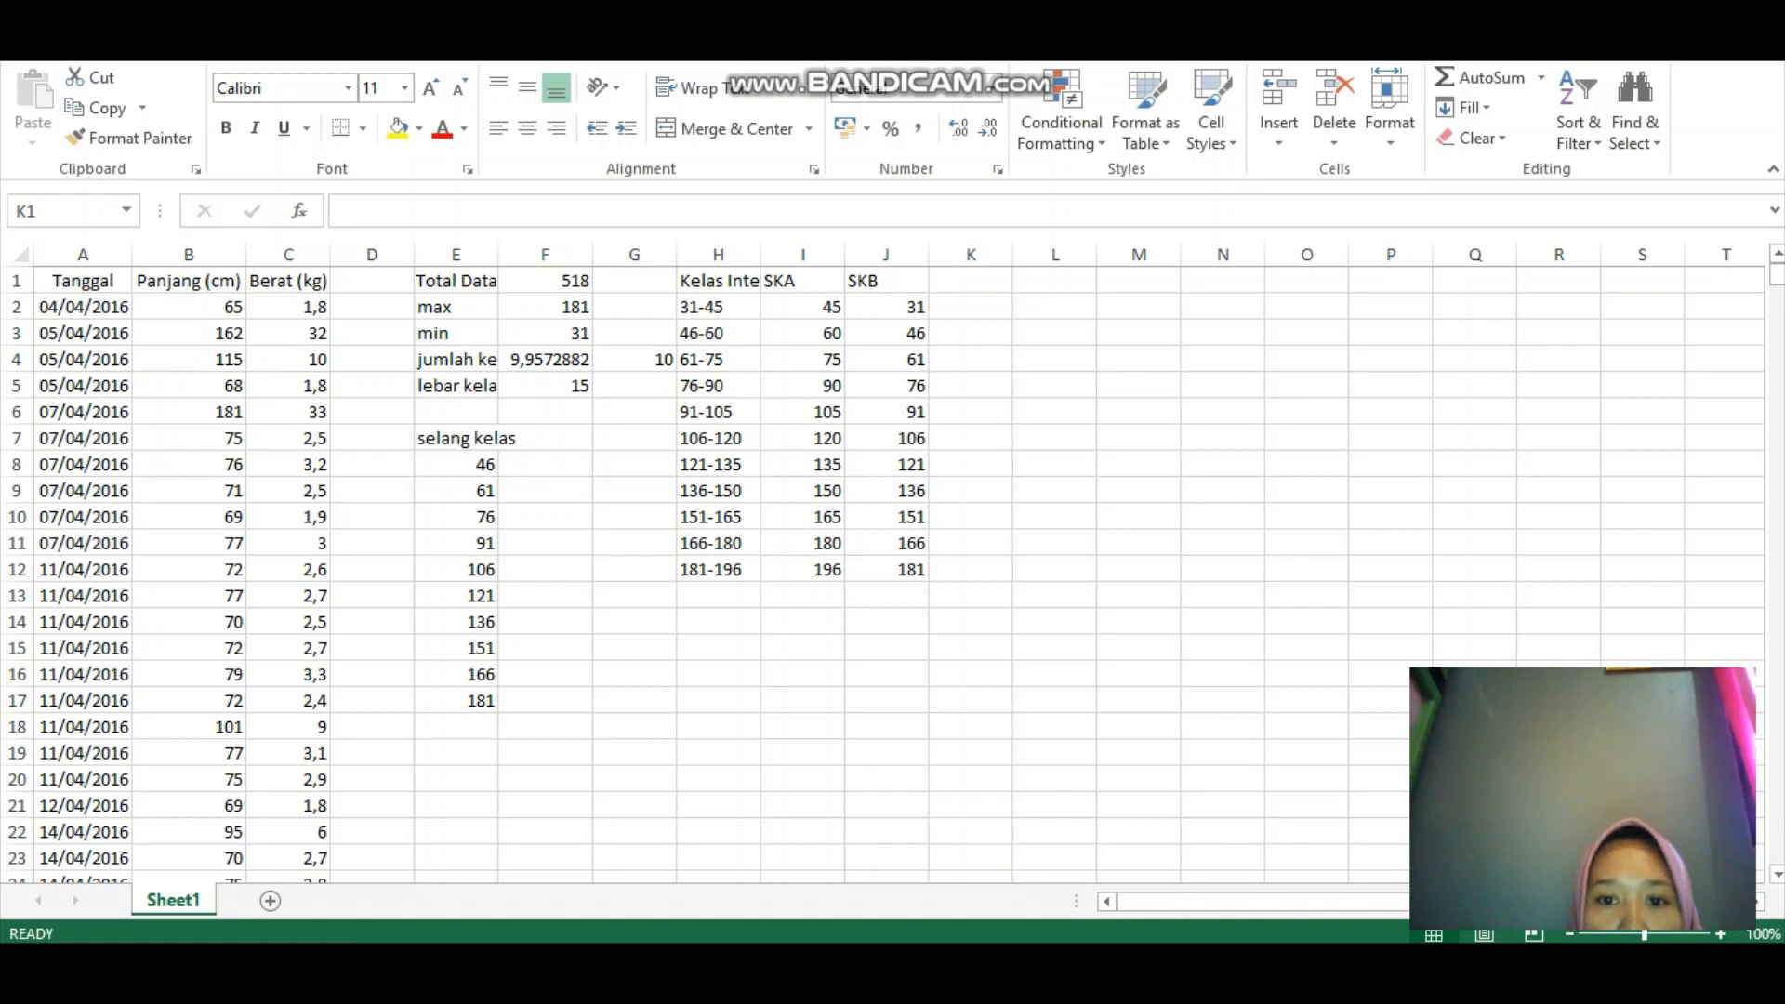
- Enter the headings BKA in K1 and BKB in L1
{"action": "left_click", "coordinate": [970, 281]}
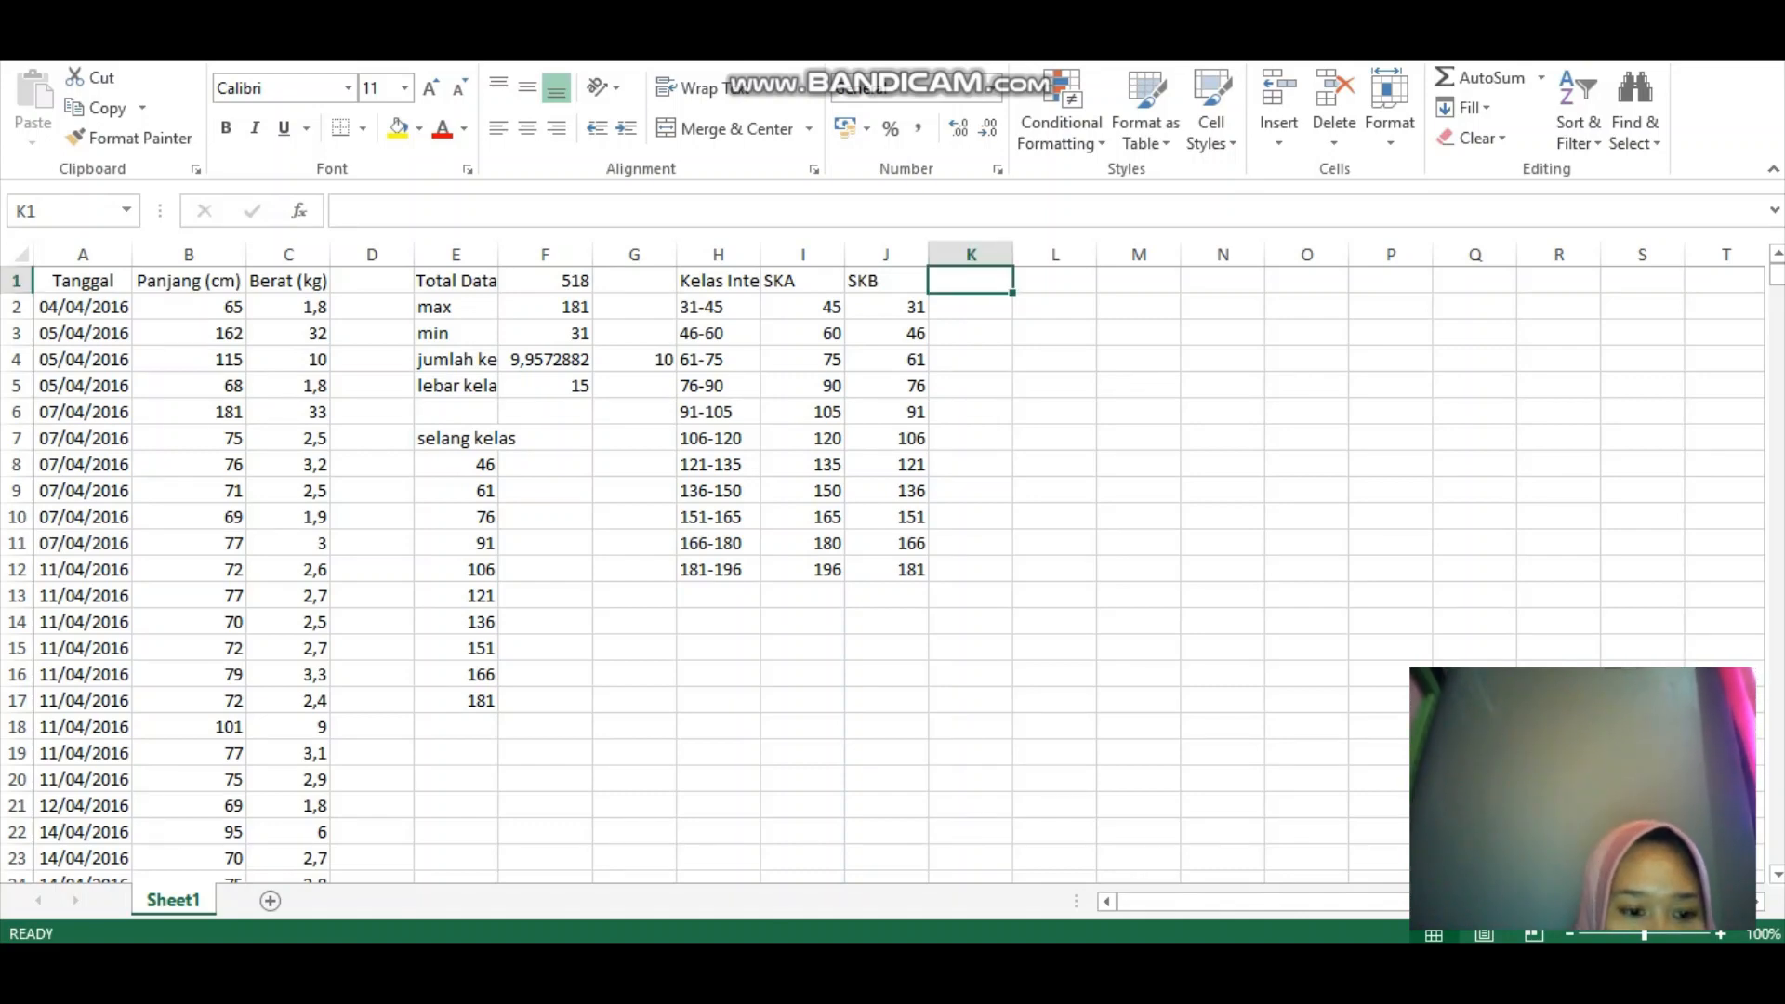
{"action": "type", "text": "BKA"}
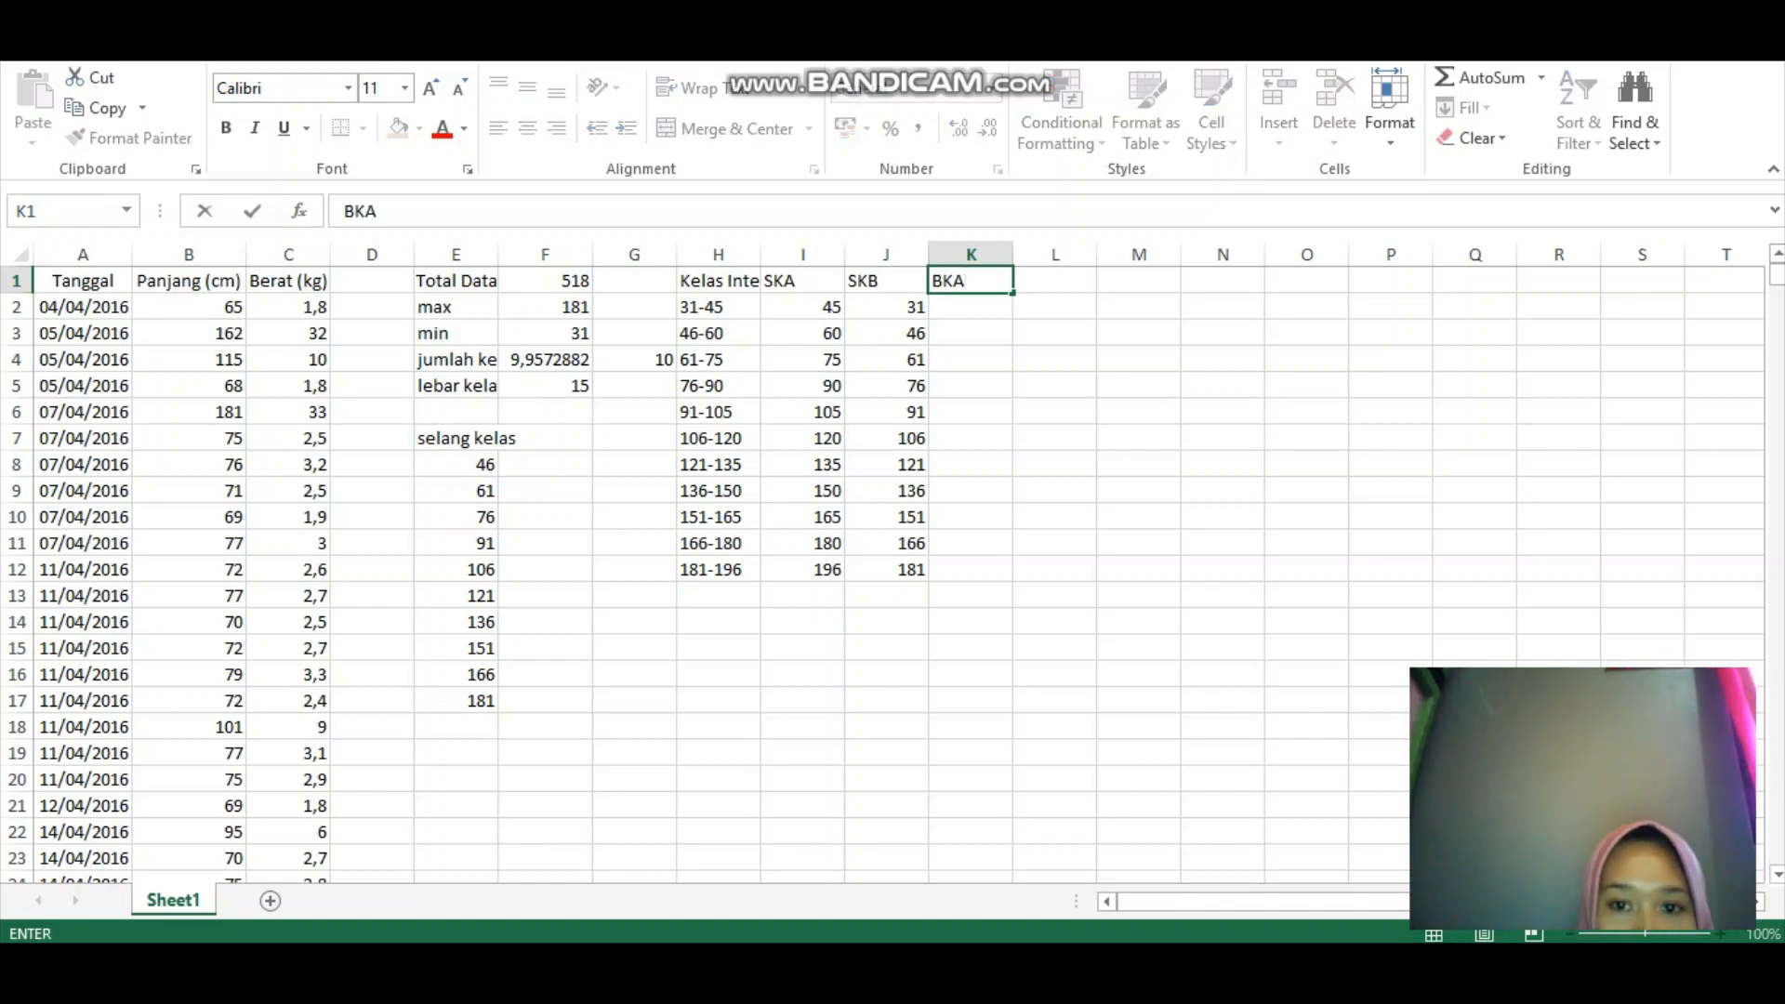
{"action": "key", "text": "Tab"}
{"action": "type", "text": "BKB"}
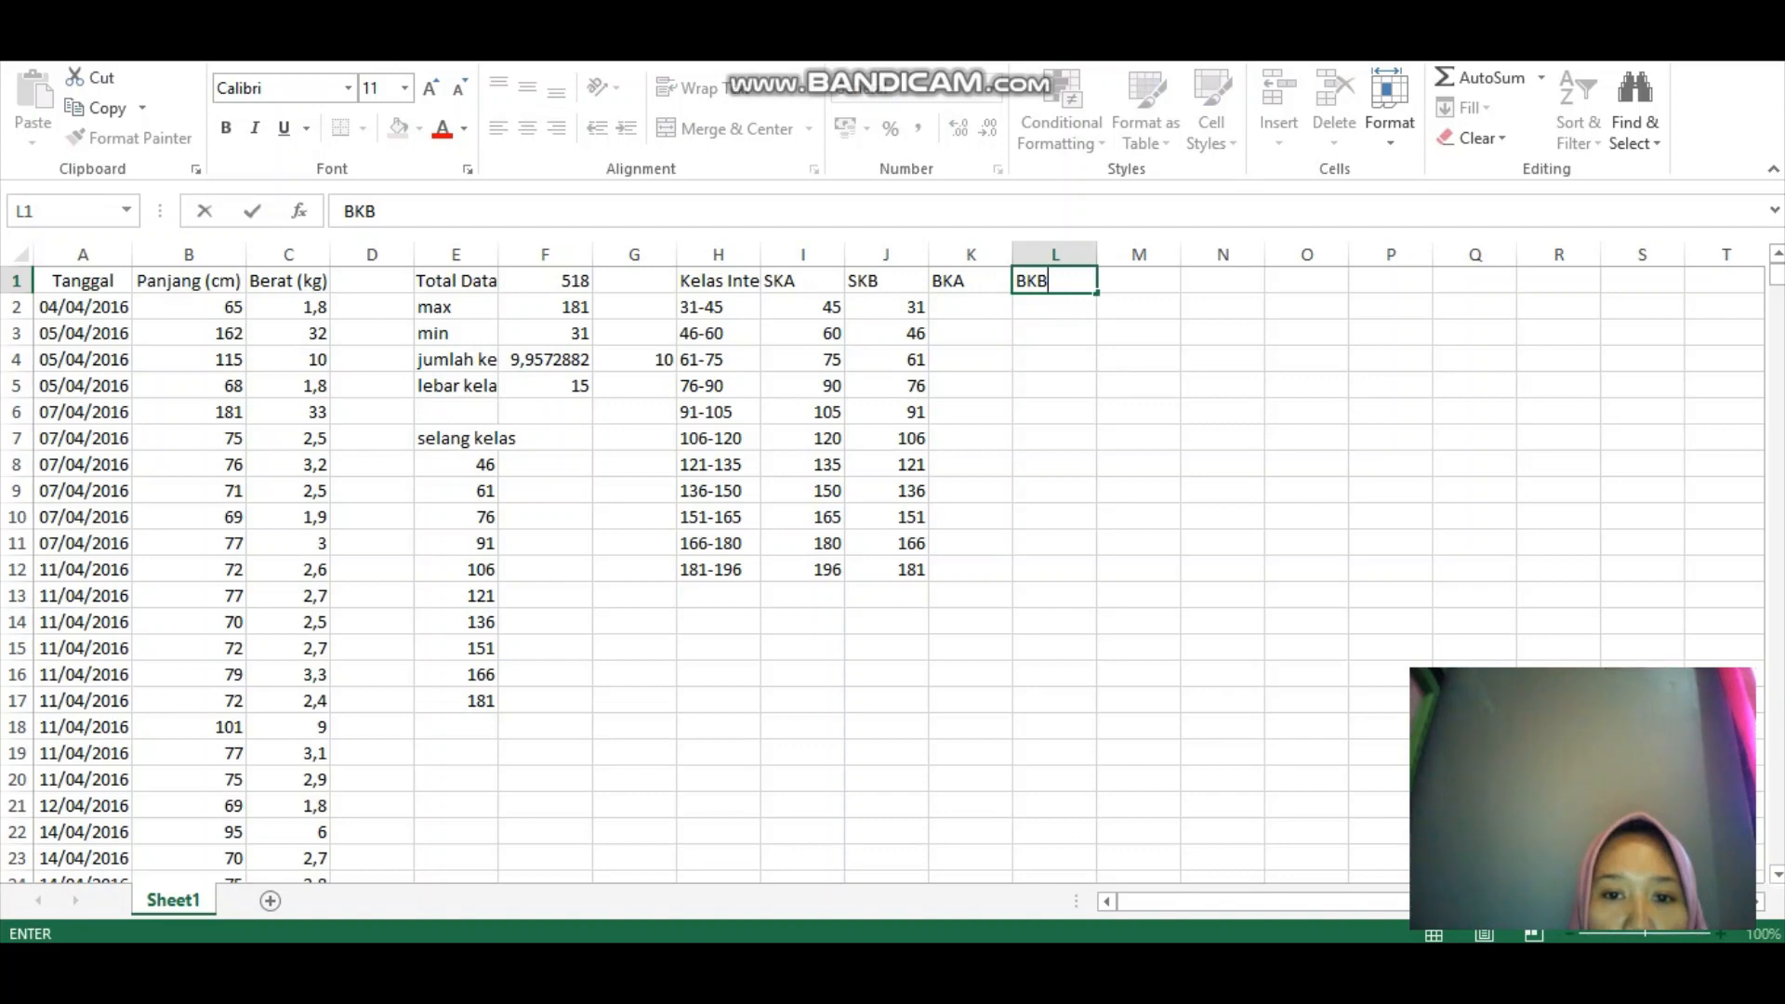
{"action": "key", "text": "Return"}
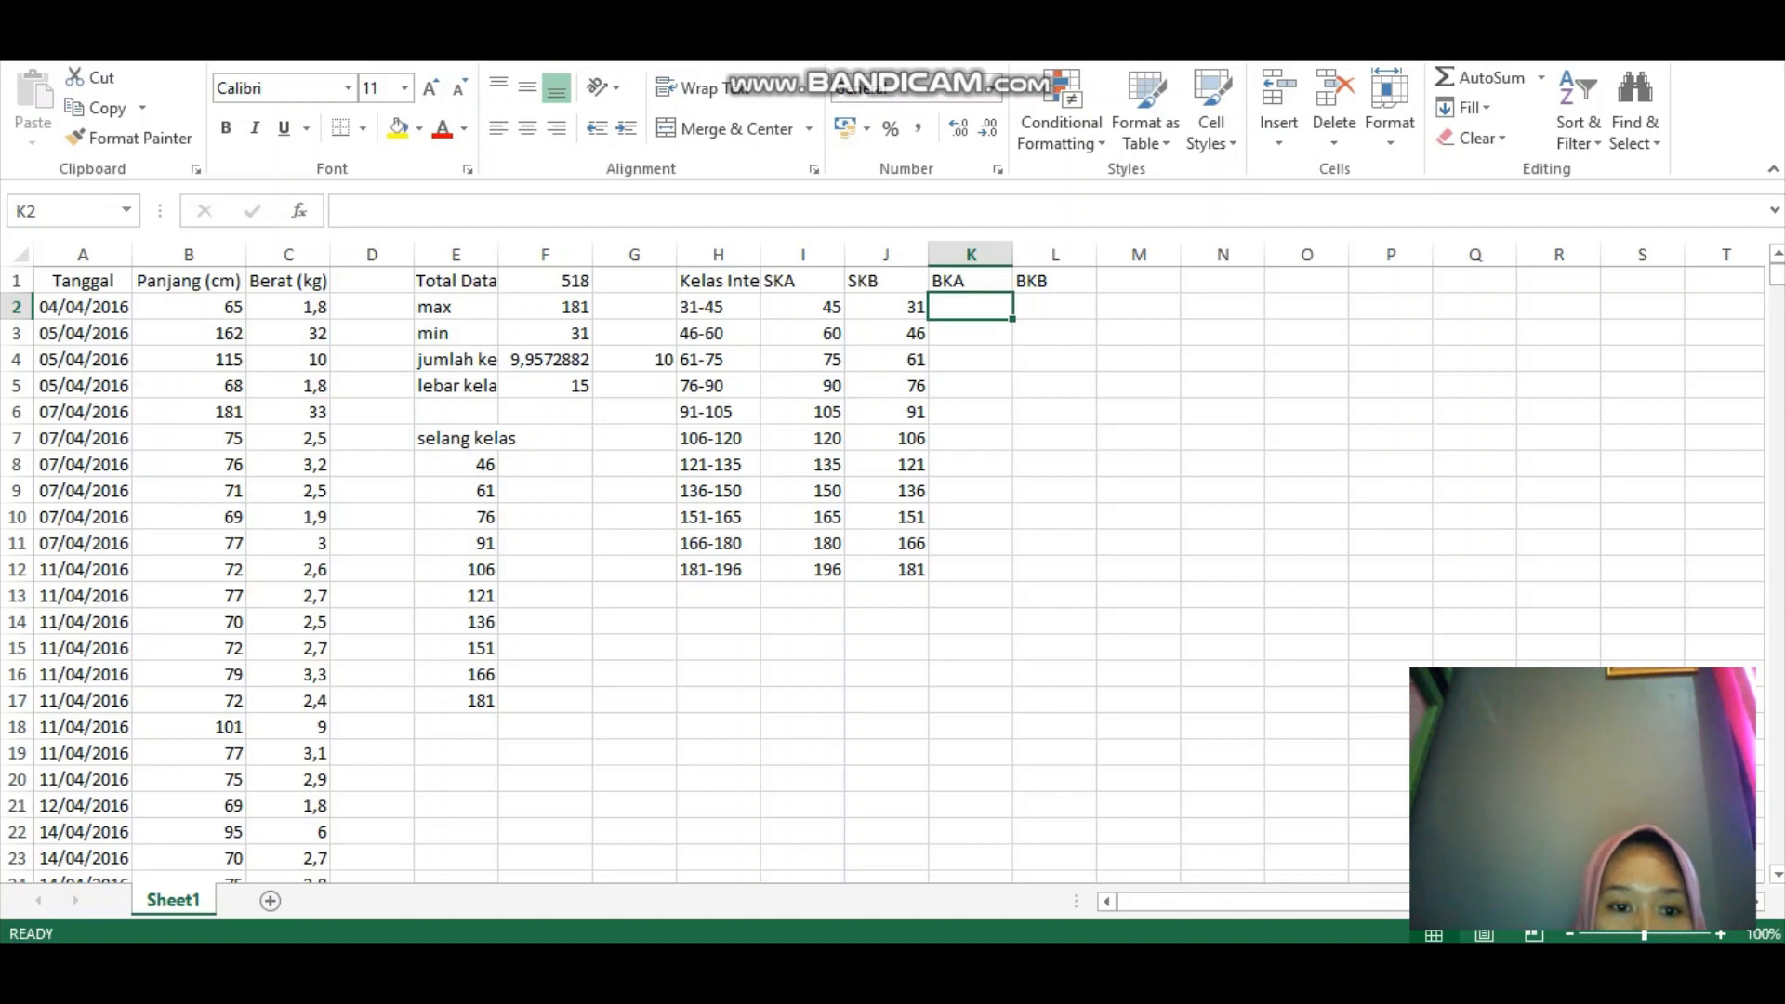
- Enter the boundary correction value 0,5 in F6 below the lebar kelas value
{"action": "left_click", "coordinate": [545, 412]}
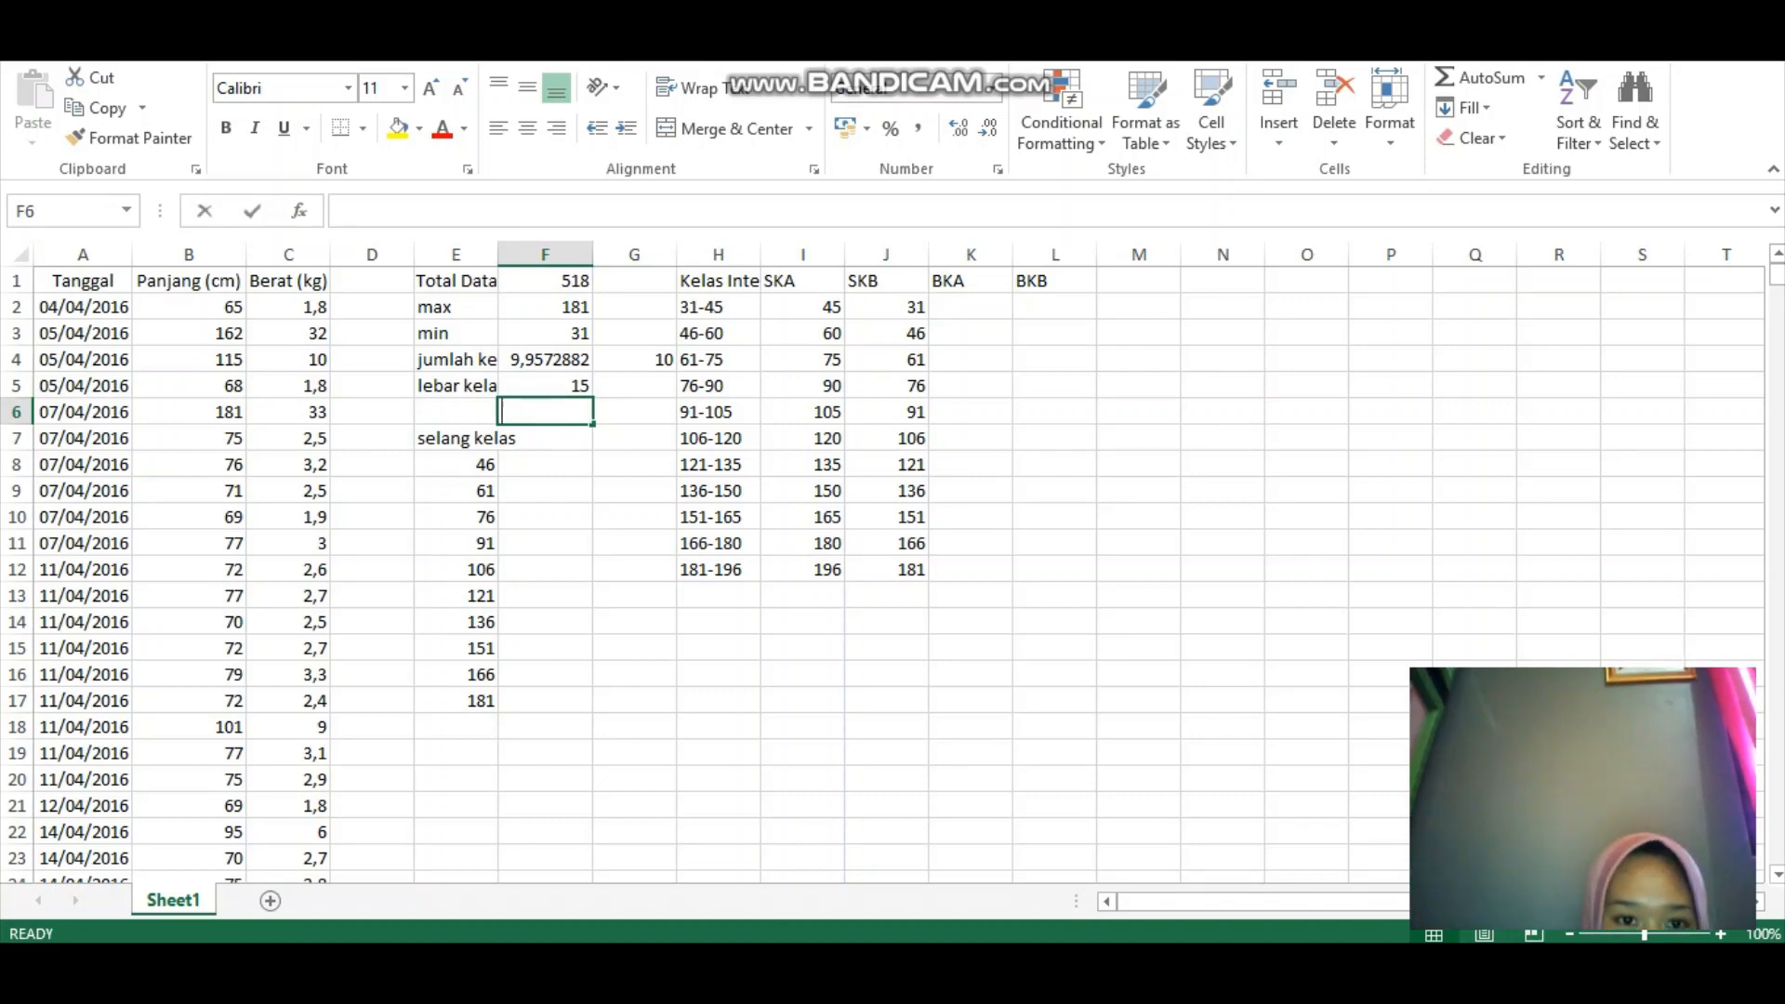
{"action": "type", "text": "0"}
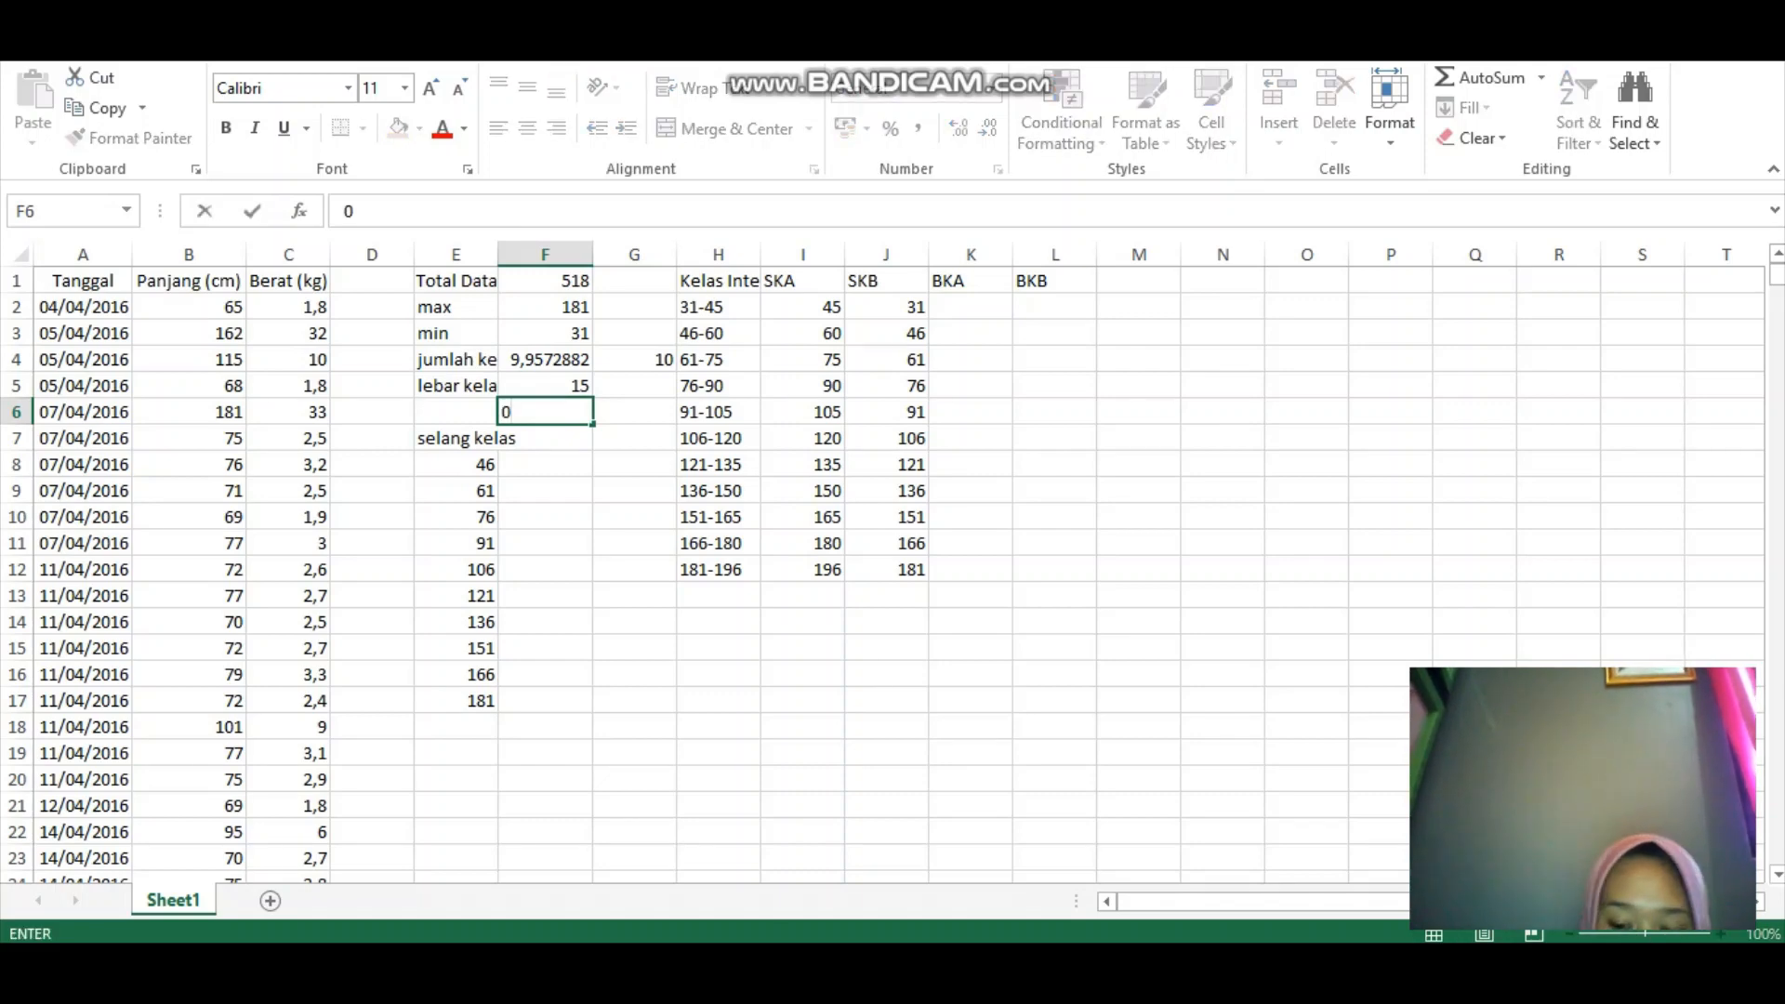
{"action": "type", "text": ",5"}
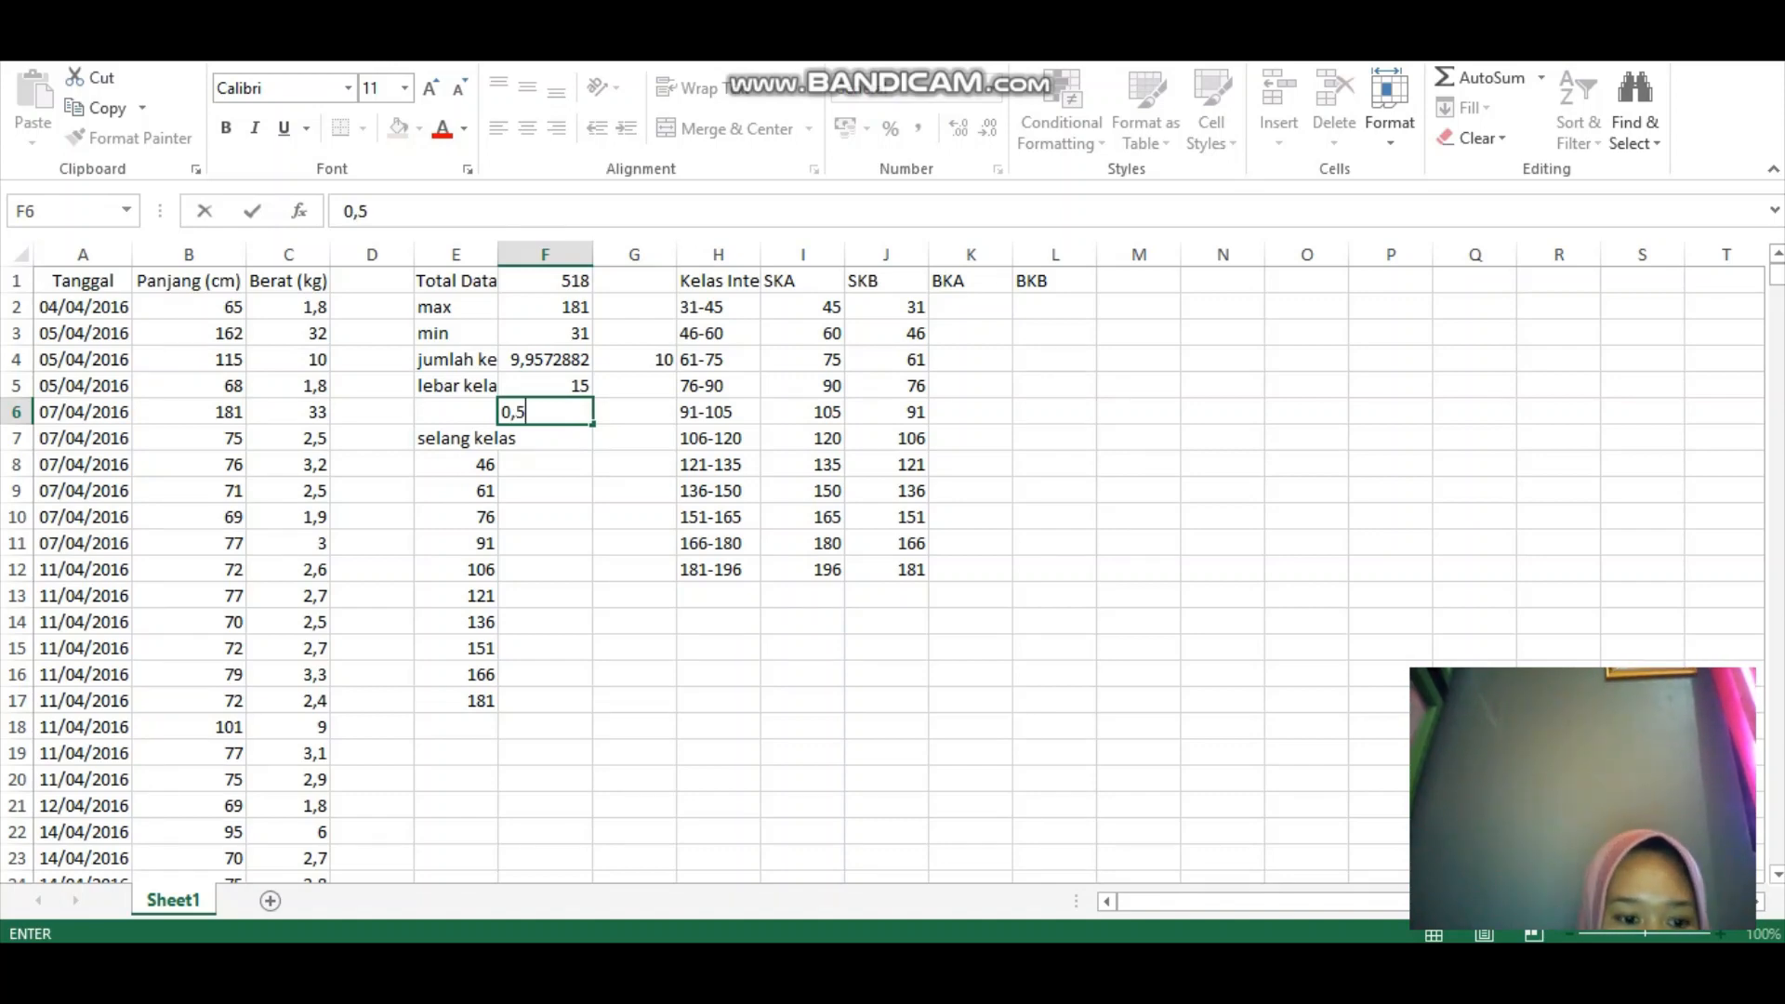
- Calculate the first BKA value in K2 with the formula =I2-F6
{"action": "left_click", "coordinate": [970, 307]}
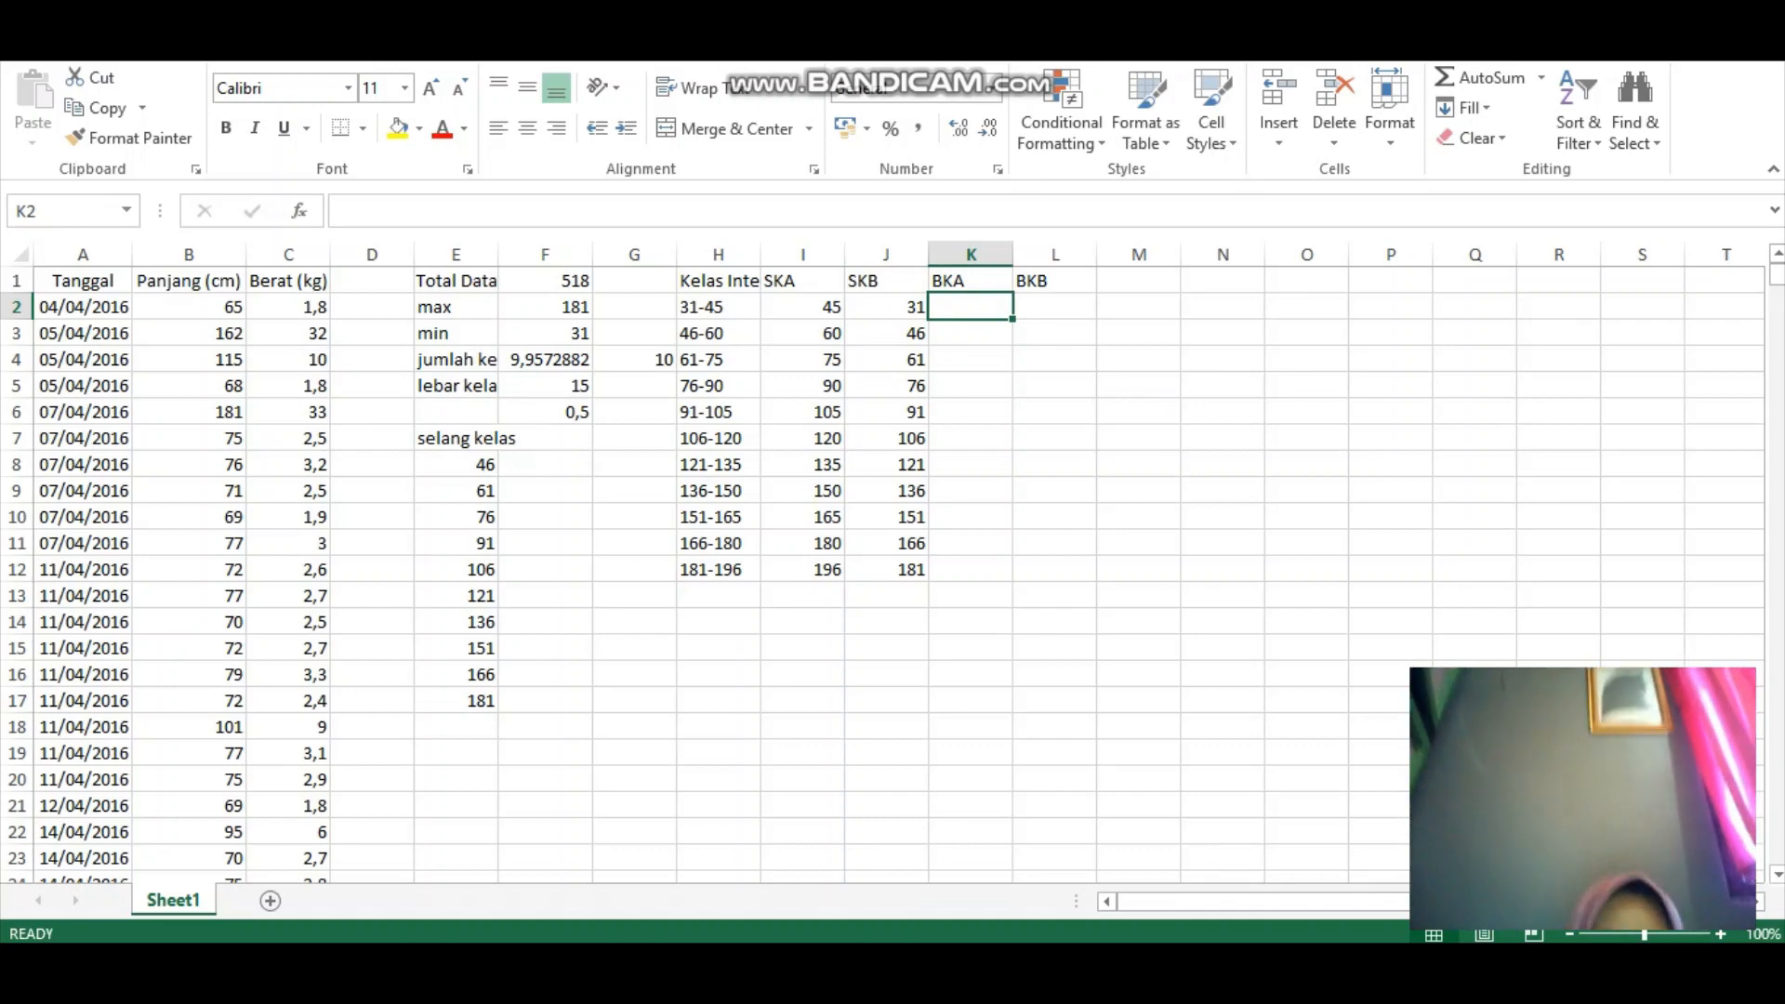
{"action": "type", "text": "-"}
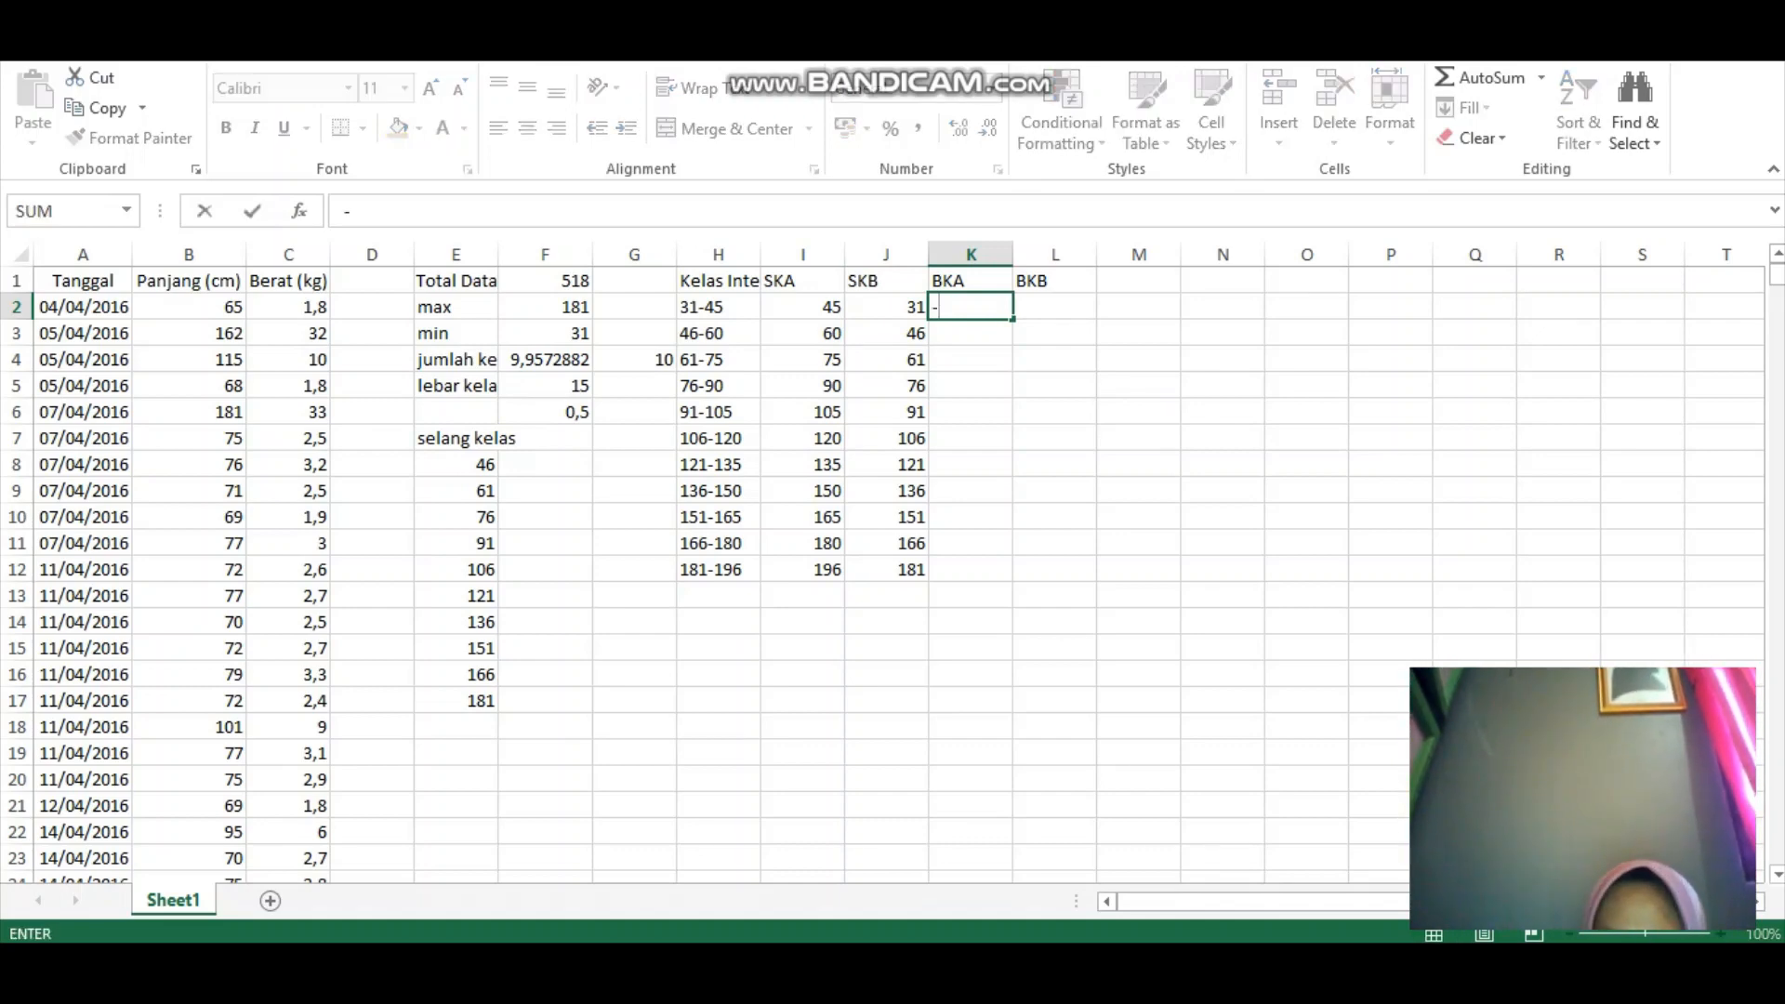
{"action": "key", "text": "BackSpace"}
{"action": "type", "text": "="}
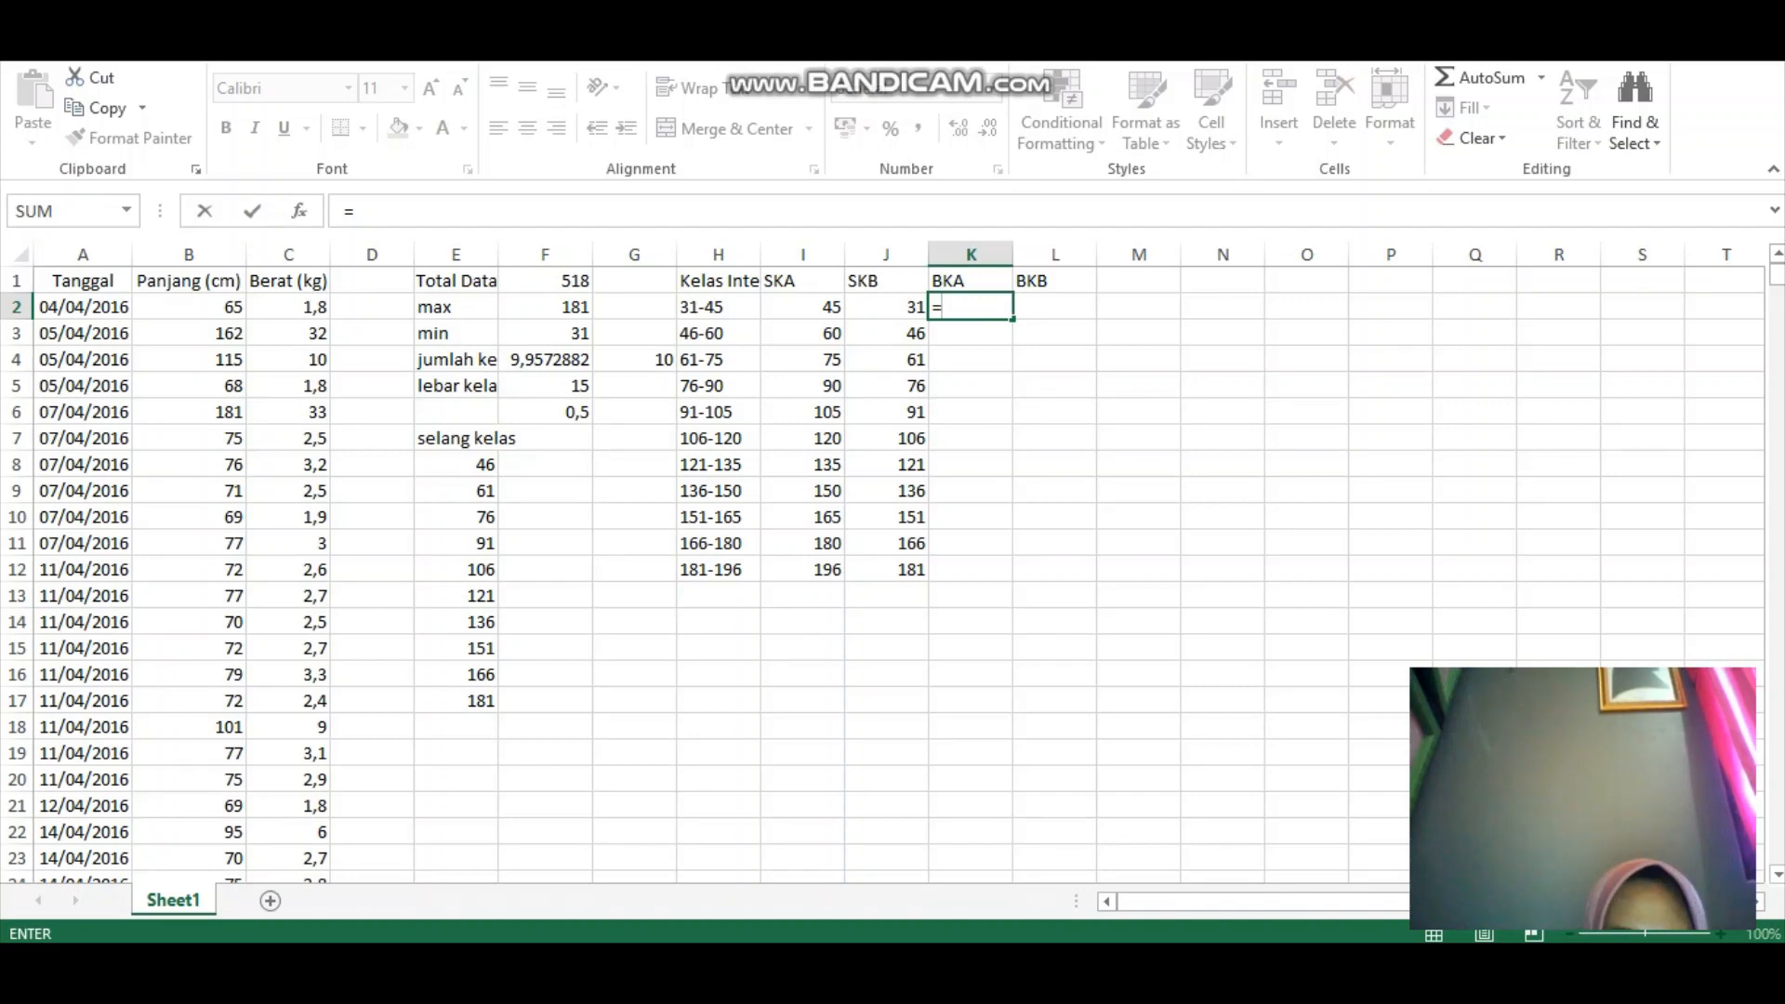
{"action": "left_click", "coordinate": [802, 307]}
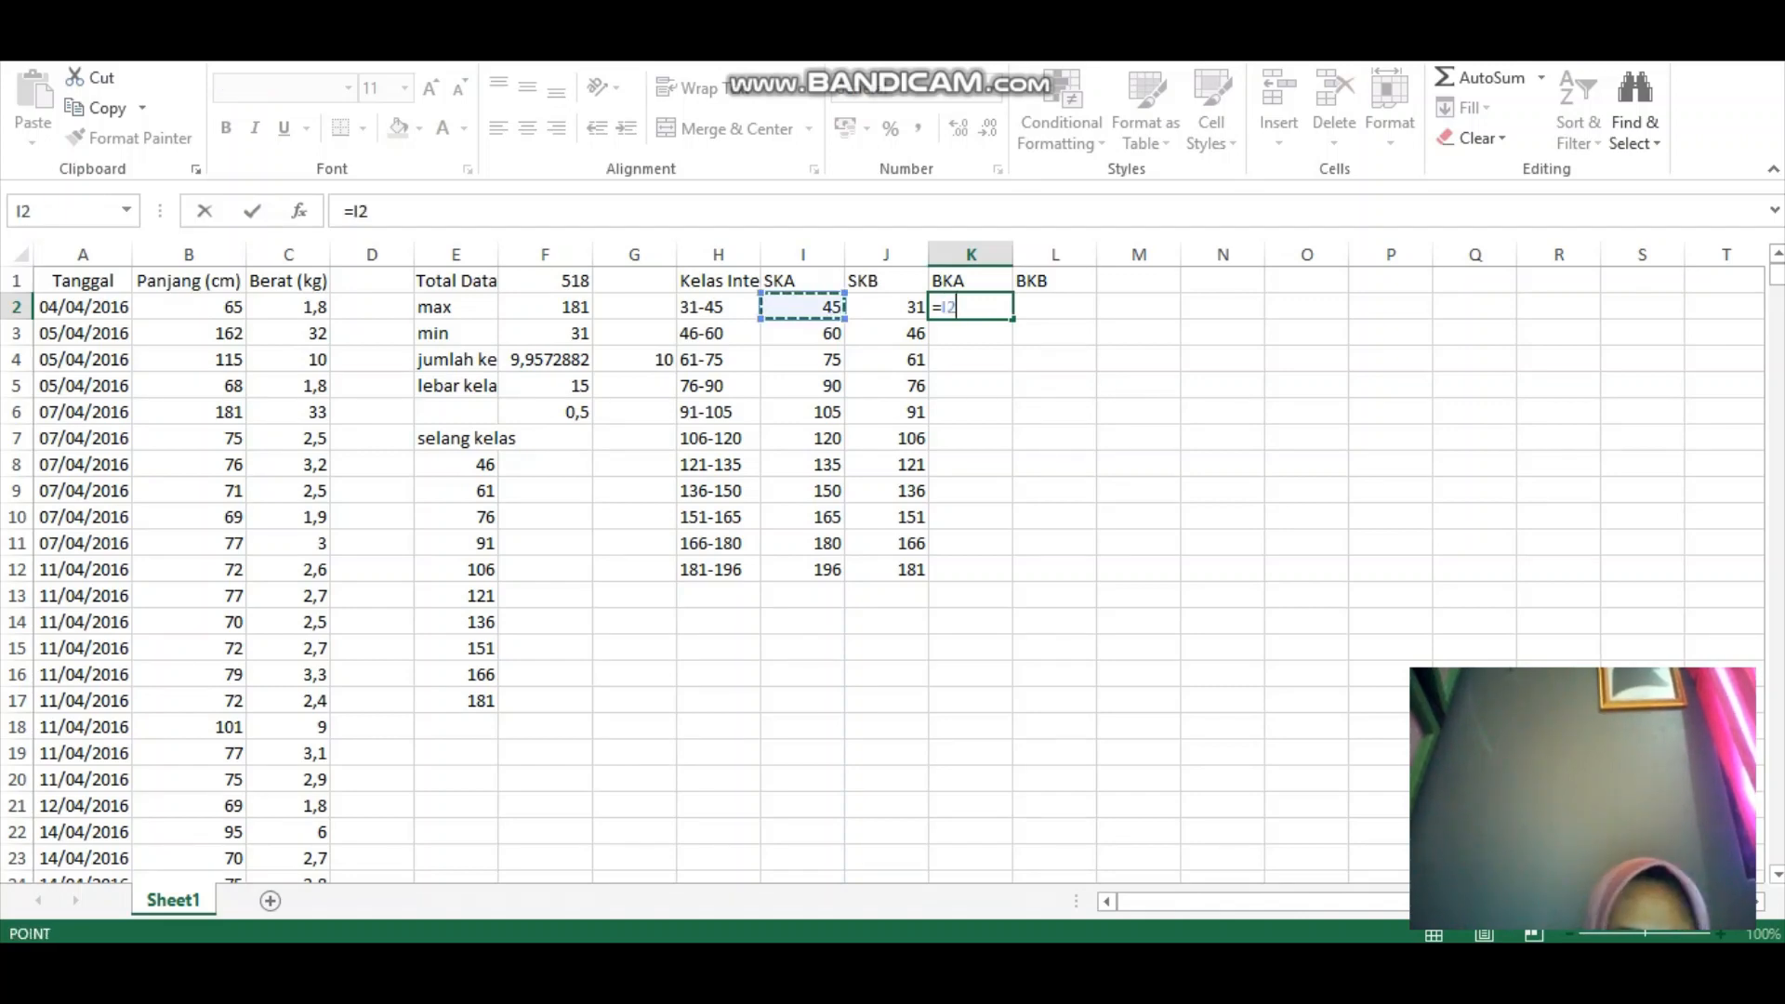
{"action": "type", "text": "-"}
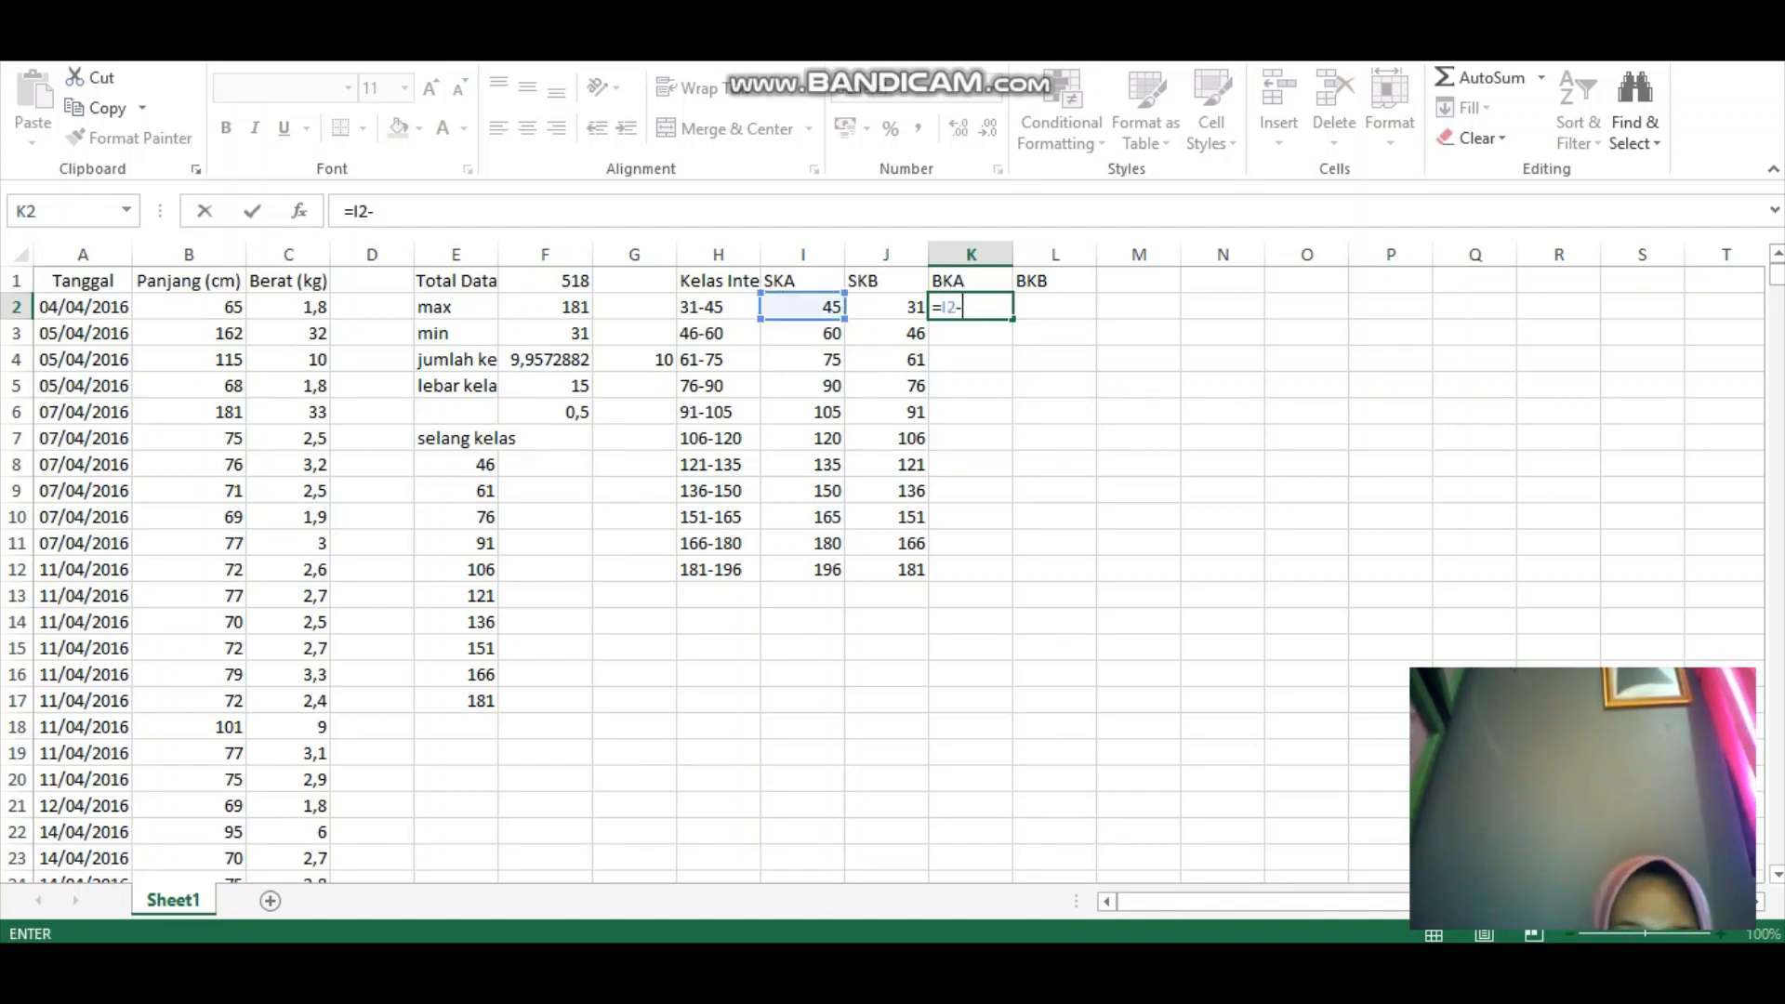
{"action": "left_click", "coordinate": [576, 412]}
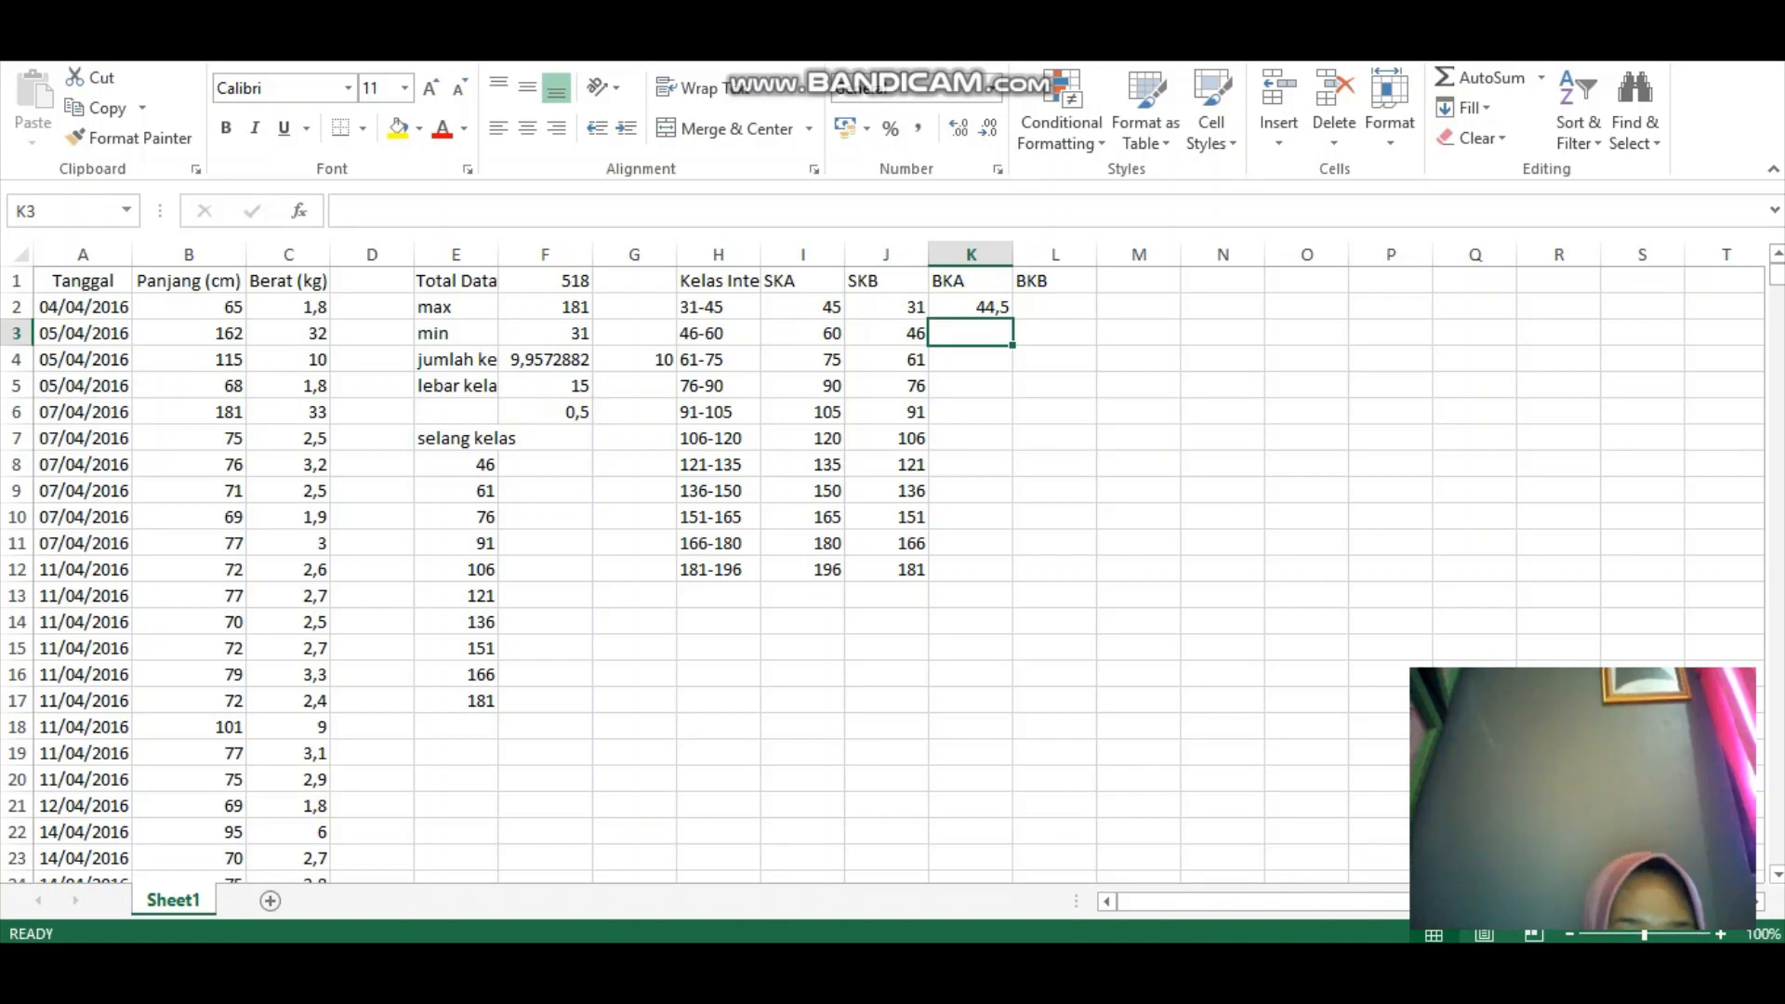
- Fill the BKA formula from K2 down to K12 and check the copied cell references
{"action": "left_click", "coordinate": [971, 307]}
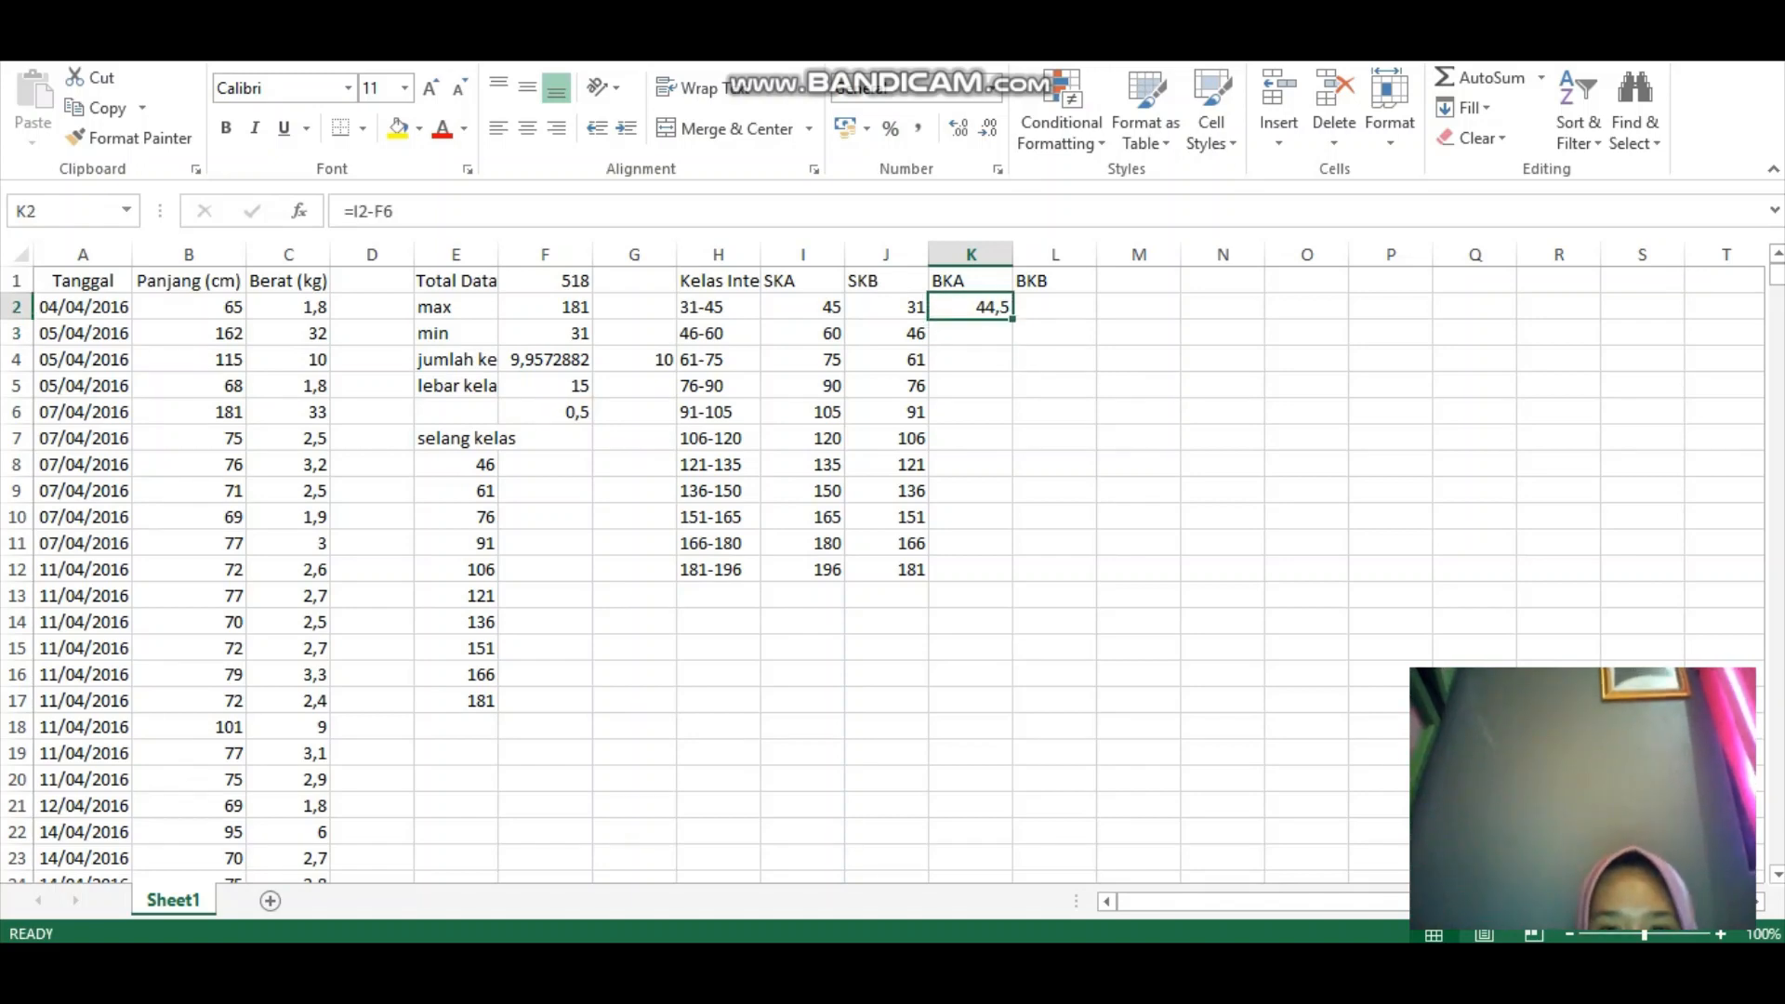
{"action": "left_click_drag", "start_coordinate": [1012, 319], "coordinate": [1013, 576]}
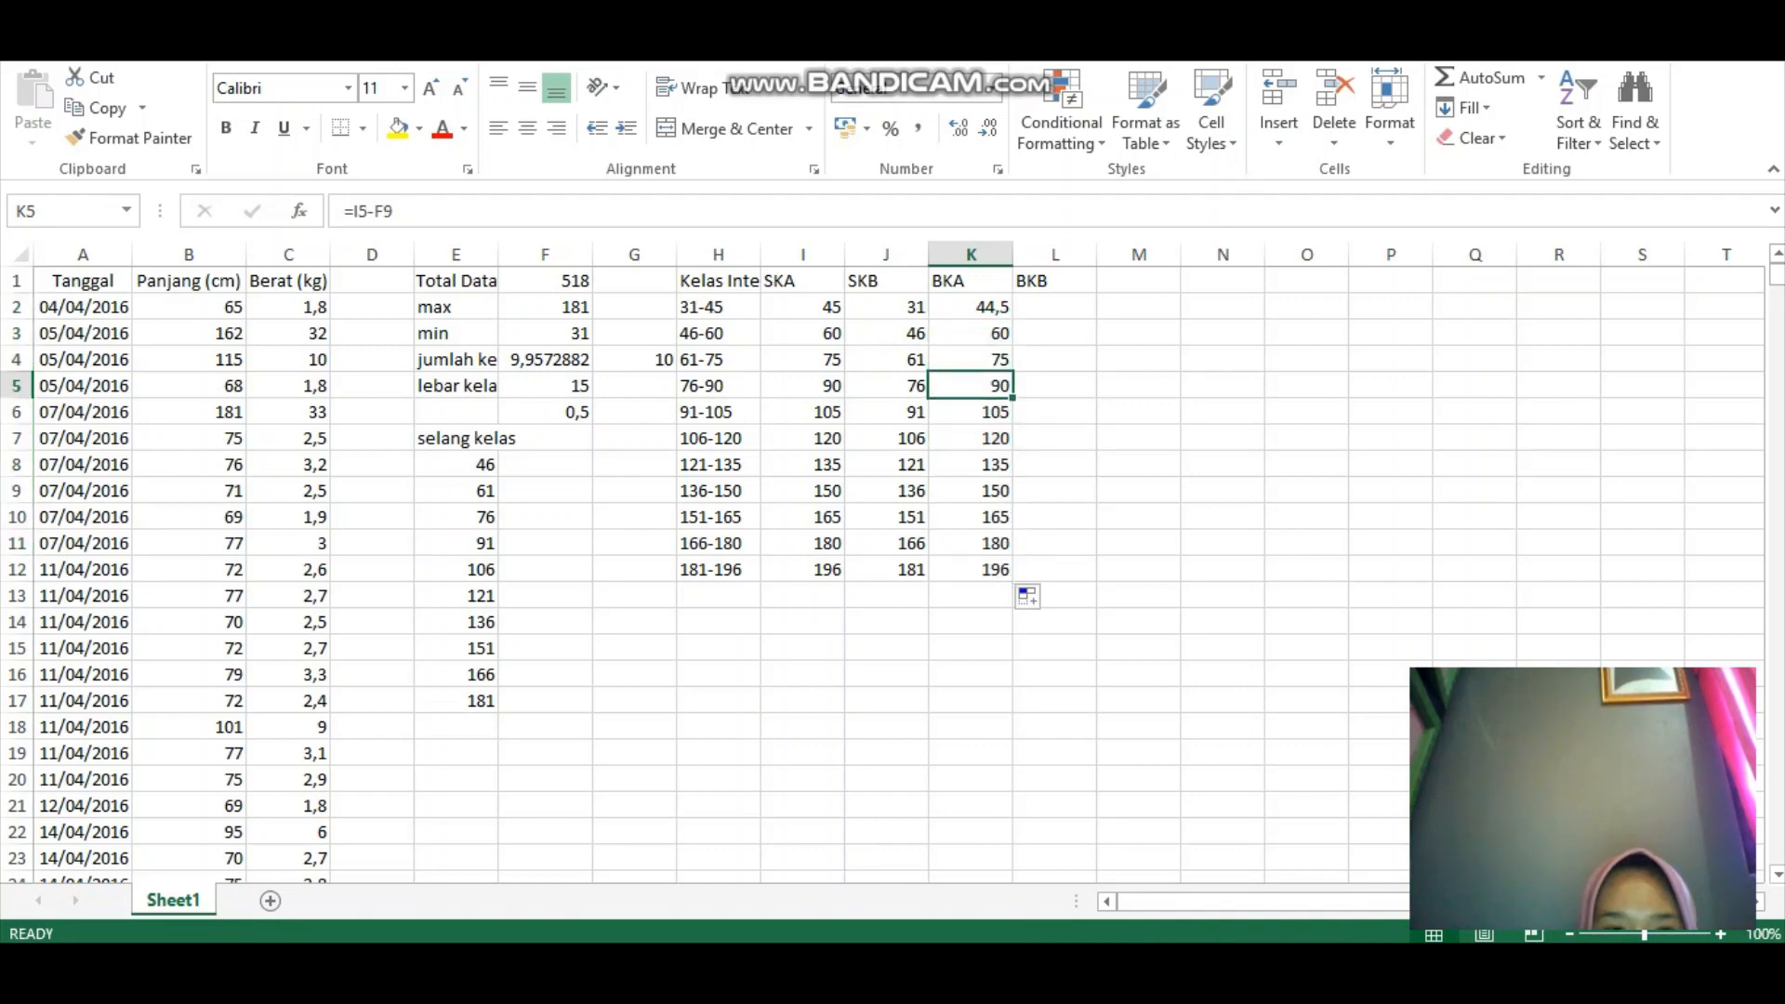
{"action": "left_click", "coordinate": [970, 307]}
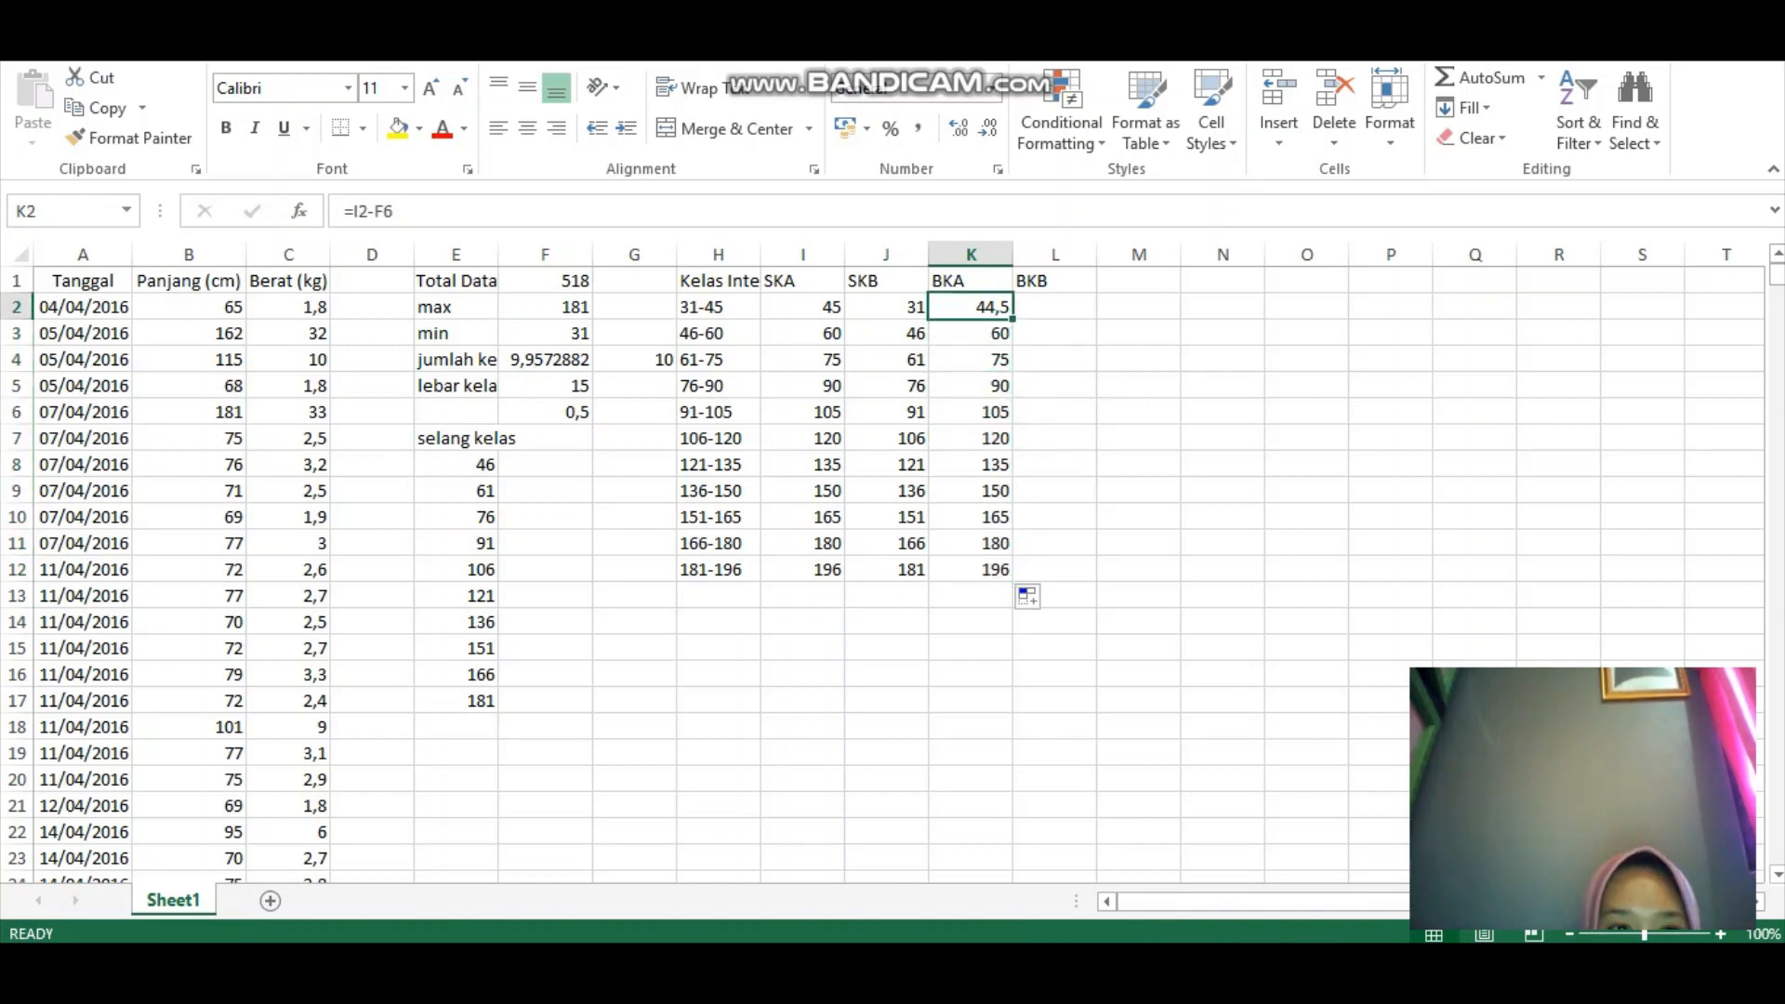
- Correct the BKA formulas from K3 down to K12 so each subtracts F6 from its SKA value, such as =I7-F6 in K7
{"action": "left_click", "coordinate": [971, 332]}
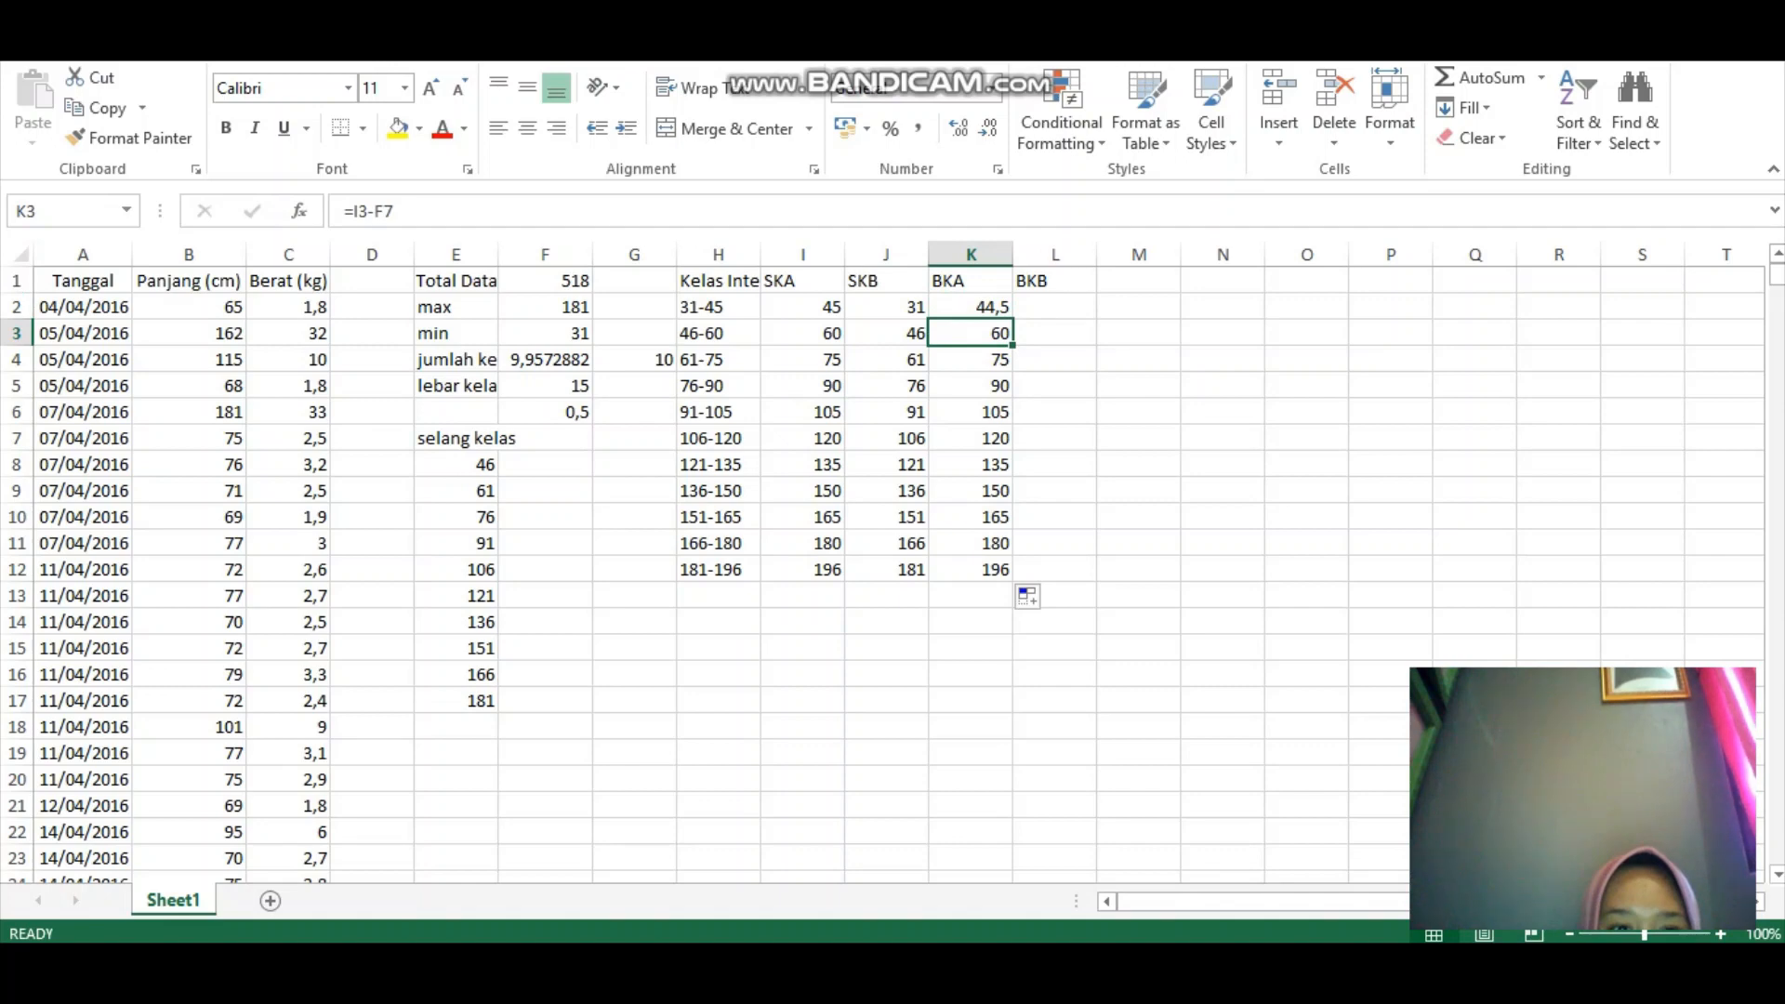
{"action": "left_click", "coordinate": [971, 360]}
{"action": "left_click", "coordinate": [970, 307]}
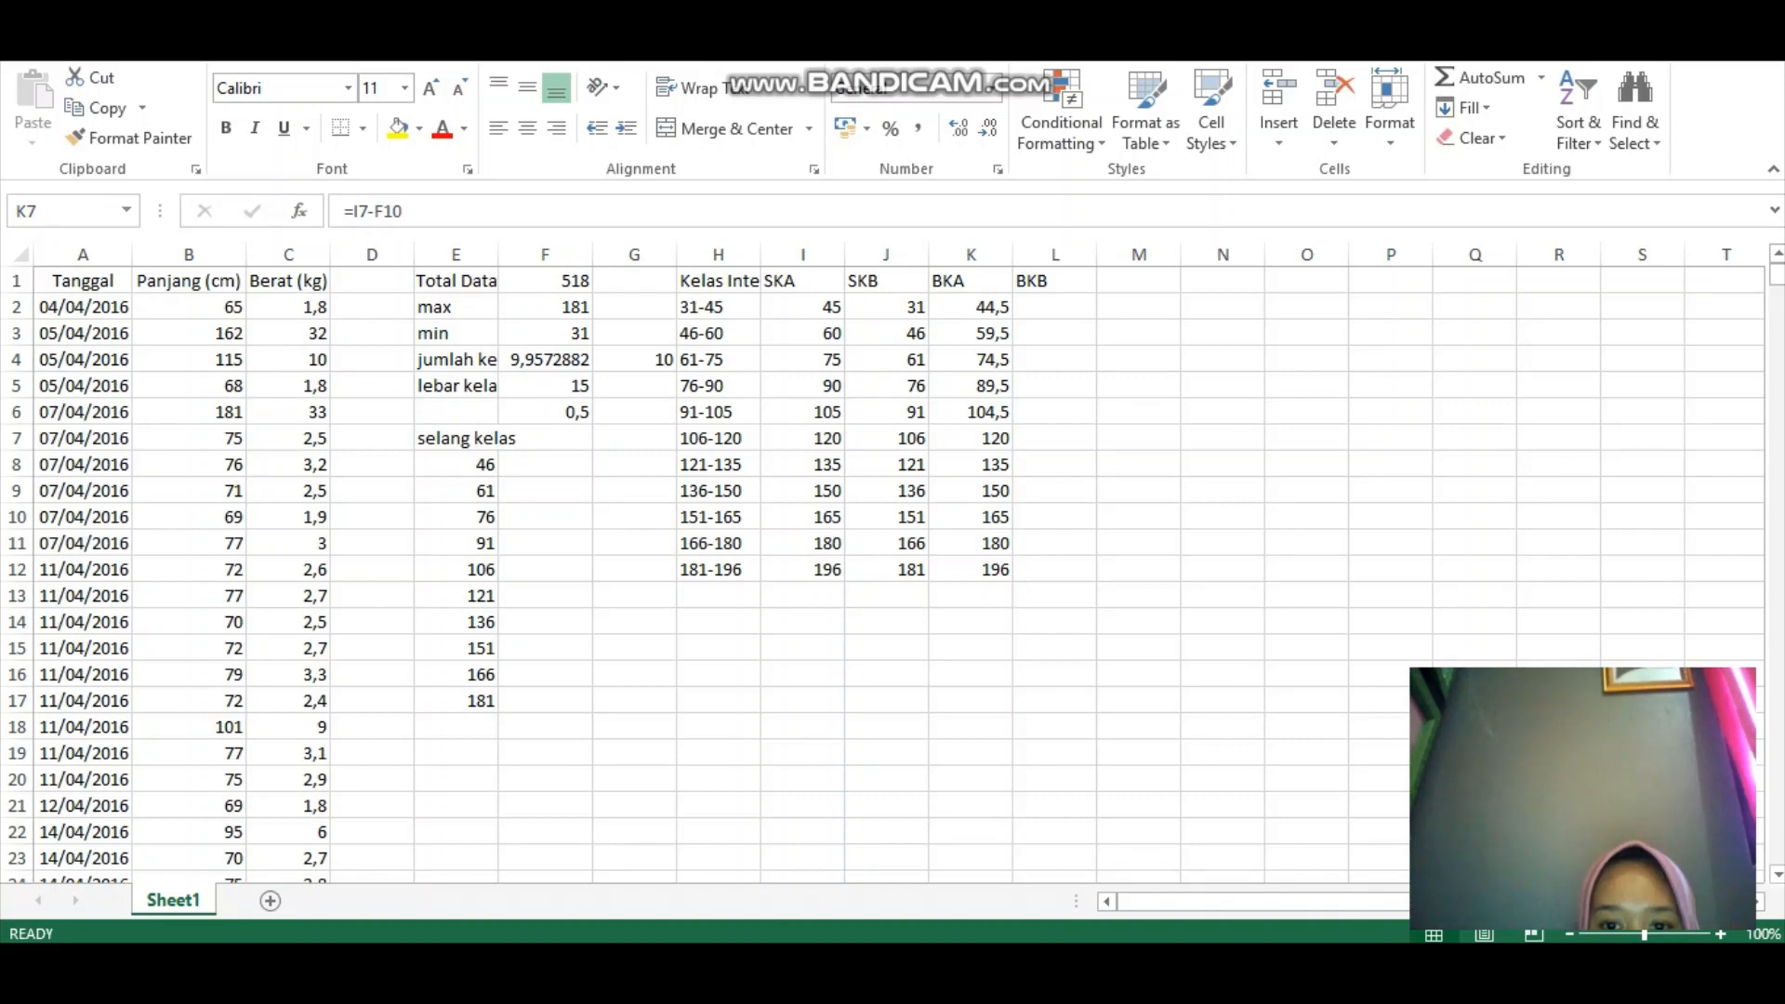
{"action": "key", "text": "F2"}
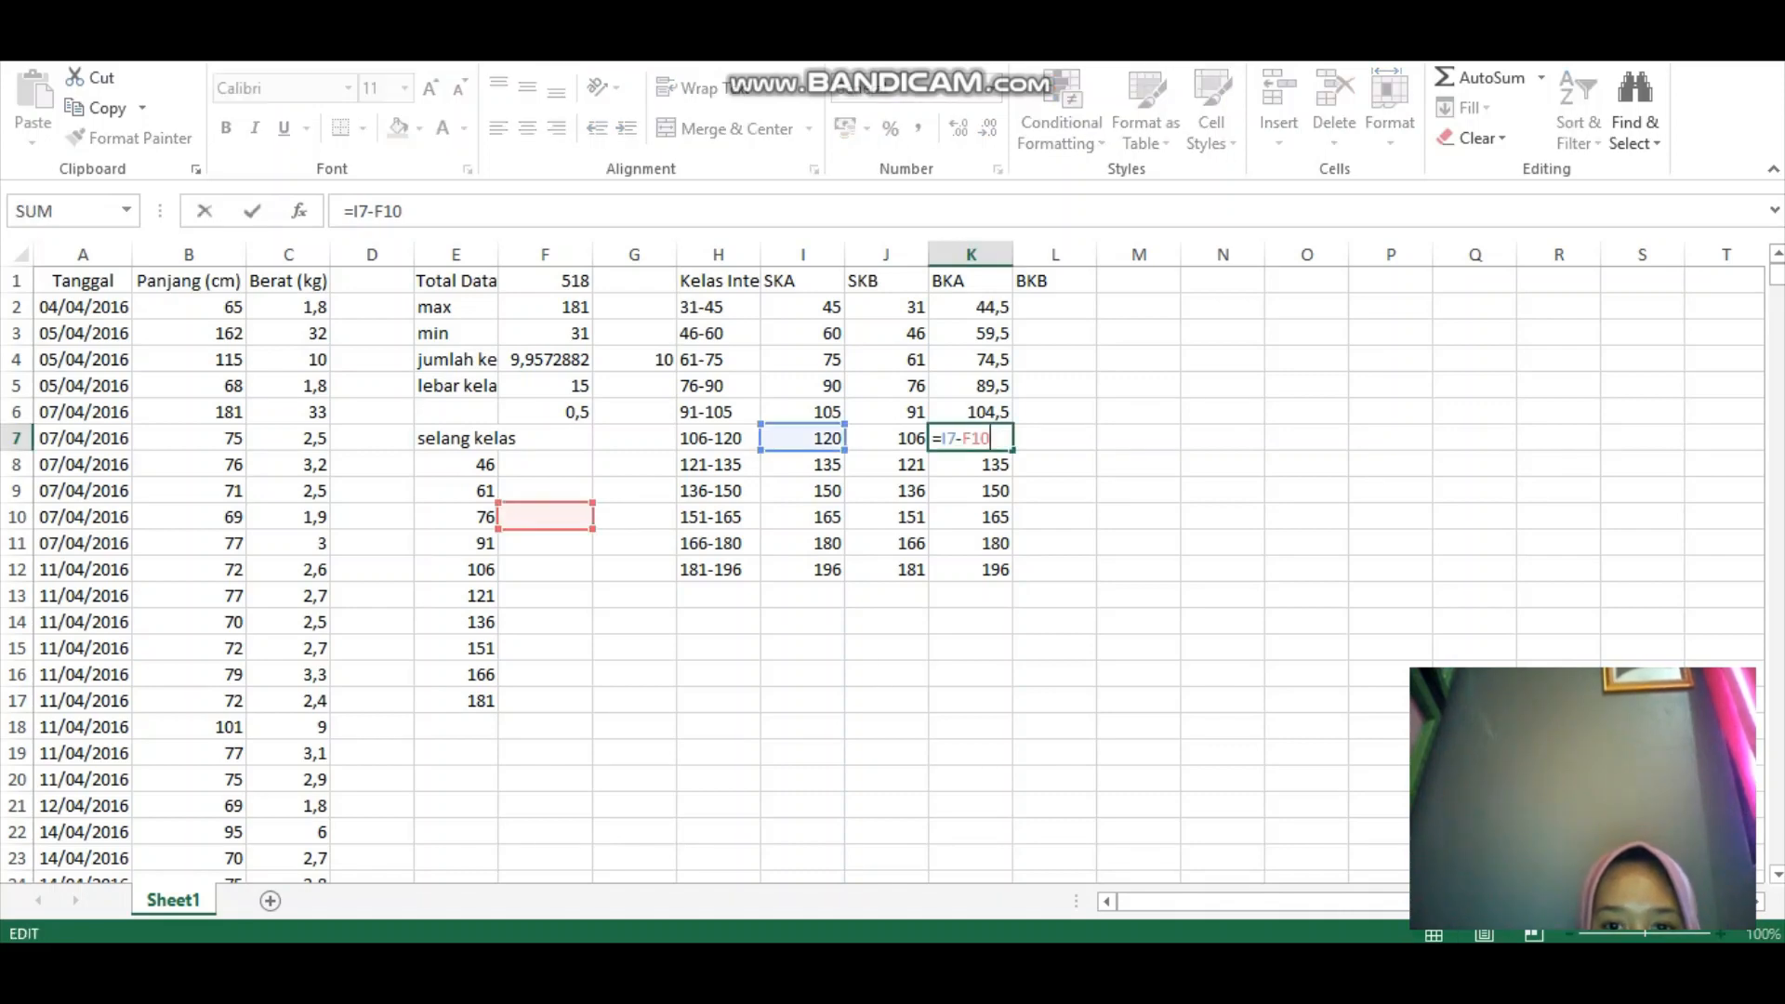
{"action": "key", "text": "BackSpace"}
{"action": "key", "text": "BackSpace"}
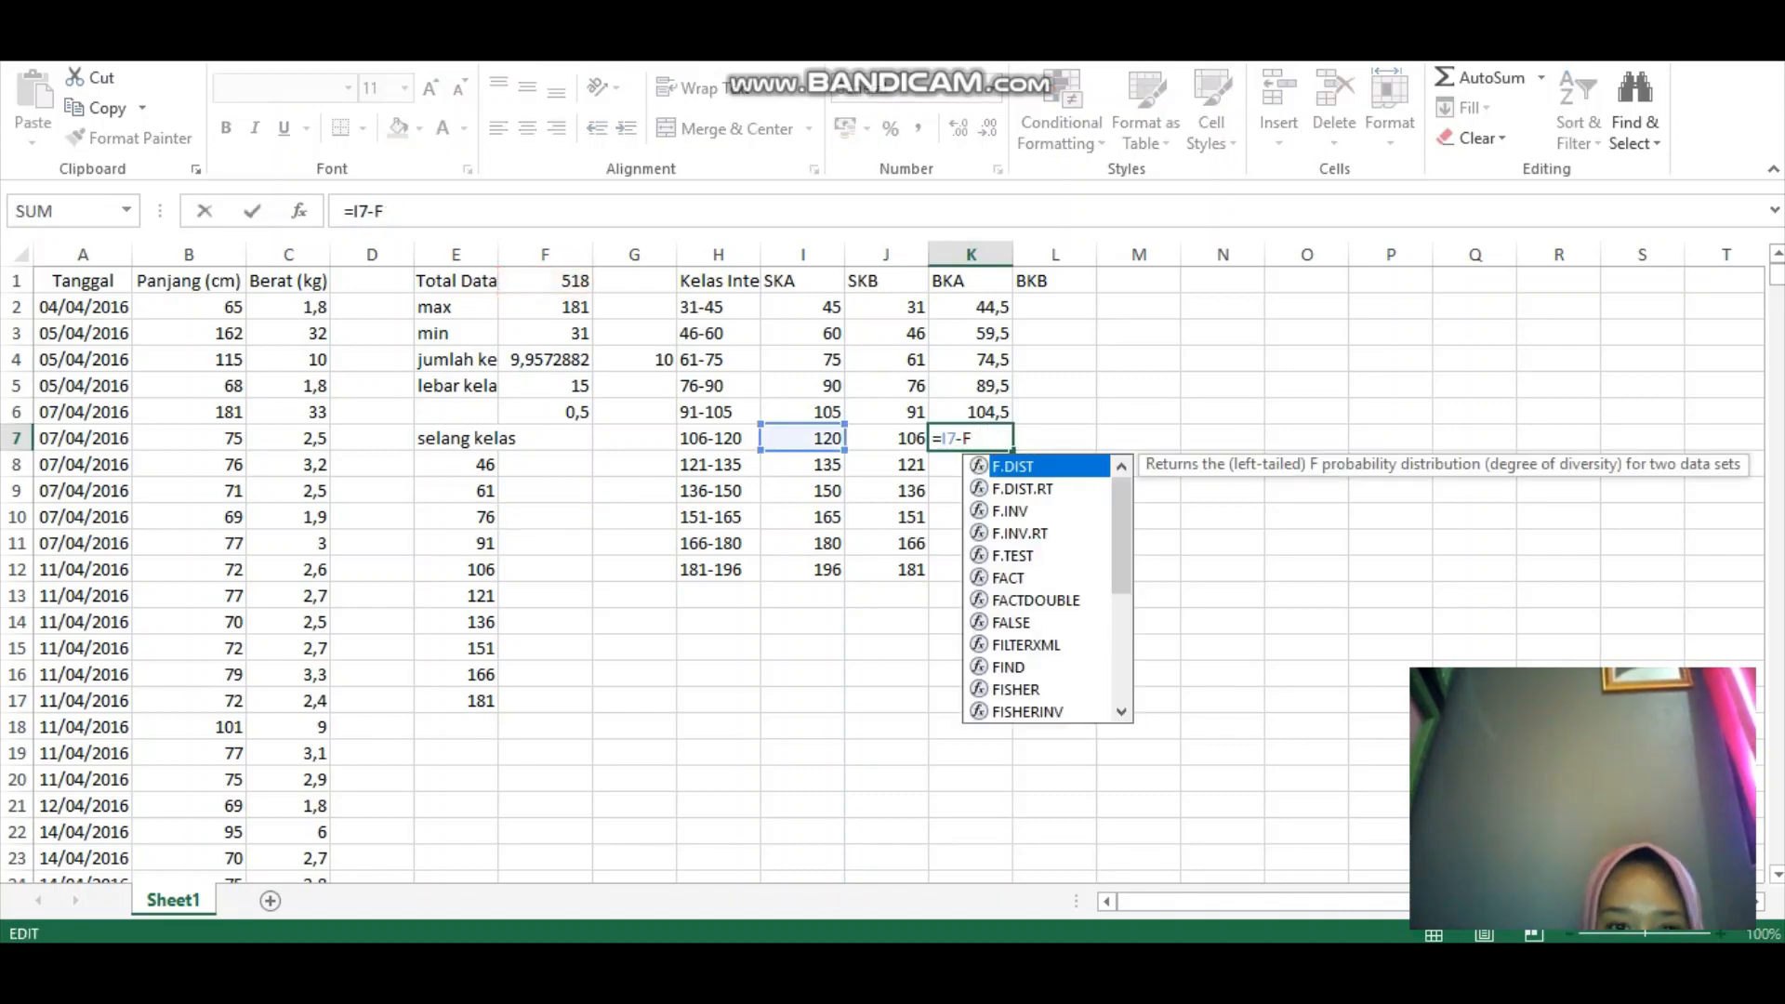
{"action": "left_click", "coordinate": [545, 359]}
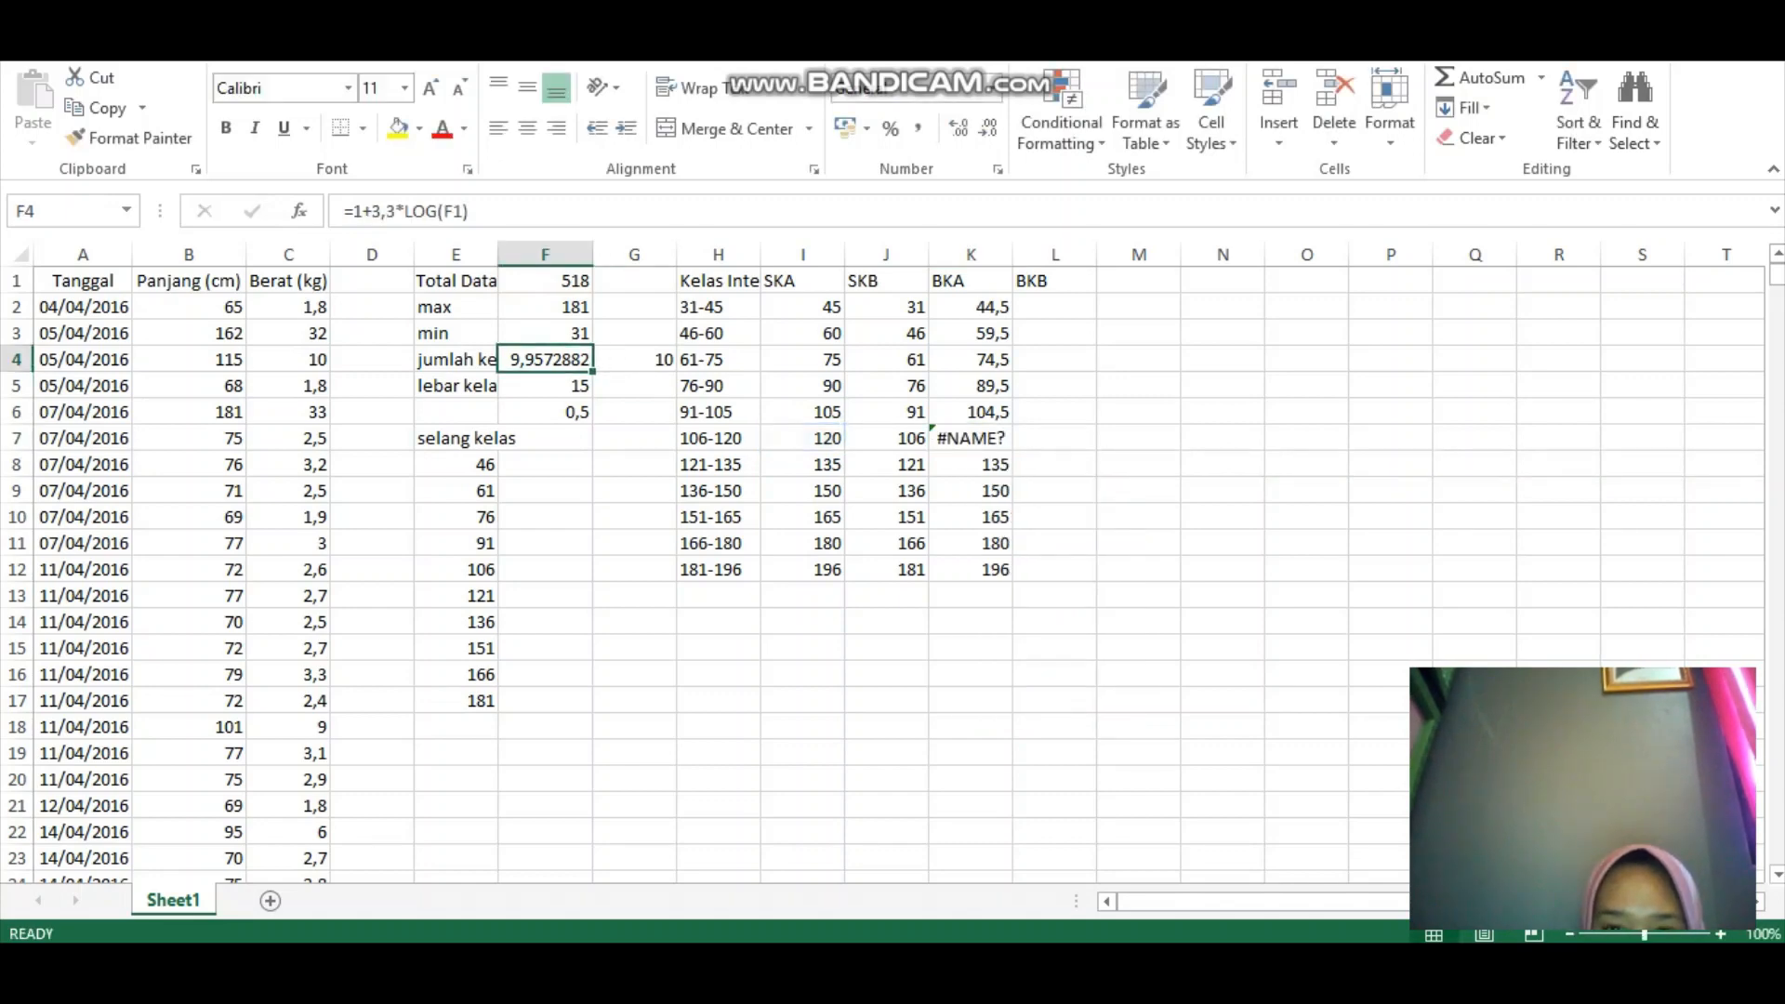
{"action": "double_click", "coordinate": [975, 438]}
{"action": "key", "text": "BackSpace"}
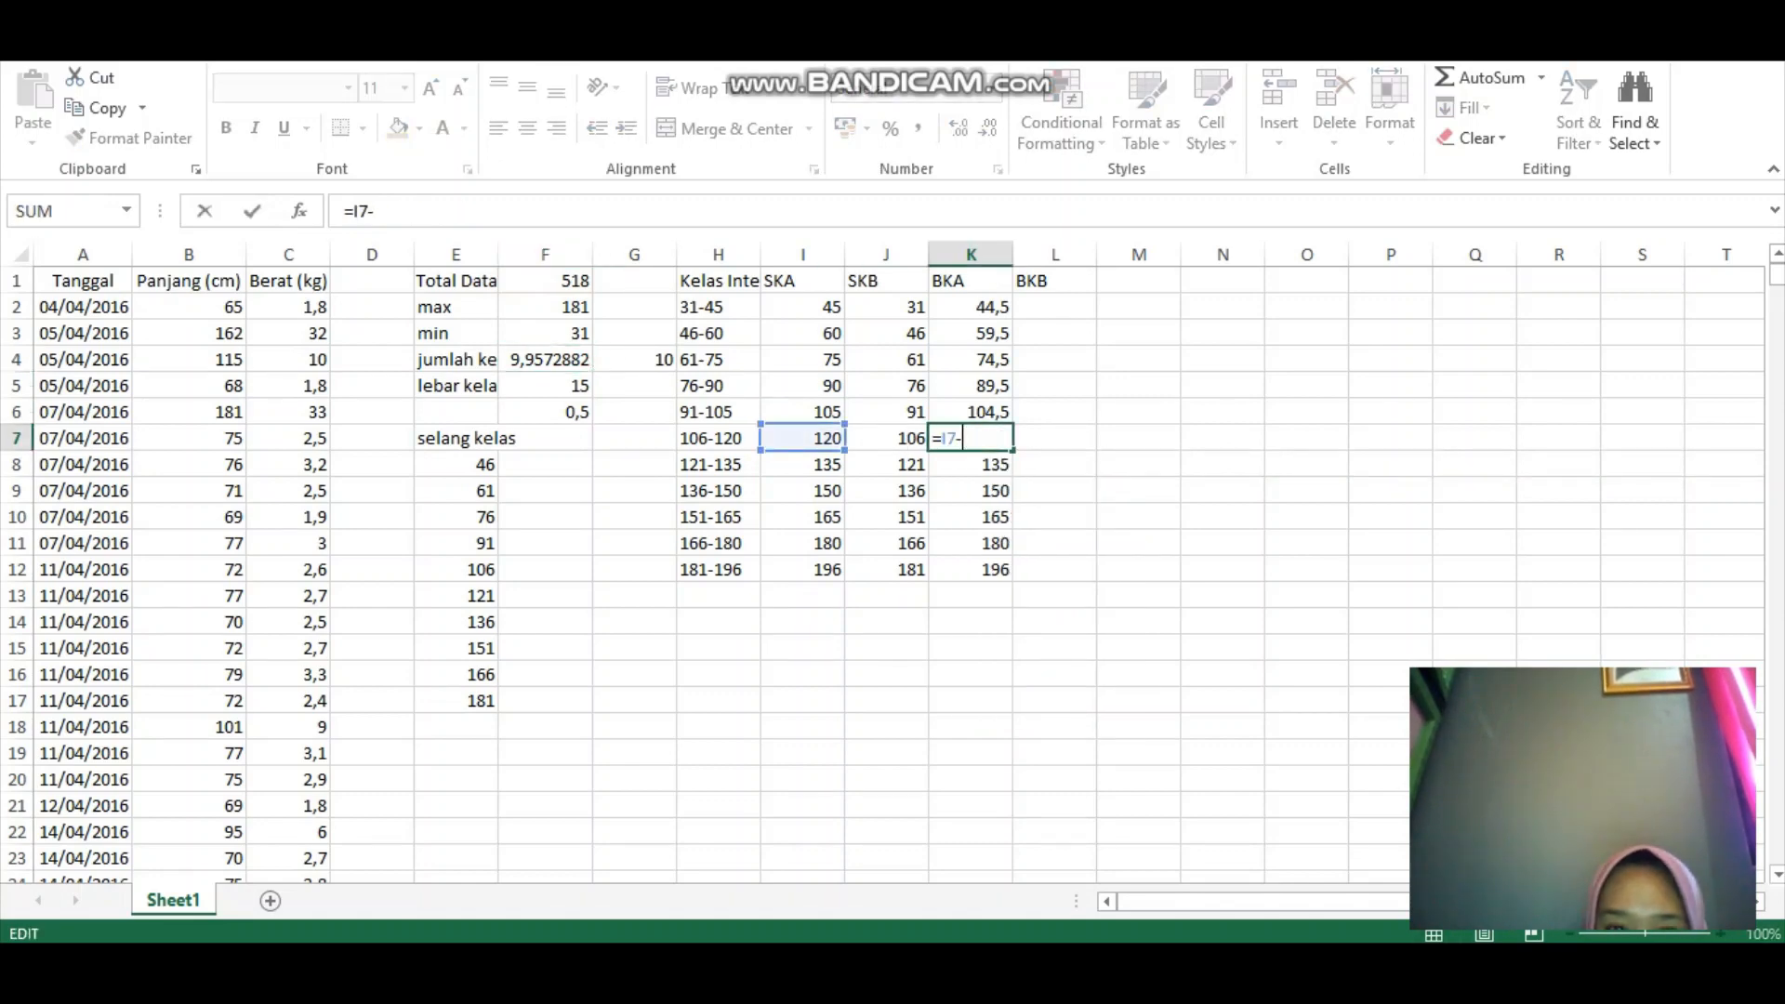
{"action": "left_click", "coordinate": [558, 412]}
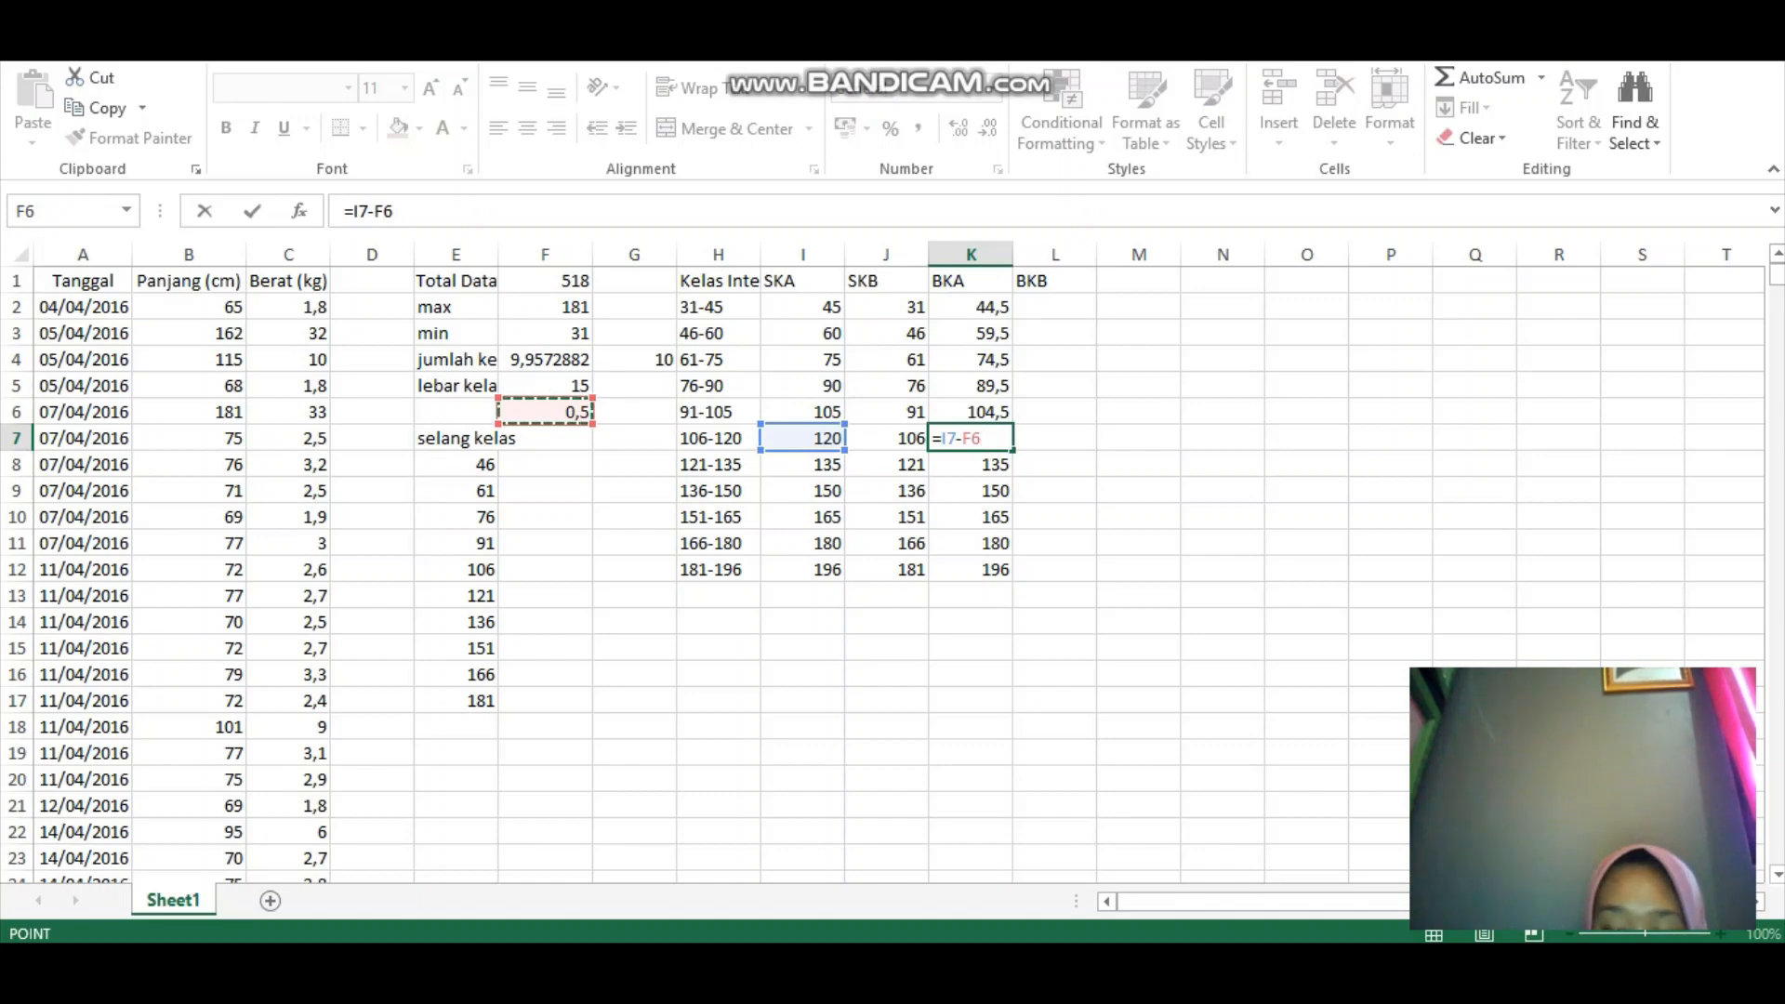
{"action": "key", "text": "Return"}
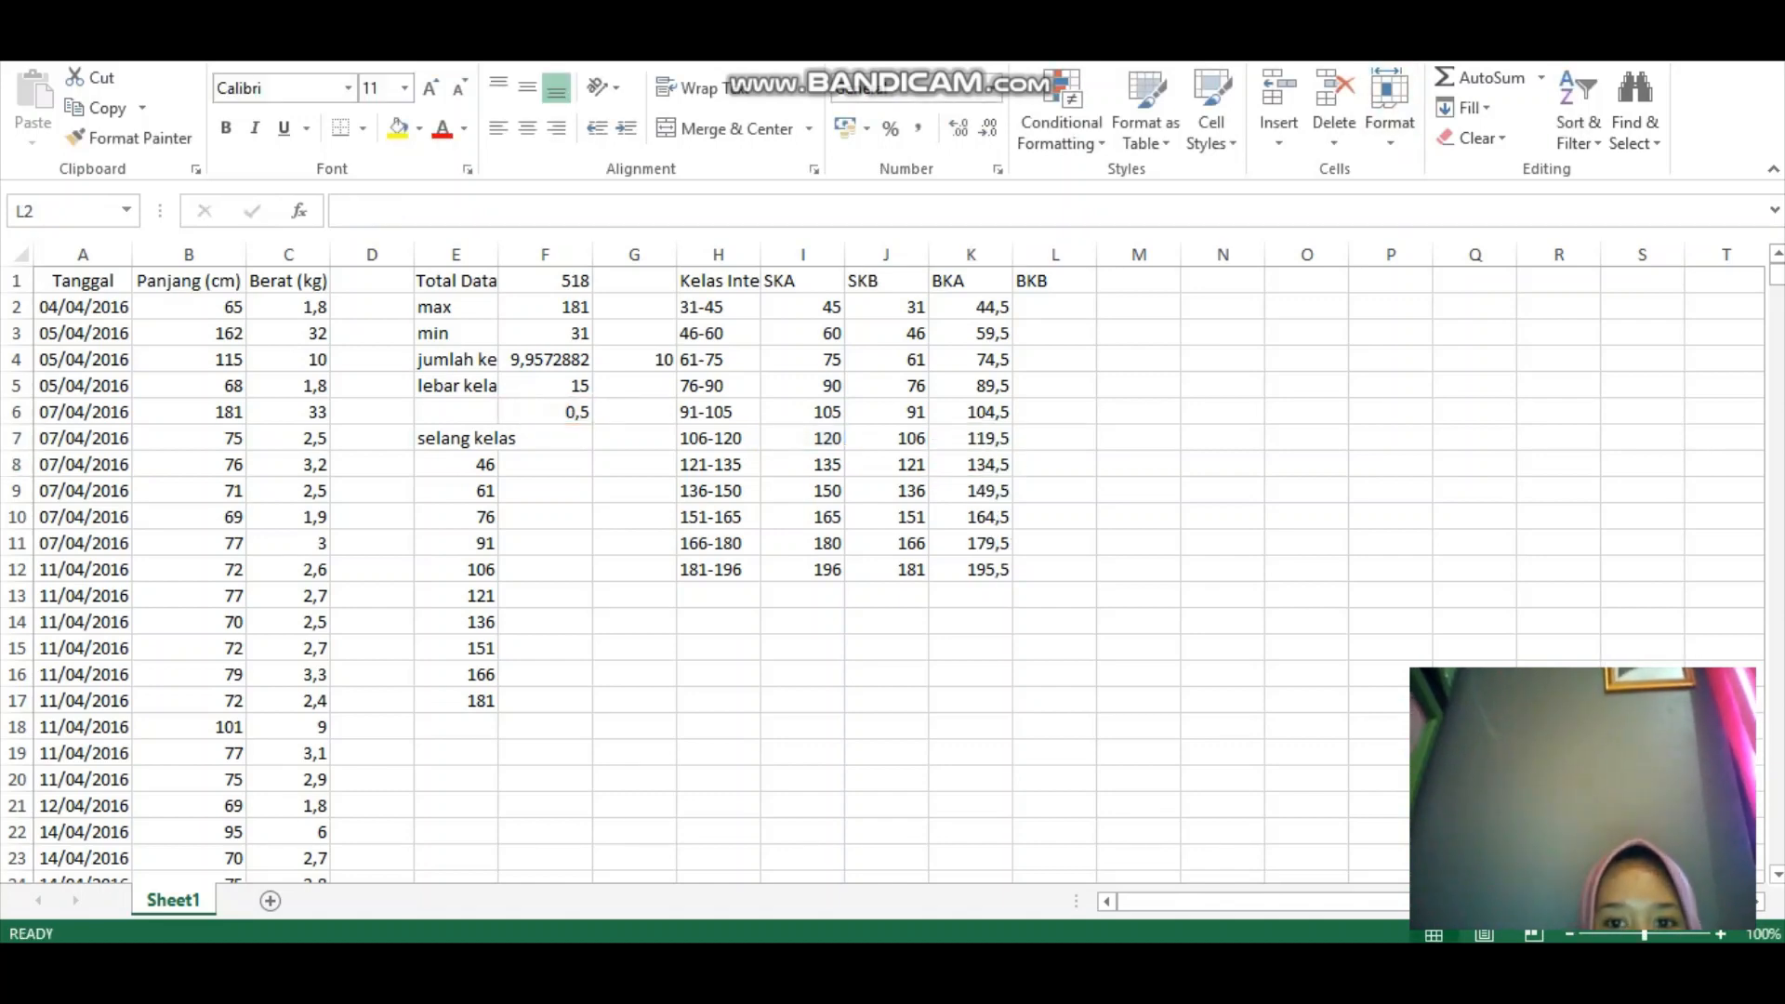
- Calculate the first BKB value in L2 with the formula =J2-F6
{"action": "left_click", "coordinate": [1054, 307]}
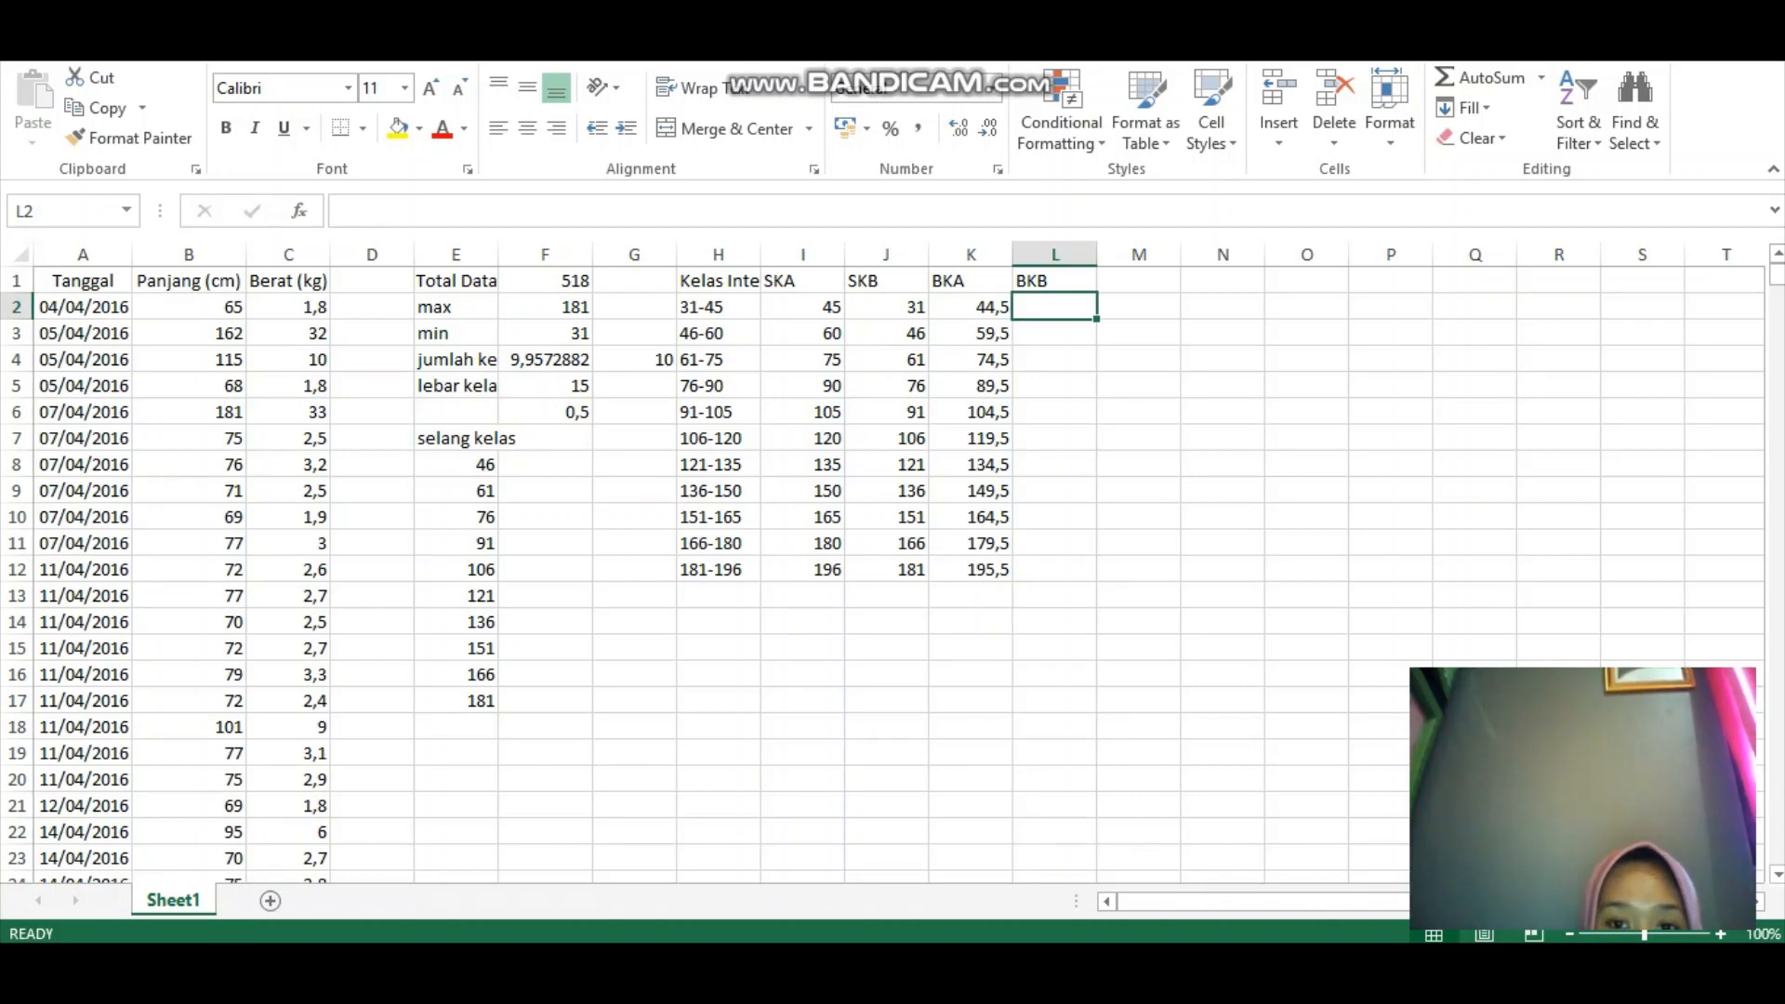
{"action": "type", "text": "="}
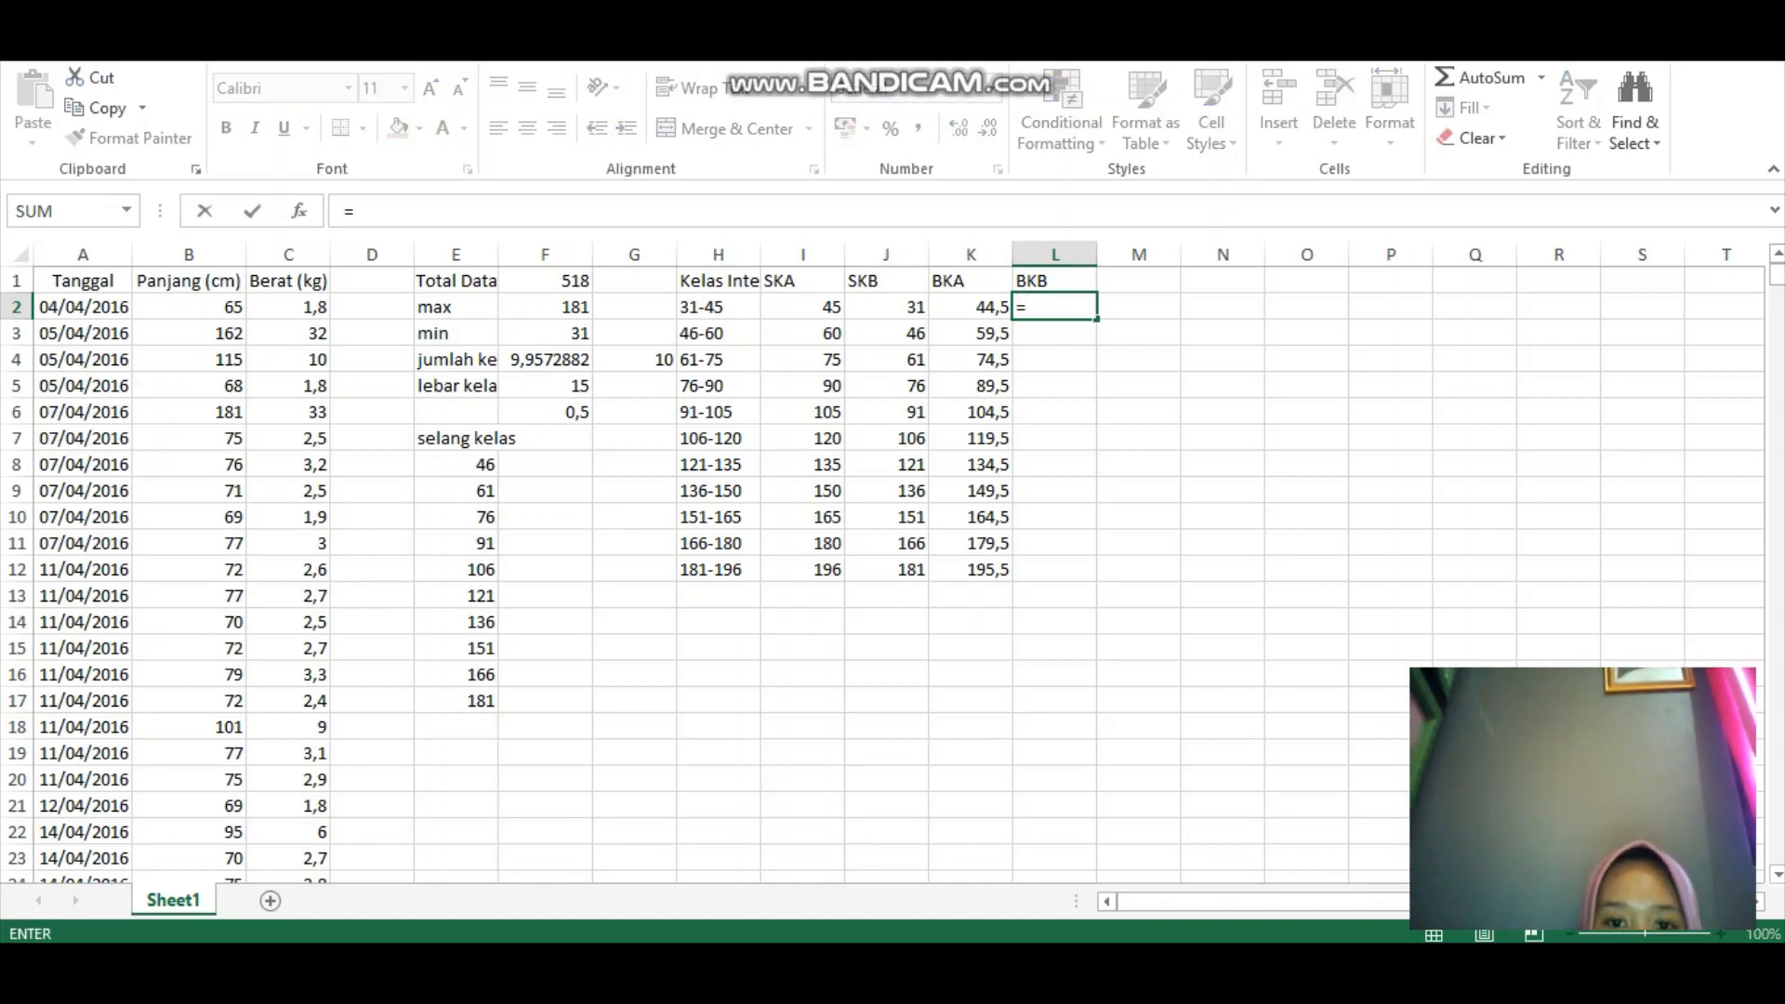
{"action": "left_click", "coordinate": [886, 307]}
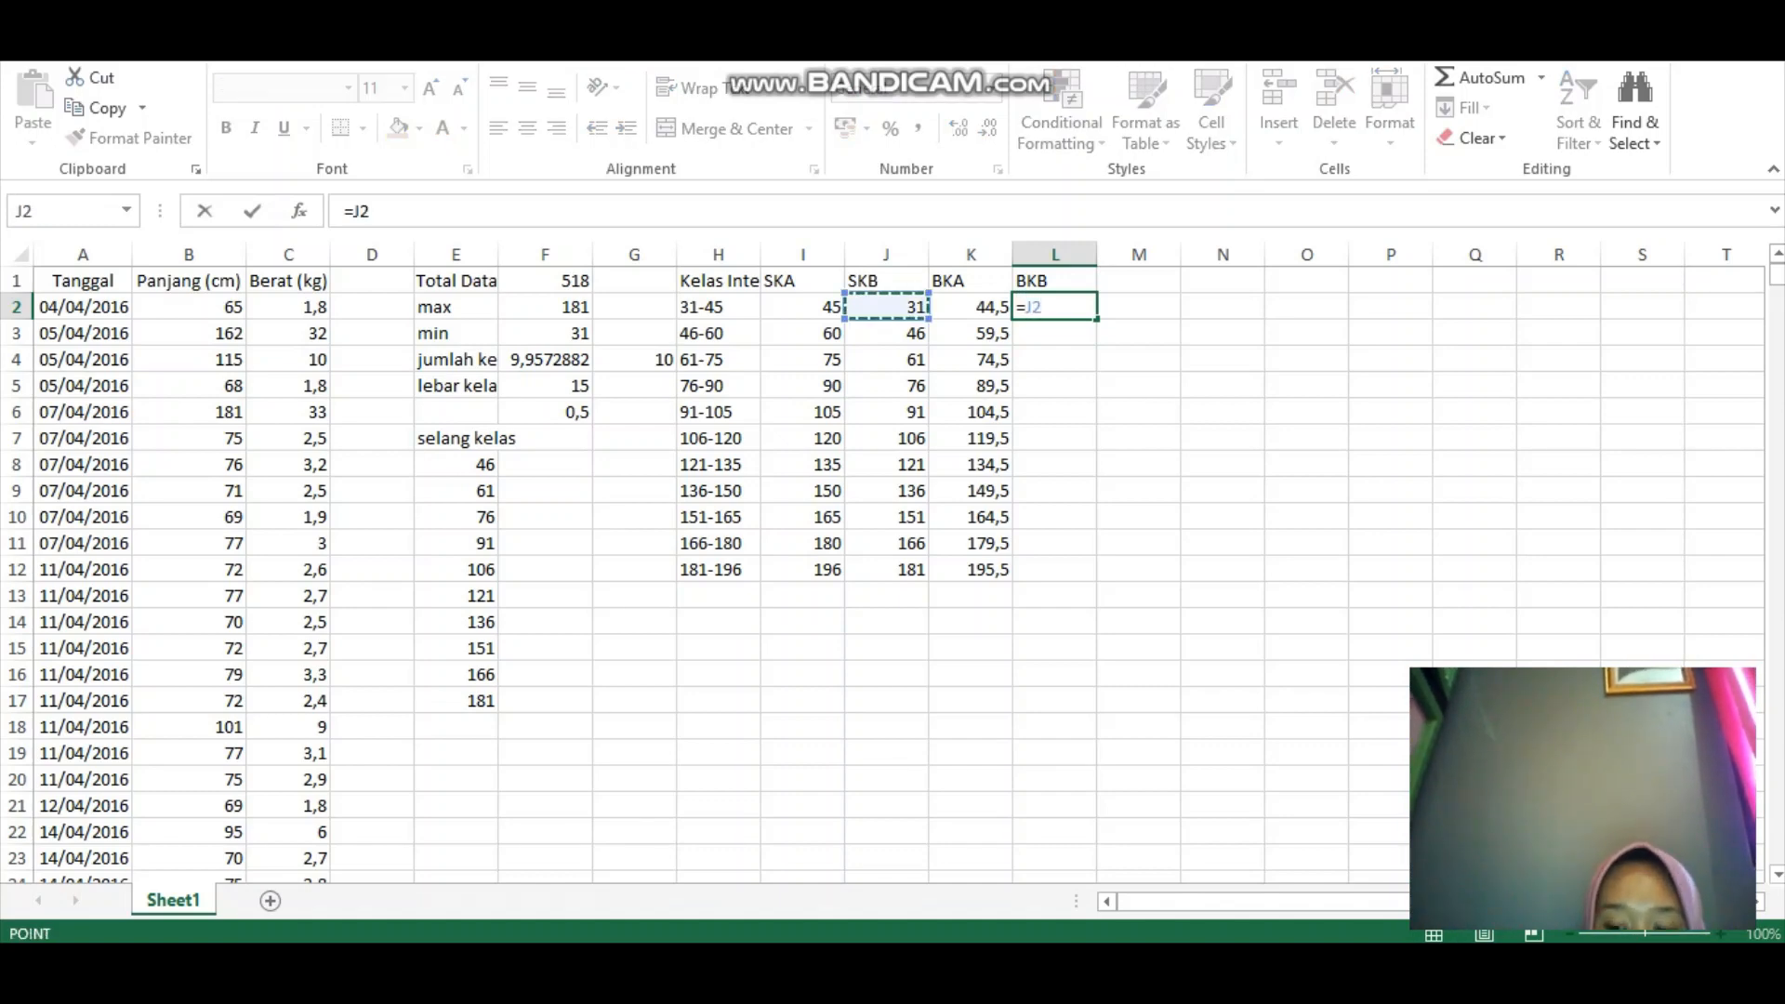
{"action": "type", "text": "-"}
{"action": "left_click", "coordinate": [546, 412]}
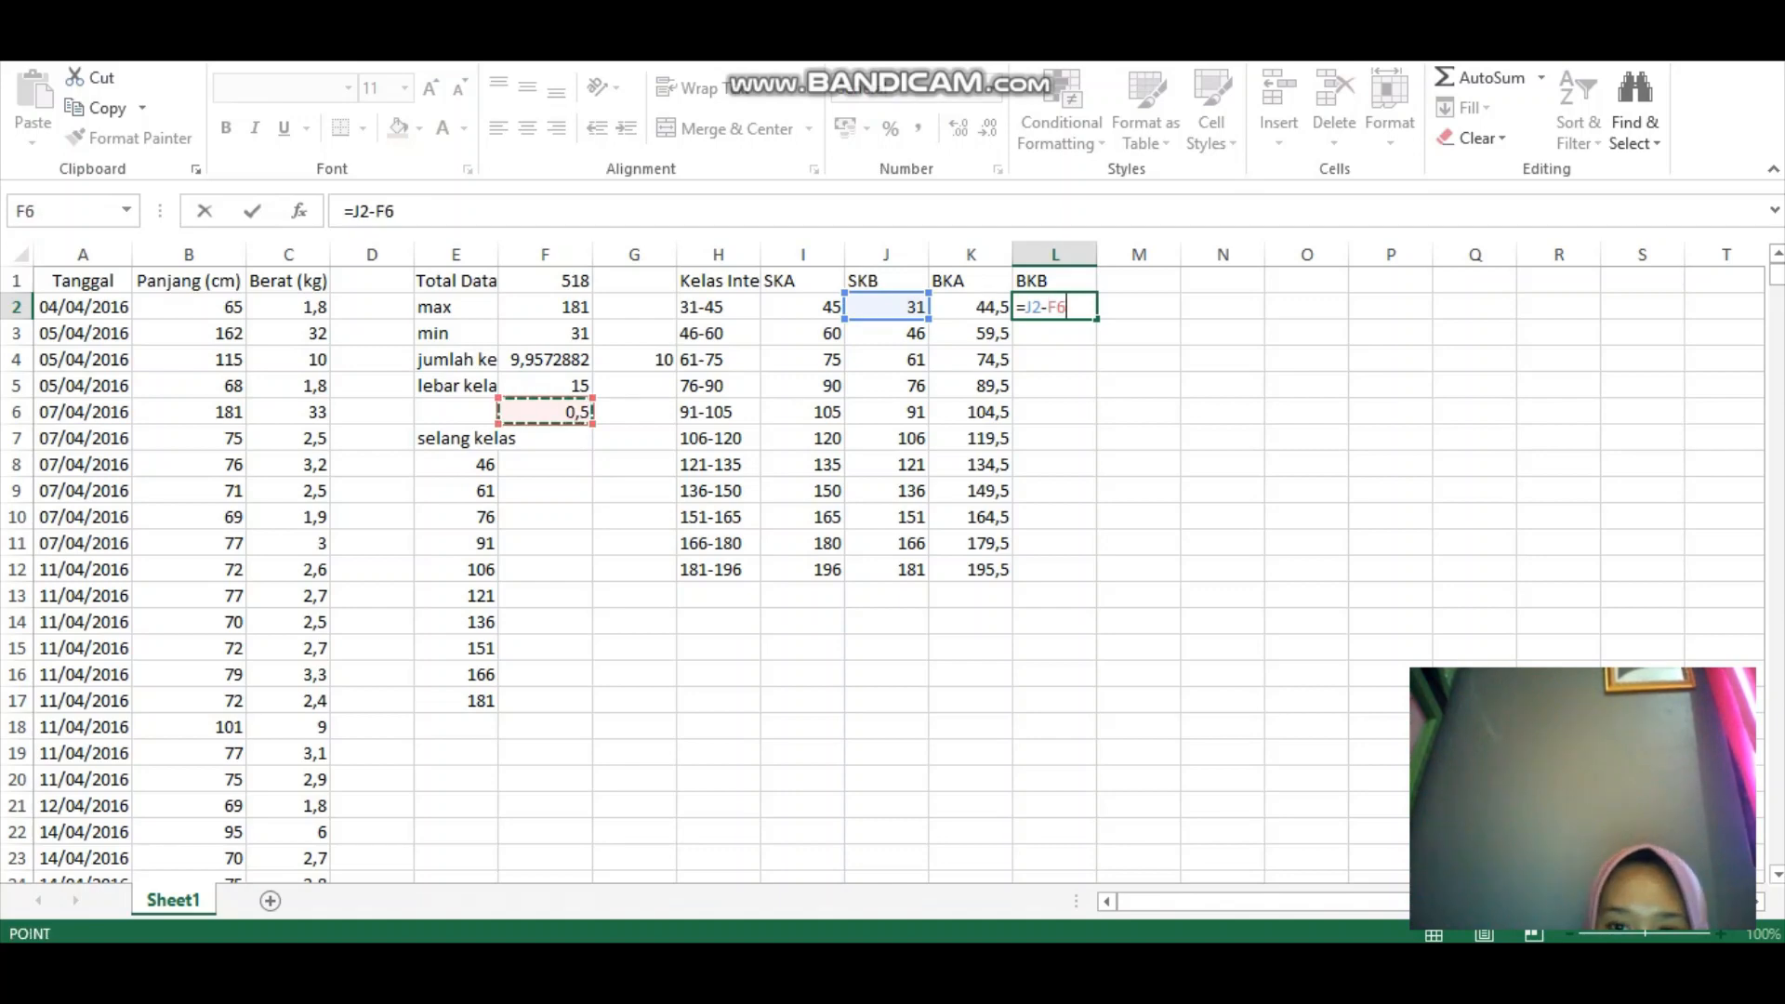
{"action": "key", "text": "Return"}
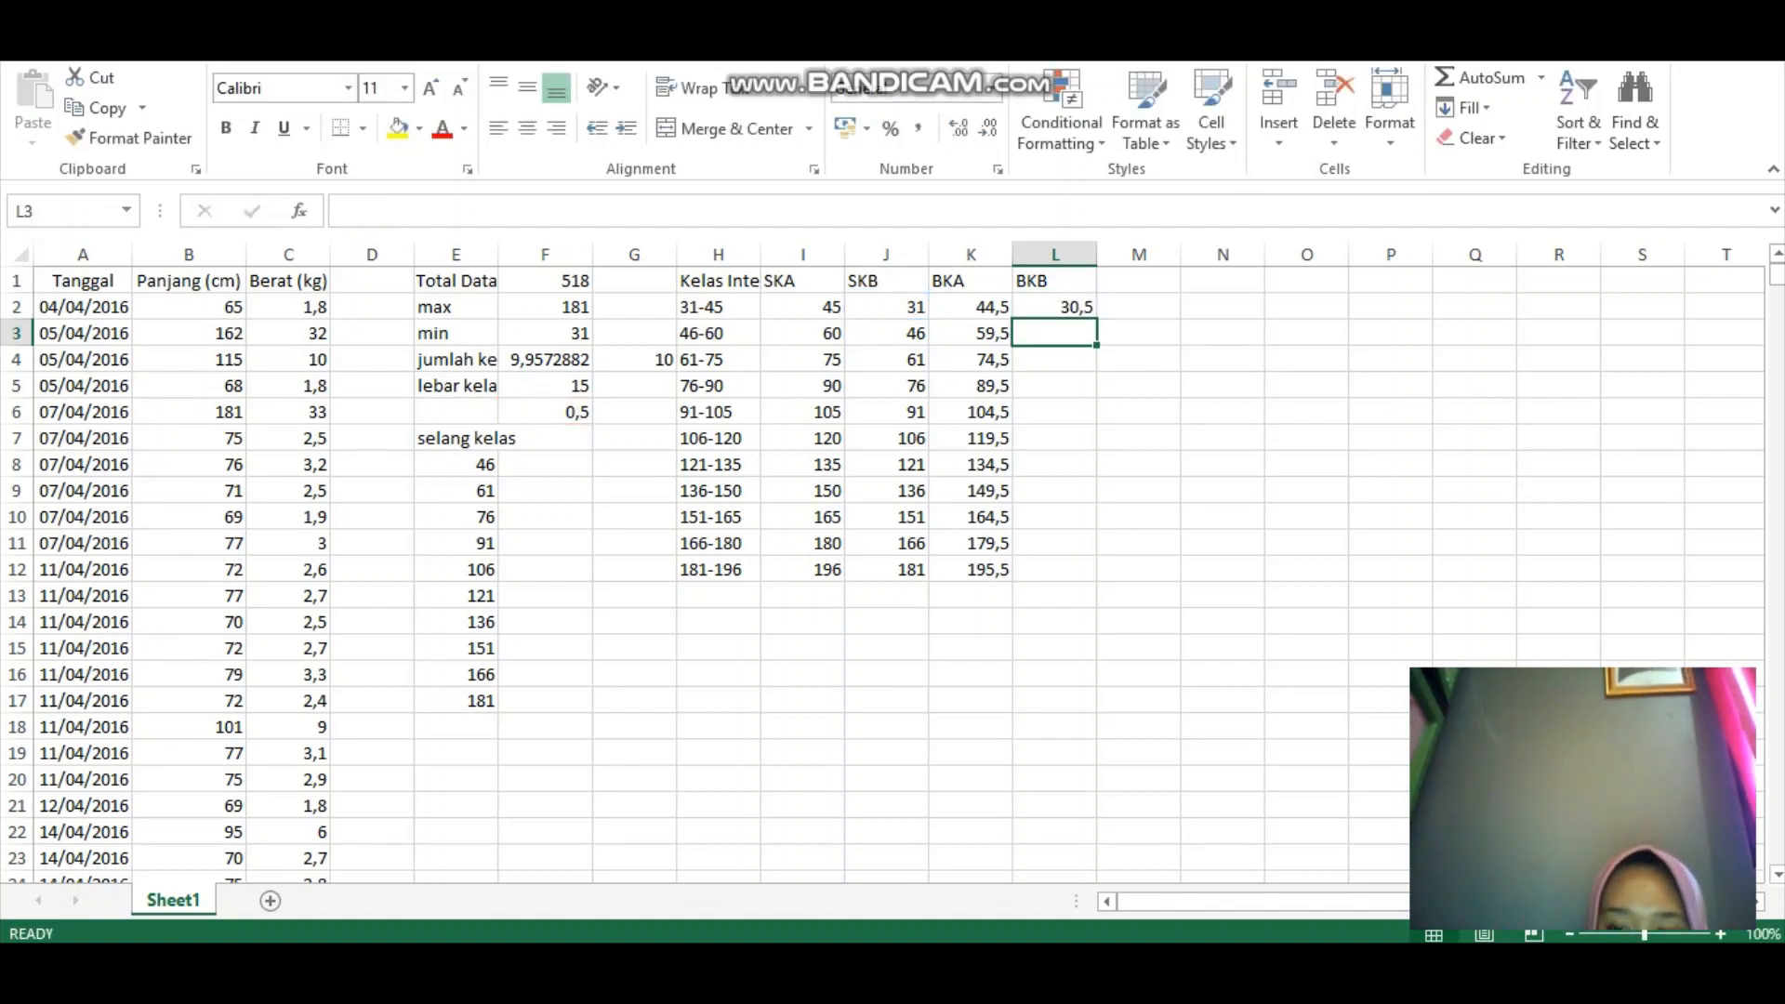
- Enter =K3-F6 in L3 and complete the remaining BKB values down to L12
{"action": "type", "text": "="}
{"action": "key", "text": "Left"}
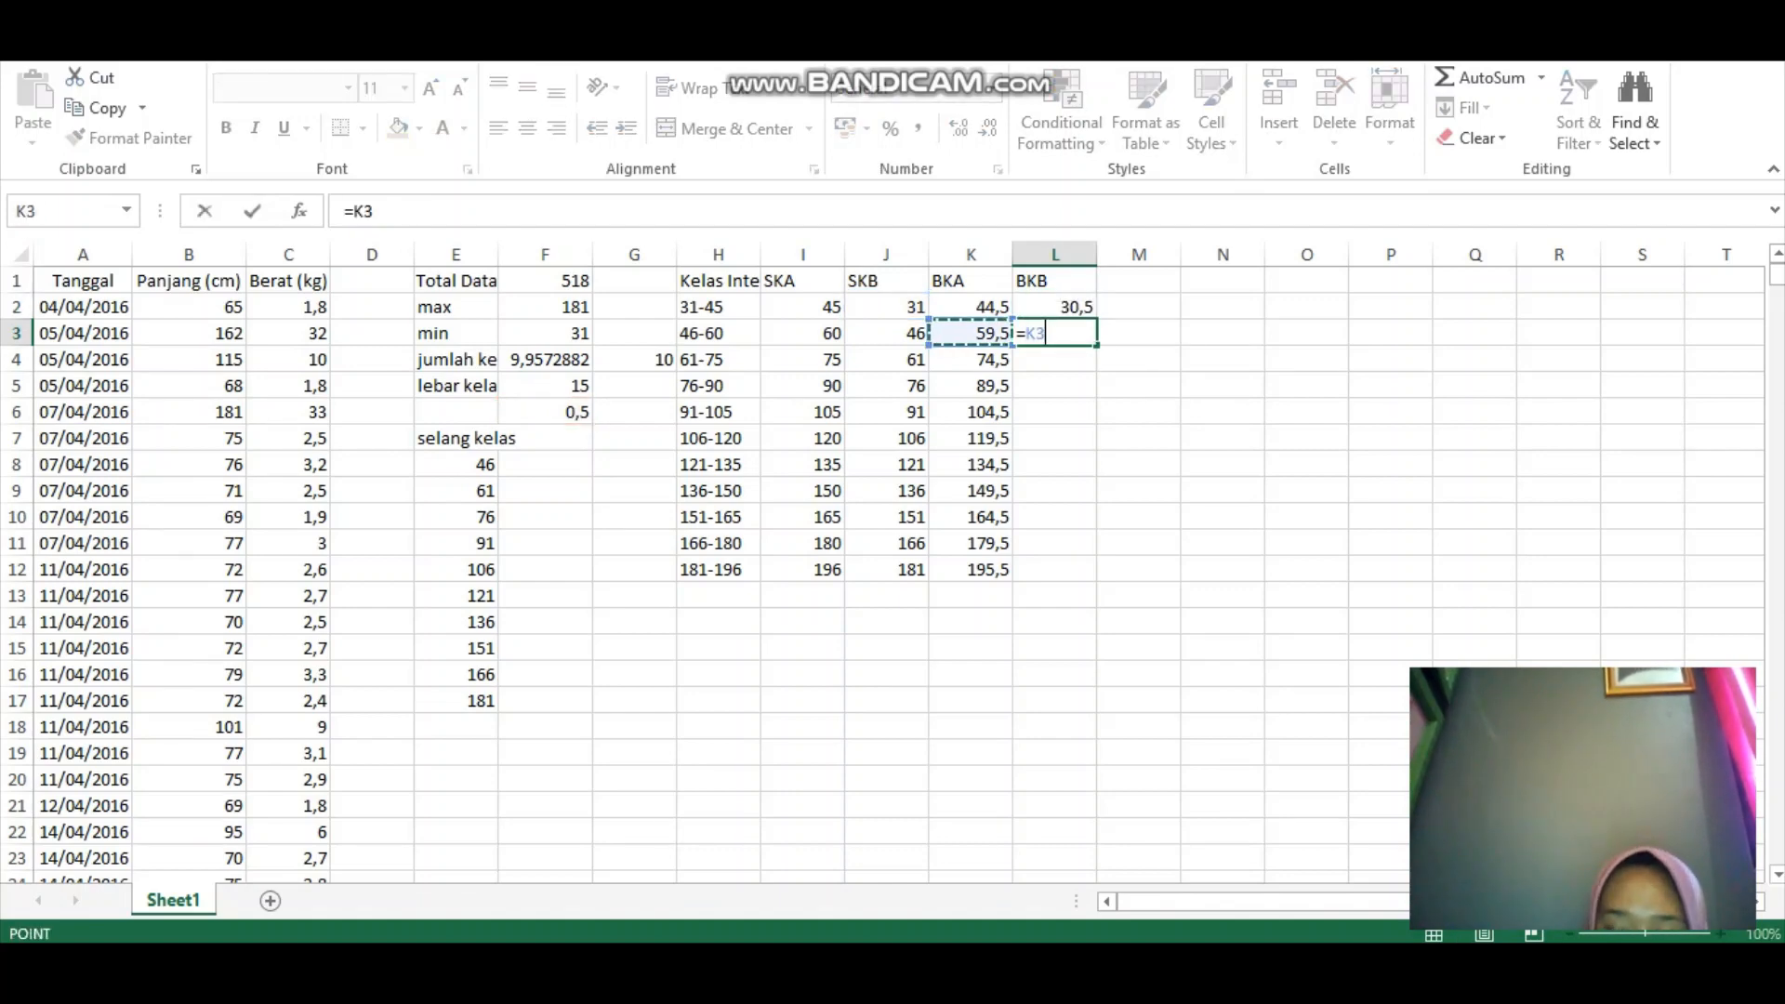
{"action": "type", "text": "-"}
{"action": "left_click", "coordinate": [546, 412]}
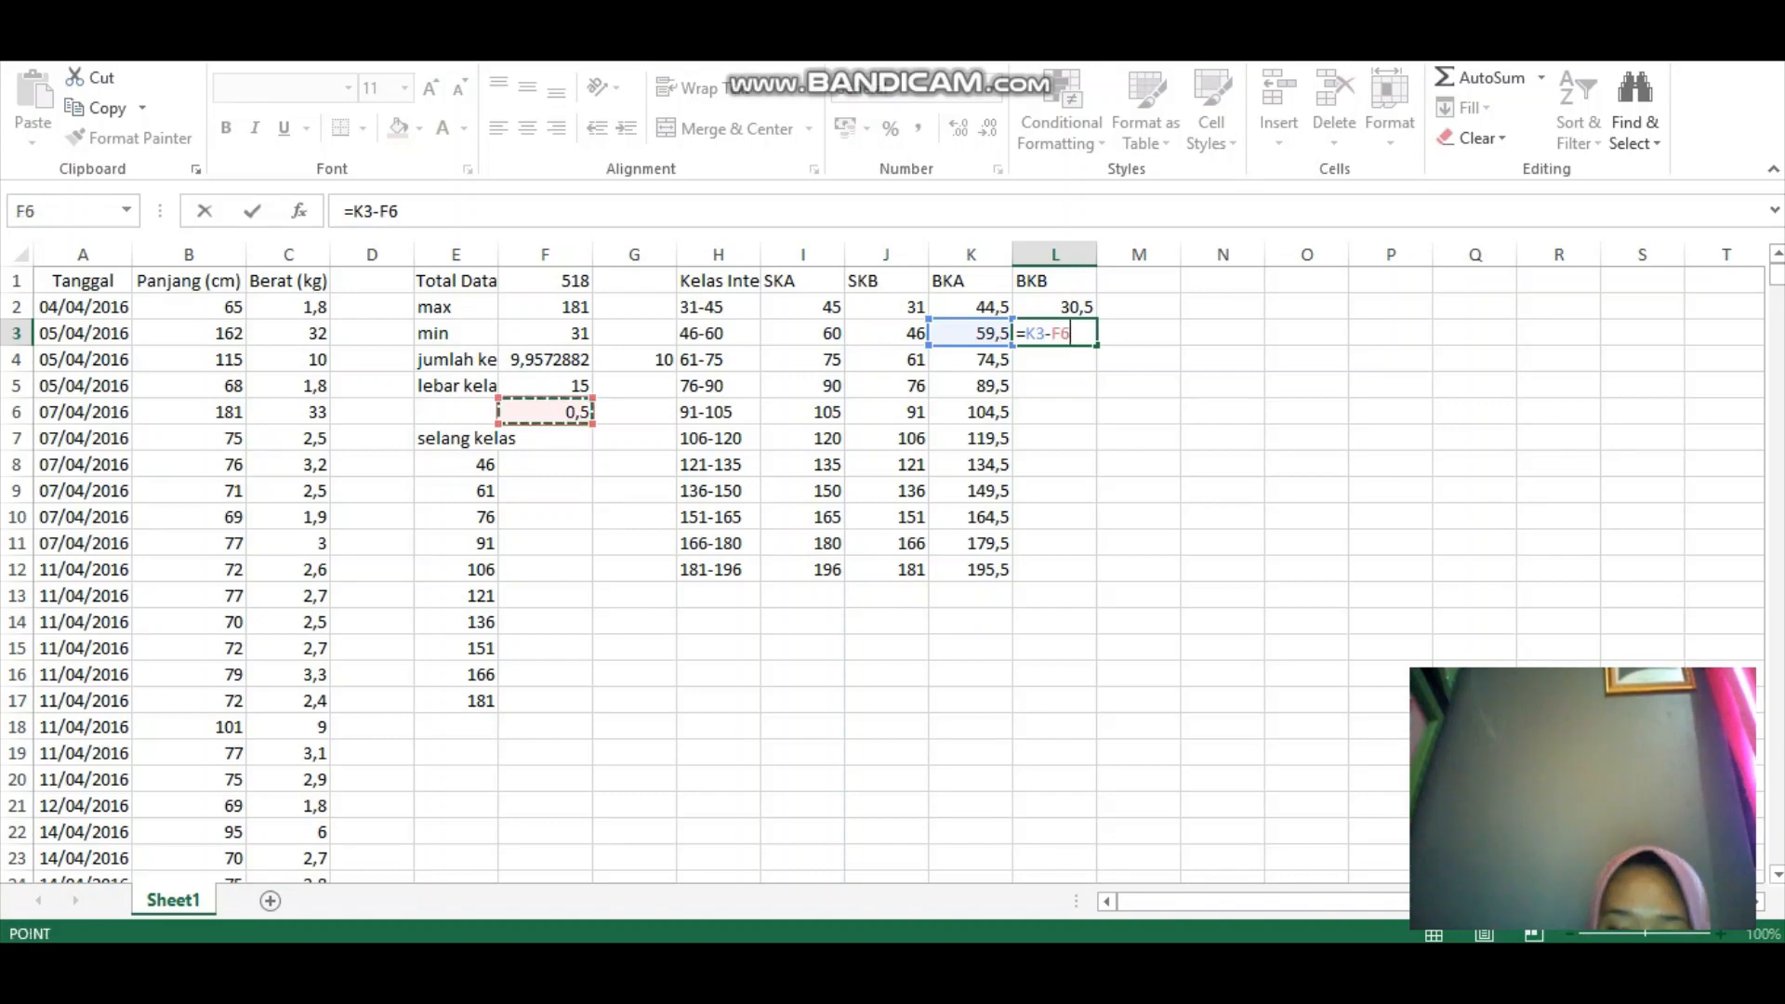
{"action": "key", "text": "Return"}
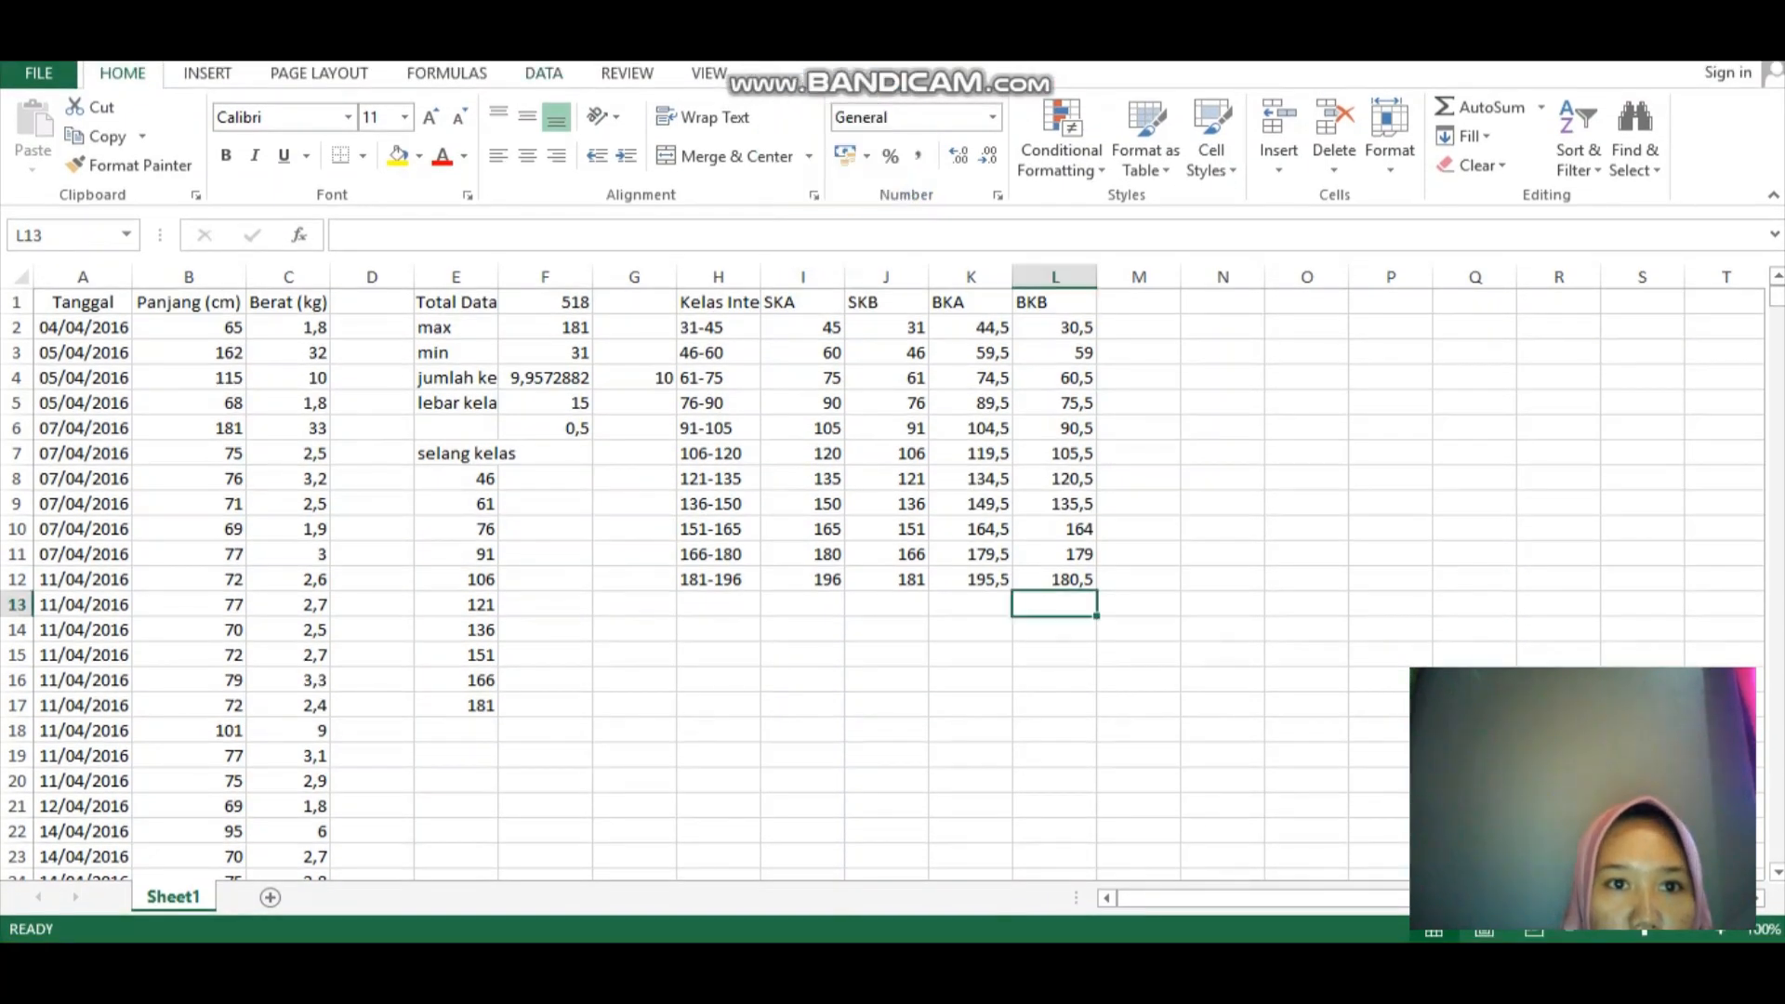
- Start the Histogram tool from Data Analysis and set its input range to the Panjang (cm) values in B2:B519
{"action": "left_click", "coordinate": [544, 74]}
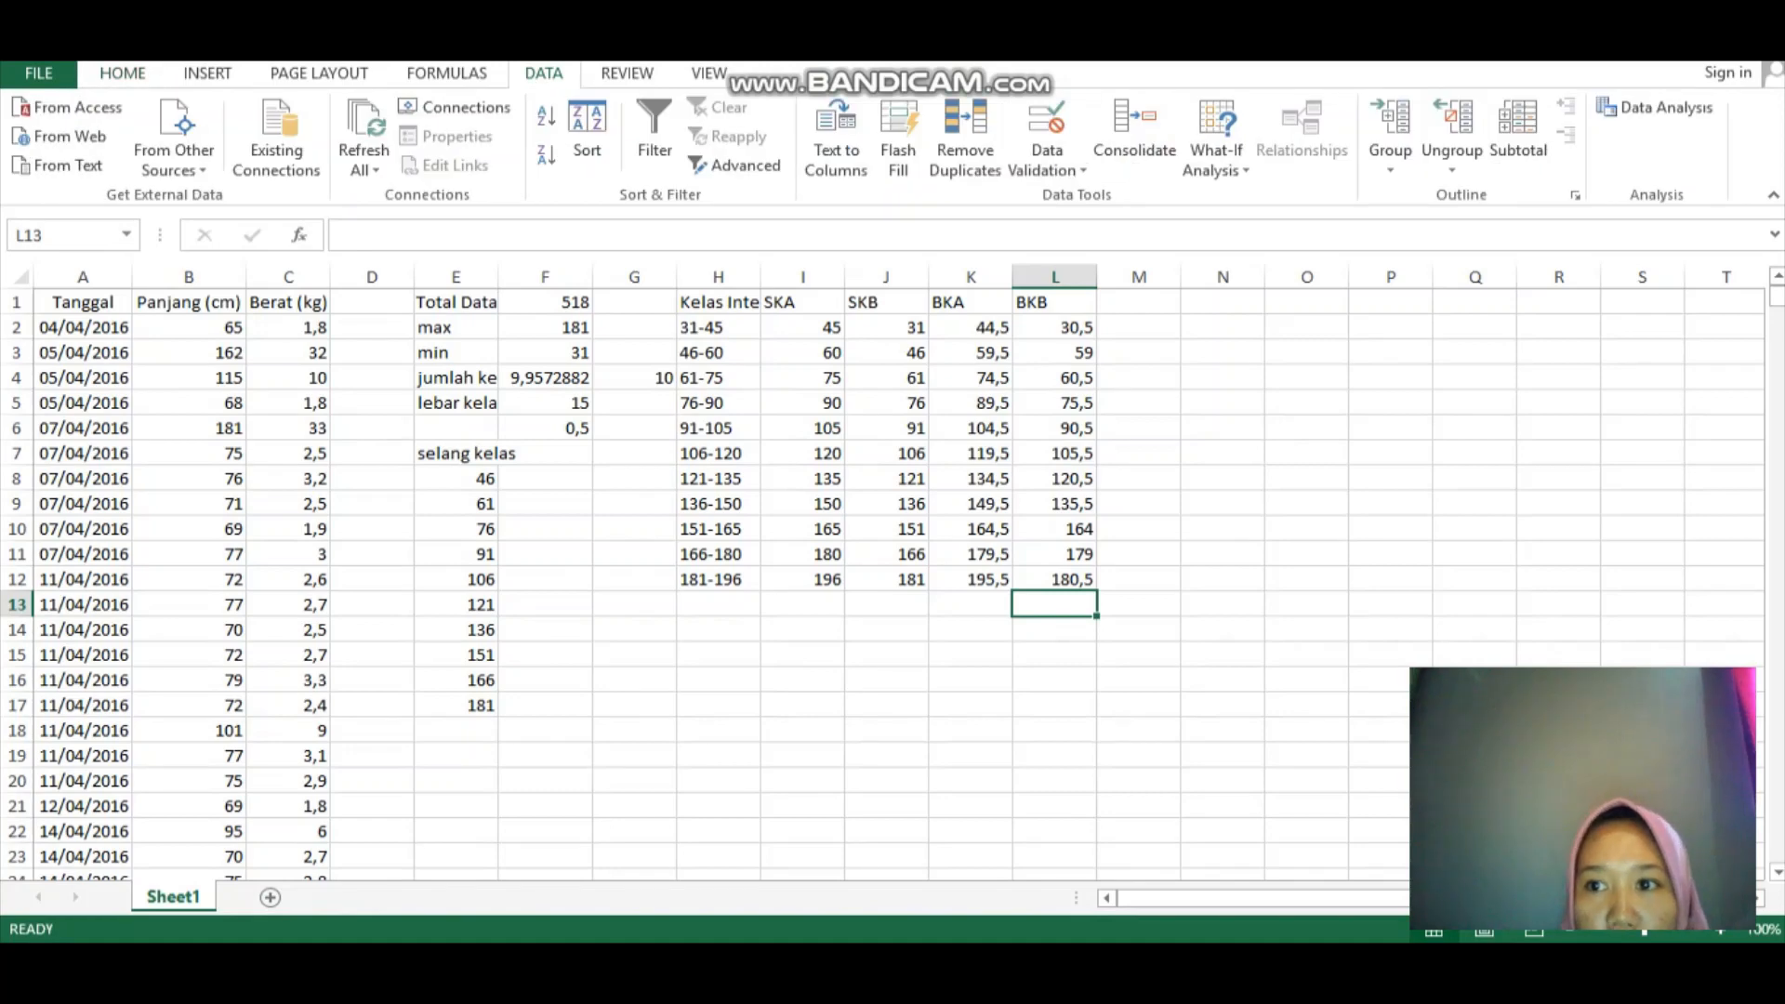
{"action": "left_click", "coordinate": [1656, 107]}
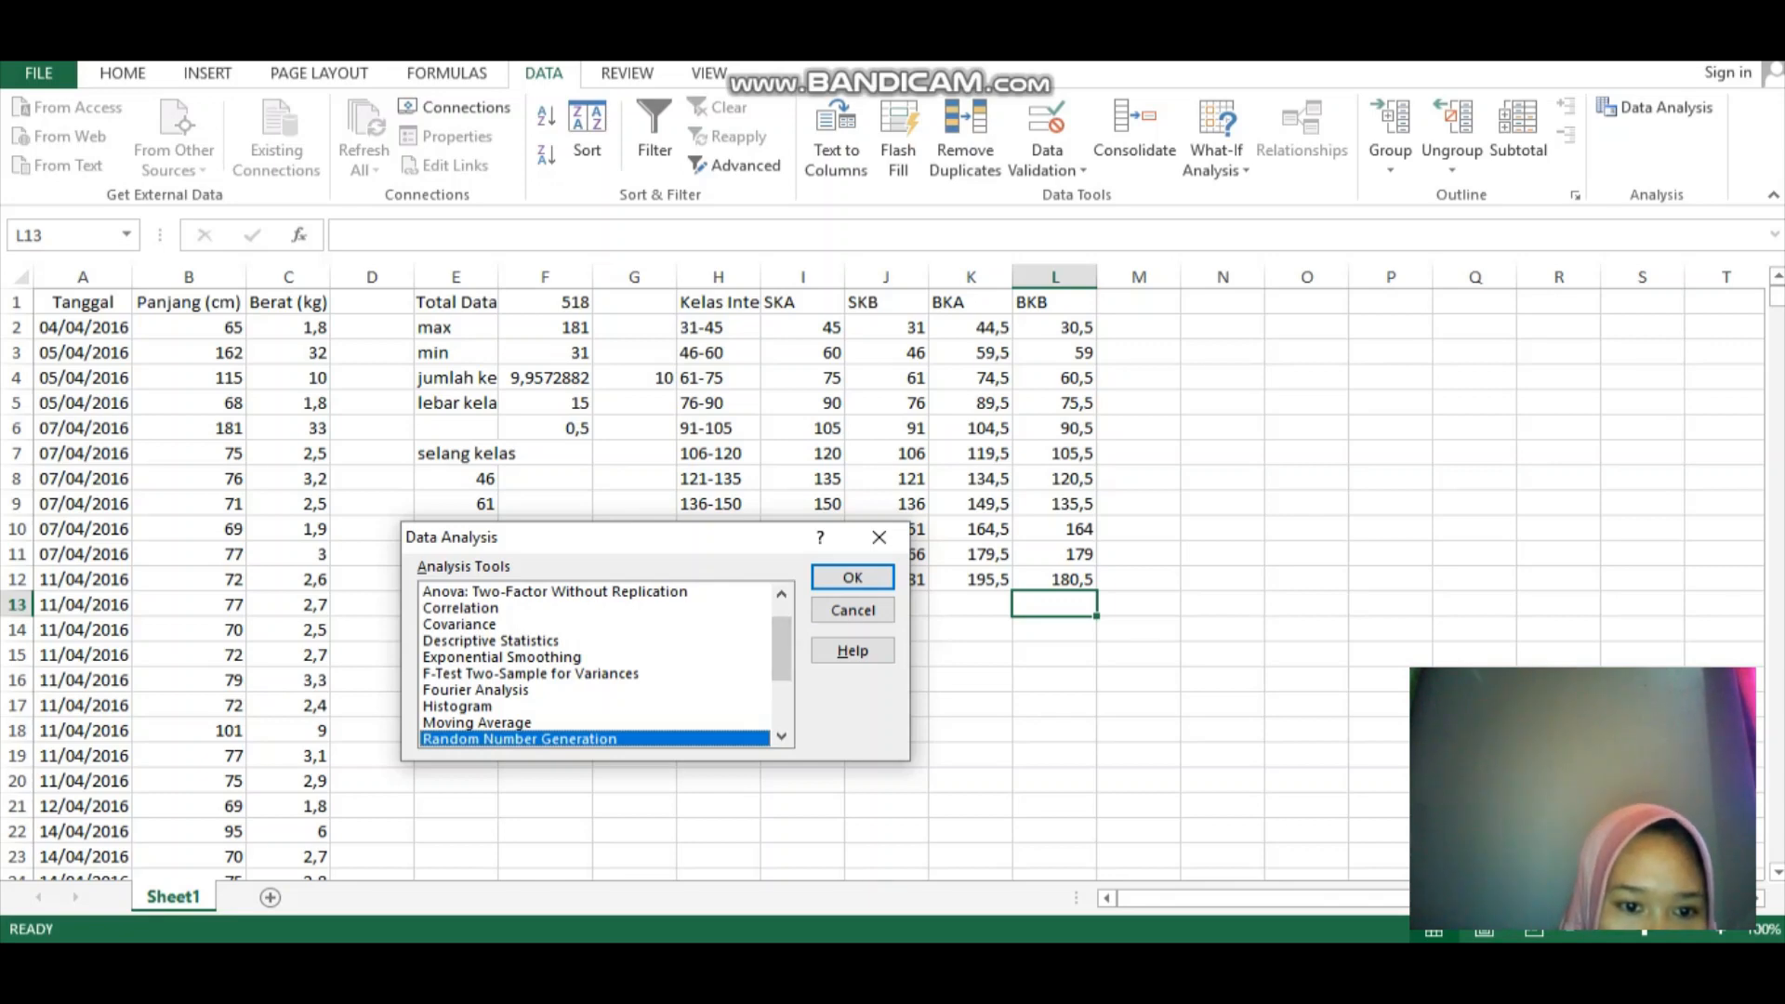
{"action": "double_click", "coordinate": [457, 707]}
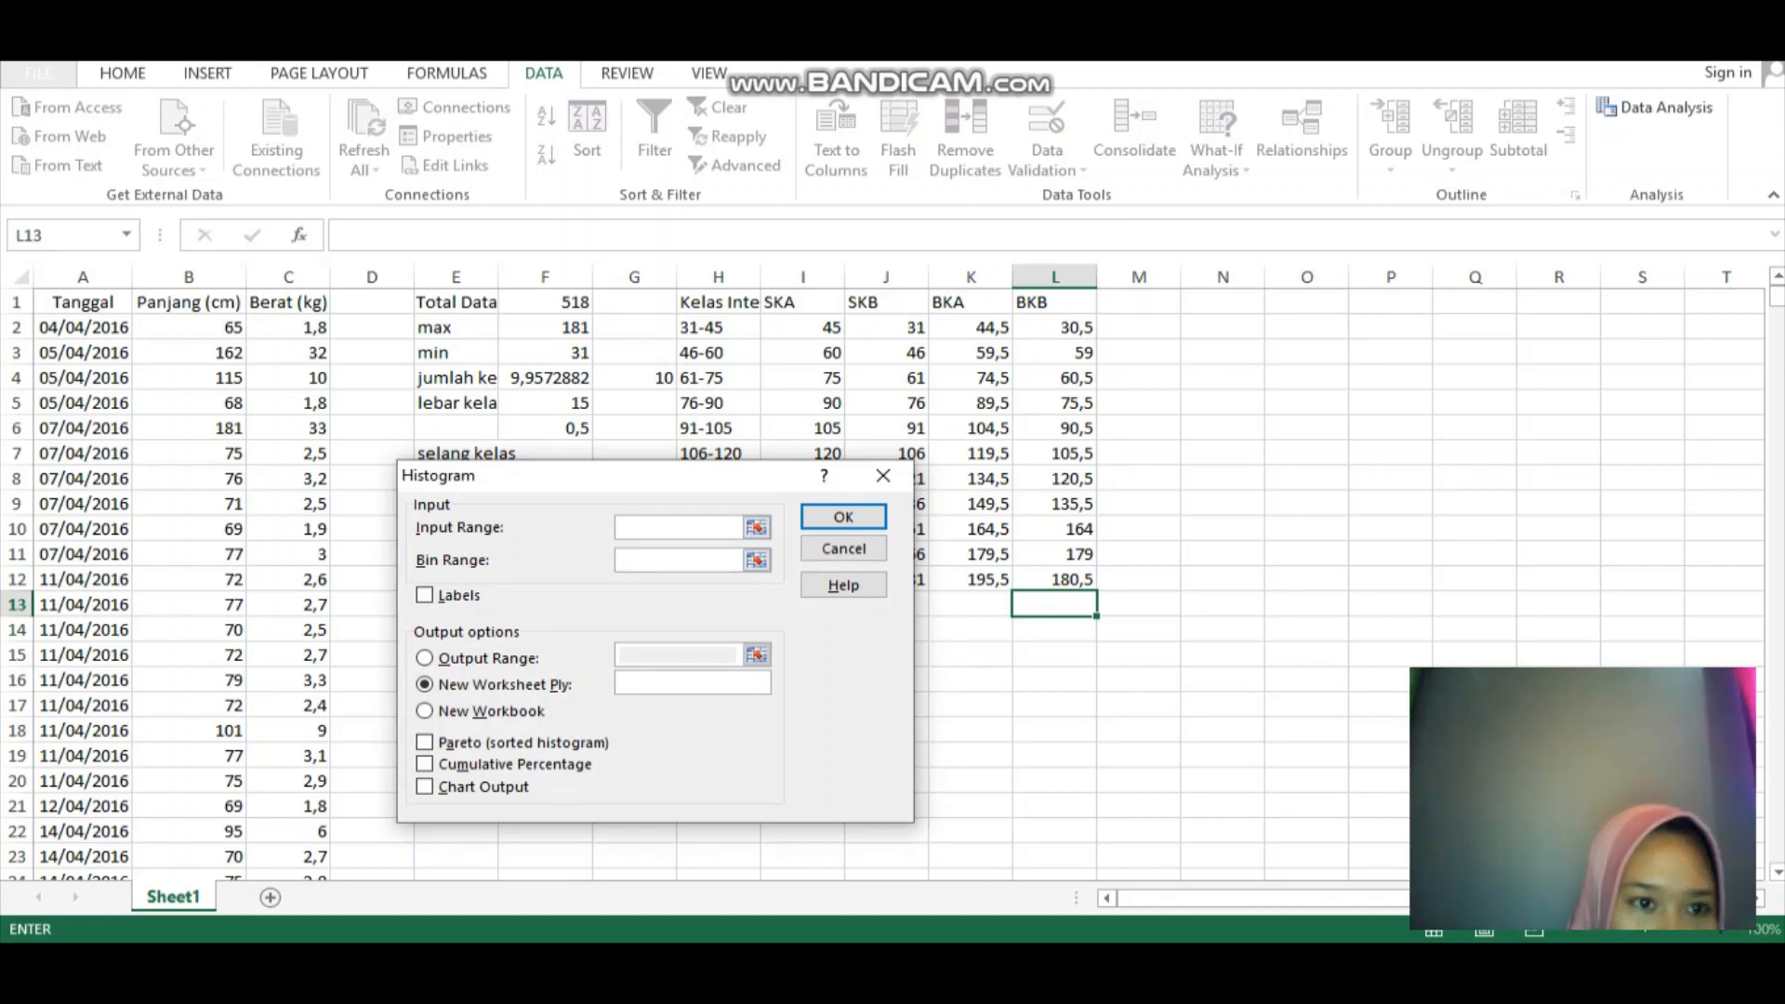
{"action": "left_click", "coordinate": [189, 327]}
{"action": "left_click_drag", "start_coordinate": [188, 327], "coordinate": [240, 711]}
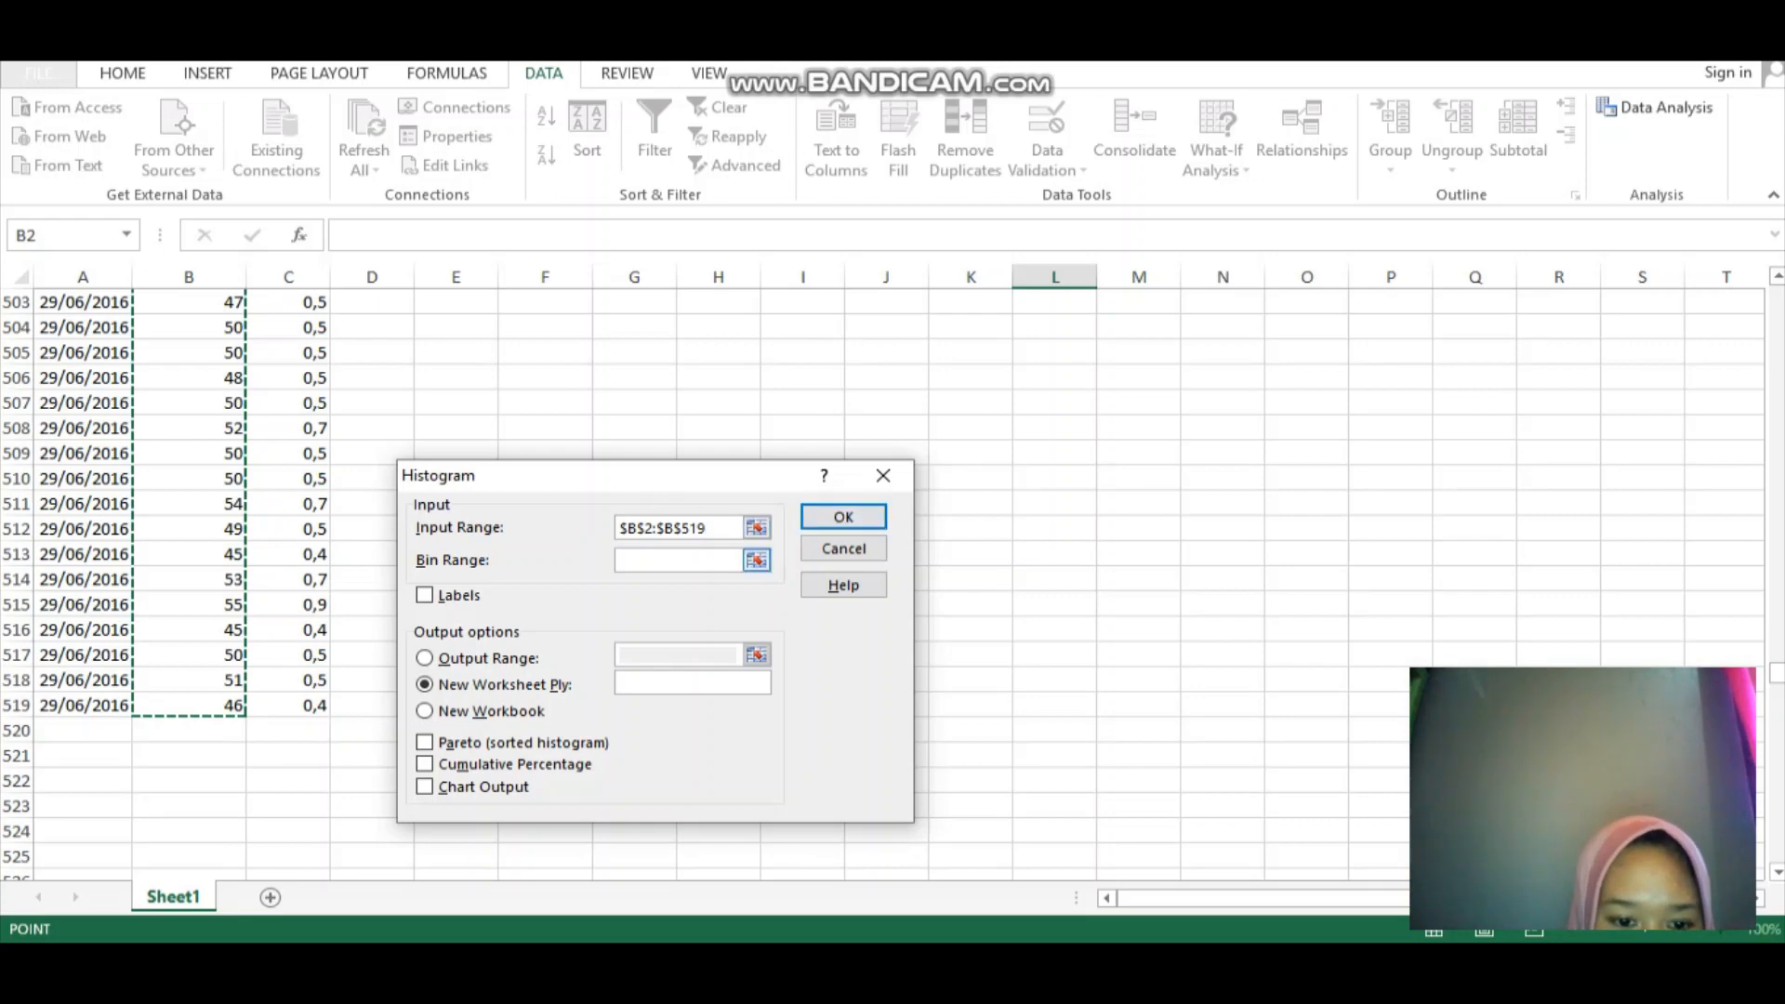
- Set the histogram's bin range to the selang kelas values in E8:E17
{"action": "left_click", "coordinate": [679, 561]}
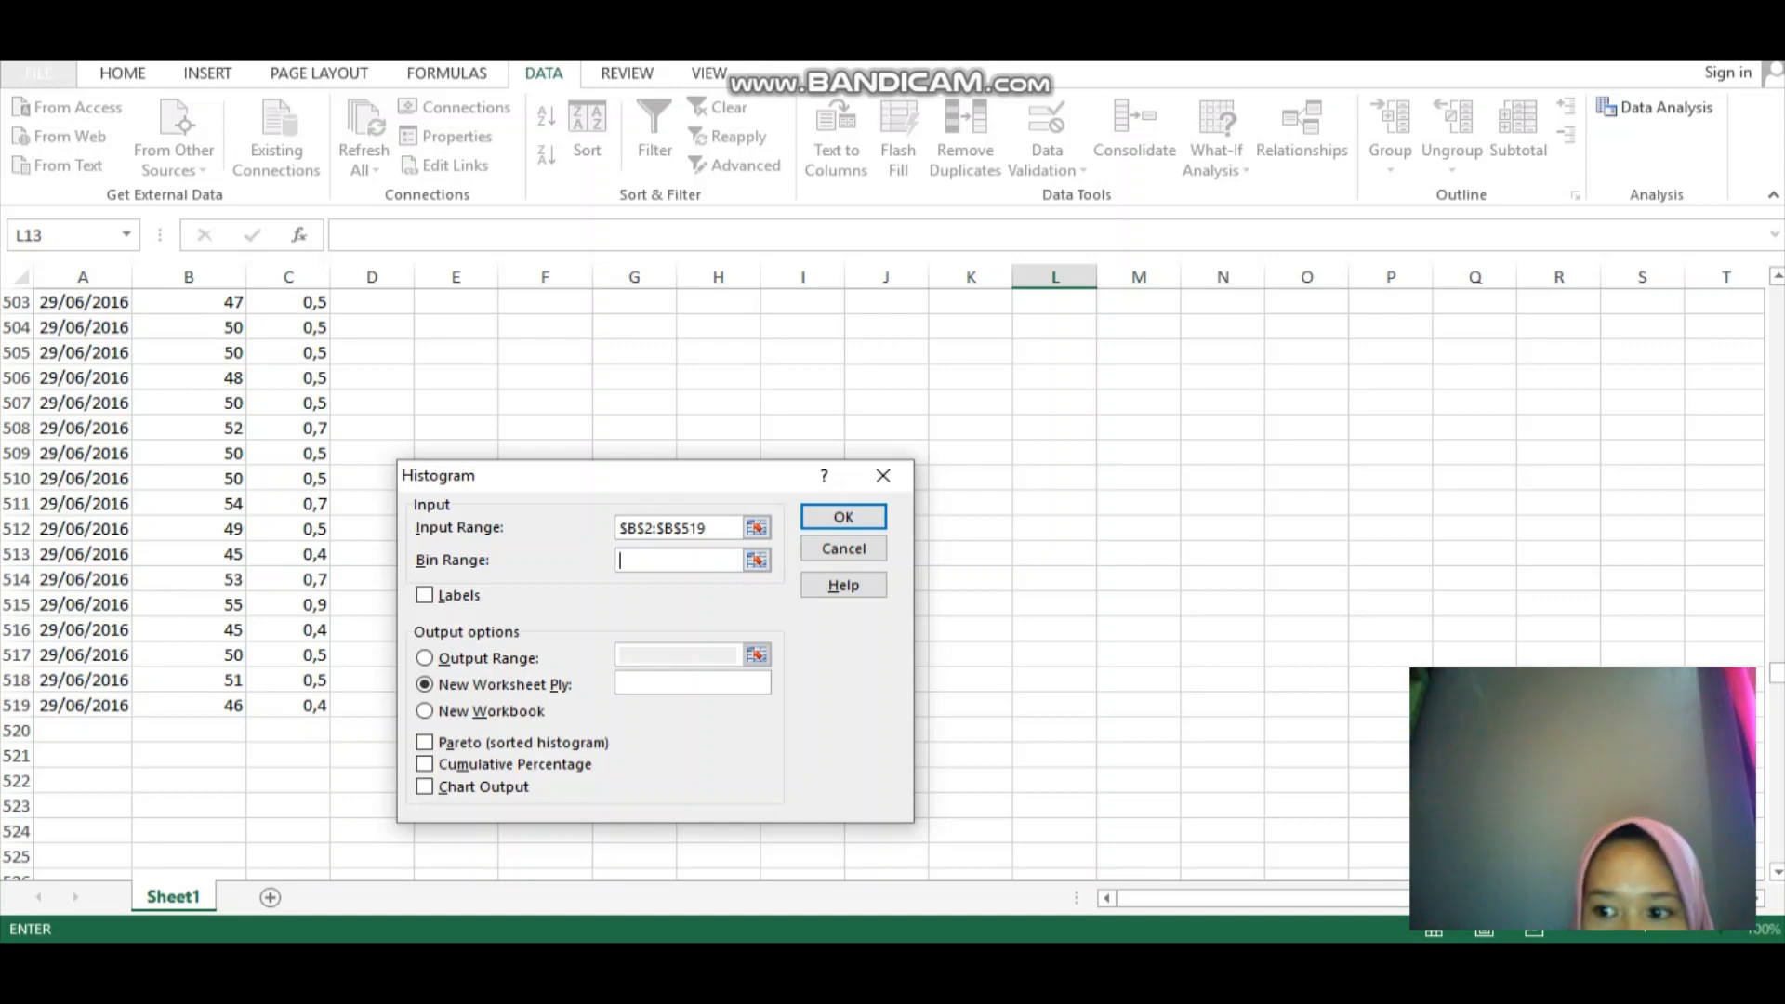
{"action": "left_click_drag", "start_coordinate": [1776, 673], "coordinate": [1777, 474]}
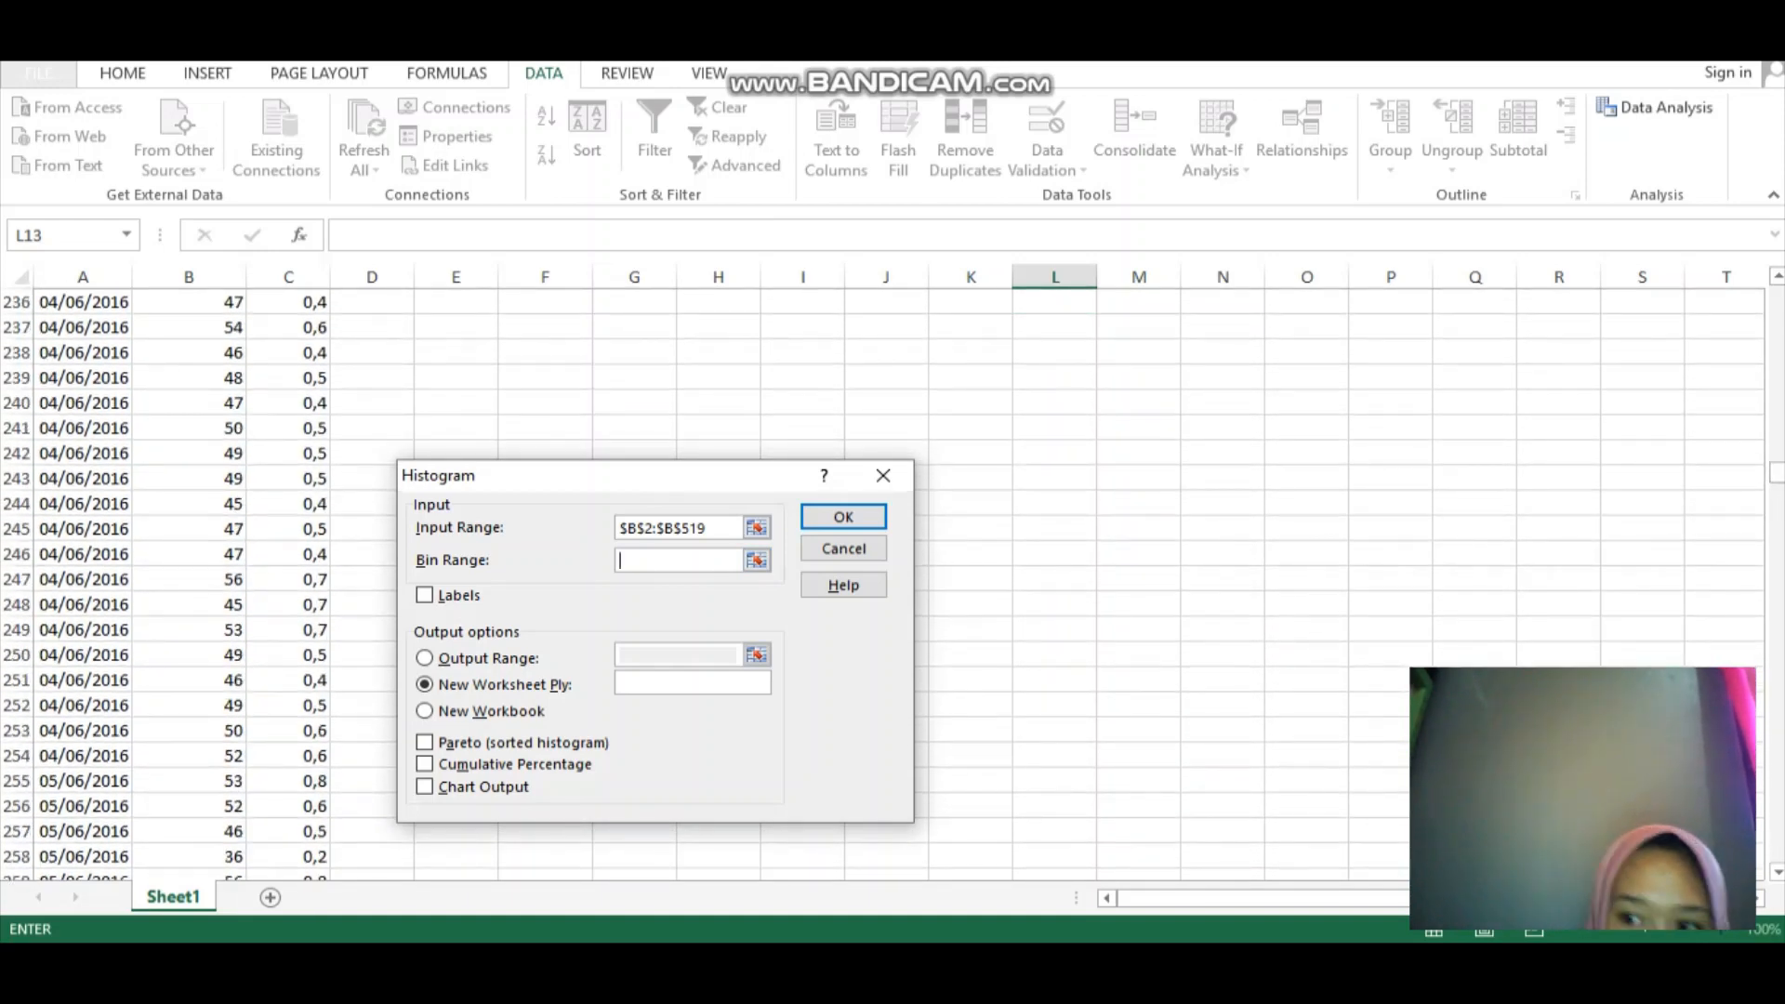
{"action": "left_click_drag", "start_coordinate": [1777, 474], "coordinate": [1777, 305]}
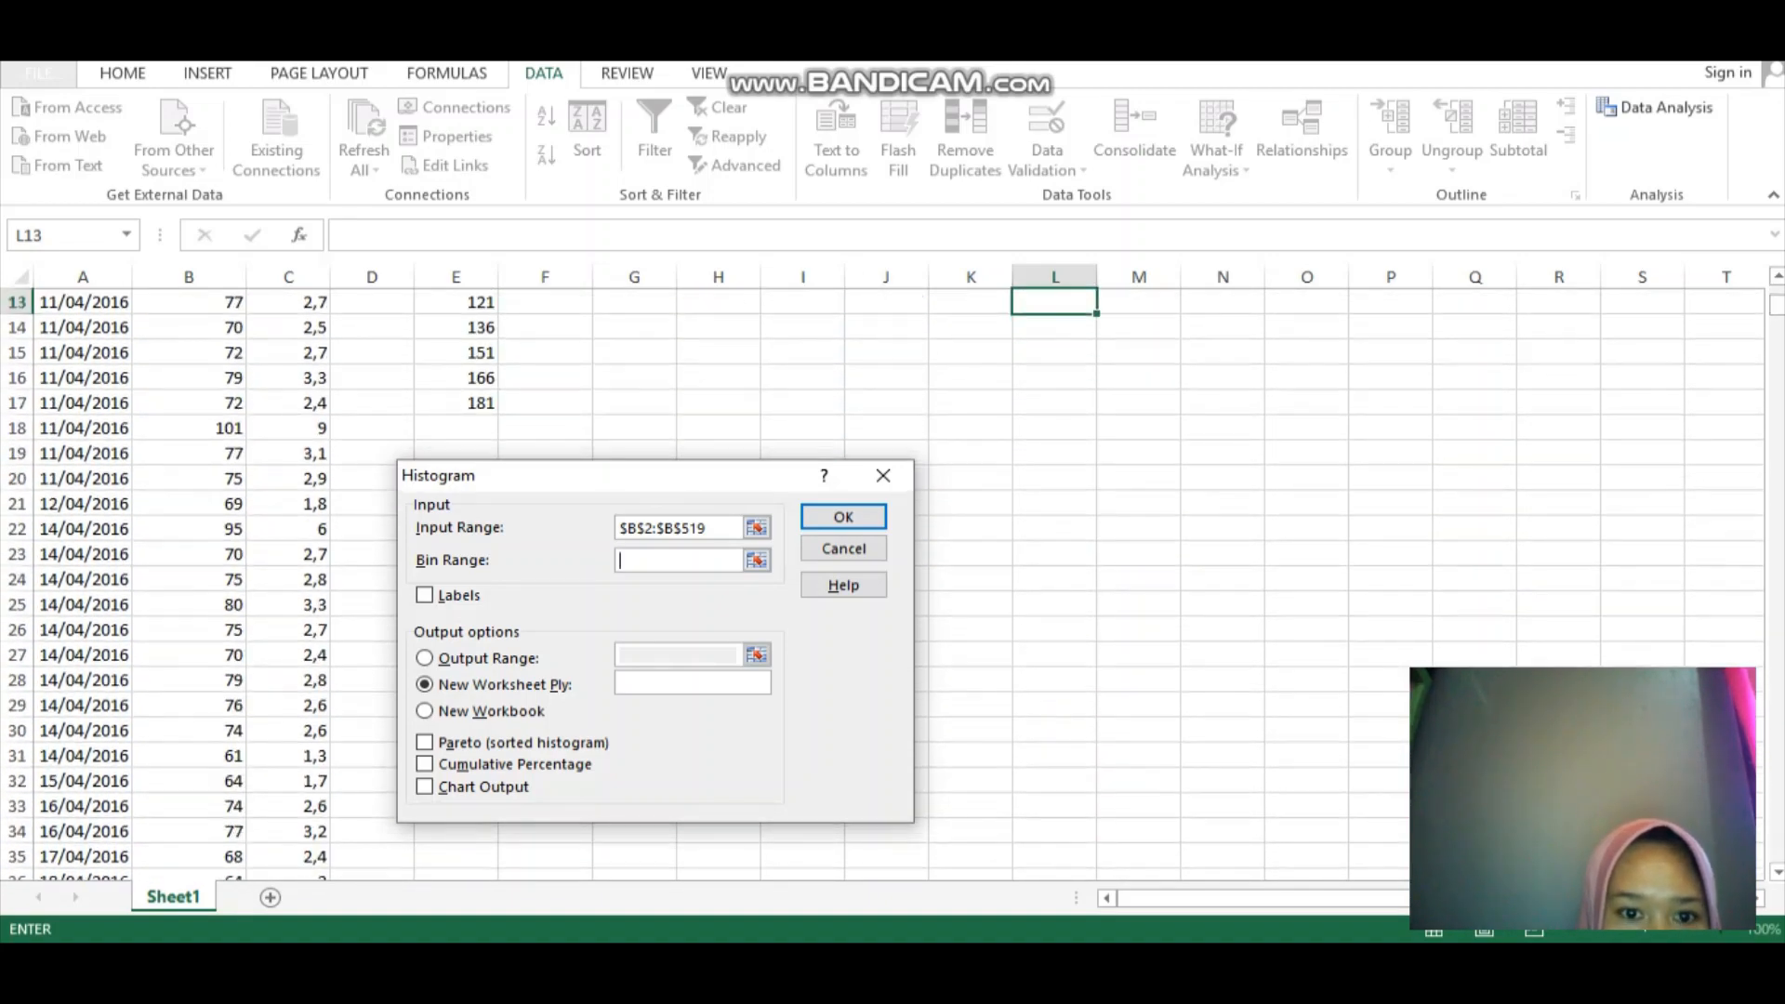
{"action": "left_click_drag", "start_coordinate": [642, 477], "coordinate": [868, 382]}
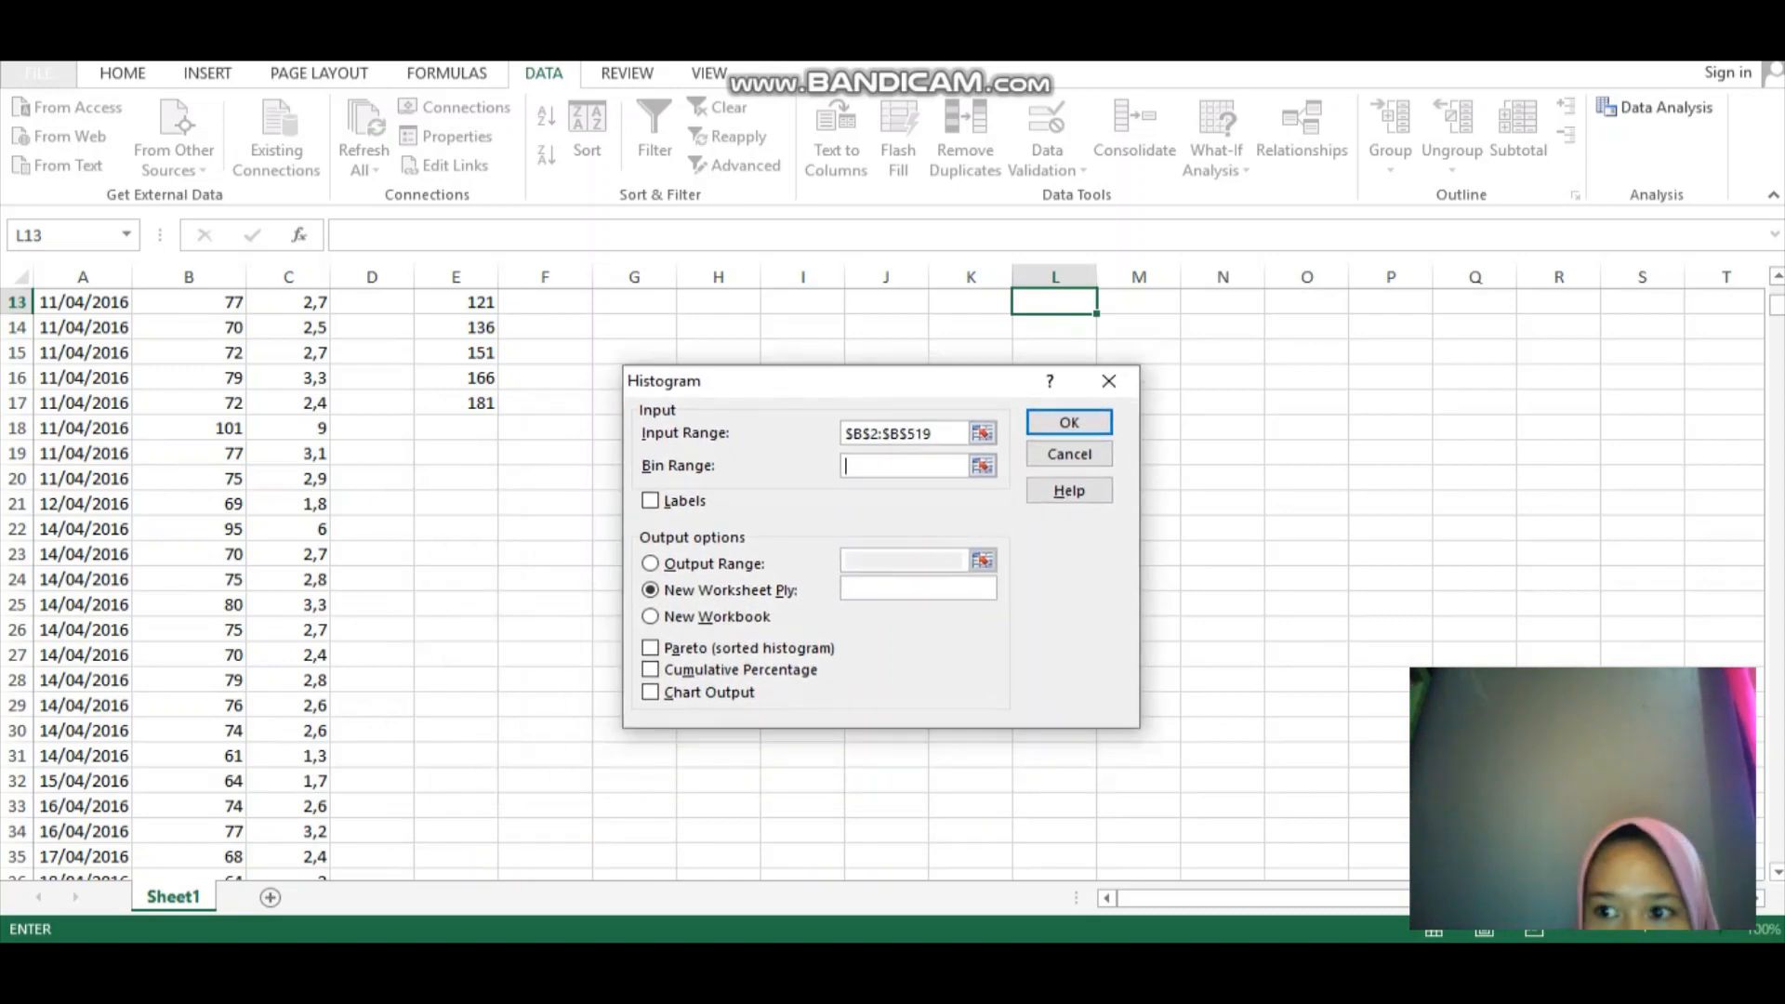
{"action": "left_click_drag", "start_coordinate": [1777, 305], "coordinate": [1777, 296]}
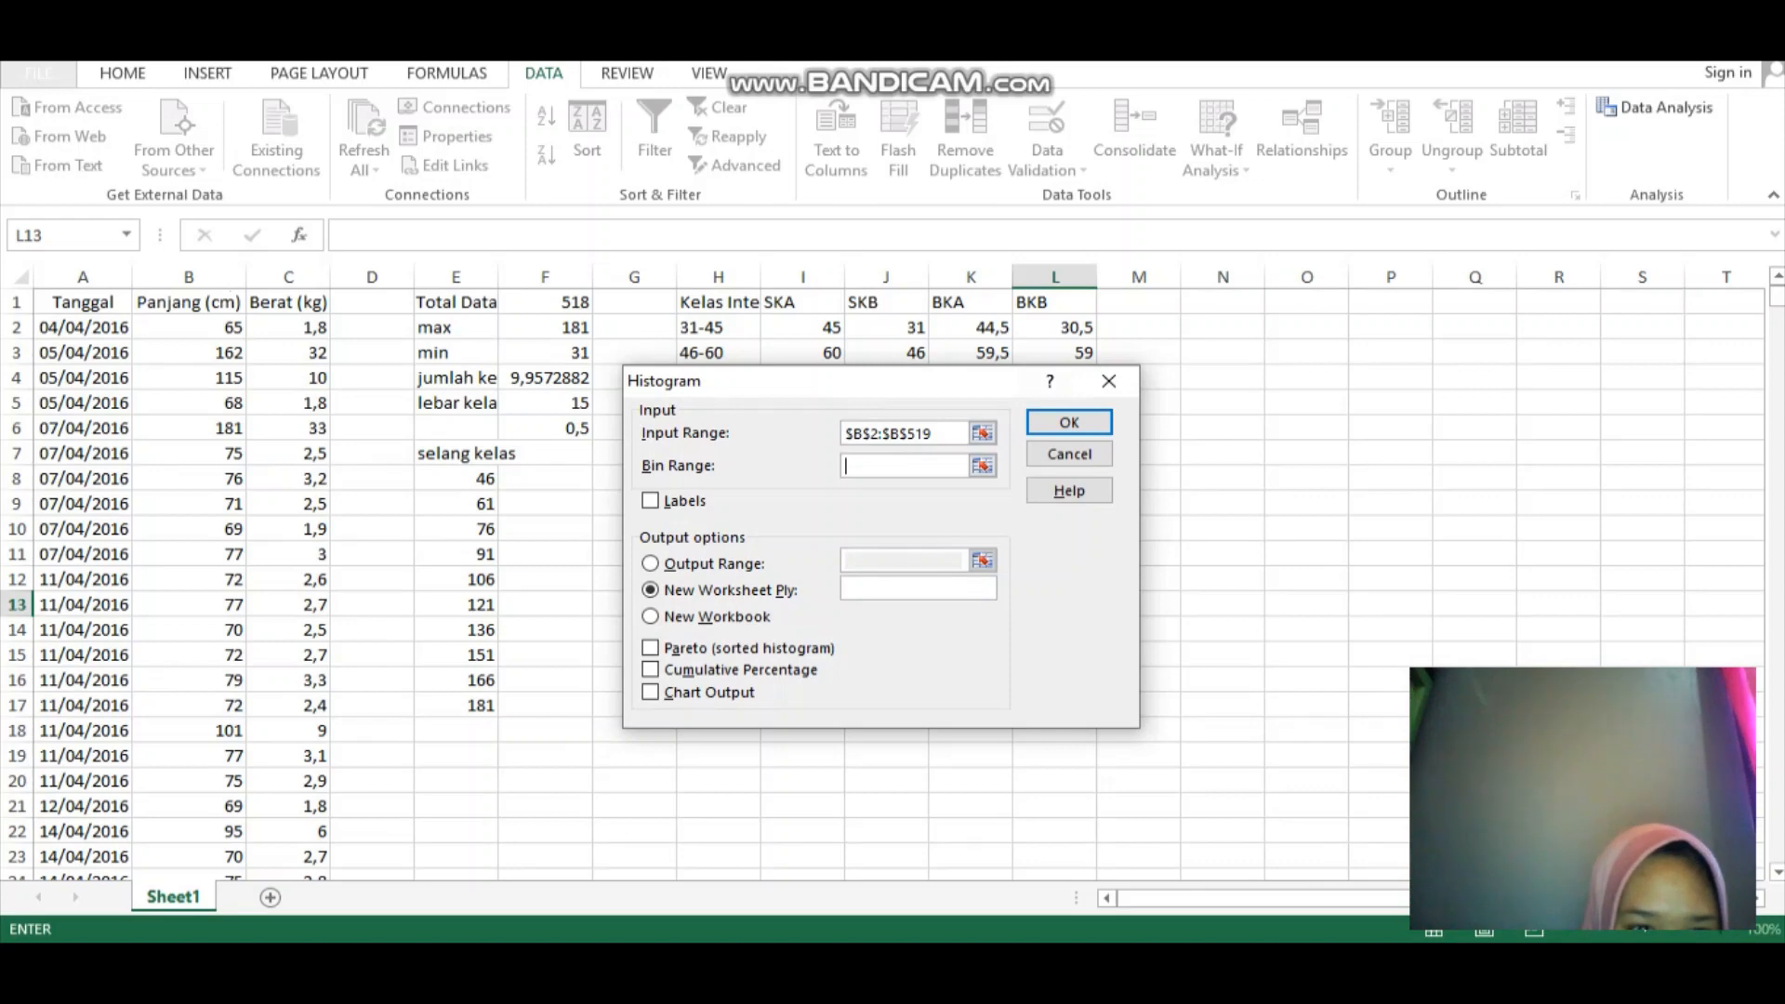
{"action": "left_click", "coordinate": [456, 479]}
{"action": "left_click_drag", "start_coordinate": [456, 479], "coordinate": [479, 708]}
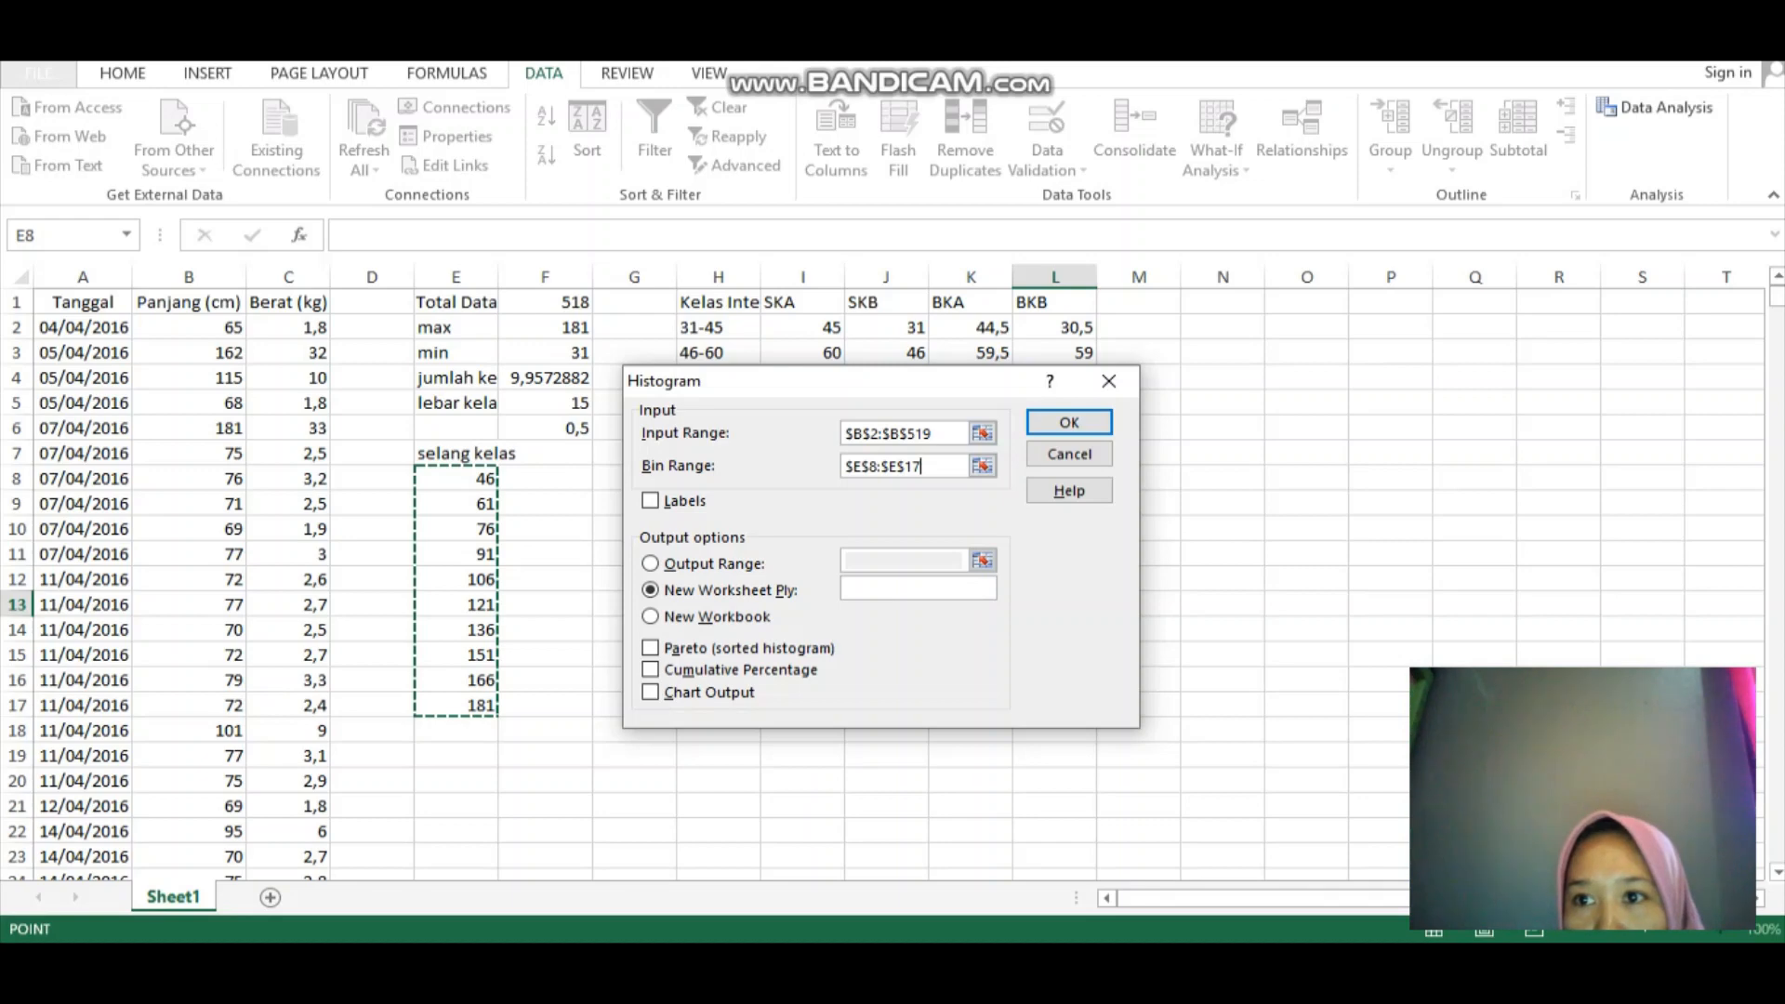
{"action": "key", "text": "Return"}
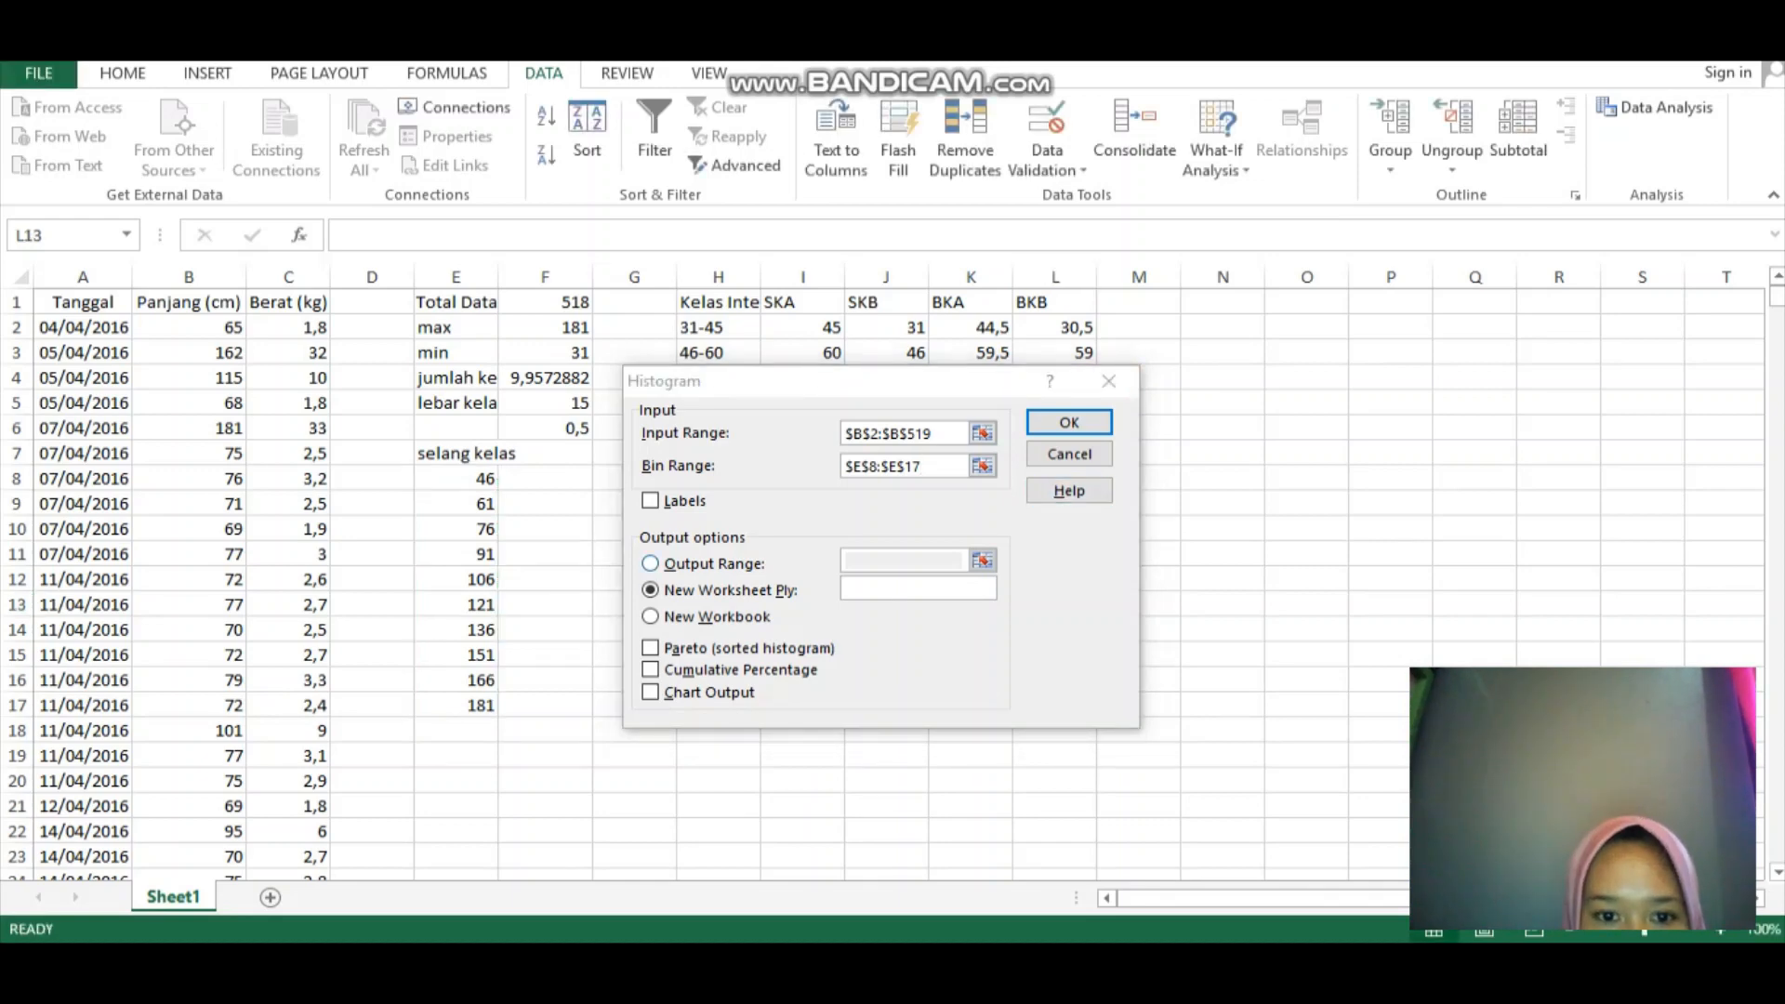
- Generate the histogram table on the same sheet with its output range at M2, and move it up to start at M1
{"action": "left_click", "coordinate": [651, 564]}
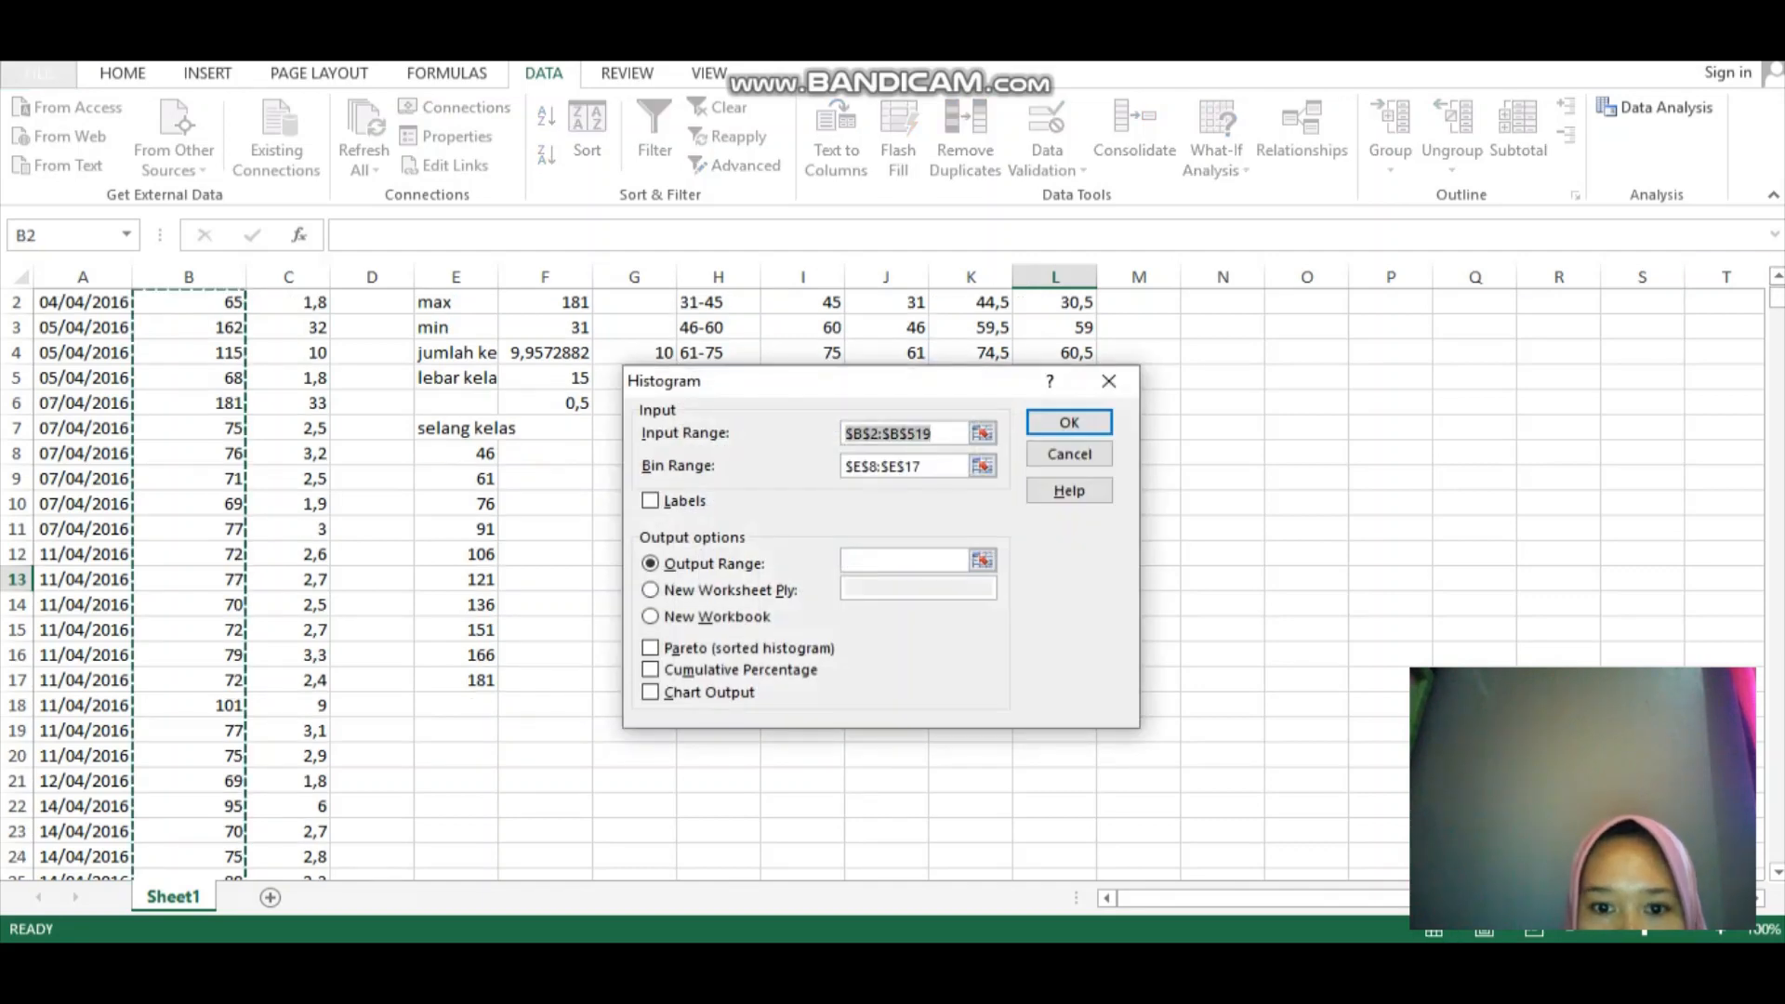
{"action": "left_click", "coordinate": [903, 560]}
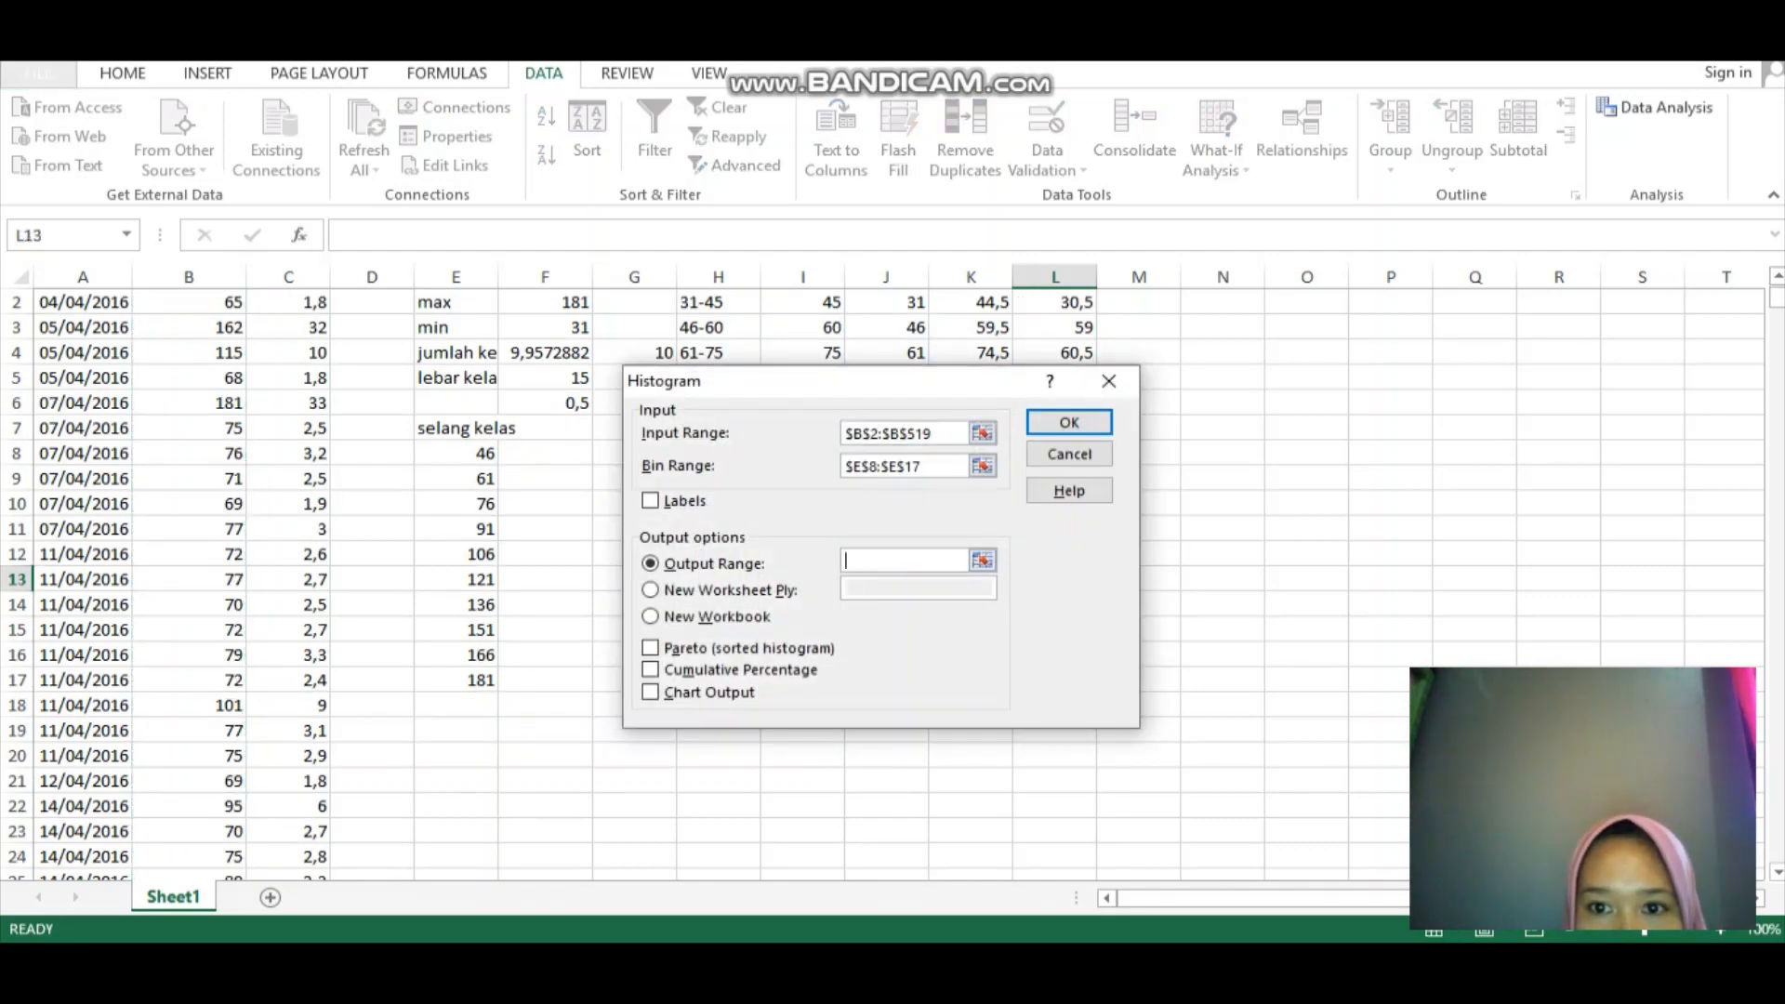
{"action": "left_click", "coordinate": [1139, 302]}
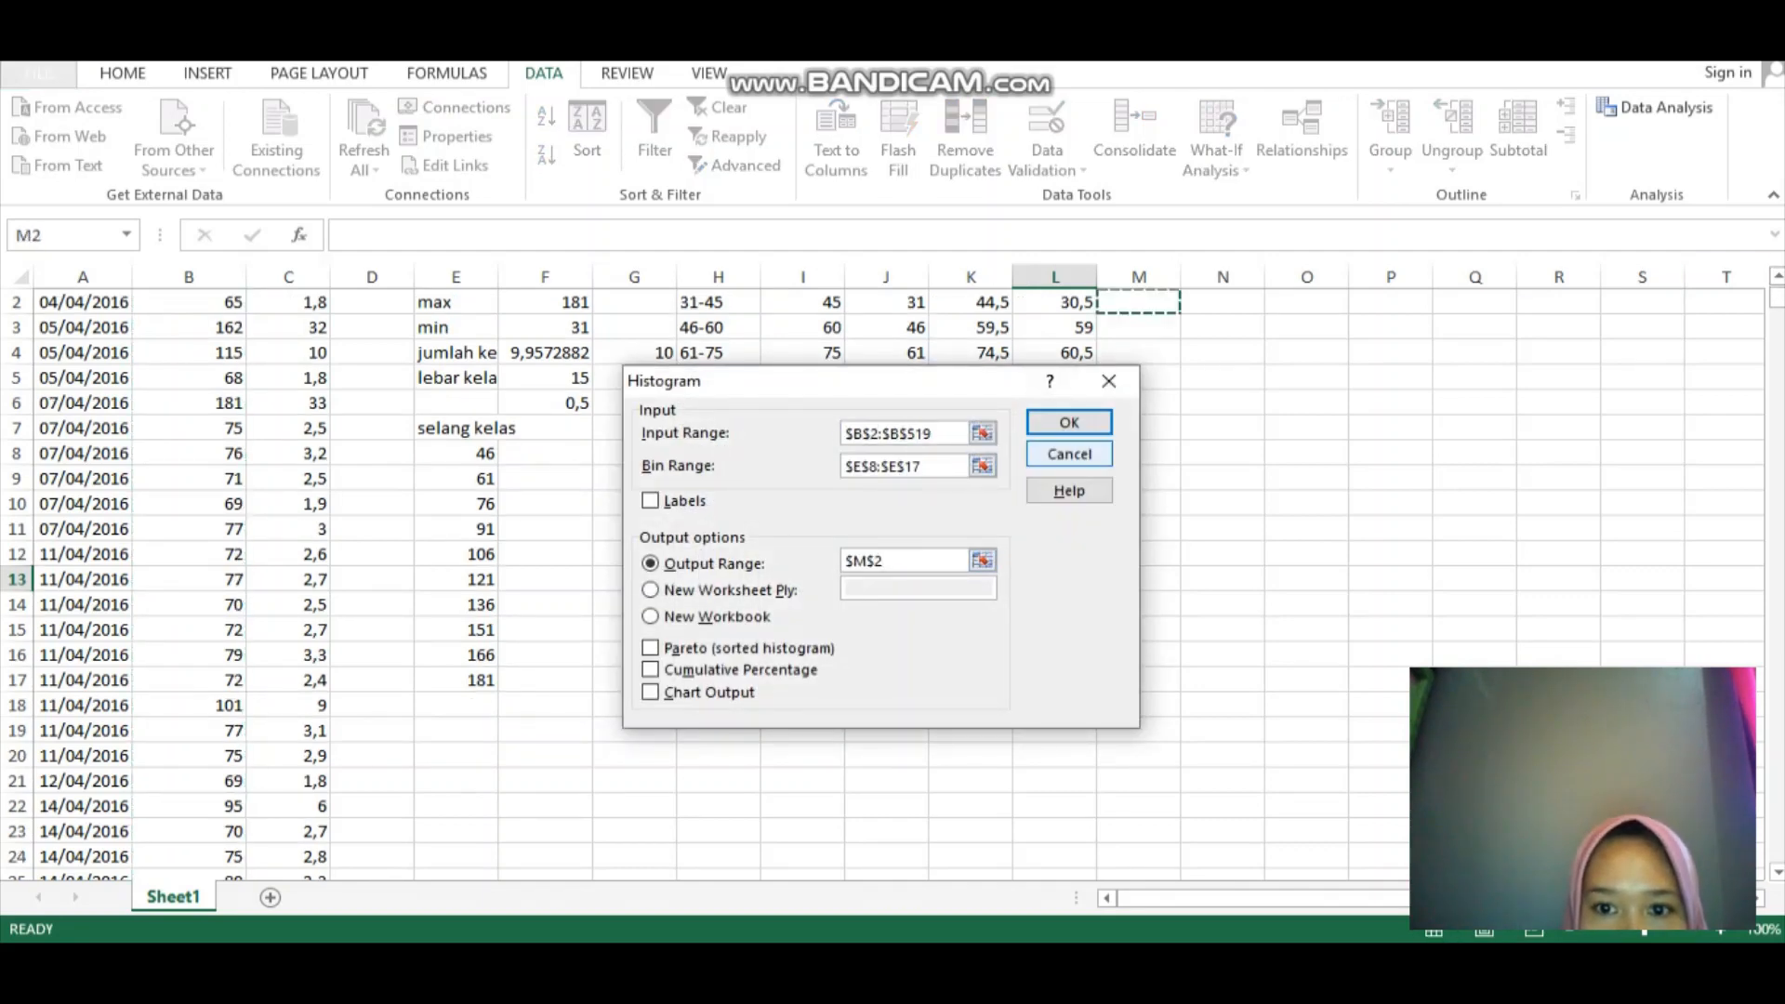
{"action": "left_click", "coordinate": [1069, 422]}
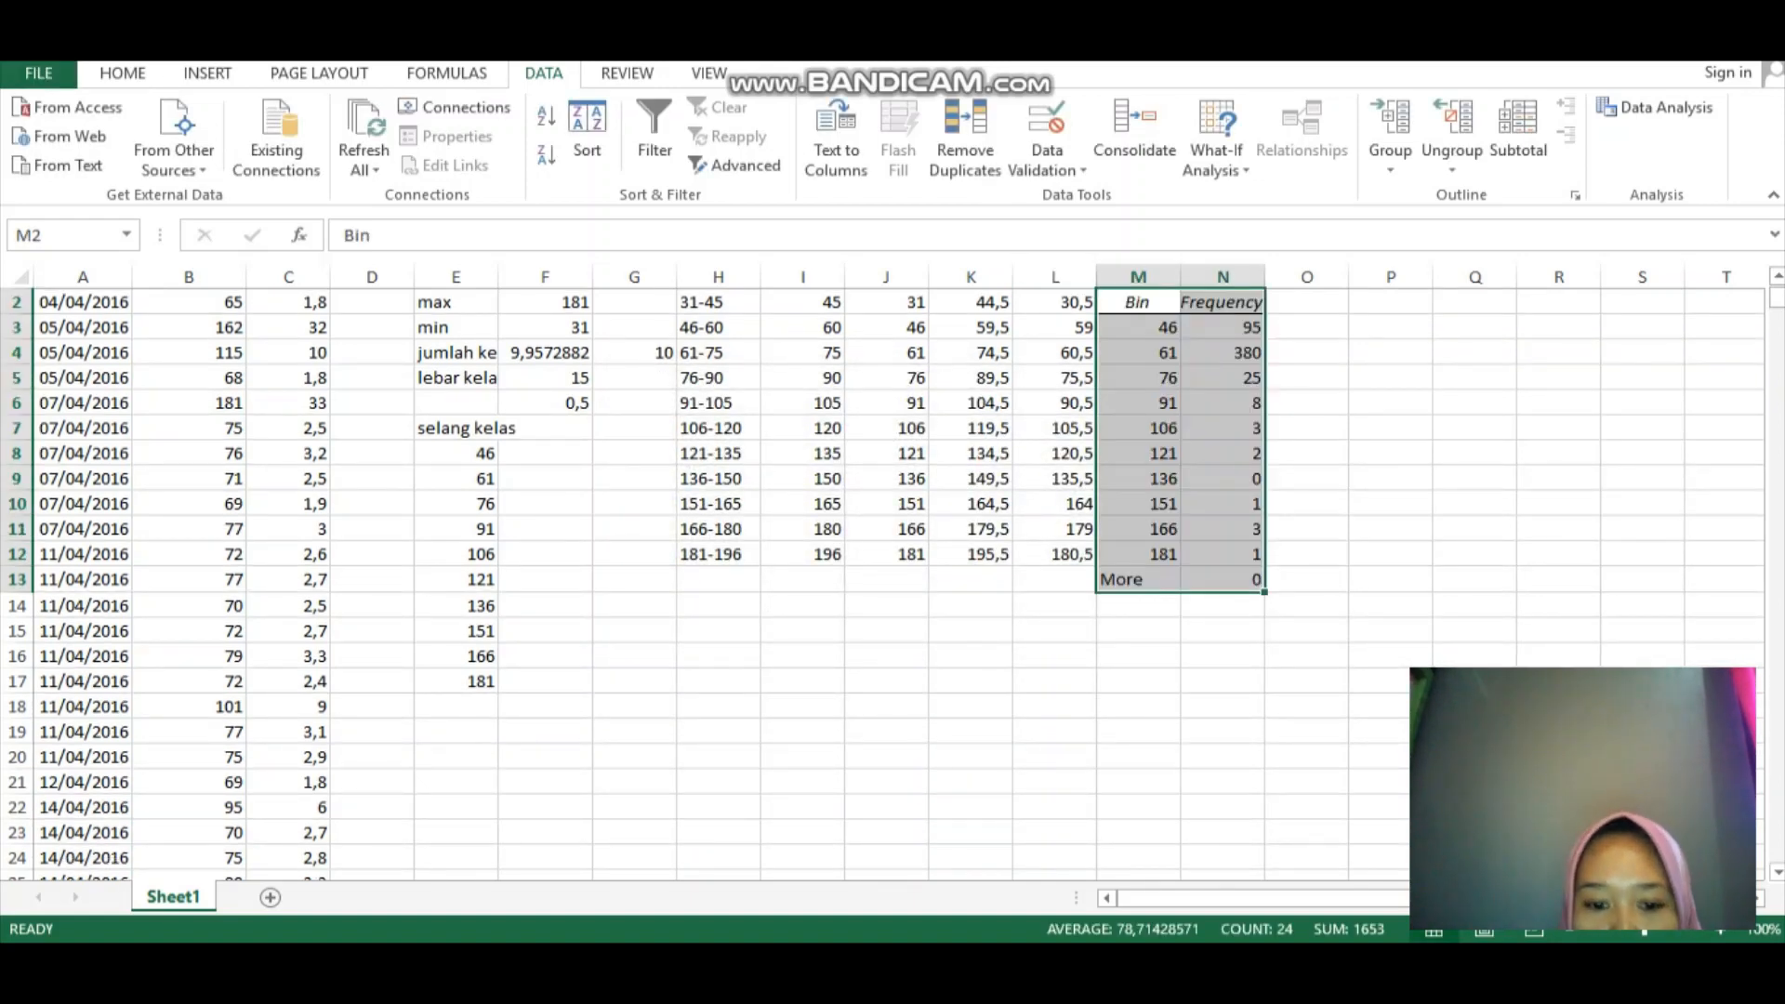
{"action": "left_click_drag", "start_coordinate": [1180, 290], "coordinate": [1181, 278]}
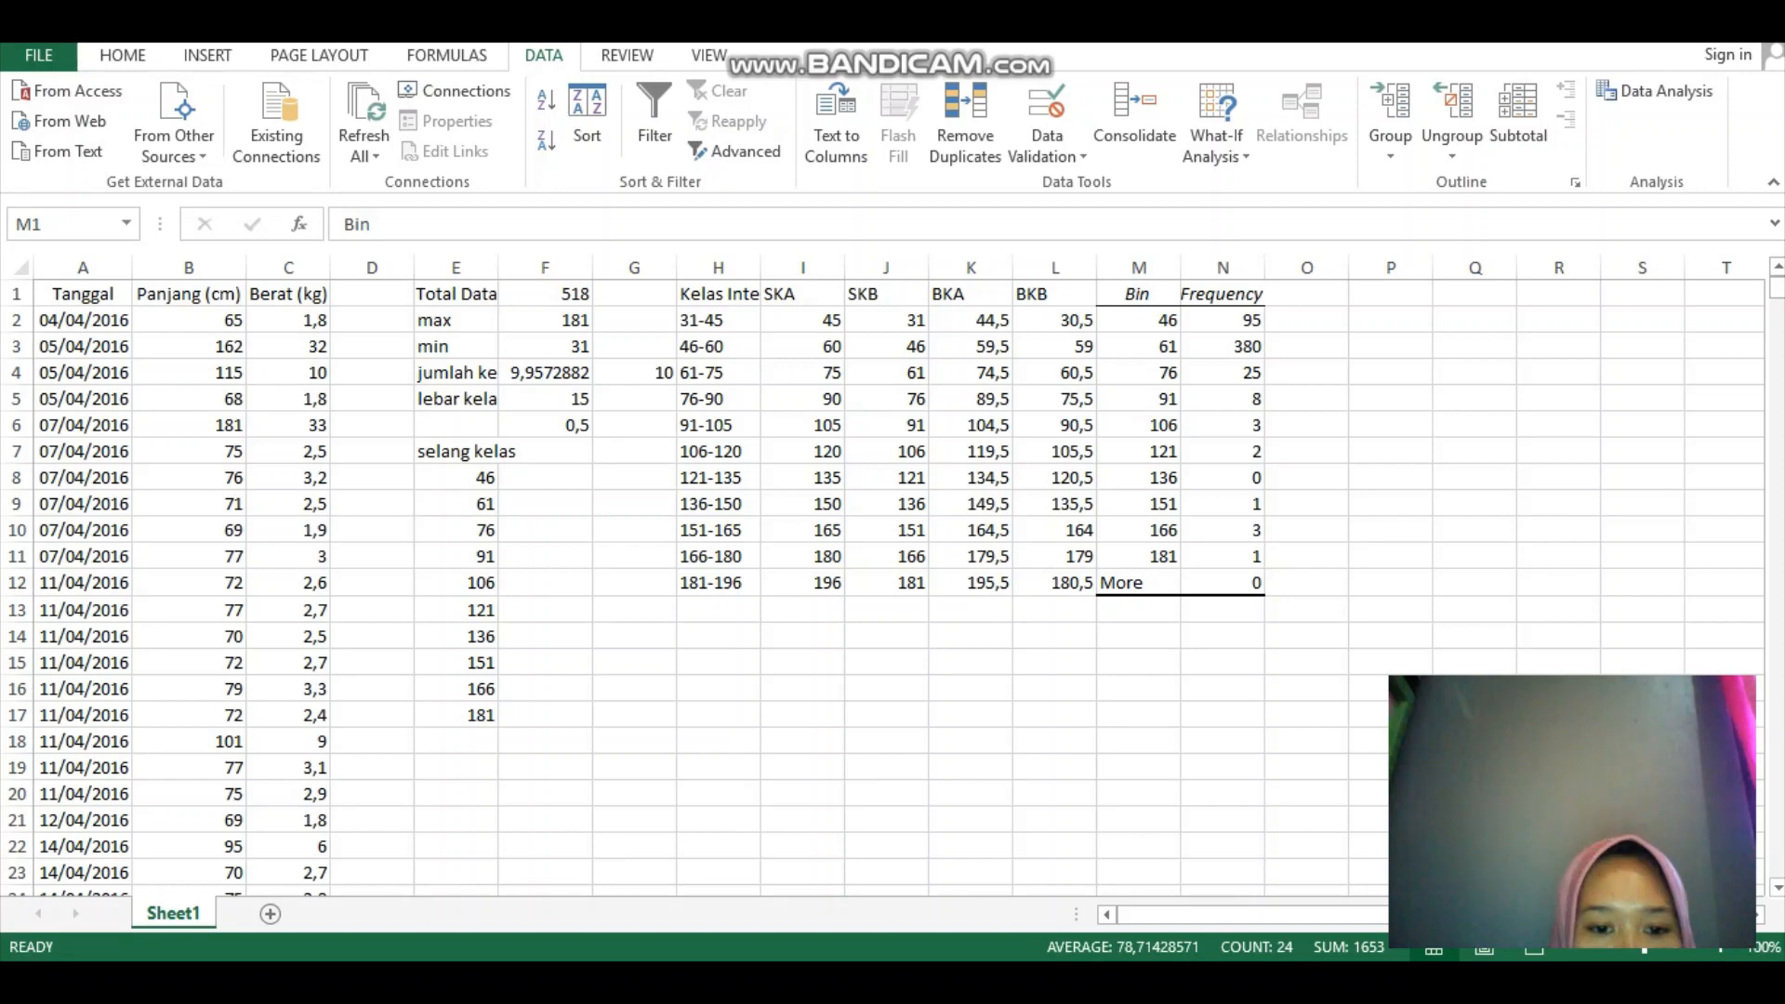
- Enter the month heading April in G16, correcting its misspelled last letter
{"action": "left_click", "coordinate": [634, 689]}
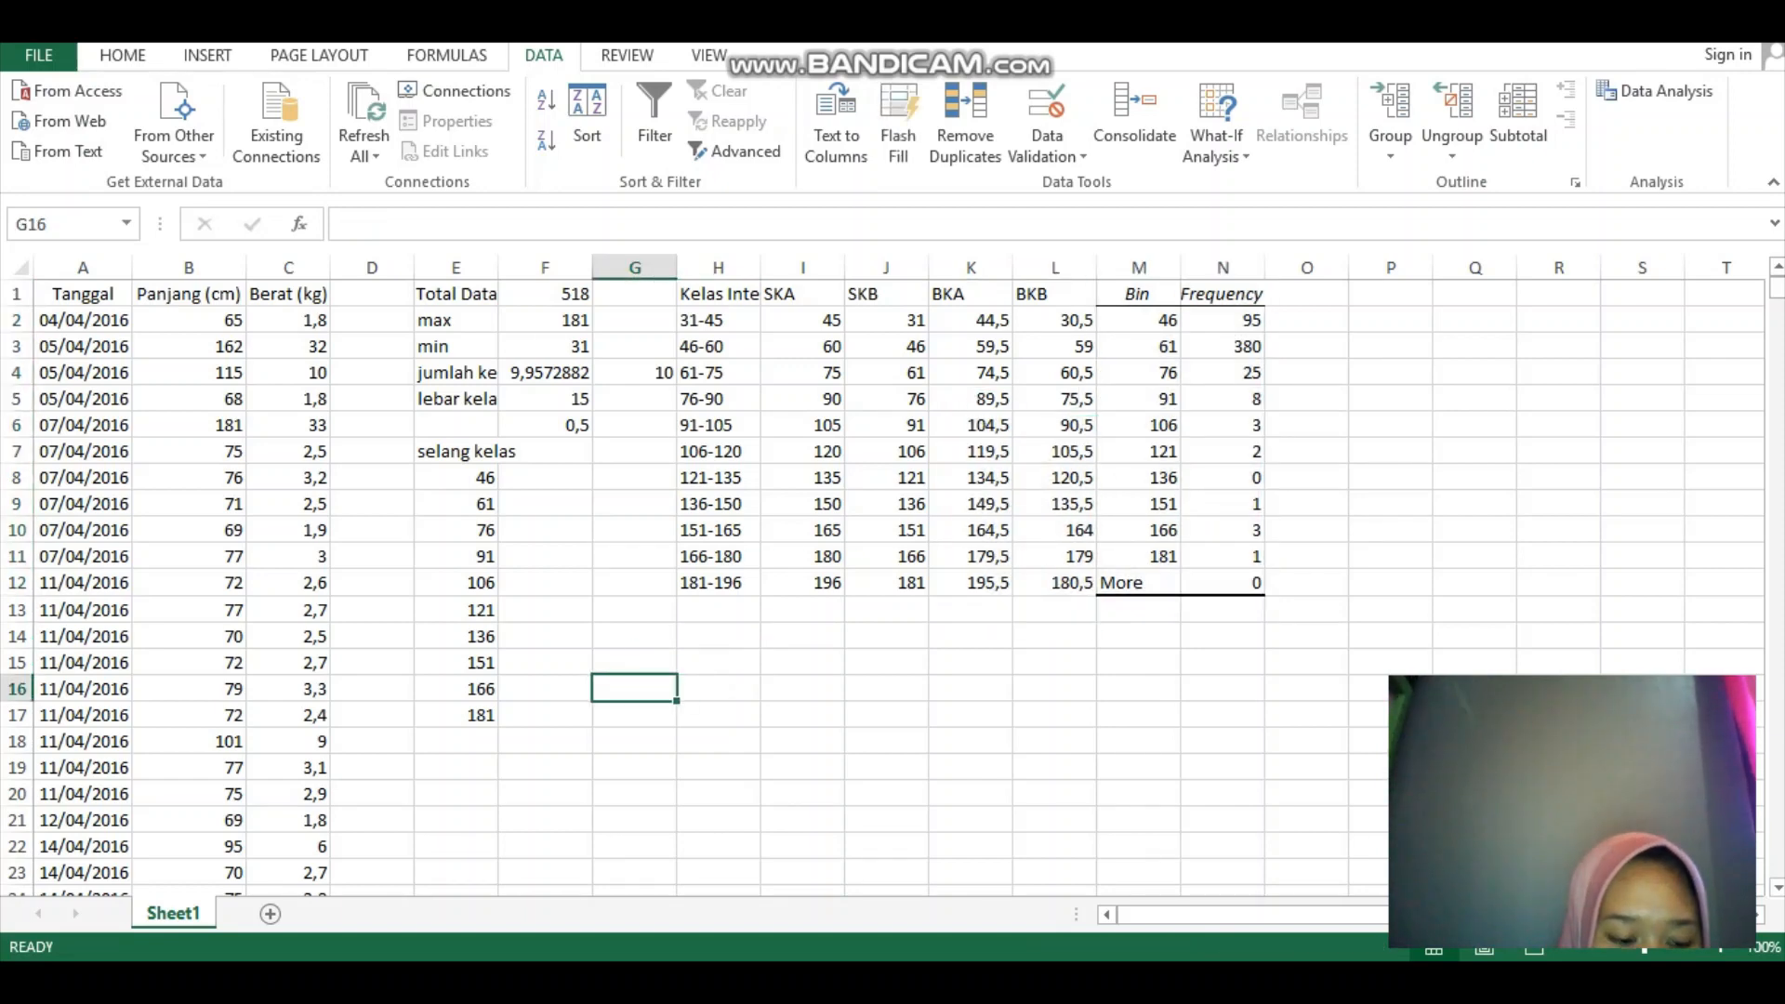
{"action": "type", "text": "Ap"}
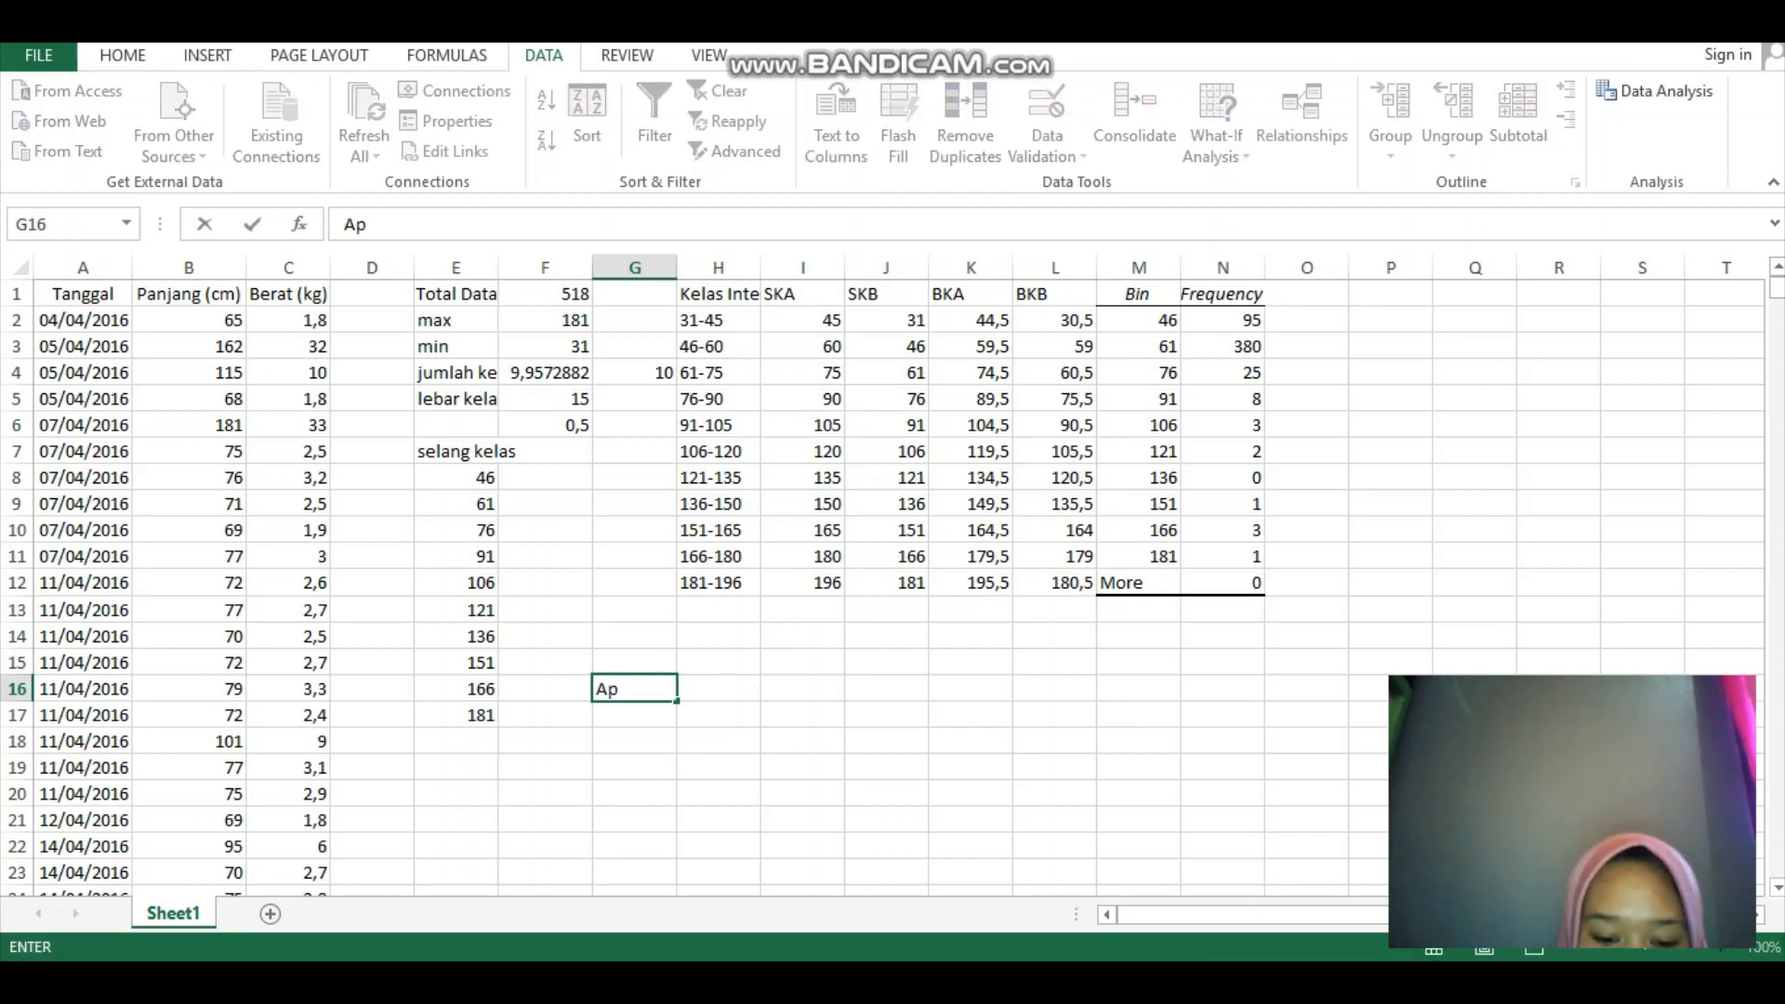
{"action": "type", "text": "rik"}
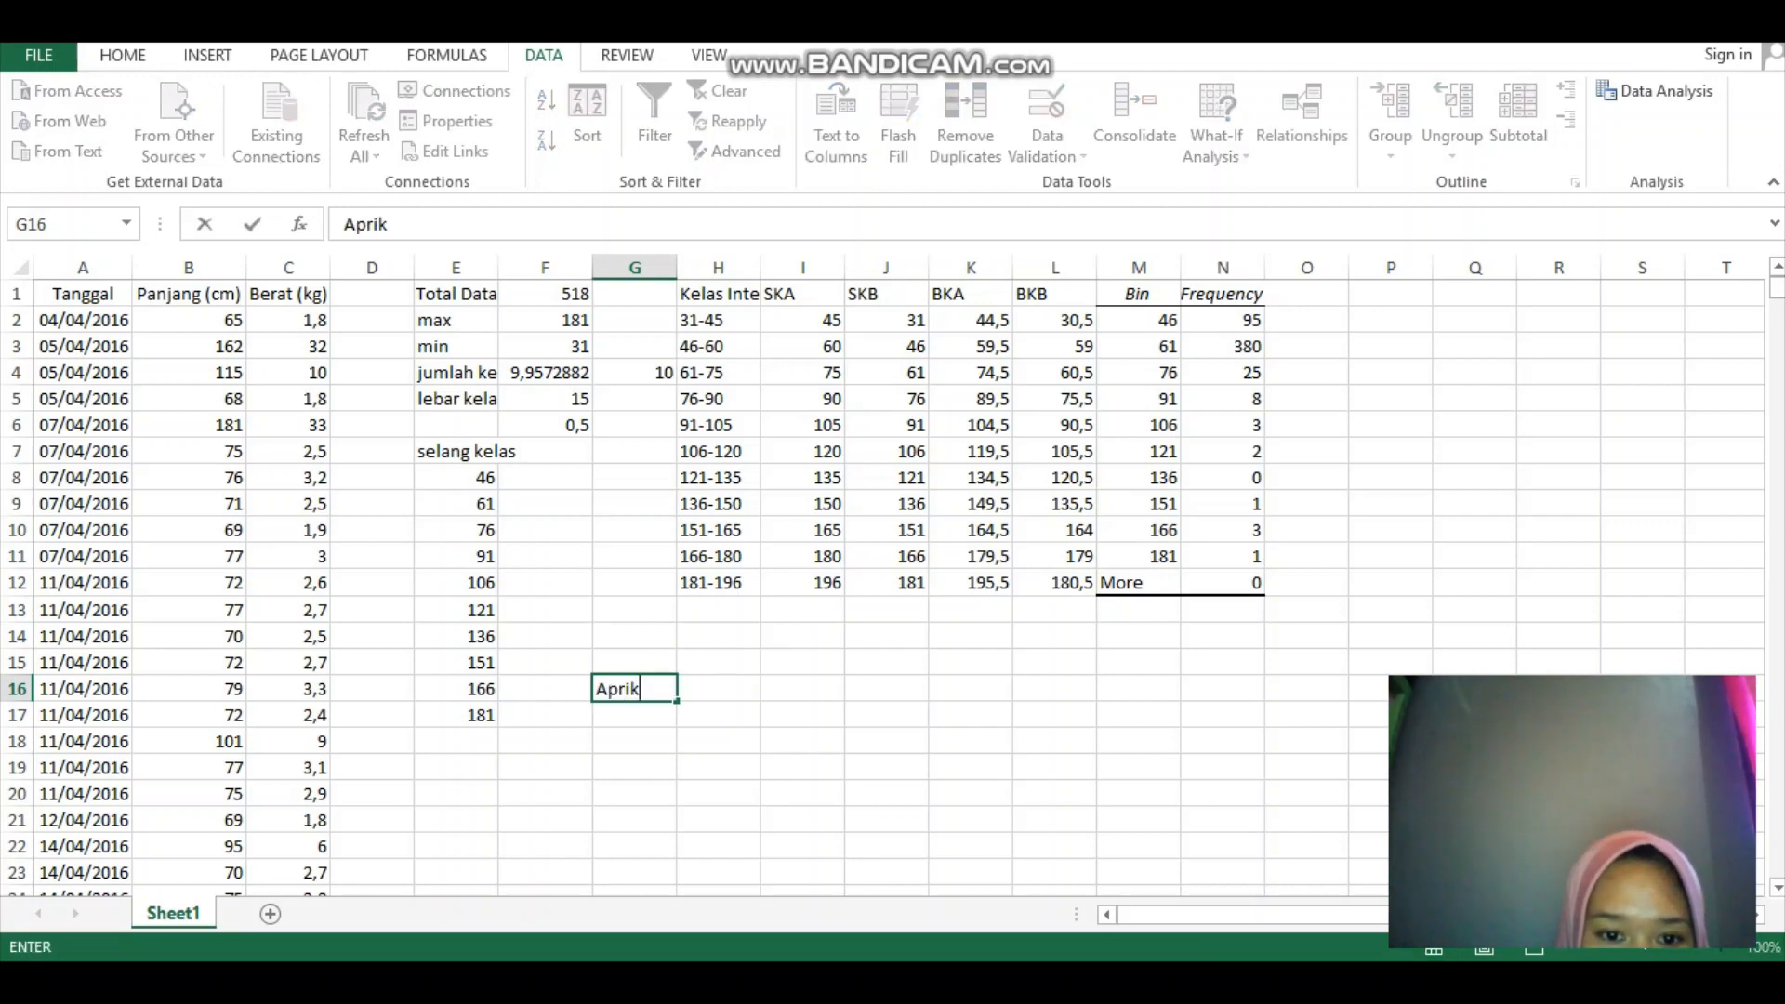
{"action": "key", "text": "Tab"}
{"action": "type", "text": "I"}
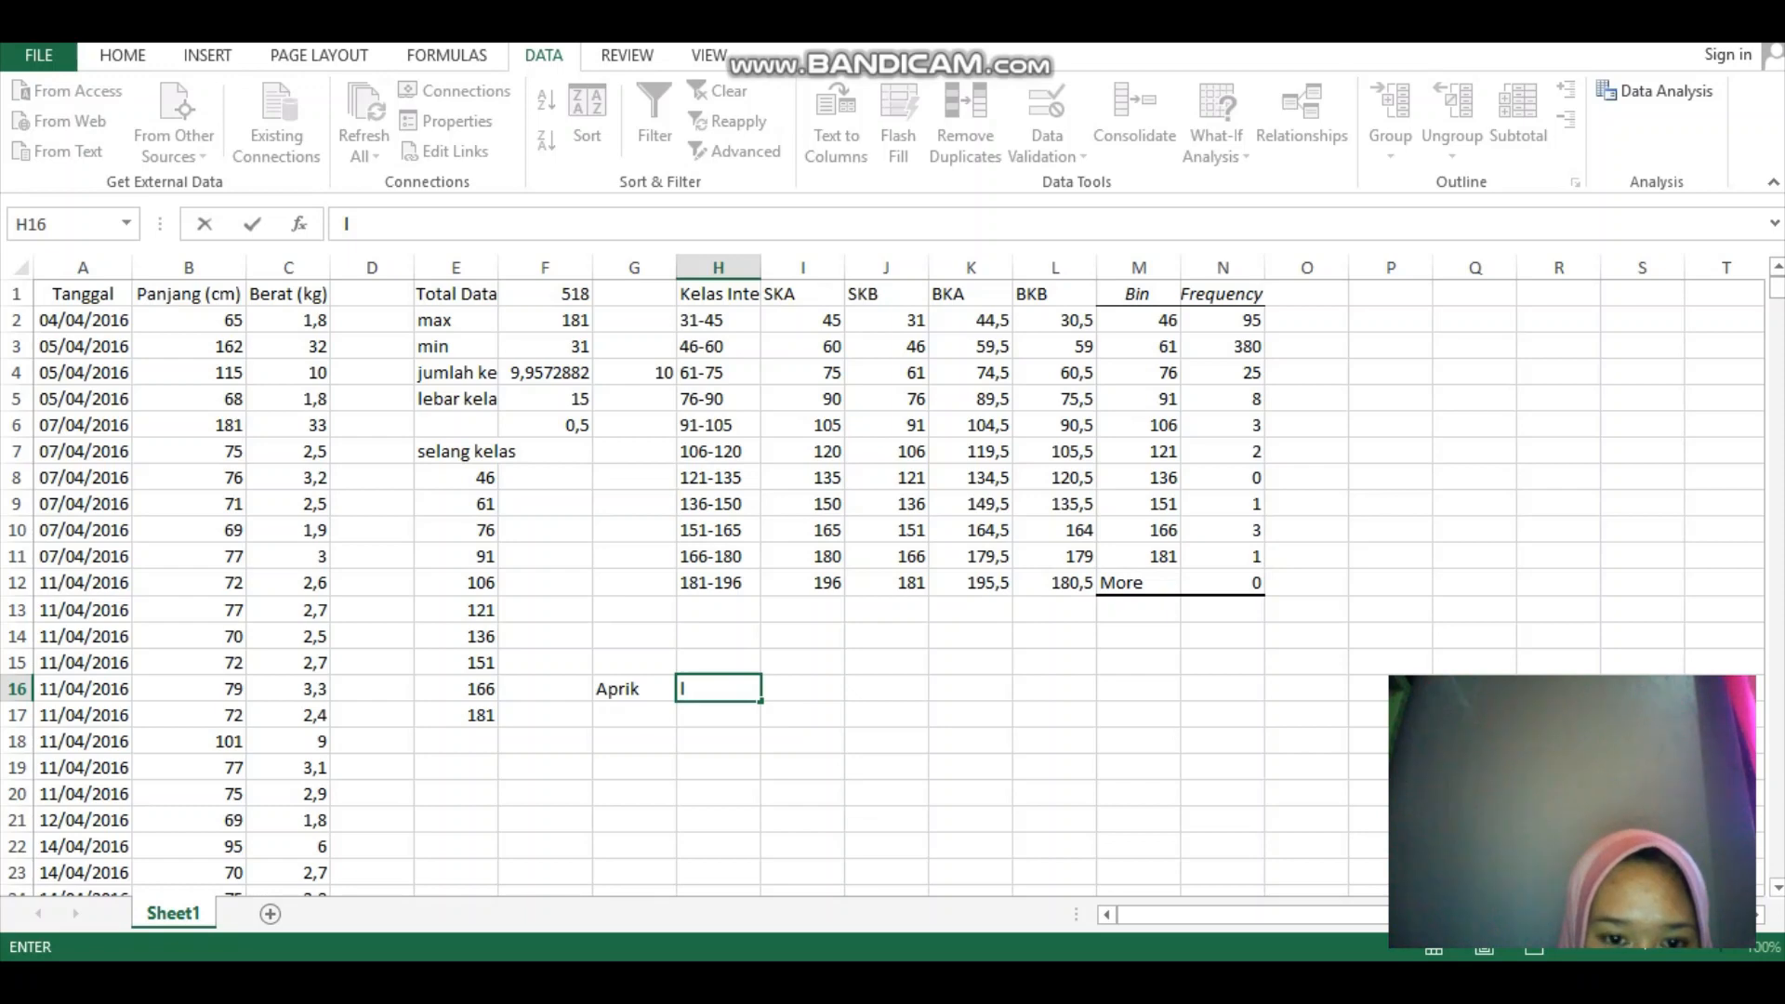
{"action": "double_click", "coordinate": [650, 688]}
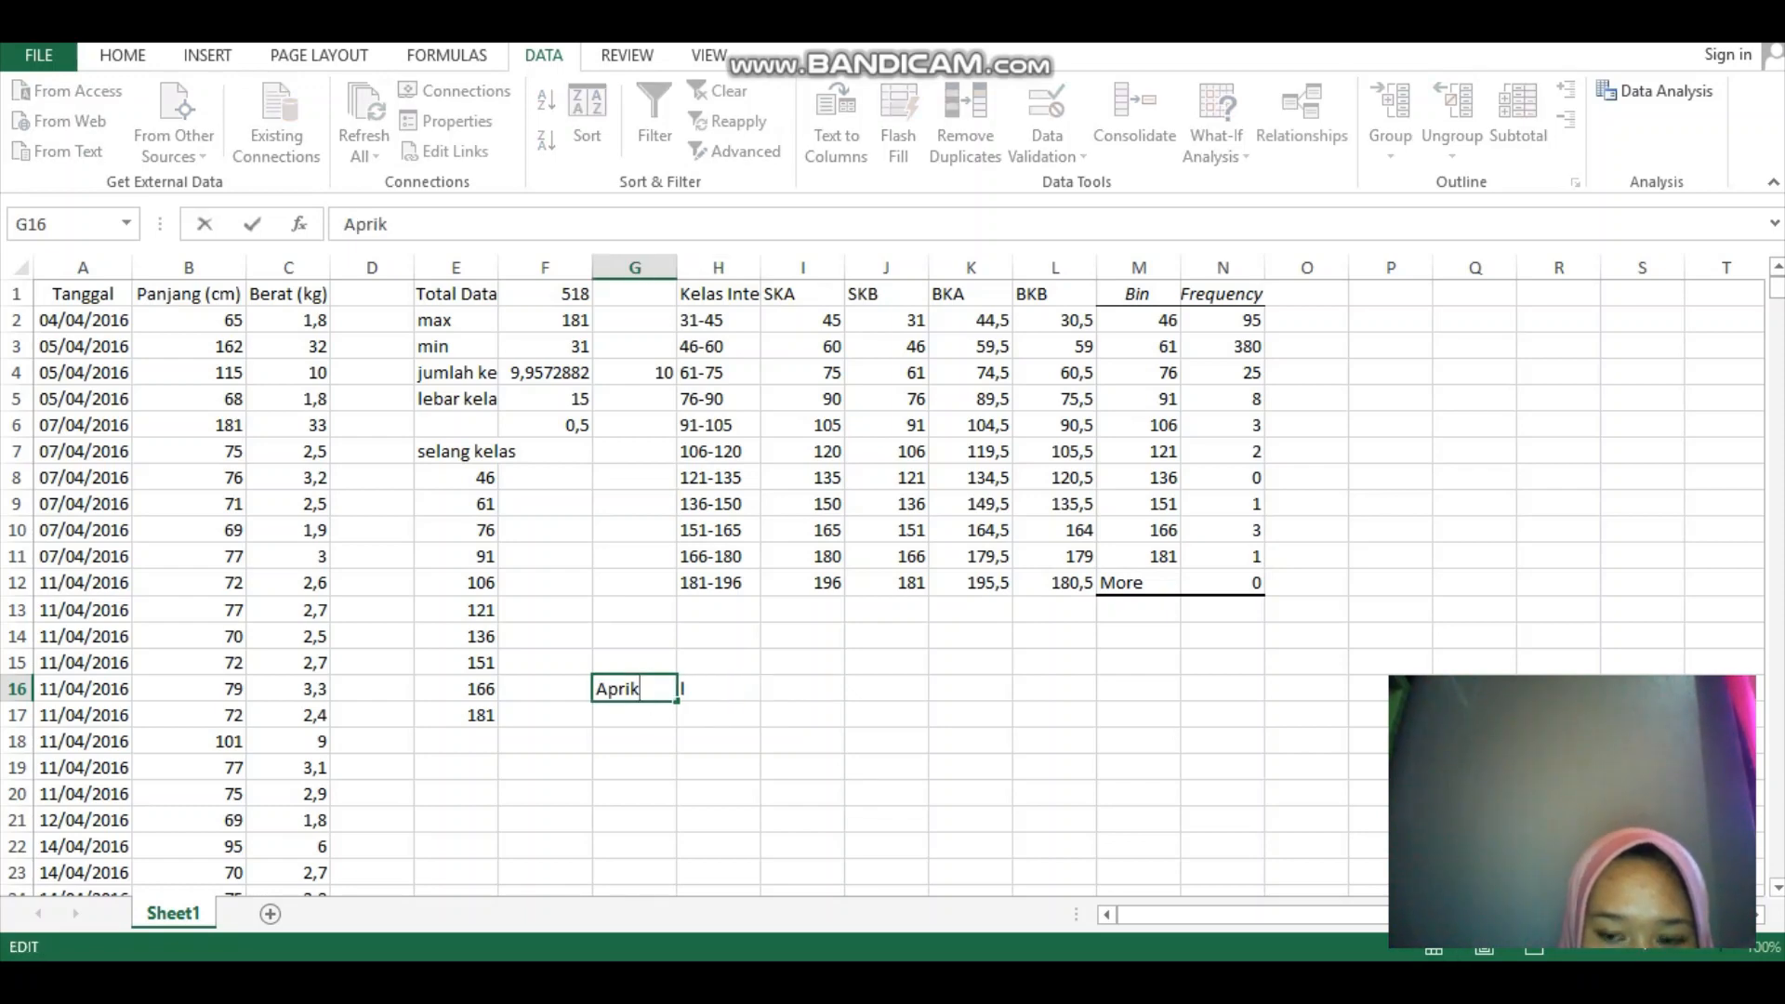
{"action": "key", "text": "BackSpace"}
{"action": "type", "text": "l"}
{"action": "key", "text": "Tab"}
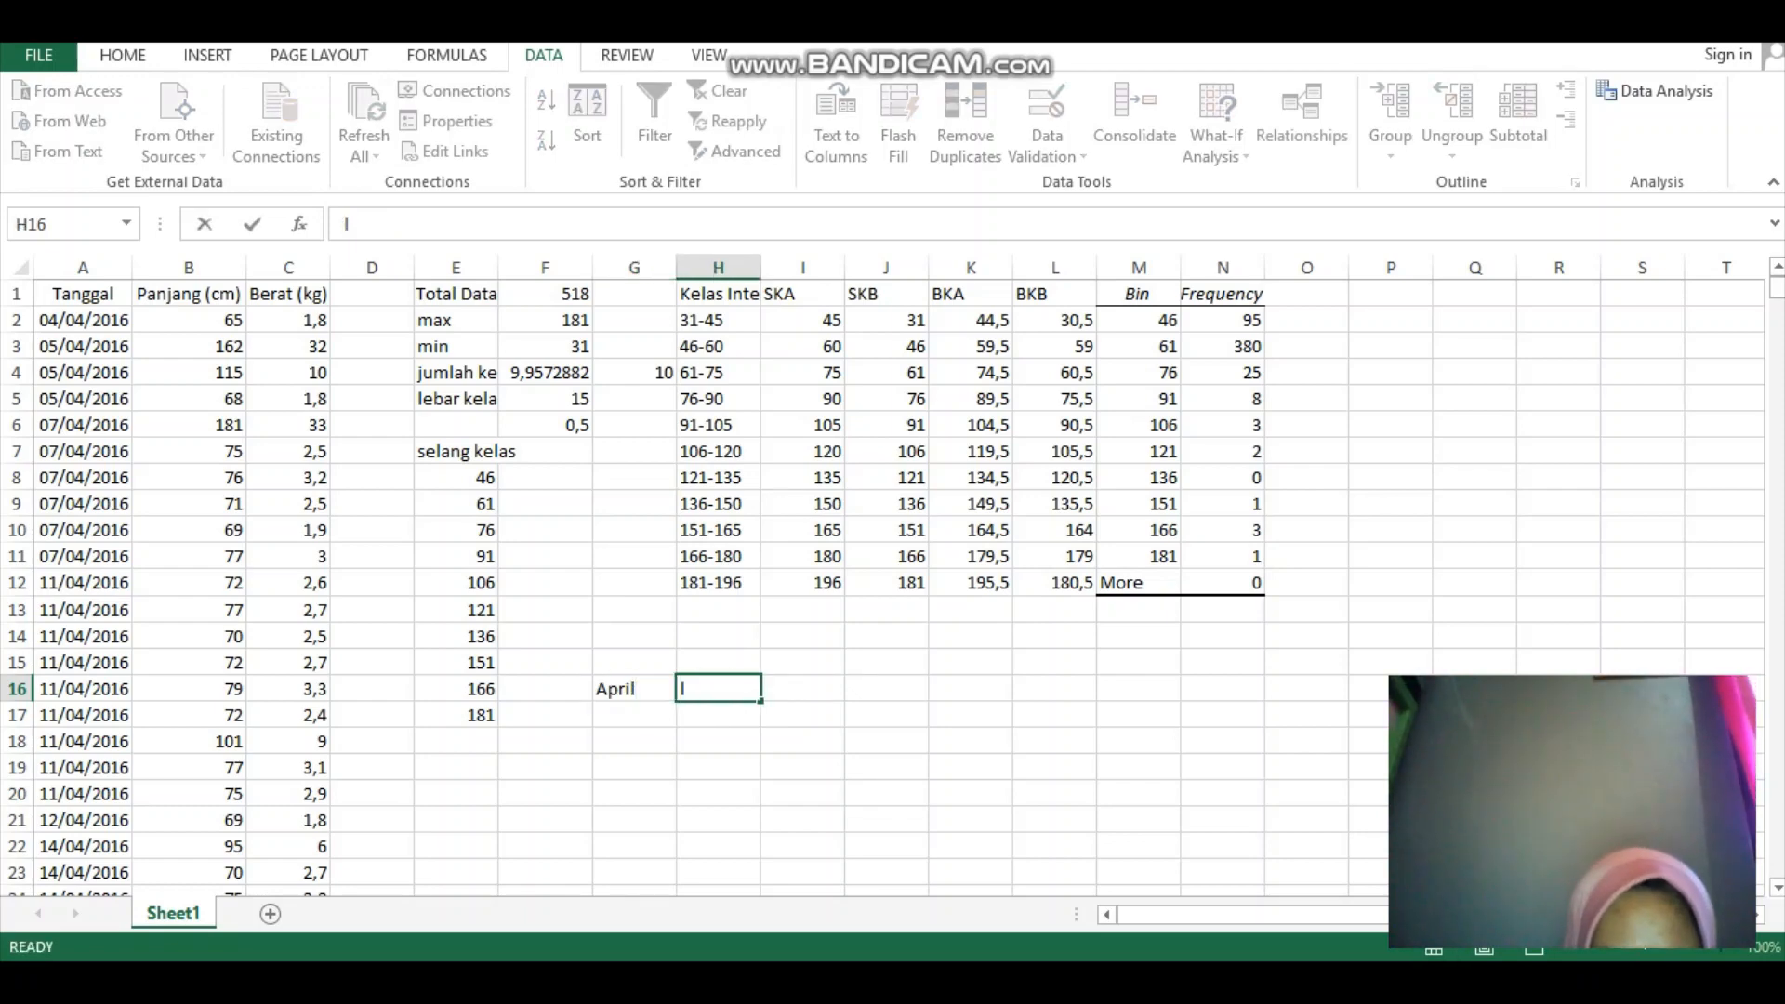
- Enter the month headings Mei in H16 and Juni in I16
{"action": "key", "text": "BackSpace"}
{"action": "type", "text": "Me"}
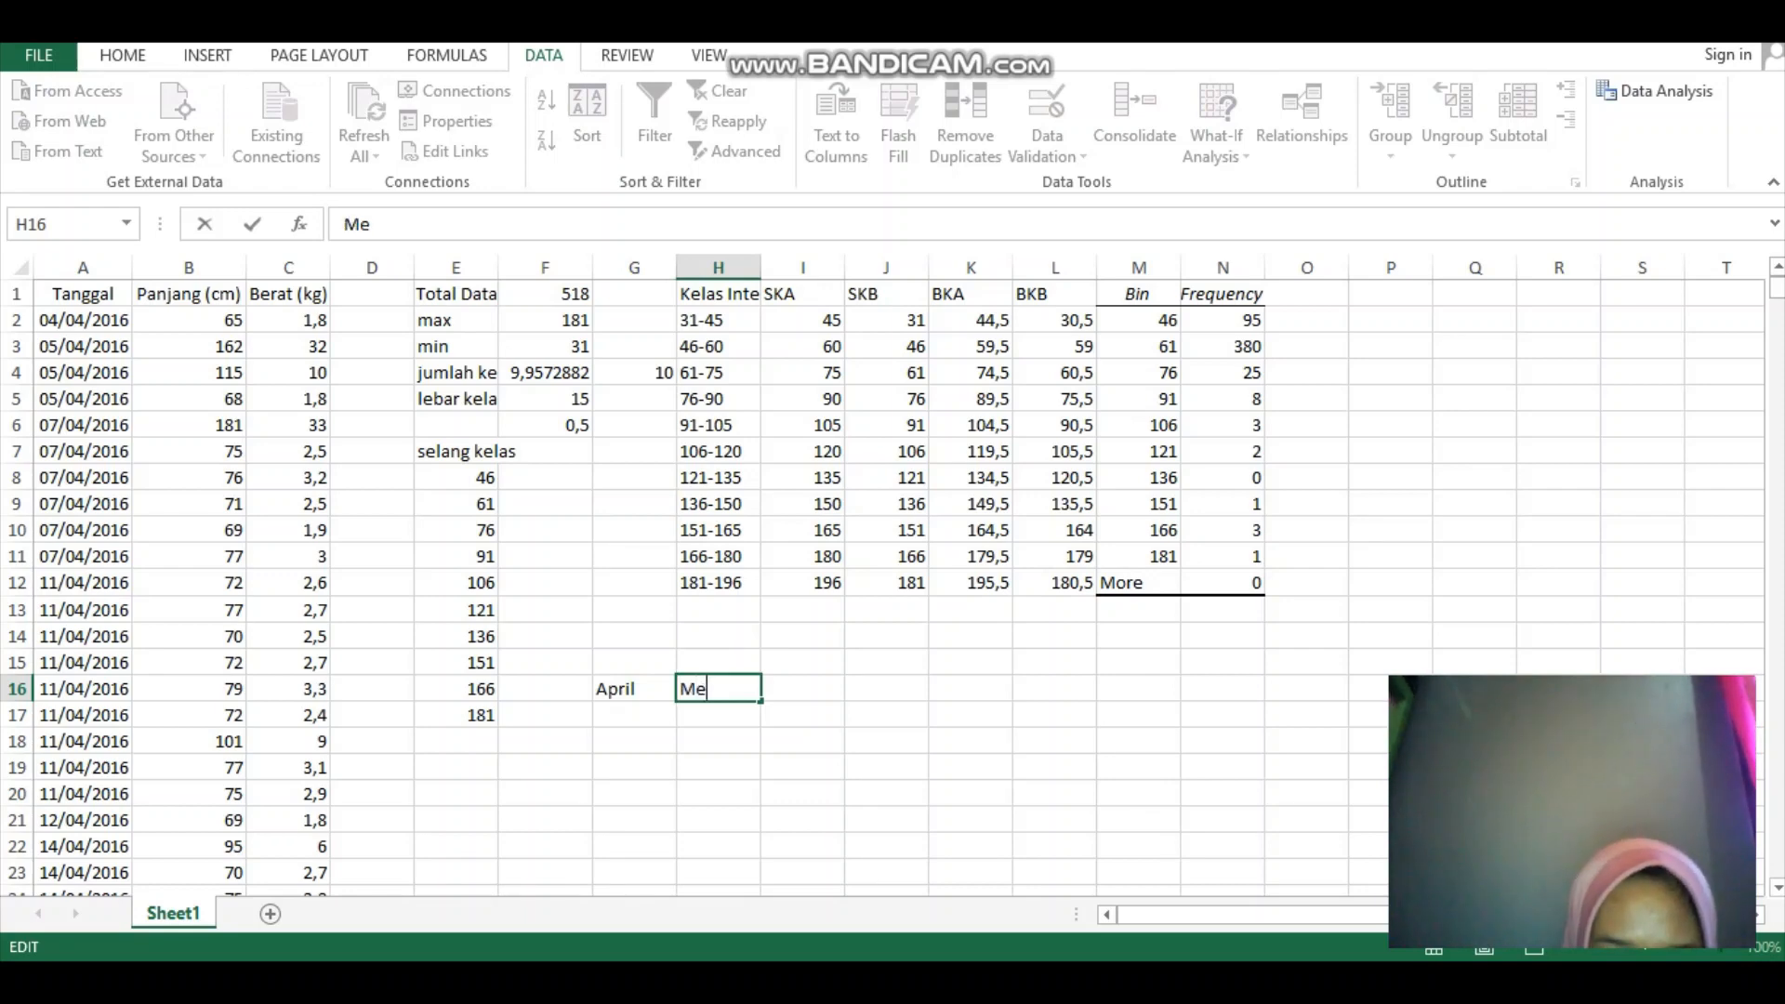
{"action": "type", "text": "i"}
{"action": "key", "text": "Tab"}
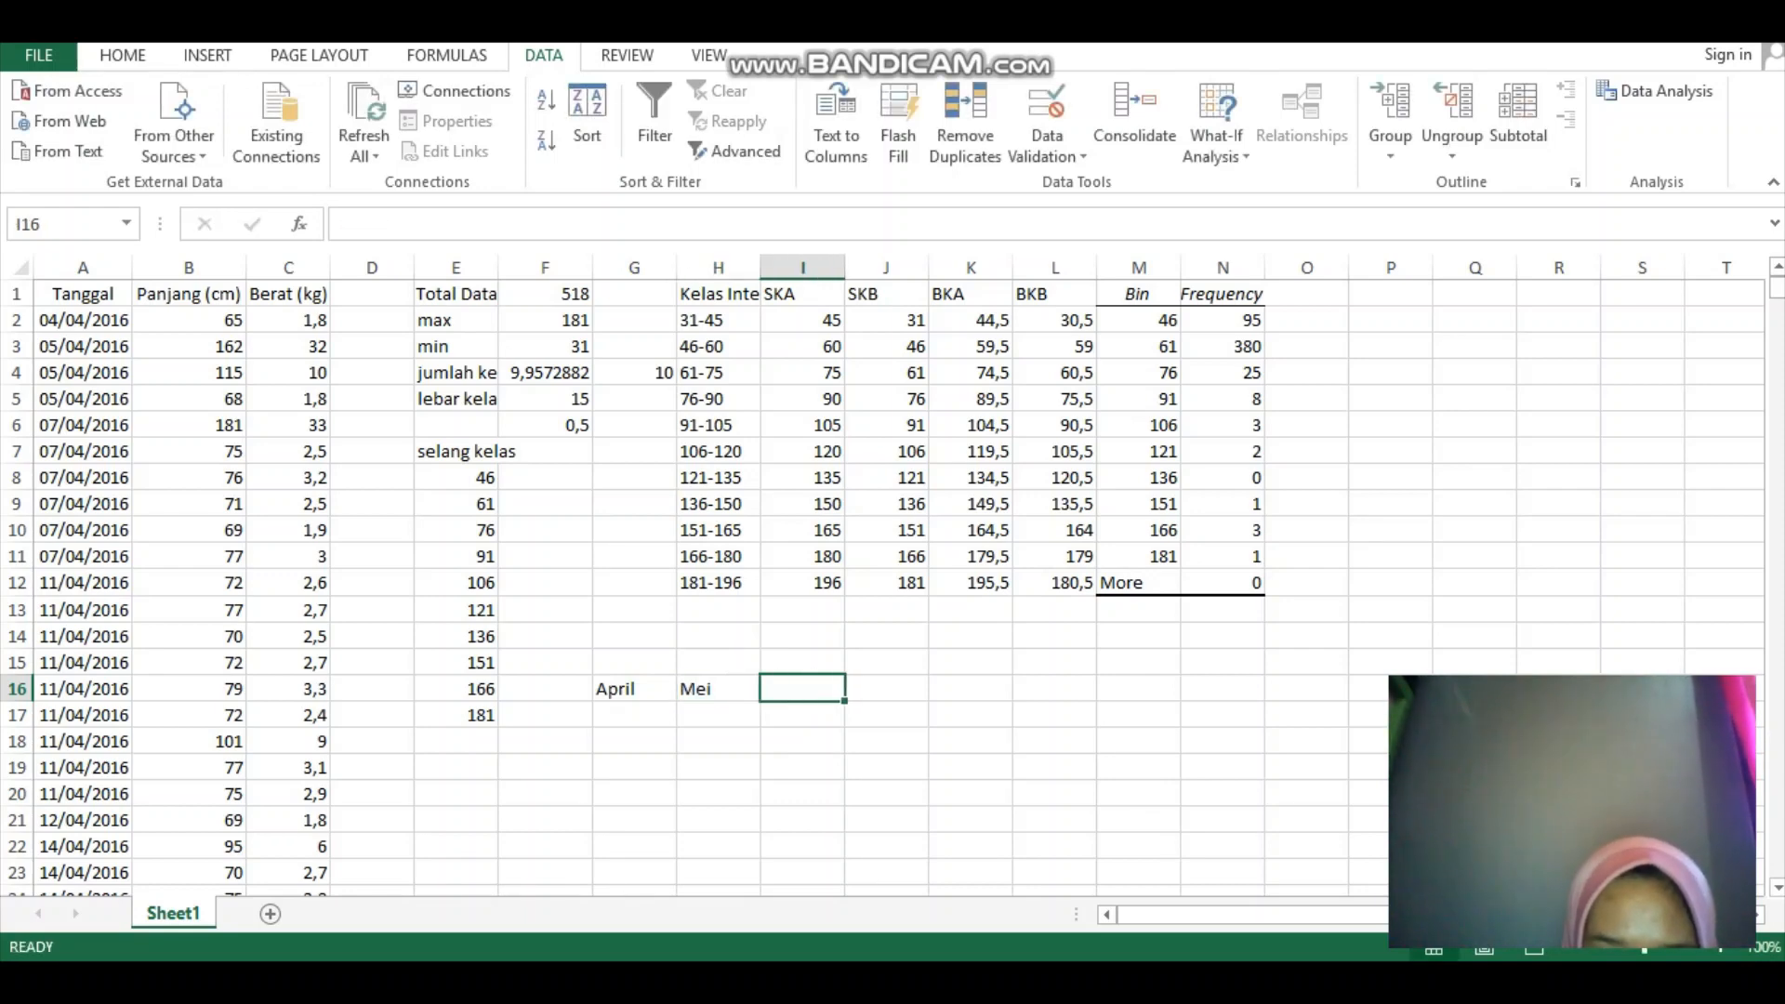
{"action": "type", "text": "Juni"}
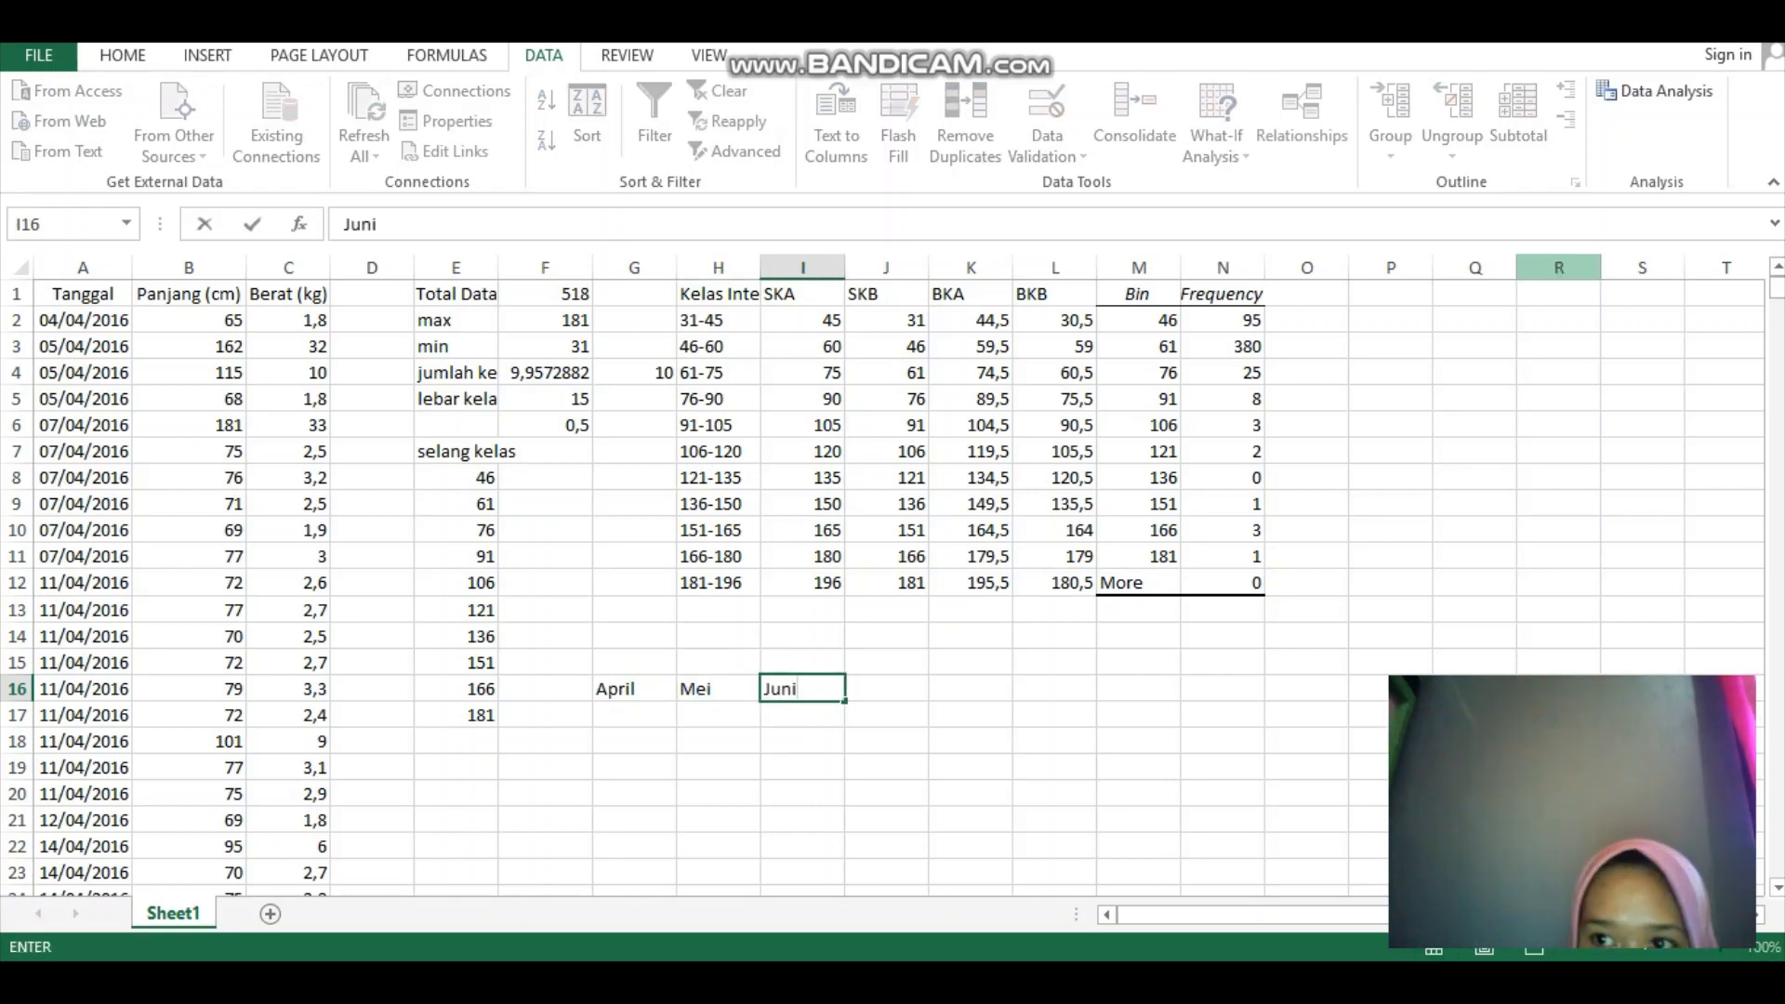
{"action": "left_click", "coordinate": [635, 688]}
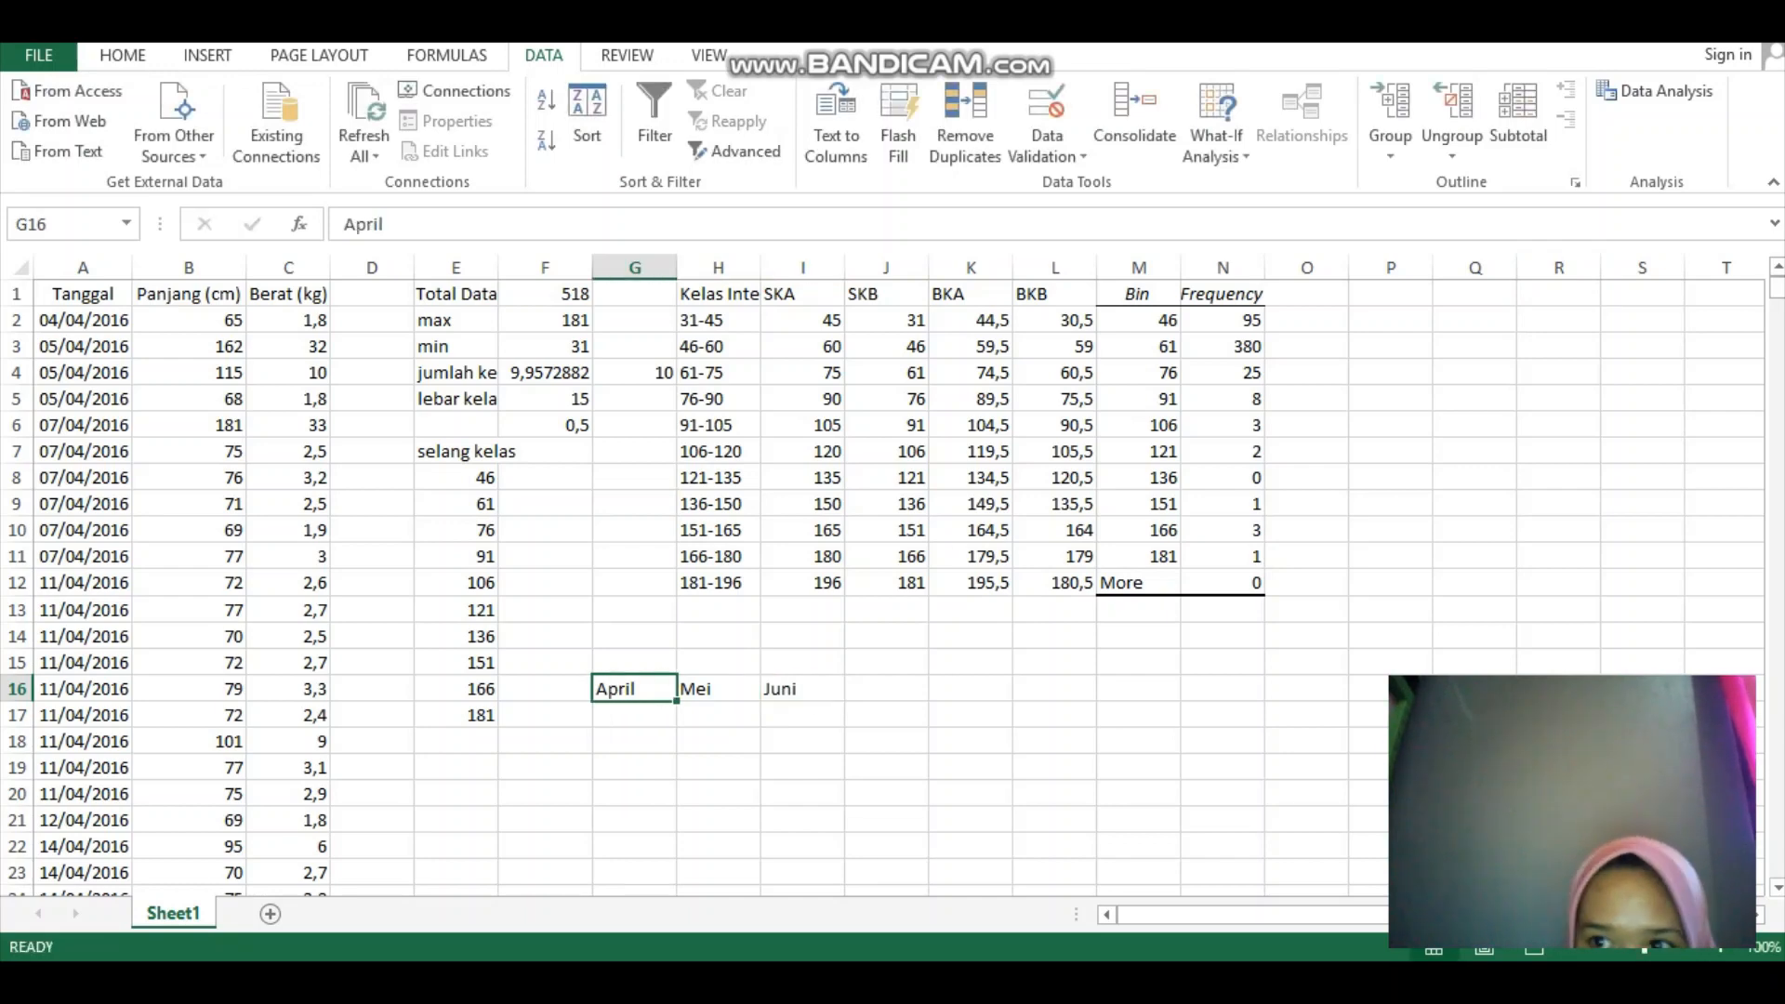
- Start the Histogram tool from Data Analysis and set its input range to the April Panjang (cm) values in B2:B44
{"action": "left_click", "coordinate": [1654, 91]}
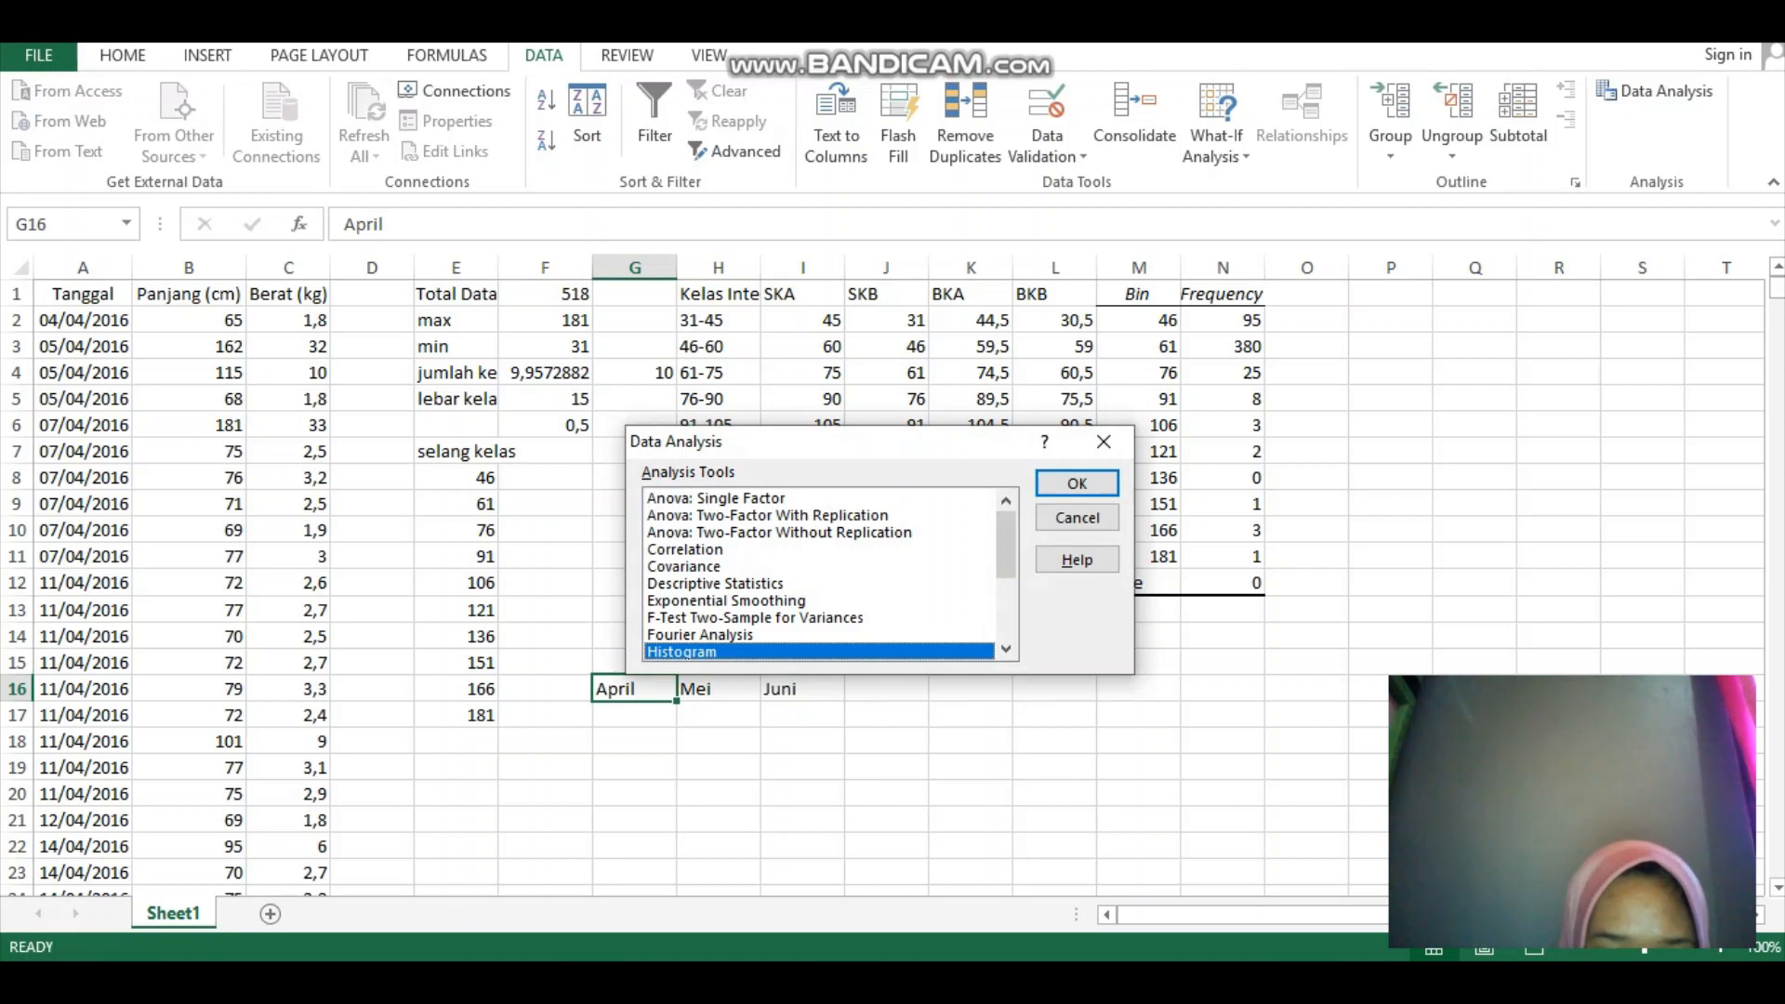
{"action": "left_click_drag", "start_coordinate": [981, 446], "coordinate": [1112, 396]}
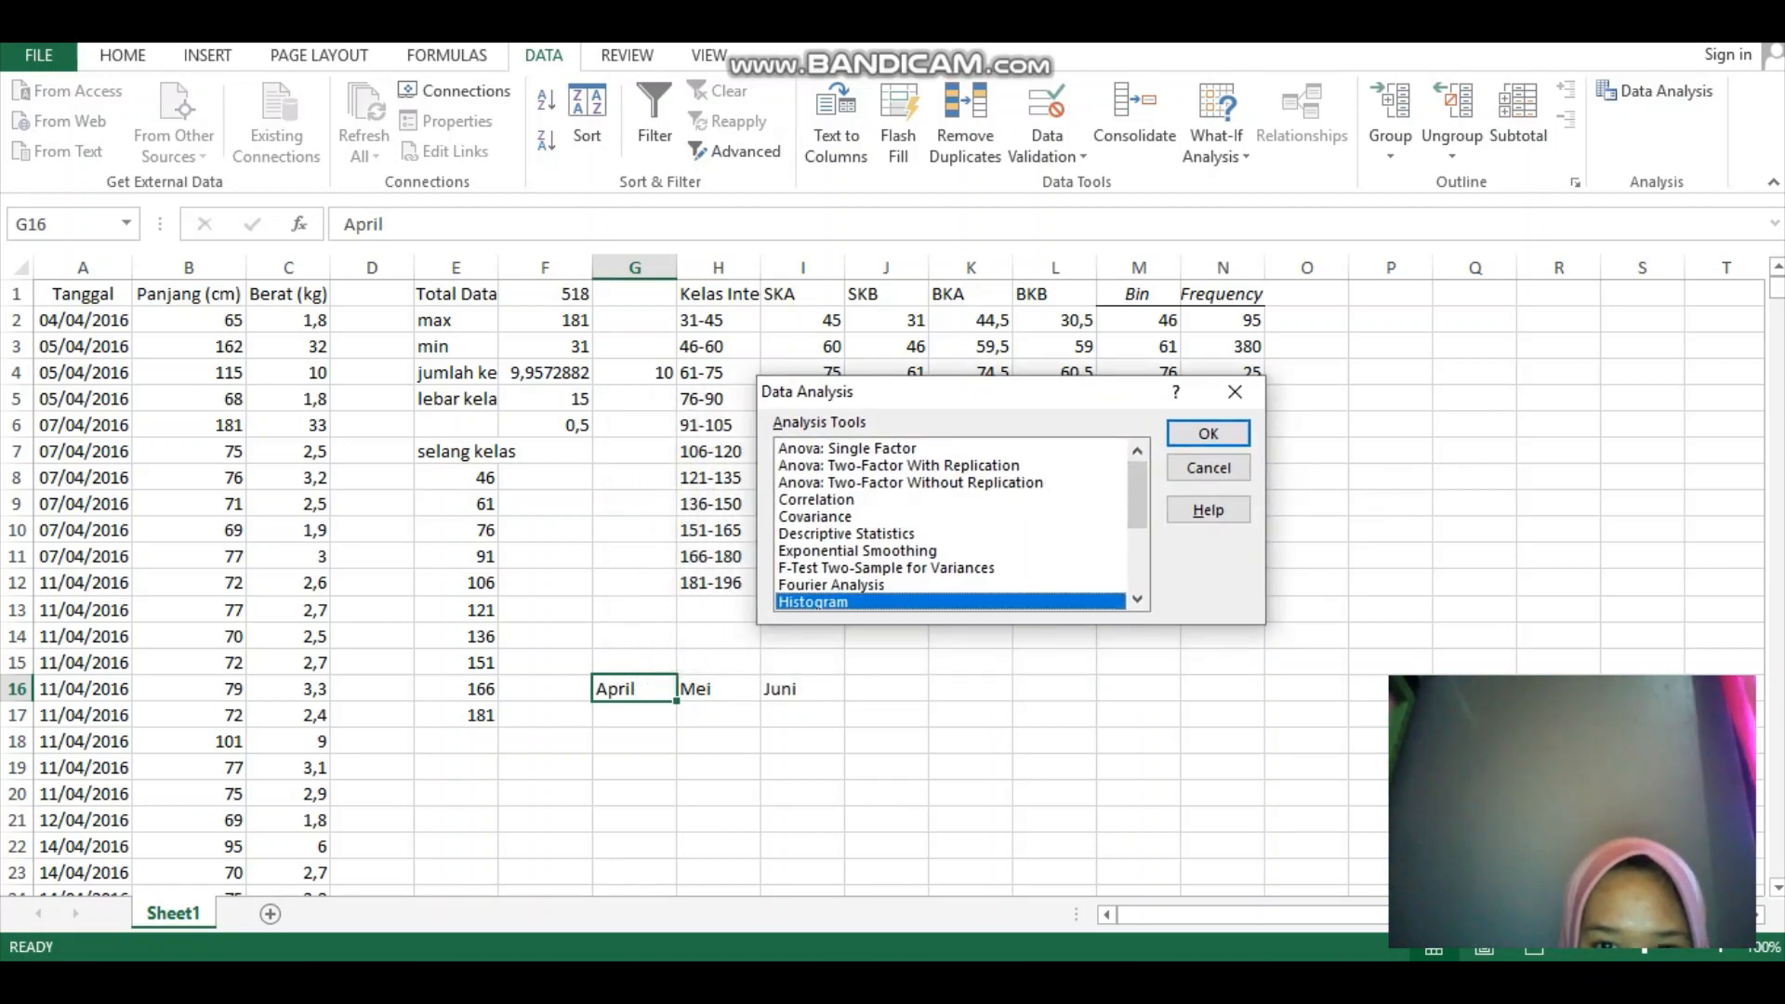
{"action": "key", "text": "Return"}
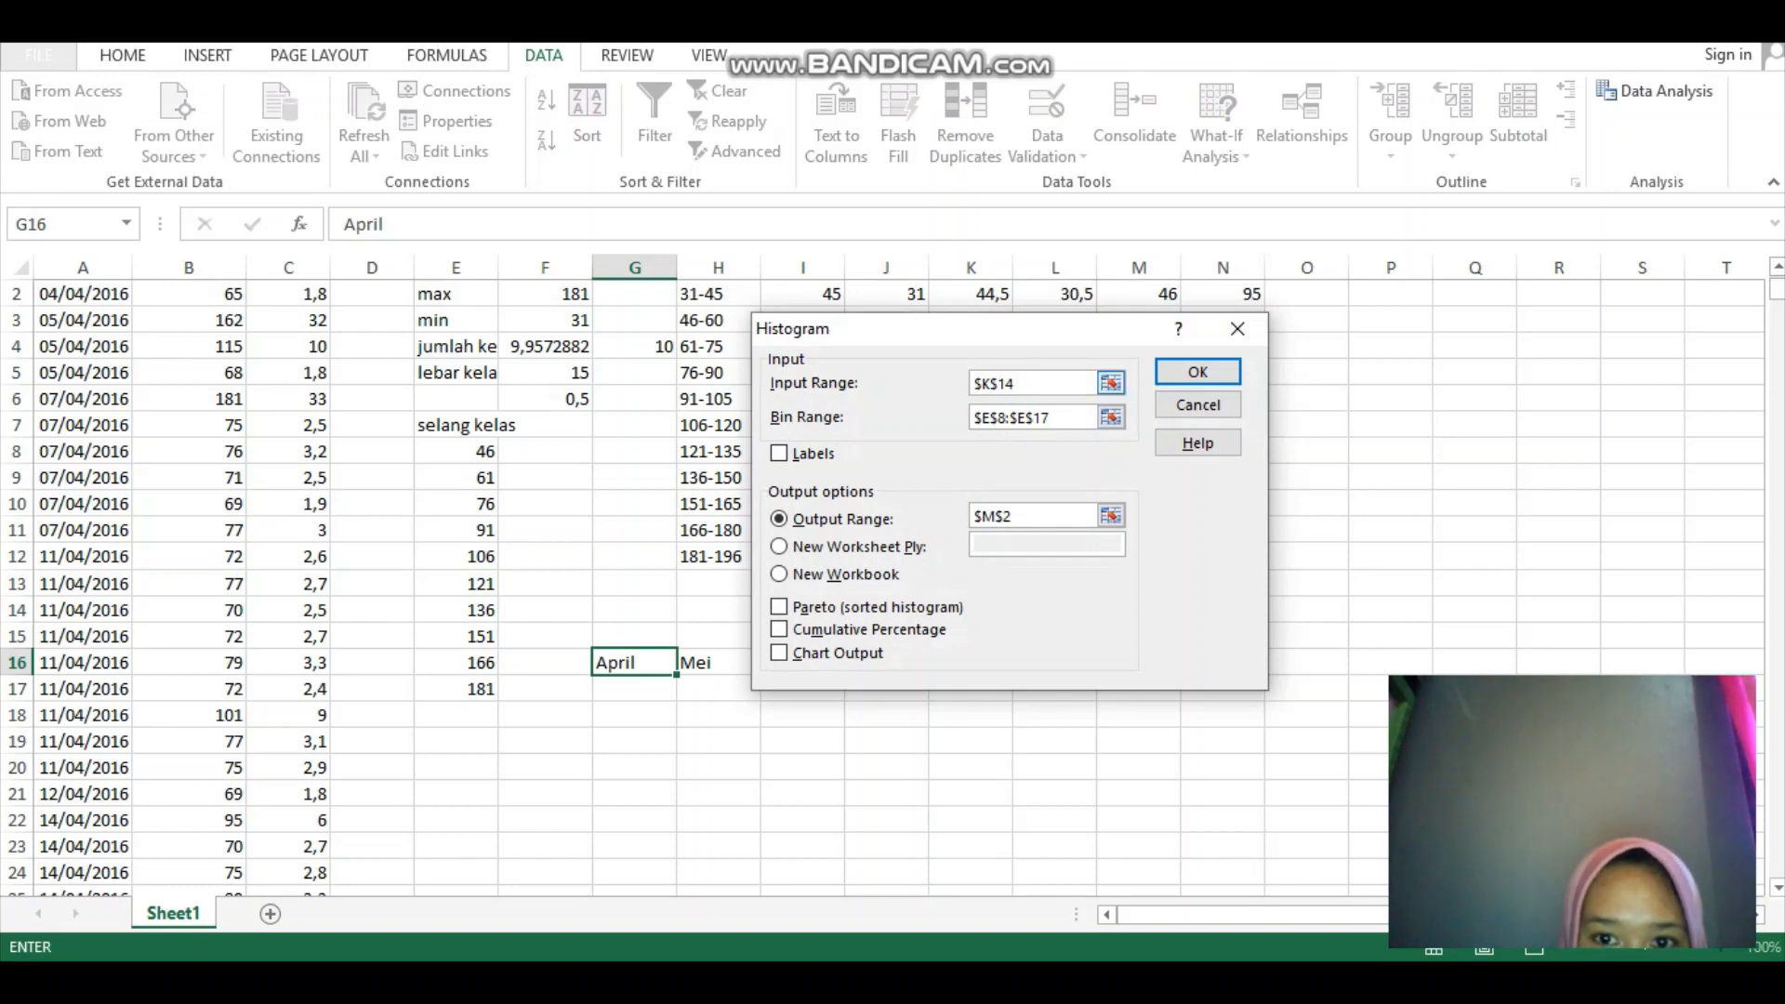
{"action": "key", "text": "shift+Left"}
{"action": "key", "text": "shift+Left"}
{"action": "key", "text": "shift+Left"}
{"action": "key", "text": "shift+Left"}
{"action": "key", "text": "shift+Left"}
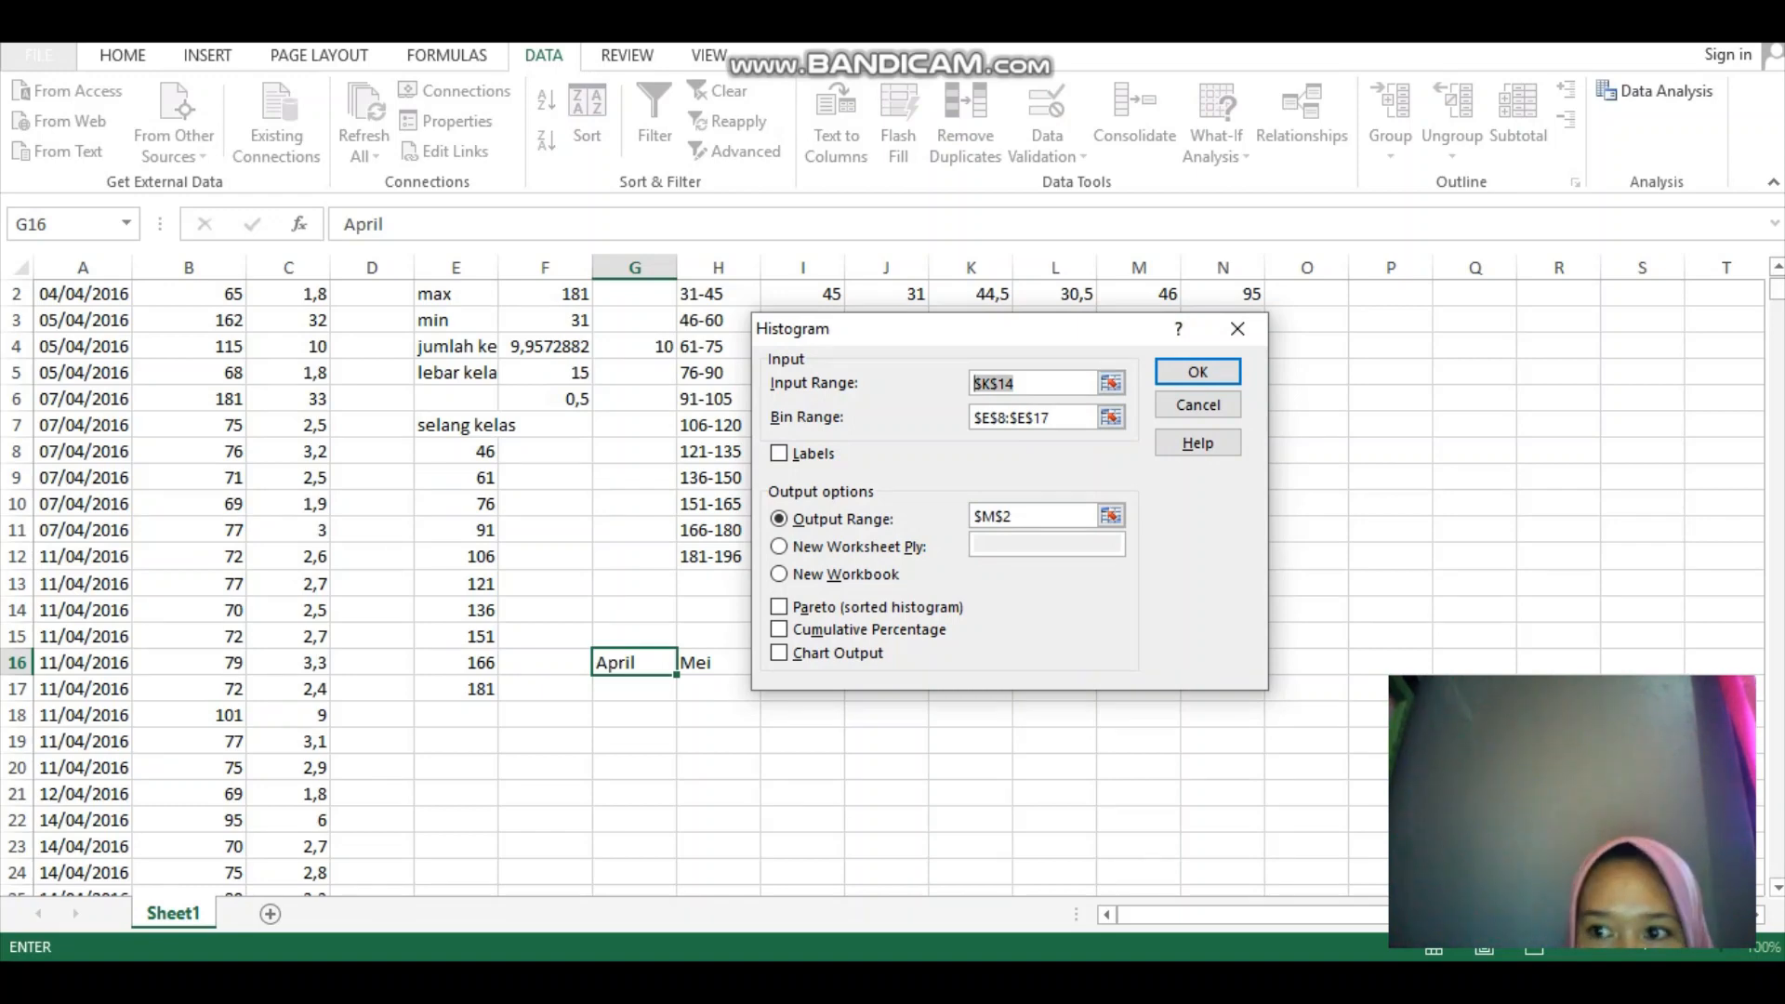
{"action": "left_click_drag", "start_coordinate": [1777, 290], "coordinate": [1777, 281]}
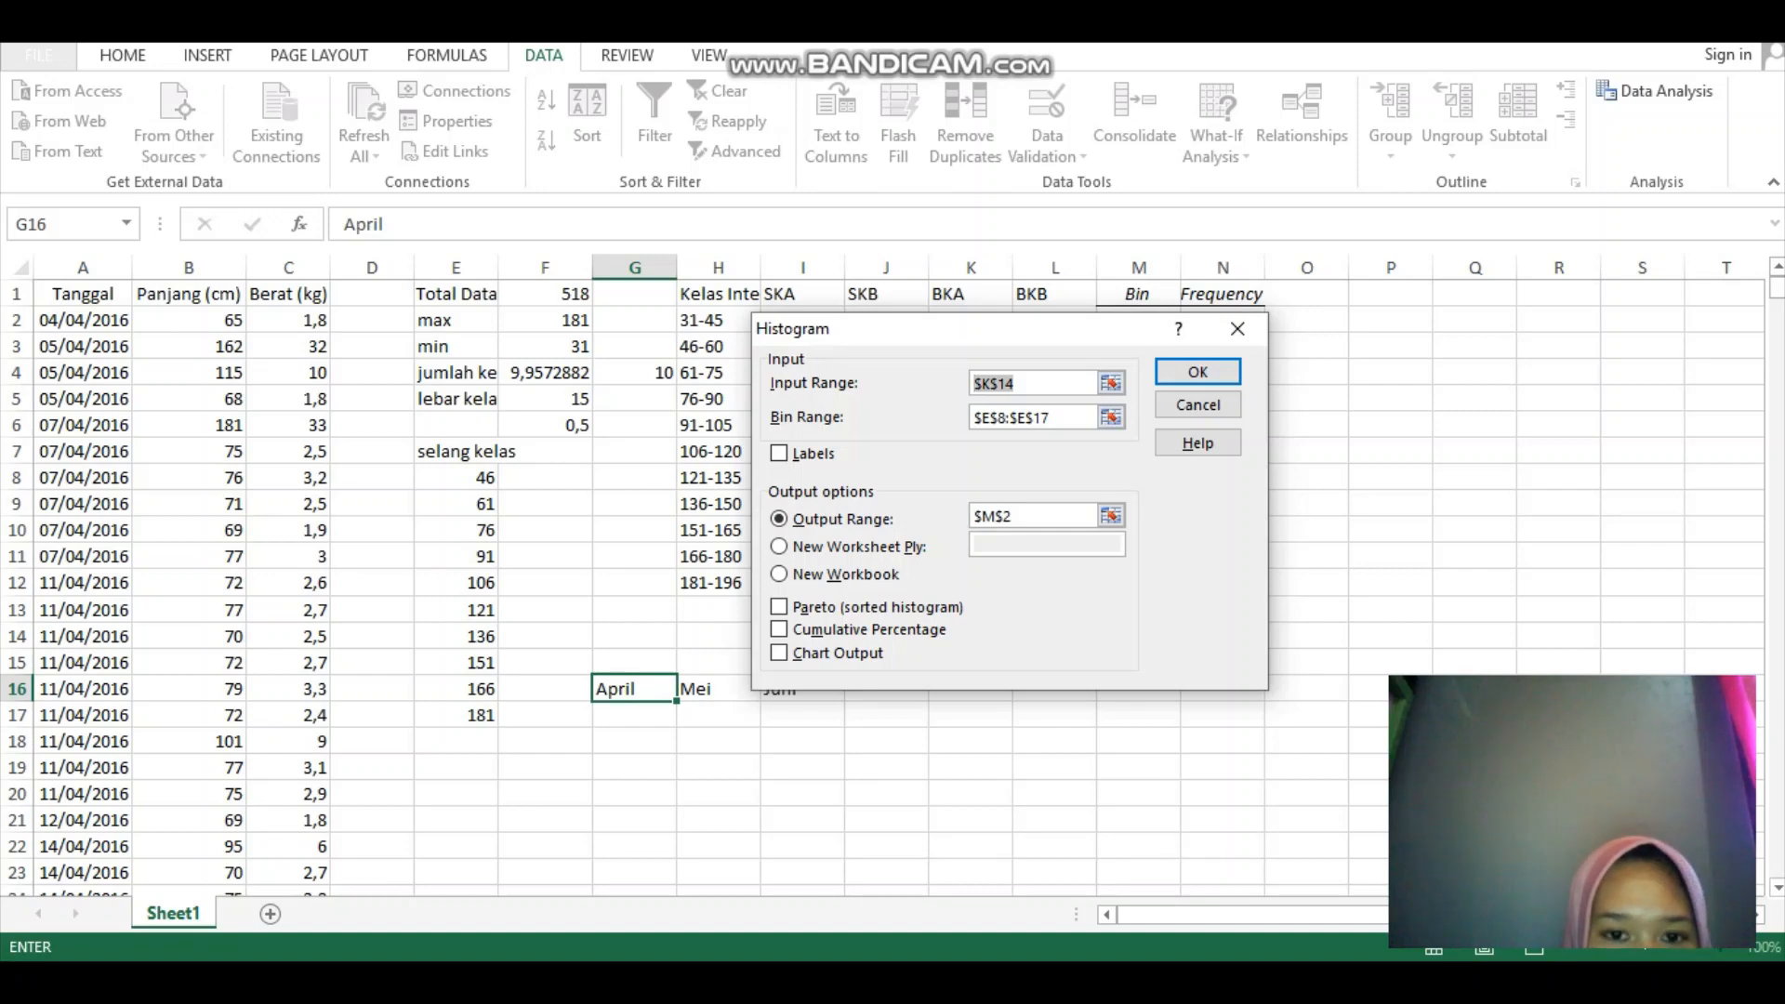
{"action": "left_click_drag", "start_coordinate": [190, 320], "coordinate": [237, 742]}
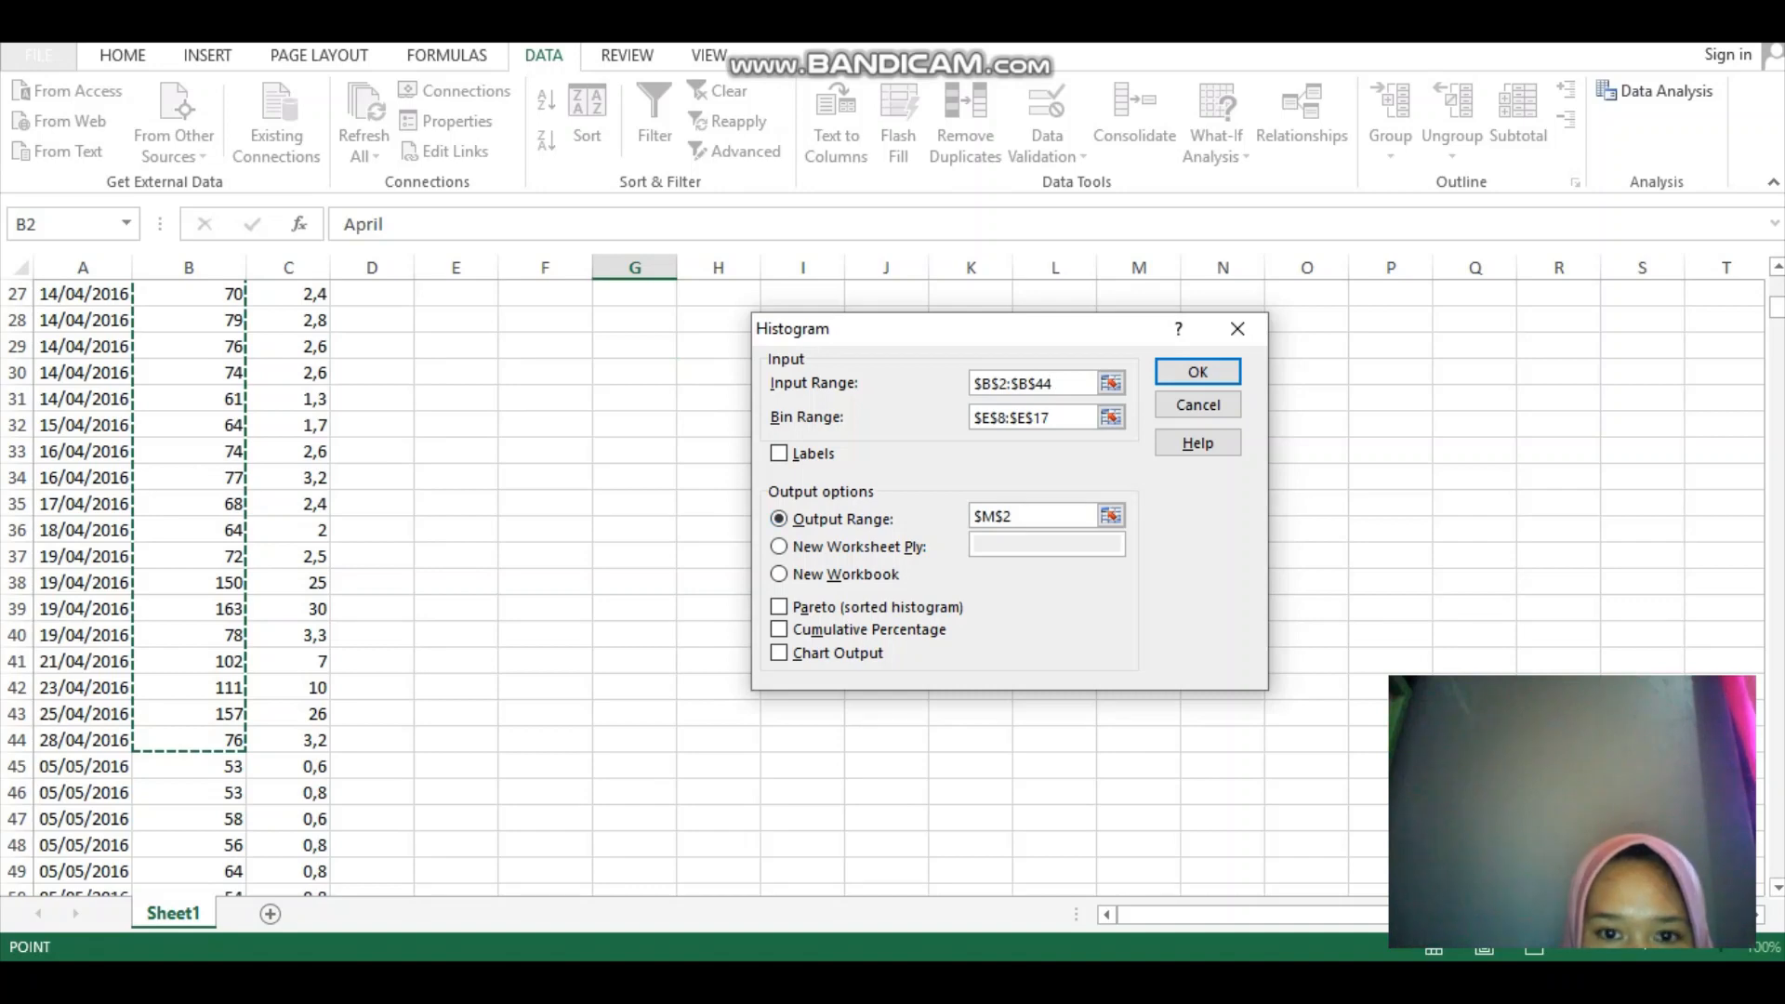
- Keep the bin range at E8:E17 and try to set the histogram's output range to J16
{"action": "left_click", "coordinate": [1111, 418]}
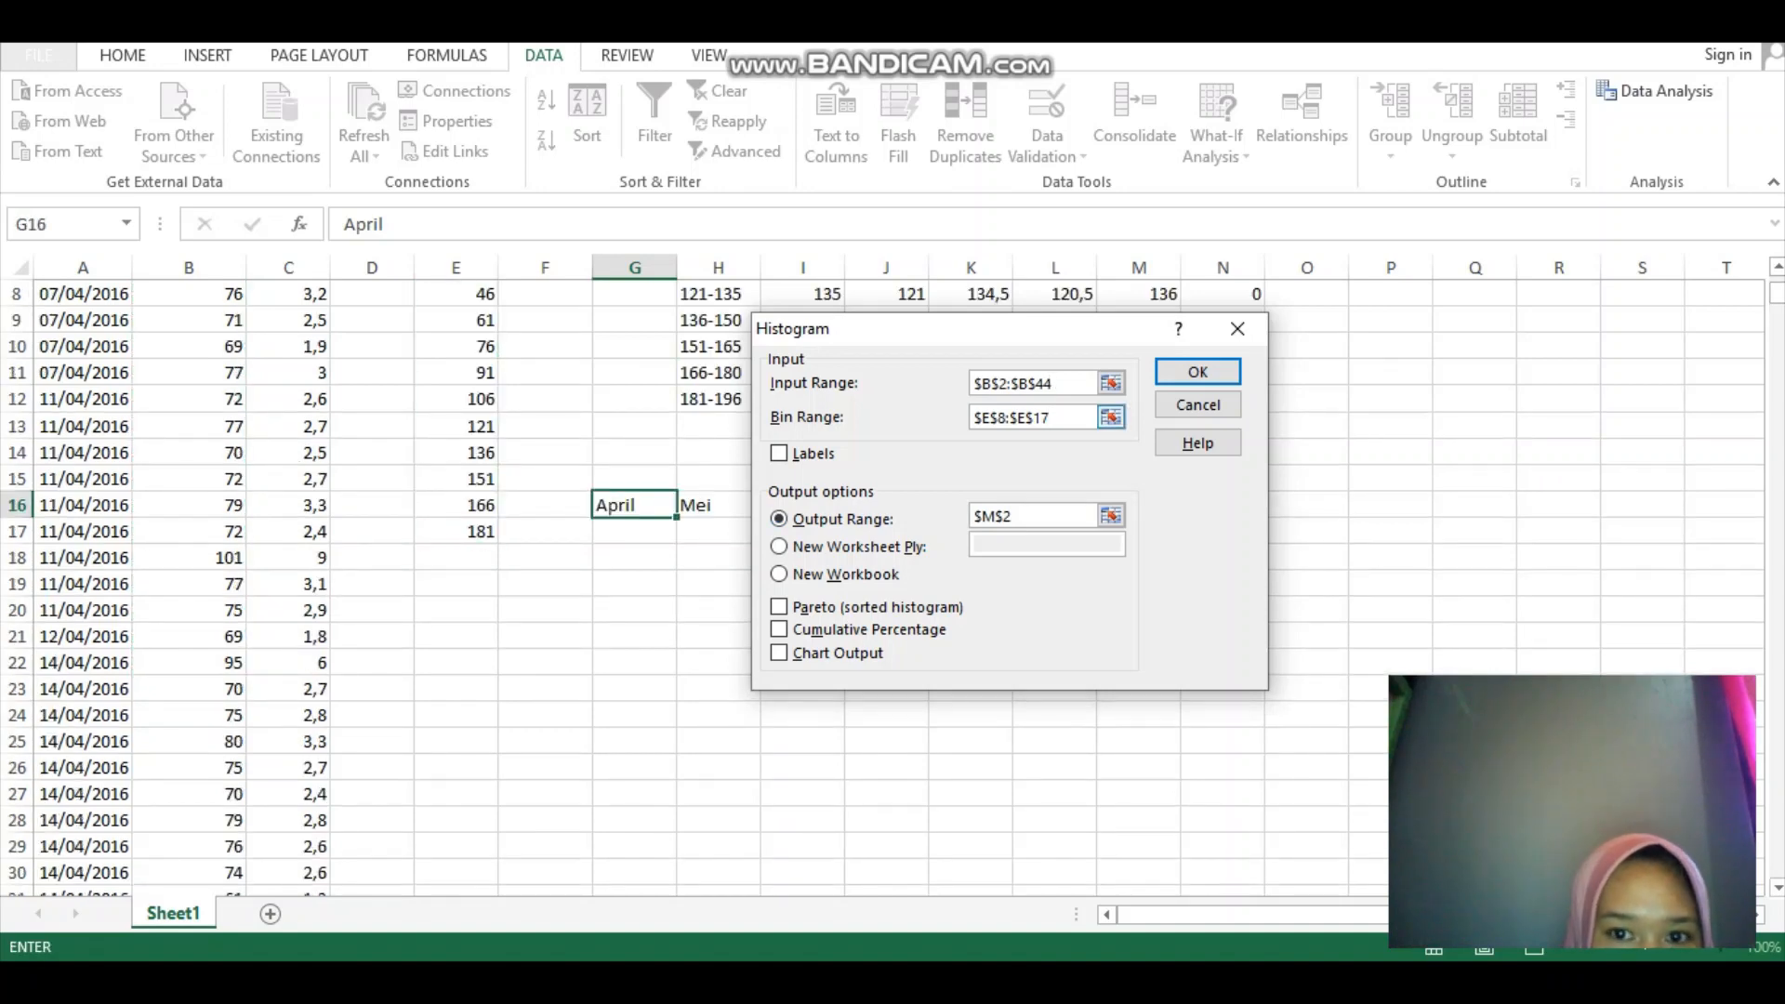
{"action": "left_click_drag", "start_coordinate": [1055, 418], "coordinate": [973, 418]}
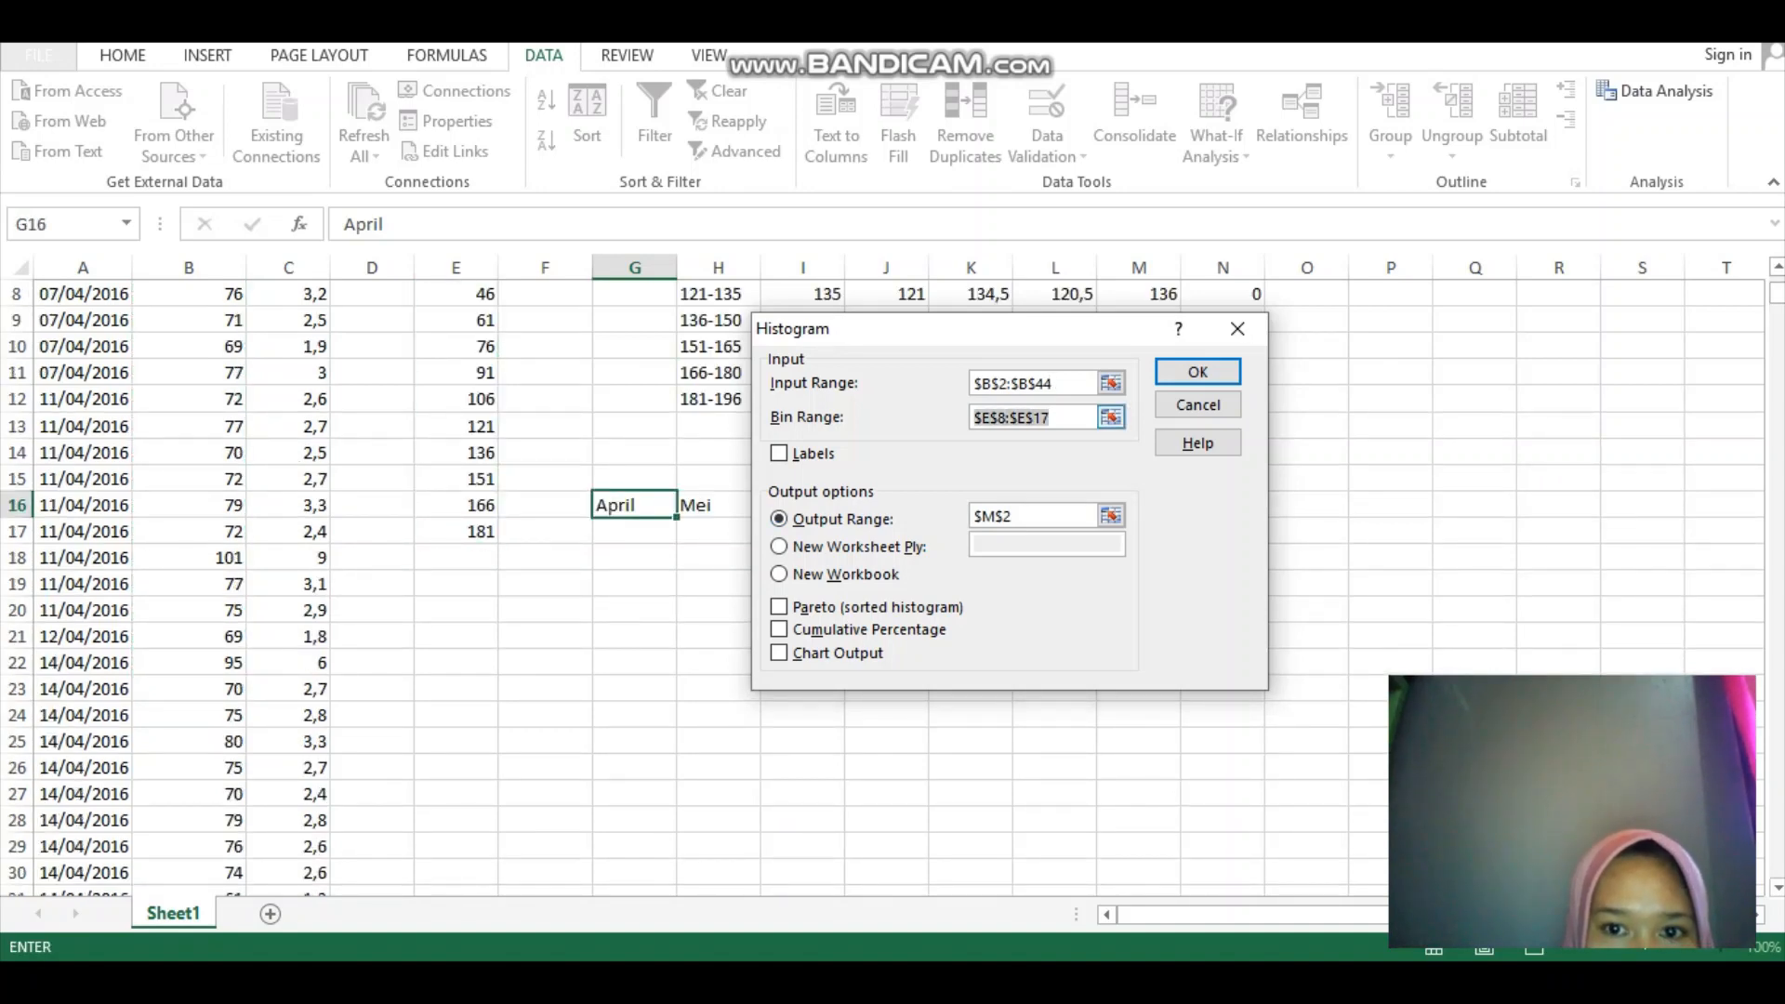
{"action": "left_click_drag", "start_coordinate": [1777, 293], "coordinate": [1777, 284]}
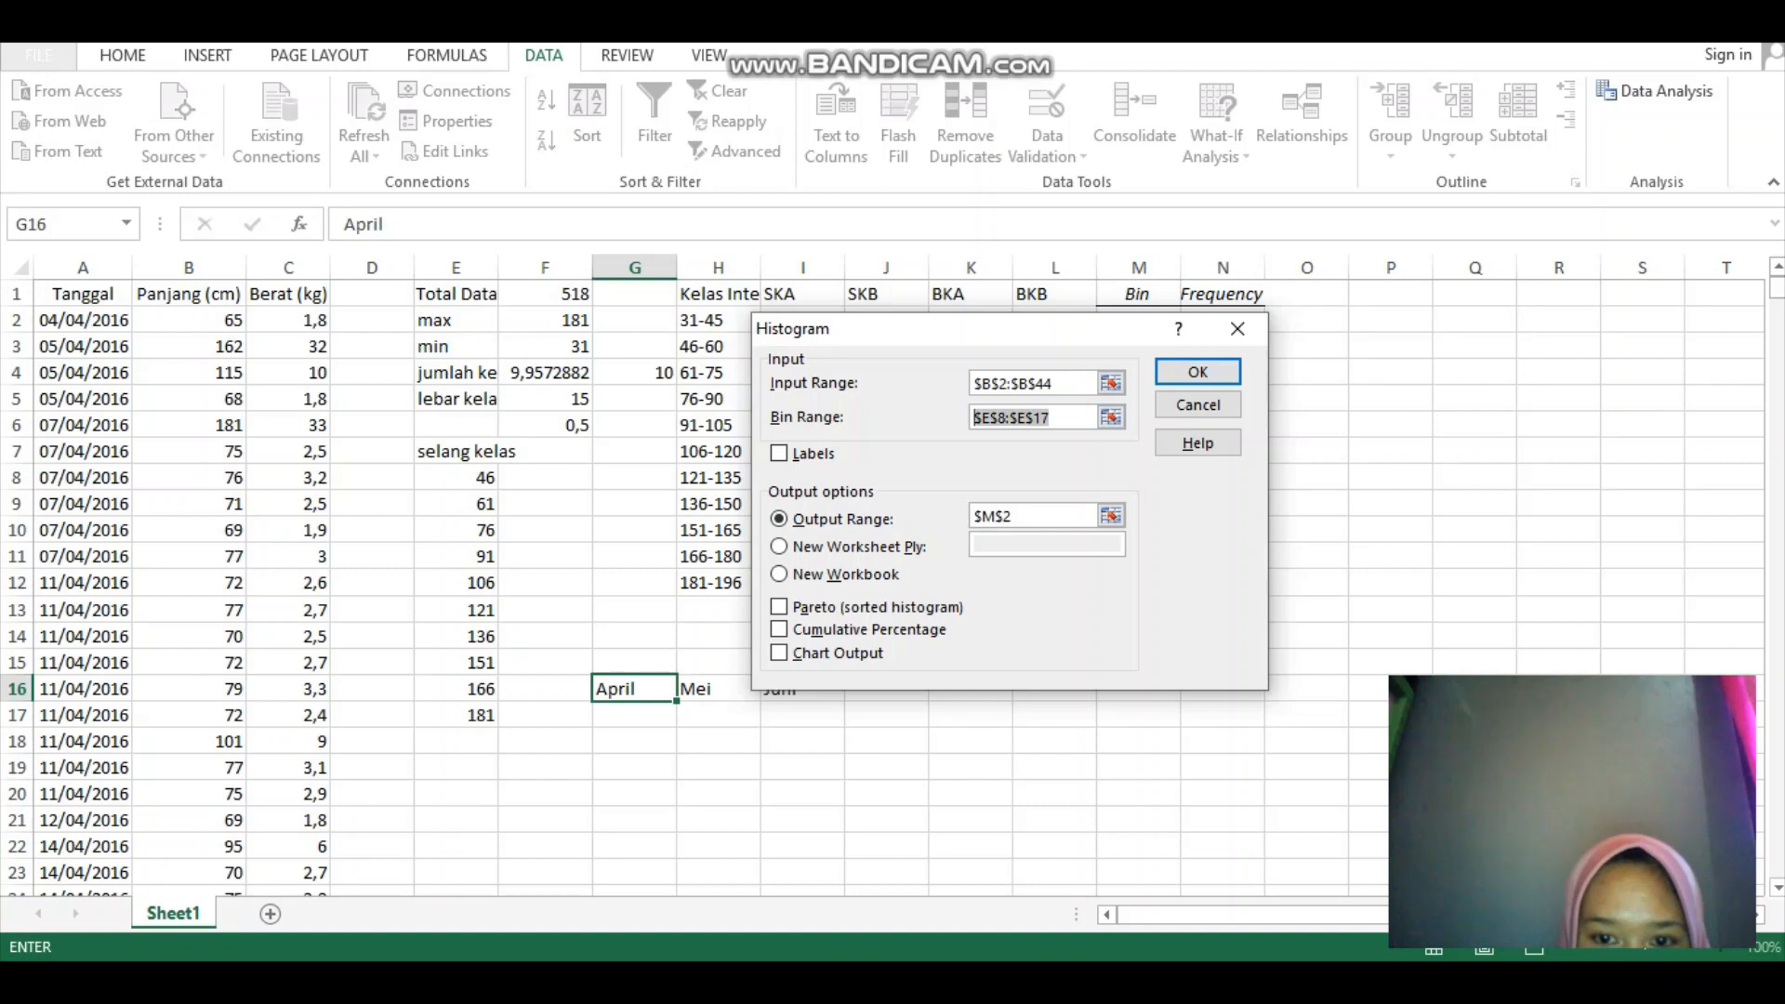
{"action": "left_click_drag", "start_coordinate": [1013, 330], "coordinate": [1163, 346]}
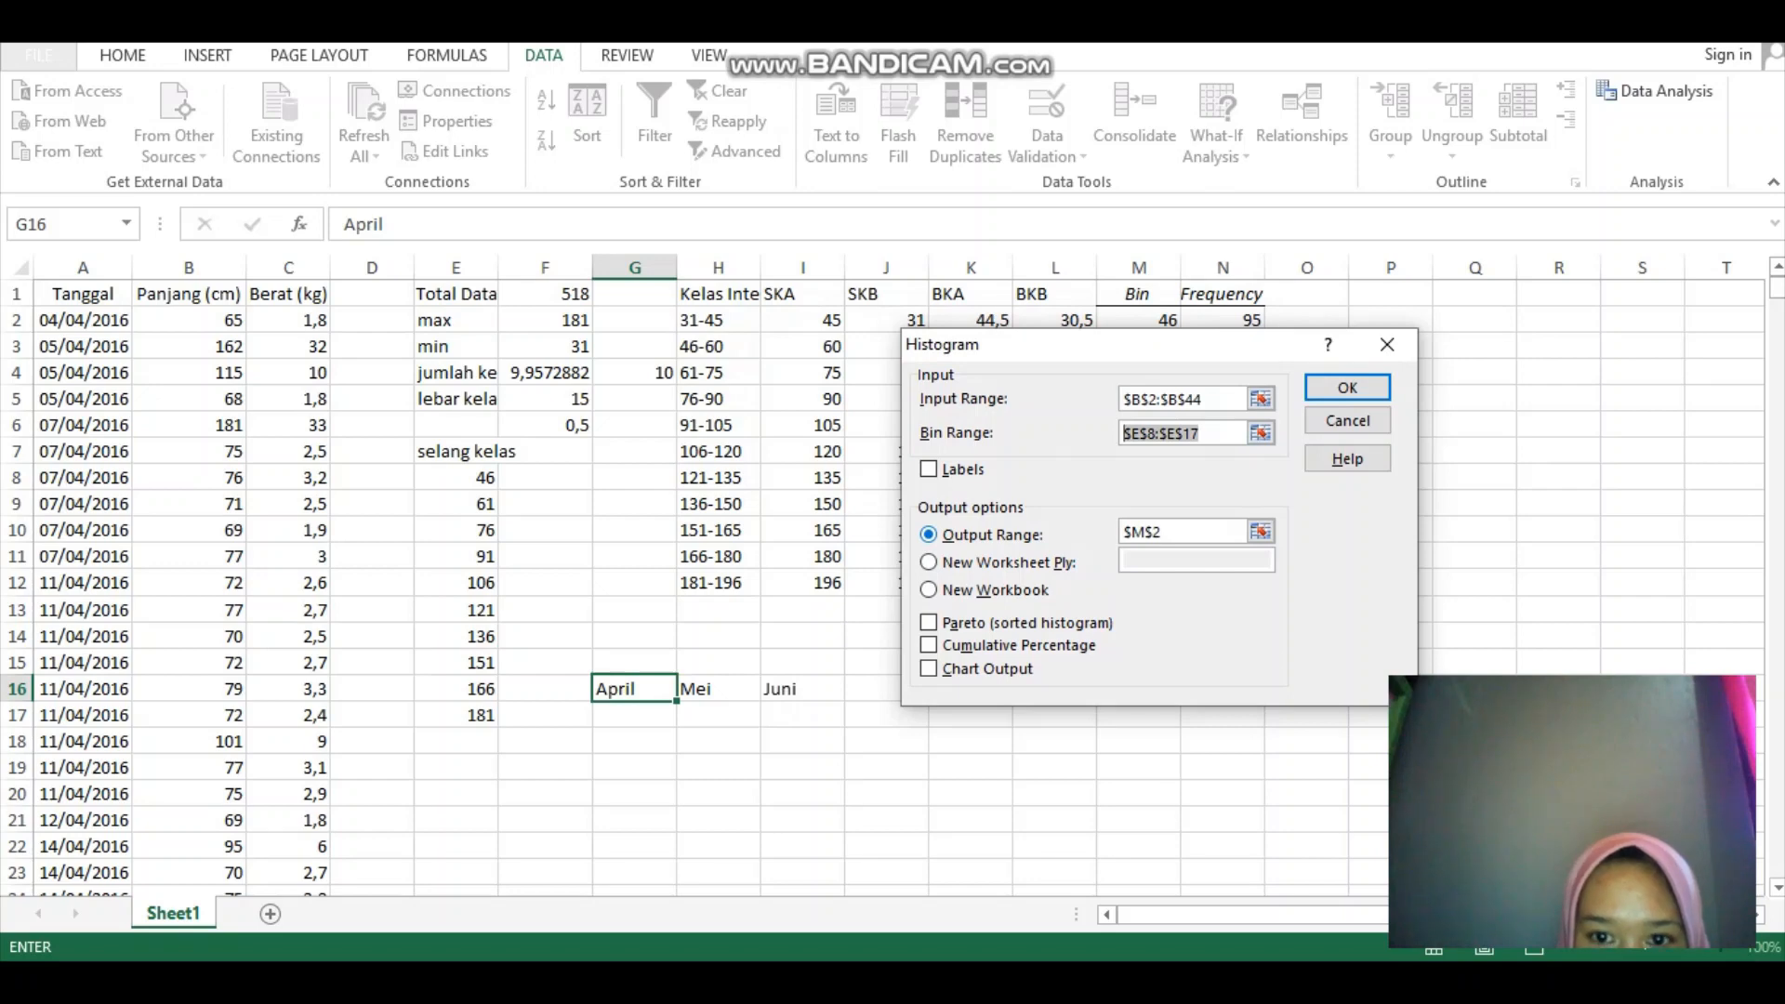
{"action": "left_click", "coordinate": [929, 535]}
{"action": "left_click", "coordinate": [872, 662]}
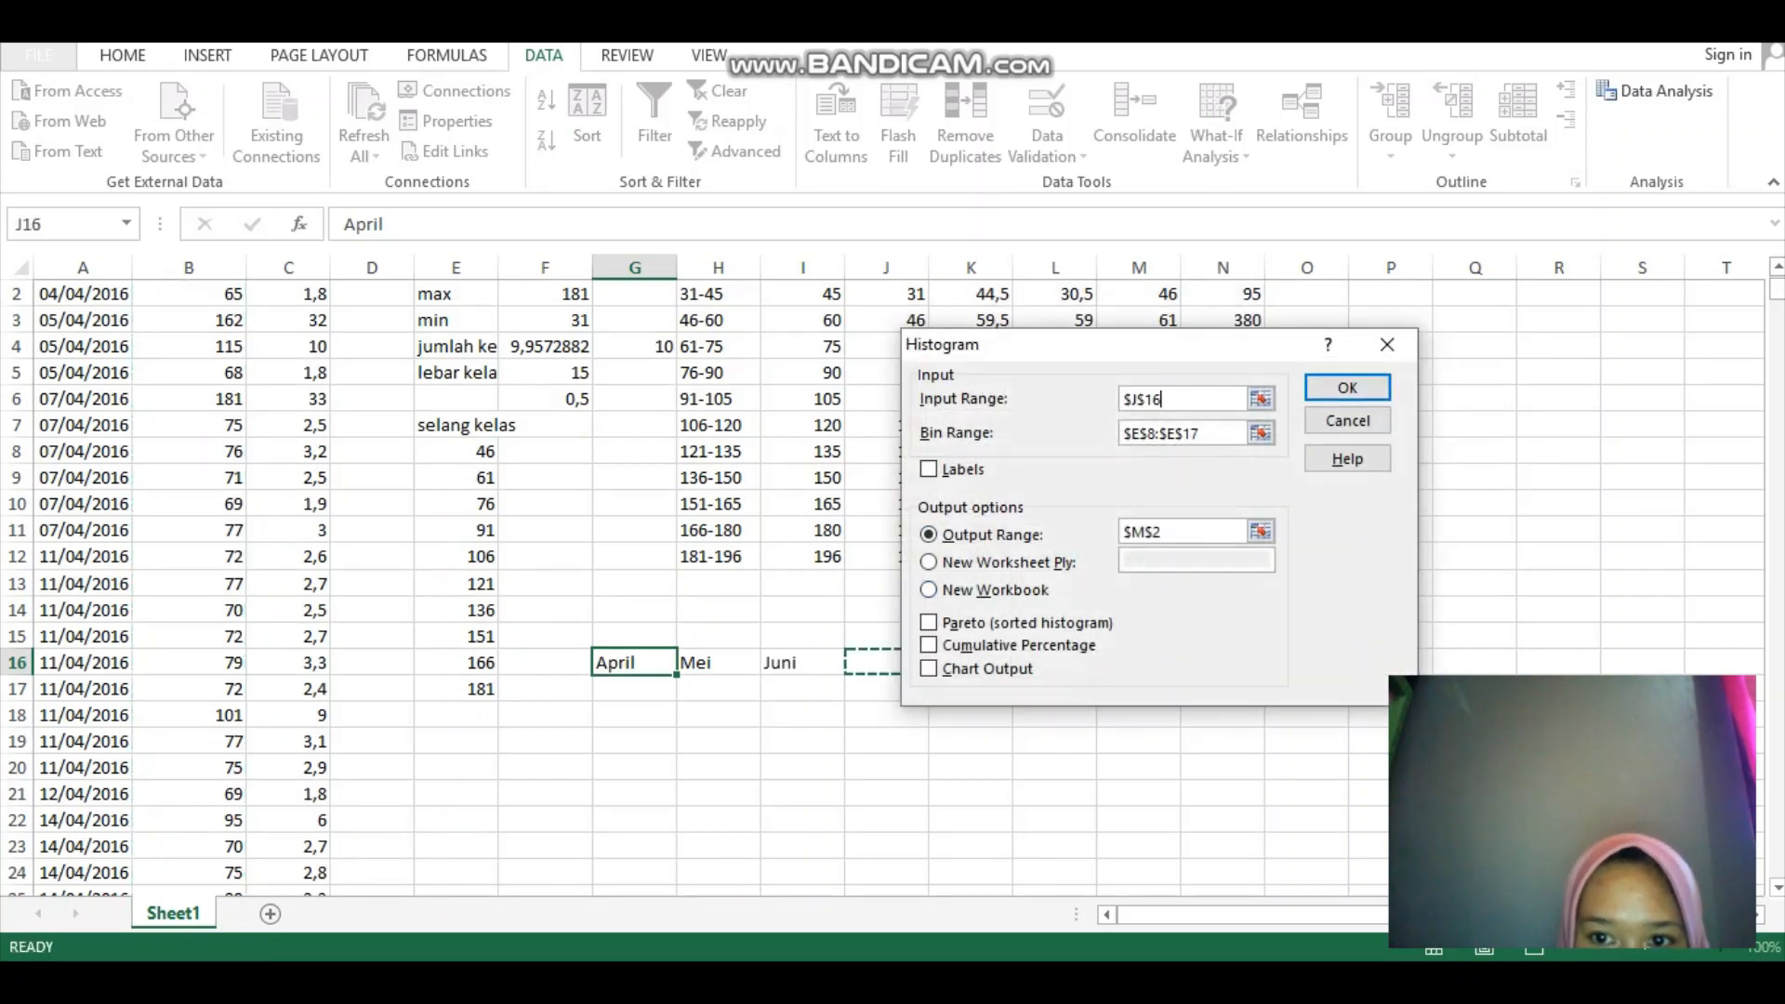
- Restore the histogram's input range to the April length values in B2:B44
{"action": "left_click", "coordinate": [1261, 399]}
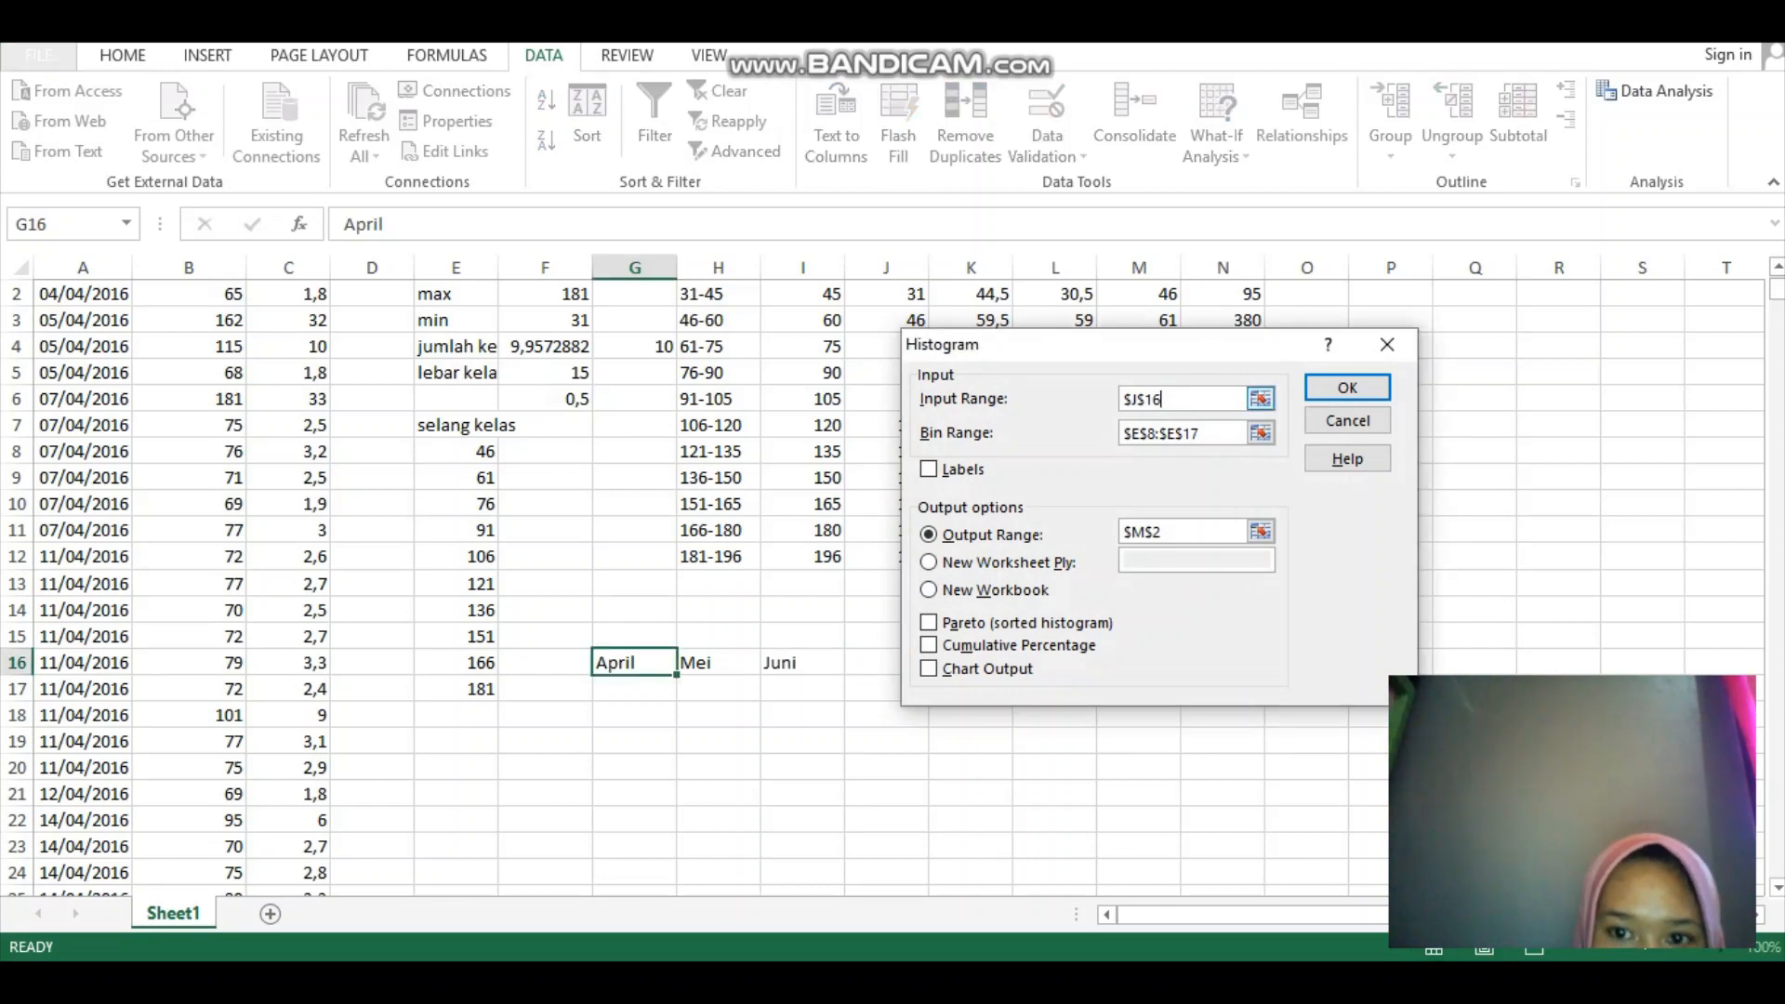
{"action": "left_click_drag", "start_coordinate": [1162, 399], "coordinate": [1122, 400]}
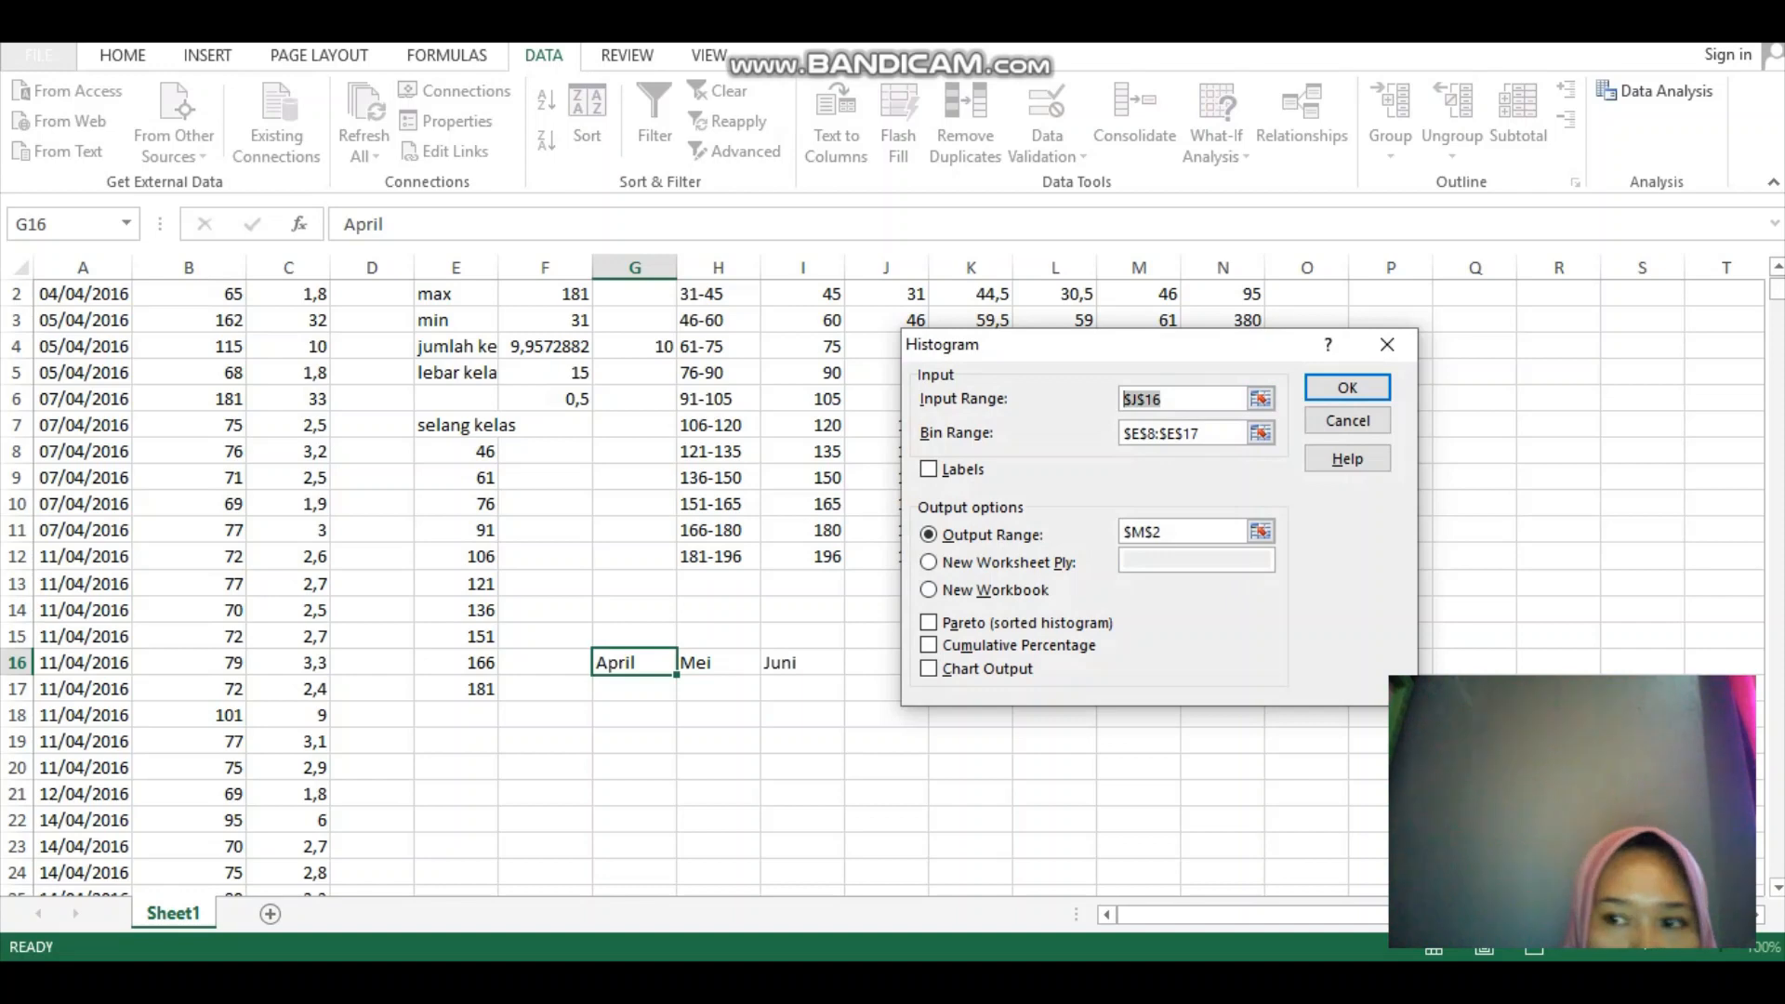
{"action": "left_click_drag", "start_coordinate": [1777, 290], "coordinate": [1776, 287]}
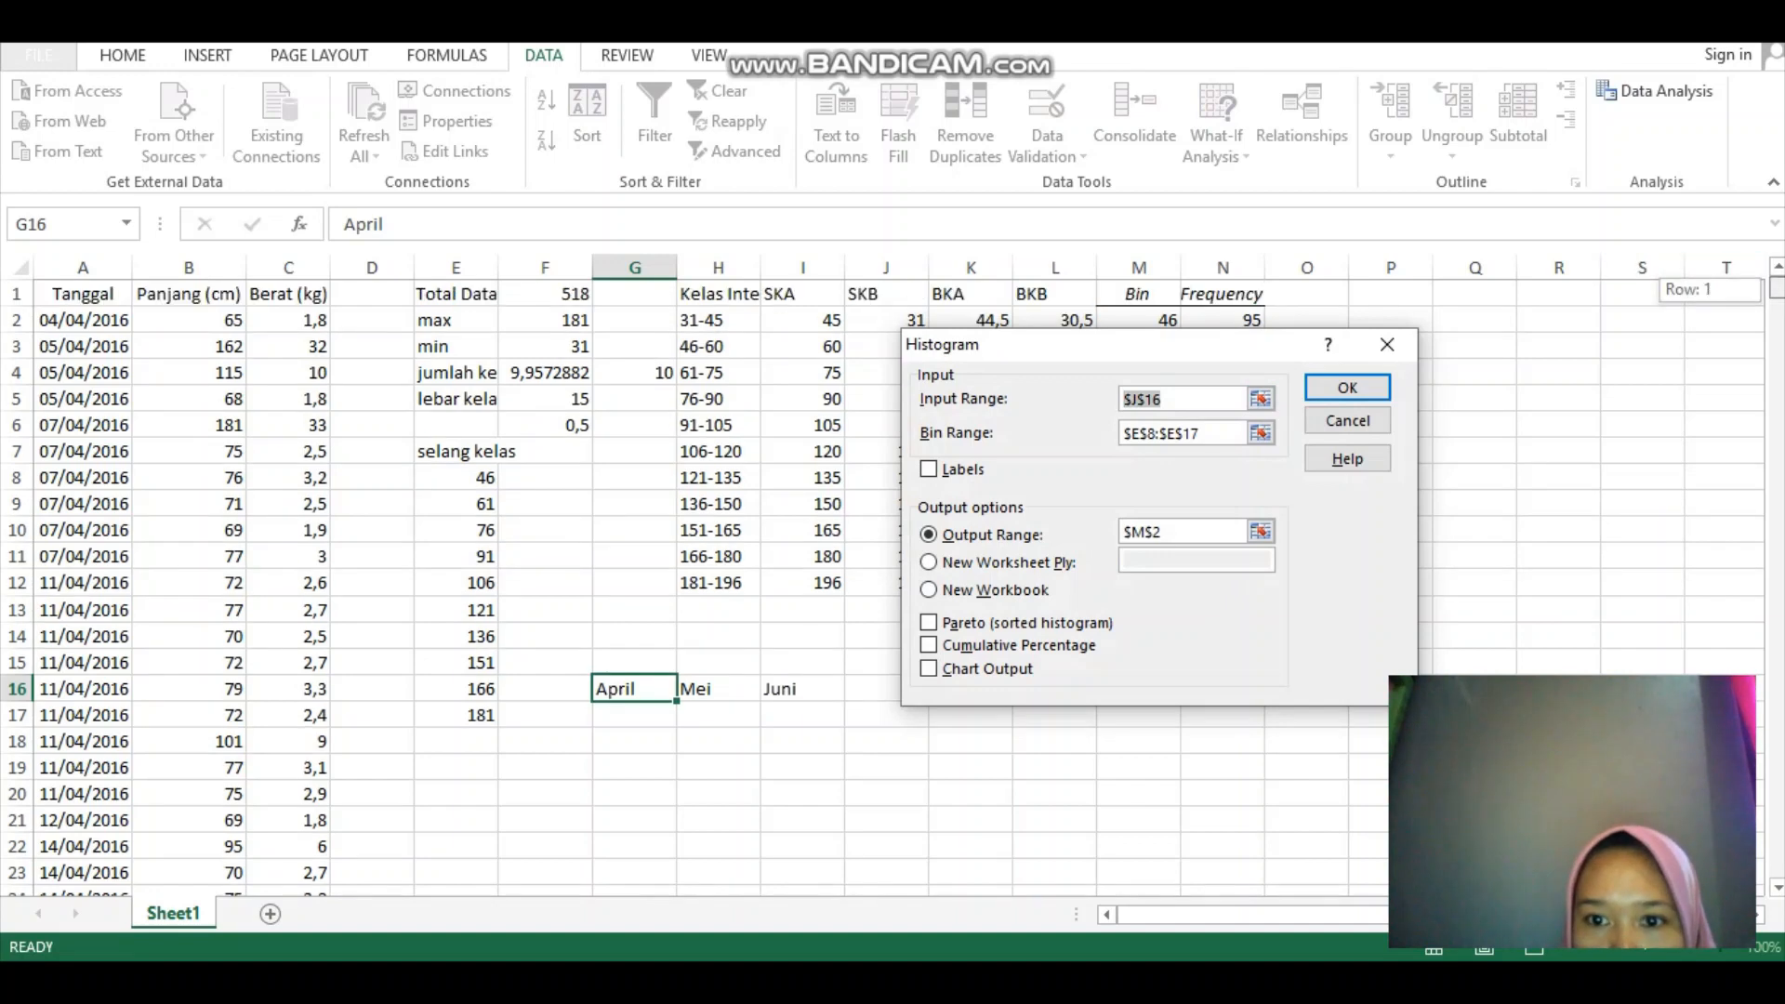
{"action": "left_click_drag", "start_coordinate": [214, 320], "coordinate": [237, 557]}
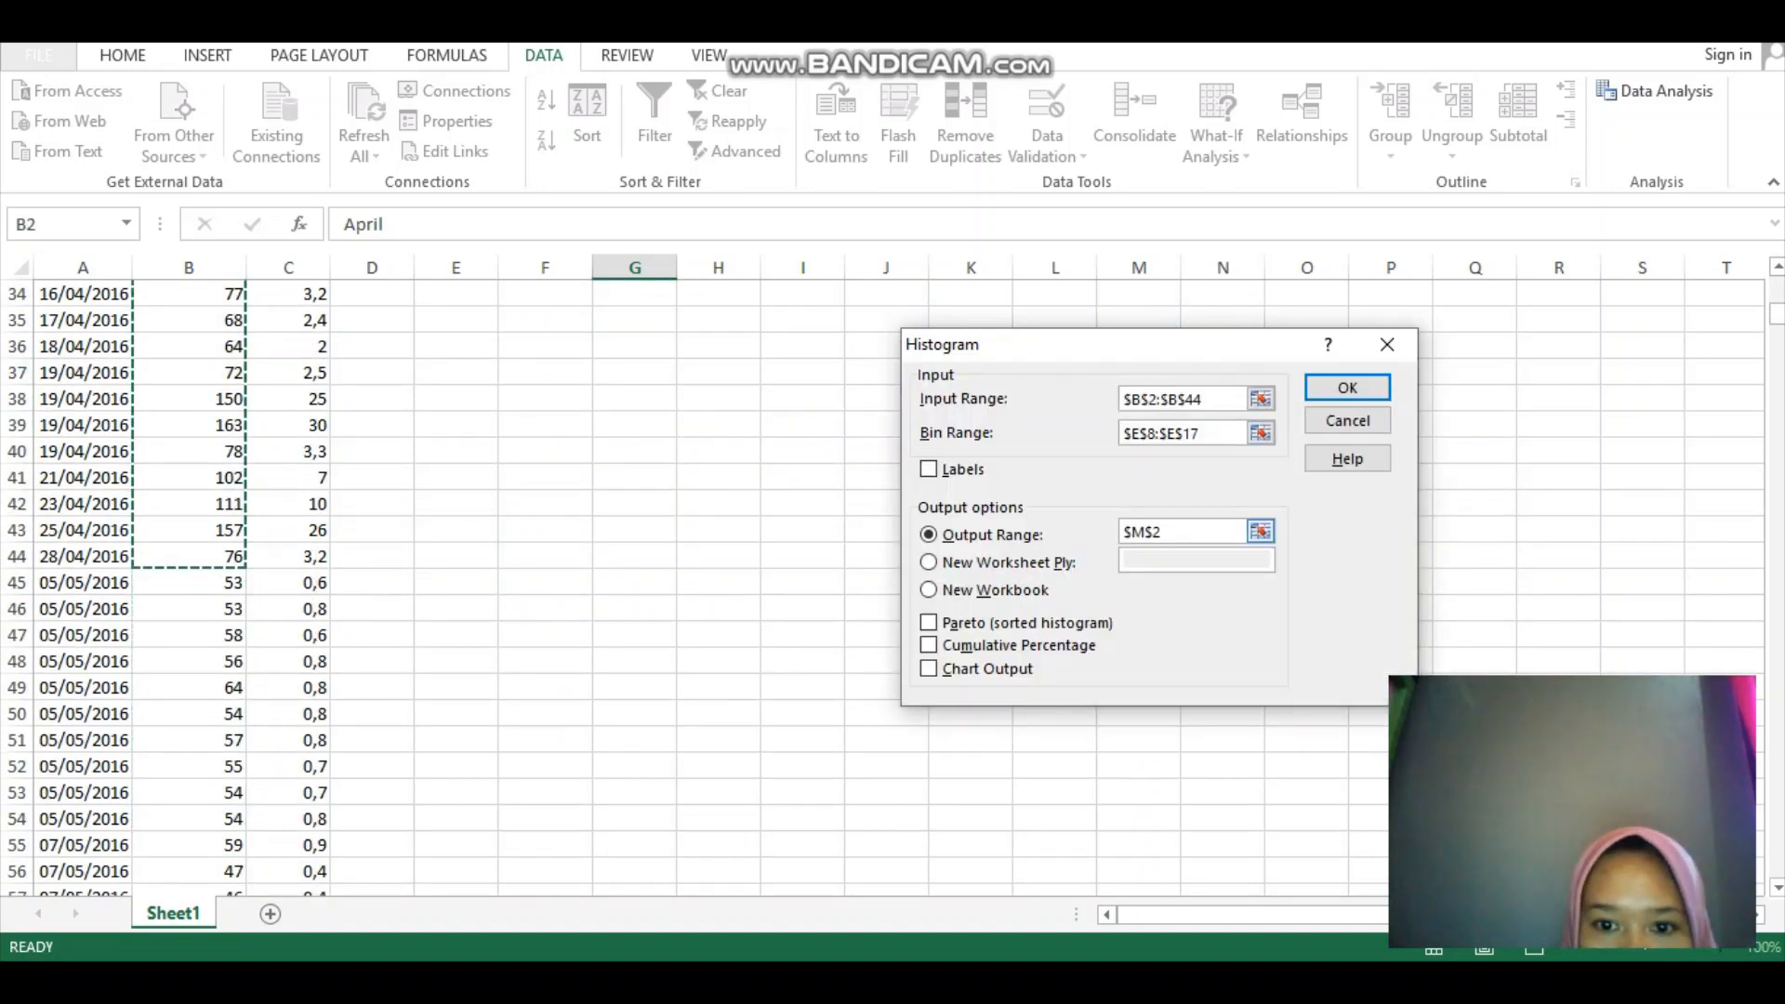
- Try to generate the April histogram with J16 appended to the existing M2 output range
{"action": "left_click", "coordinate": [872, 663]}
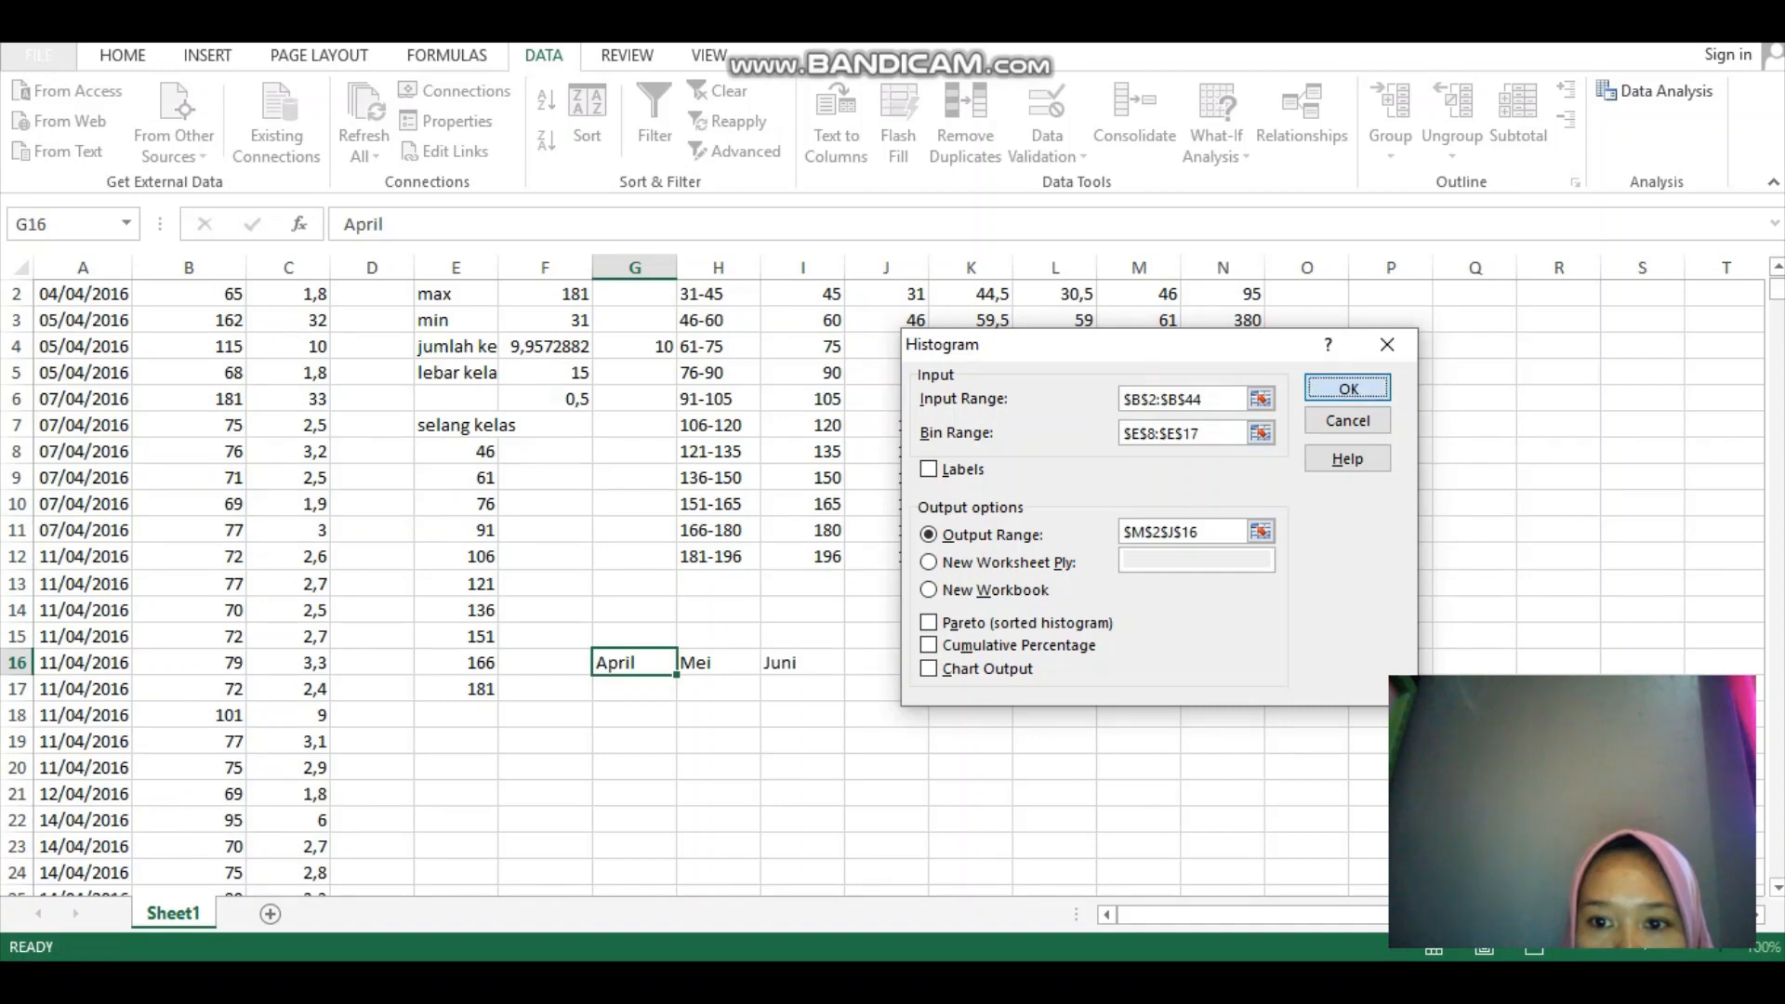
{"action": "key", "text": "Return"}
{"action": "key", "text": "Return"}
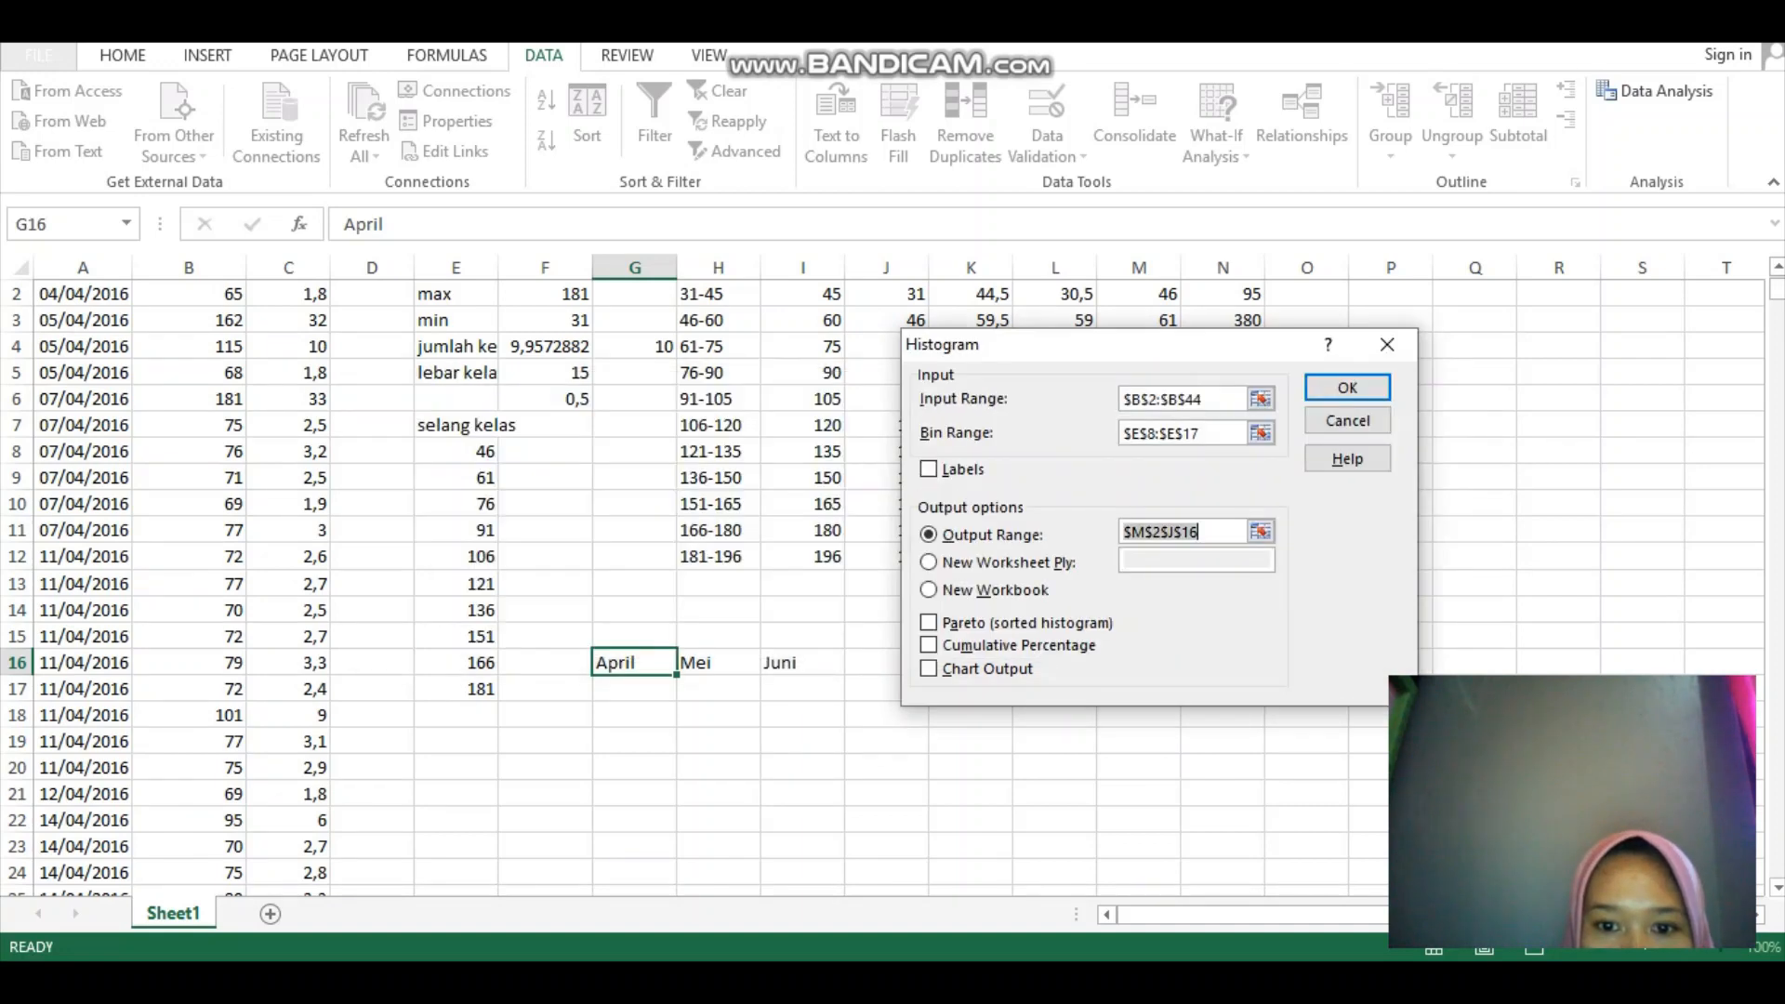
{"action": "left_click", "coordinate": [1200, 532]}
{"action": "left_click_drag", "start_coordinate": [1200, 532], "coordinate": [1168, 532]}
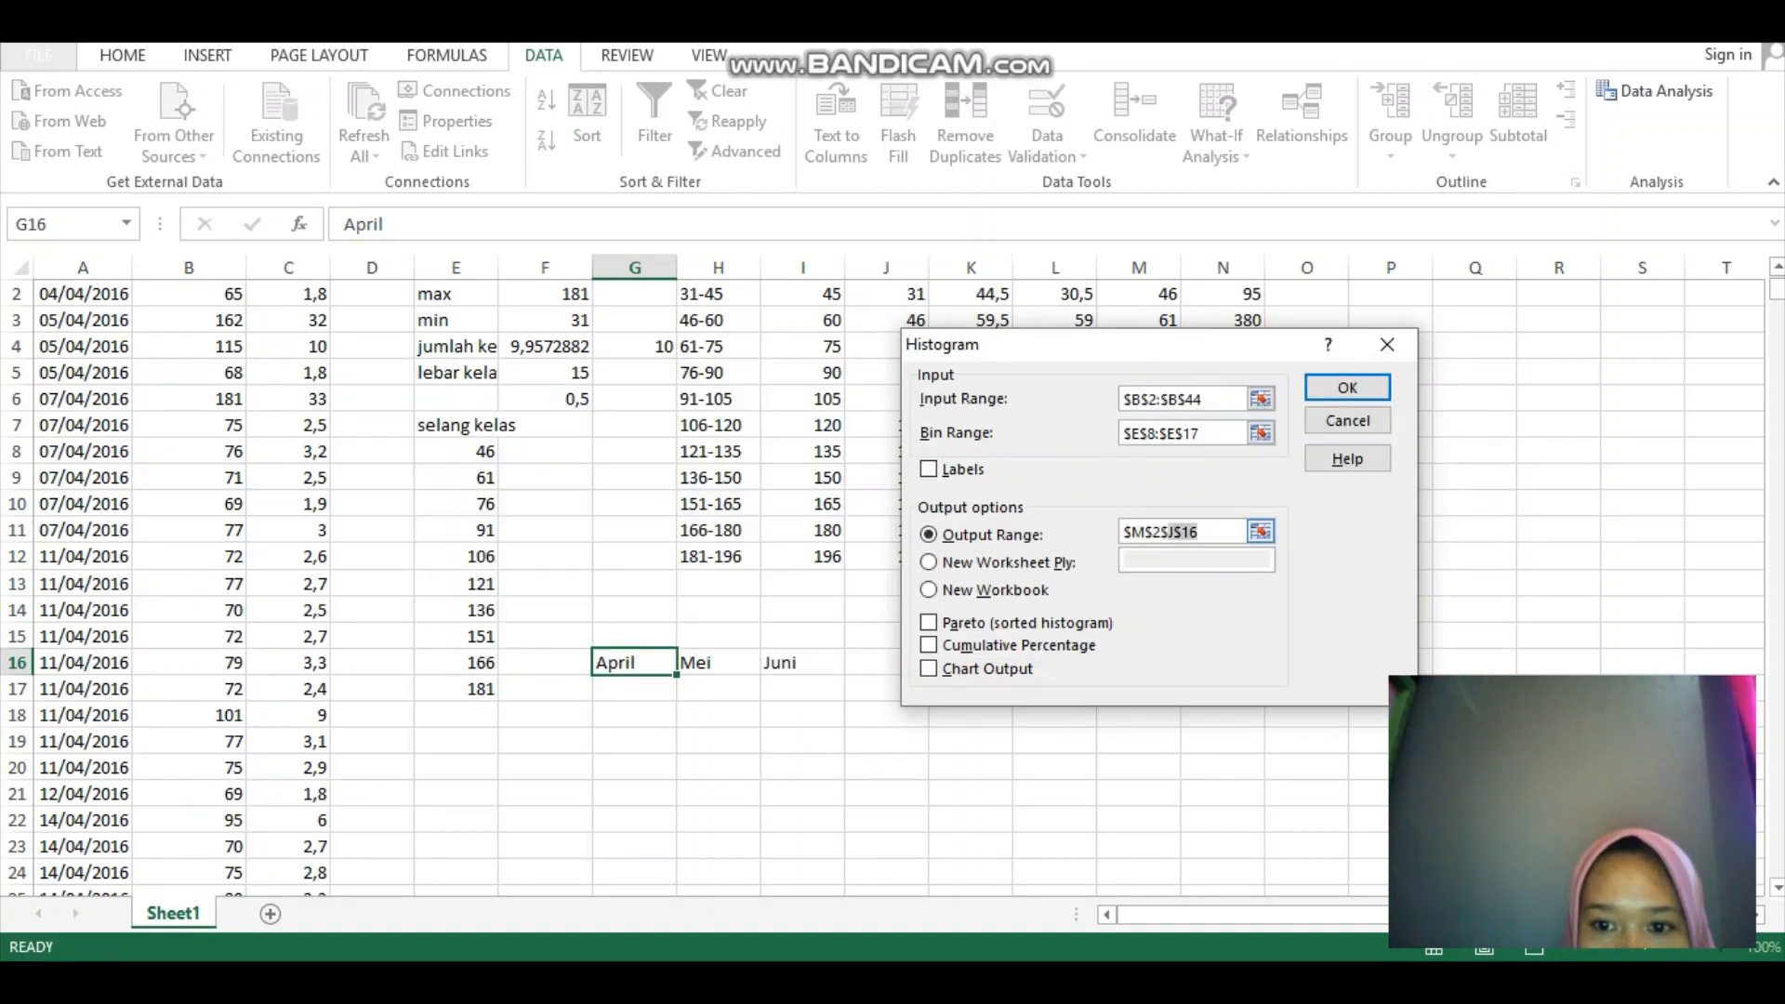
{"action": "left_click", "coordinate": [1201, 531]}
{"action": "left_click", "coordinate": [872, 663]}
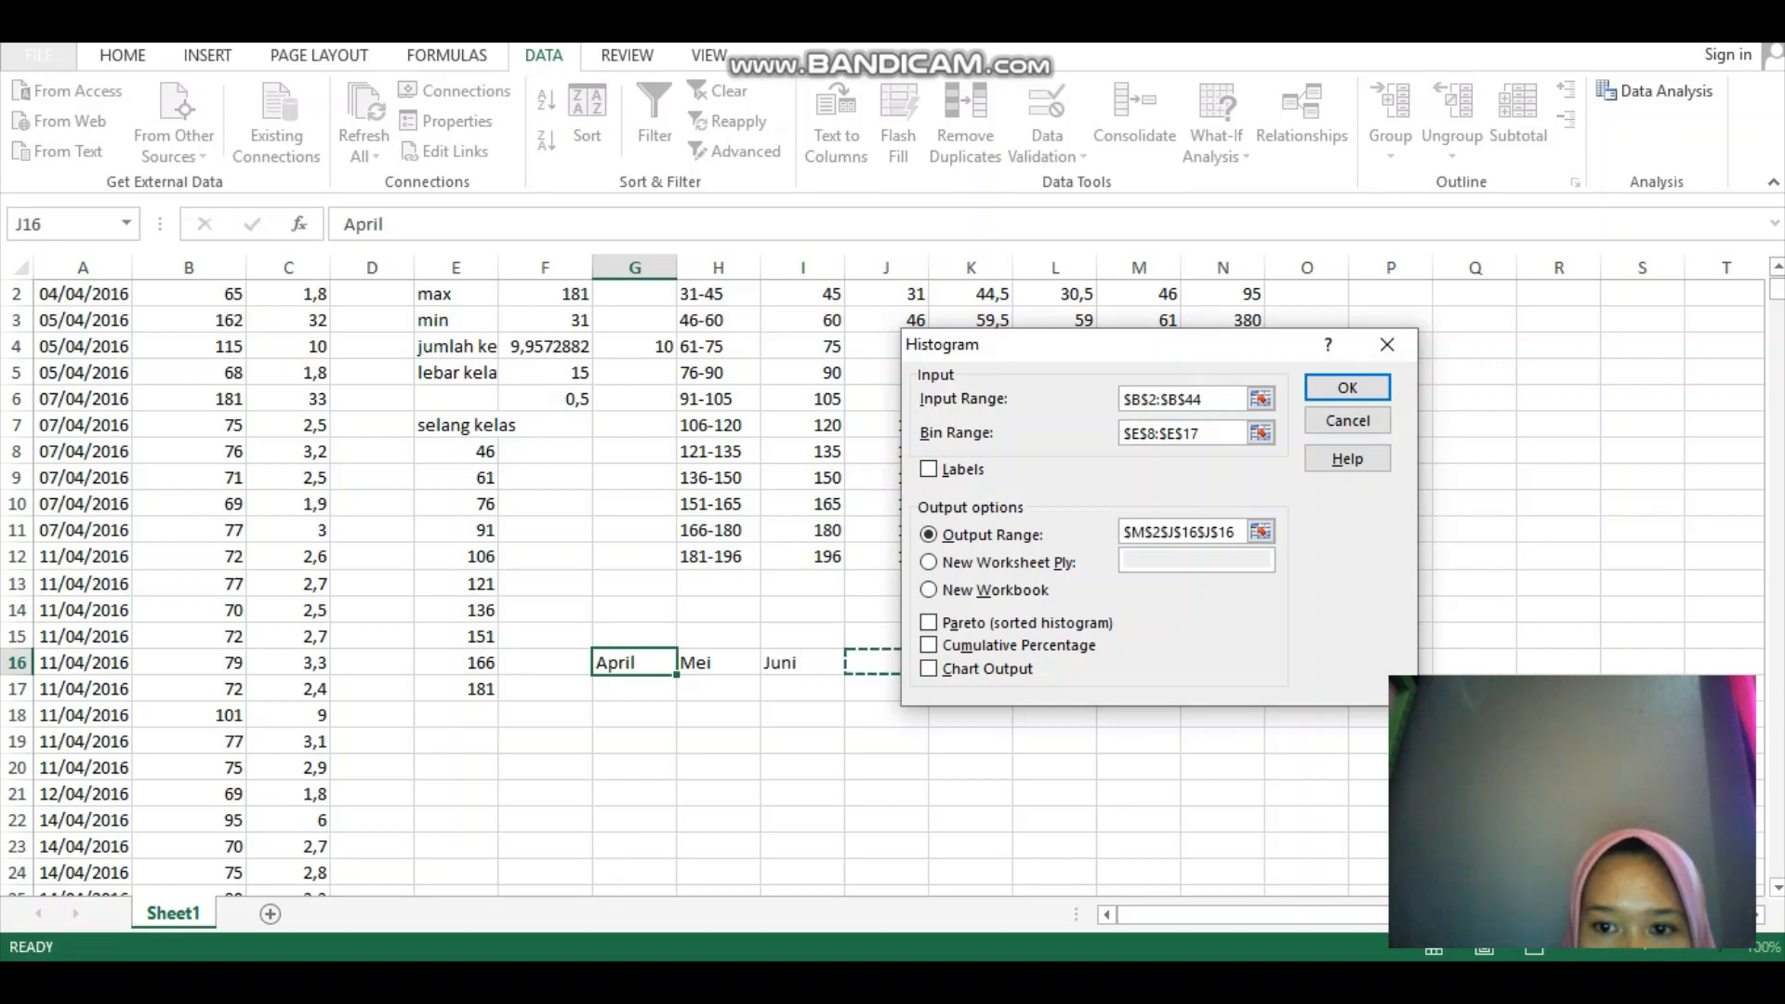
- Replace the histogram's output range with J16 and generate the April frequency table
{"action": "left_click_drag", "start_coordinate": [1123, 532], "coordinate": [1239, 532]}
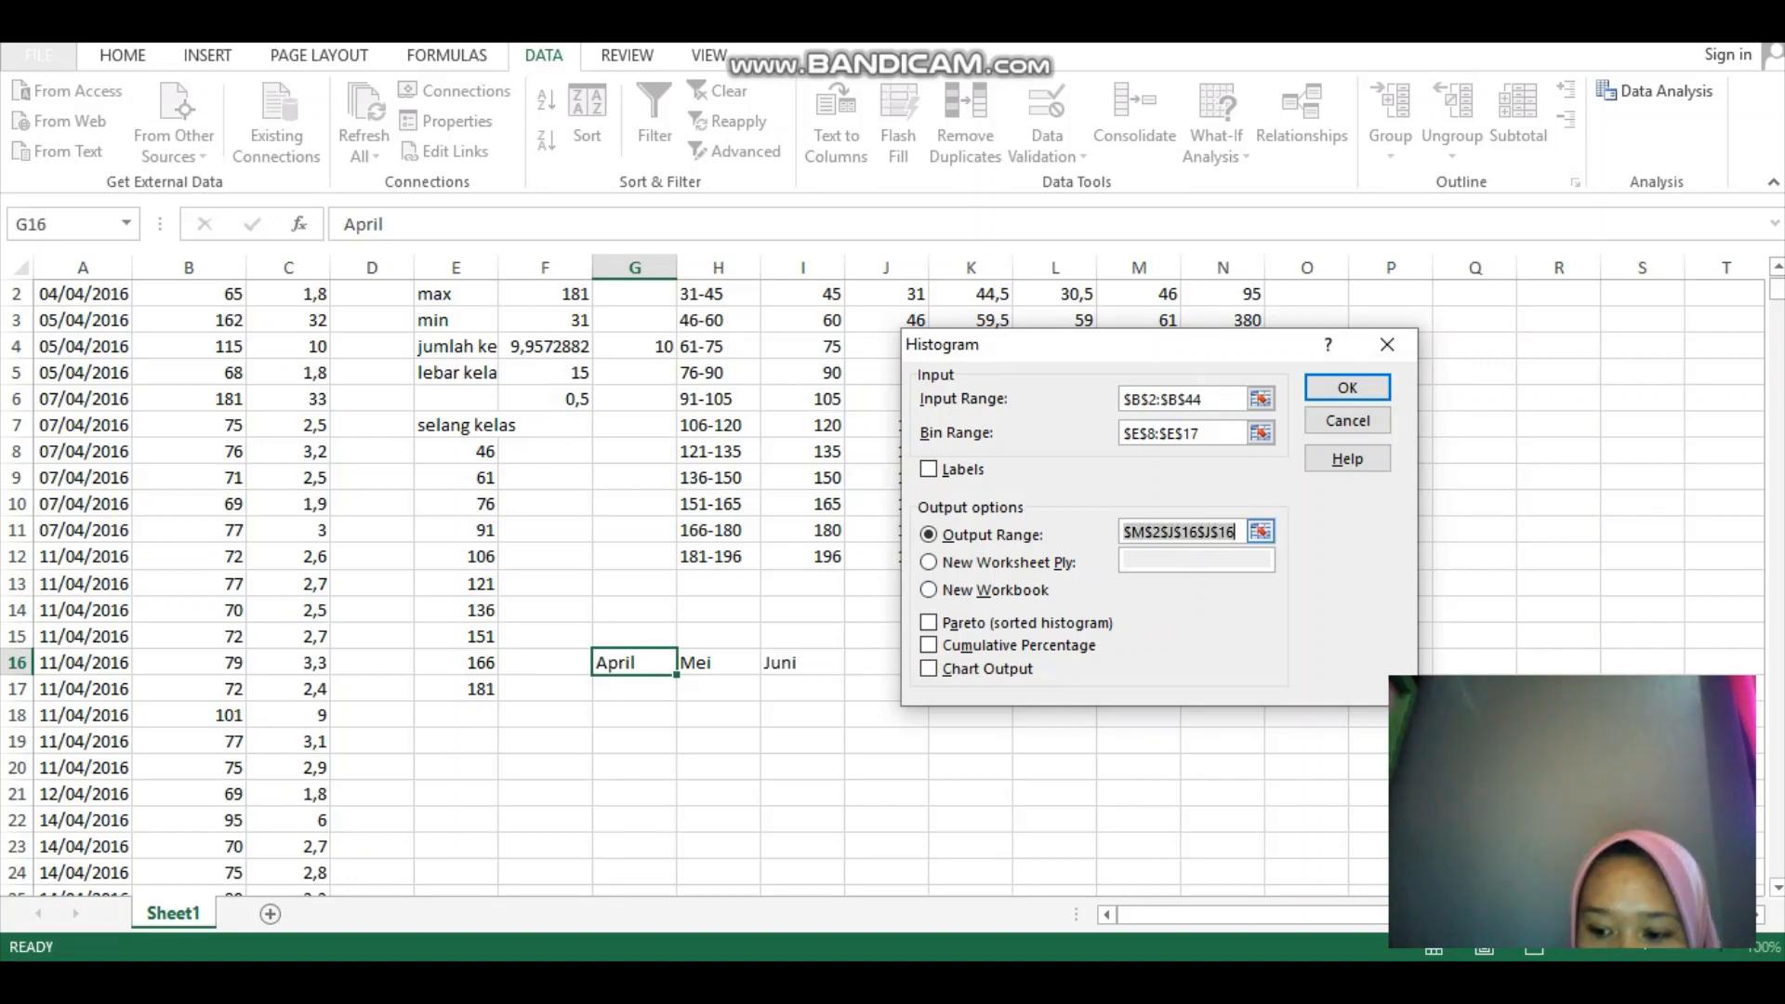
{"action": "key", "text": "BackSpace"}
{"action": "left_click", "coordinate": [886, 663]}
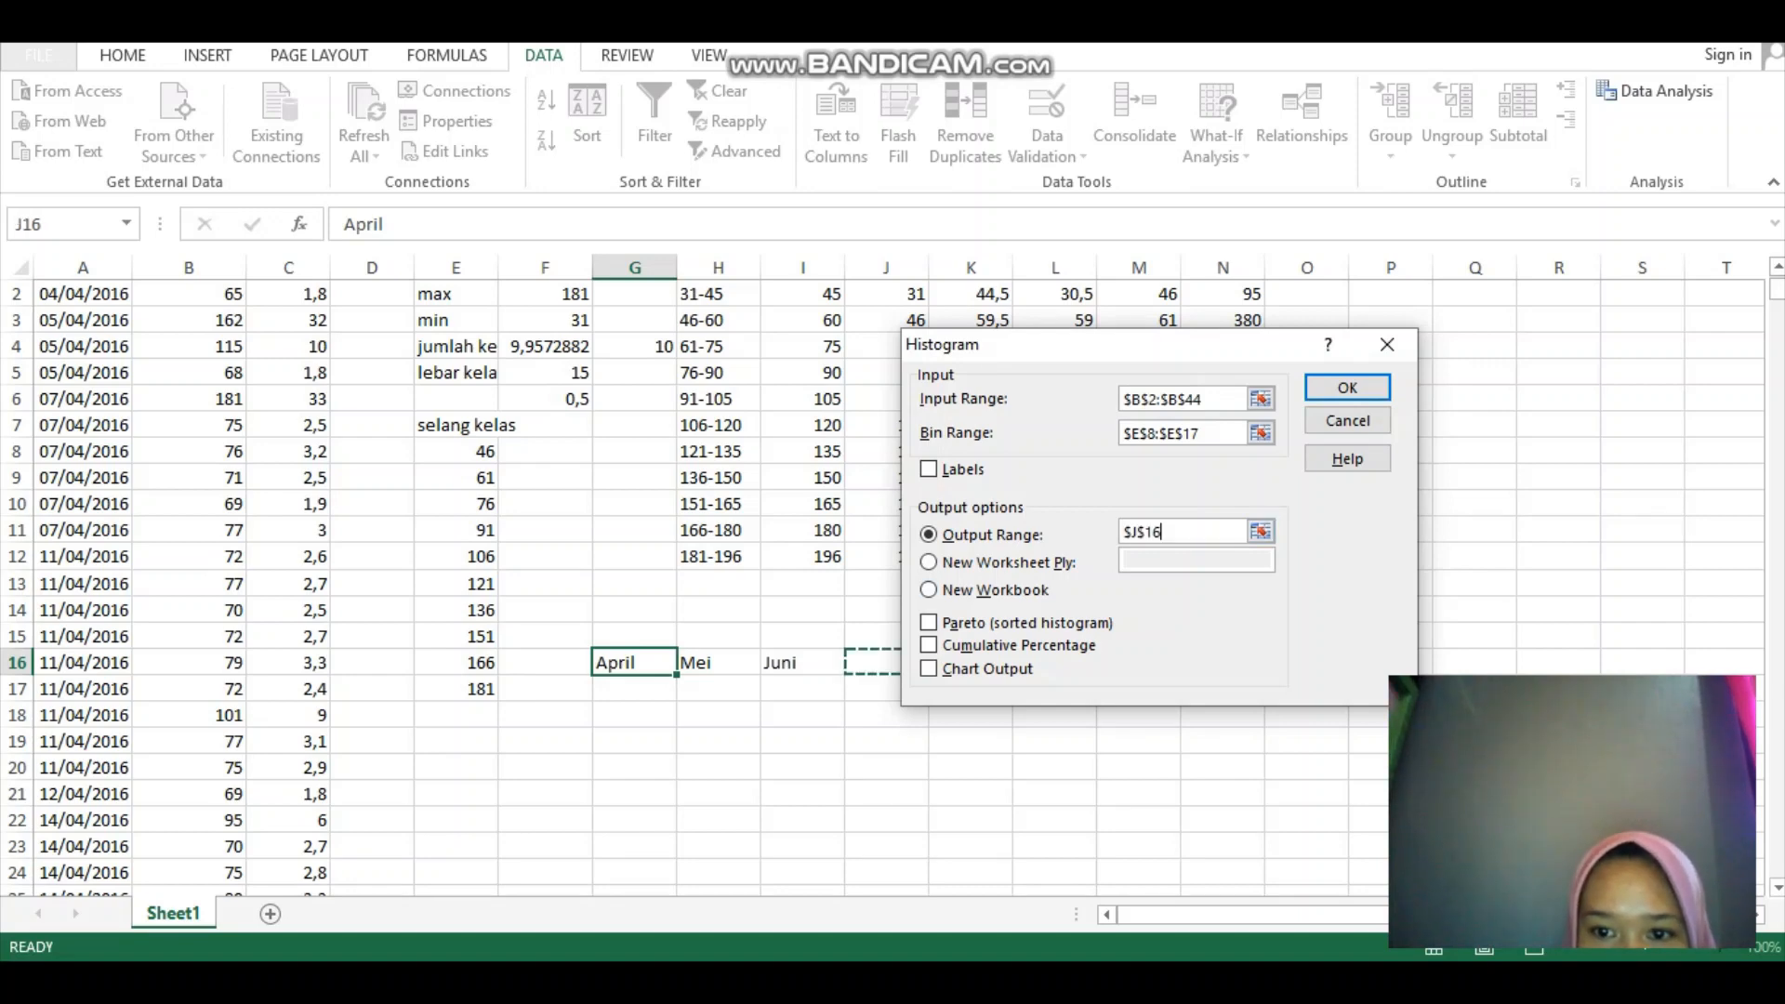
{"action": "left_click", "coordinate": [1347, 387]}
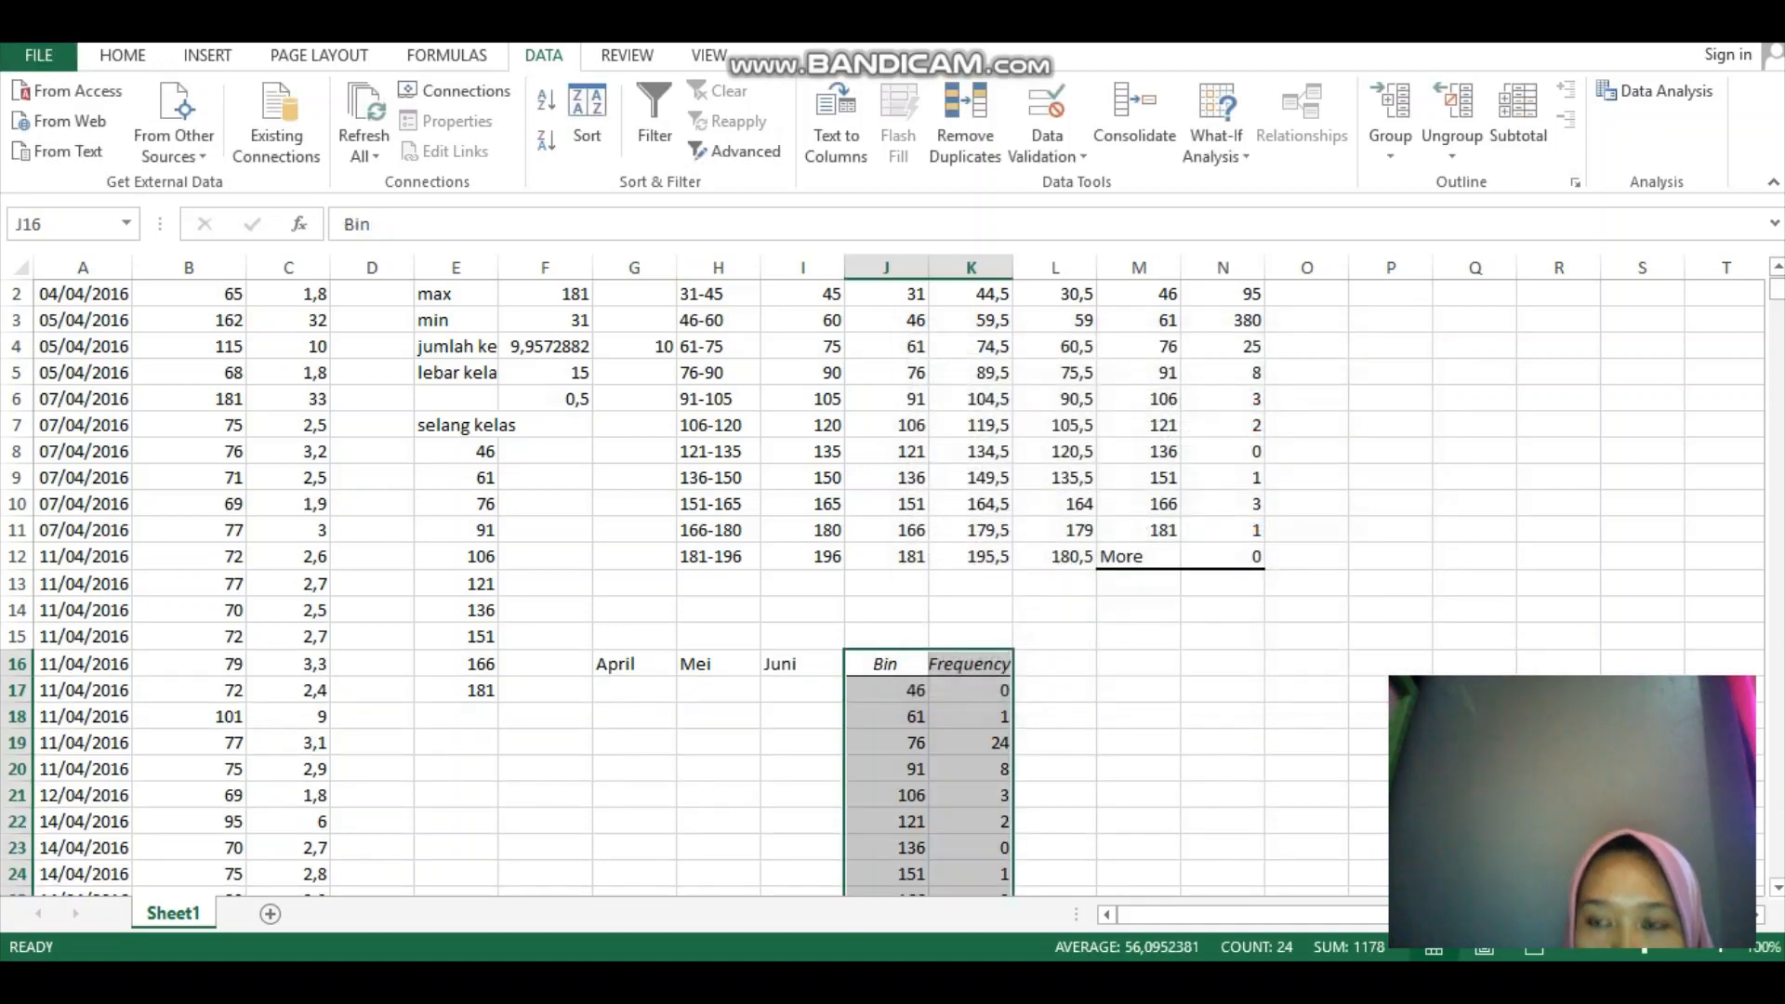
{"action": "left_click", "coordinate": [1655, 91]}
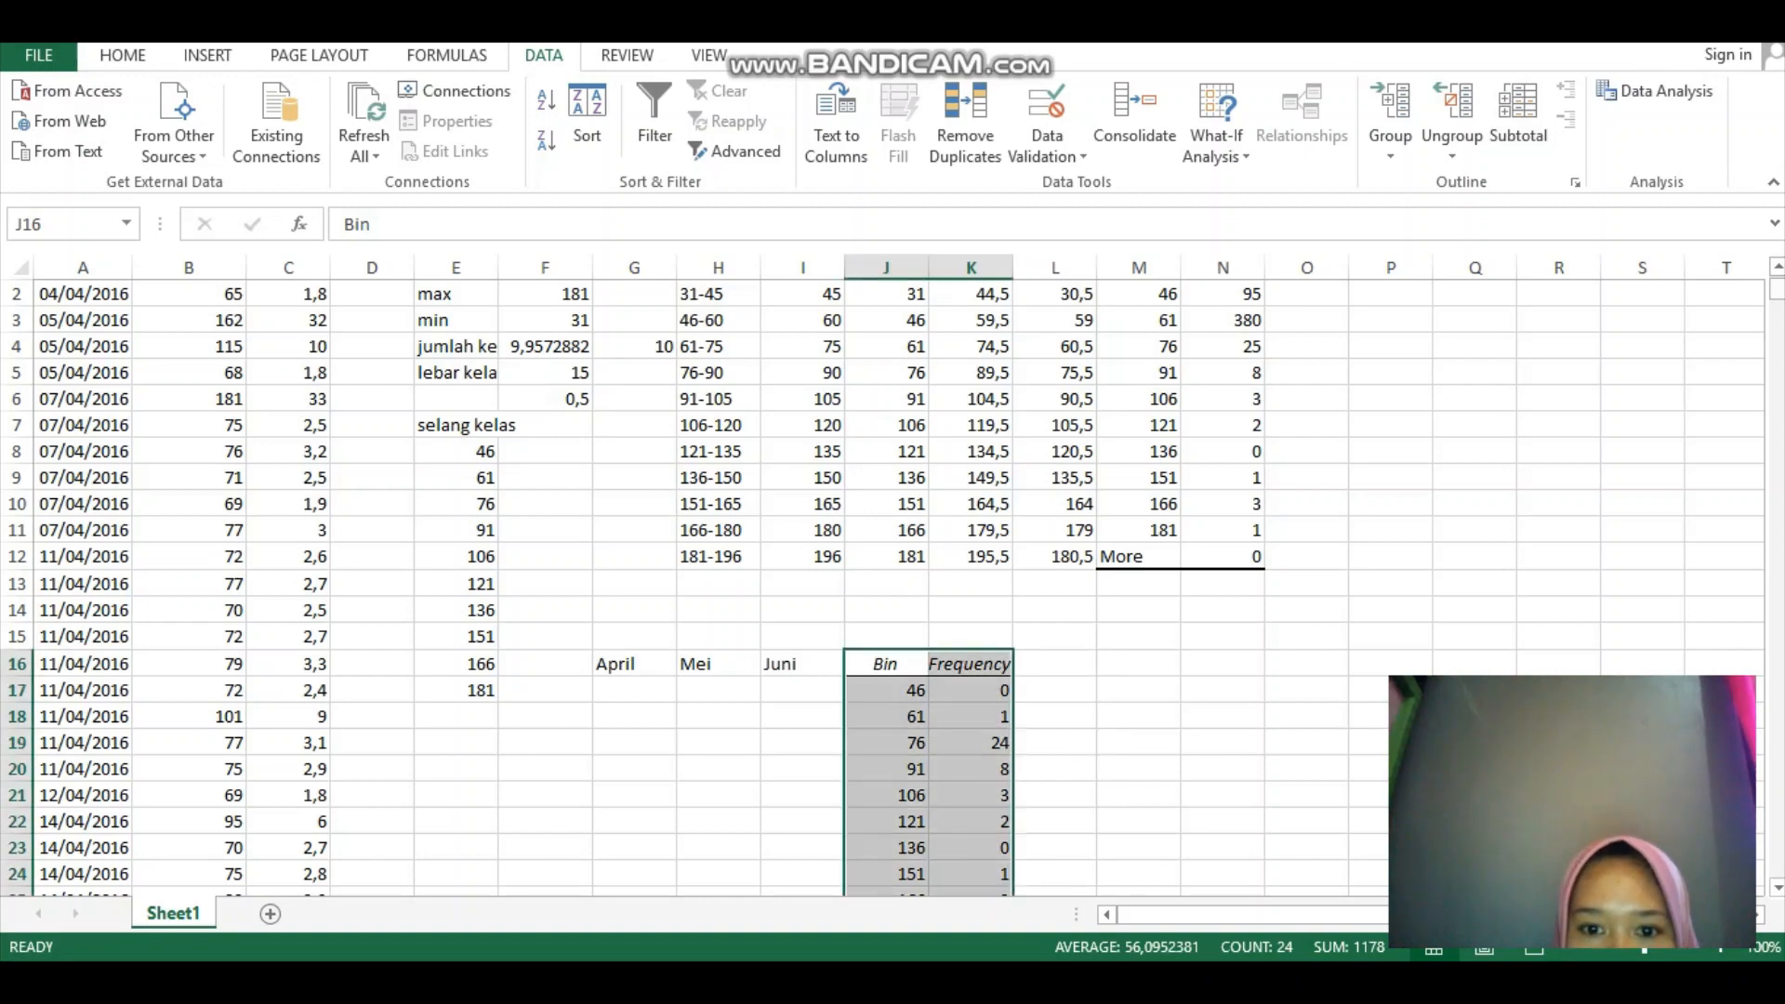
- Copy the April histogram frequencies in K17:K26 into the April column starting at G17
{"action": "left_click_drag", "start_coordinate": [1777, 289], "coordinate": [1776, 295]}
{"action": "left_click_drag", "start_coordinate": [971, 454], "coordinate": [971, 690]}
{"action": "key", "text": "ctrl+c"}
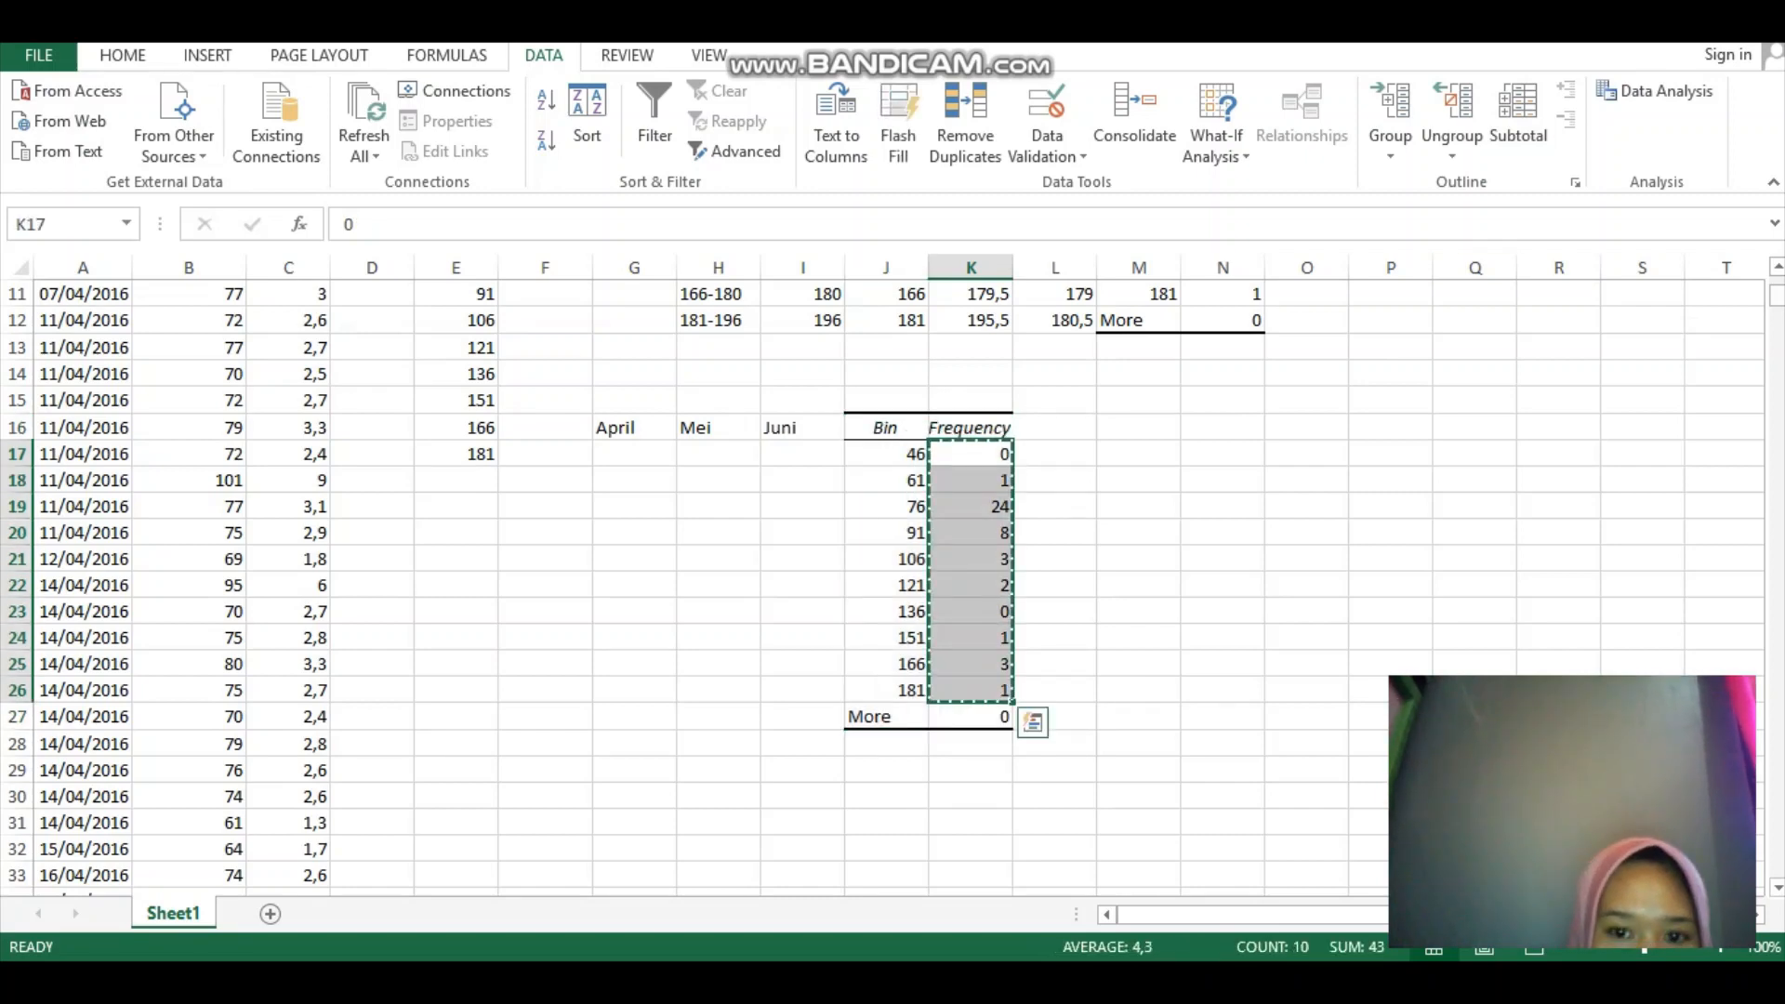
{"action": "double_click", "coordinate": [634, 454]}
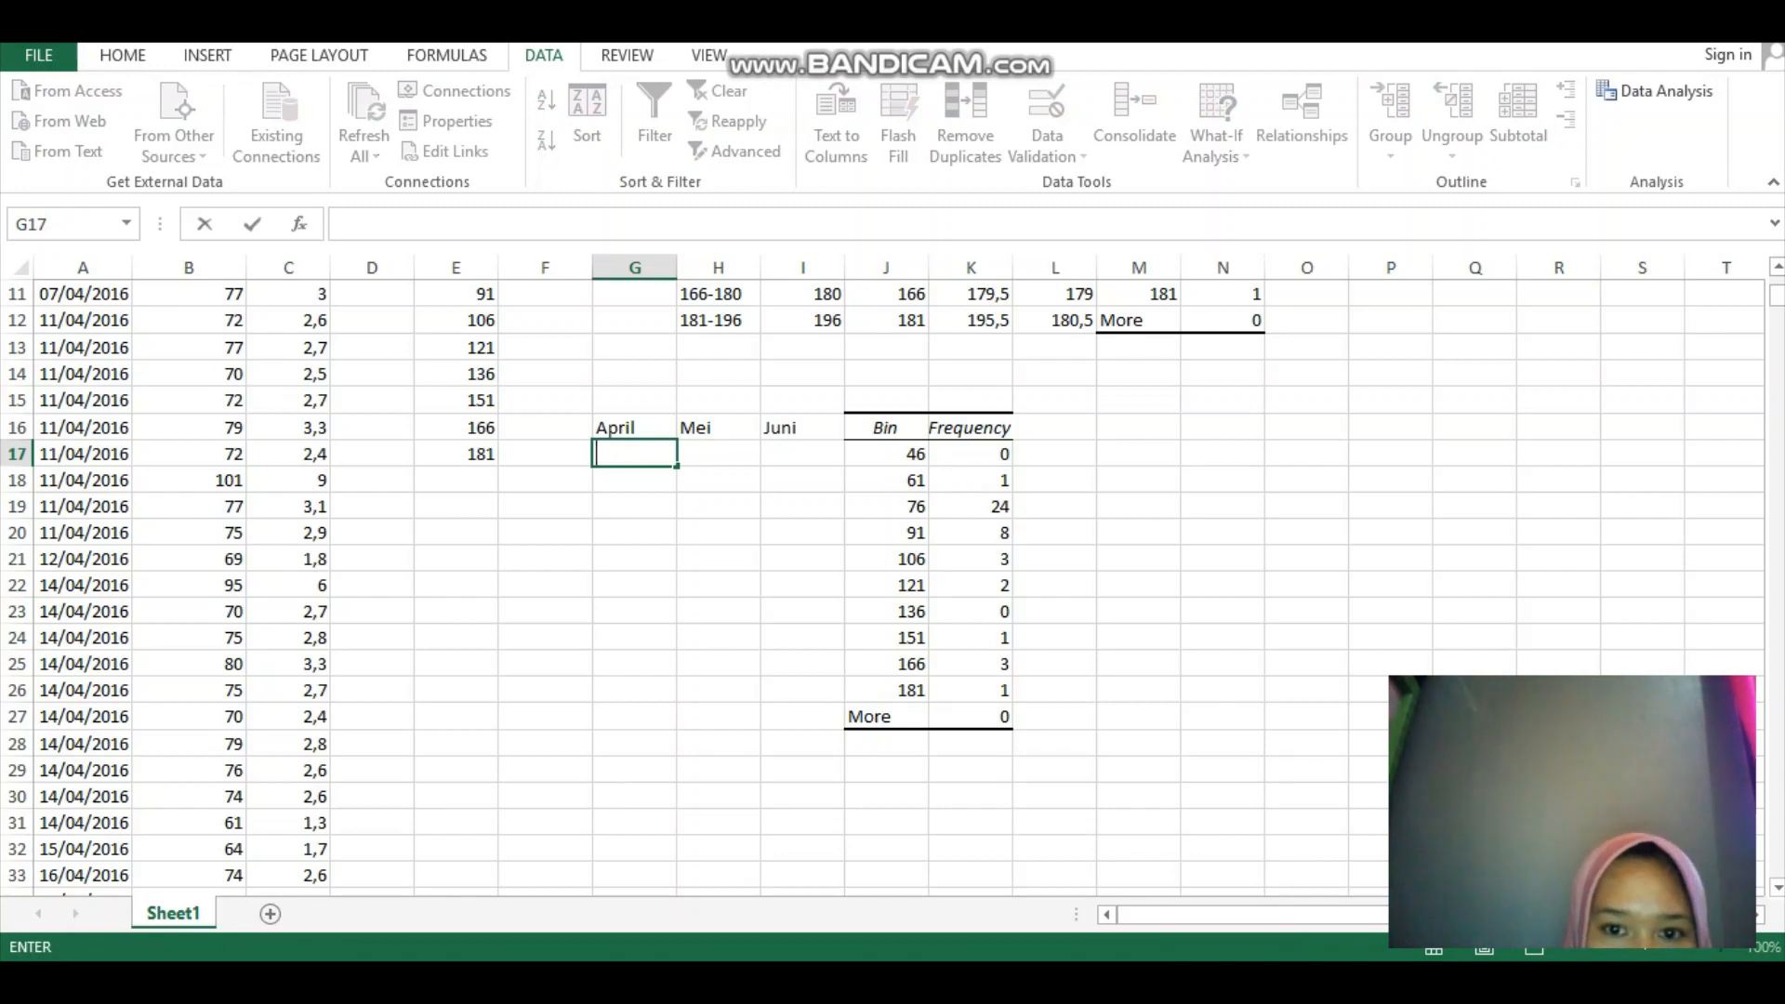
{"action": "left_click_drag", "start_coordinate": [971, 454], "coordinate": [971, 691]}
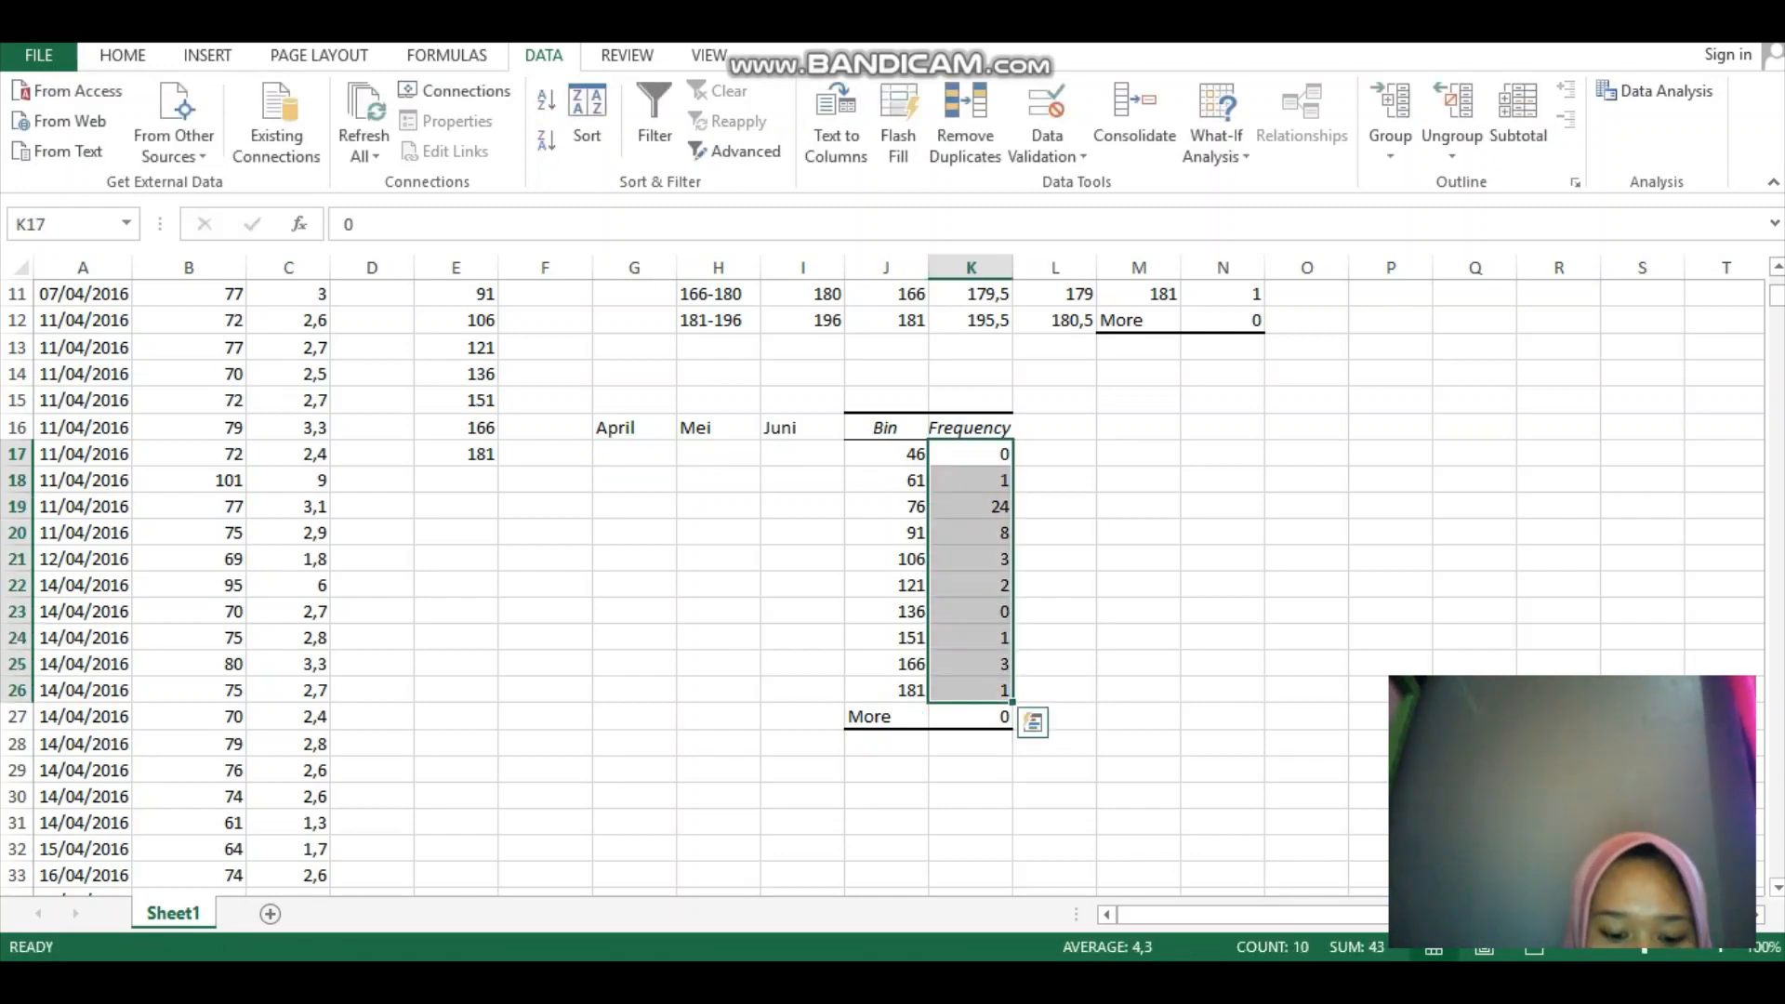
{"action": "key", "text": "ctrl+c"}
{"action": "left_click", "coordinate": [634, 454]}
{"action": "key", "text": "ctrl+v"}
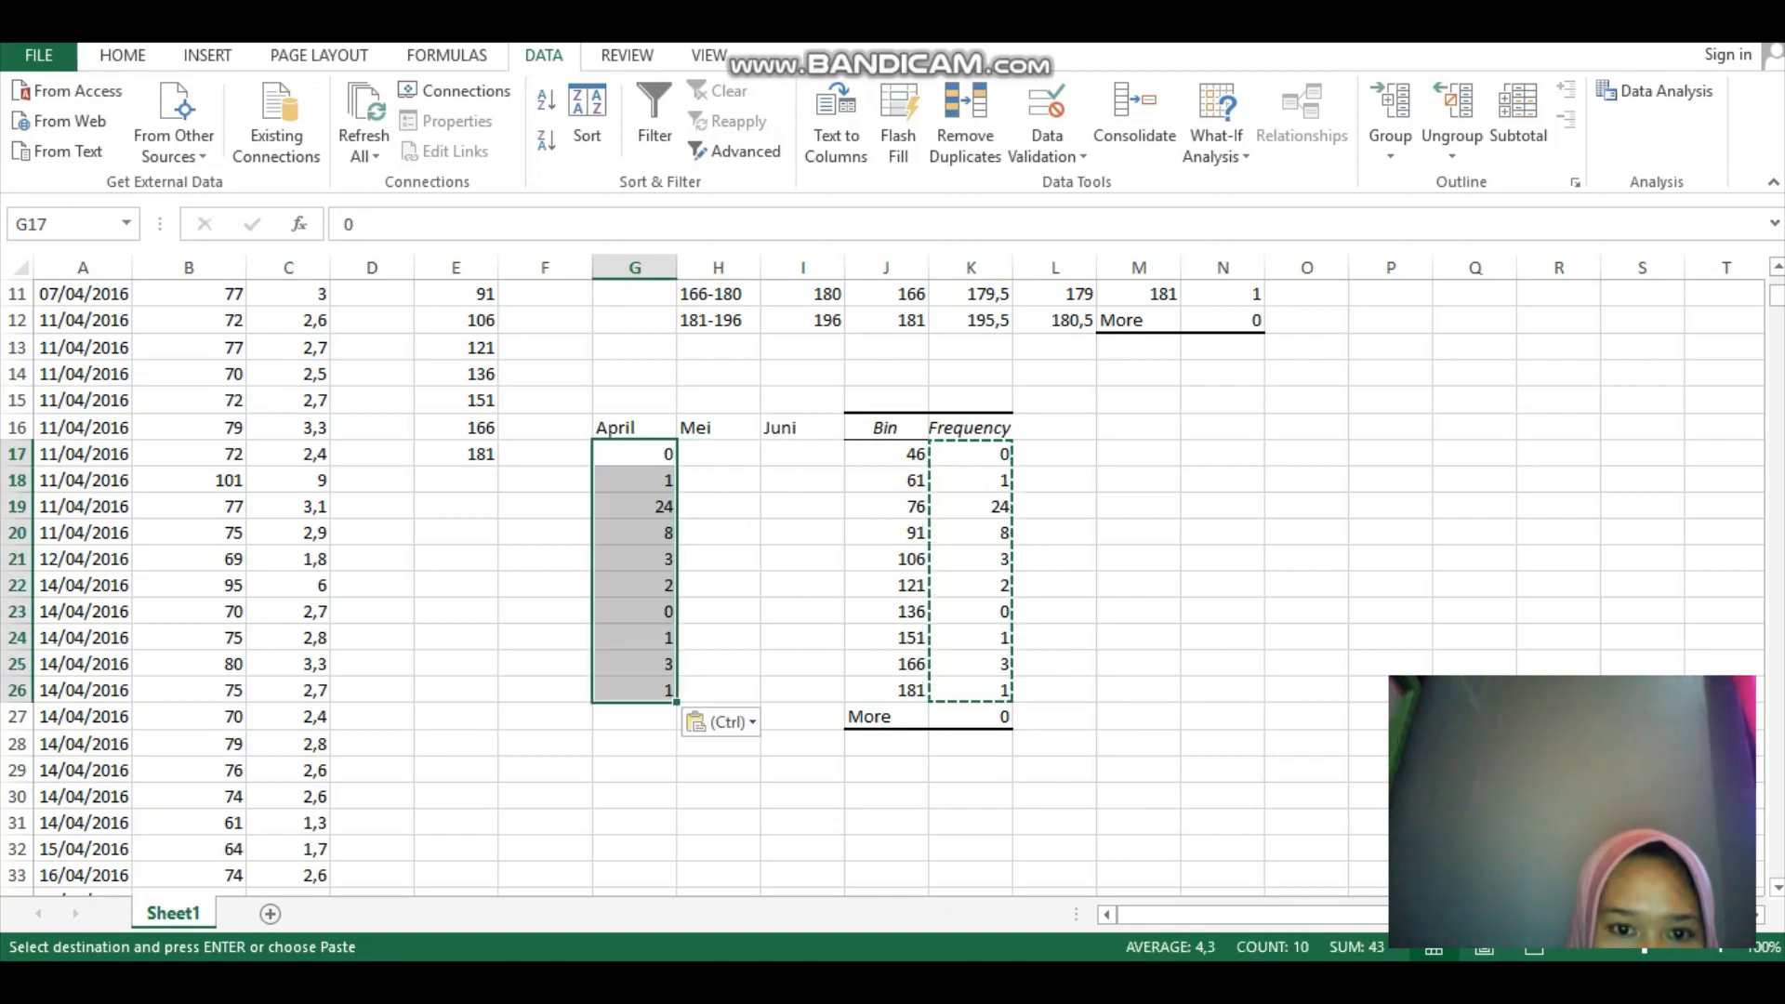
- Clear the contents of the April histogram's Bin and Frequency table in J16:K27
{"action": "left_click", "coordinate": [886, 454]}
{"action": "left_click_drag", "start_coordinate": [886, 428], "coordinate": [971, 716]}
{"action": "key", "text": "Delete"}
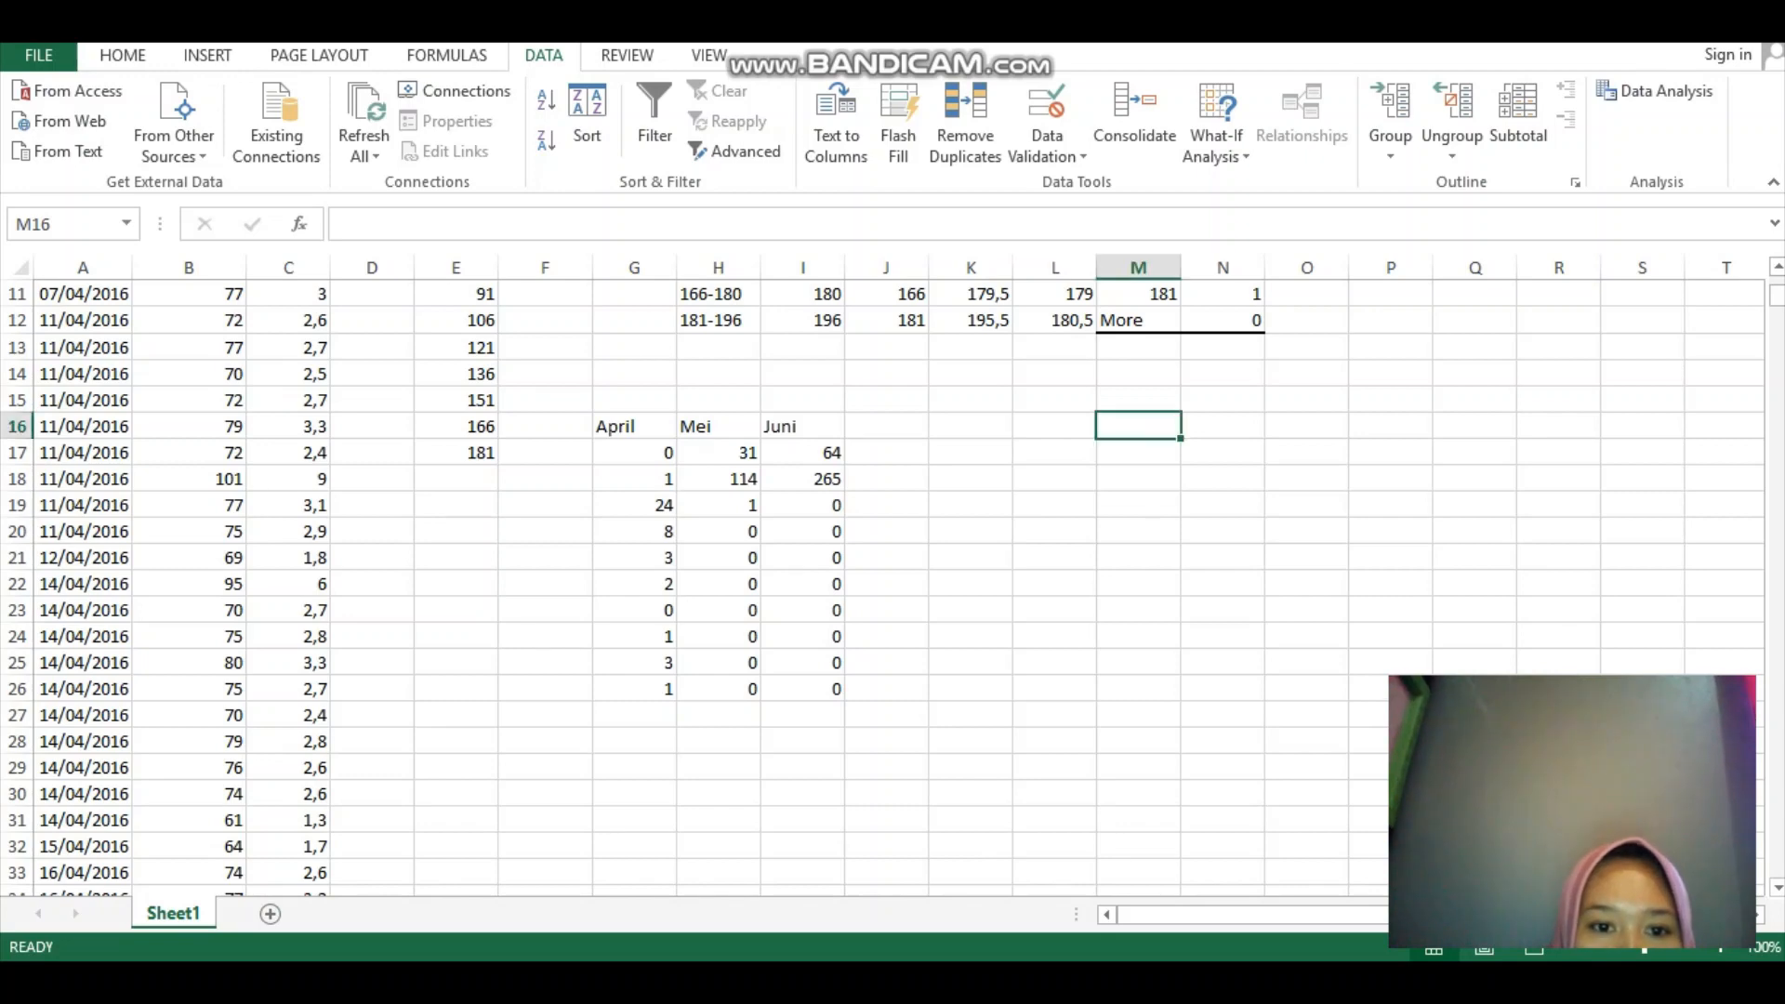
- Shade the April, Mei and Juni frequency table in G16:I26 with a light orange fill
{"action": "left_click_drag", "start_coordinate": [634, 426], "coordinate": [803, 689]}
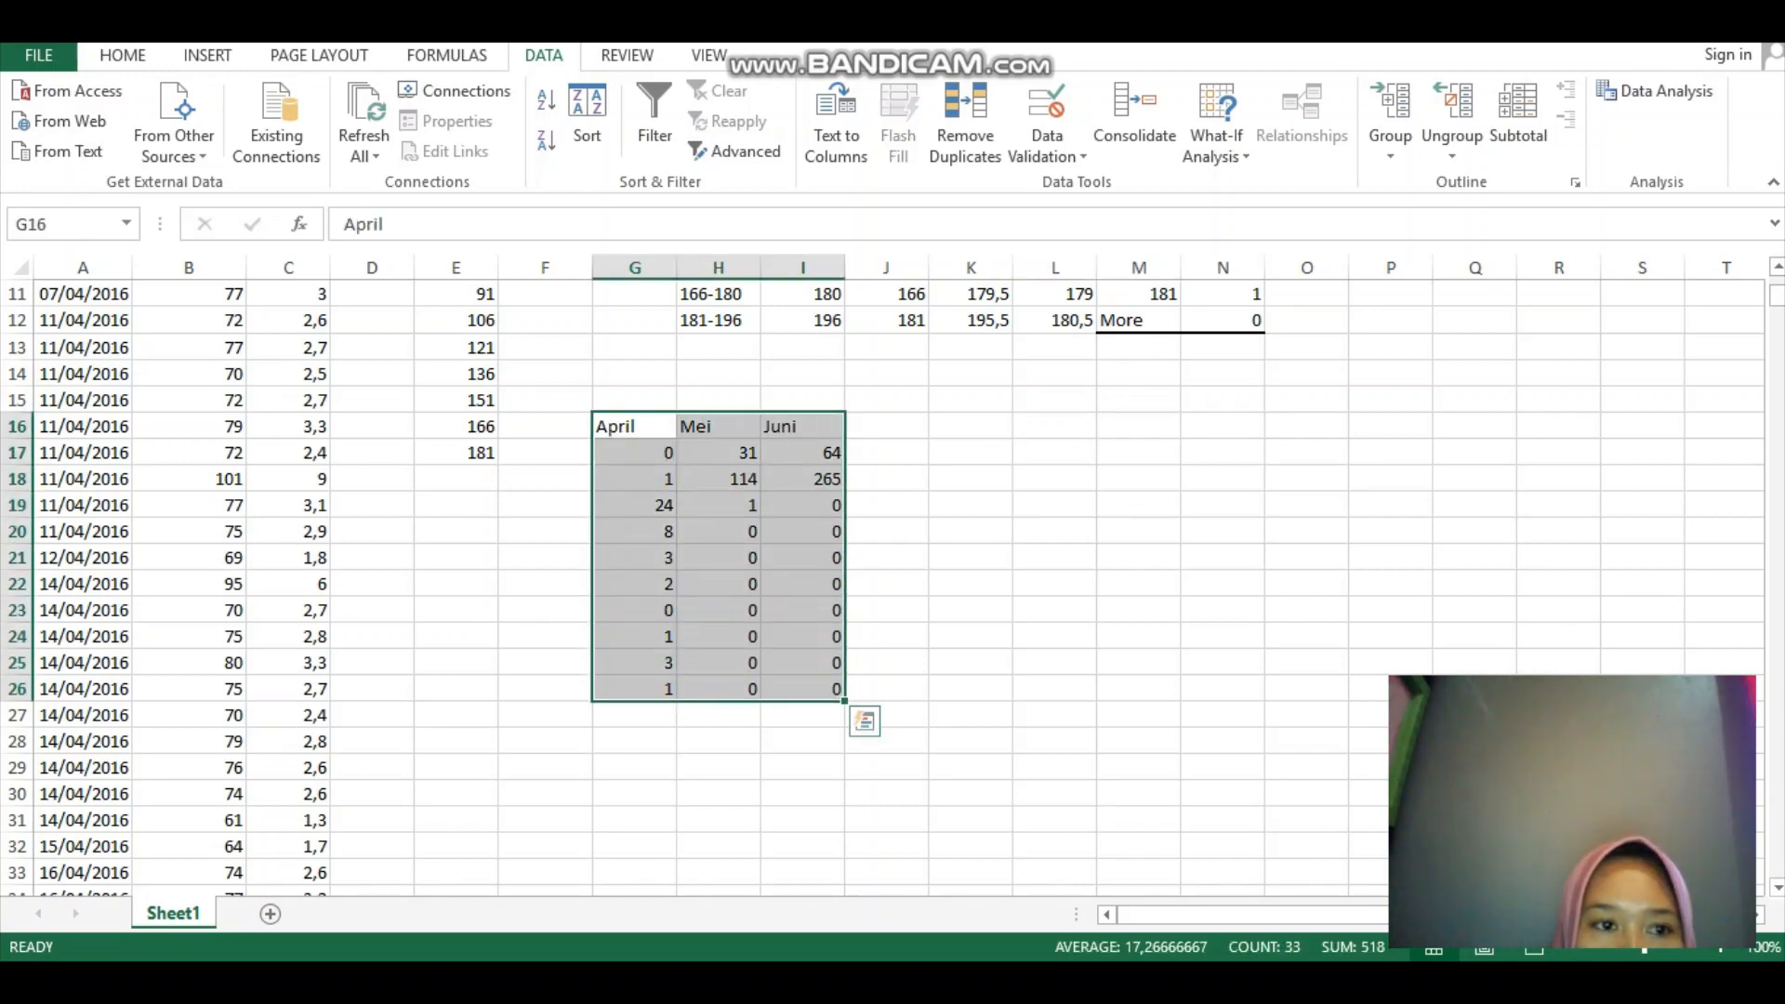
{"action": "left_click", "coordinate": [38, 55]}
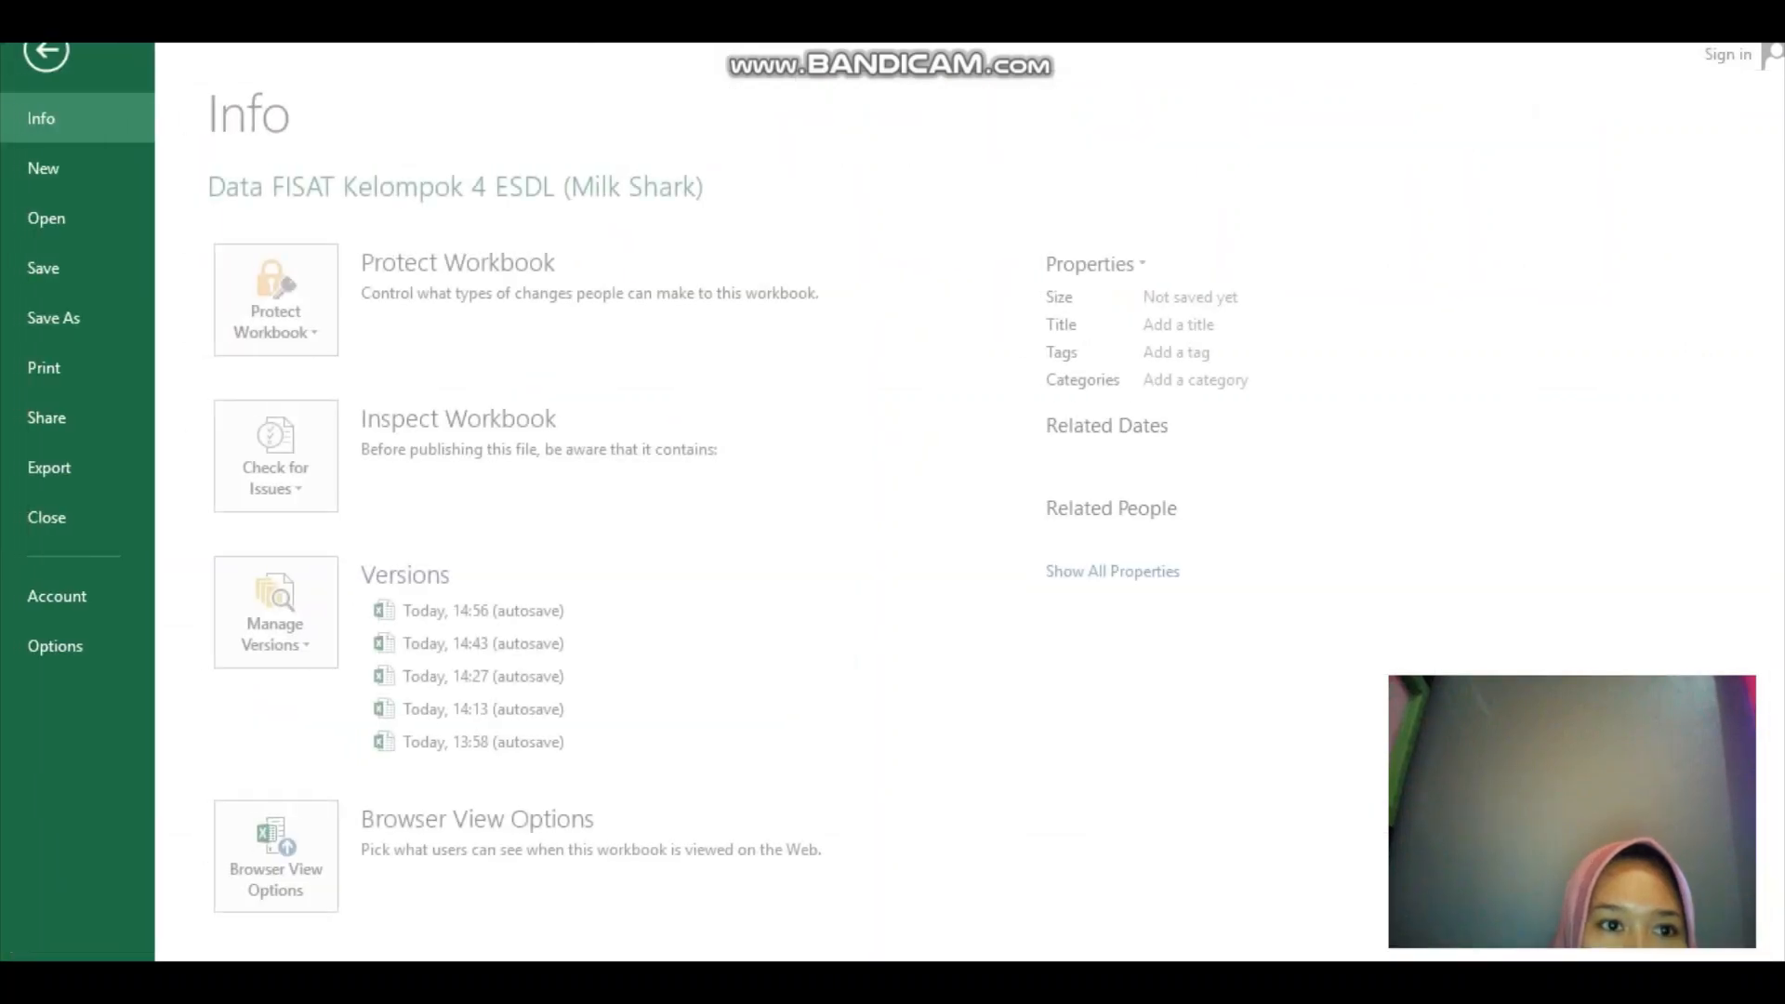
{"action": "left_click", "coordinate": [46, 52]}
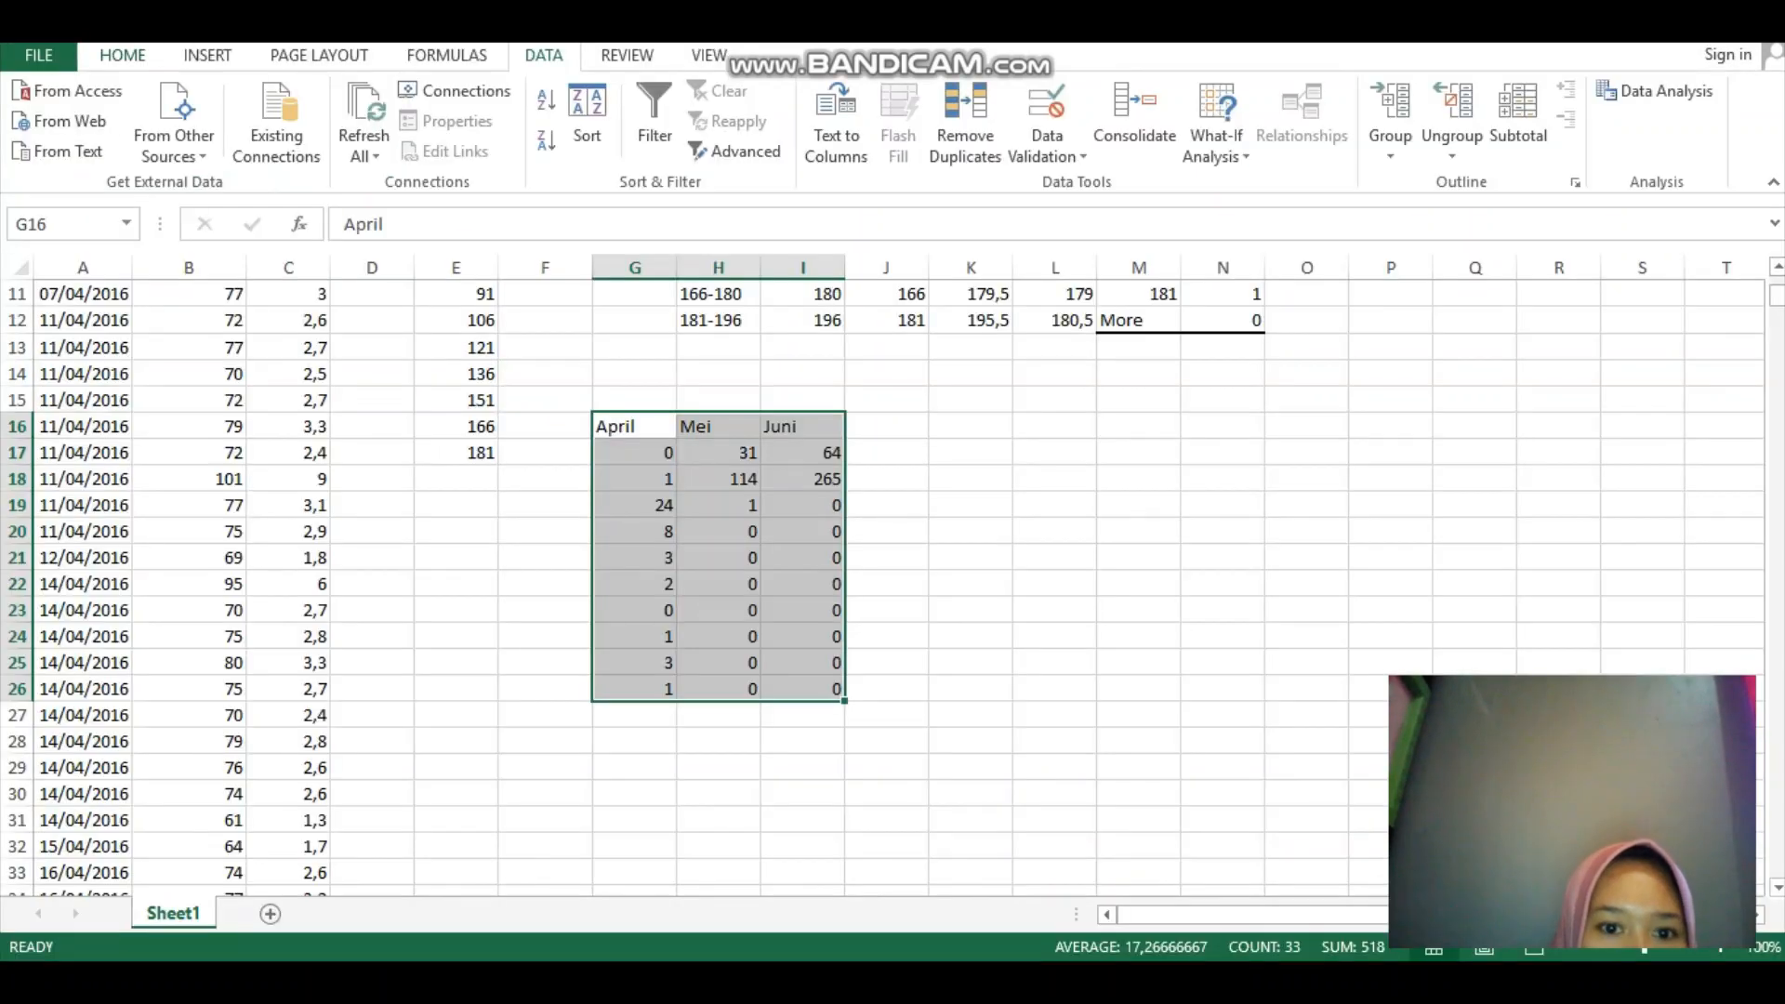
{"action": "left_click", "coordinate": [123, 55]}
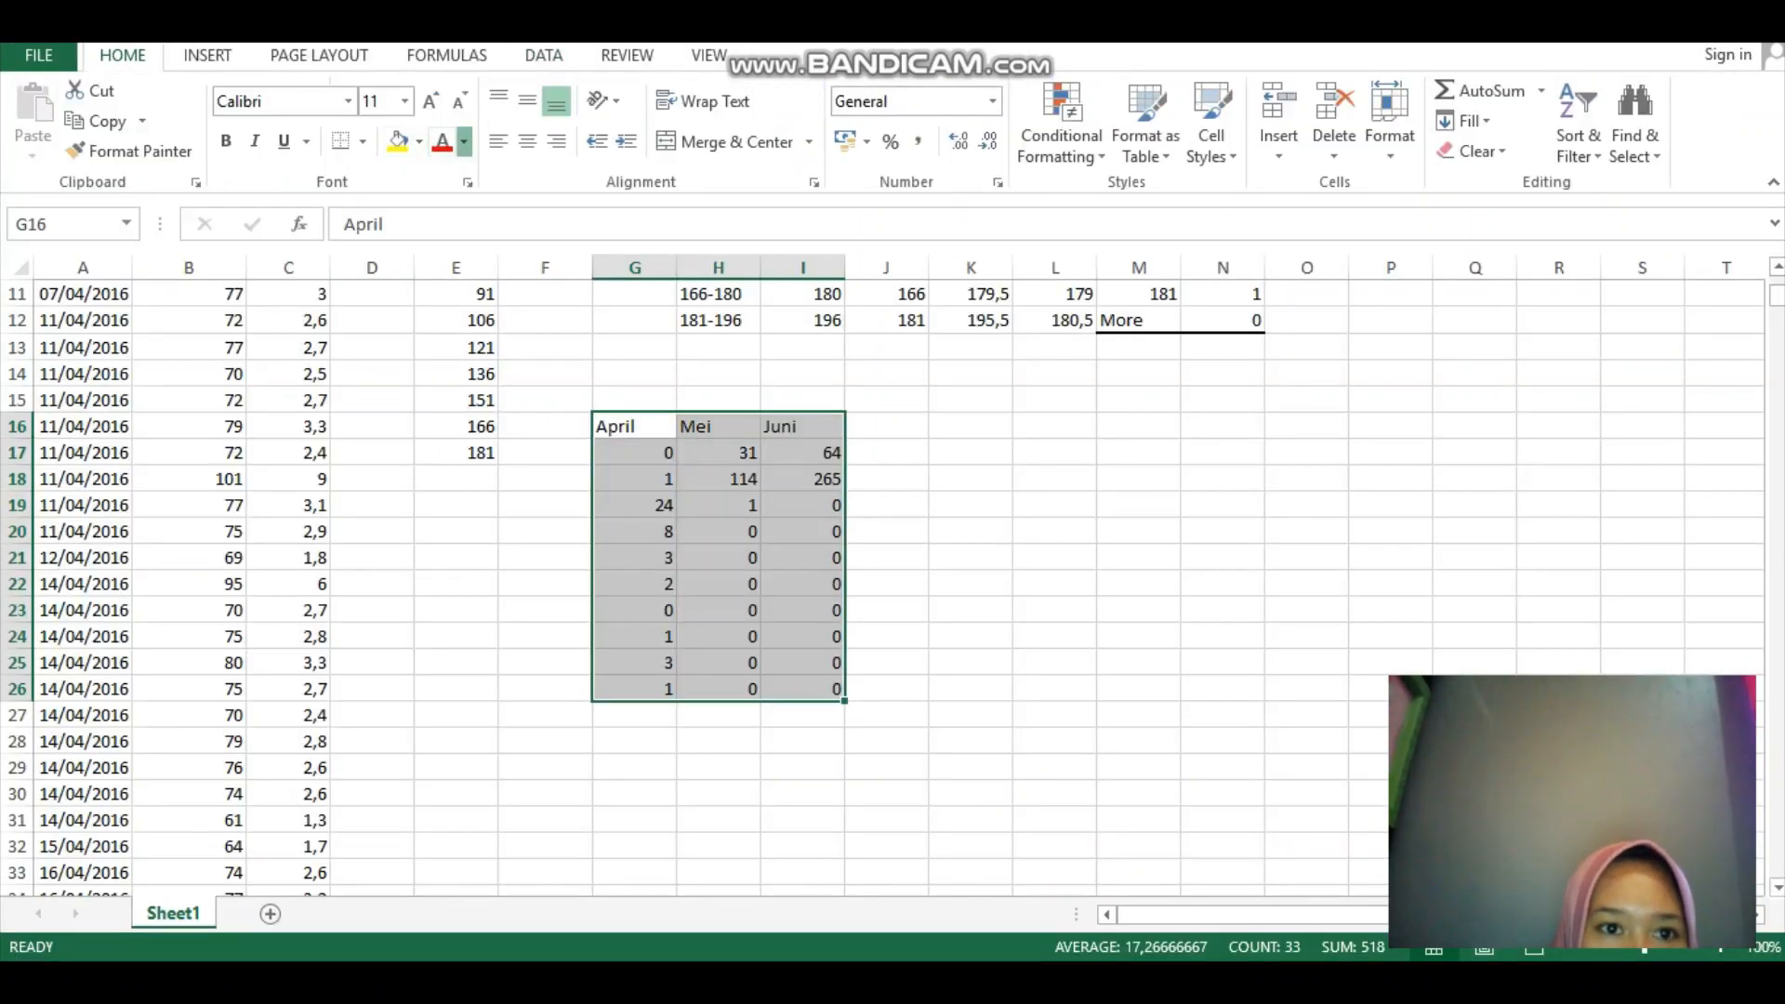
{"action": "left_click", "coordinate": [464, 142]}
{"action": "left_click", "coordinate": [464, 141]}
{"action": "left_click", "coordinate": [419, 141]}
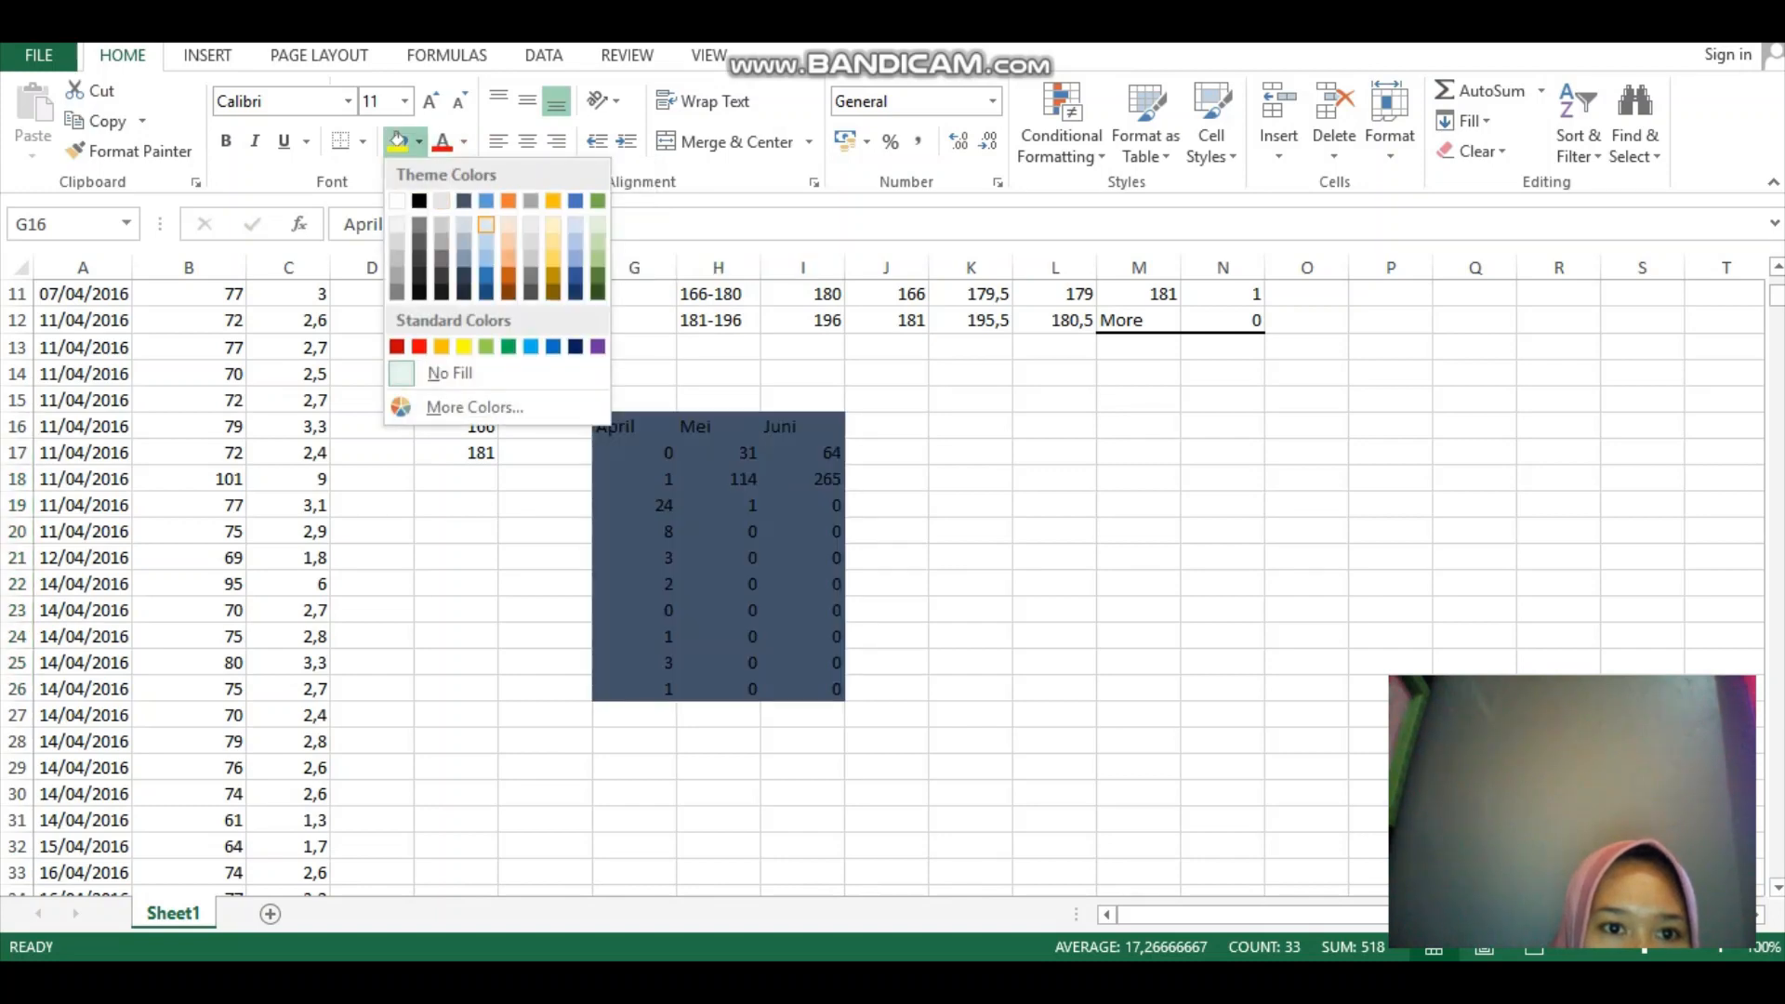
{"action": "left_click", "coordinate": [508, 258]}
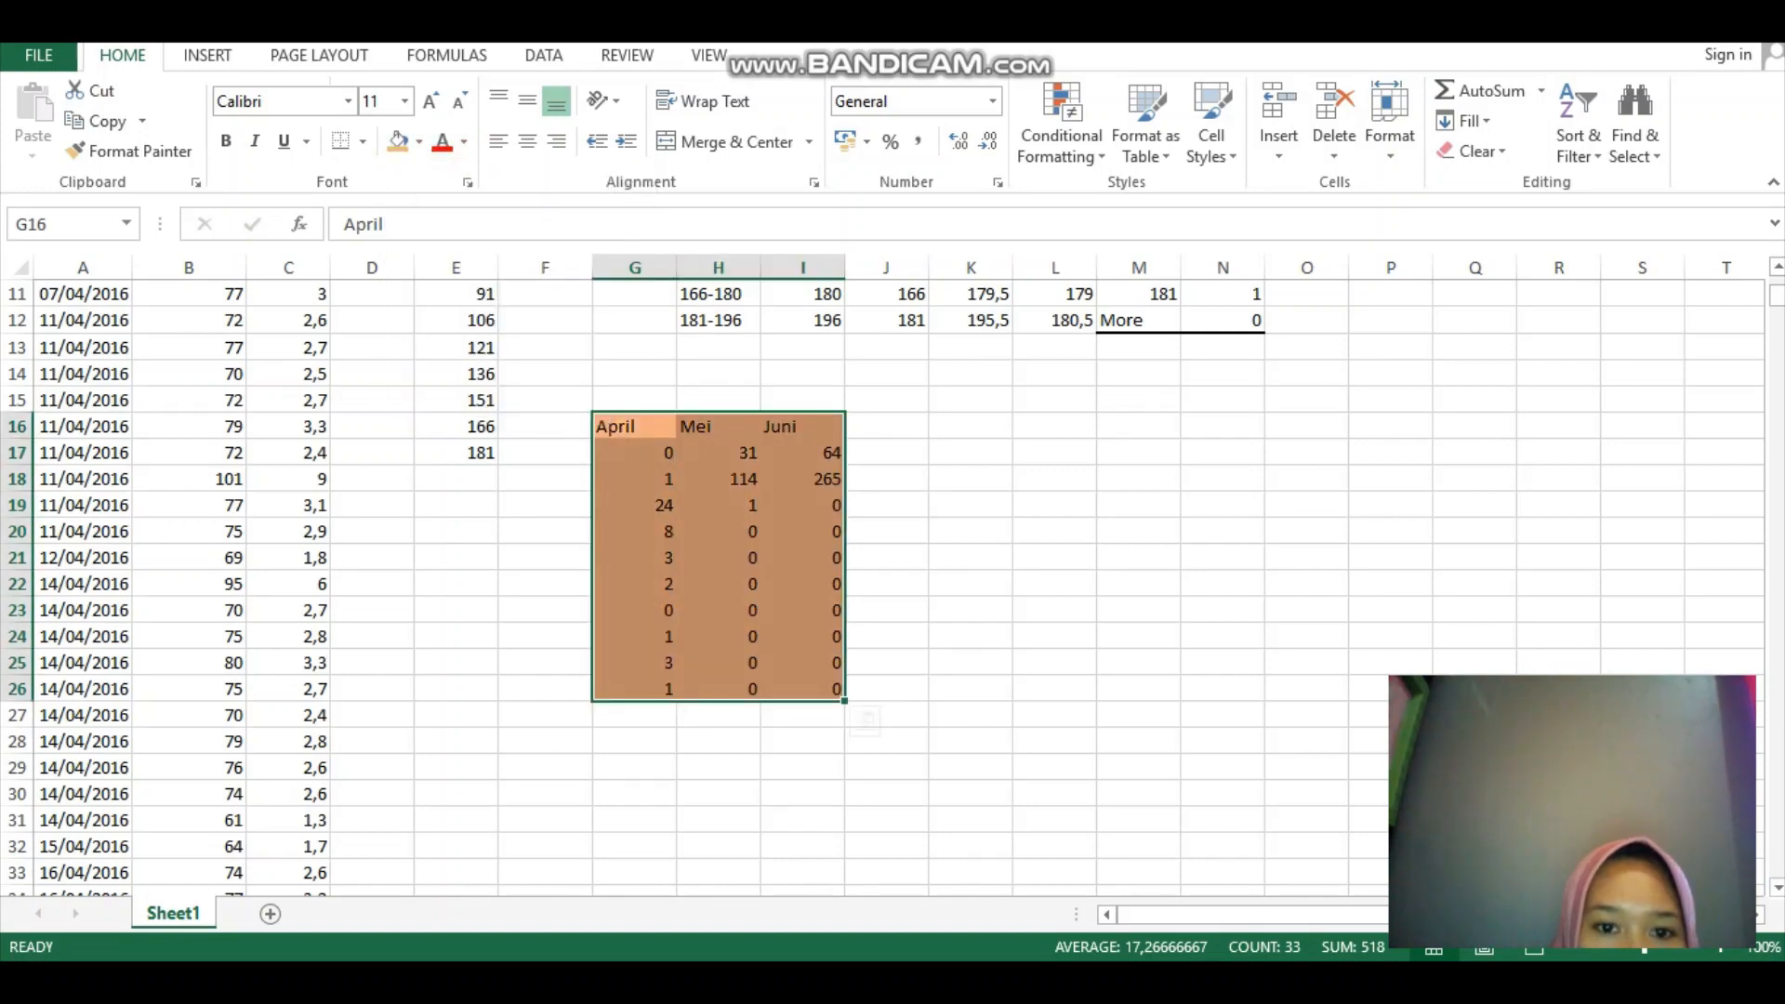
{"action": "left_click", "coordinate": [802, 479]}
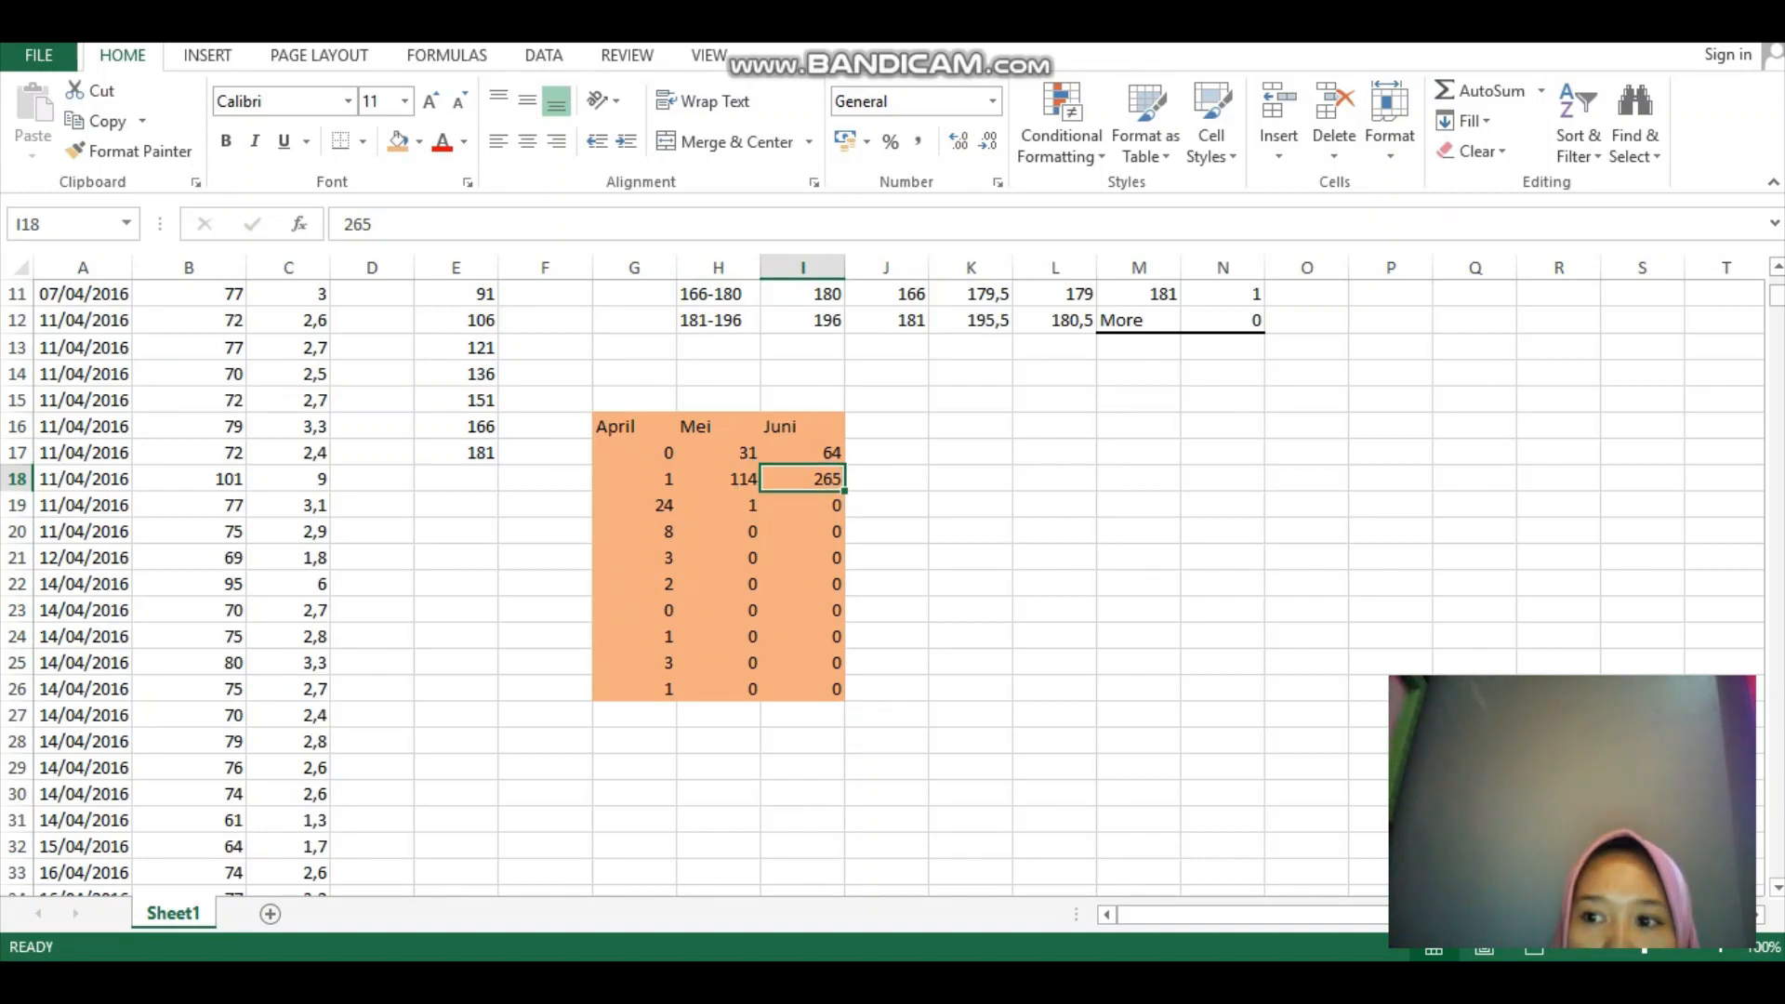
{"action": "left_click_drag", "start_coordinate": [1776, 295], "coordinate": [1776, 294]}
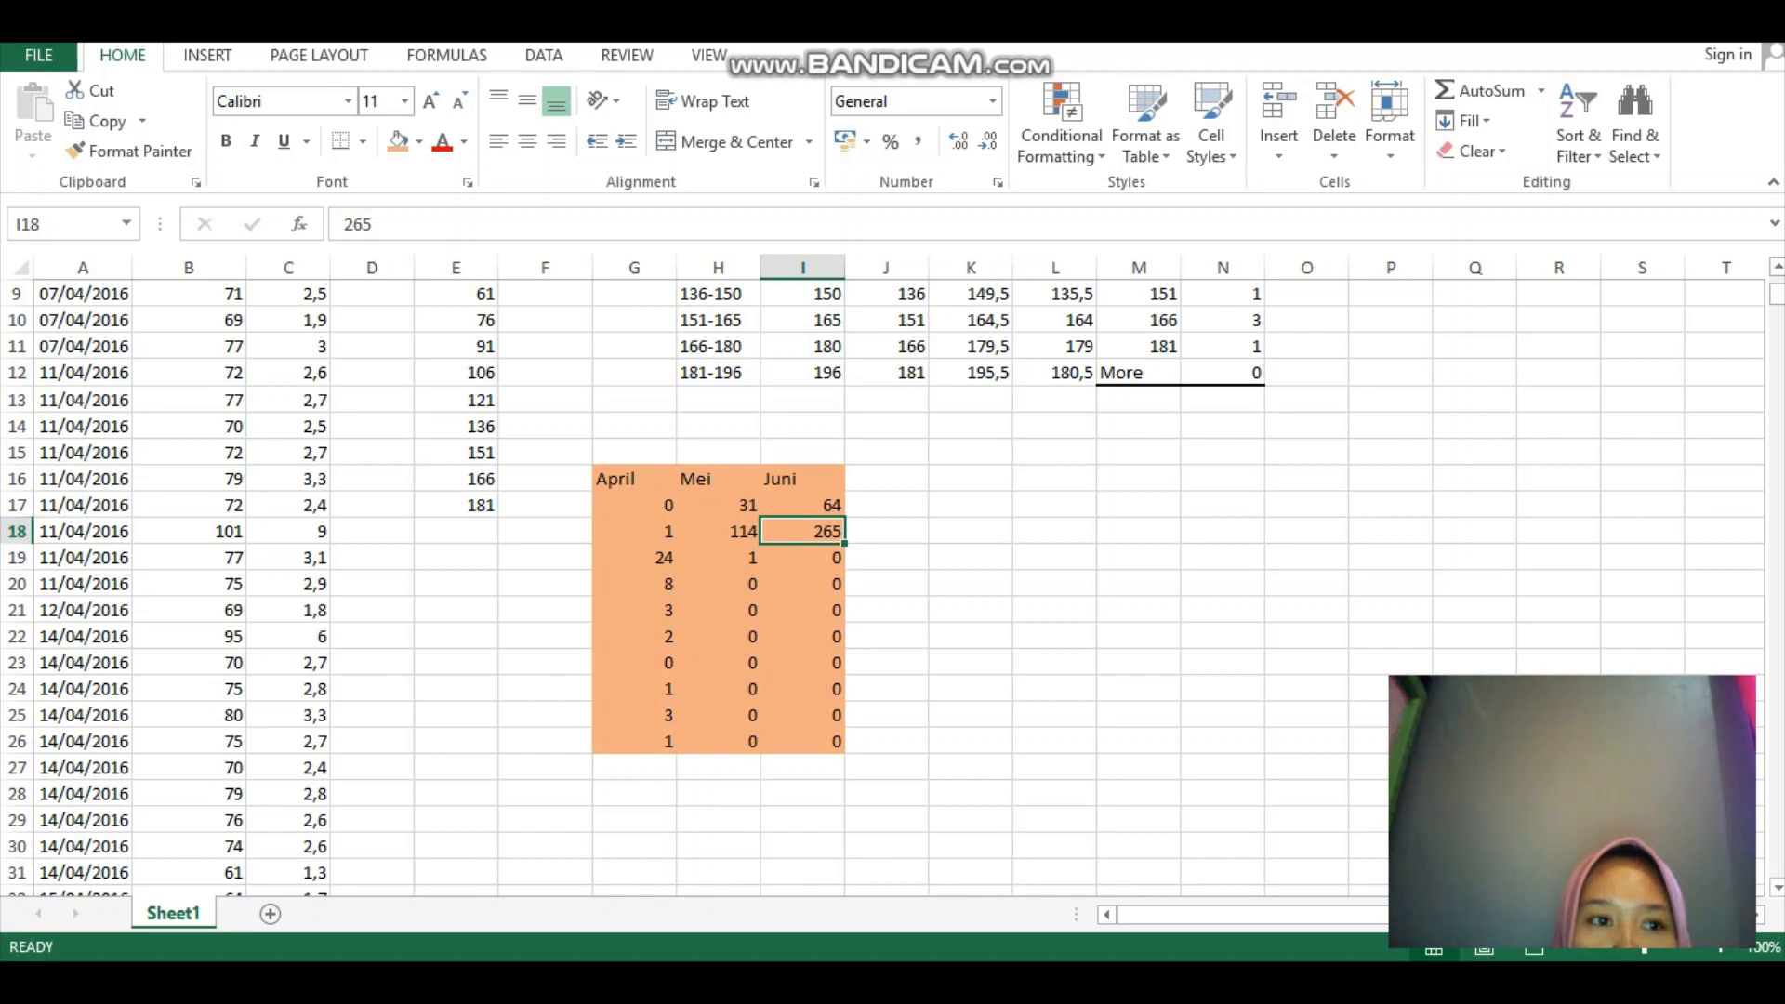
- Save a copy of the workbook as an Excel Workbook on Local Disk (E:), named Fisat followed by the person's first name
{"action": "left_click", "coordinate": [38, 55]}
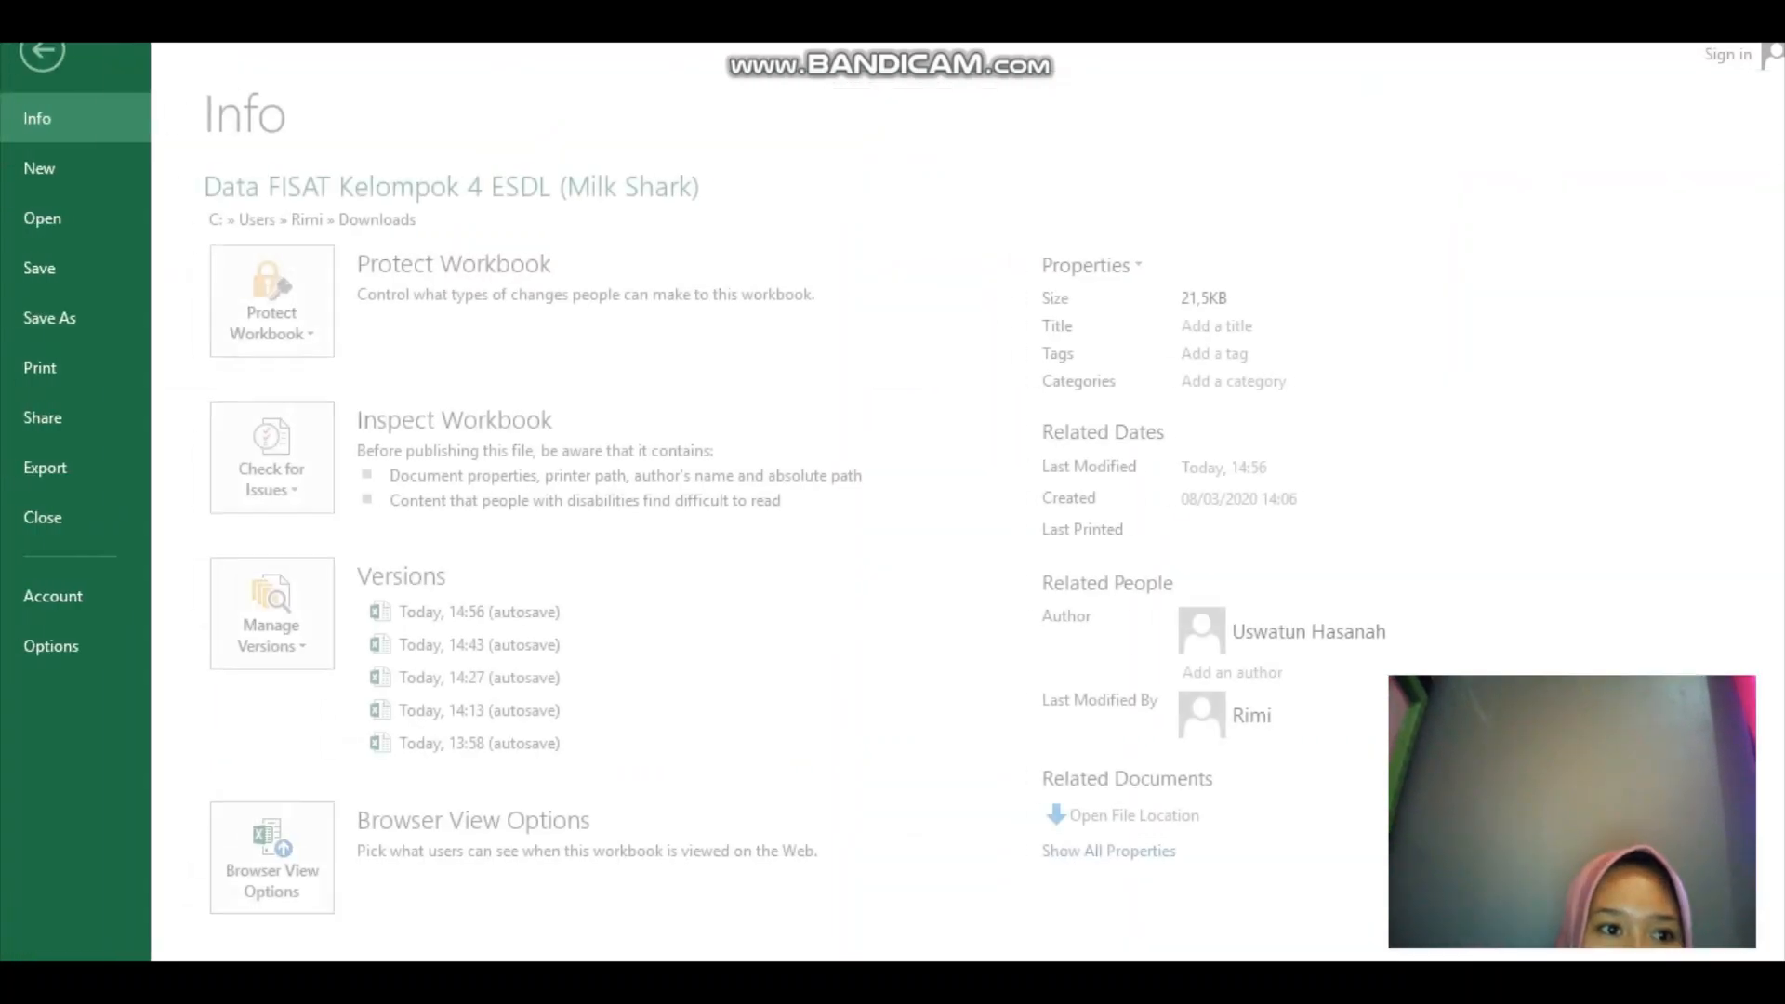
{"action": "left_click", "coordinate": [52, 317]}
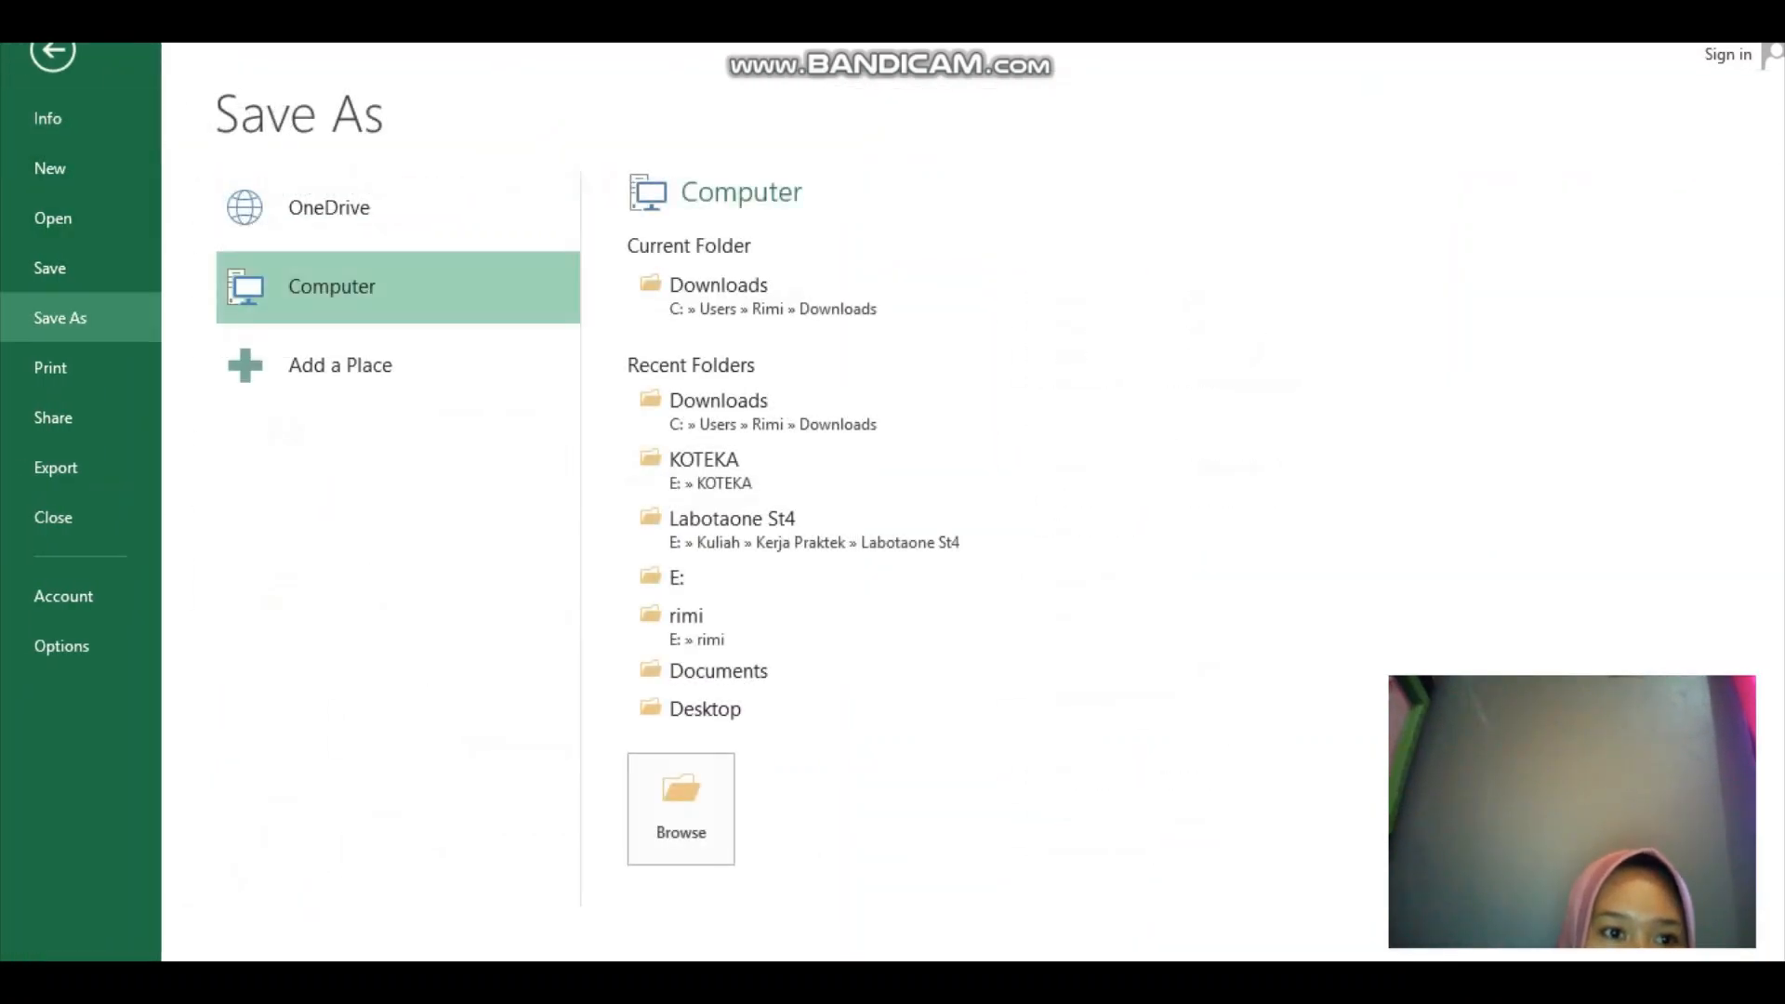
{"action": "double_click", "coordinate": [398, 287]}
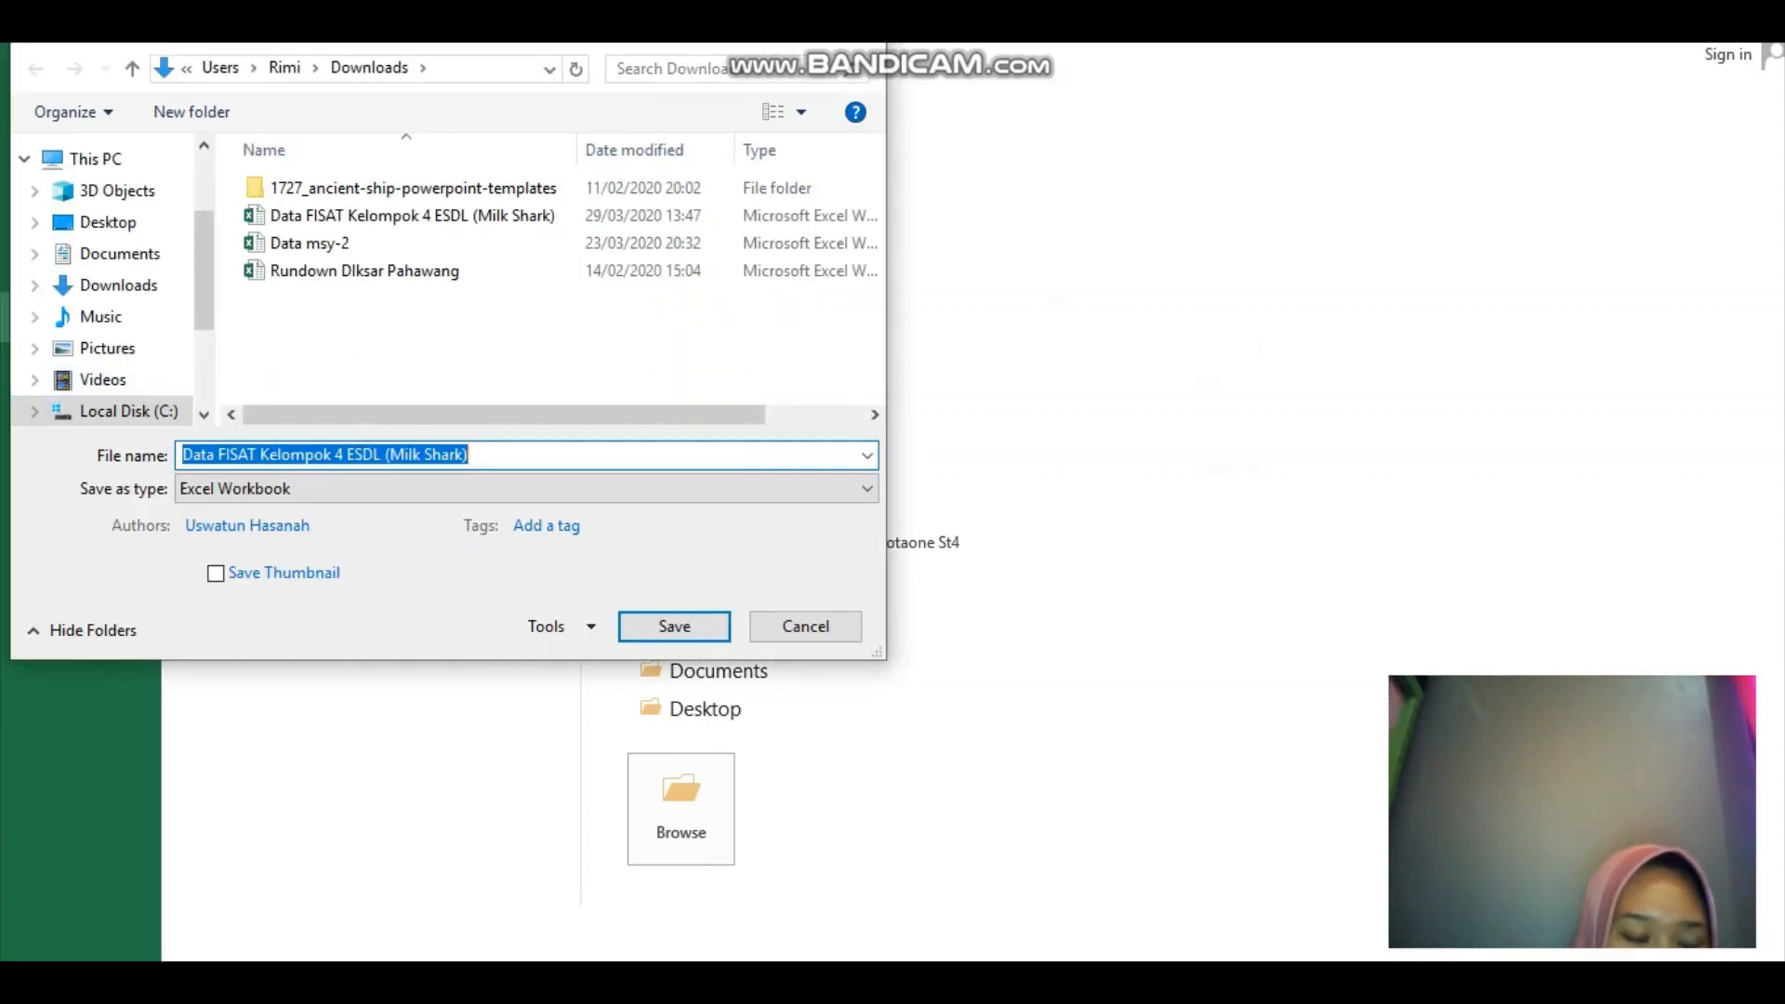
{"action": "type", "text": "Fisat"}
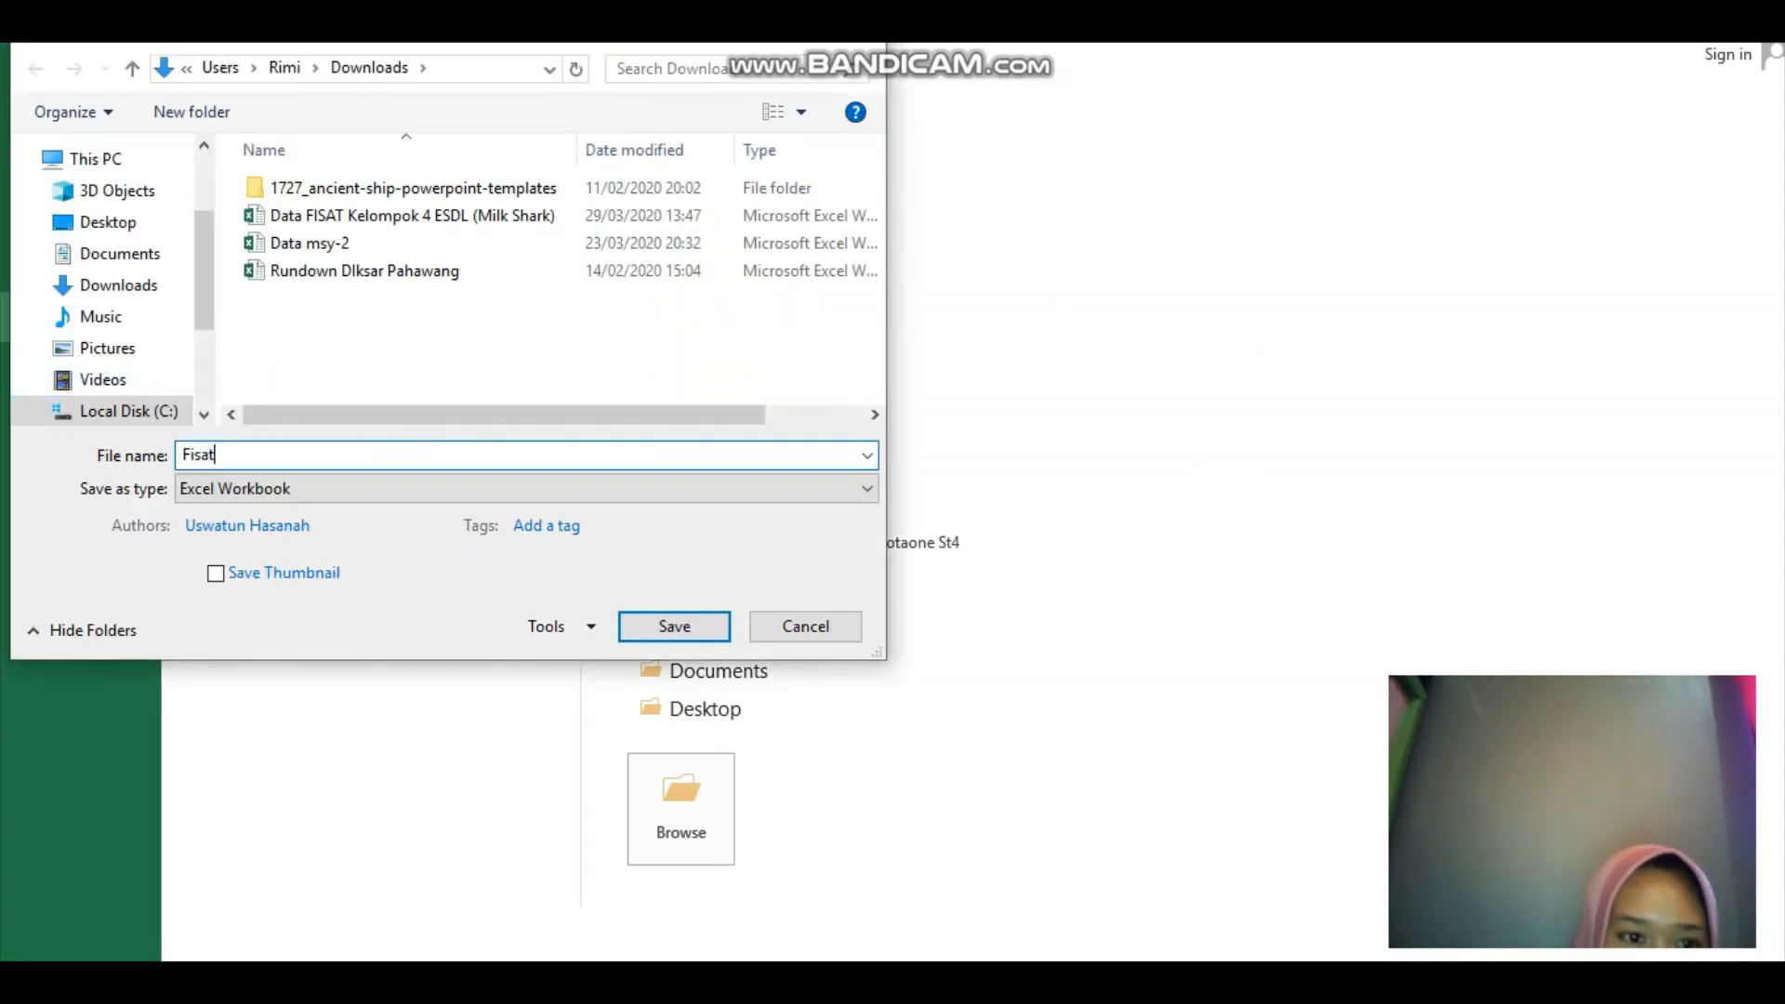
{"action": "type", "text": " rimi"}
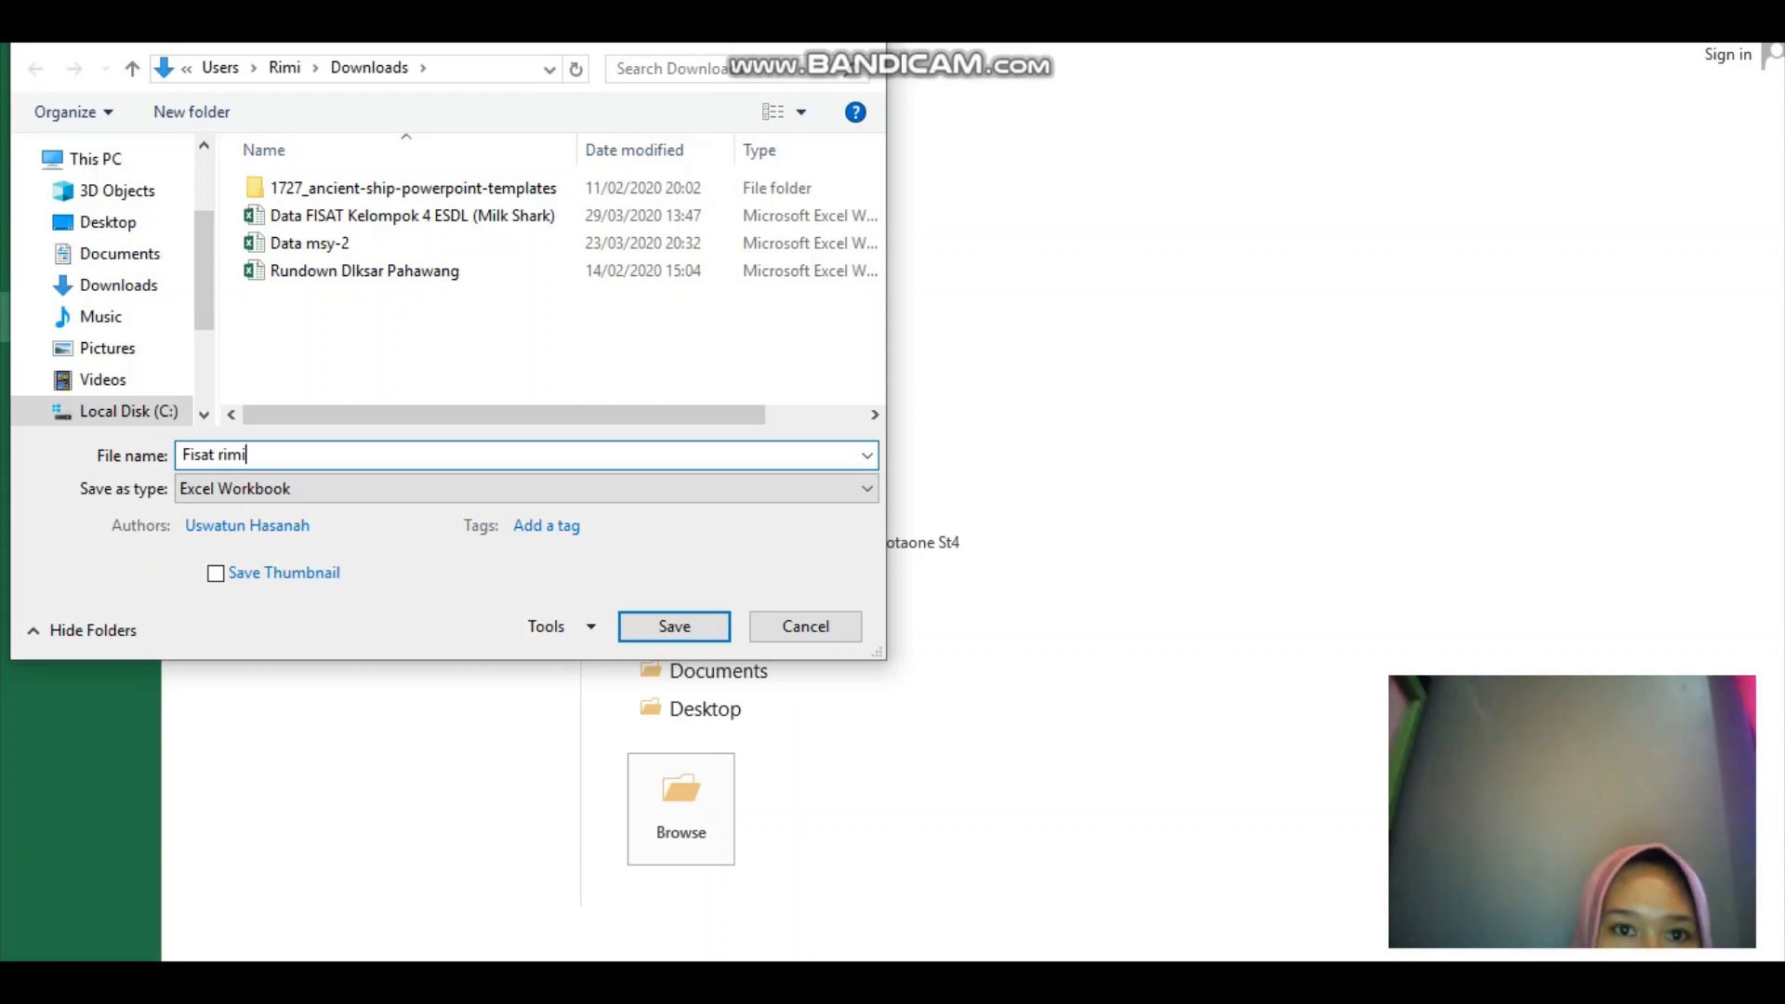
{"action": "scroll", "coordinate": [102, 279], "scroll_direction": "down", "scroll_amount": 1}
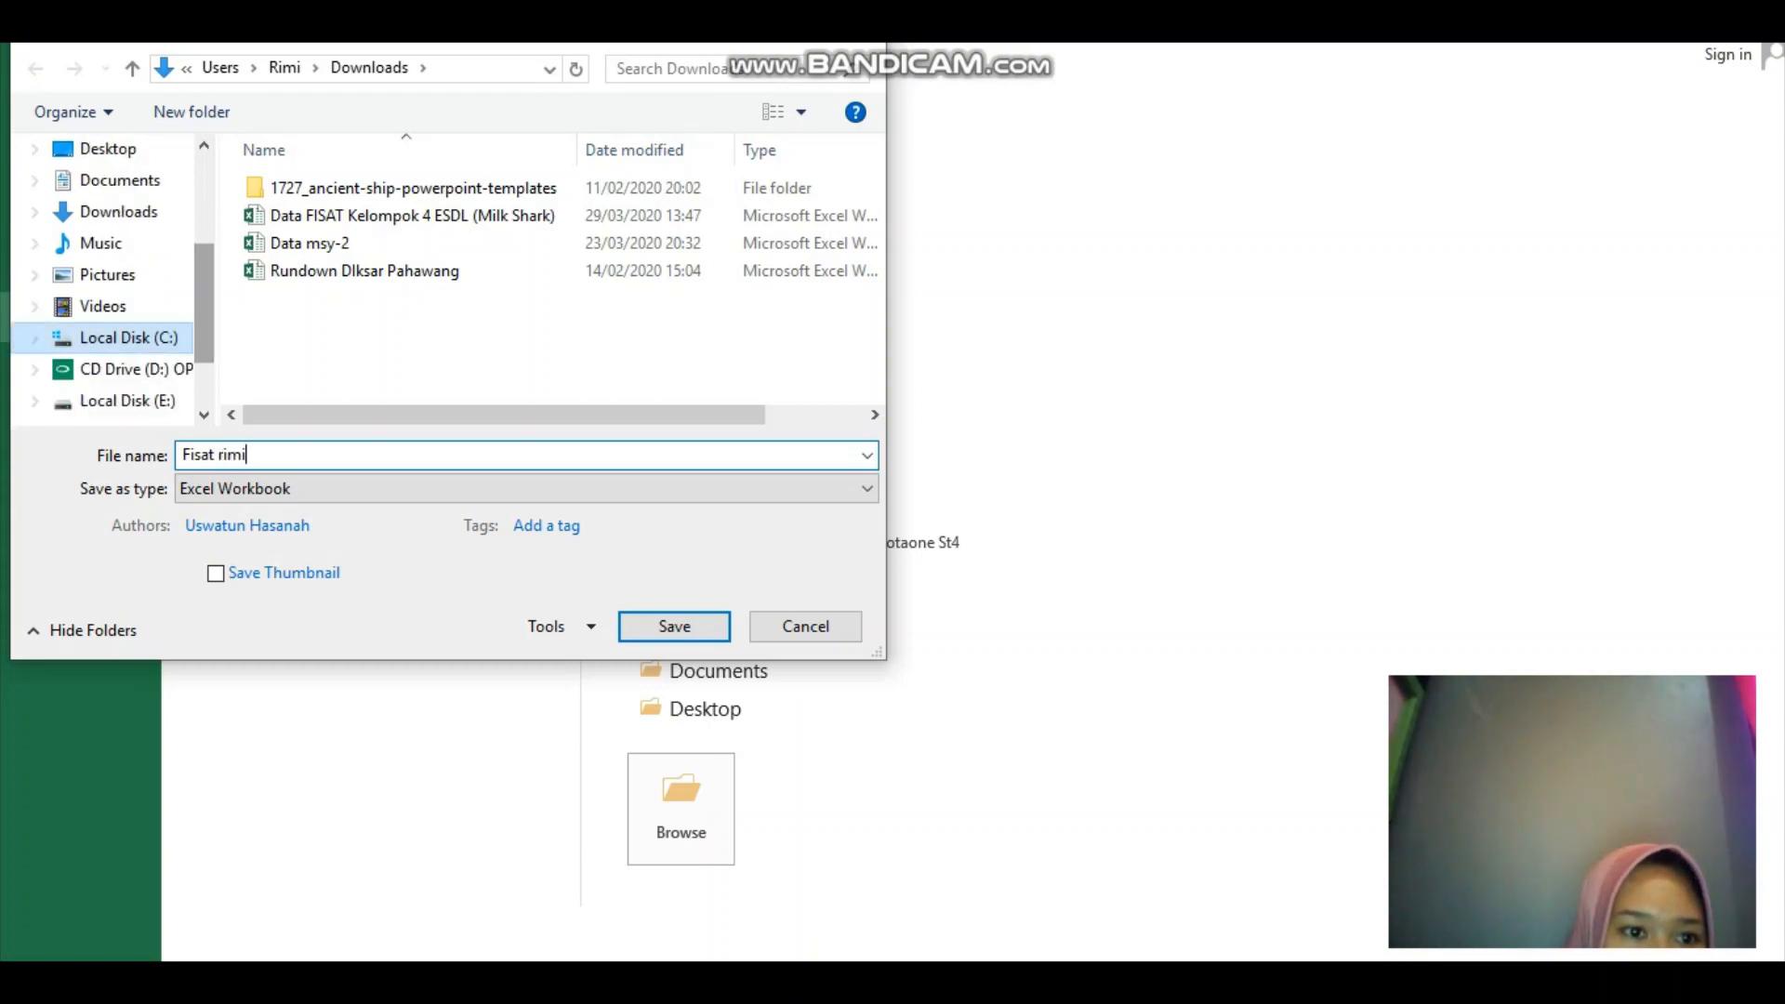
{"action": "left_click", "coordinate": [121, 401]}
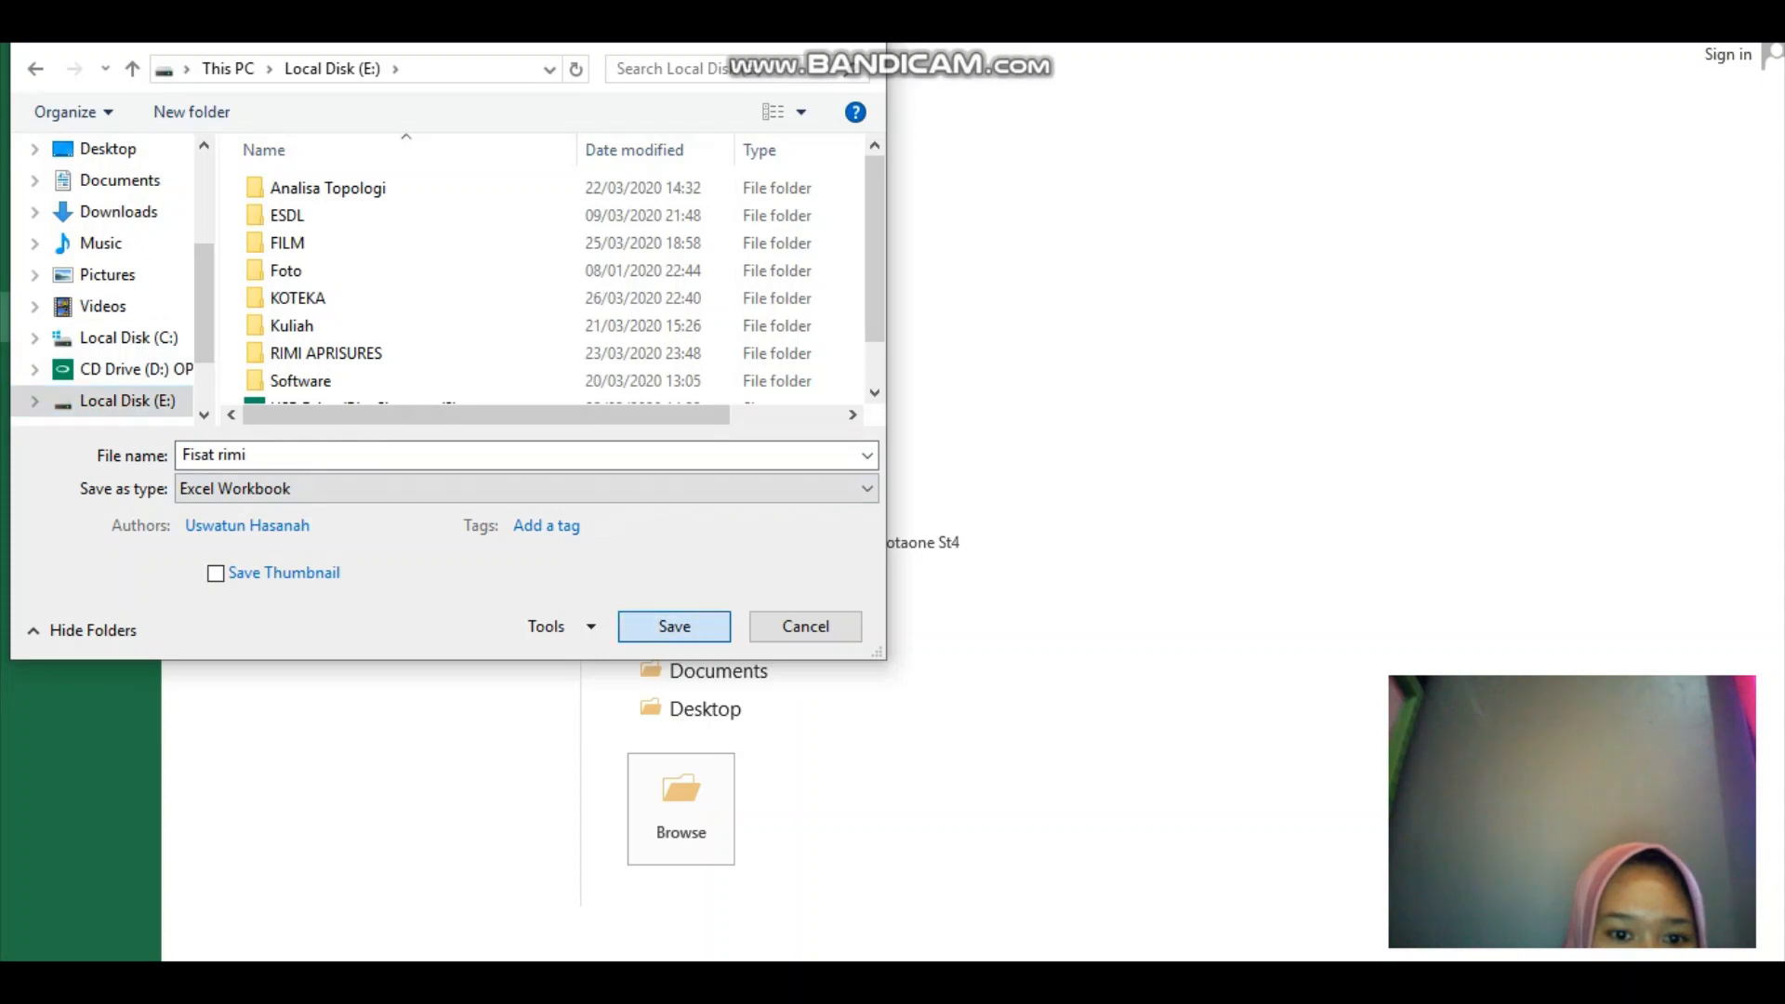
{"action": "key", "text": "Return"}
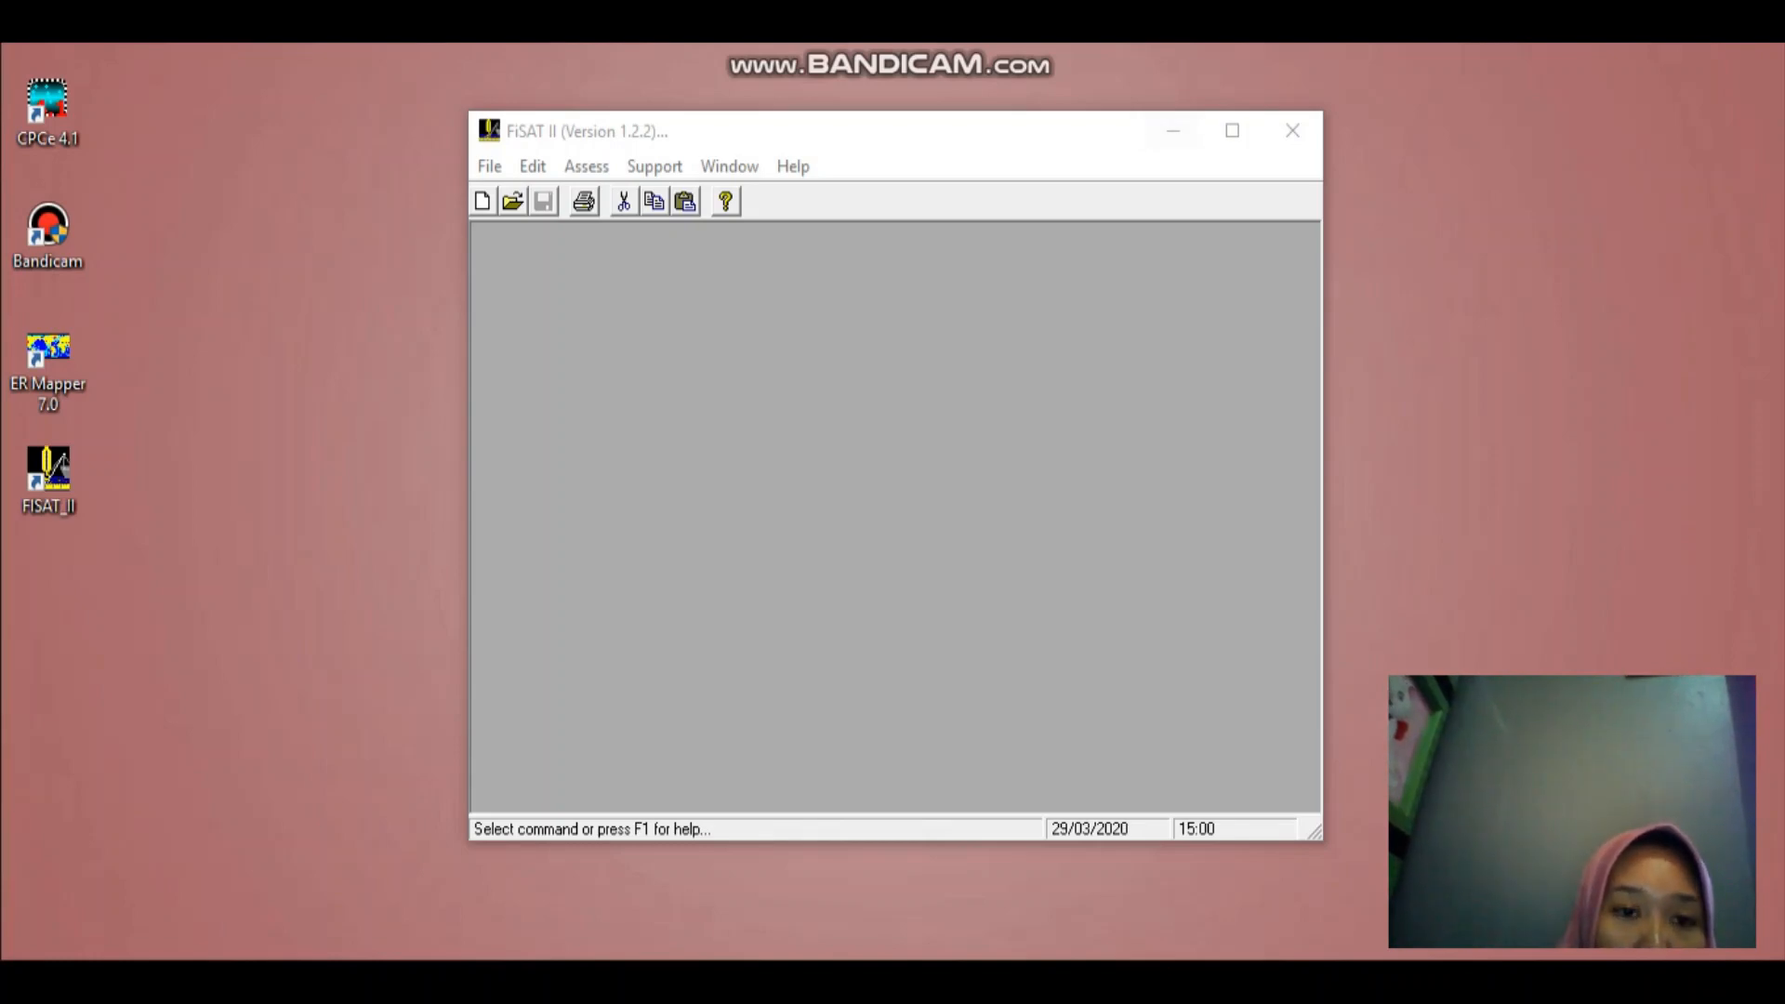
- In FiSAT II, create a new grouped length frequencies file named milk shark on Local Disk (E:)
{"action": "left_click", "coordinate": [489, 166]}
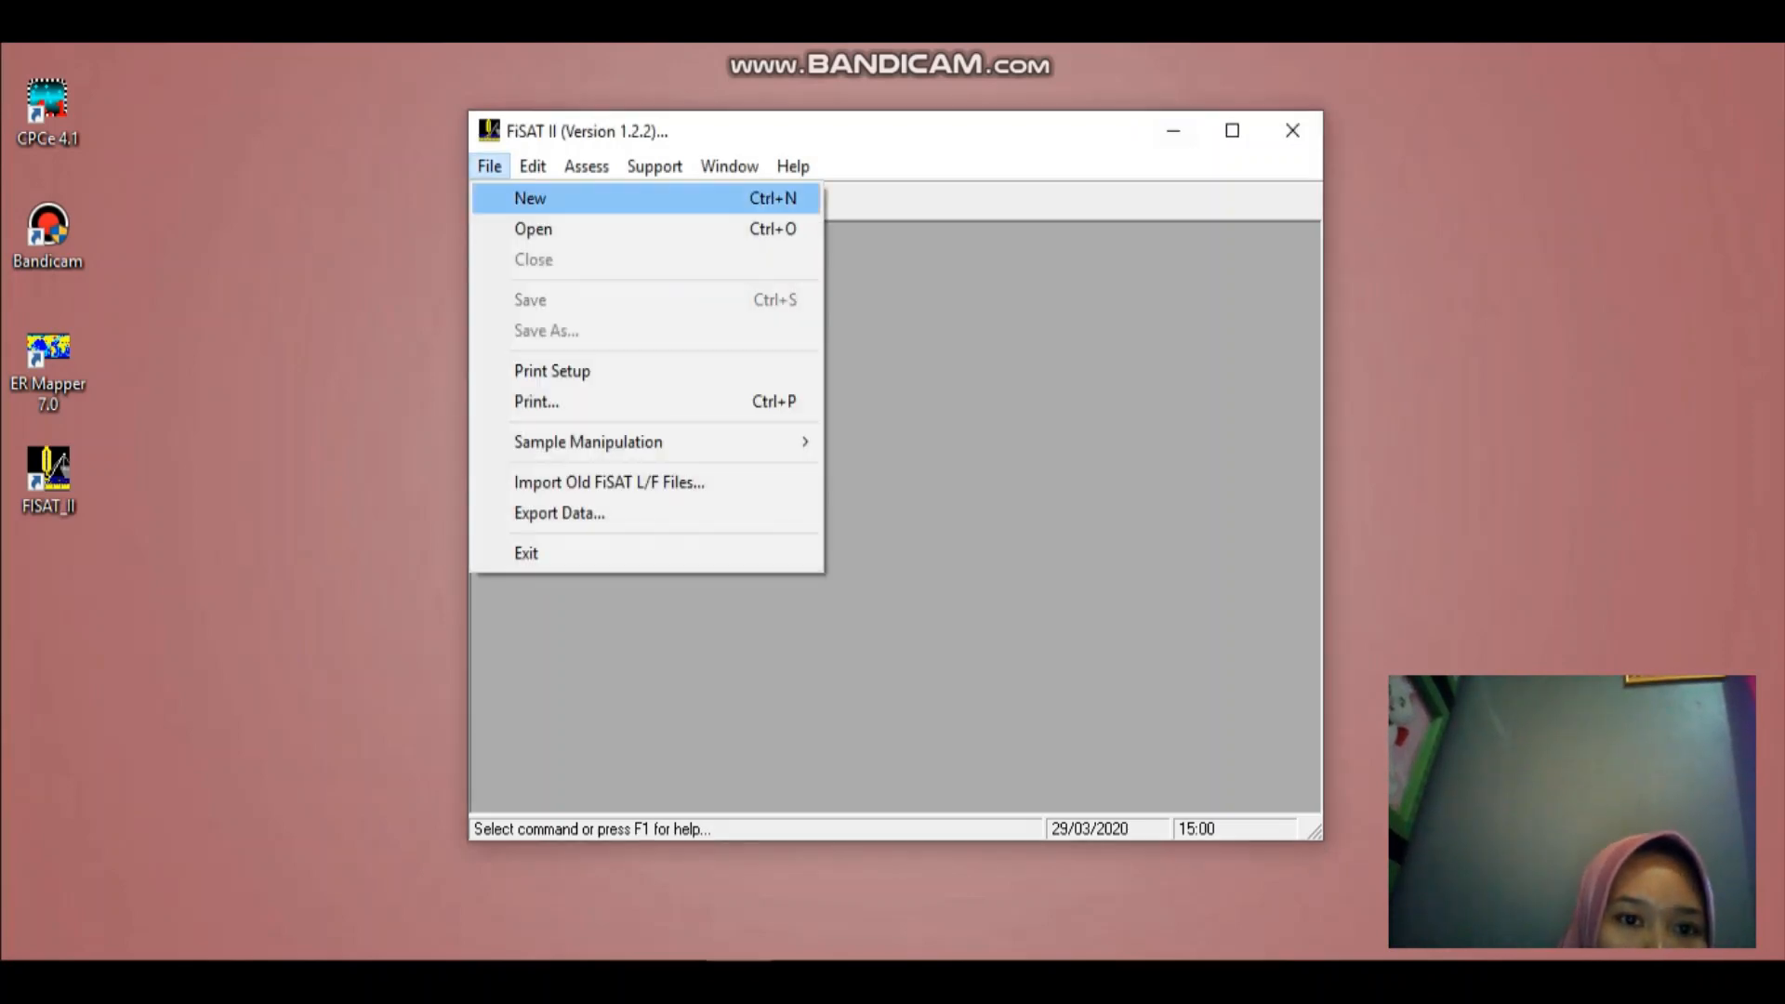
{"action": "key", "text": "Return"}
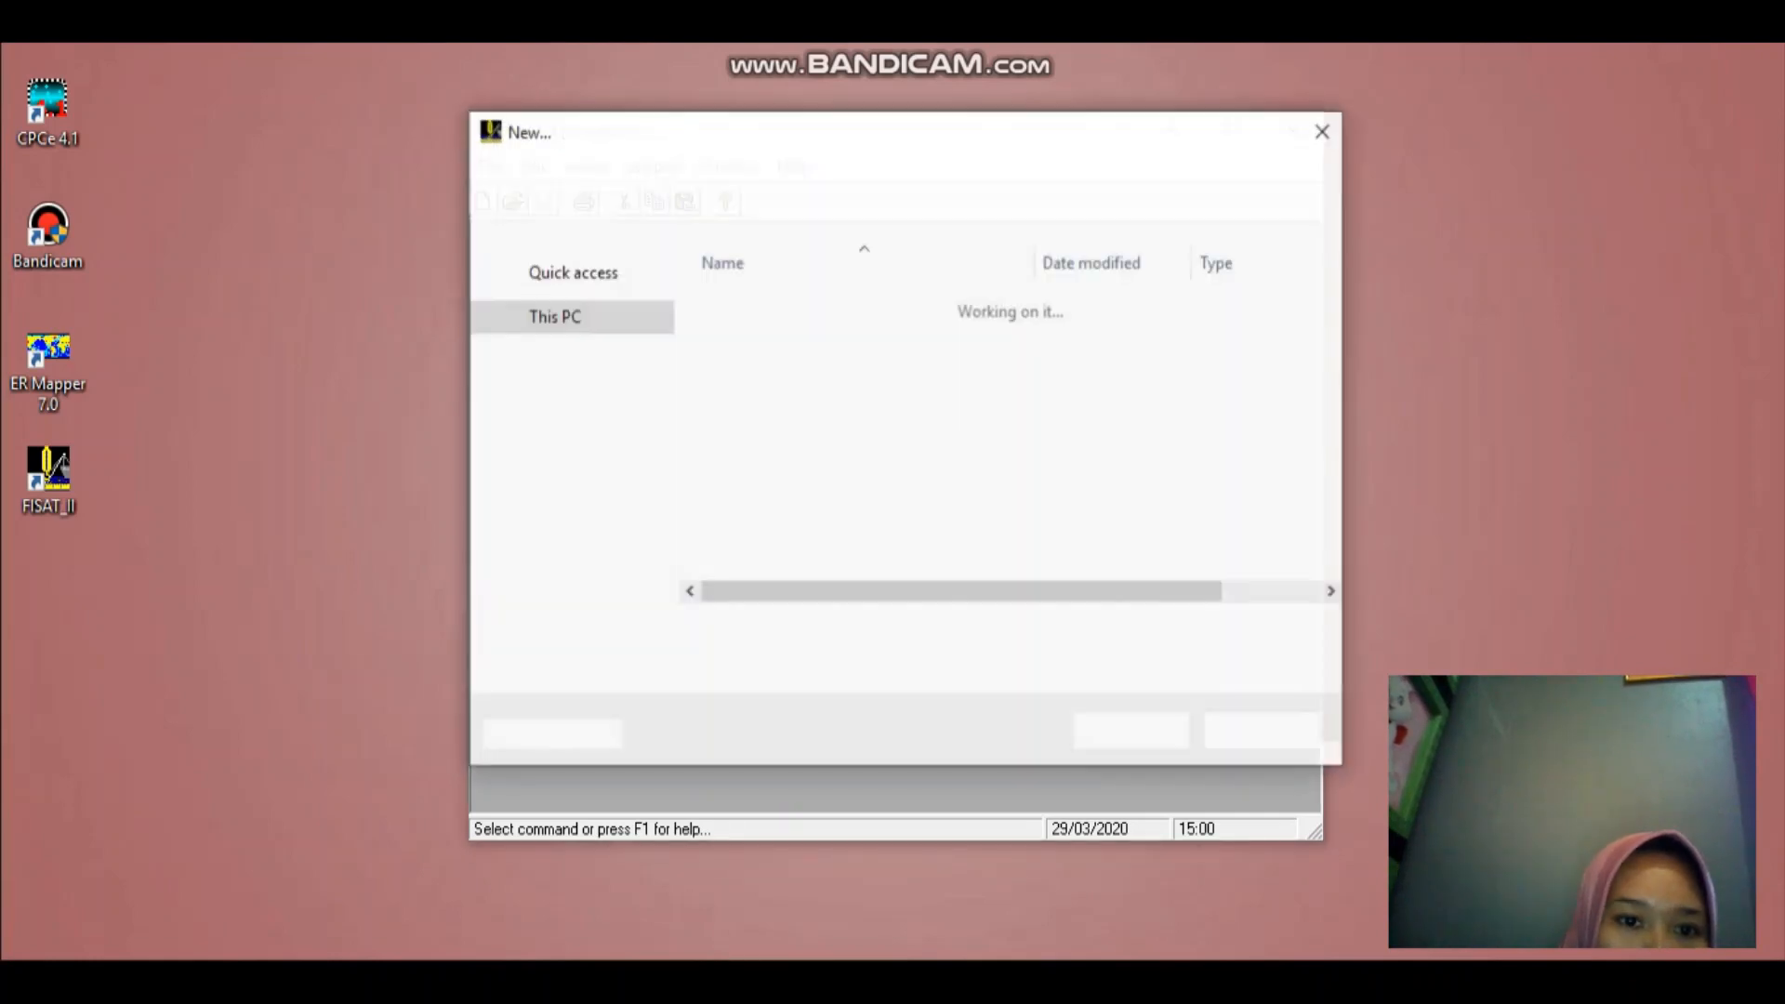
{"action": "scroll", "coordinate": [567, 502], "scroll_direction": "down", "scroll_amount": 1}
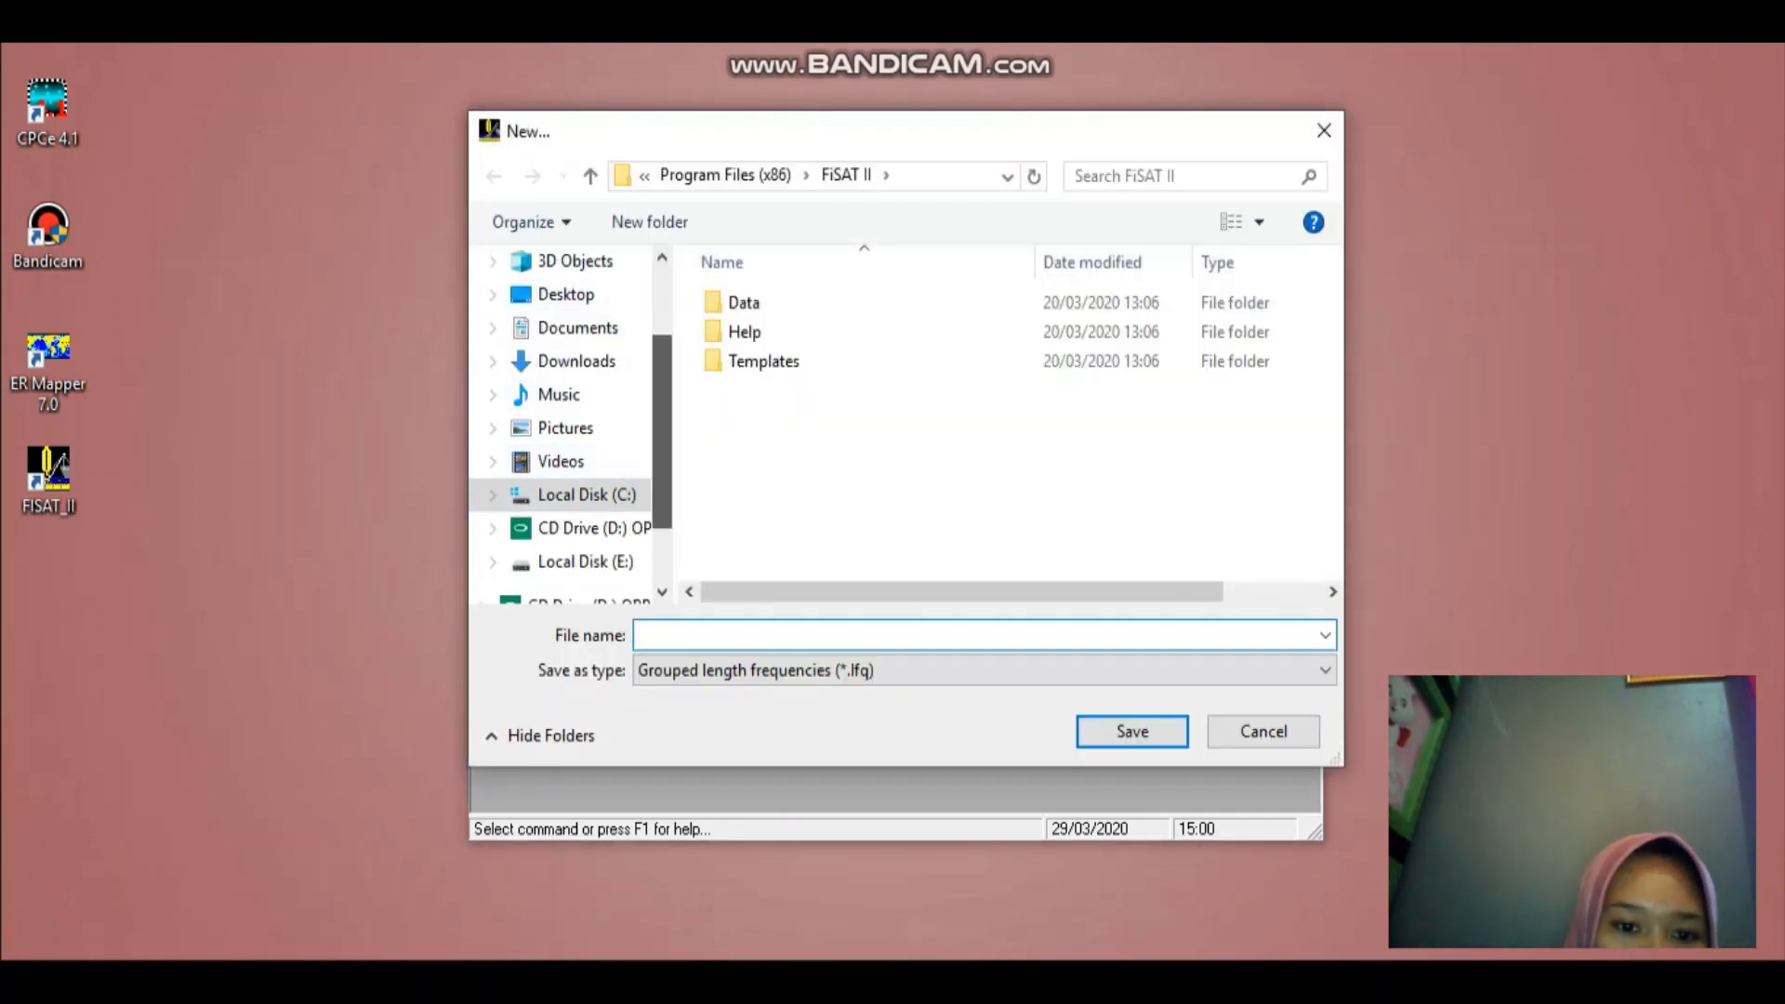
{"action": "left_click", "coordinate": [585, 529]}
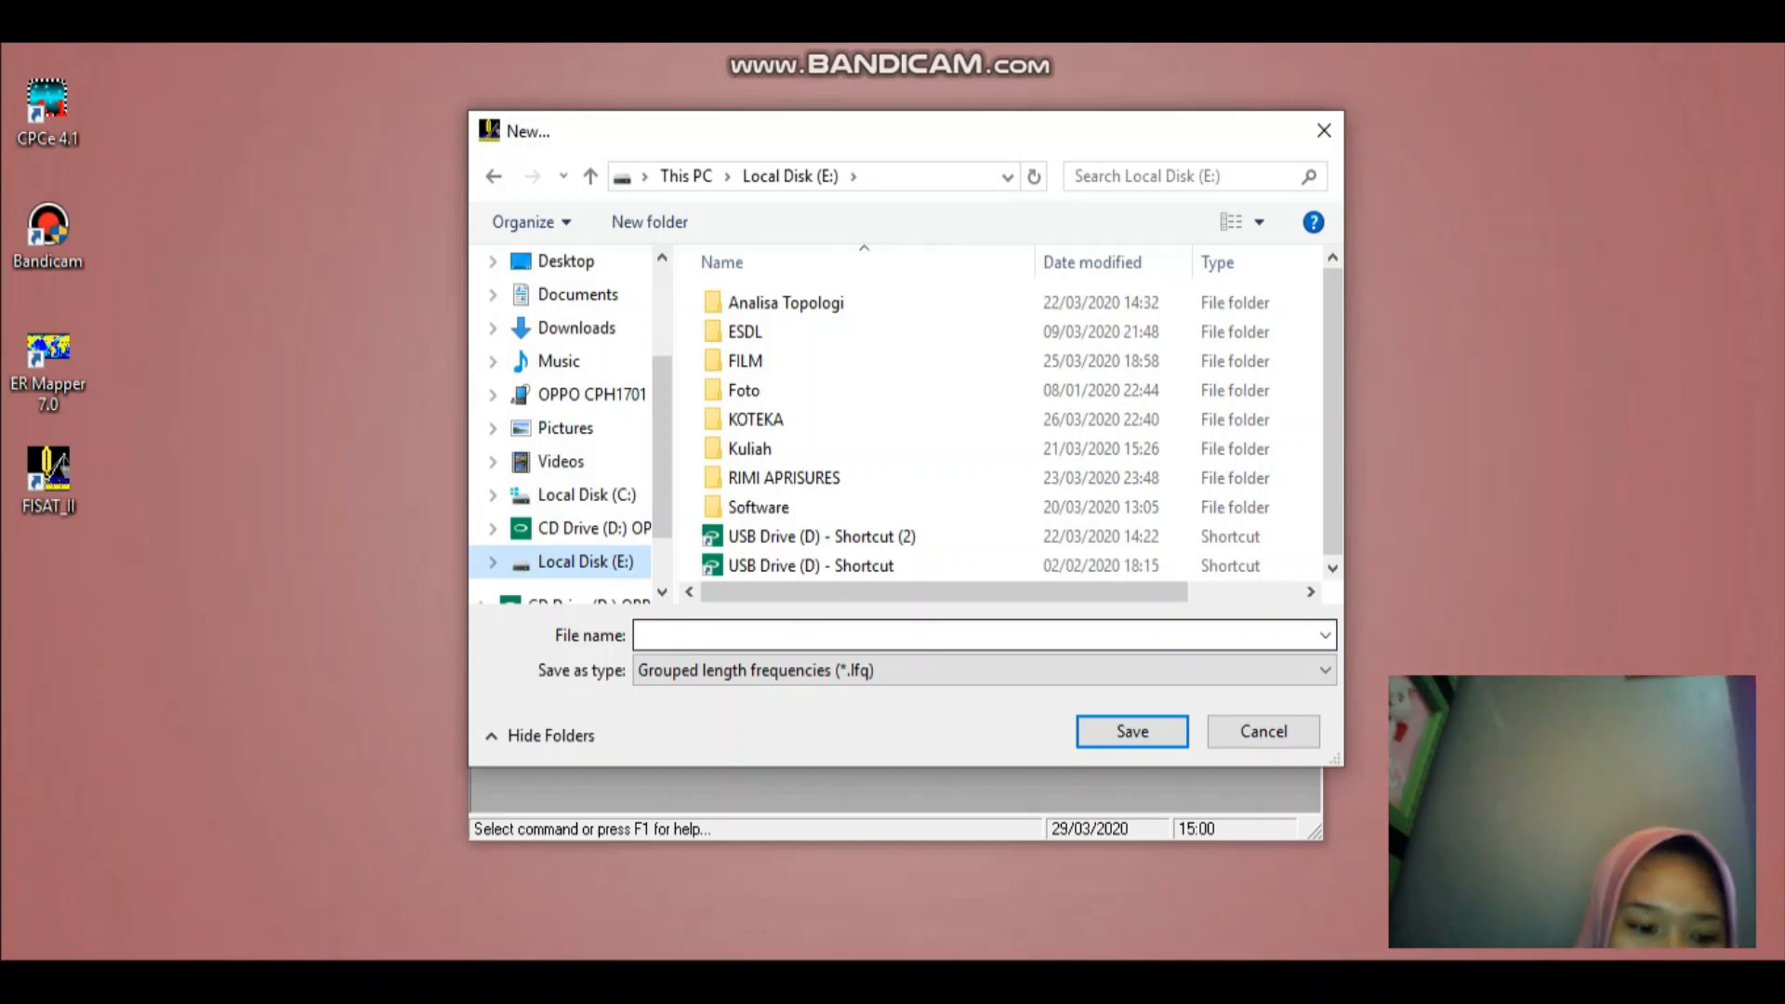
{"action": "key", "text": "m"}
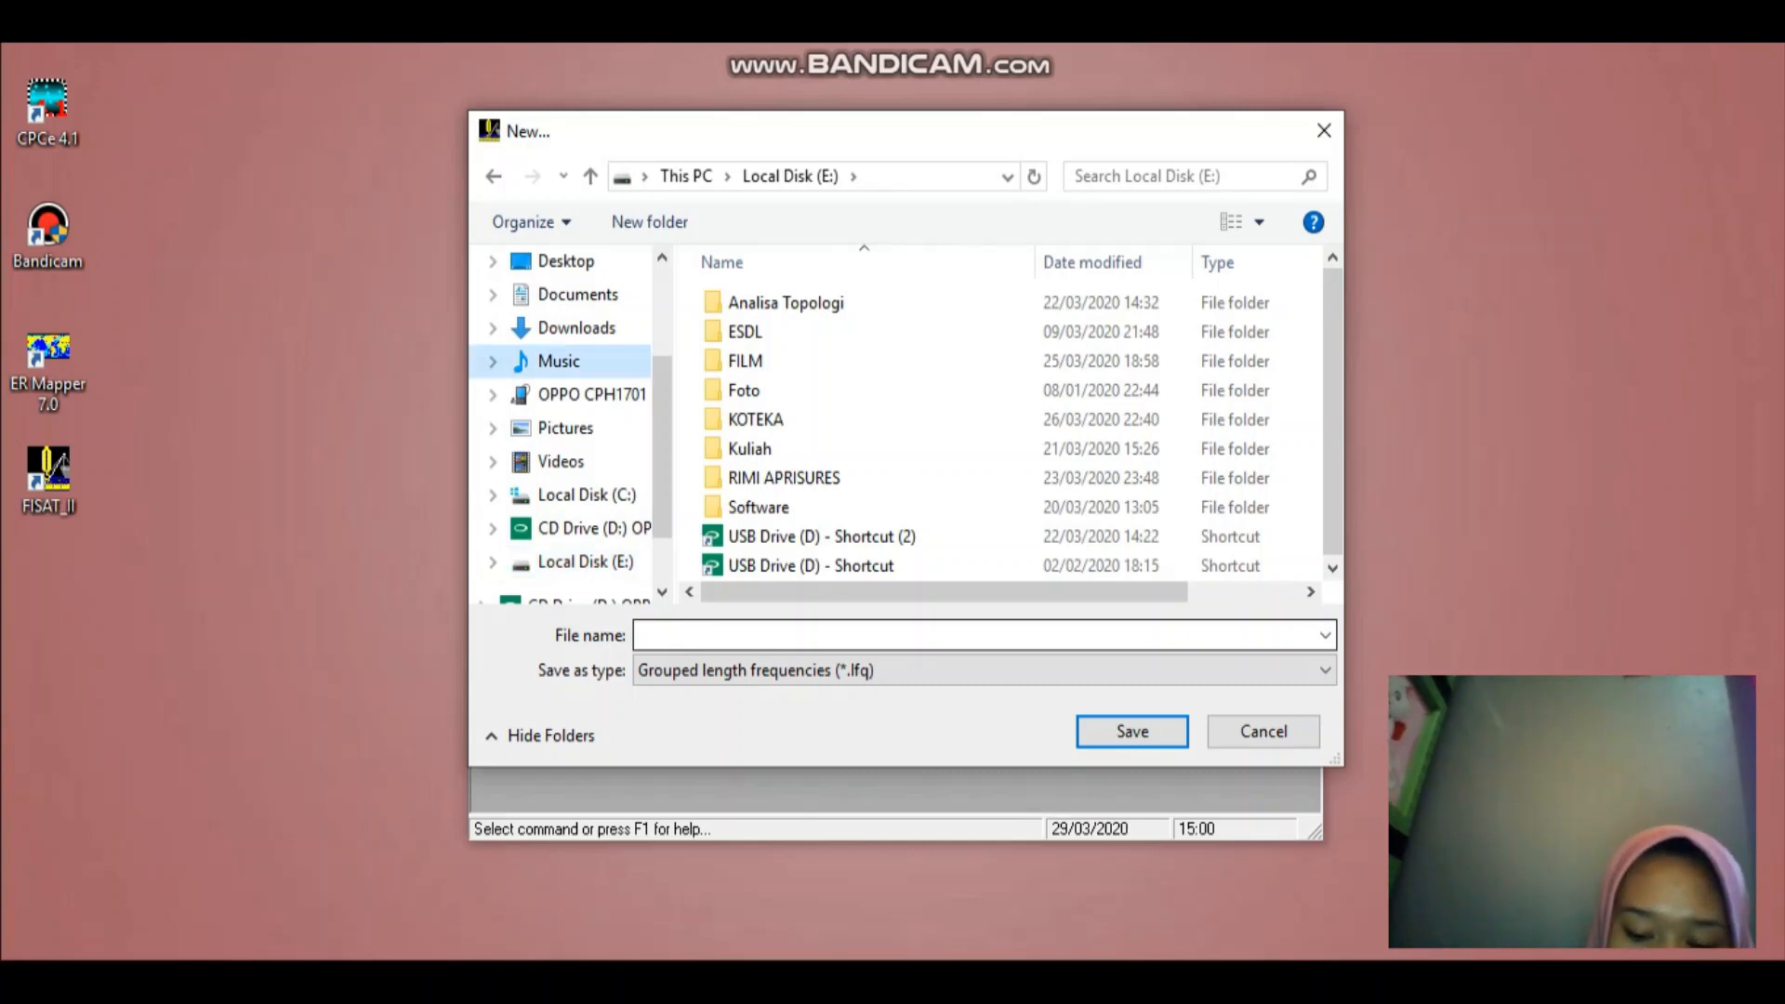
{"action": "left_click", "coordinate": [976, 635]}
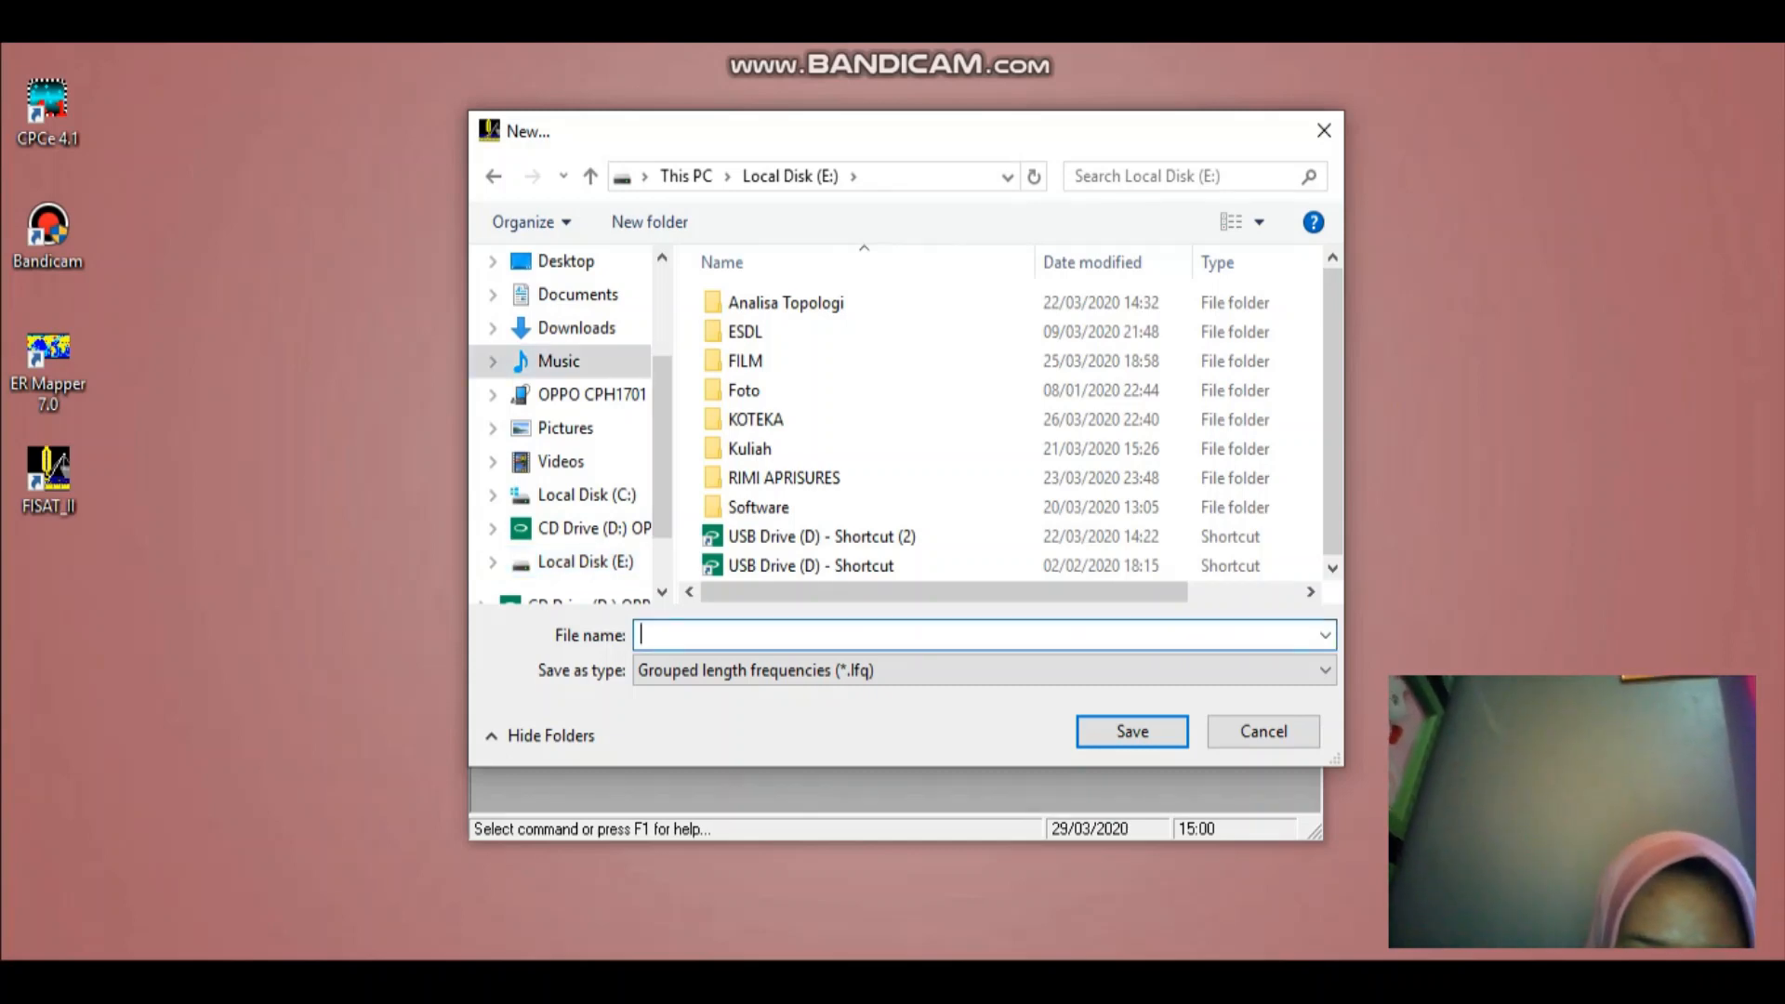
{"action": "type", "text": "milk shar"}
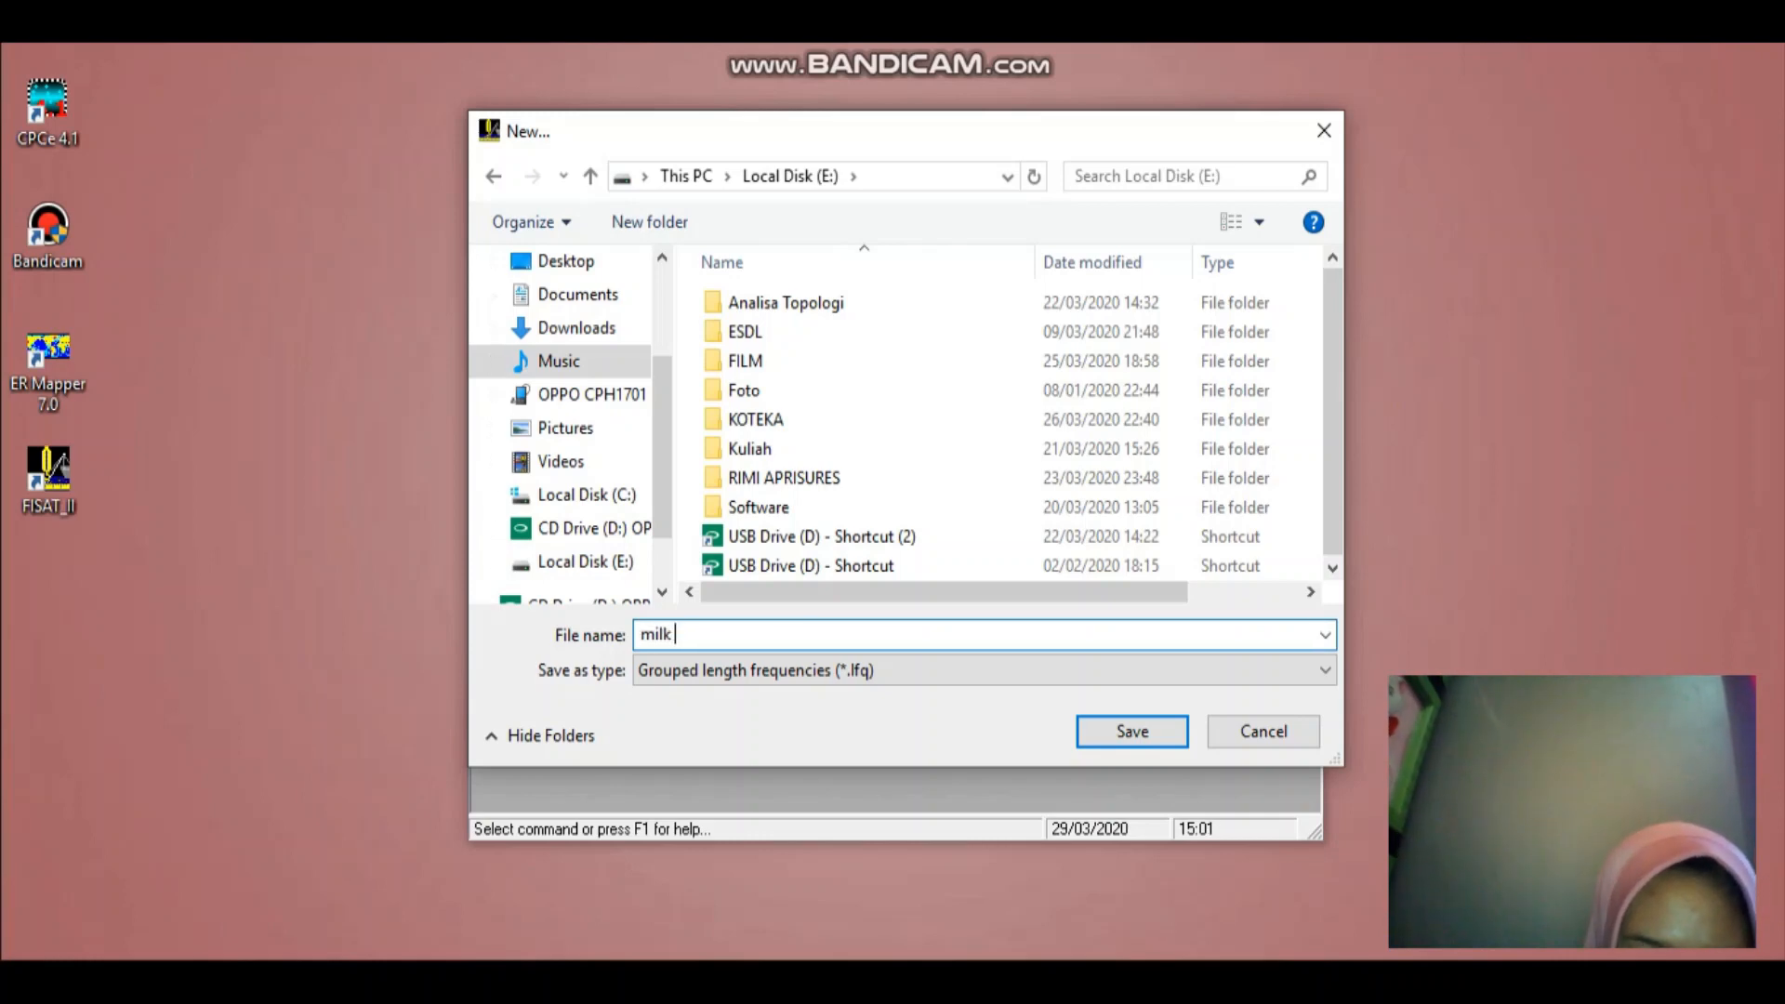
{"action": "type", "text": "k"}
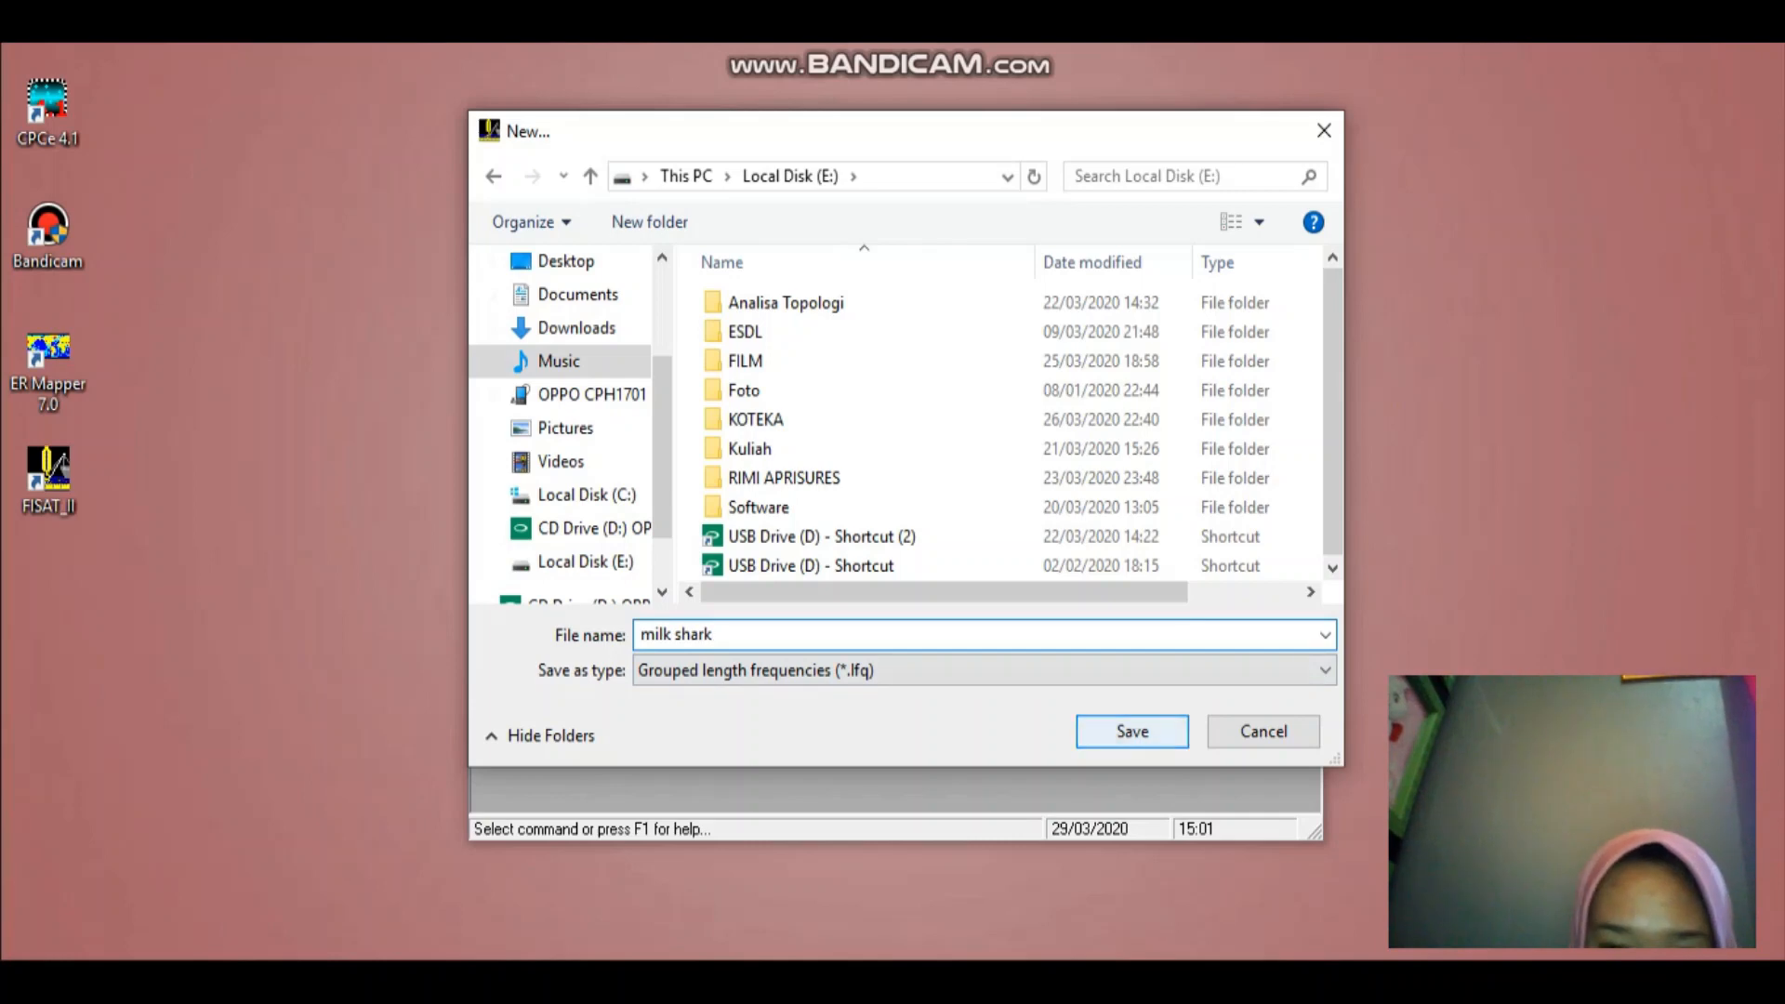
{"action": "key", "text": "Return"}
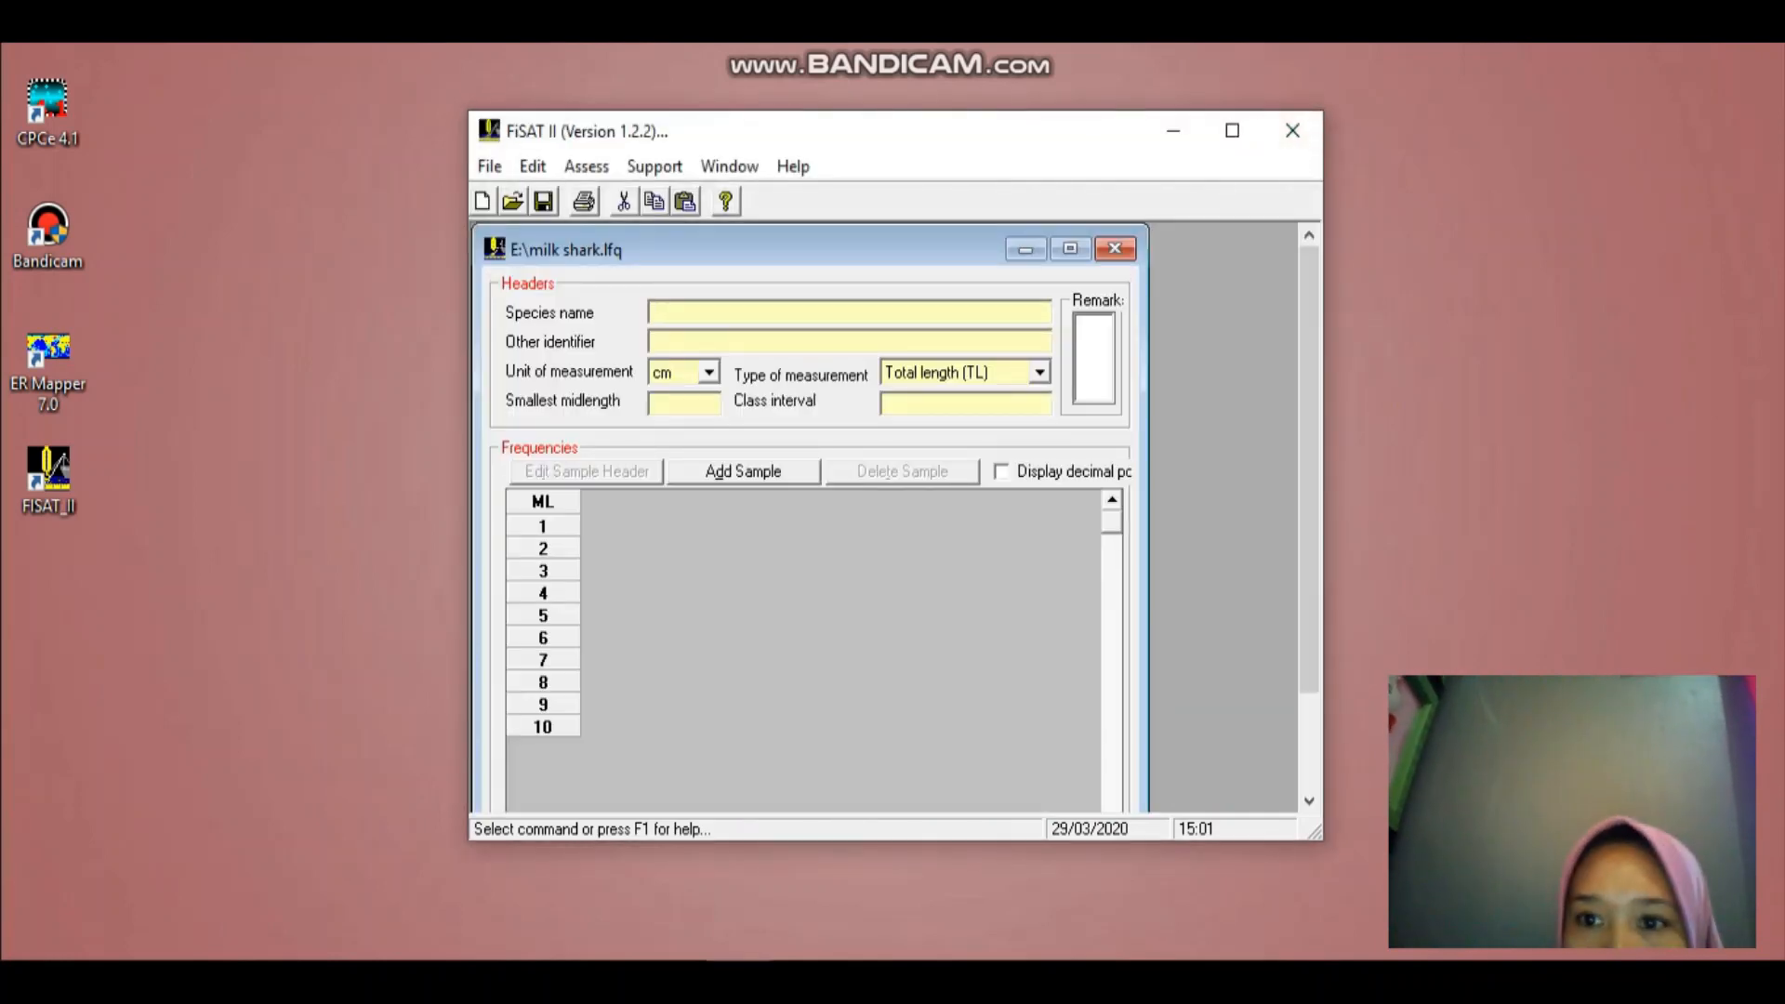
- Maximize the program window and enter Rhizopoimonodon Acatus as the species name of the milk shark file
{"action": "left_click", "coordinate": [1232, 131]}
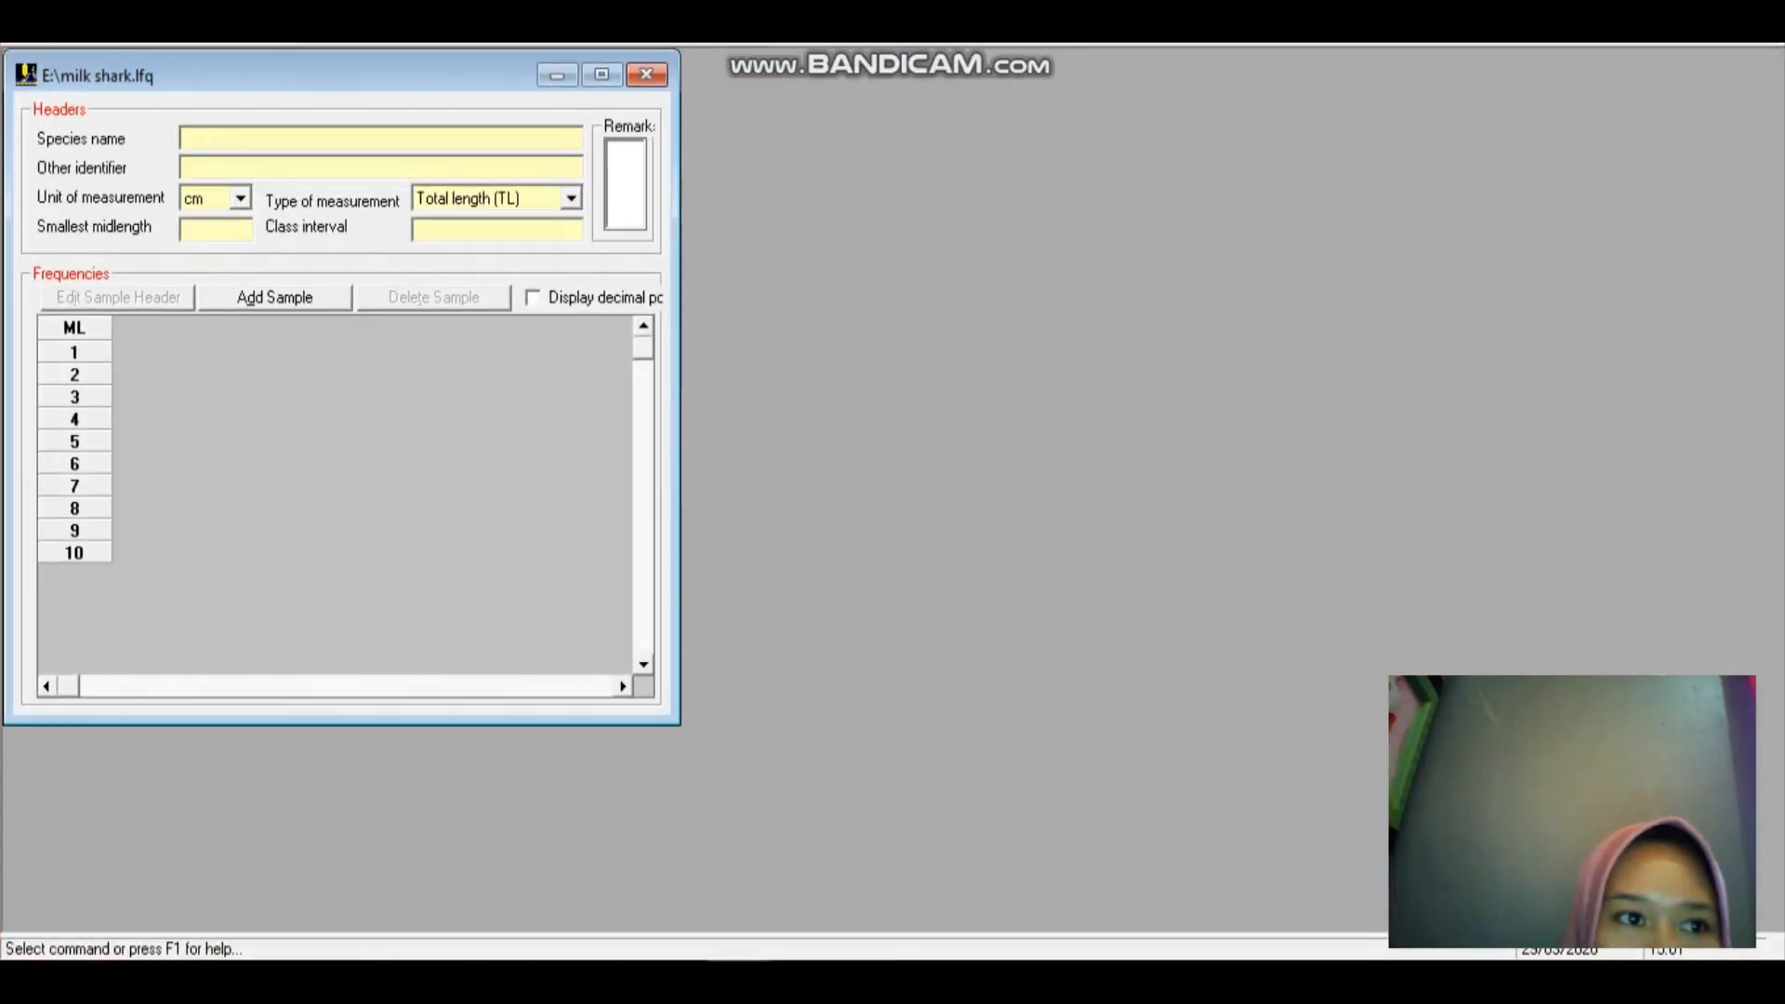
{"action": "left_click_drag", "start_coordinate": [622, 45], "coordinate": [634, 41]}
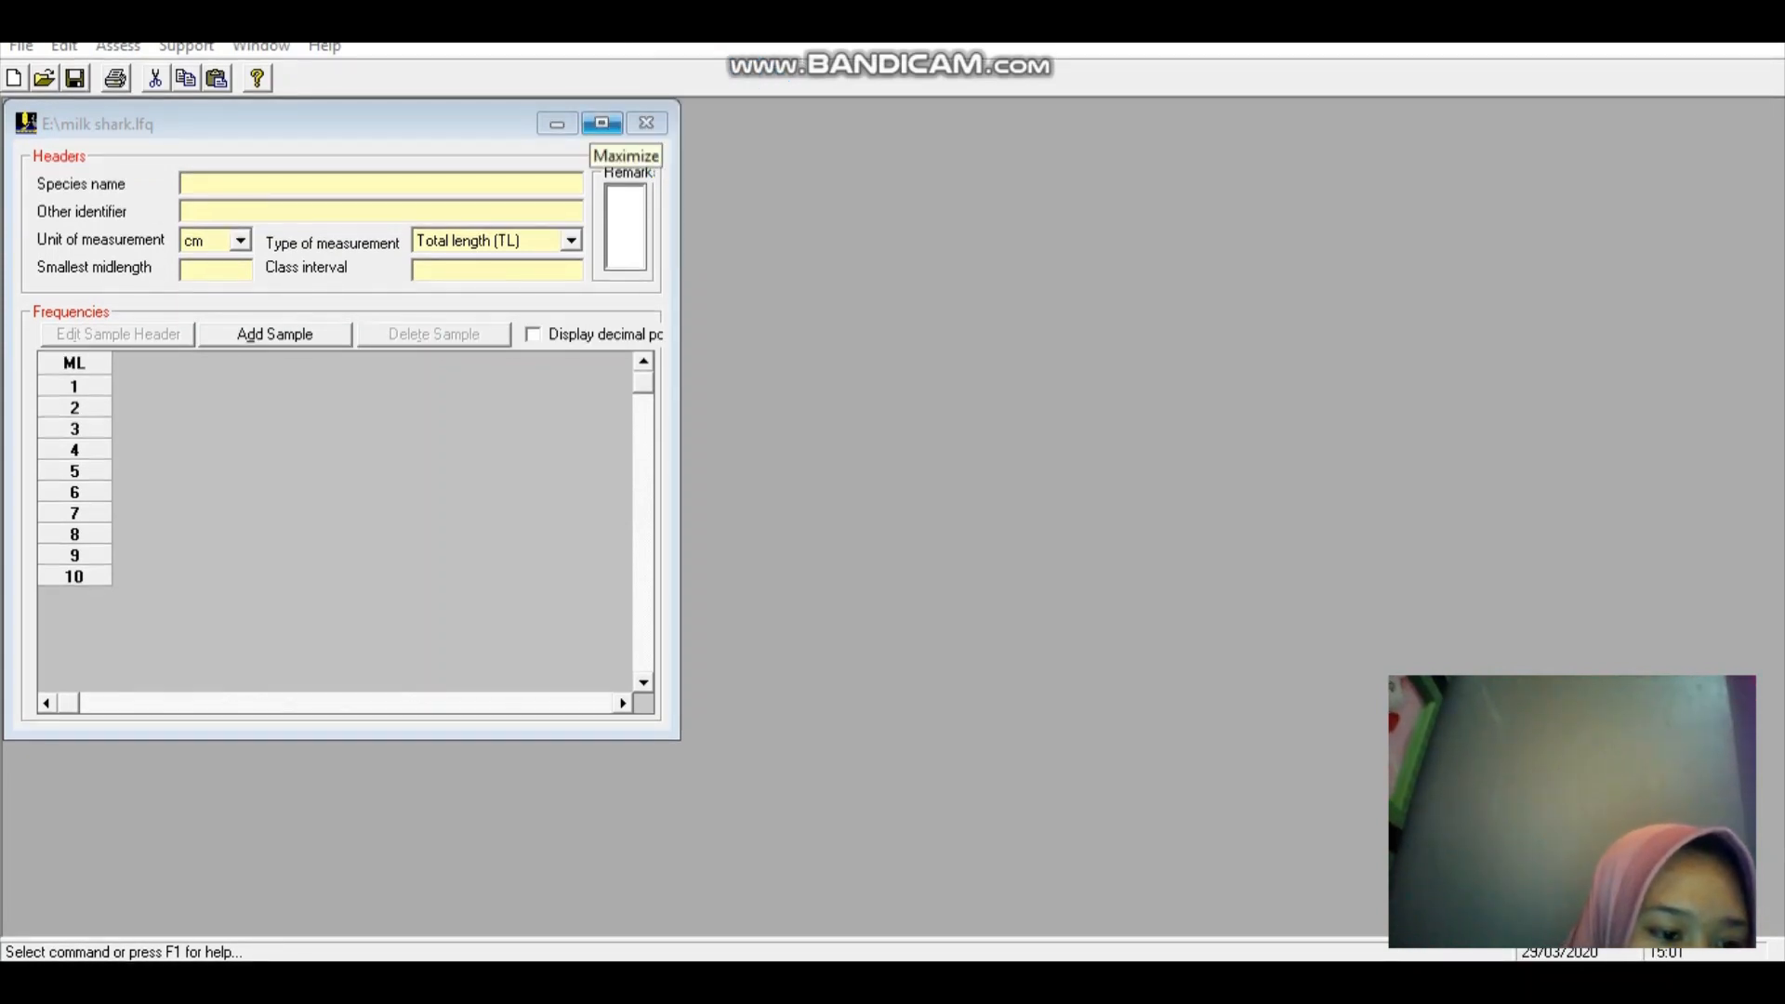
{"action": "left_click", "coordinate": [267, 182]}
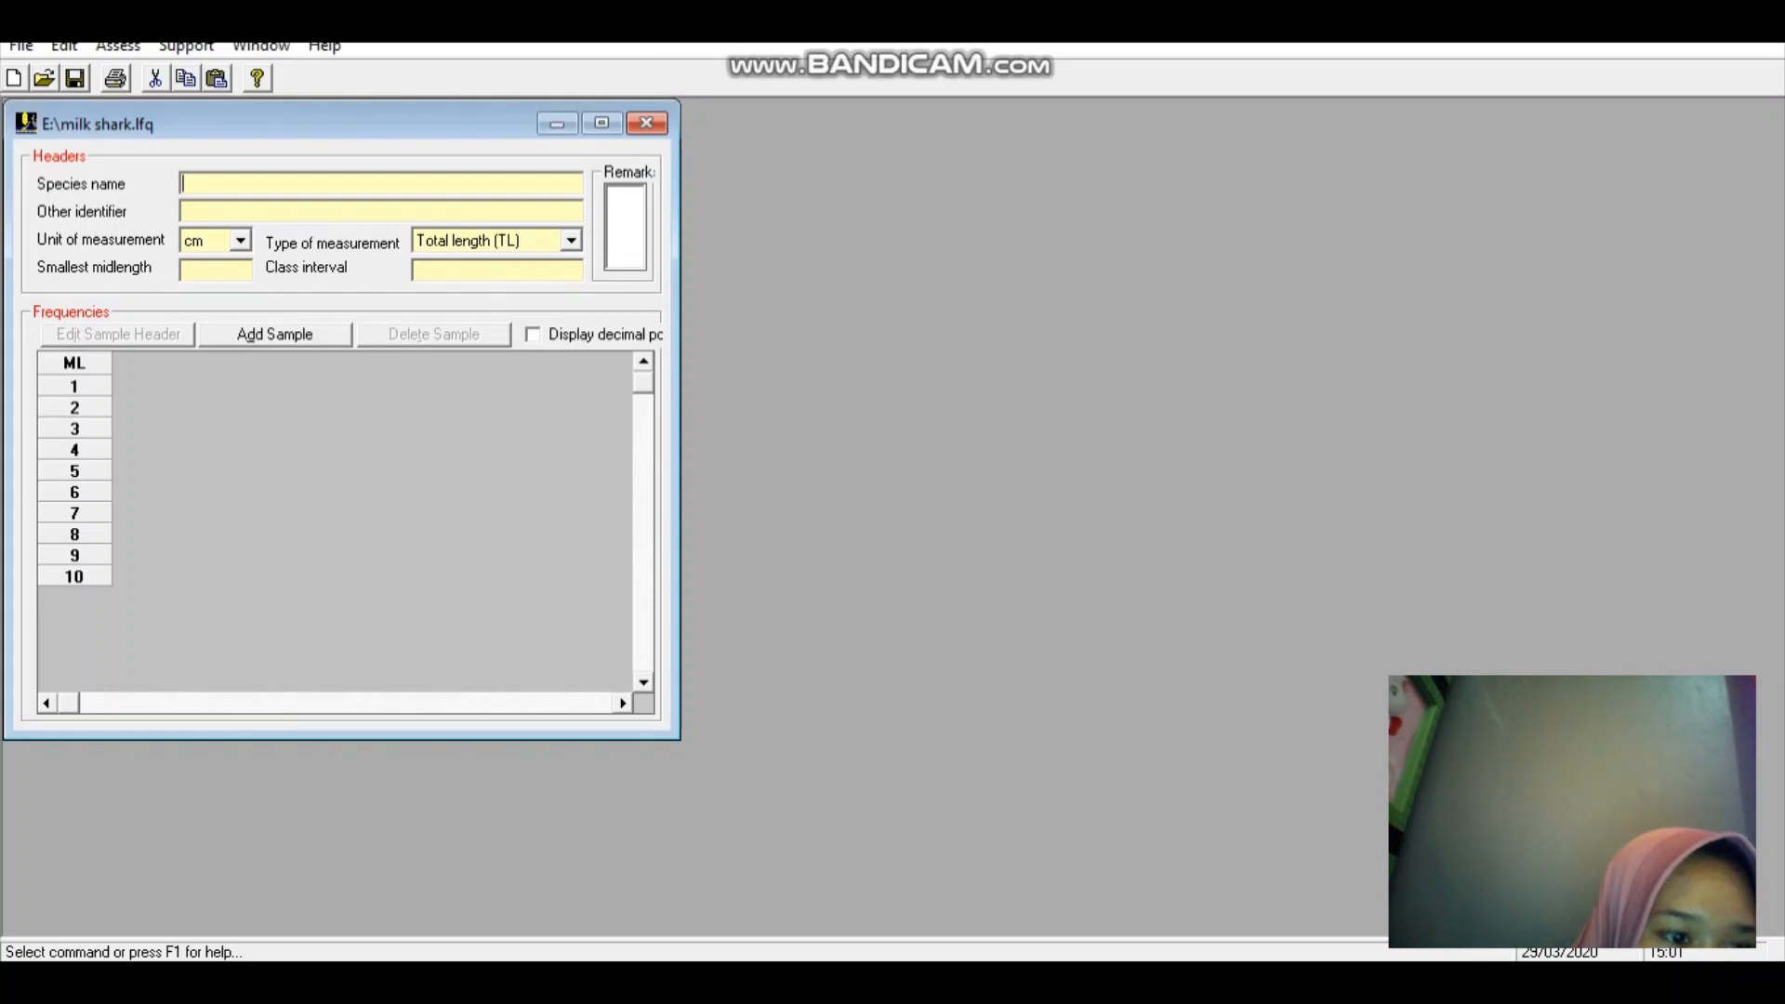
{"action": "type", "text": "Rh"}
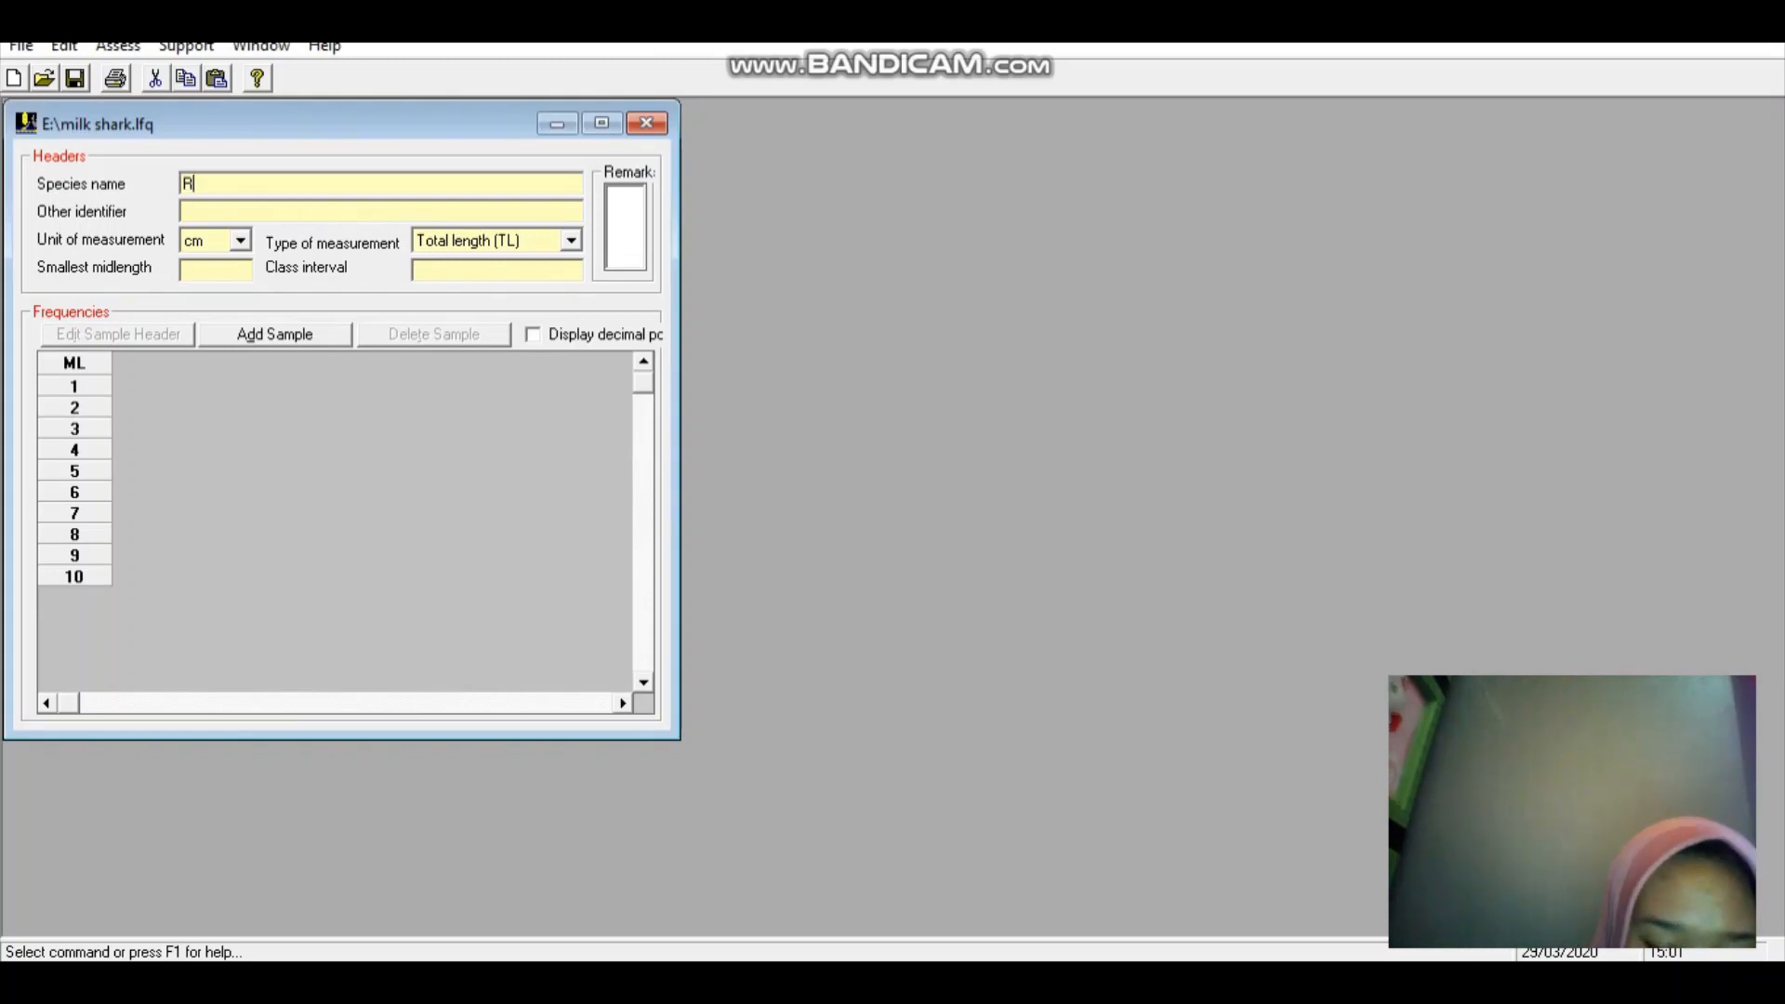
{"action": "key", "text": "BackSpace"}
{"action": "type", "text": "hizopr"}
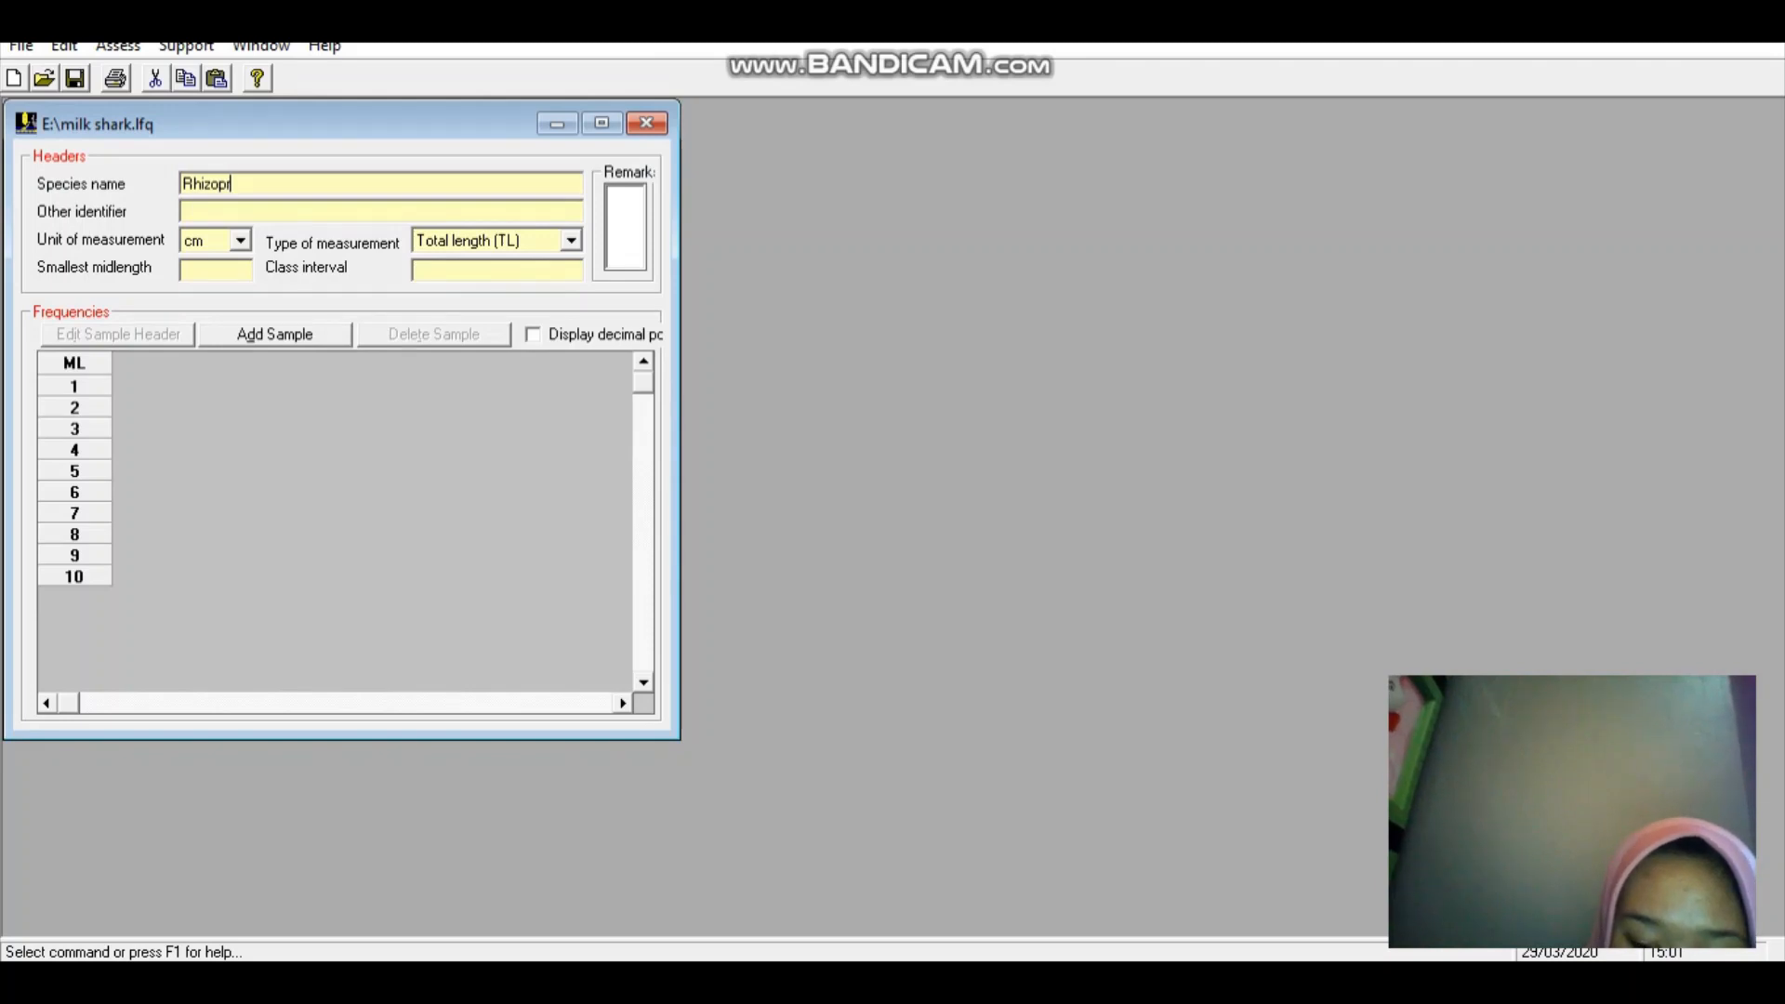
{"action": "type", "text": "io"}
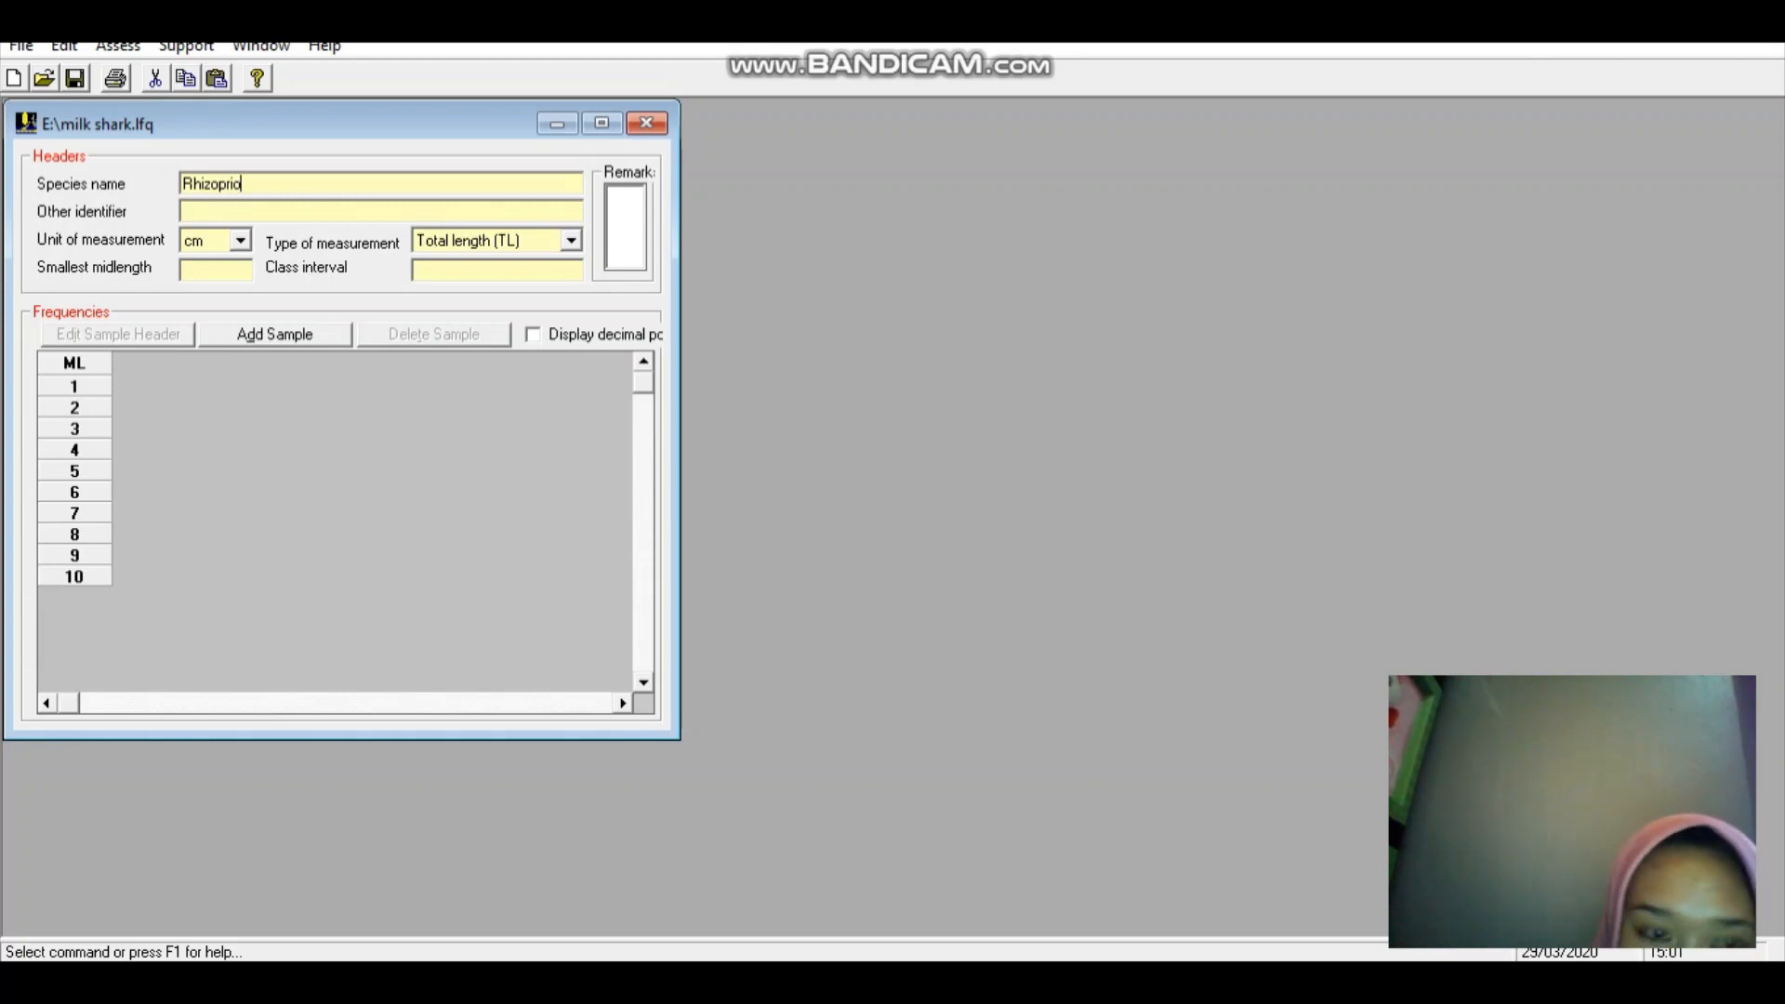
{"action": "key", "text": "BackSpace"}
{"action": "key", "text": "BackSpace"}
{"action": "key", "text": "BackSpace"}
{"action": "type", "text": "oi"}
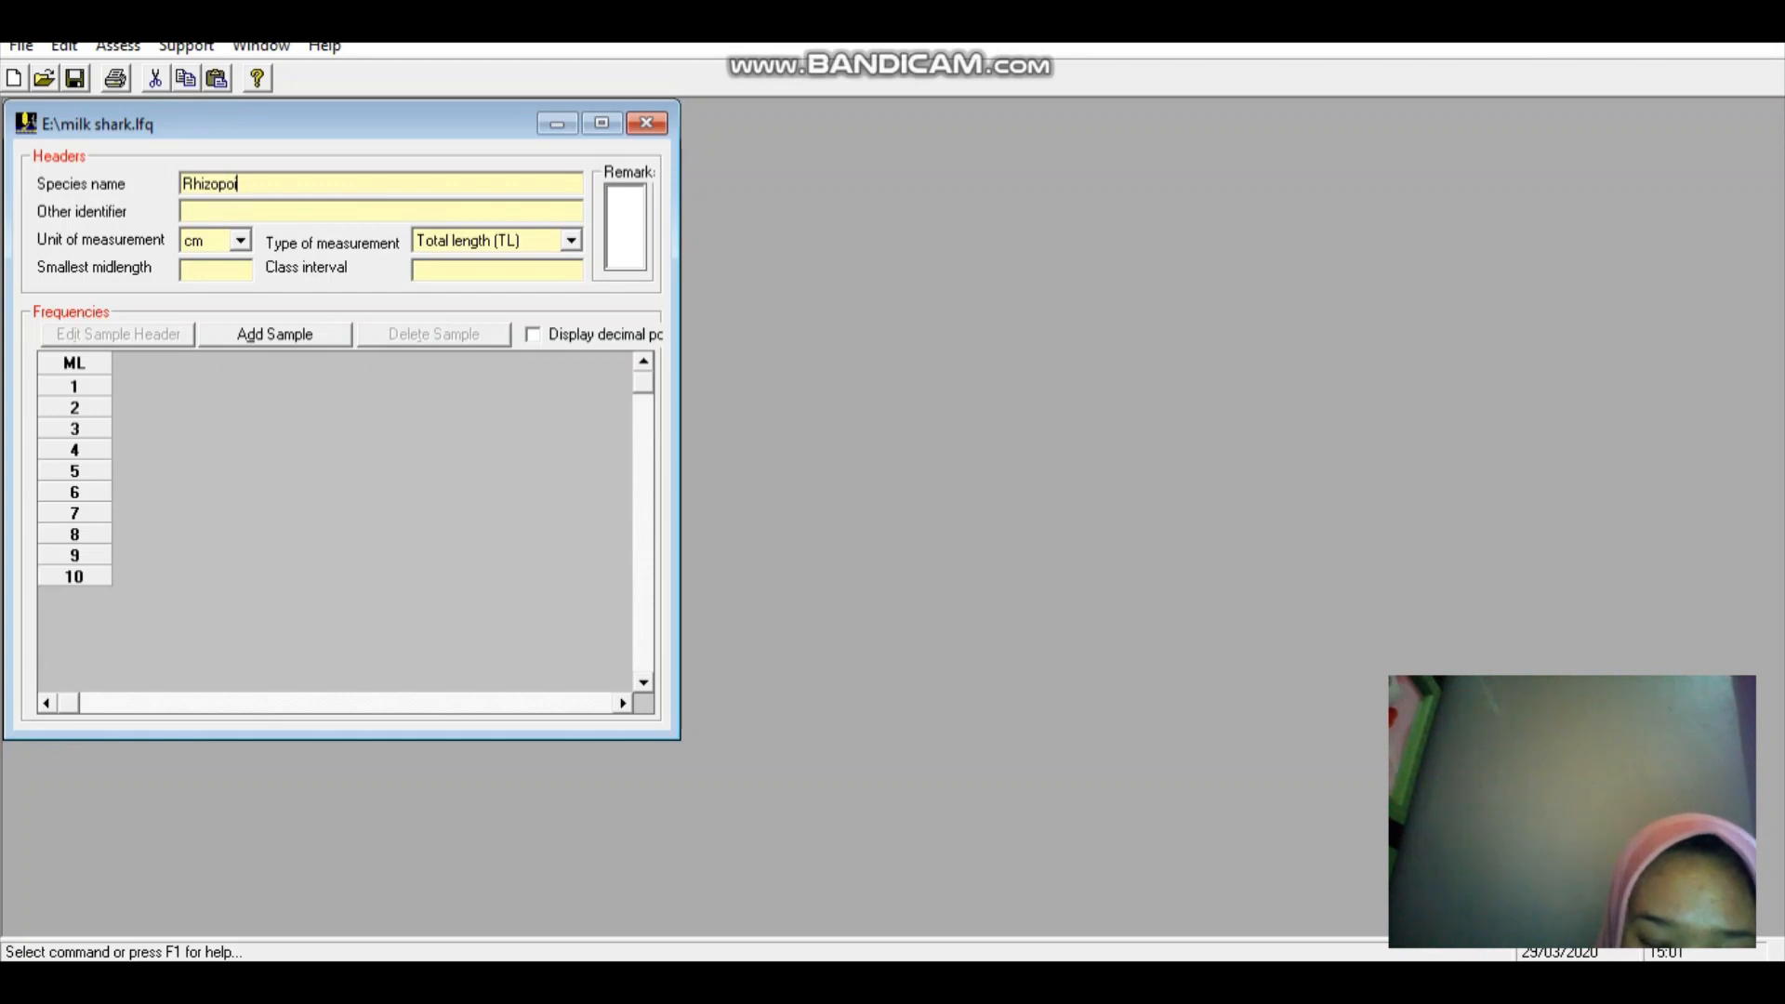
{"action": "type", "text": "mo"}
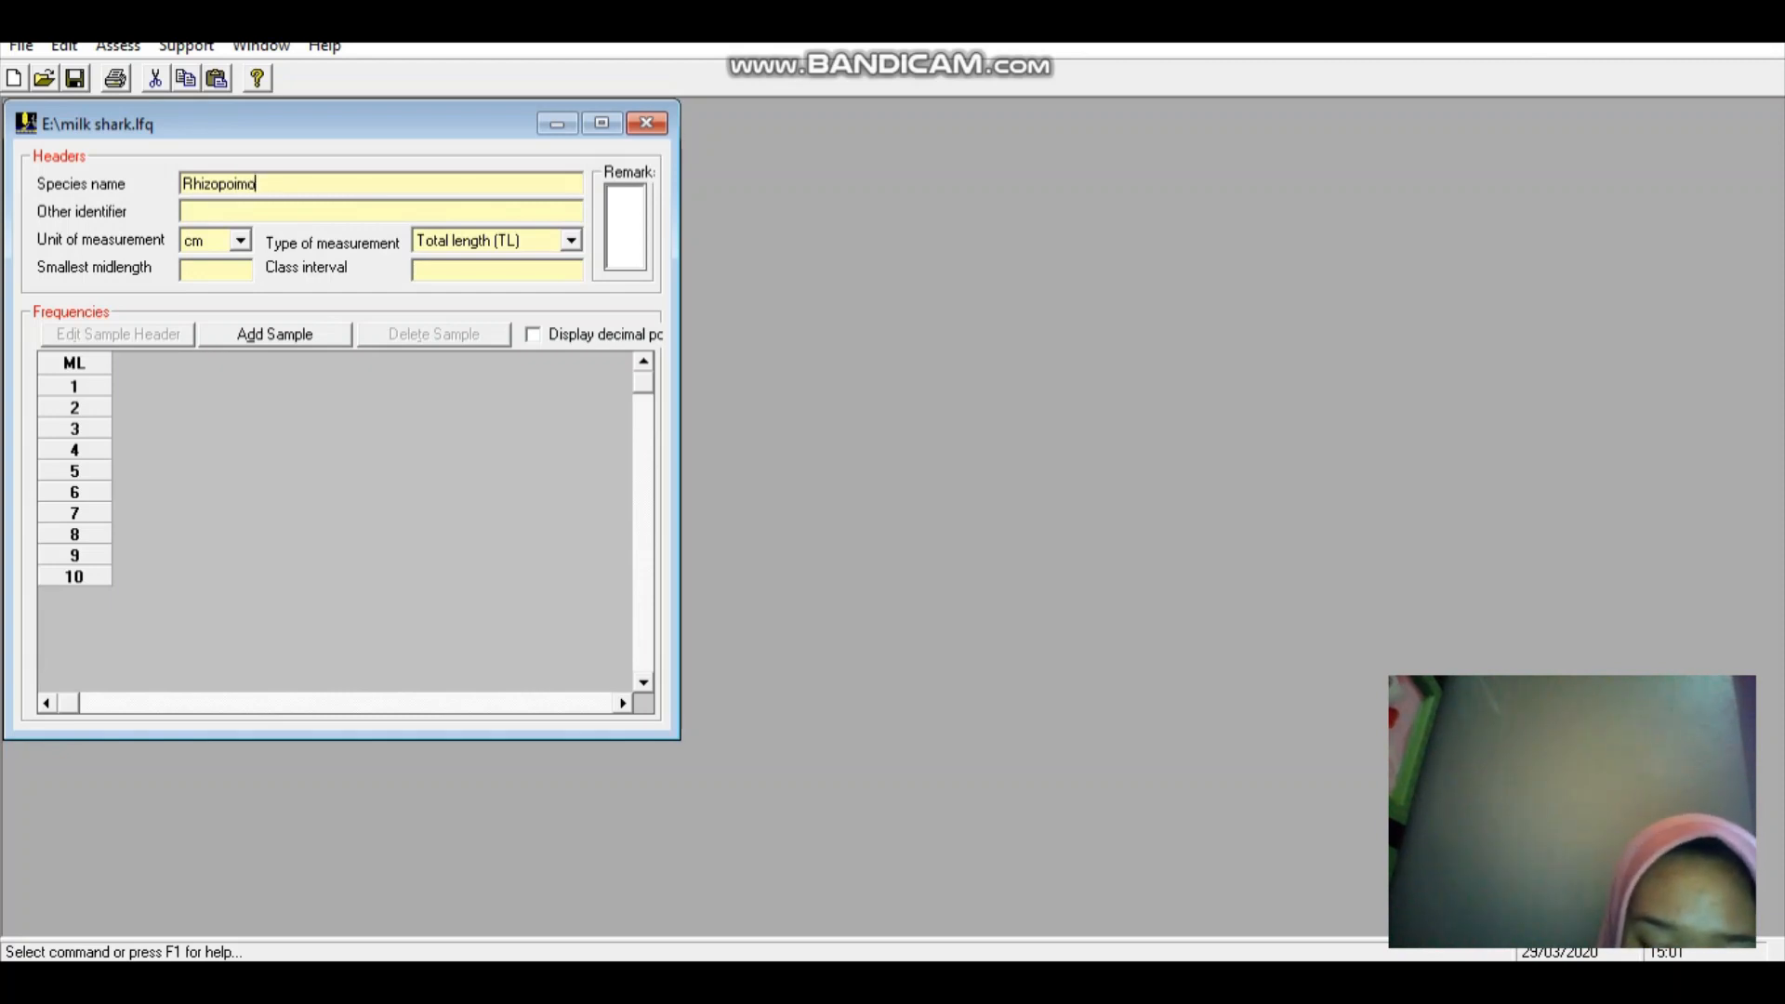
{"action": "type", "text": "nodo"}
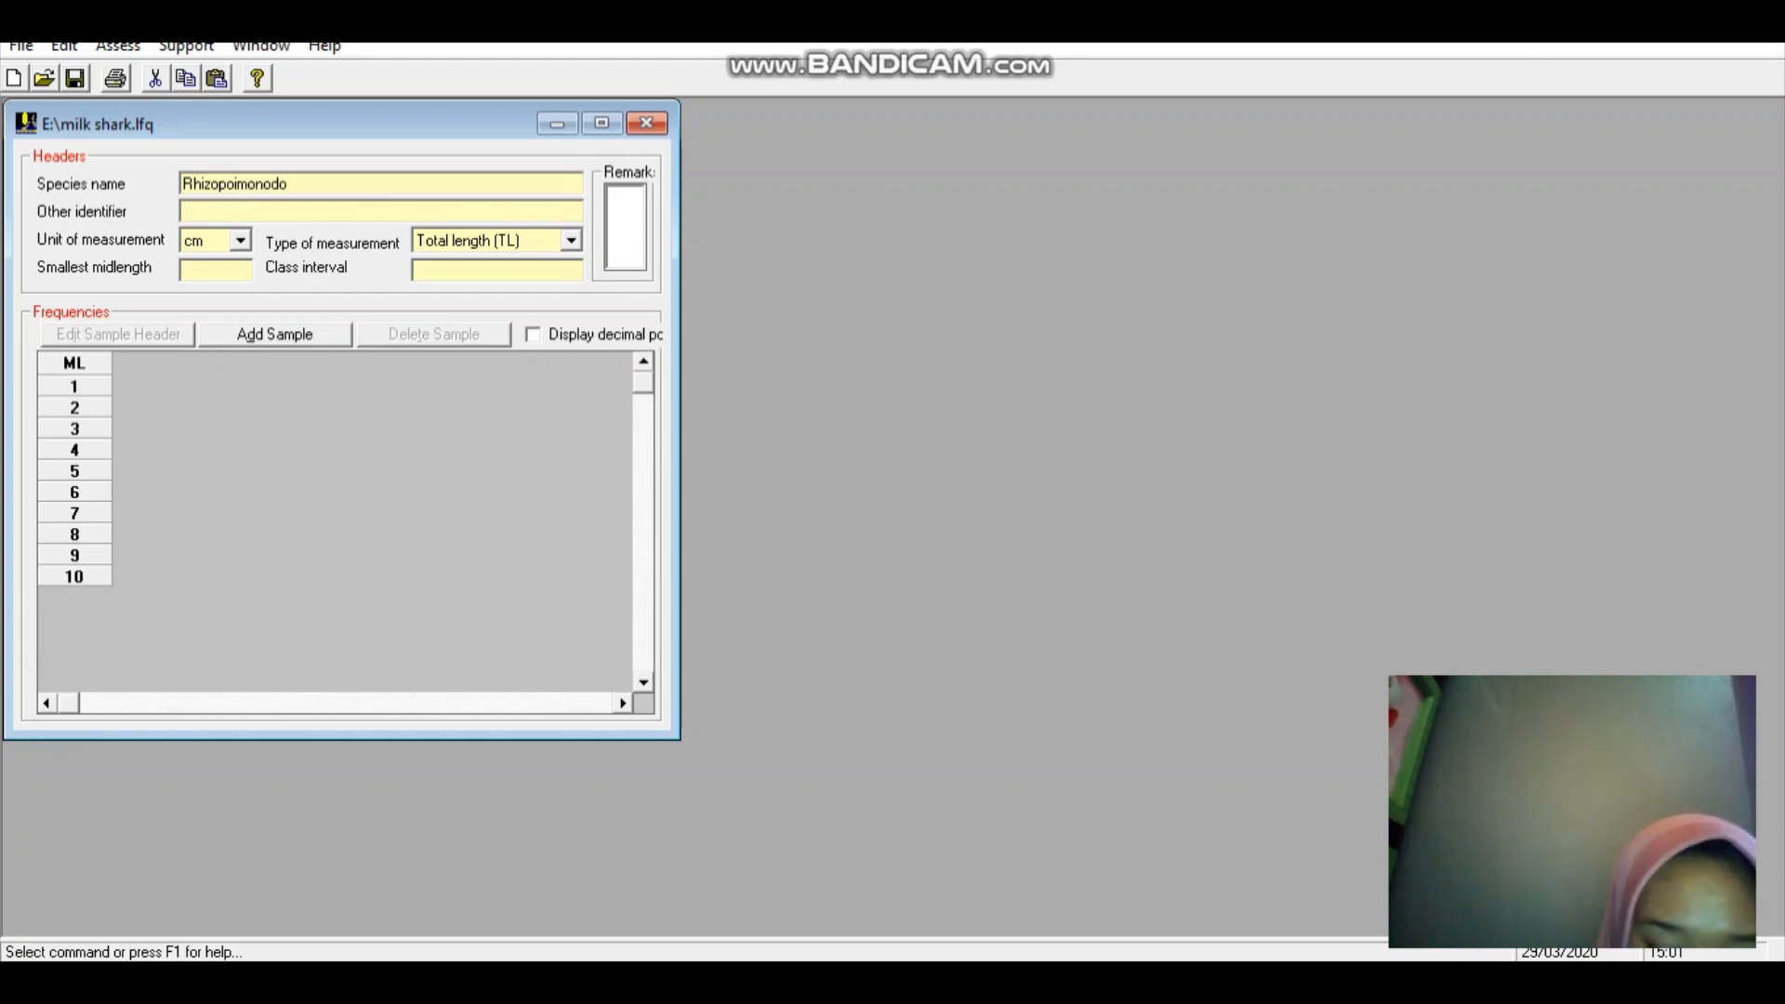
{"action": "type", "text": "n"}
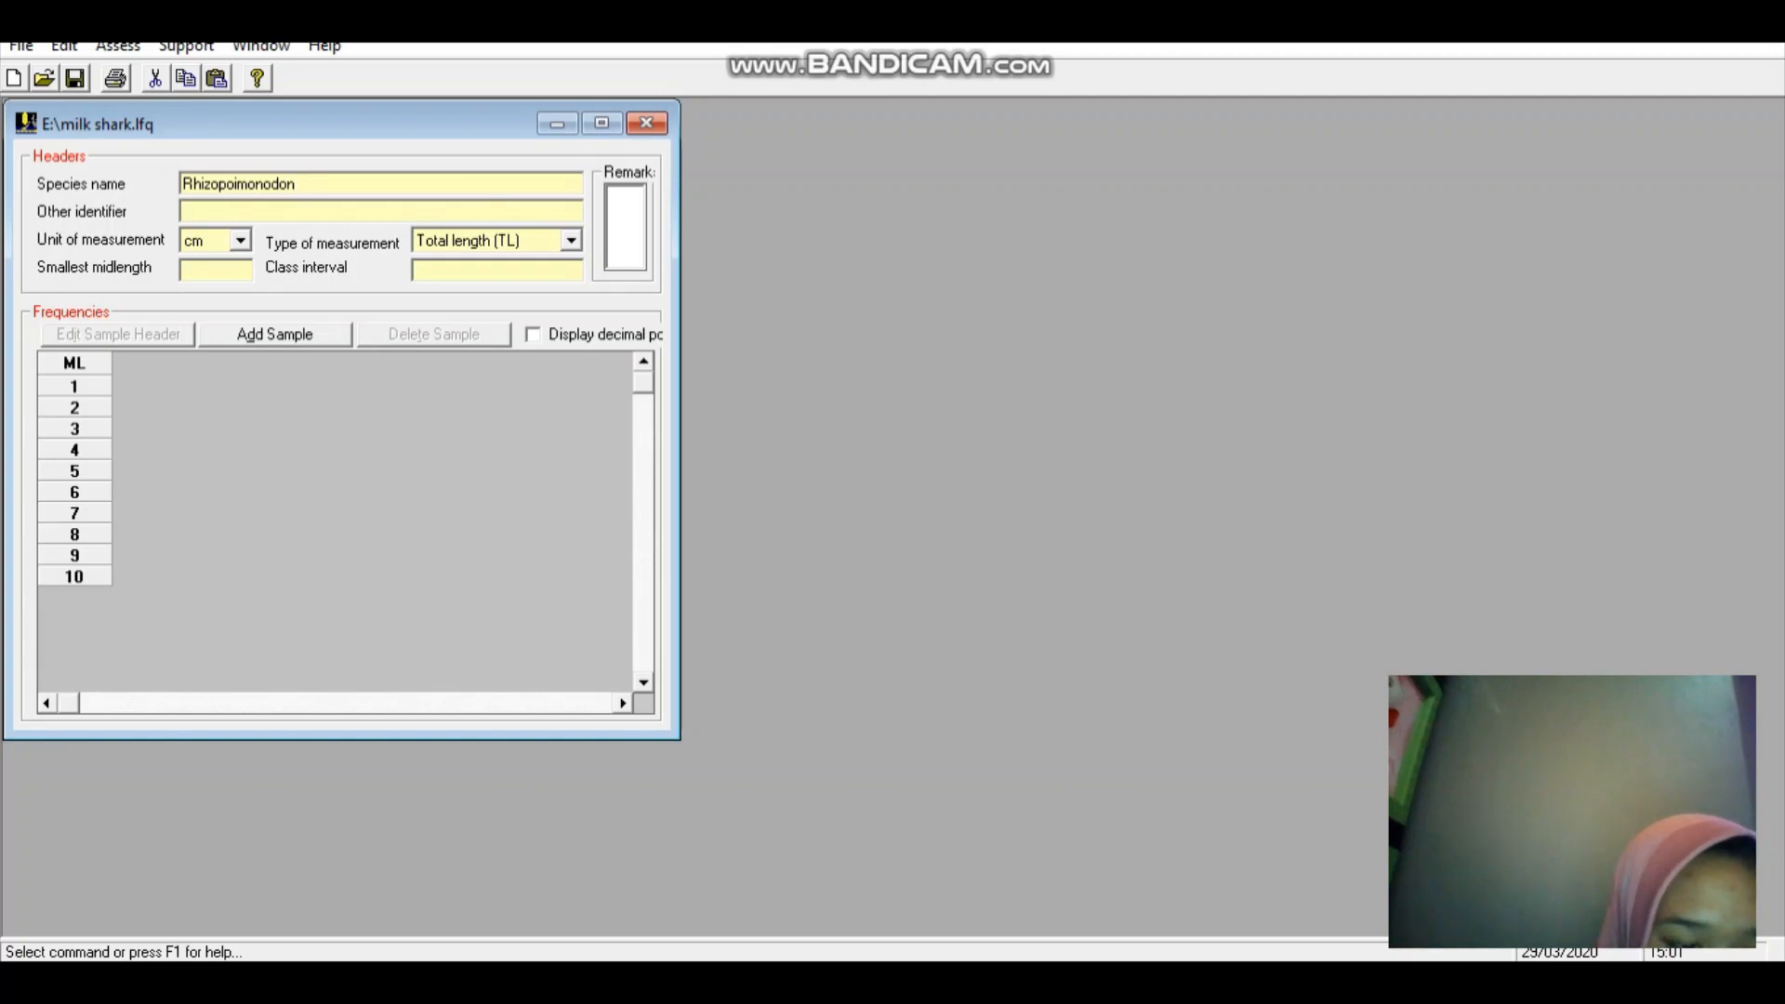
{"action": "type", "text": " Acatus"}
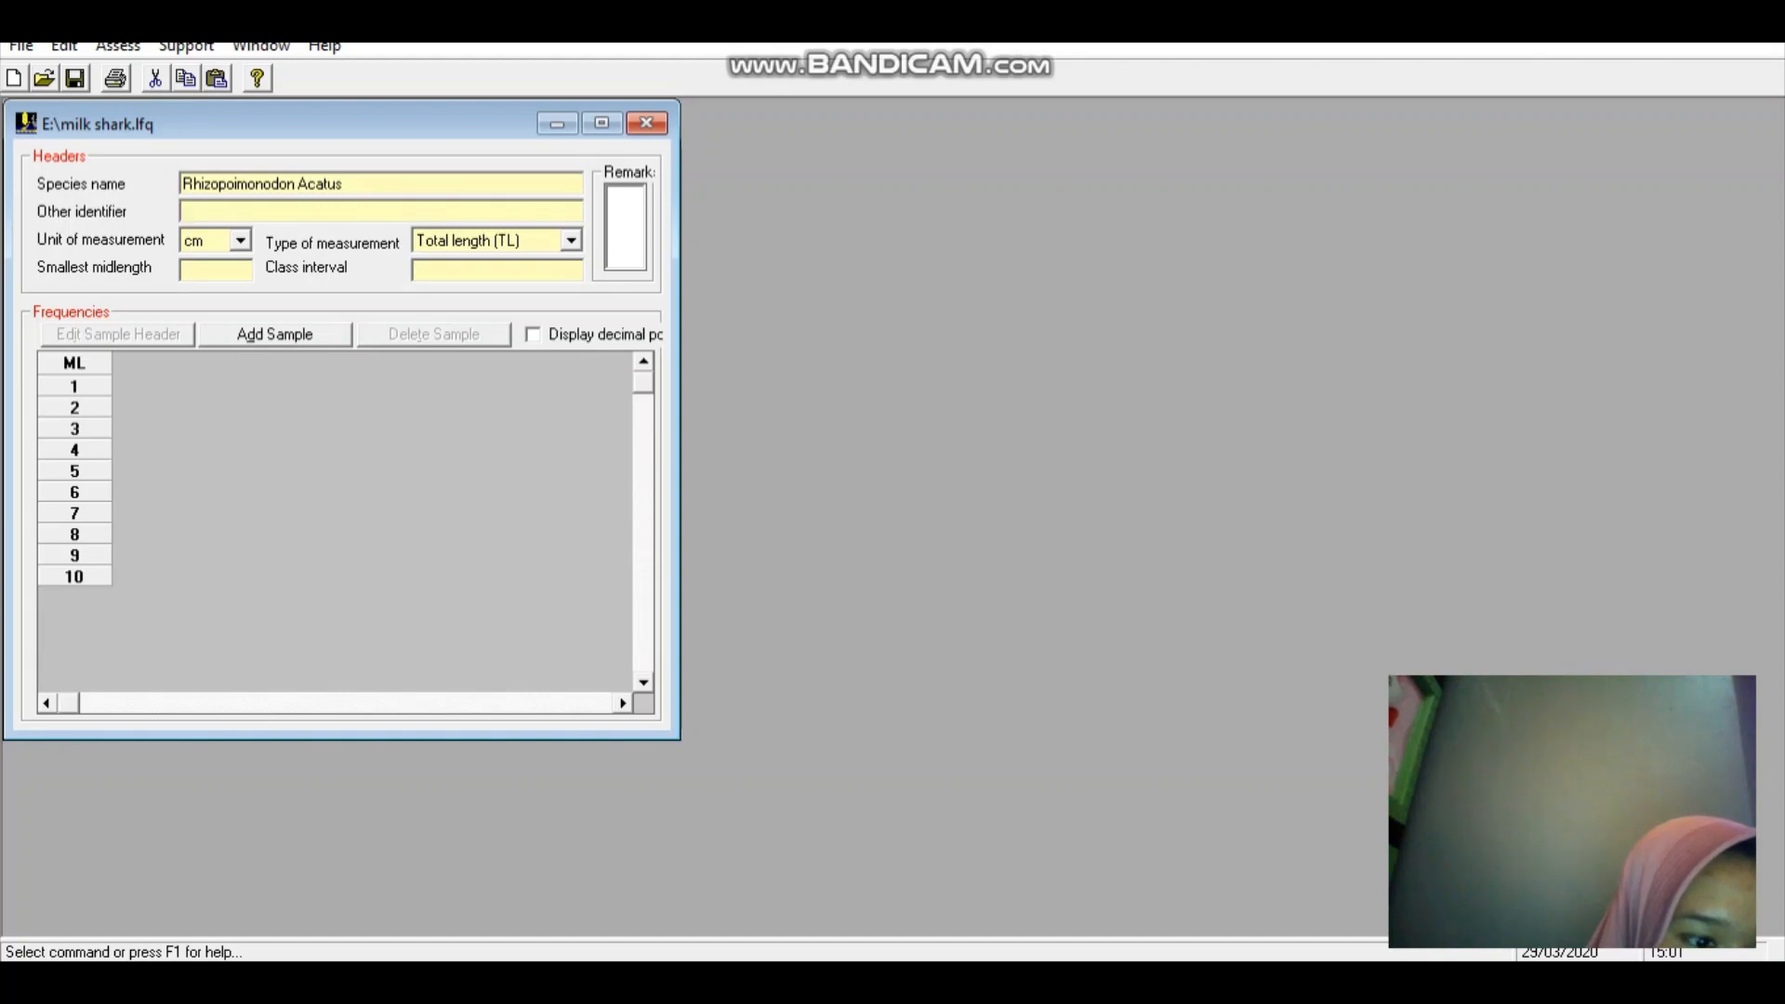
- Enter Milk Shark as the other identifier in the file's headers
{"action": "type", "text": "Mil"}
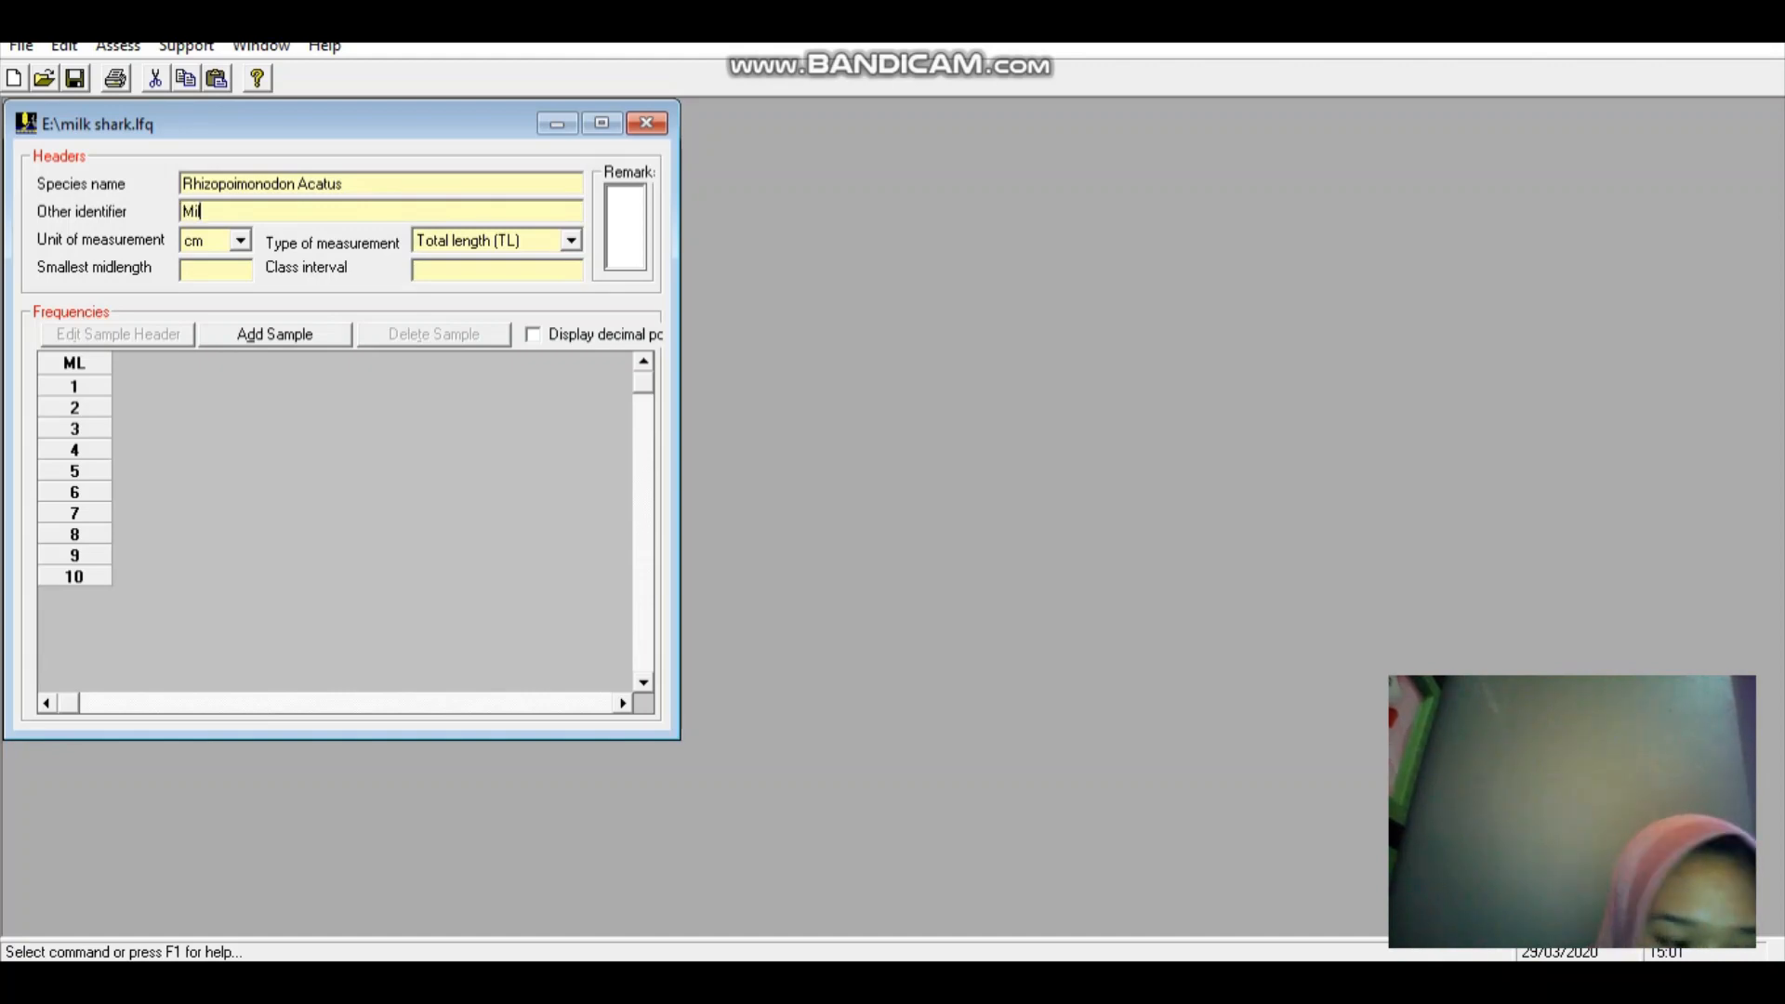
{"action": "type", "text": "k Shar"}
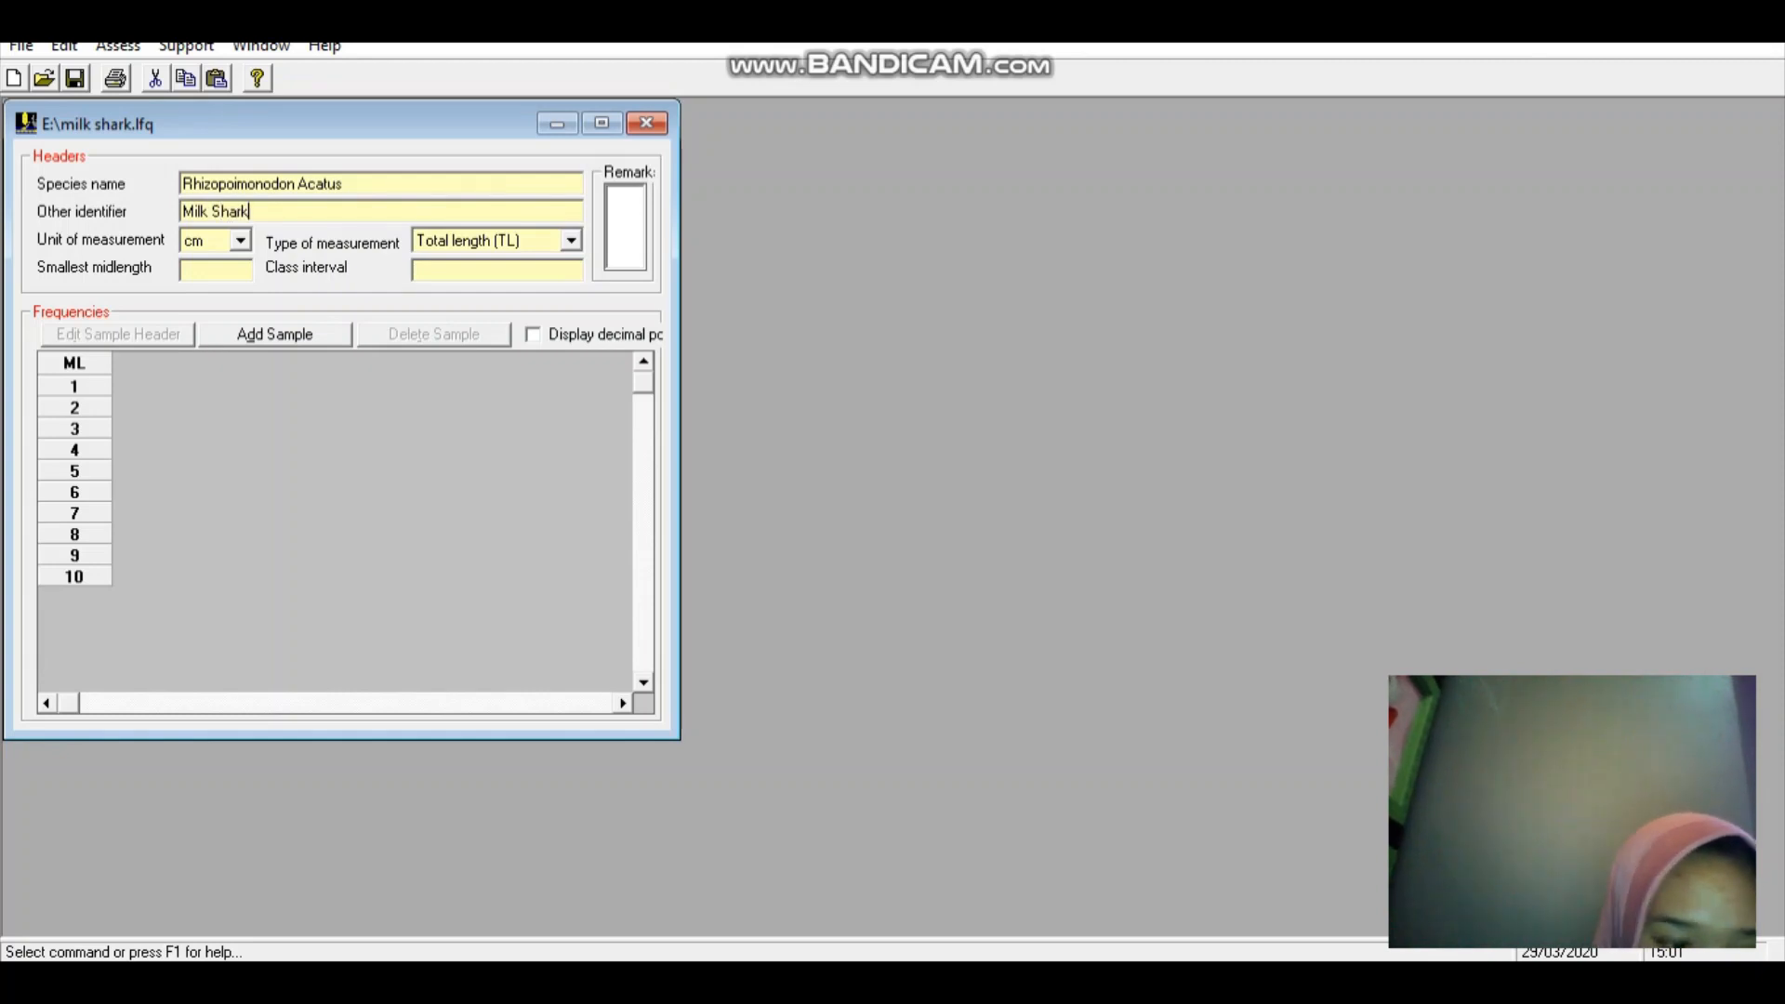
{"action": "type", "text": "k"}
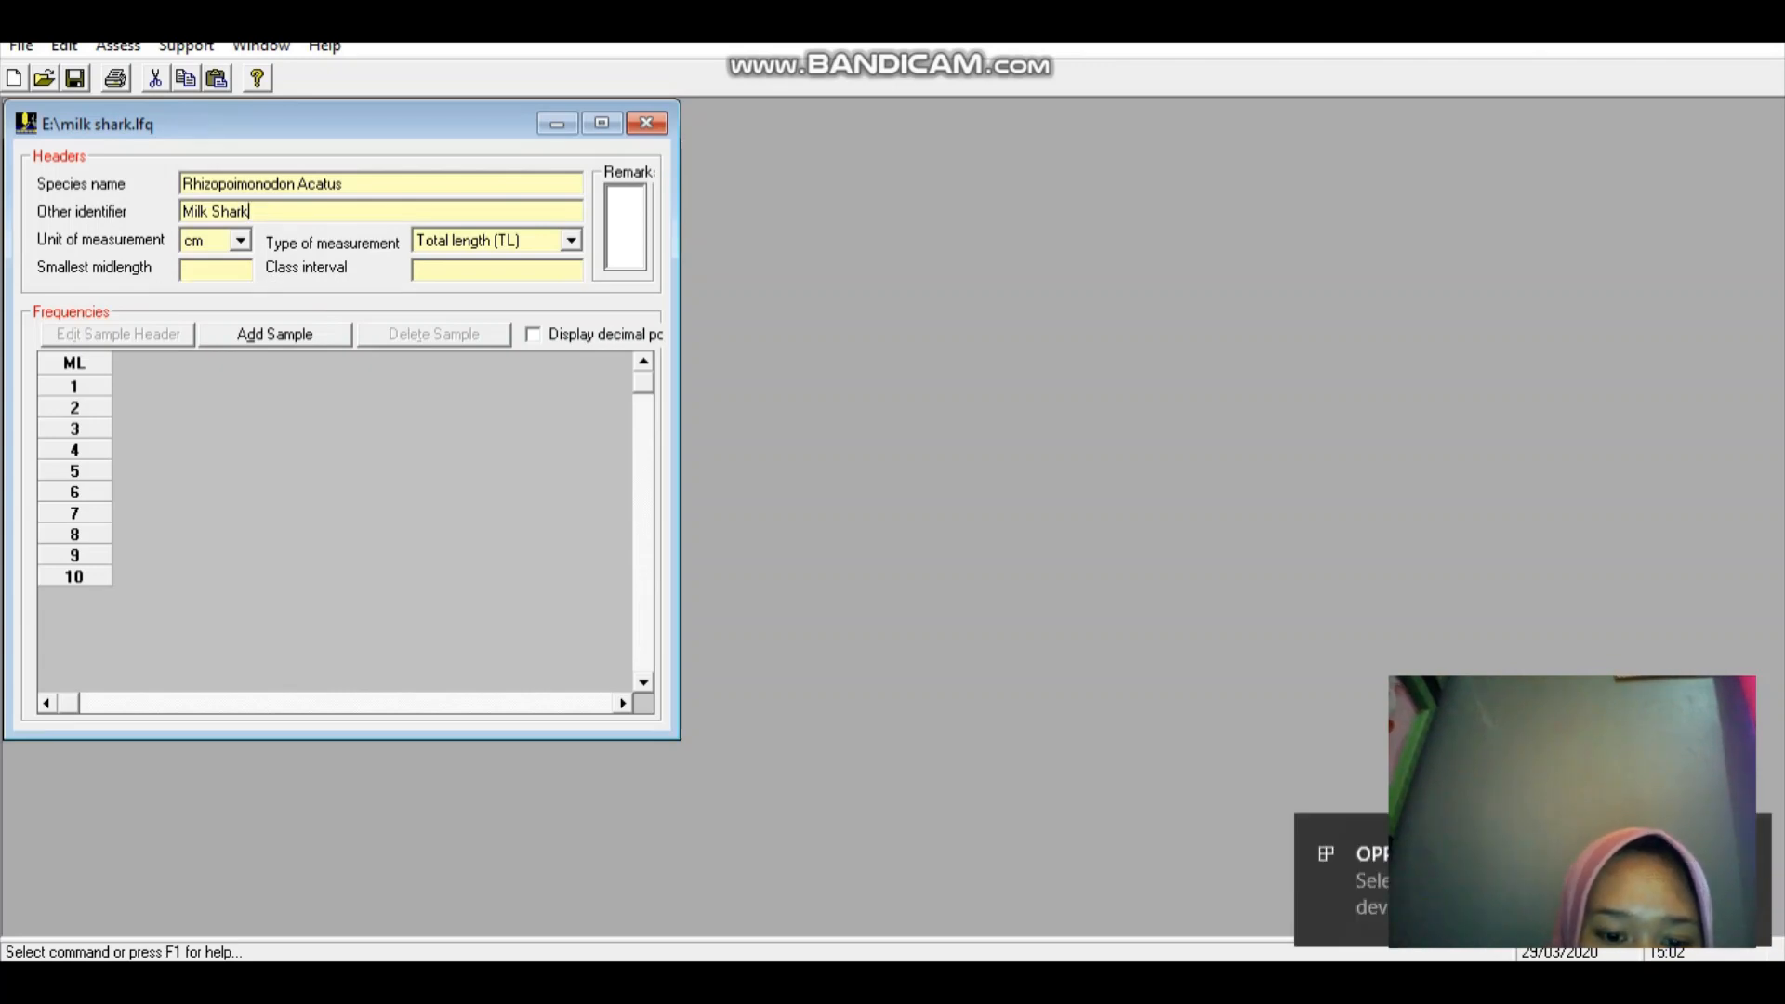
- Consult the class table in the Excel workbook, and in FiSAT II set the smallest midlength to 31 and the class interval to 15
{"action": "mouse_move", "coordinate": [673, 978]}
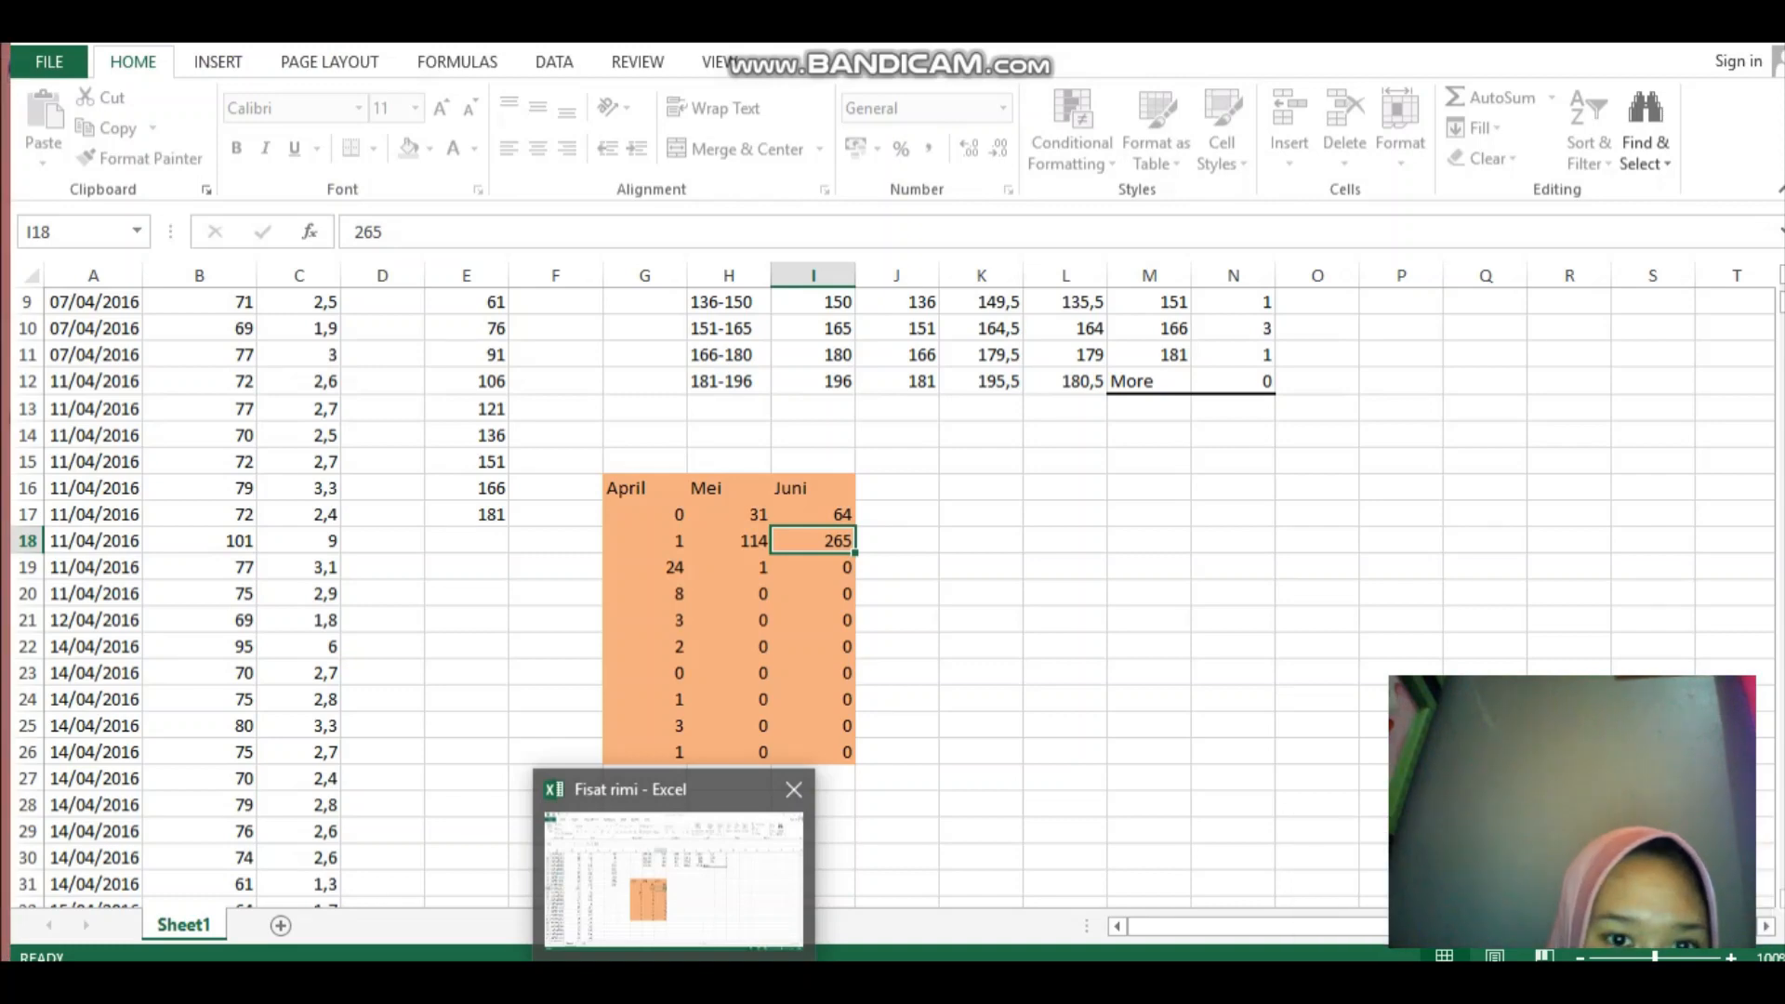
{"action": "left_click", "coordinate": [673, 879]}
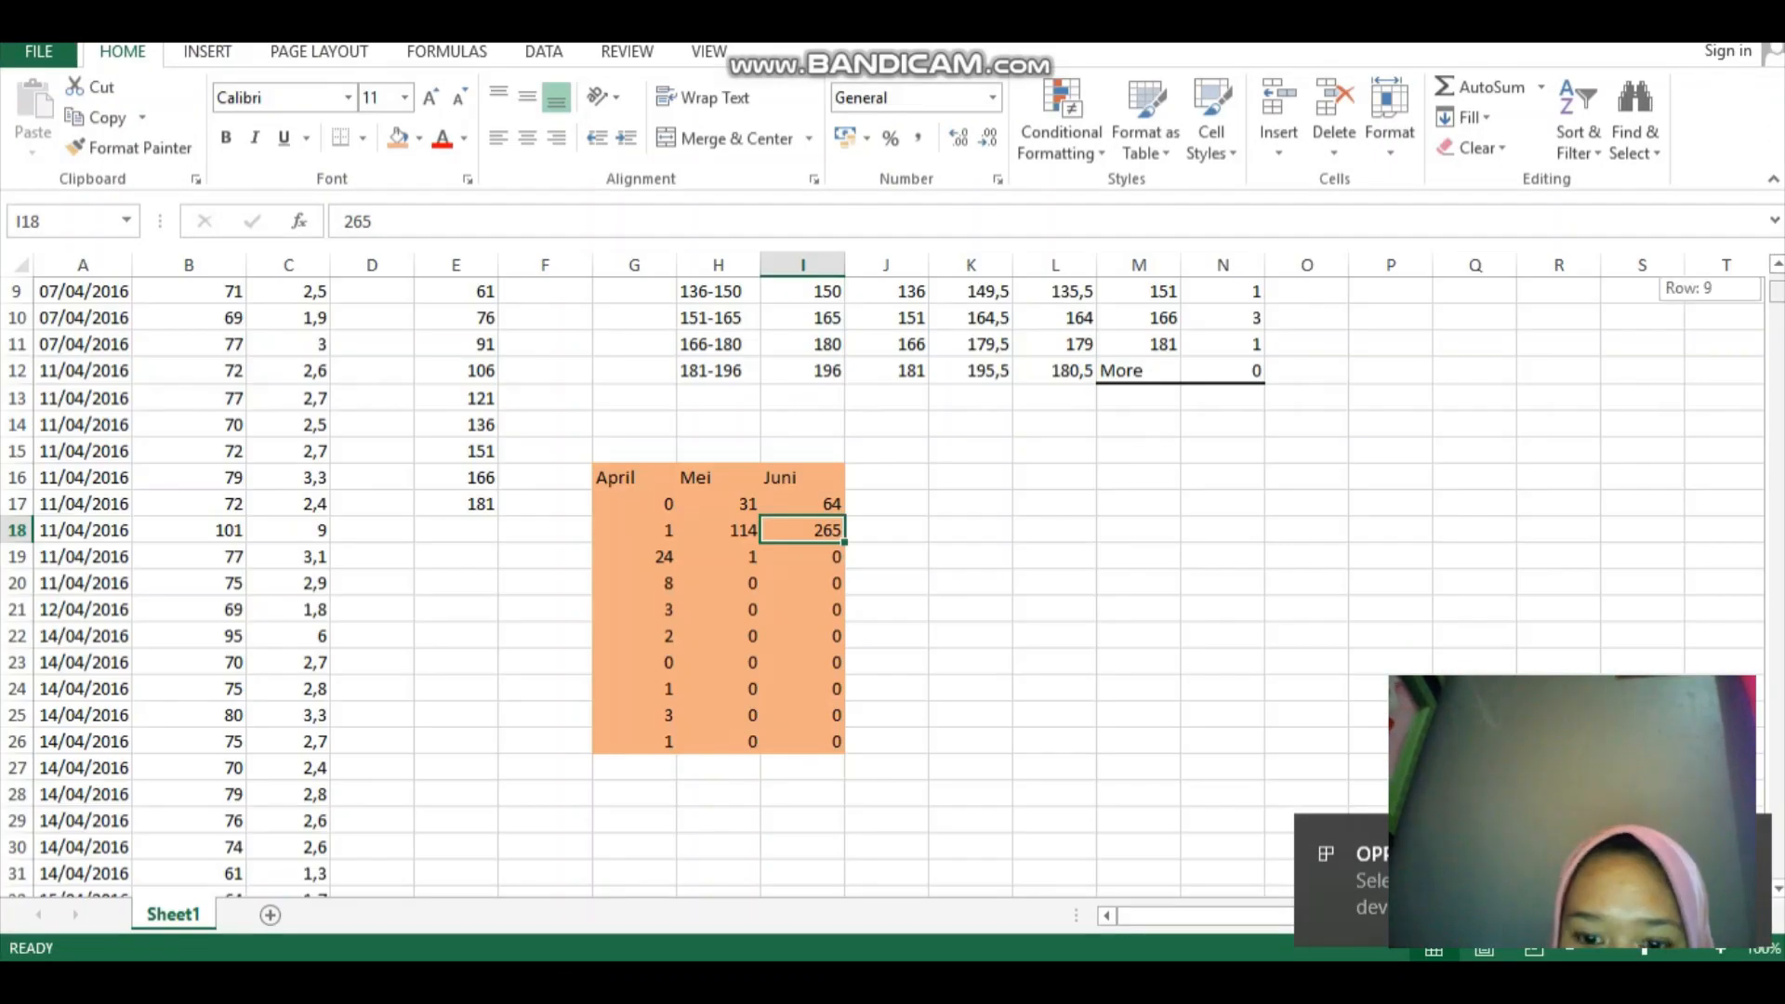
{"action": "left_click_drag", "start_coordinate": [1777, 291], "coordinate": [1776, 284]}
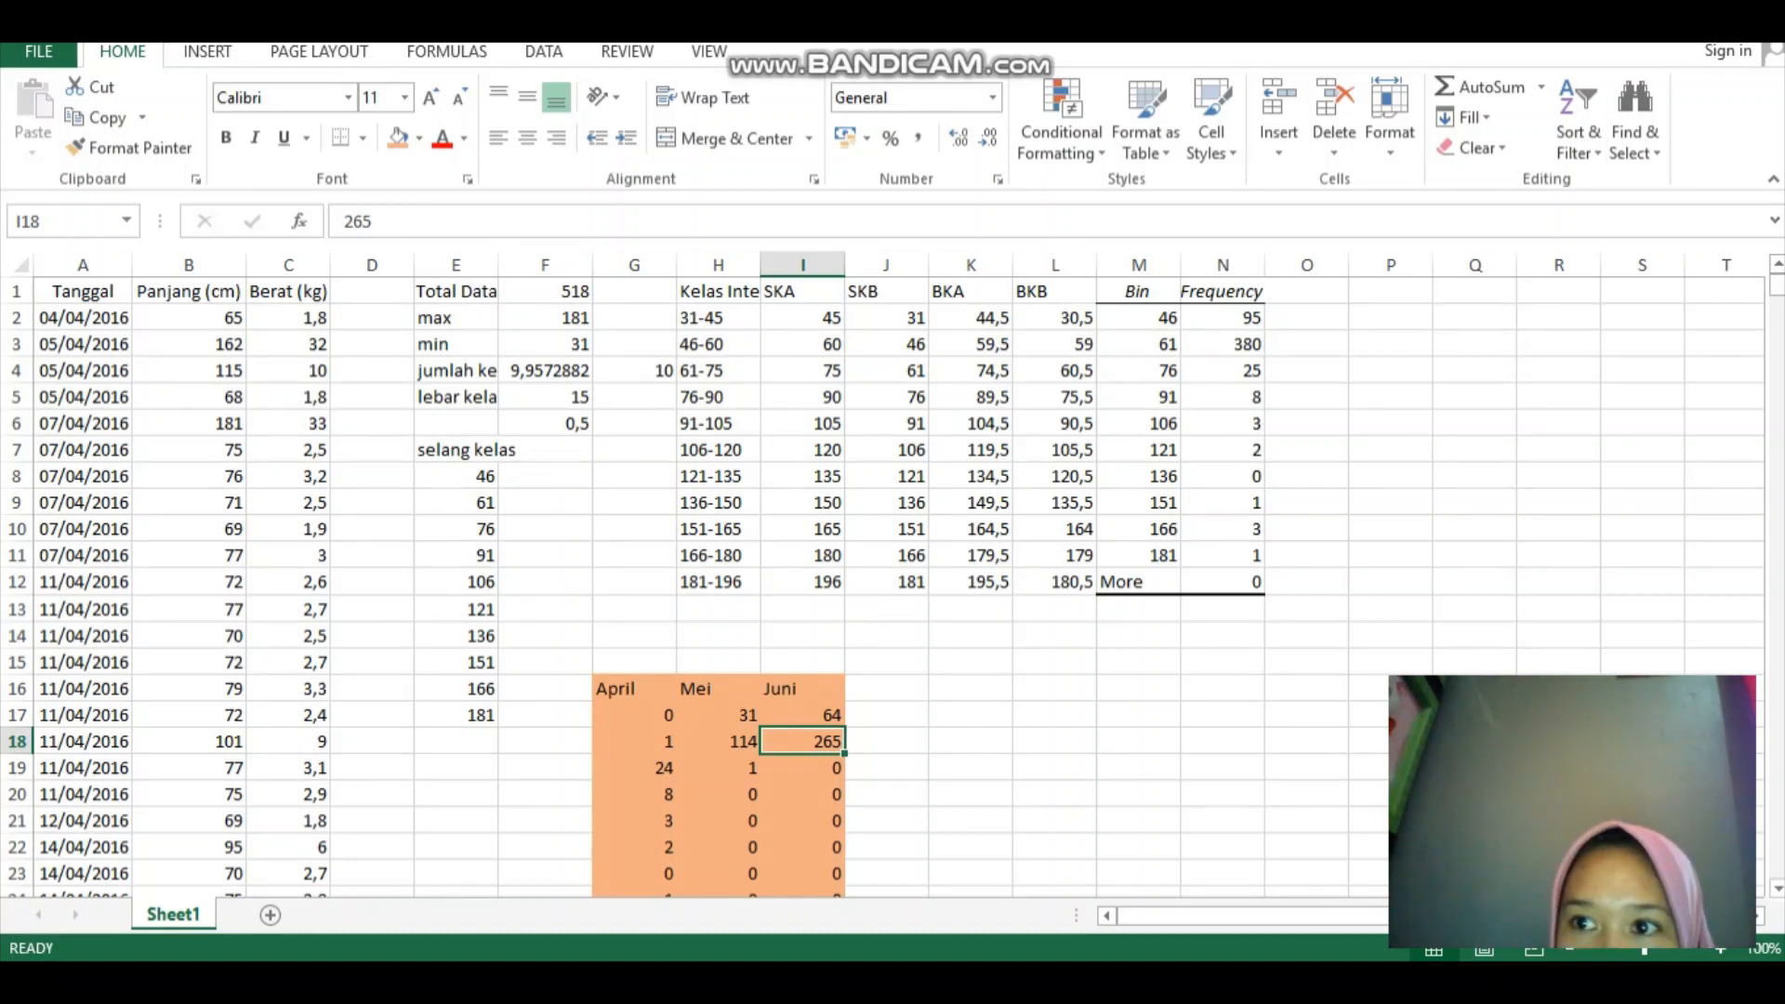
{"action": "key", "text": "alt+Tab"}
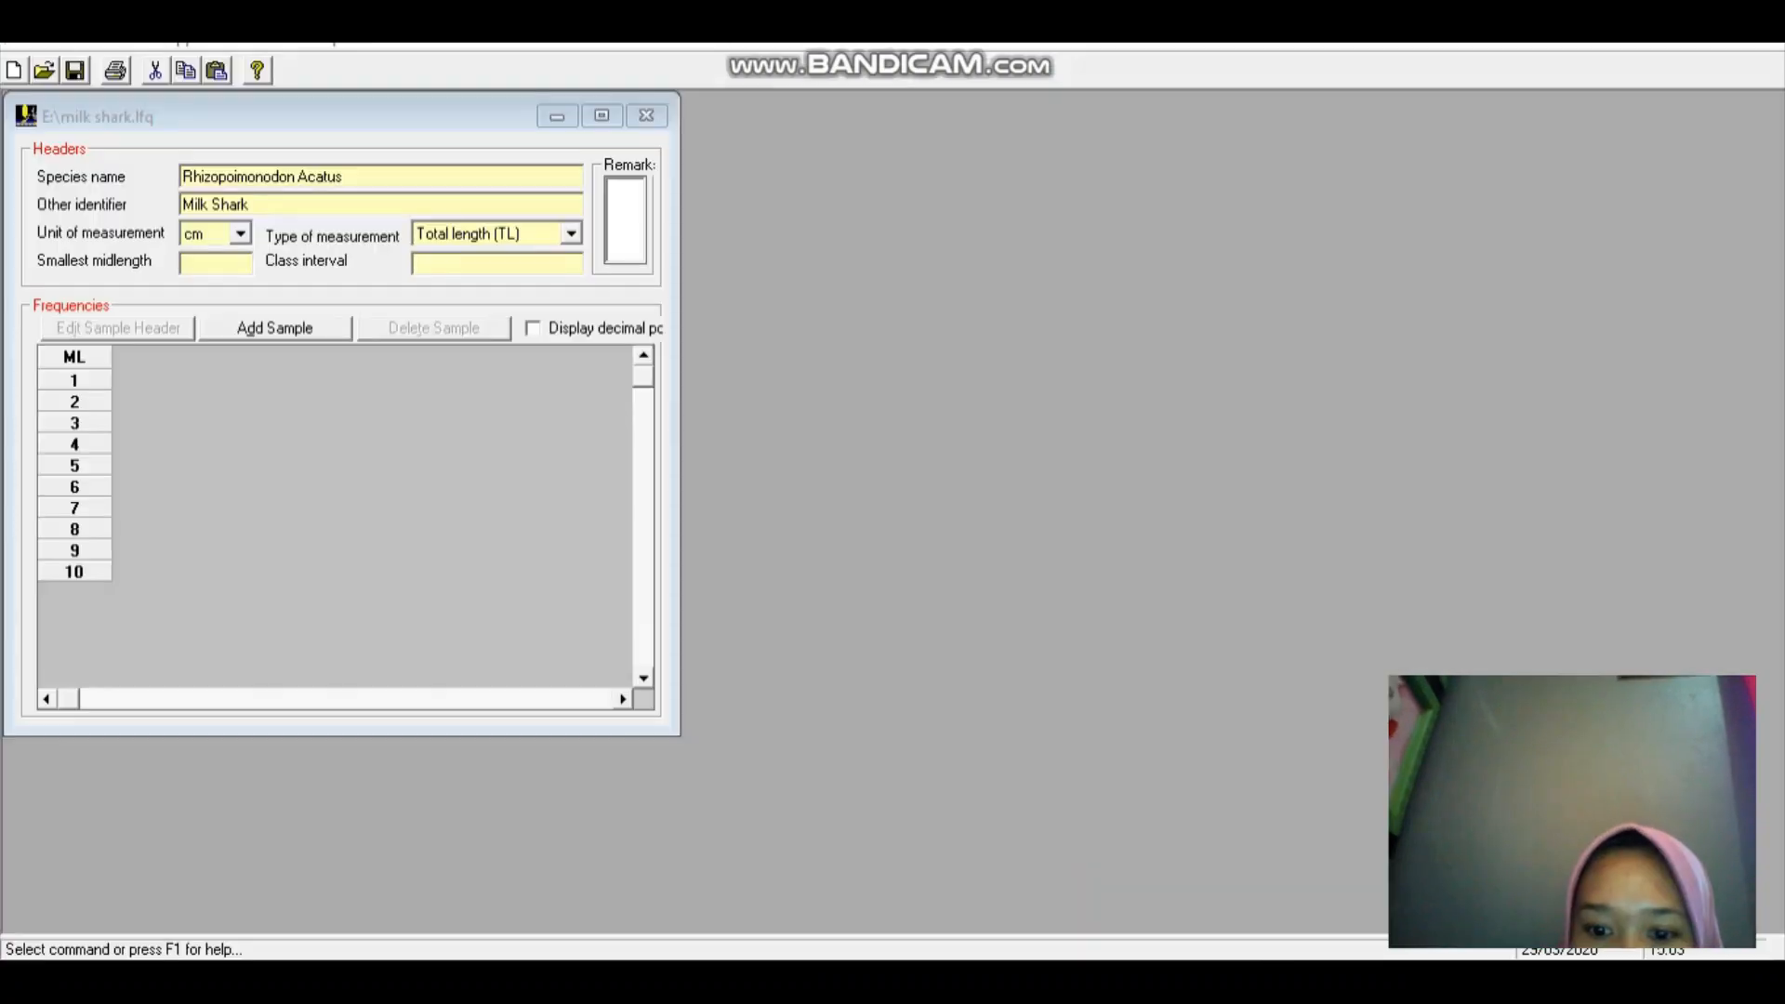
{"action": "left_click", "coordinate": [212, 263]}
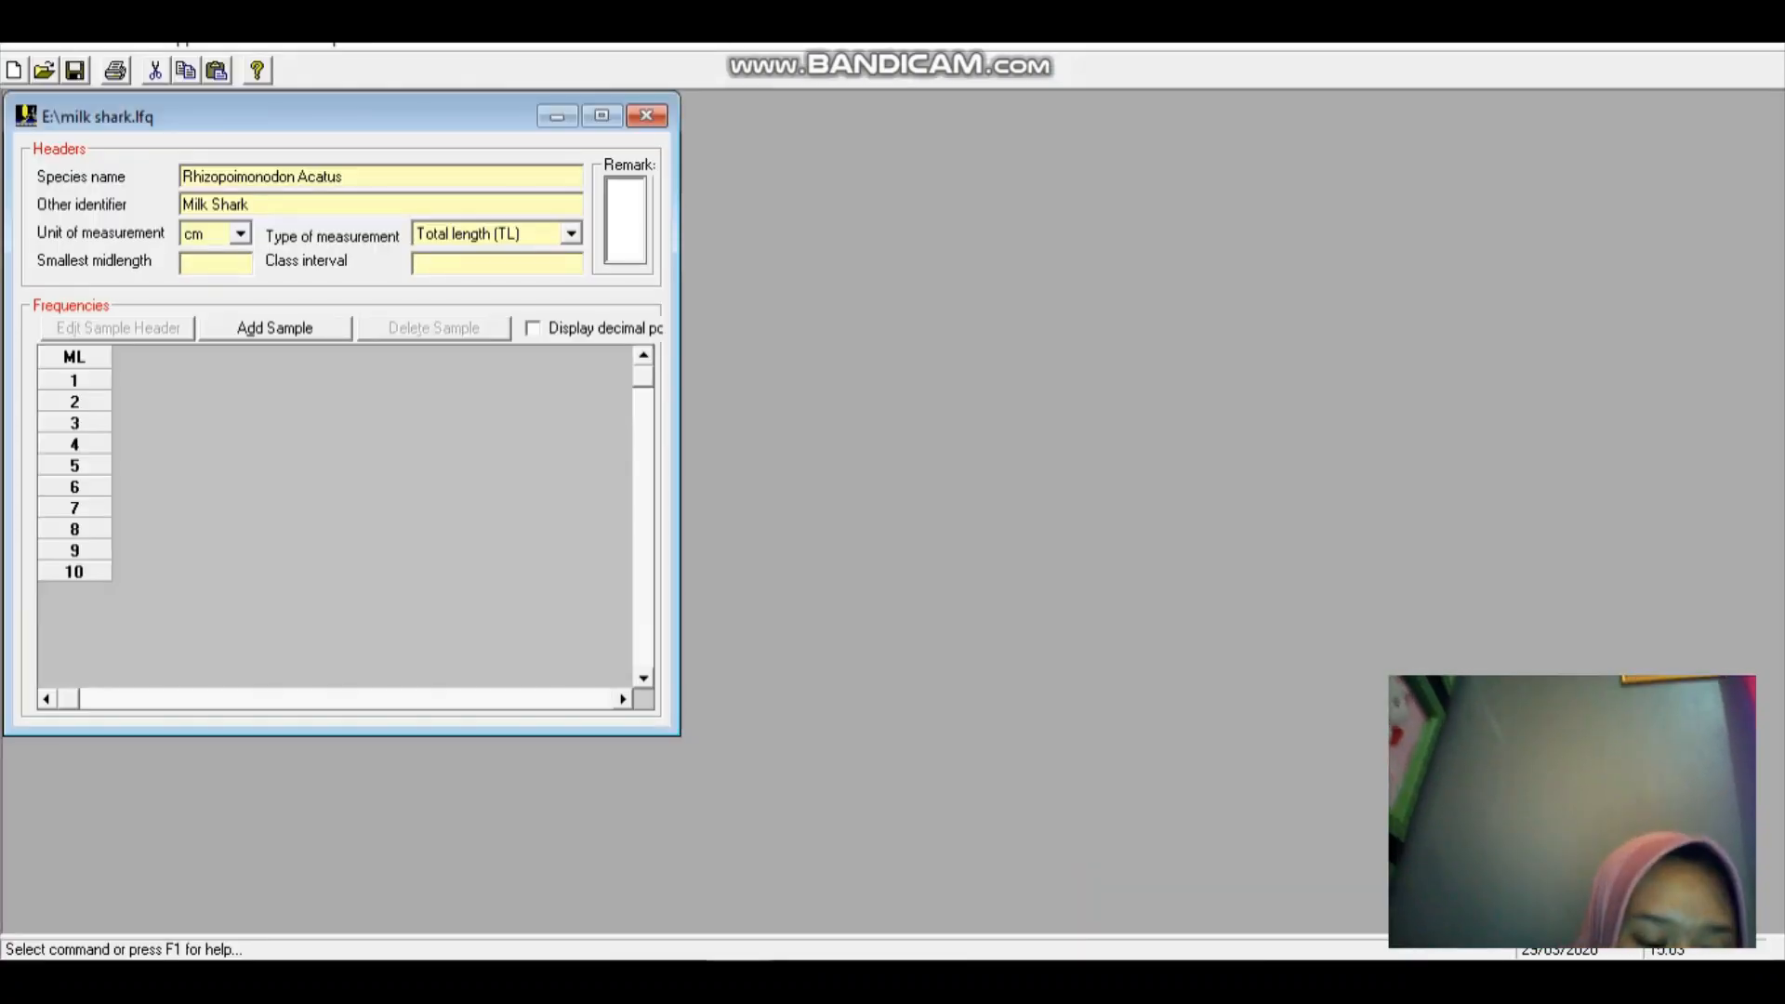
{"action": "type", "text": "3"}
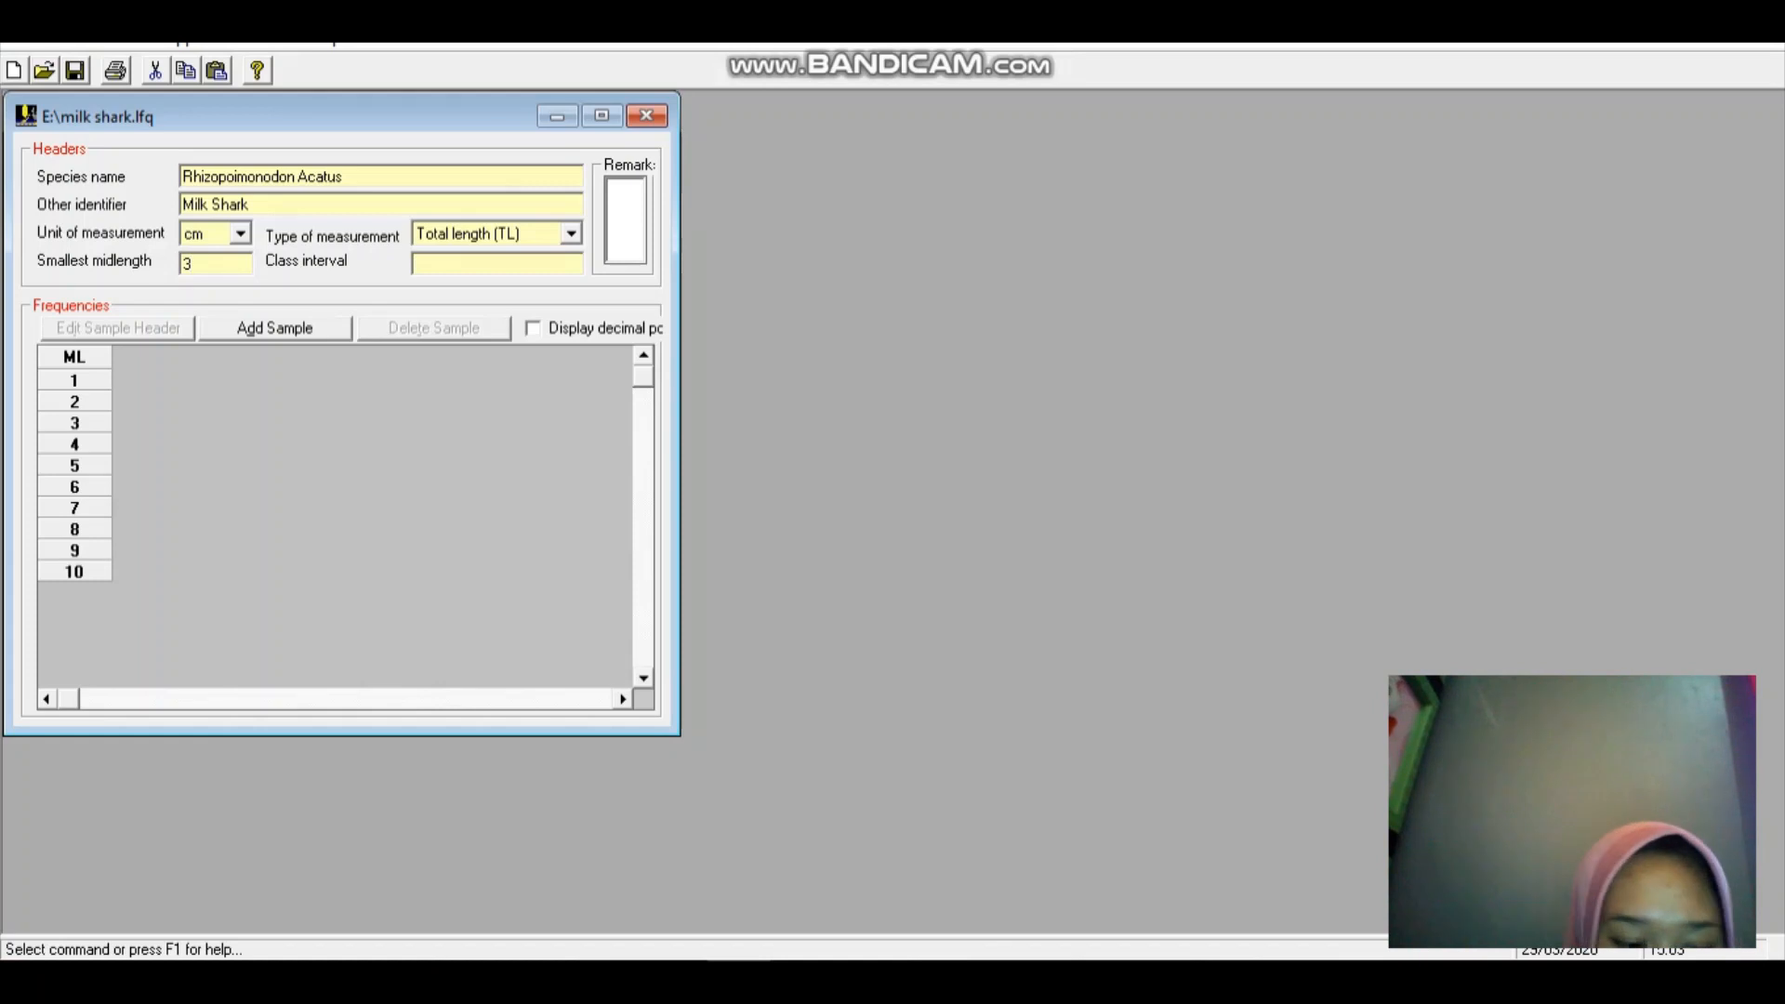
{"action": "type", "text": "1"}
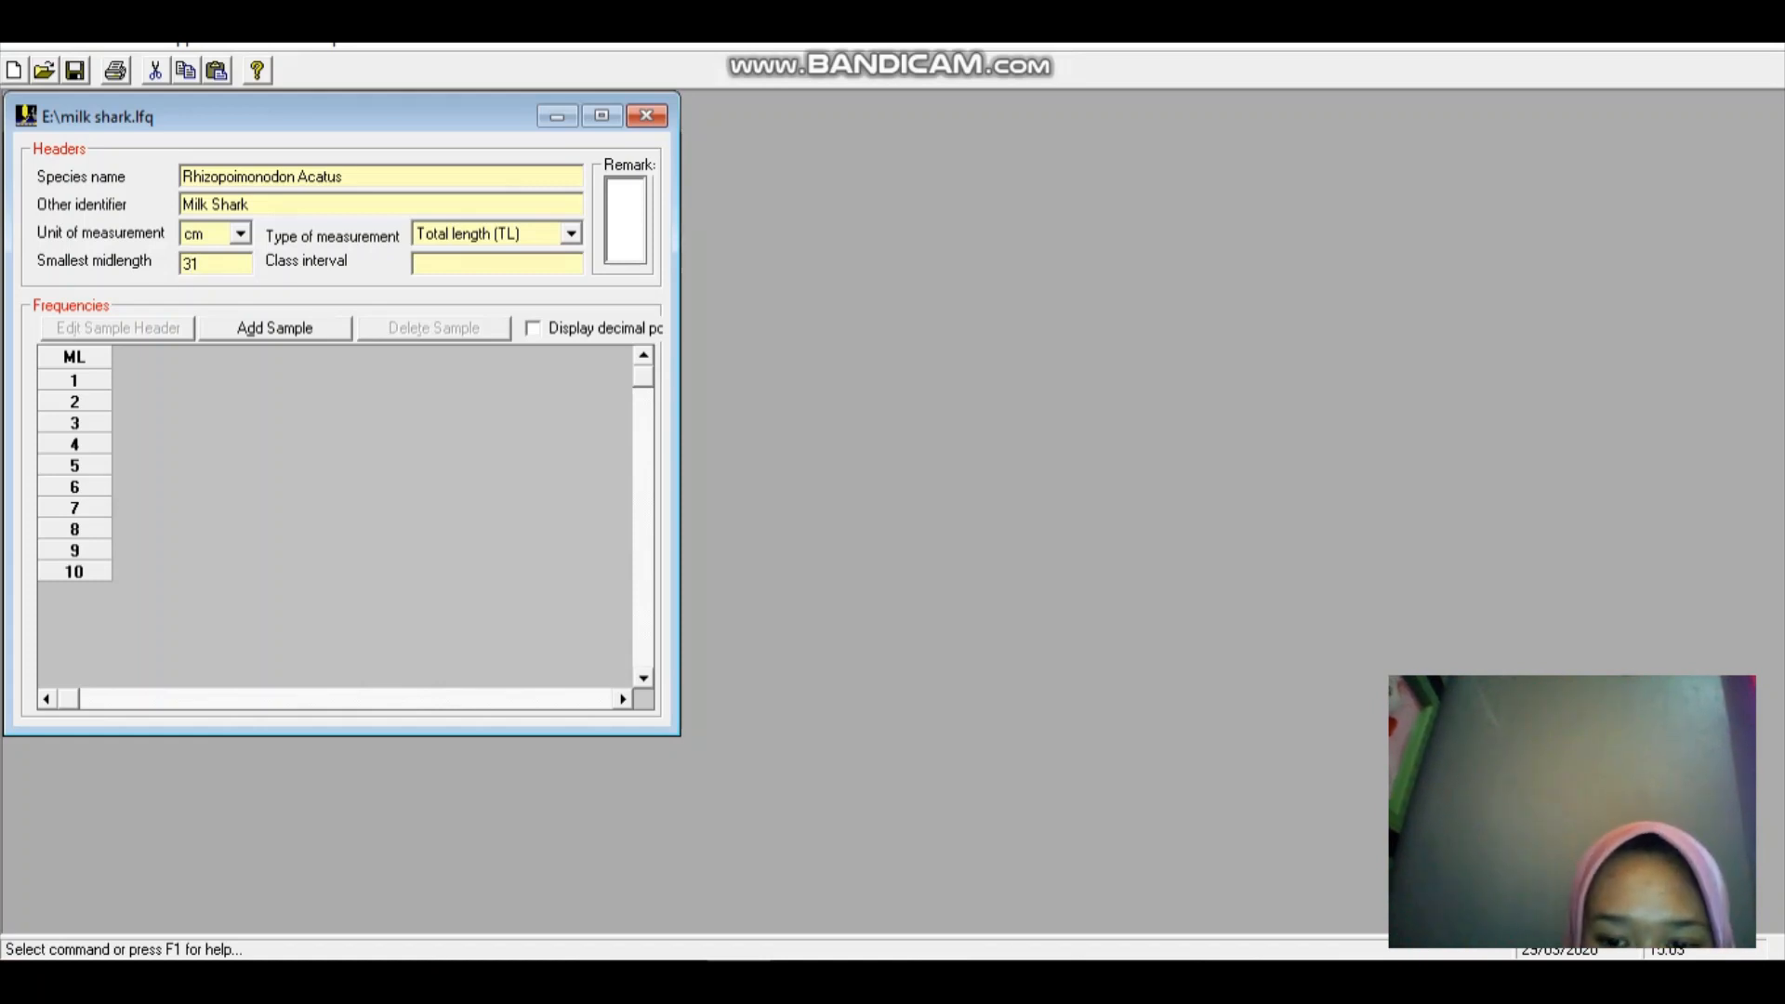
{"action": "key", "text": "Tab"}
{"action": "type", "text": "15"}
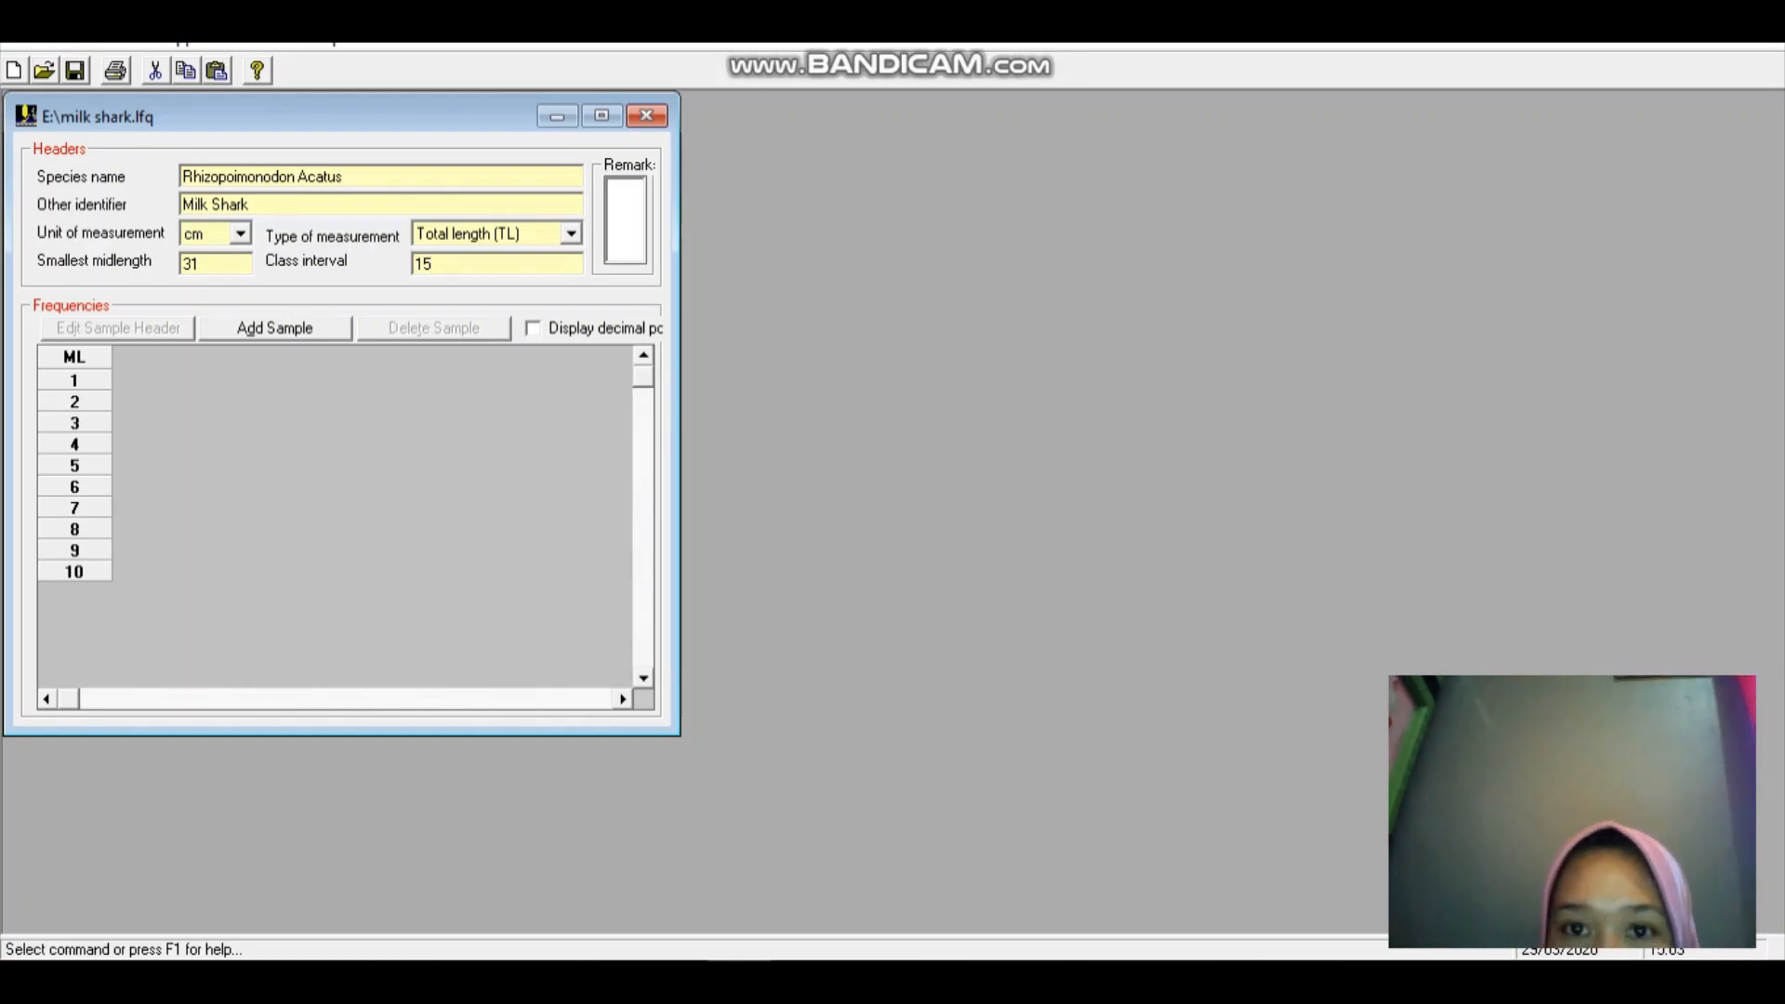
- Add a first sample to the frequencies with the sampling date day 4, month 4, year 2016
{"action": "key", "text": "alt+Tab"}
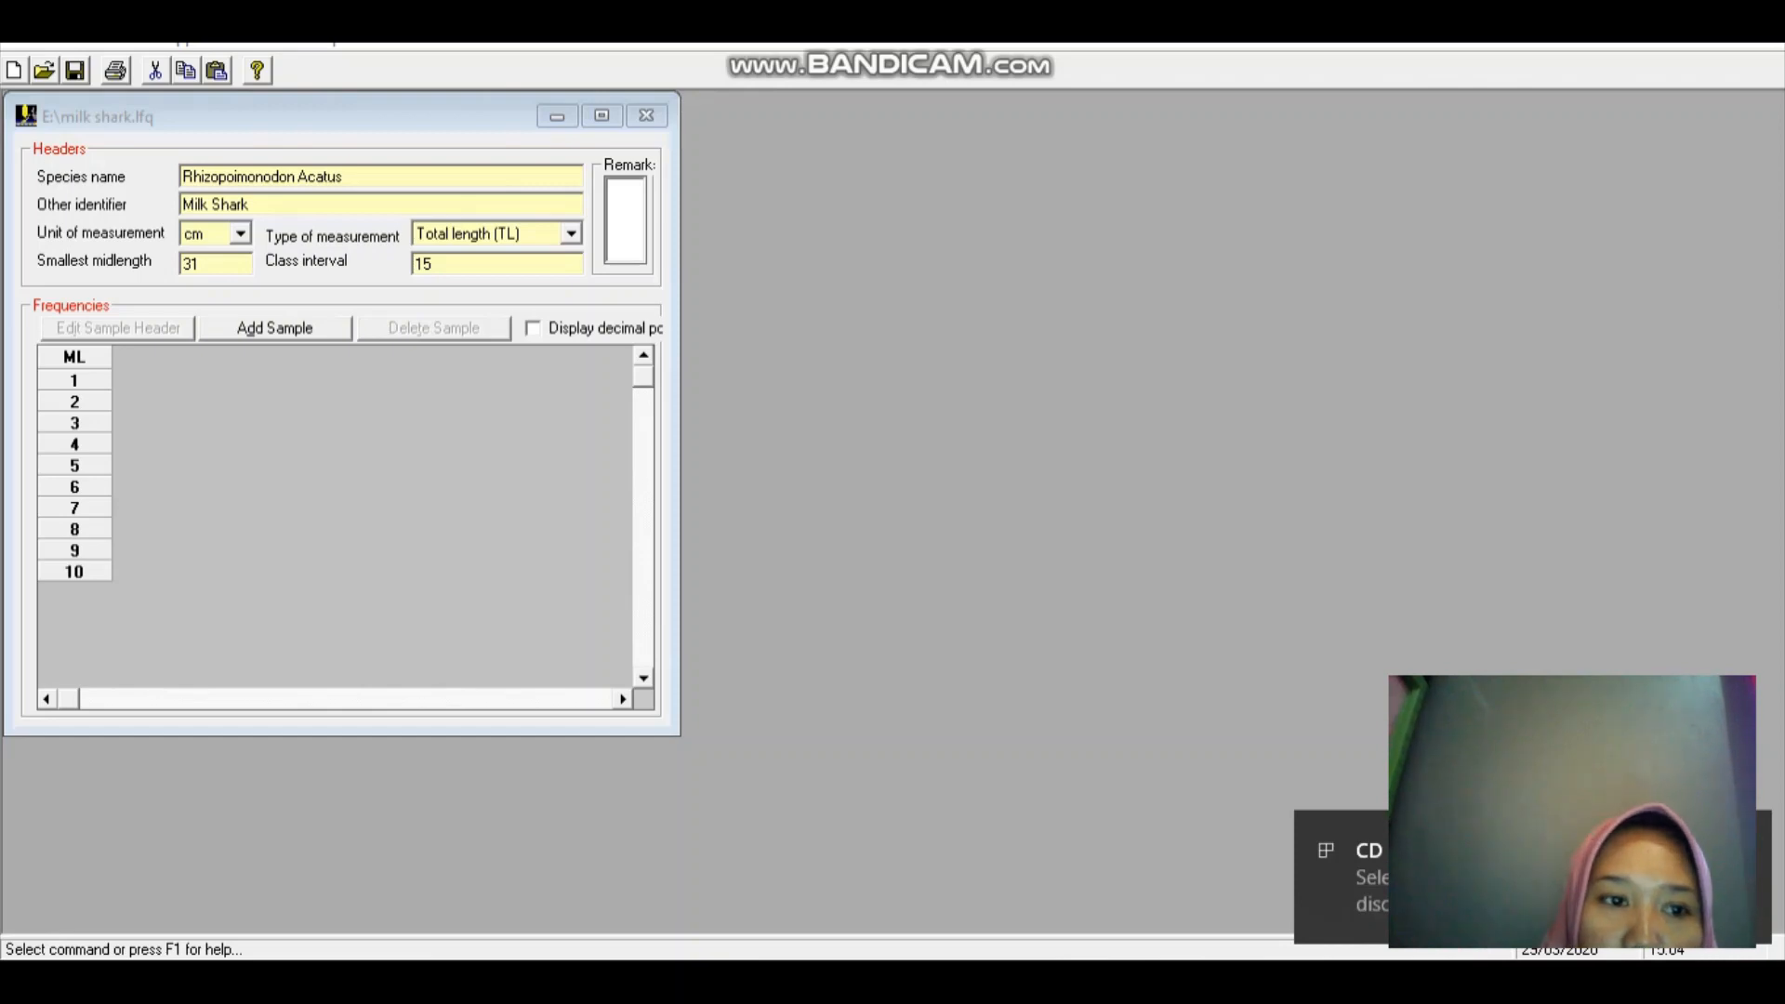
{"action": "left_click", "coordinate": [275, 329]}
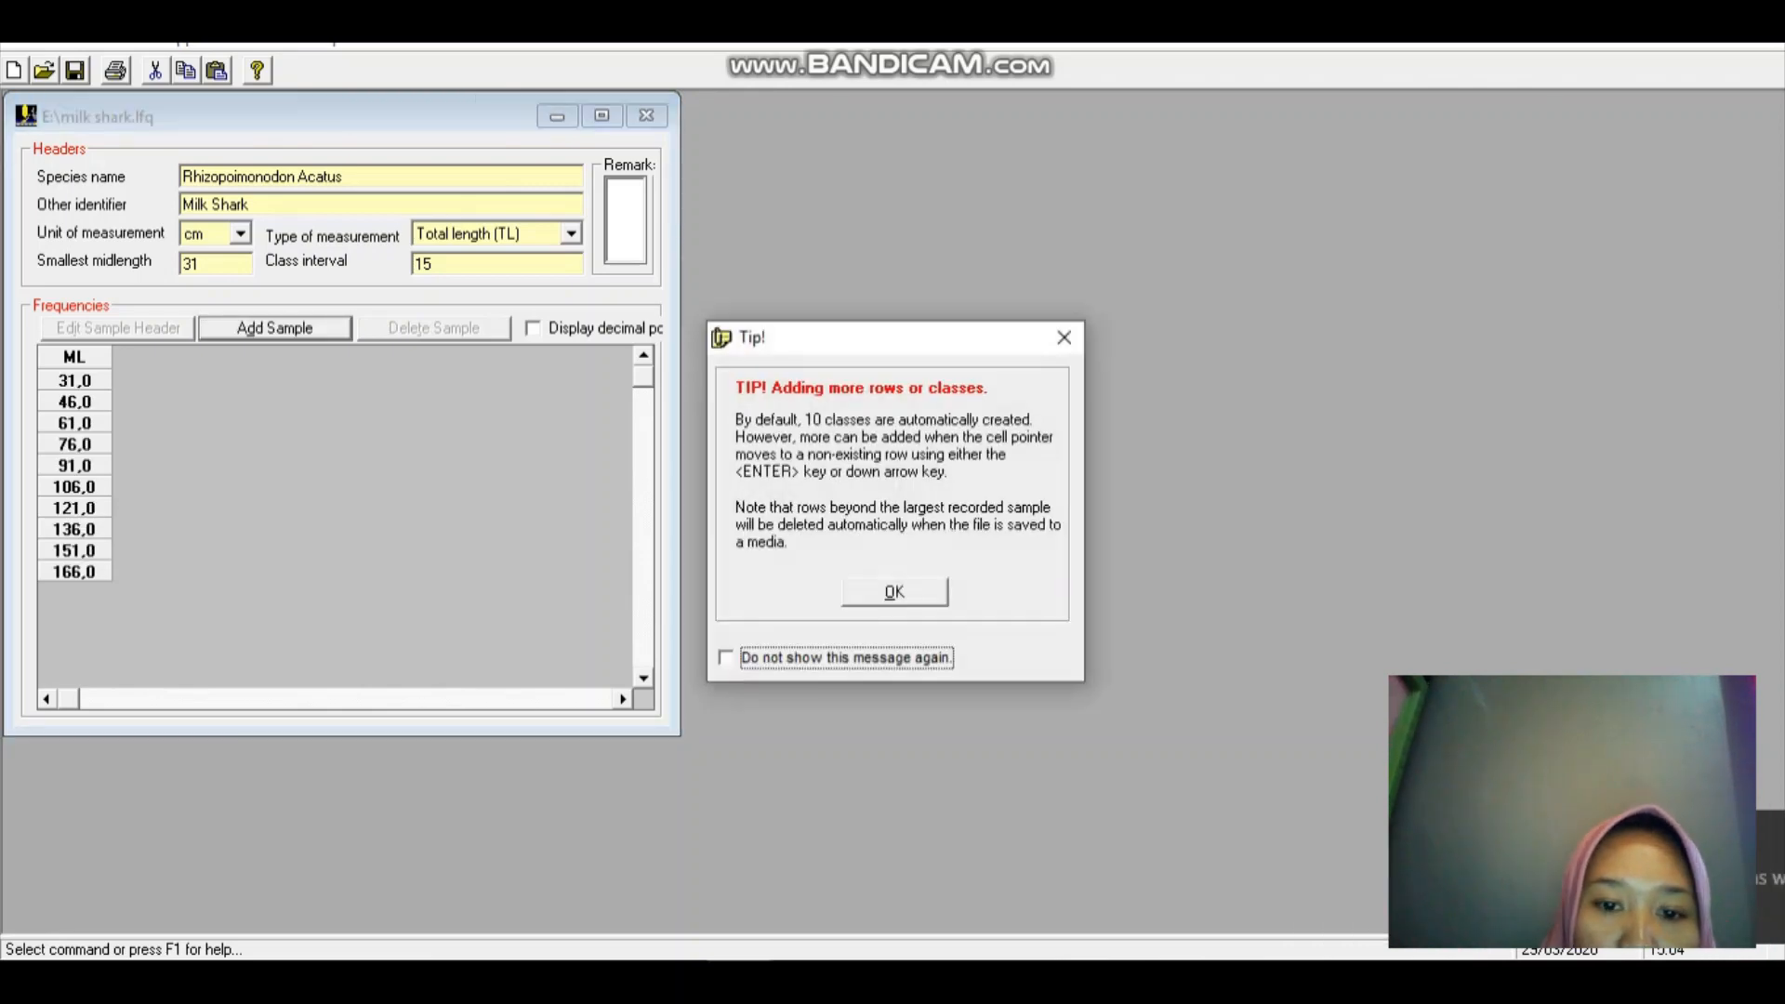
{"action": "key", "text": "Return"}
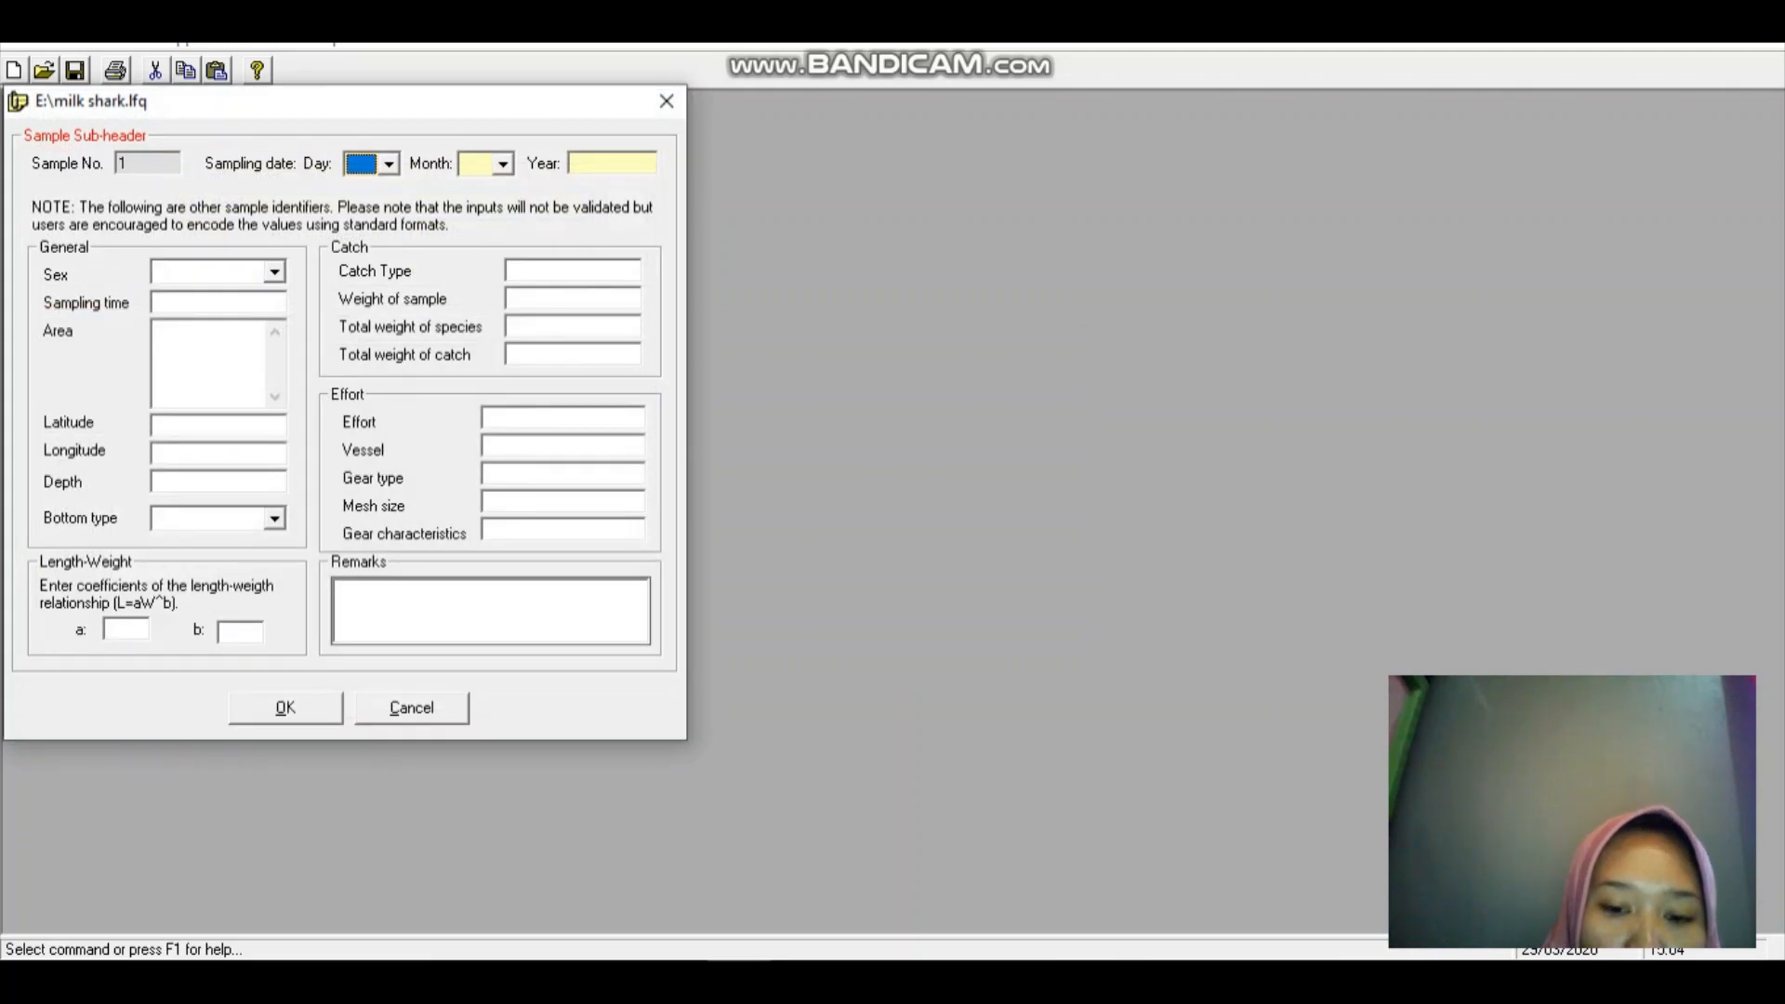
{"action": "left_click", "coordinate": [388, 165]}
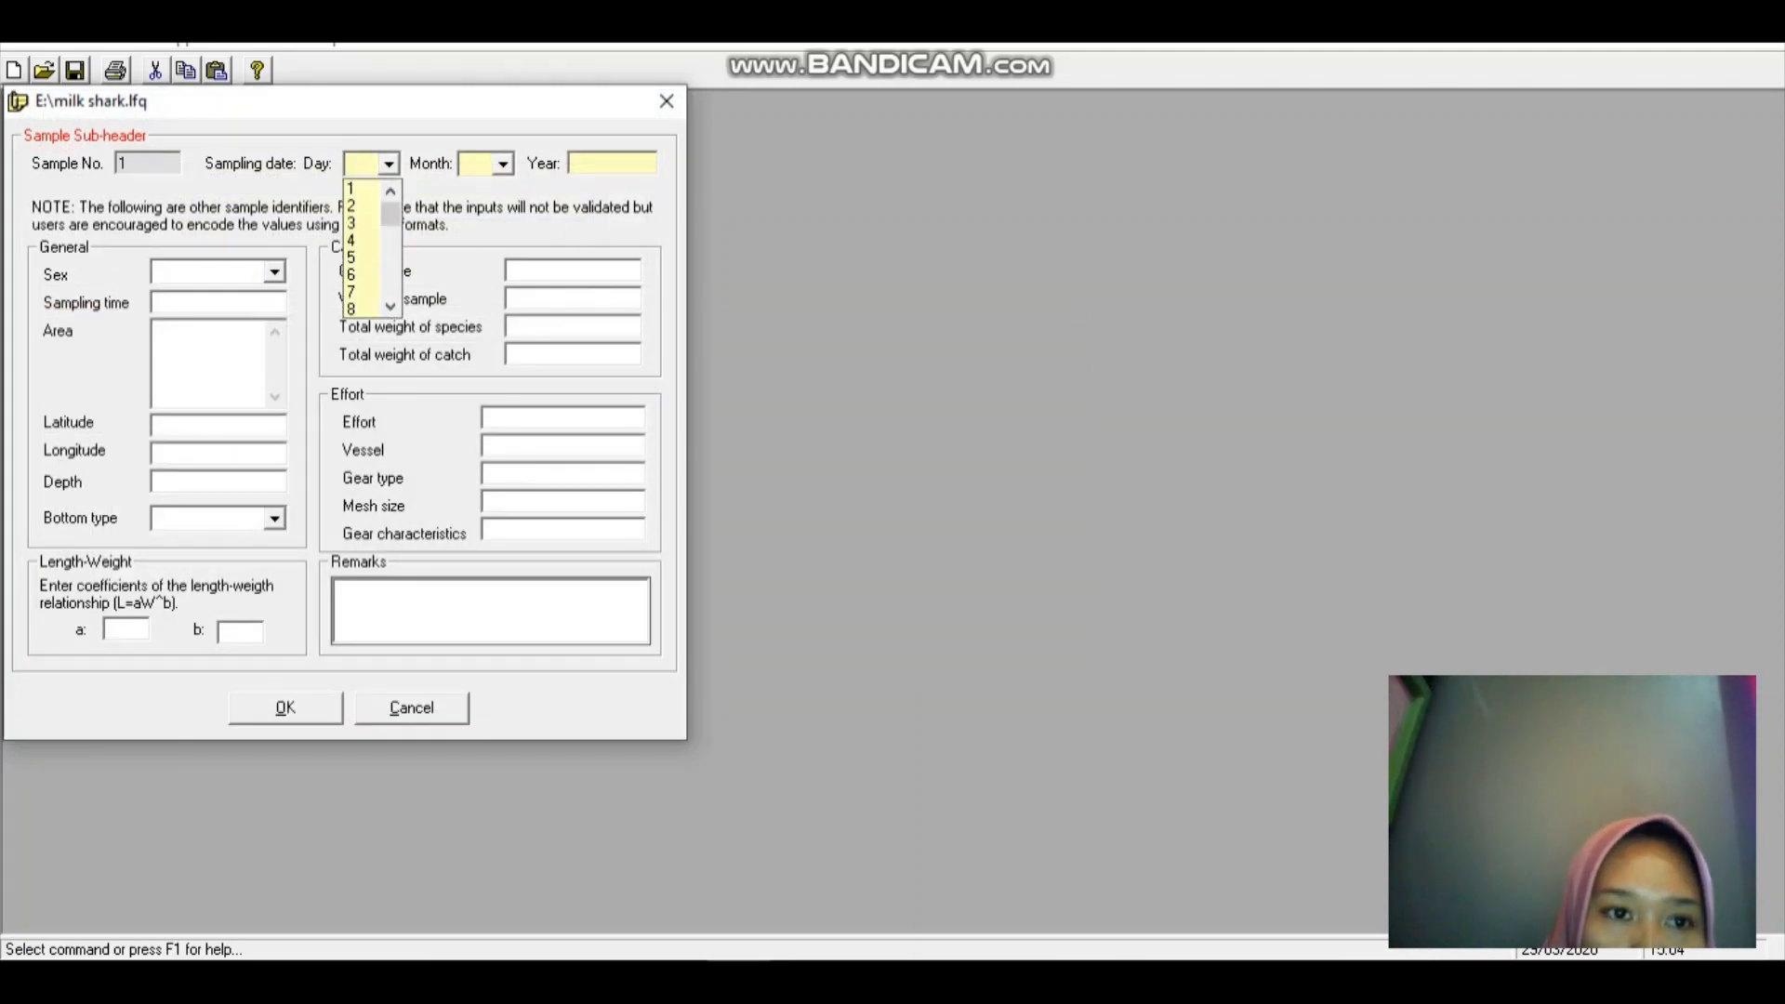
{"action": "left_click", "coordinate": [361, 241]}
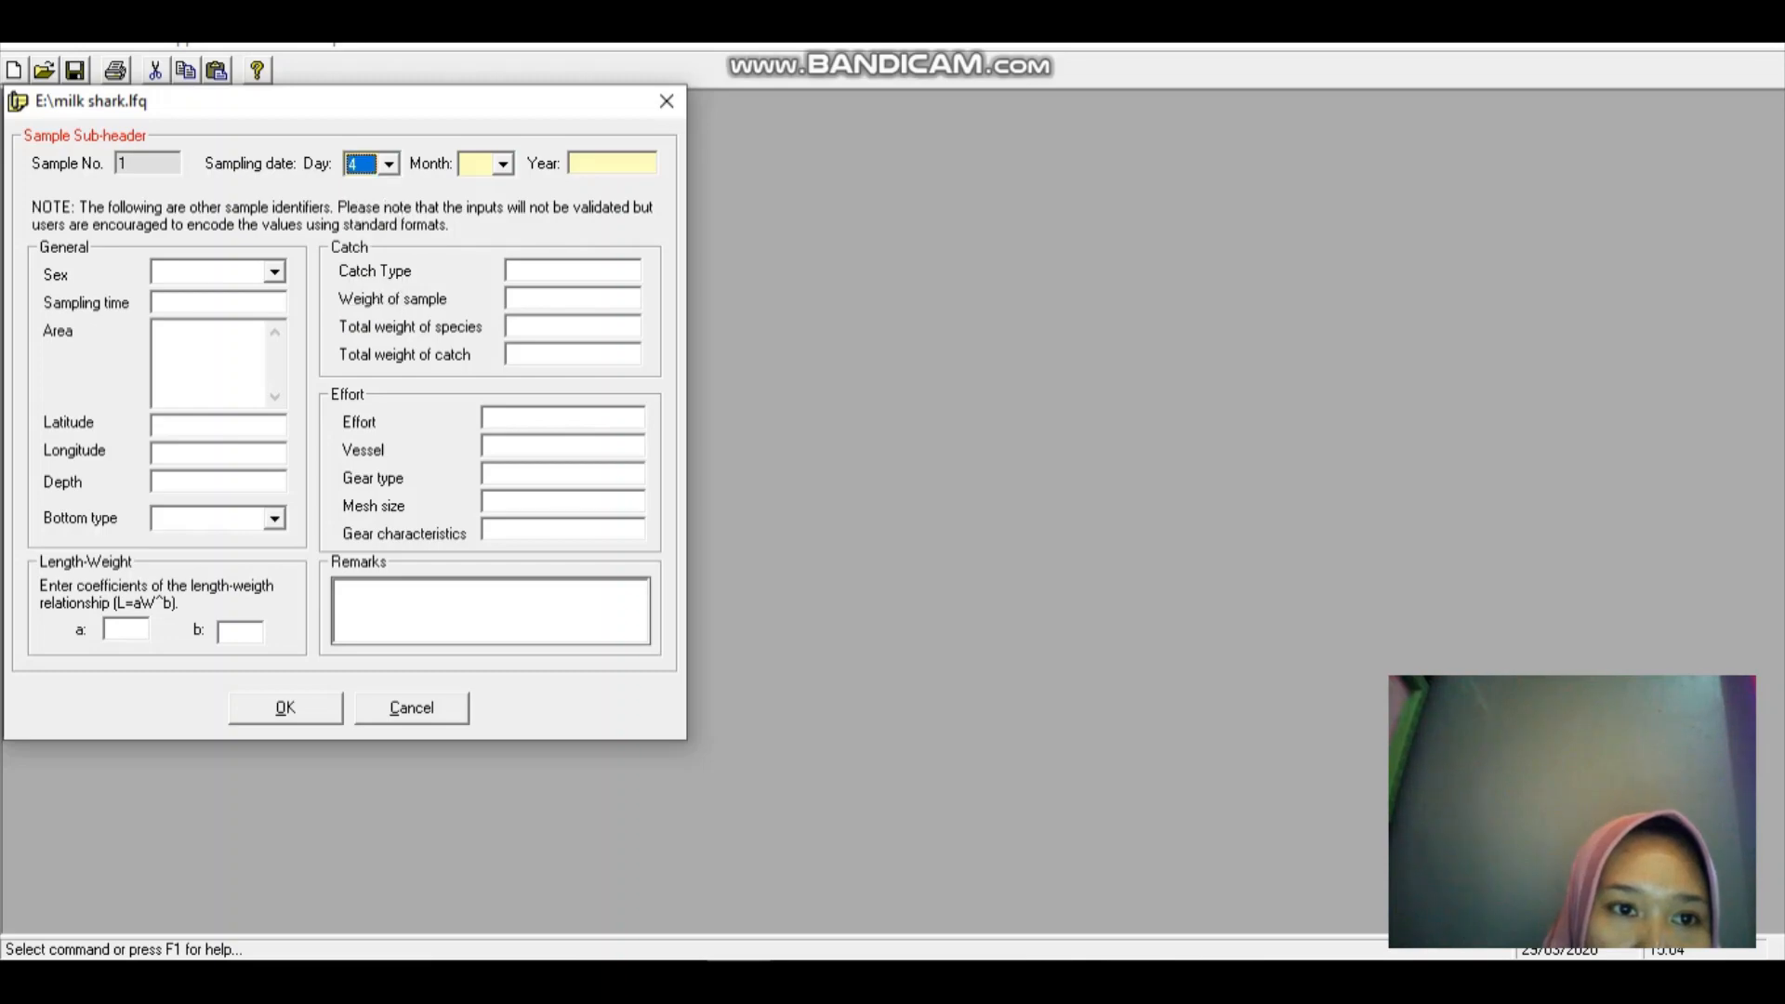
{"action": "left_click", "coordinate": [503, 164]}
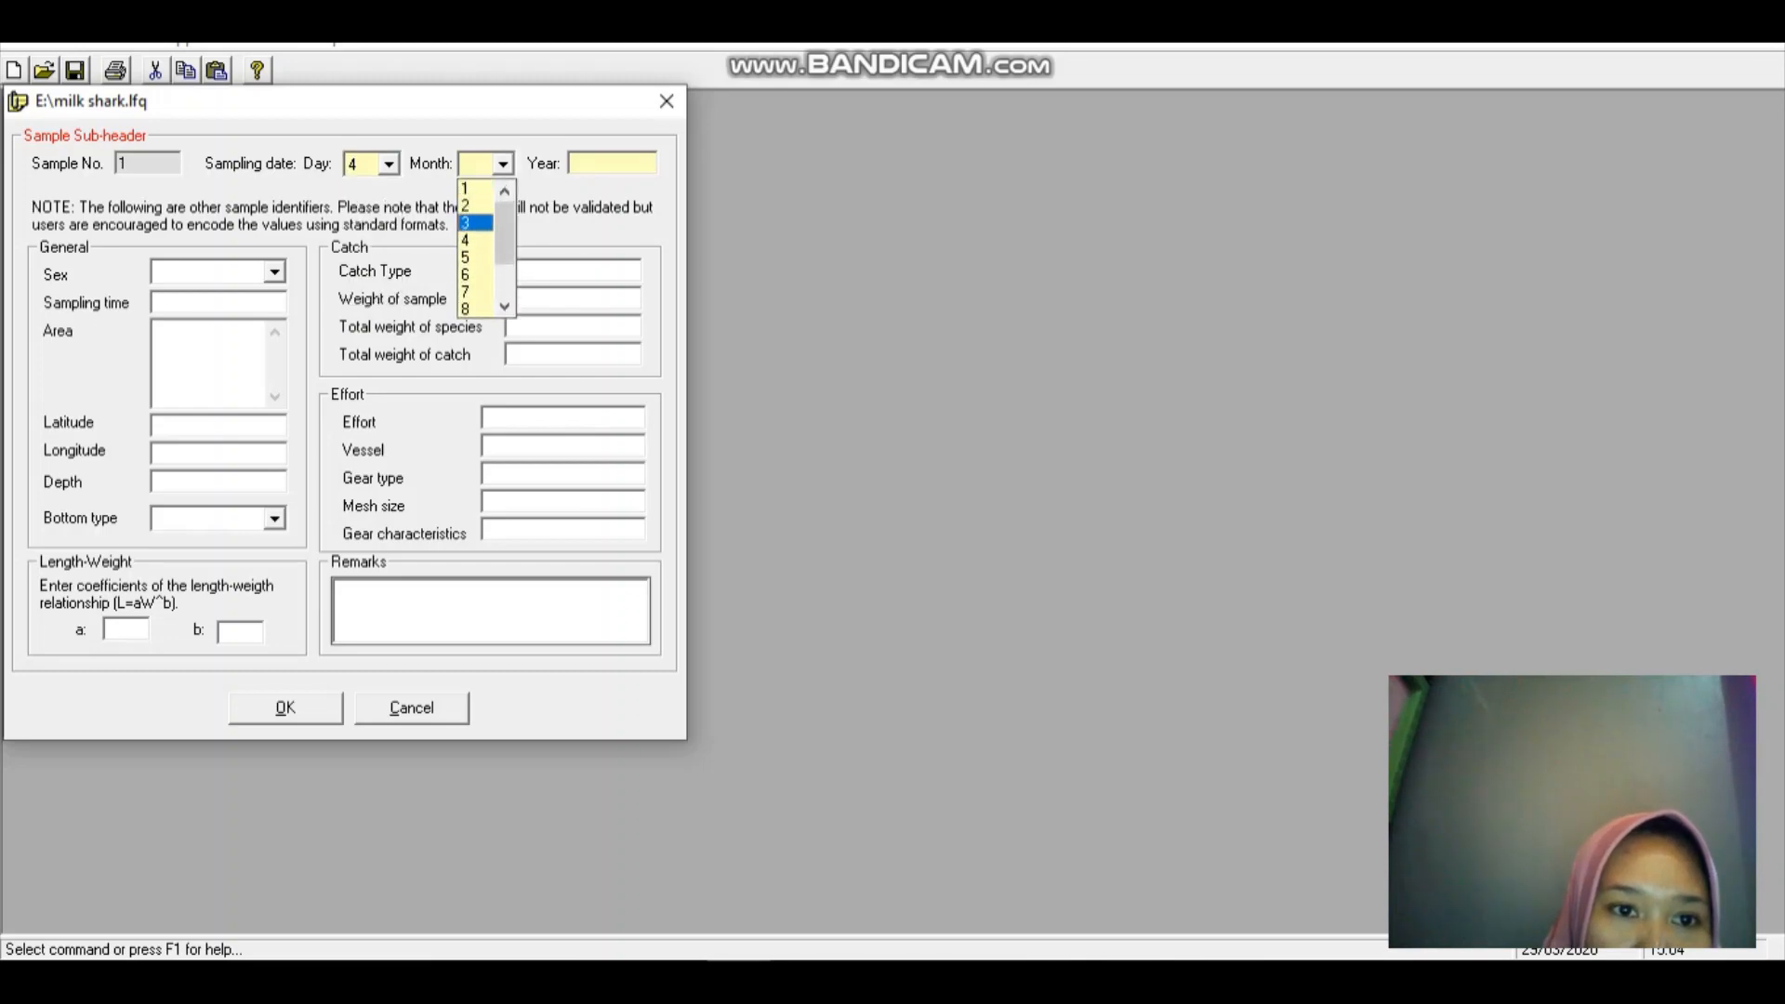
{"action": "left_click", "coordinate": [476, 241]}
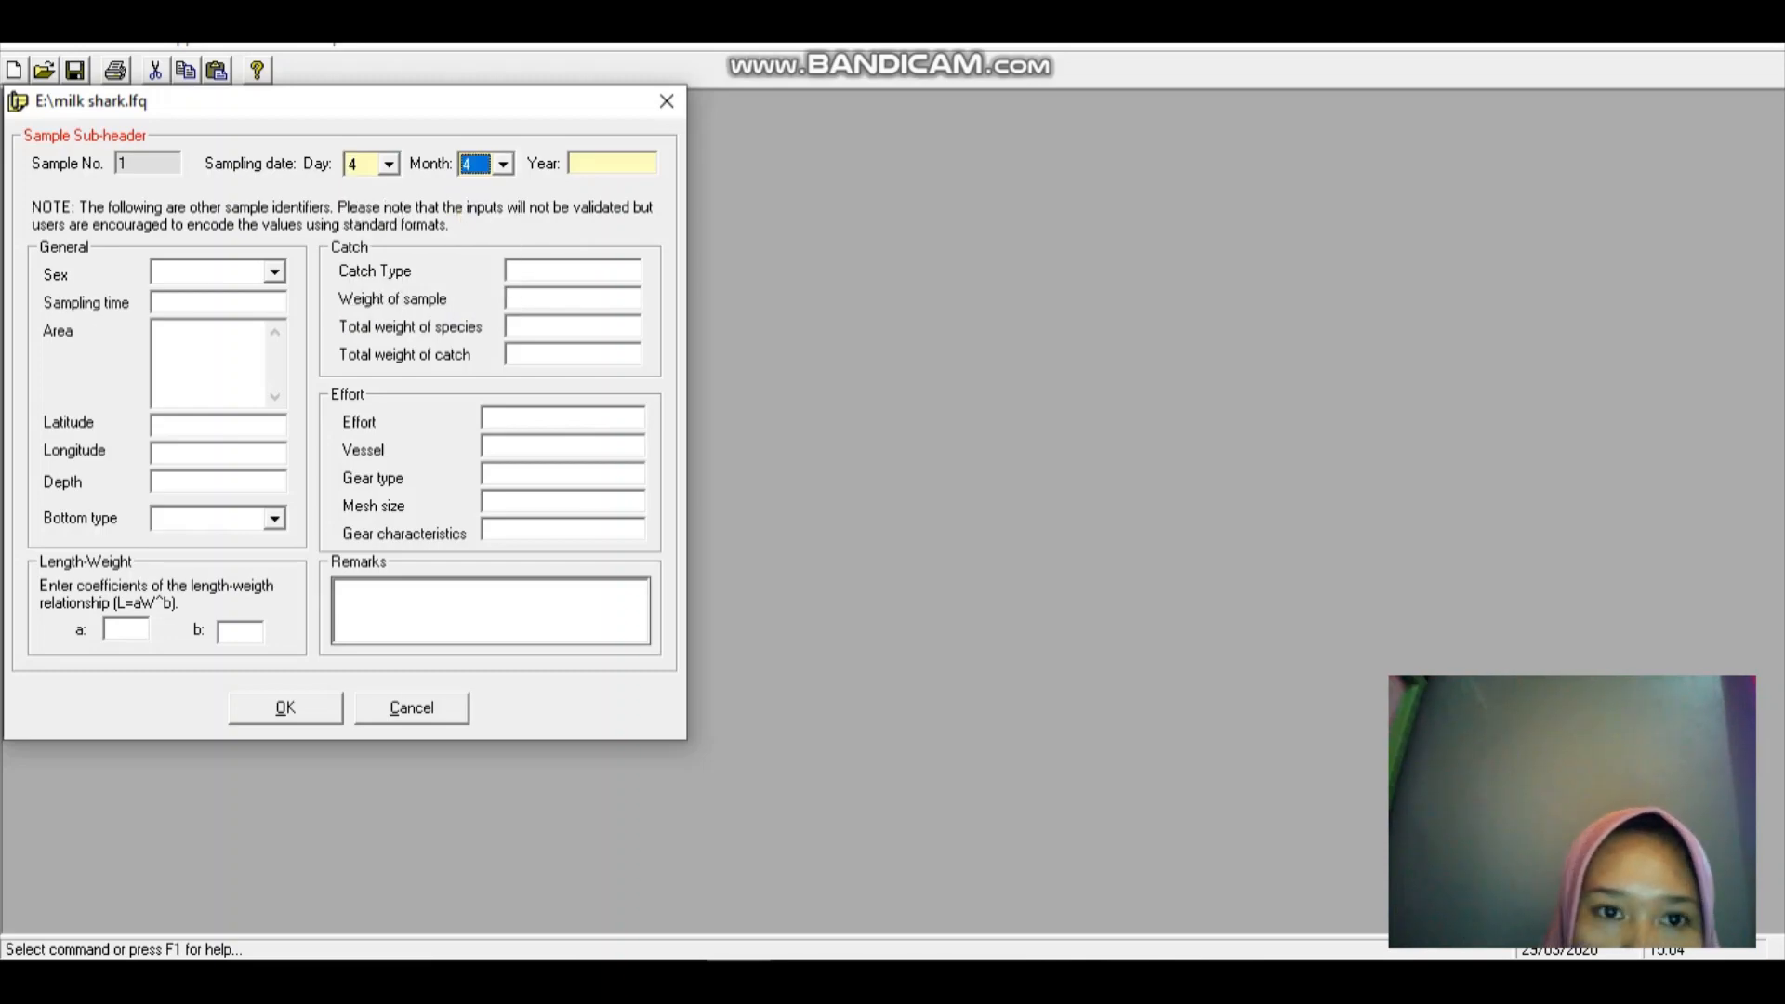
{"action": "left_click", "coordinate": [612, 163]}
{"action": "type", "text": "20"}
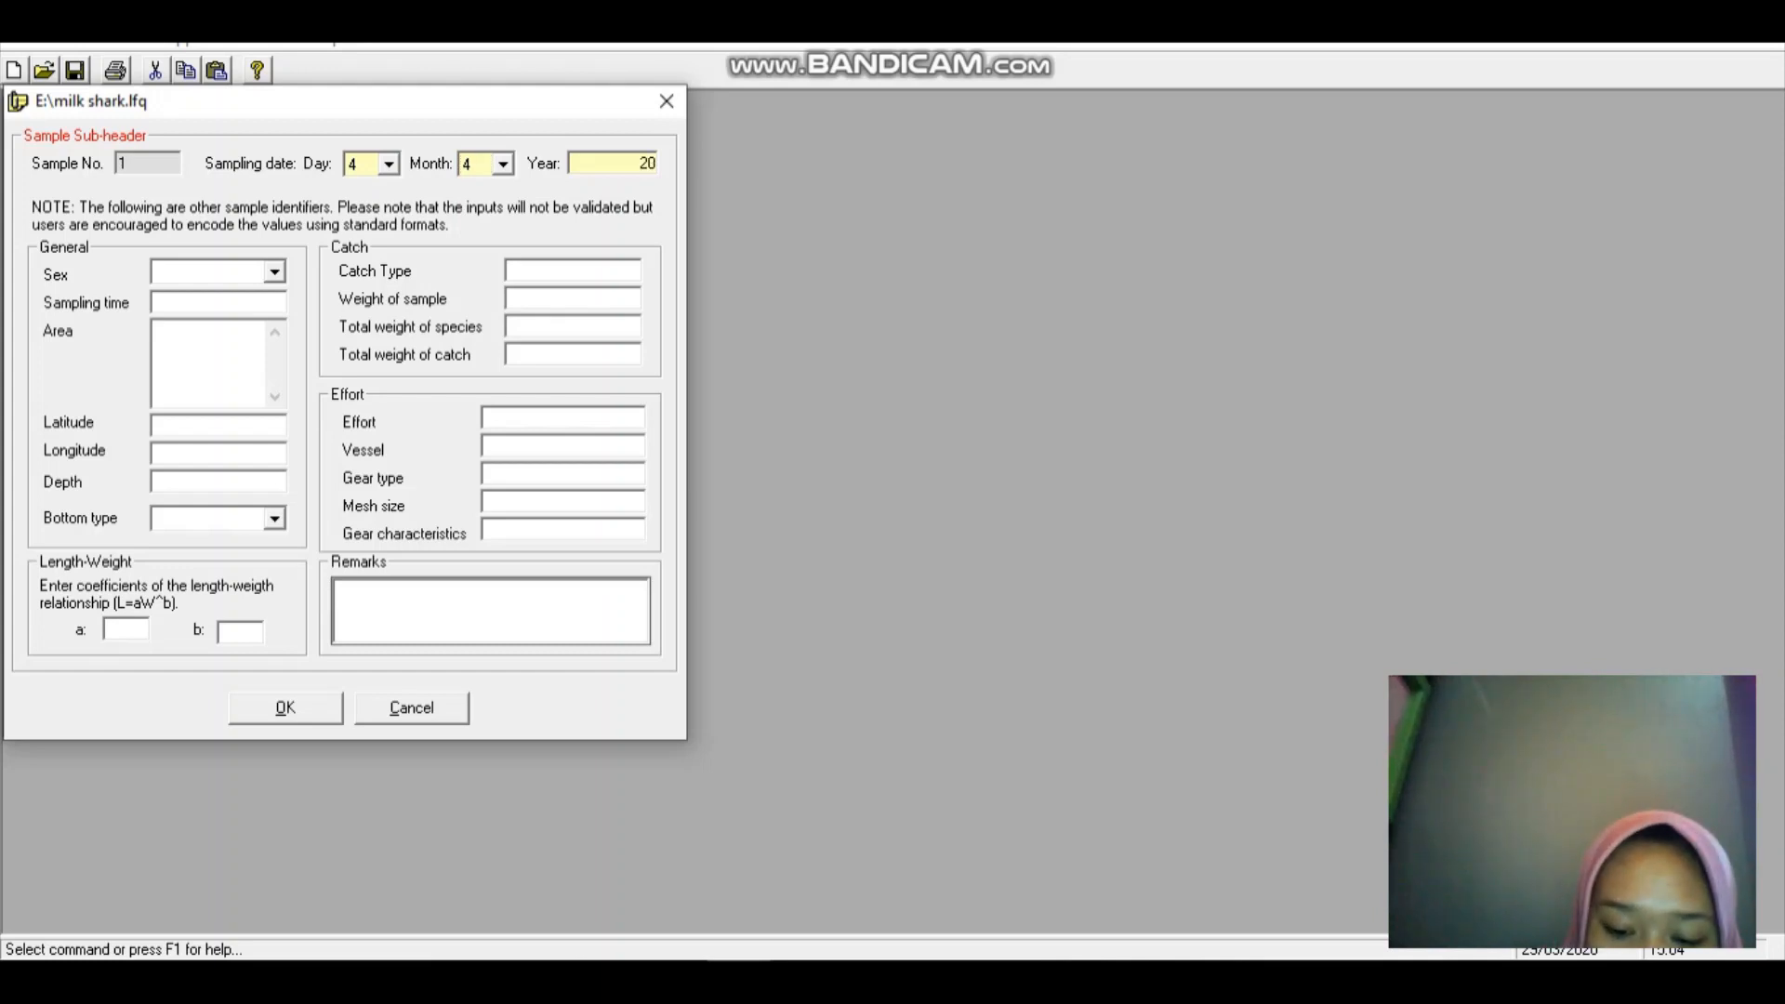
{"action": "type", "text": "16"}
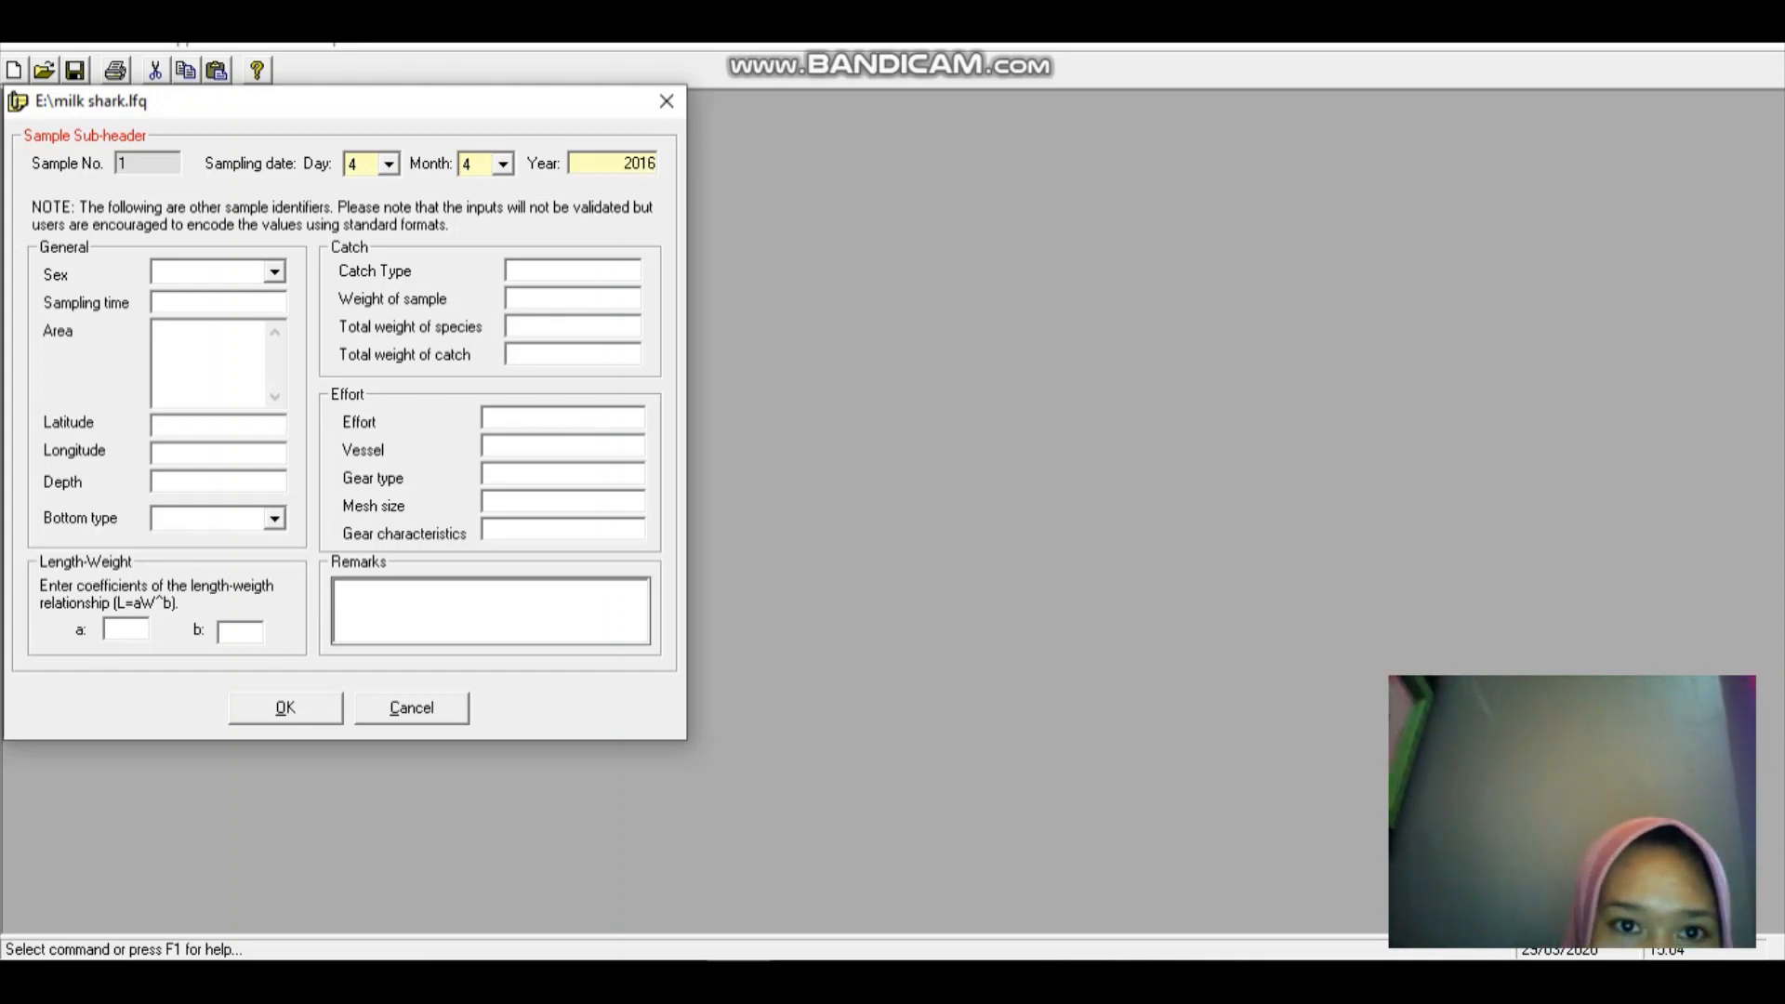
{"action": "key", "text": "Return"}
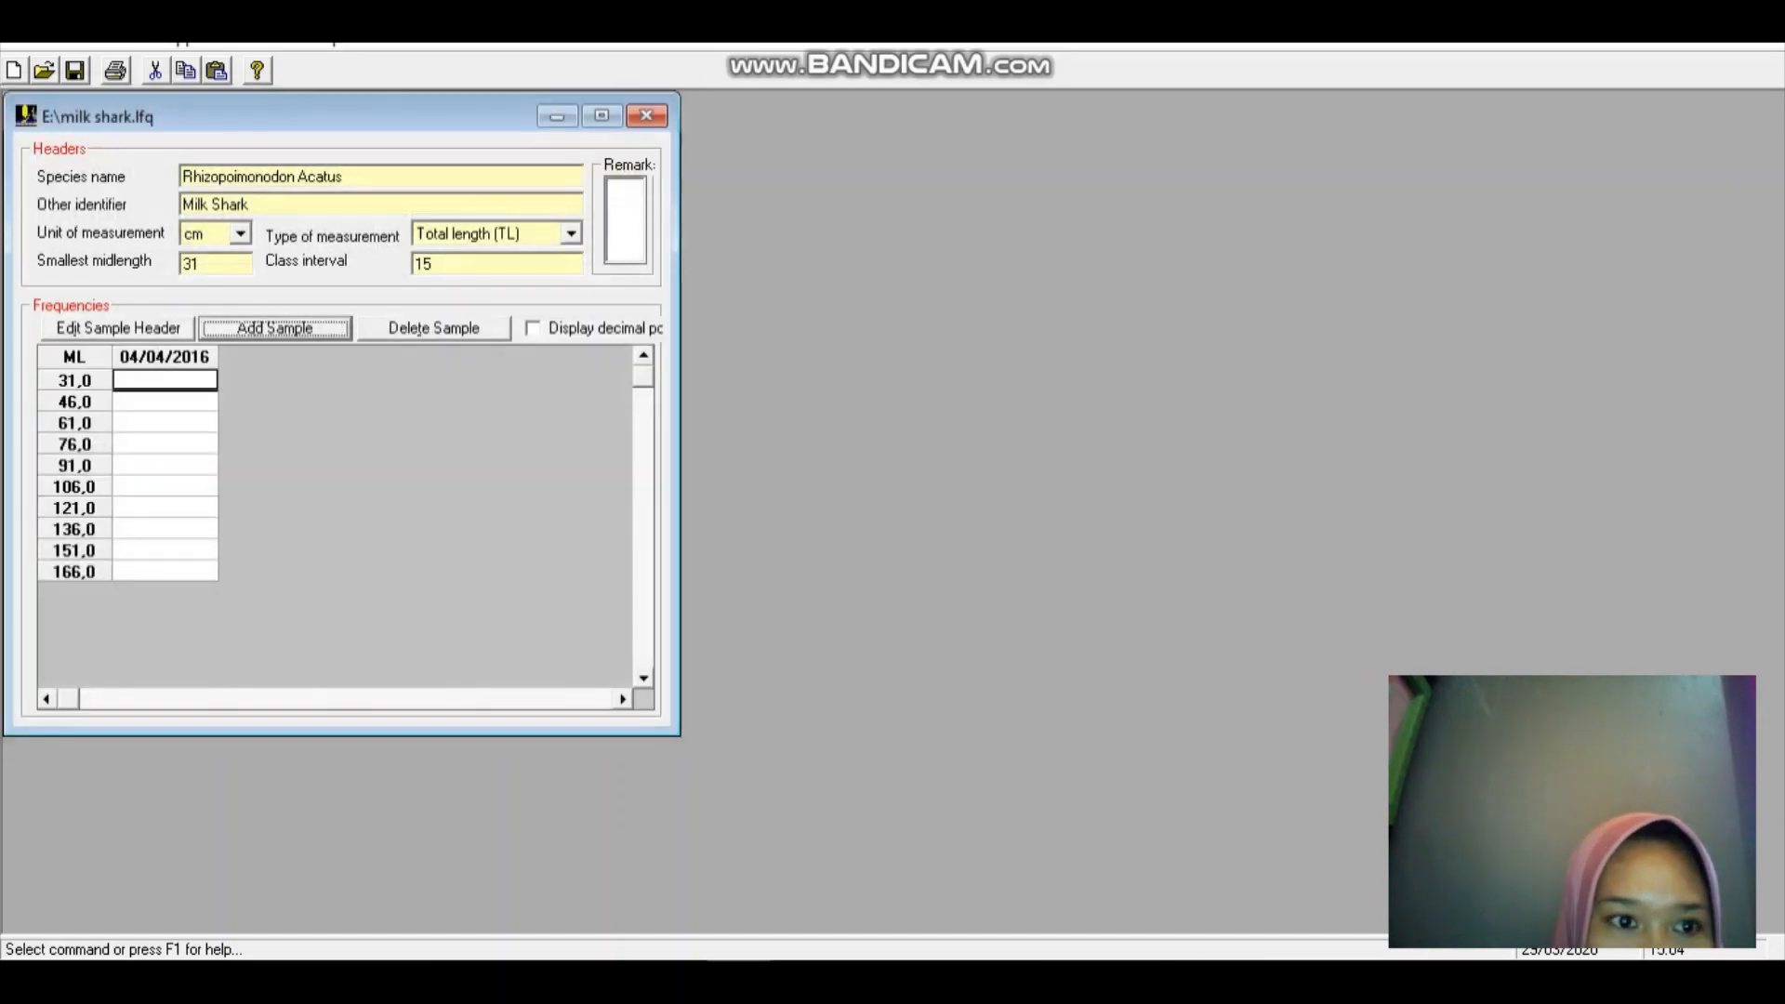
{"action": "key", "text": "Return"}
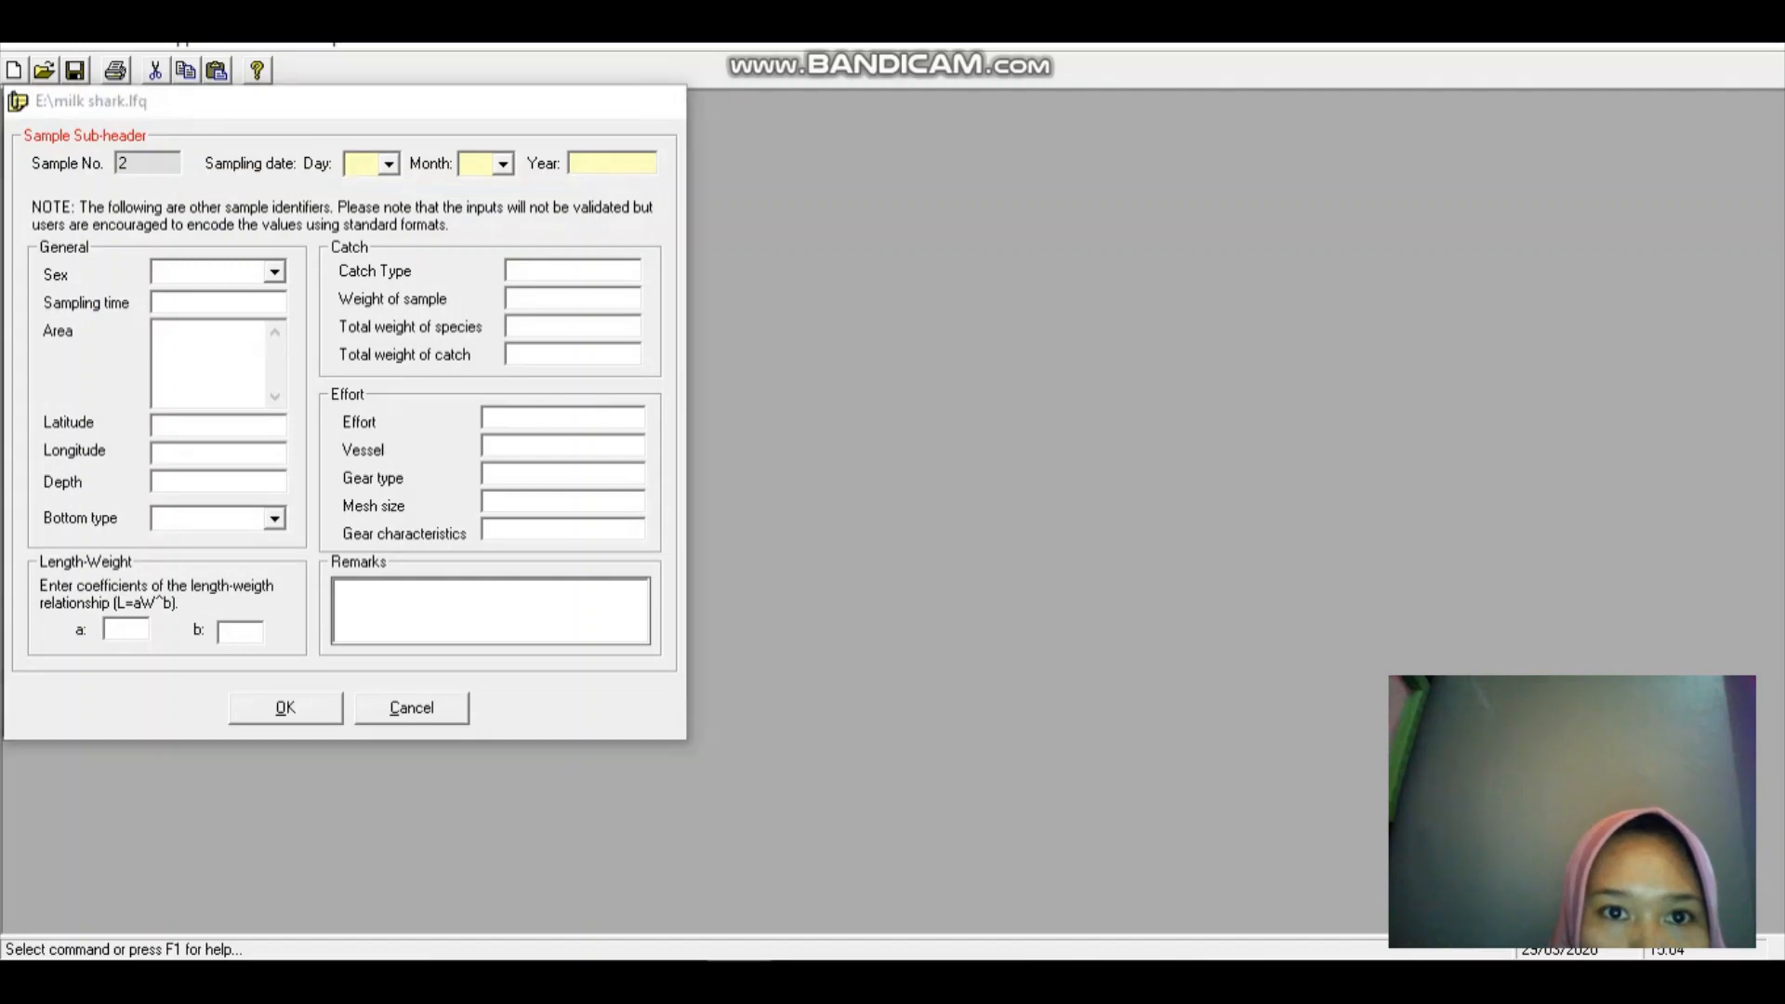
{"action": "key", "text": "Escape"}
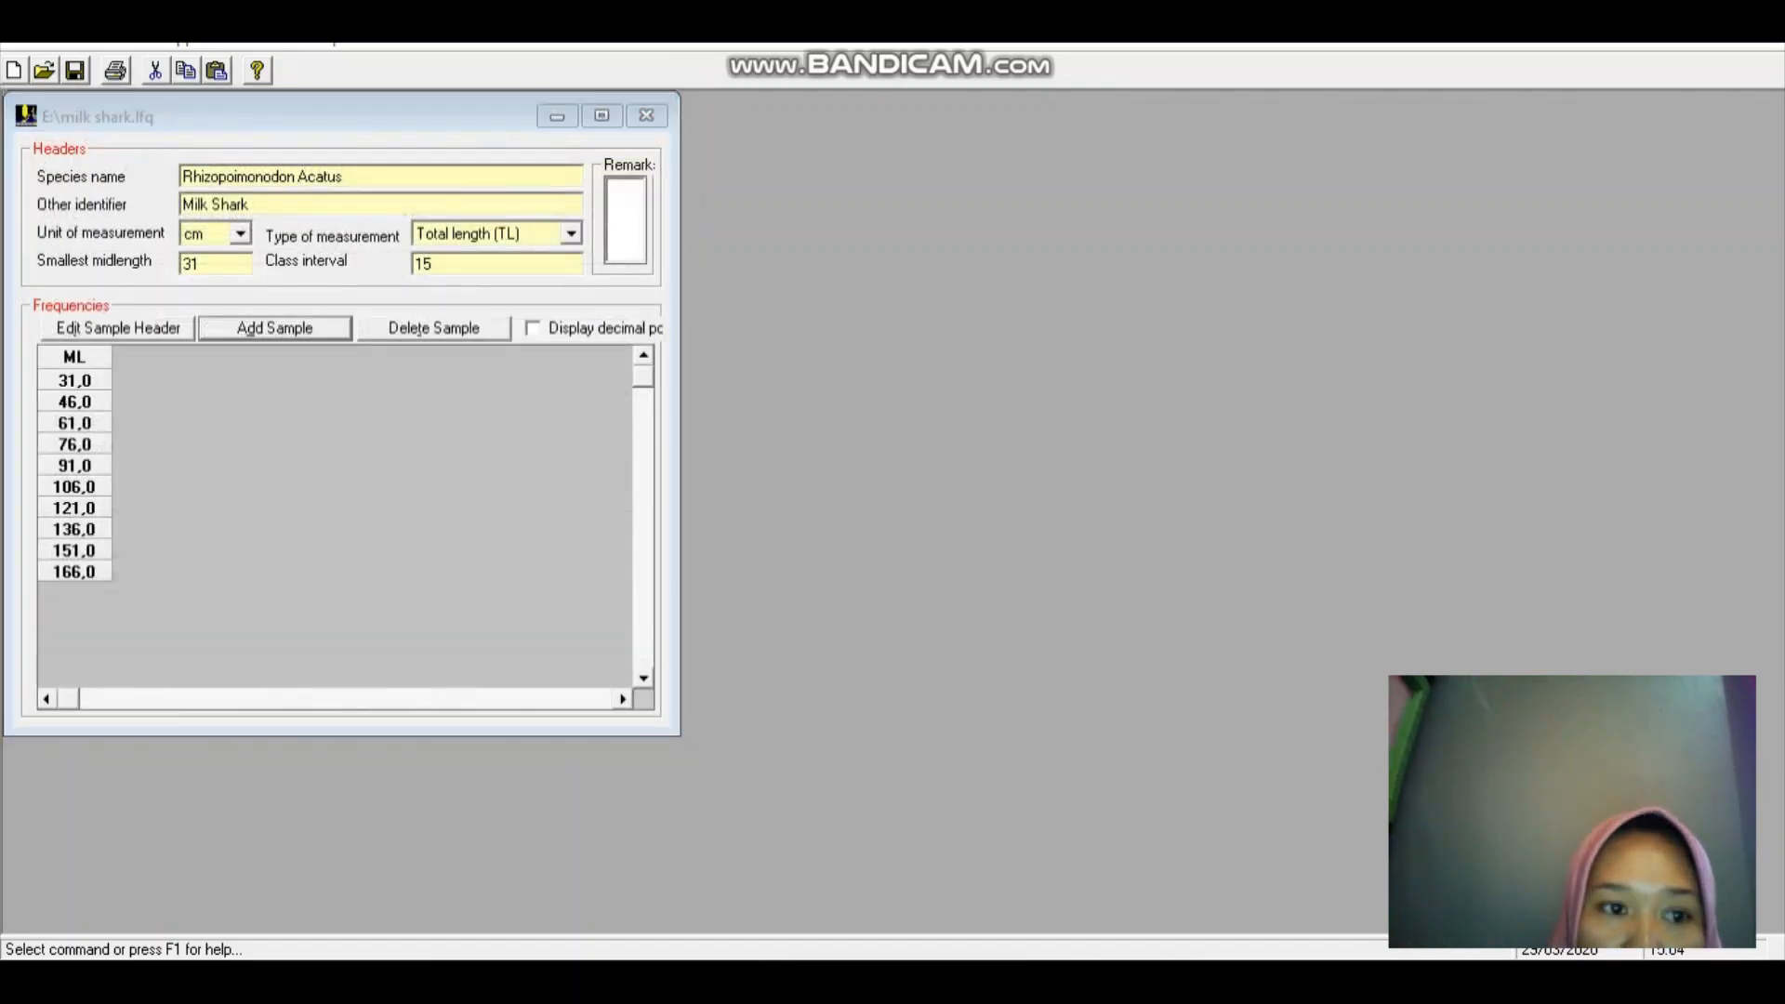
{"action": "key", "text": "Return"}
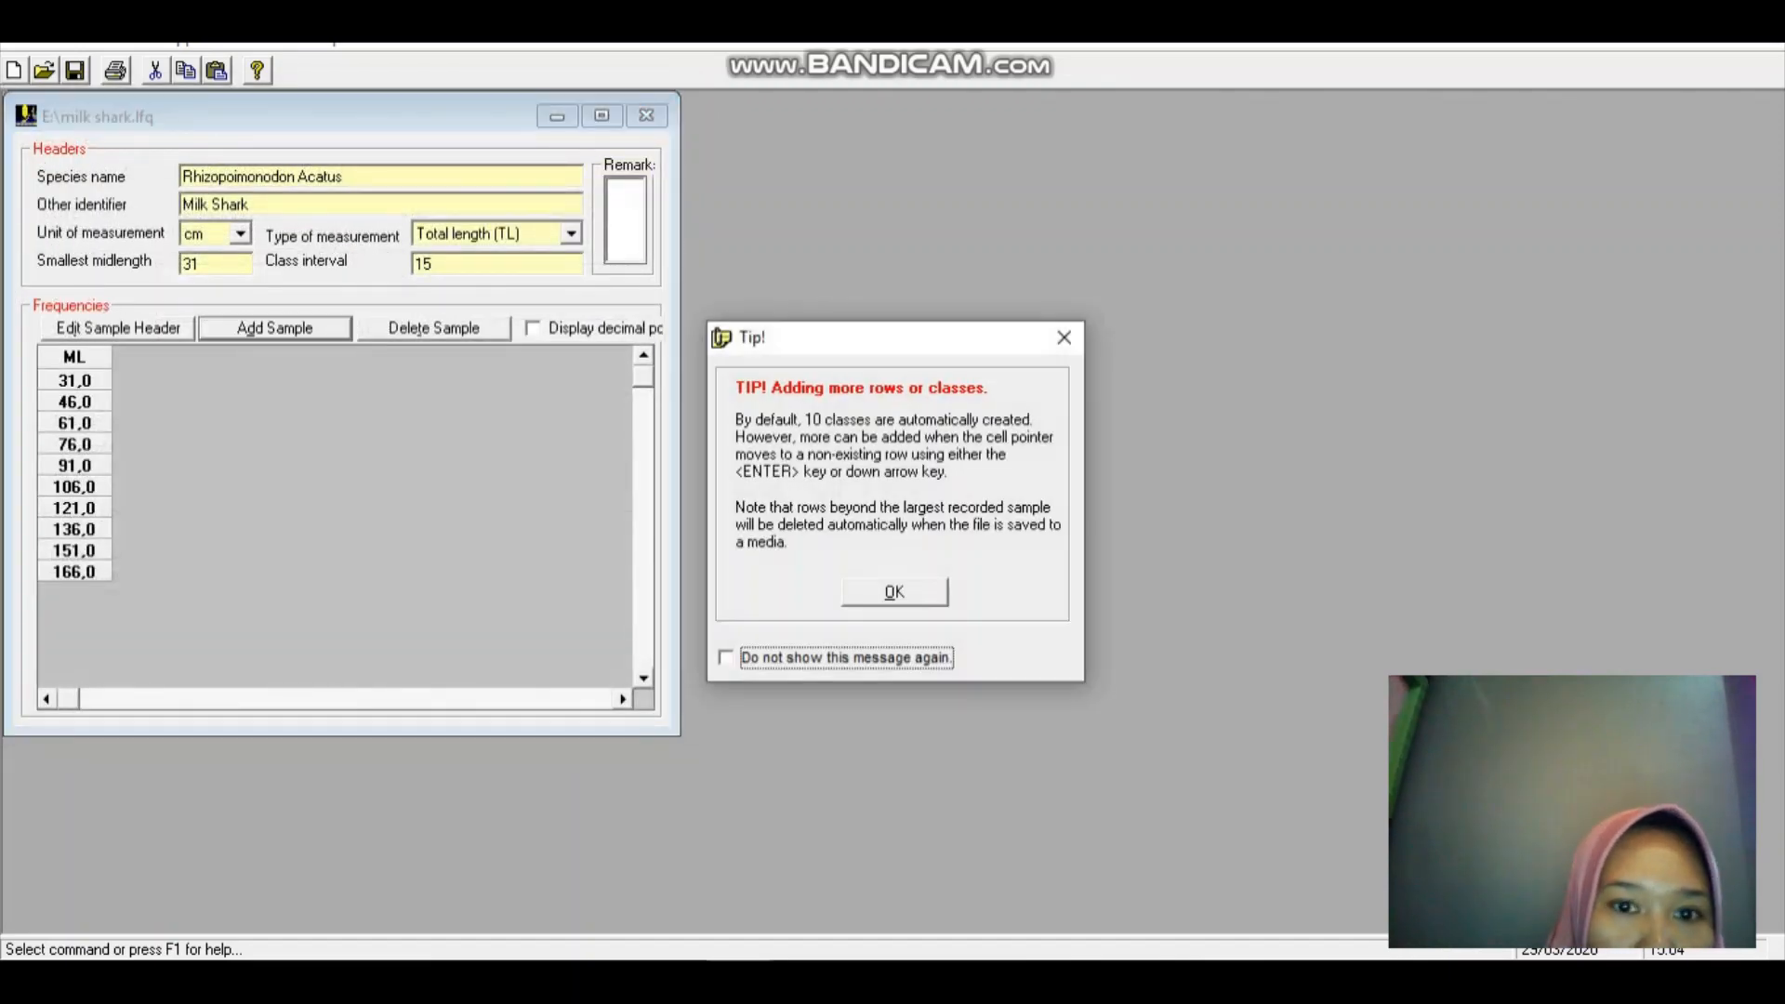
{"action": "key", "text": "Return"}
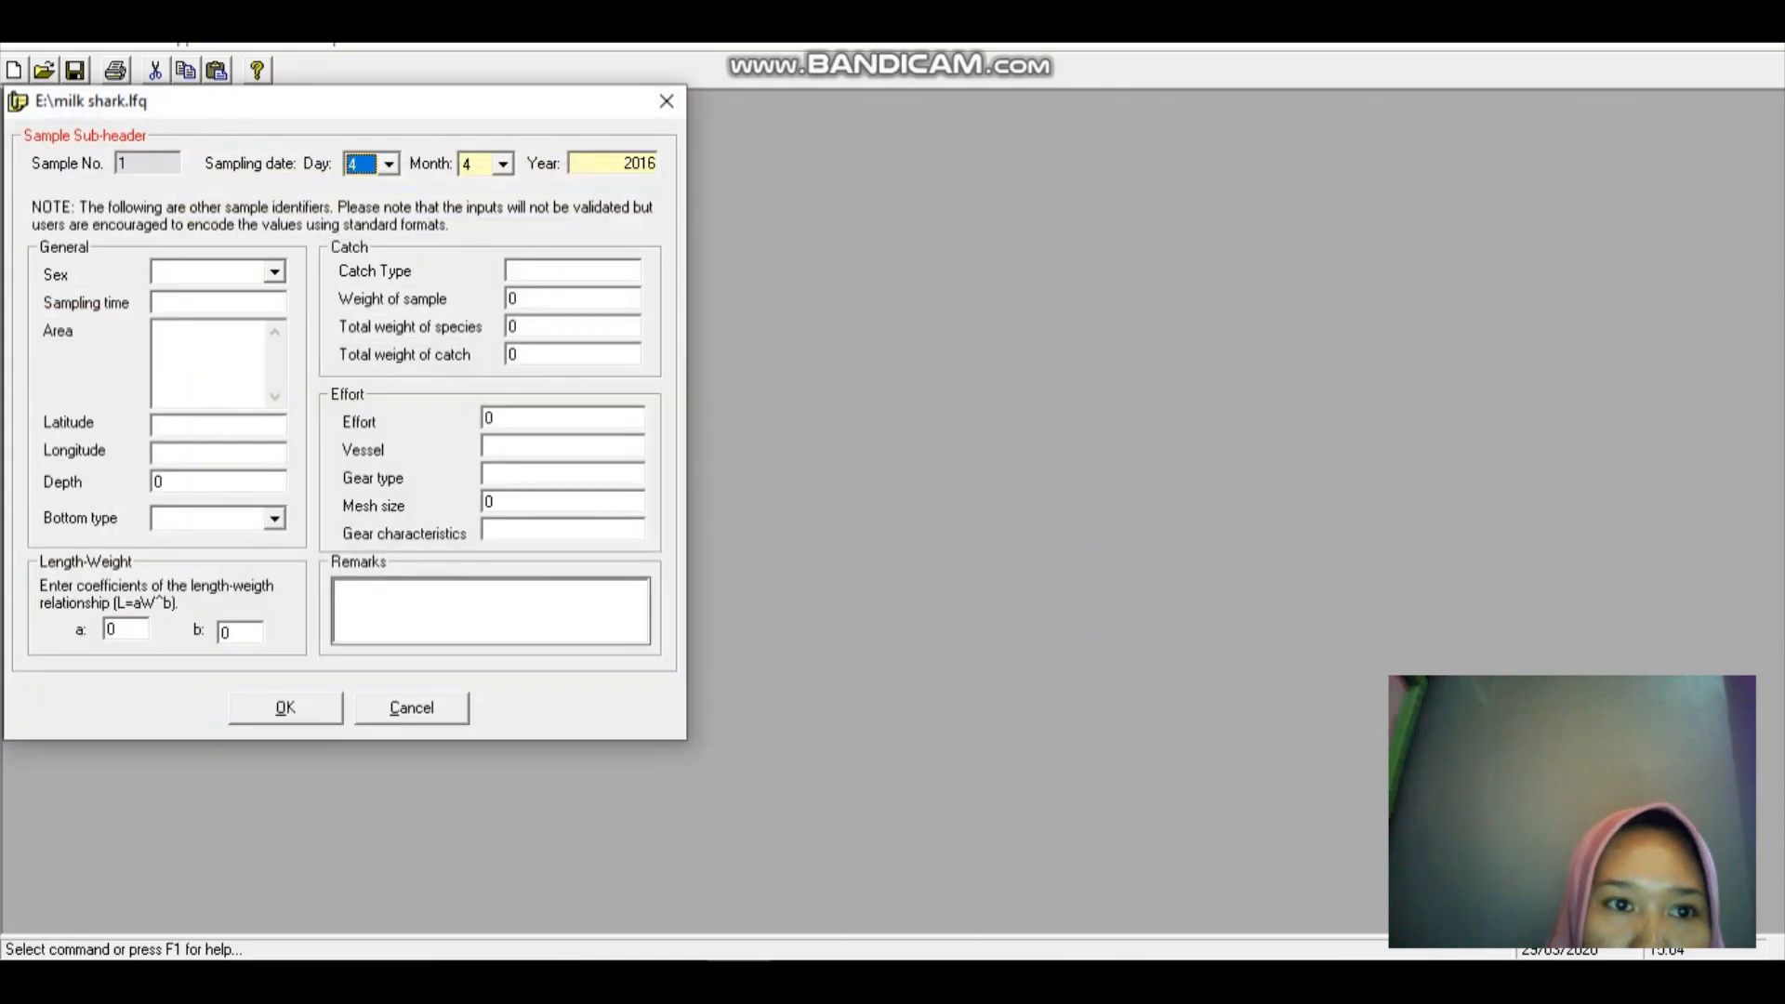
{"action": "key", "text": "Return"}
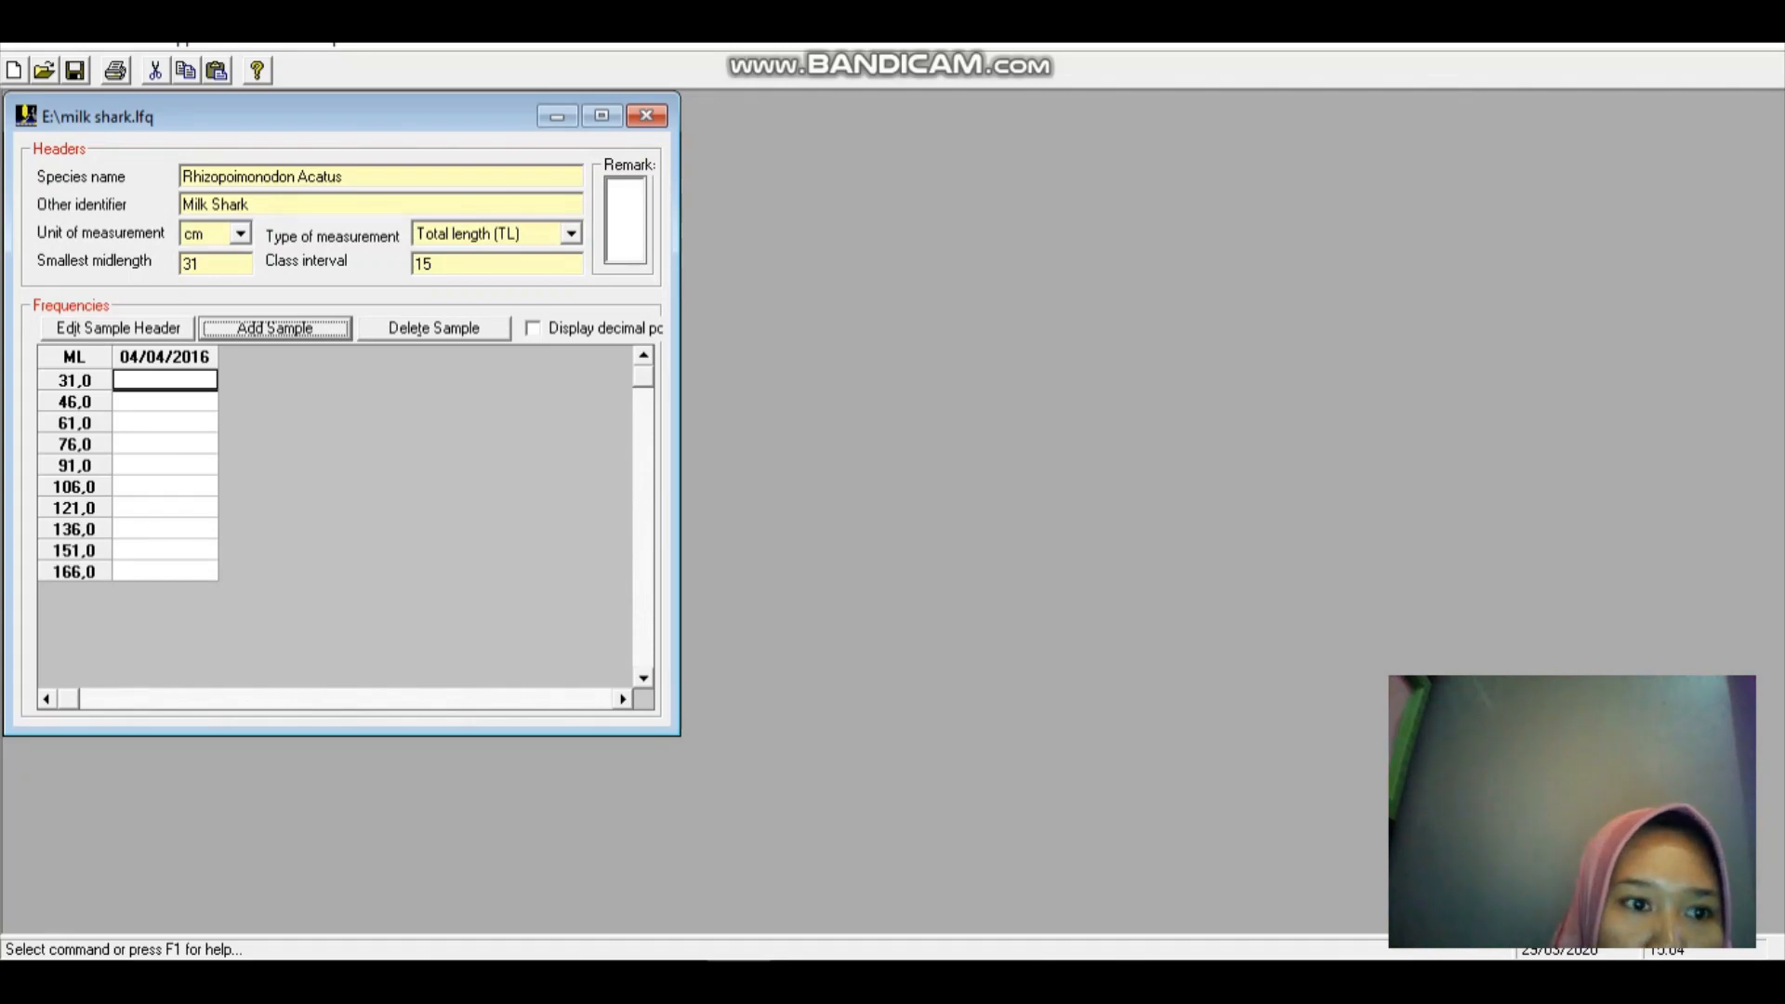
- Add a second sample to the frequencies with the sampling date day 5, month 5, year 2016
{"action": "key", "text": "Return"}
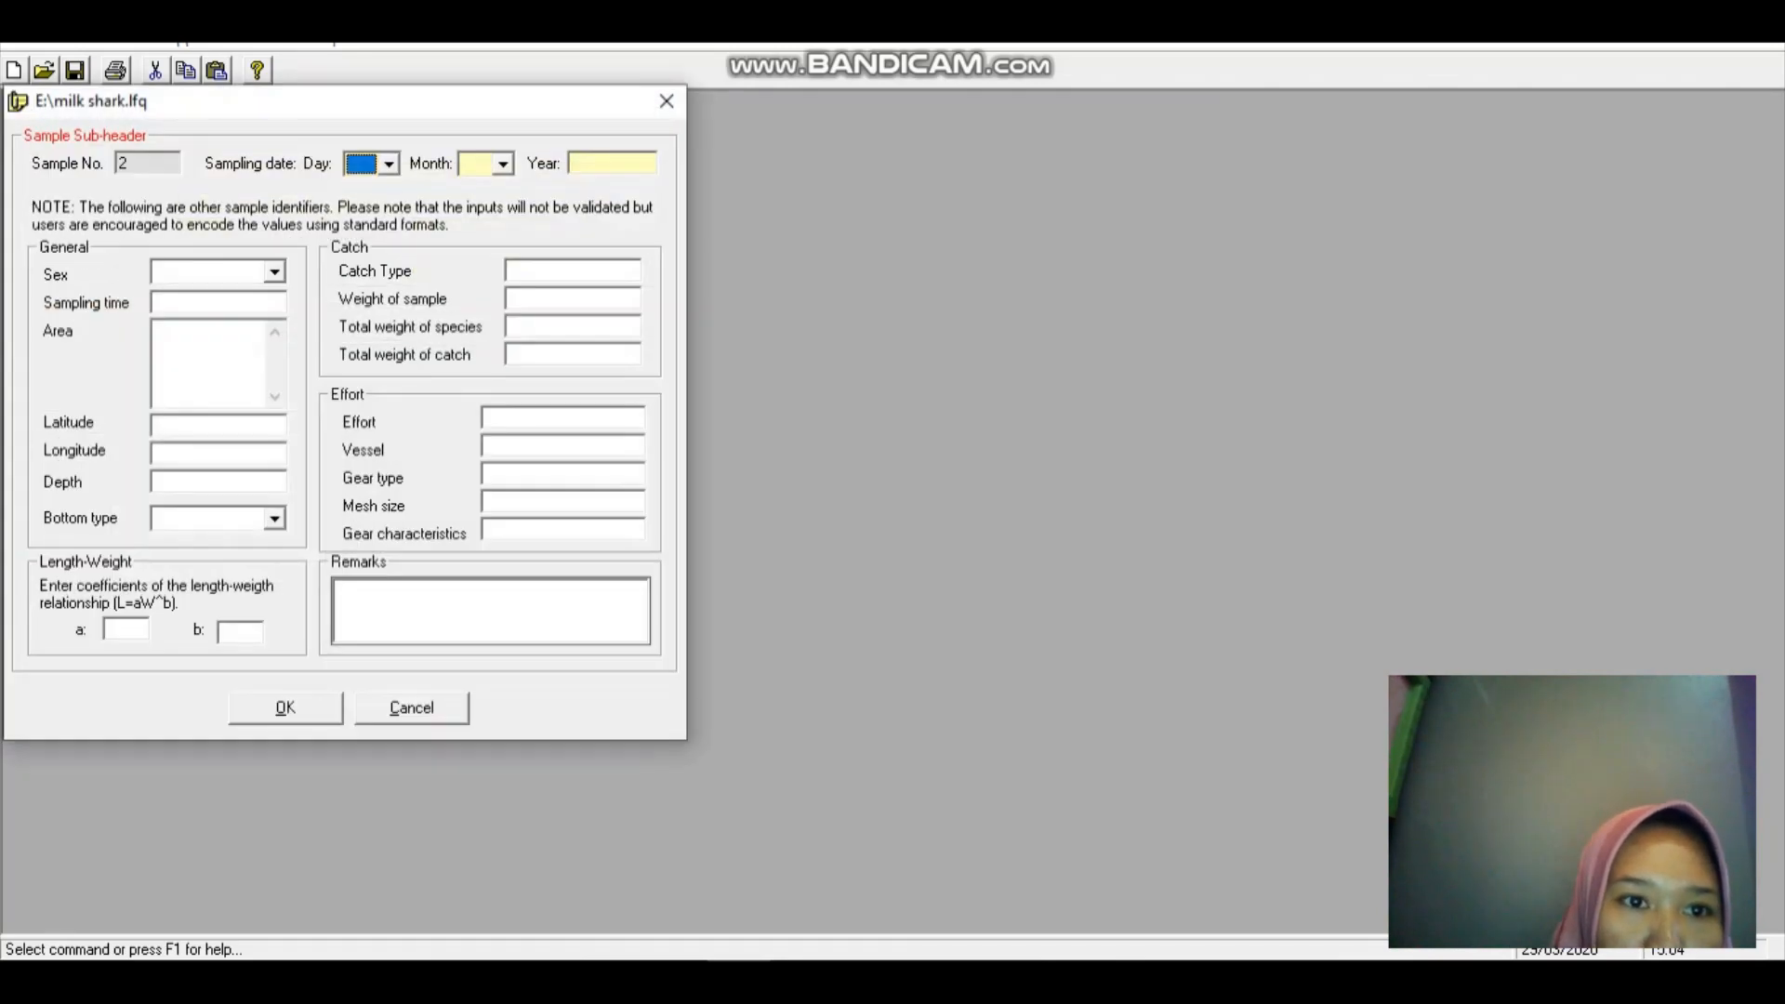
{"action": "key", "text": "alt+Down"}
{"action": "key", "text": "Down"}
{"action": "key", "text": "Down"}
{"action": "key", "text": "Down"}
{"action": "key", "text": "Down"}
{"action": "key", "text": "Down"}
{"action": "key", "text": "Return"}
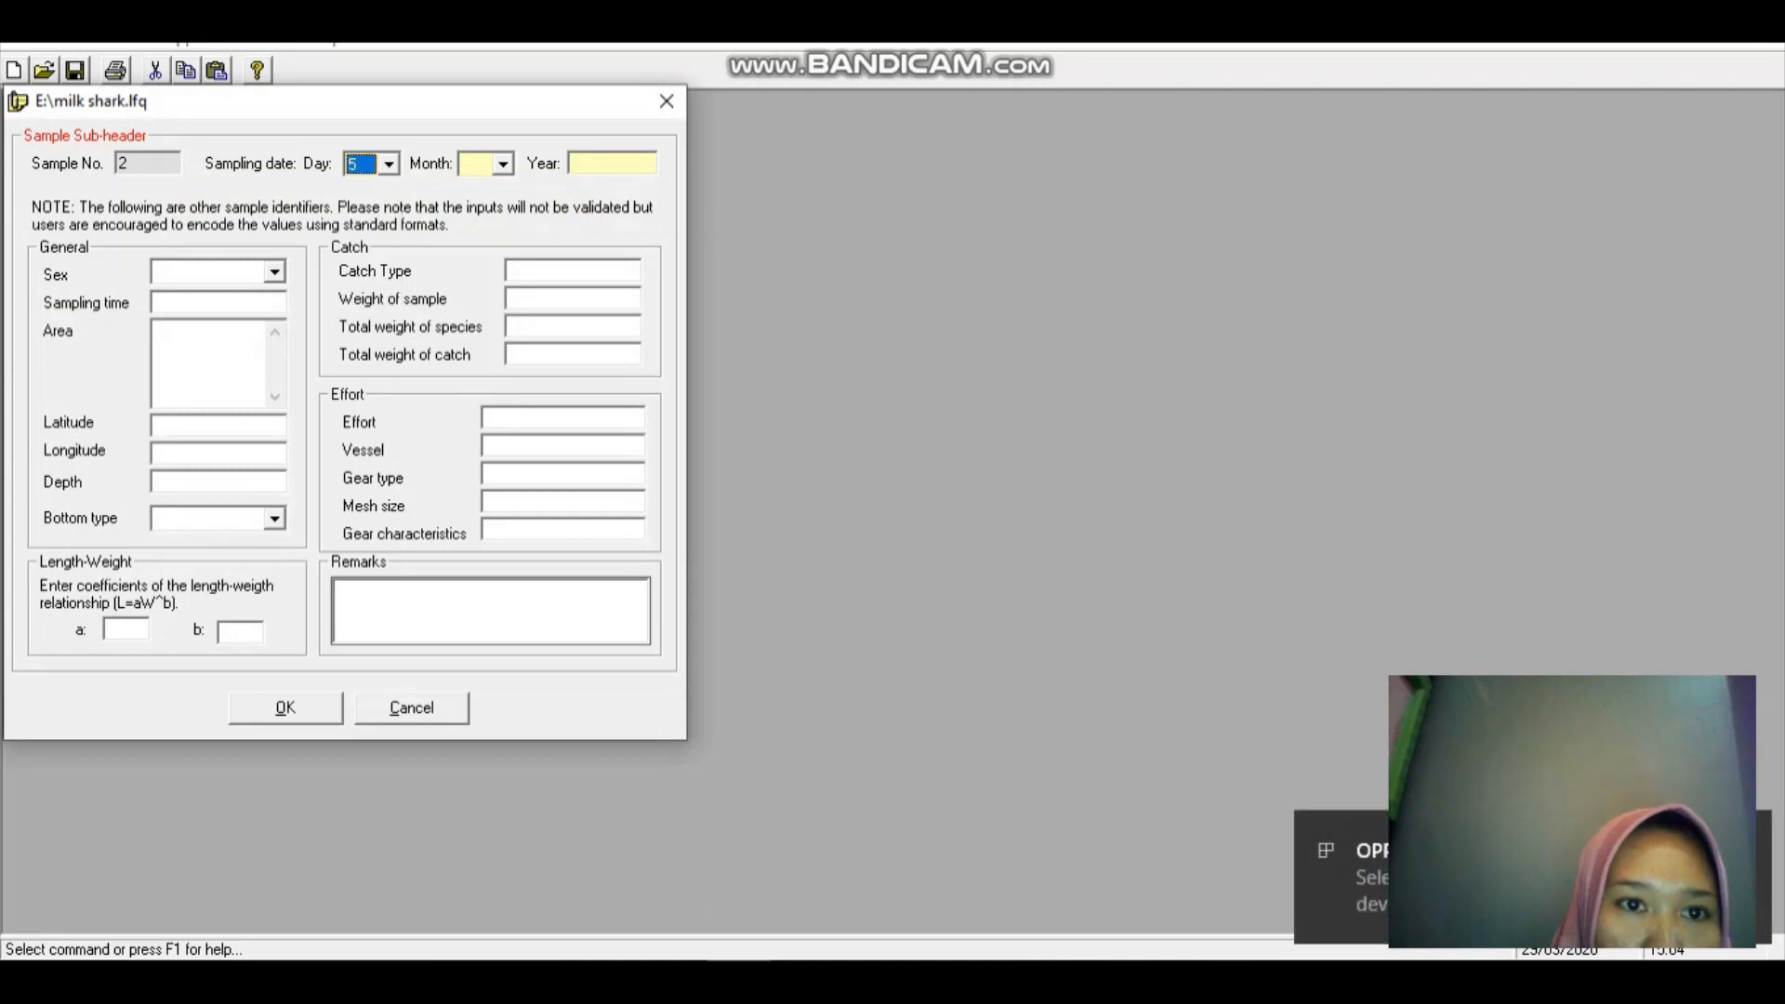
{"action": "left_click", "coordinate": [503, 164]}
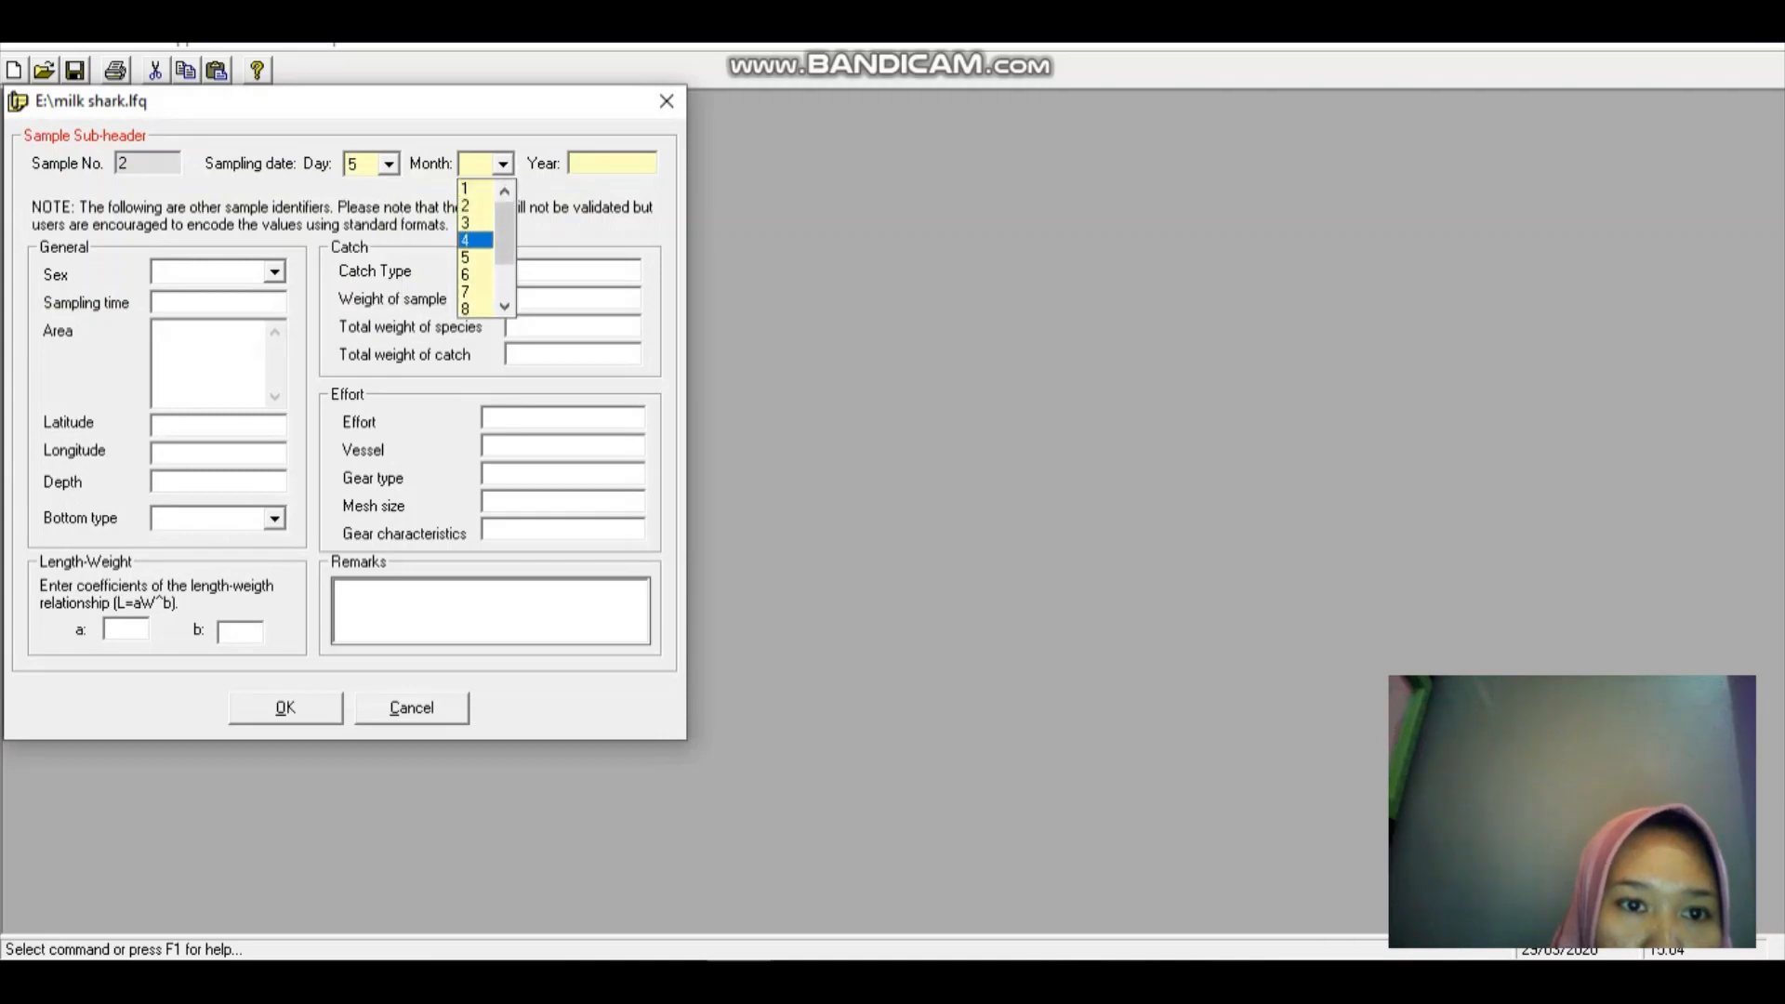
{"action": "left_click", "coordinate": [475, 257]}
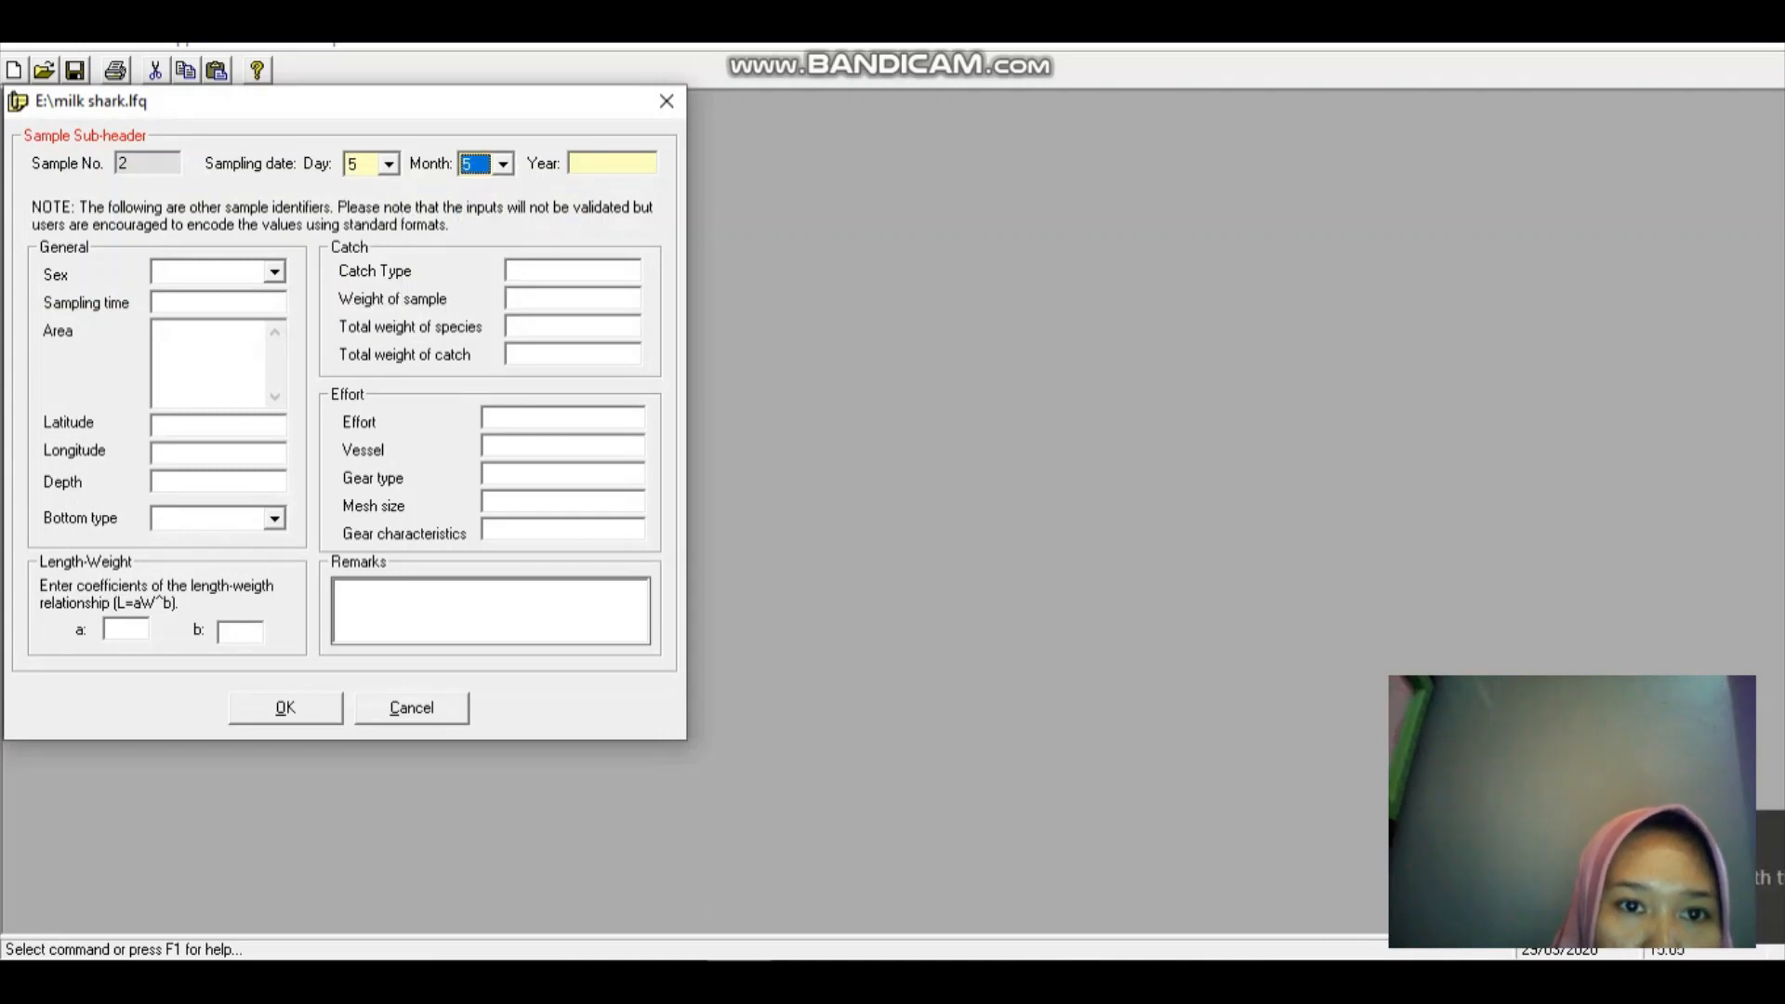
{"action": "left_click", "coordinate": [612, 164]}
{"action": "type", "text": "2018"}
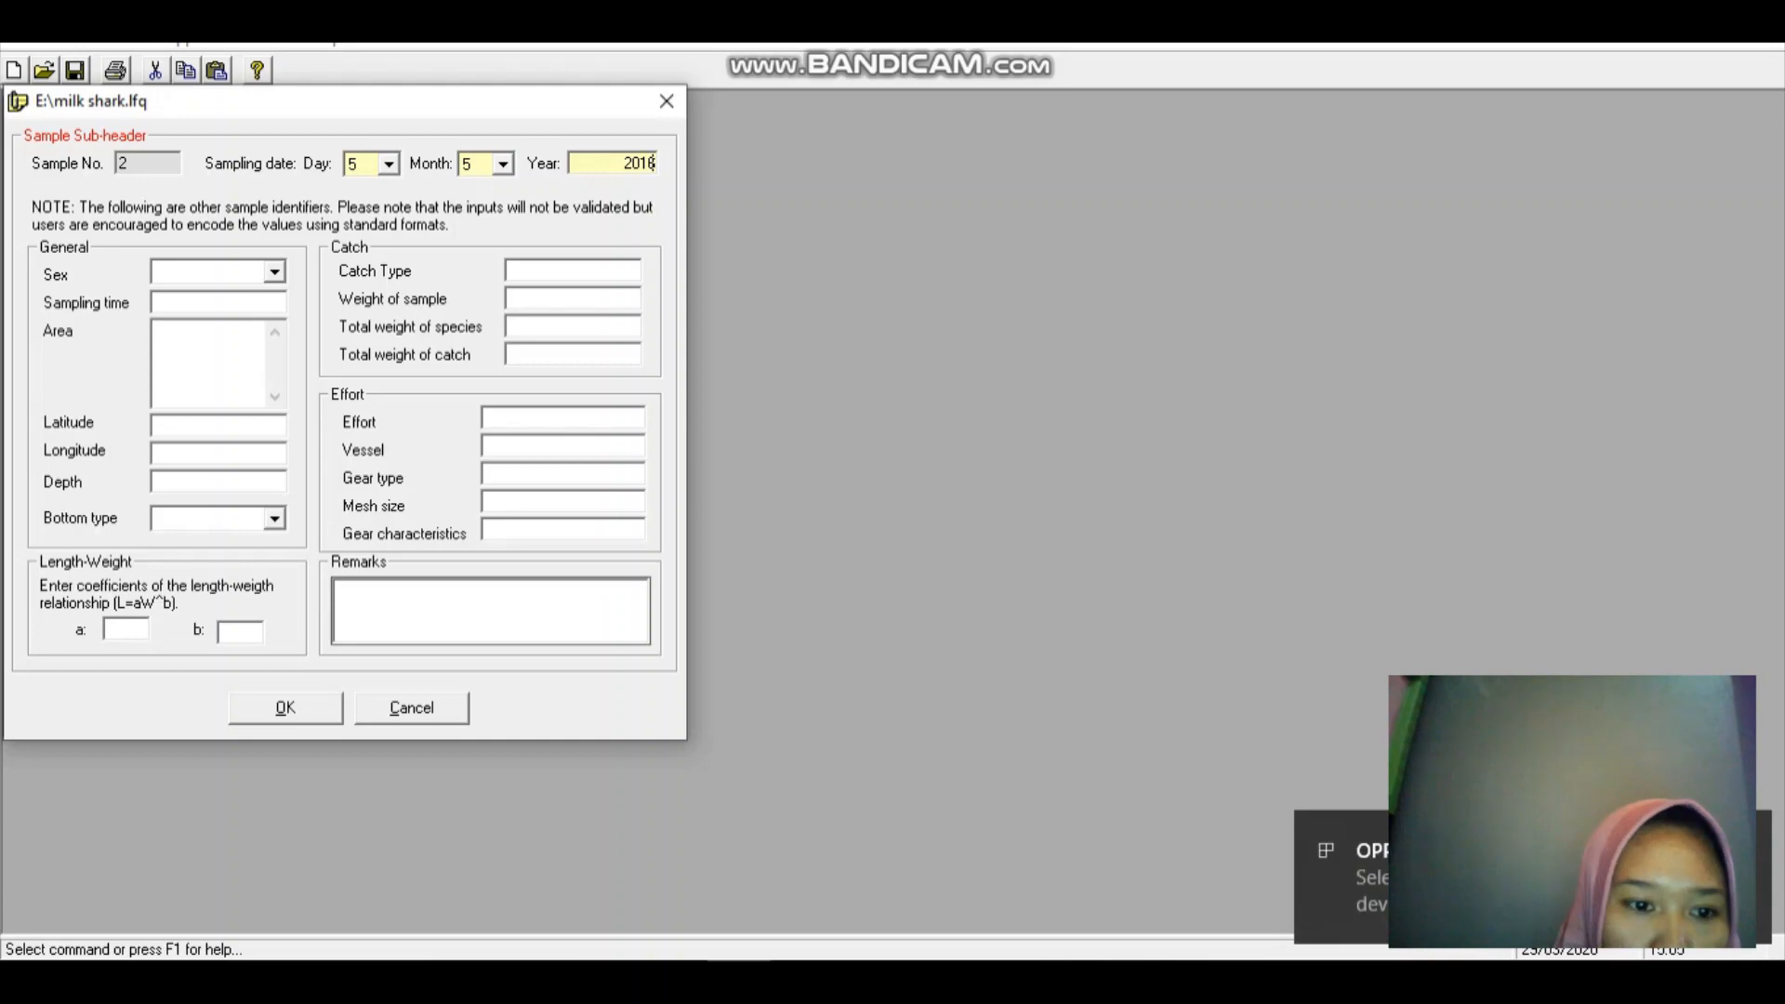
{"action": "key", "text": "Return"}
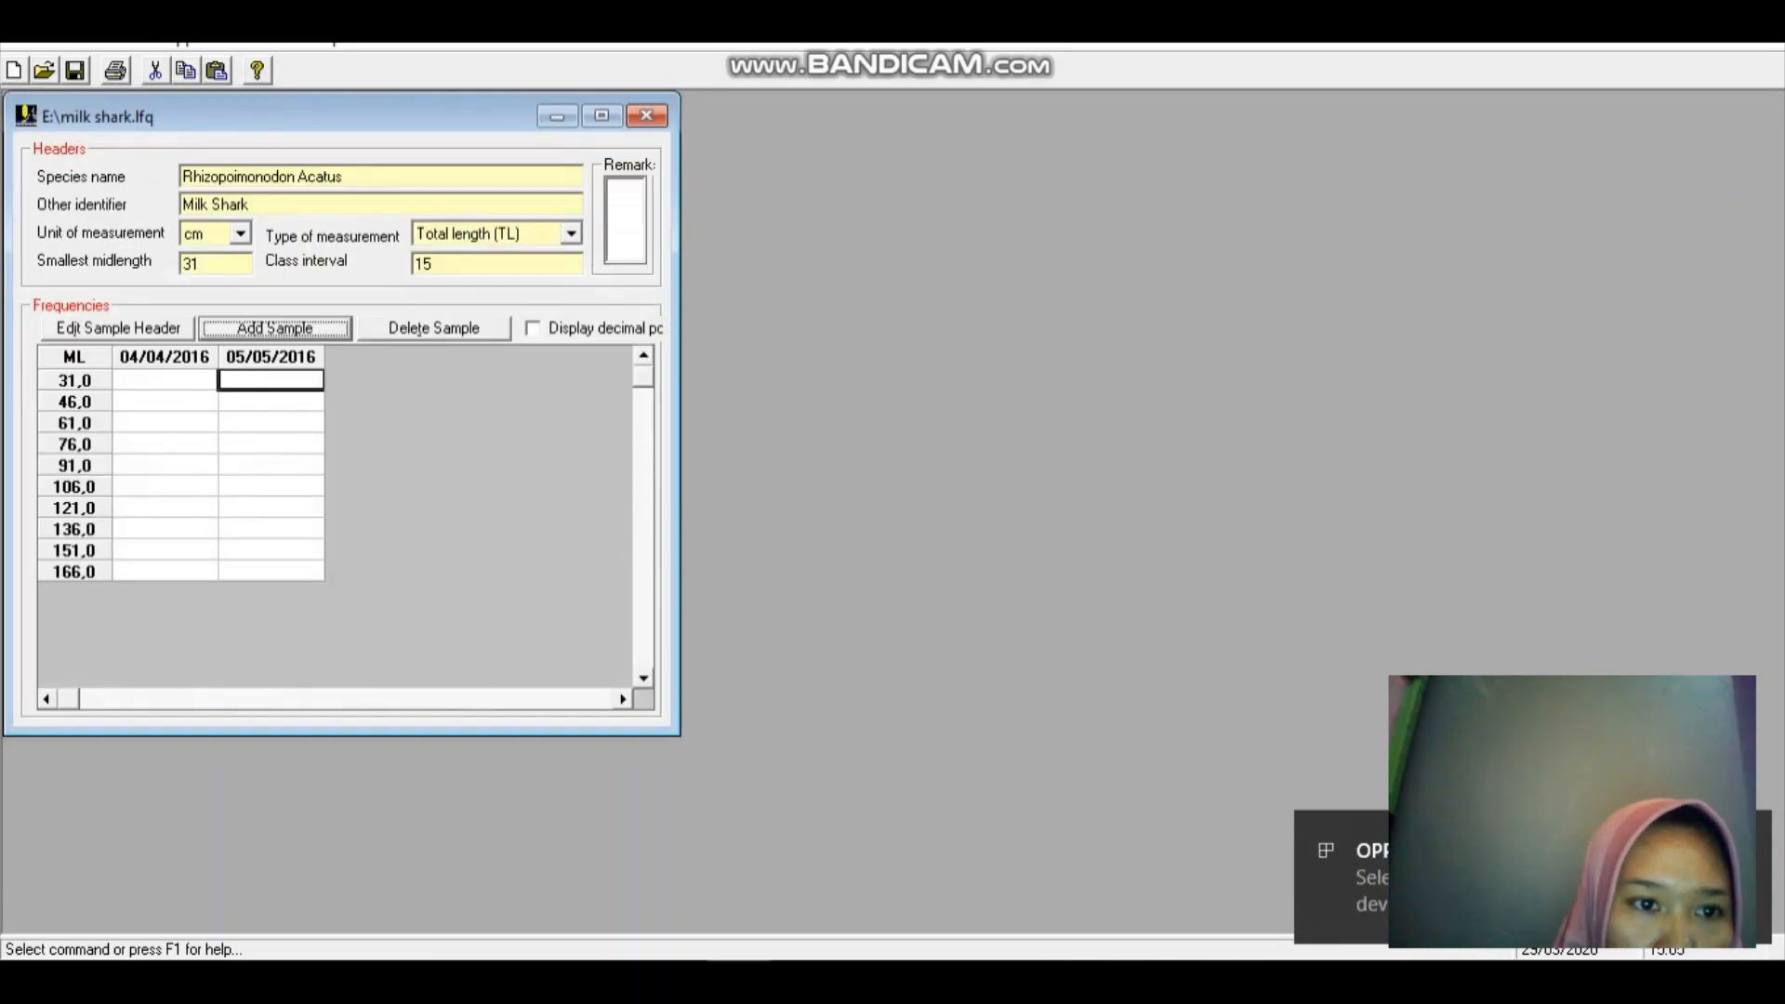
- Add a third sample to the frequencies with the sampling date day 6, month 6, year 2016
{"action": "key", "text": "Return"}
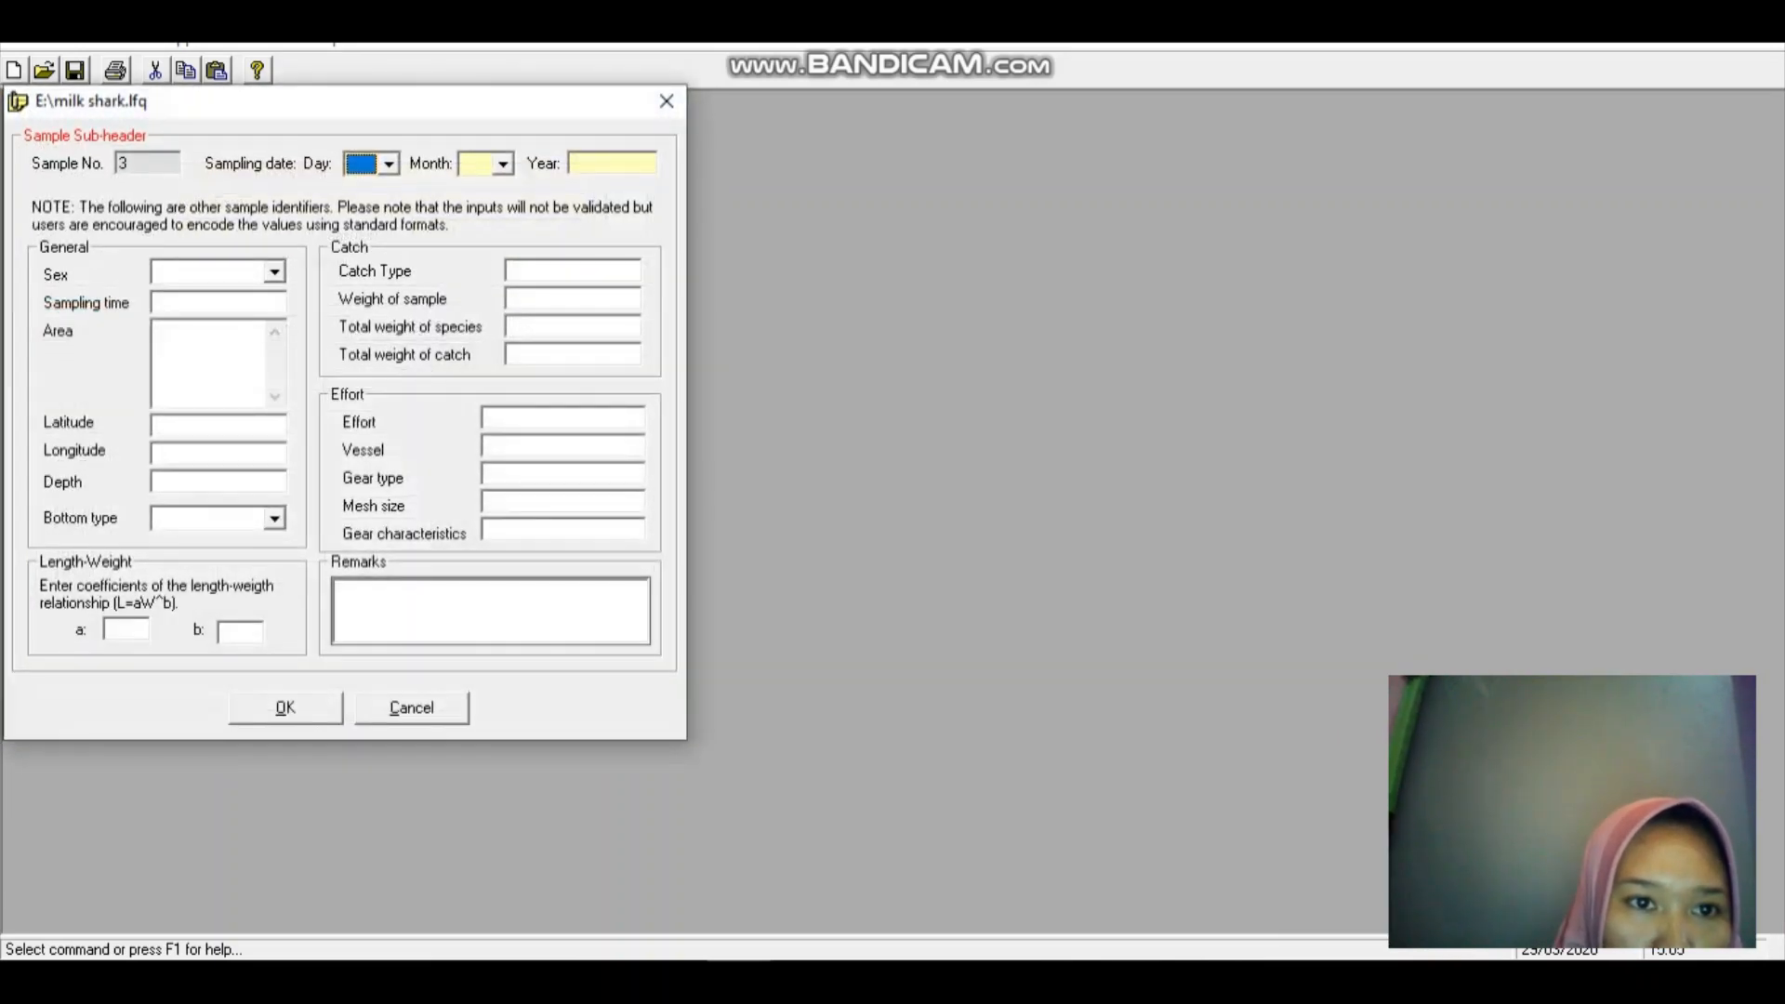
{"action": "key", "text": "alt+Down"}
{"action": "key", "text": "Down"}
{"action": "key", "text": "Down"}
{"action": "key", "text": "Down"}
{"action": "key", "text": "Down"}
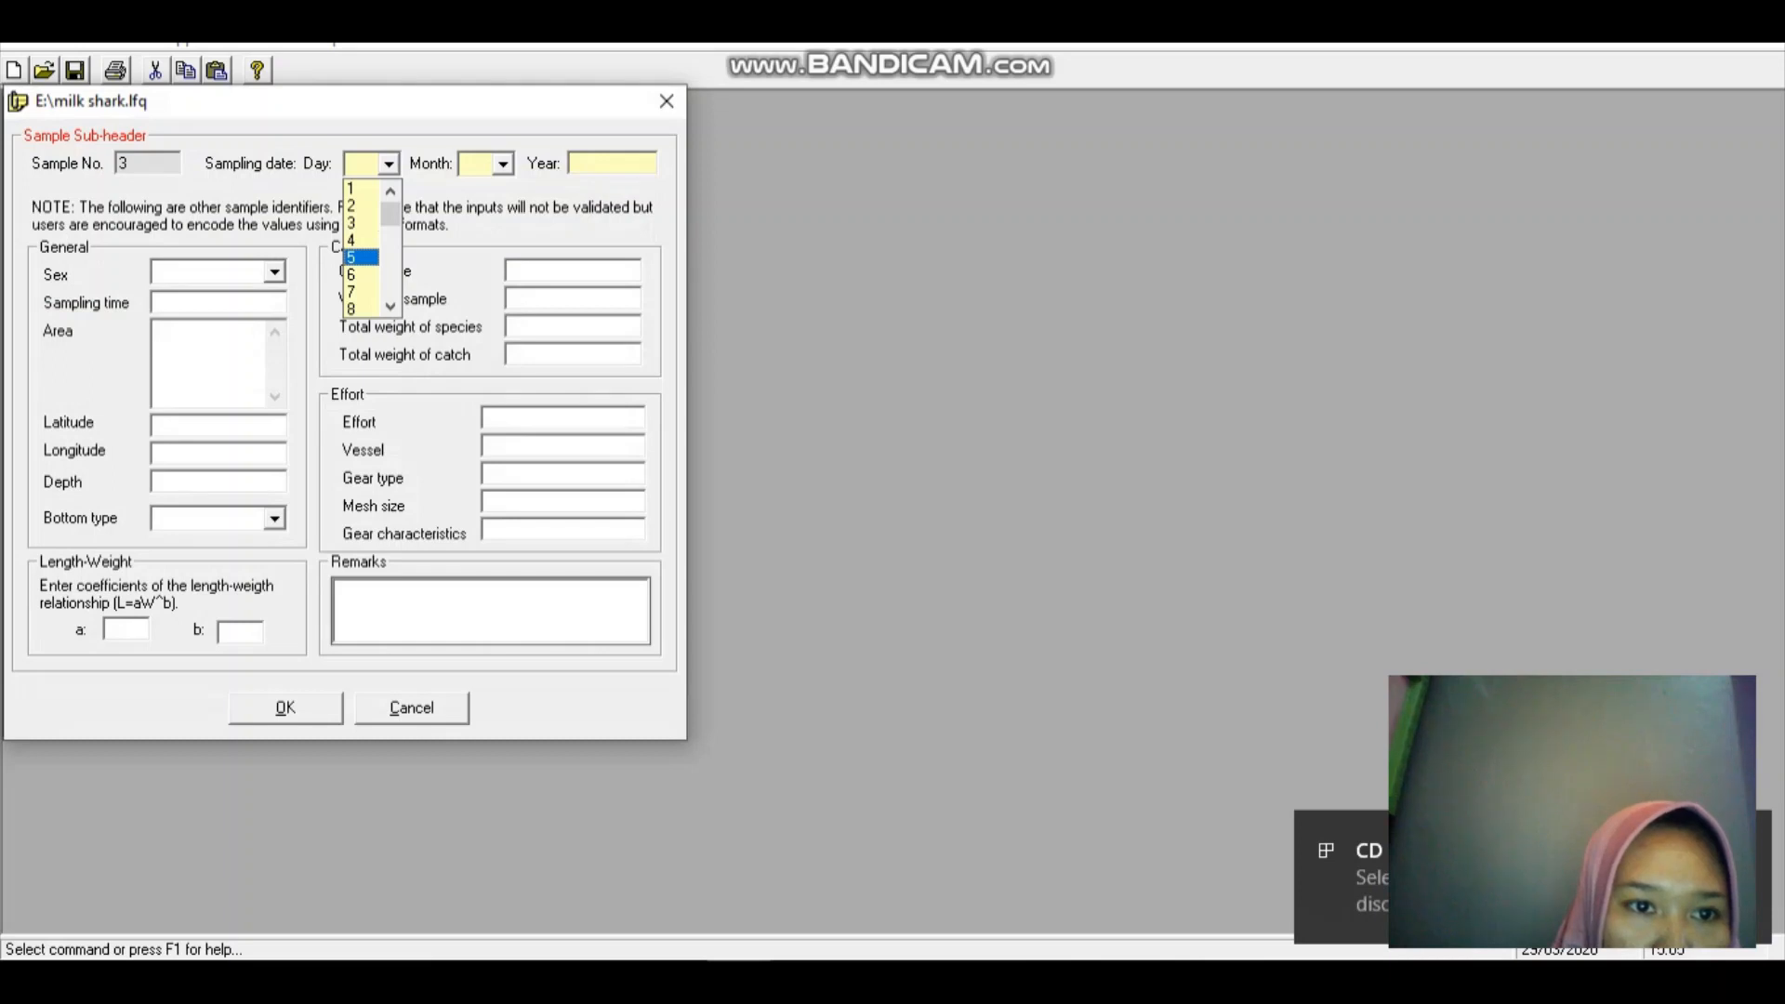
{"action": "key", "text": "Down"}
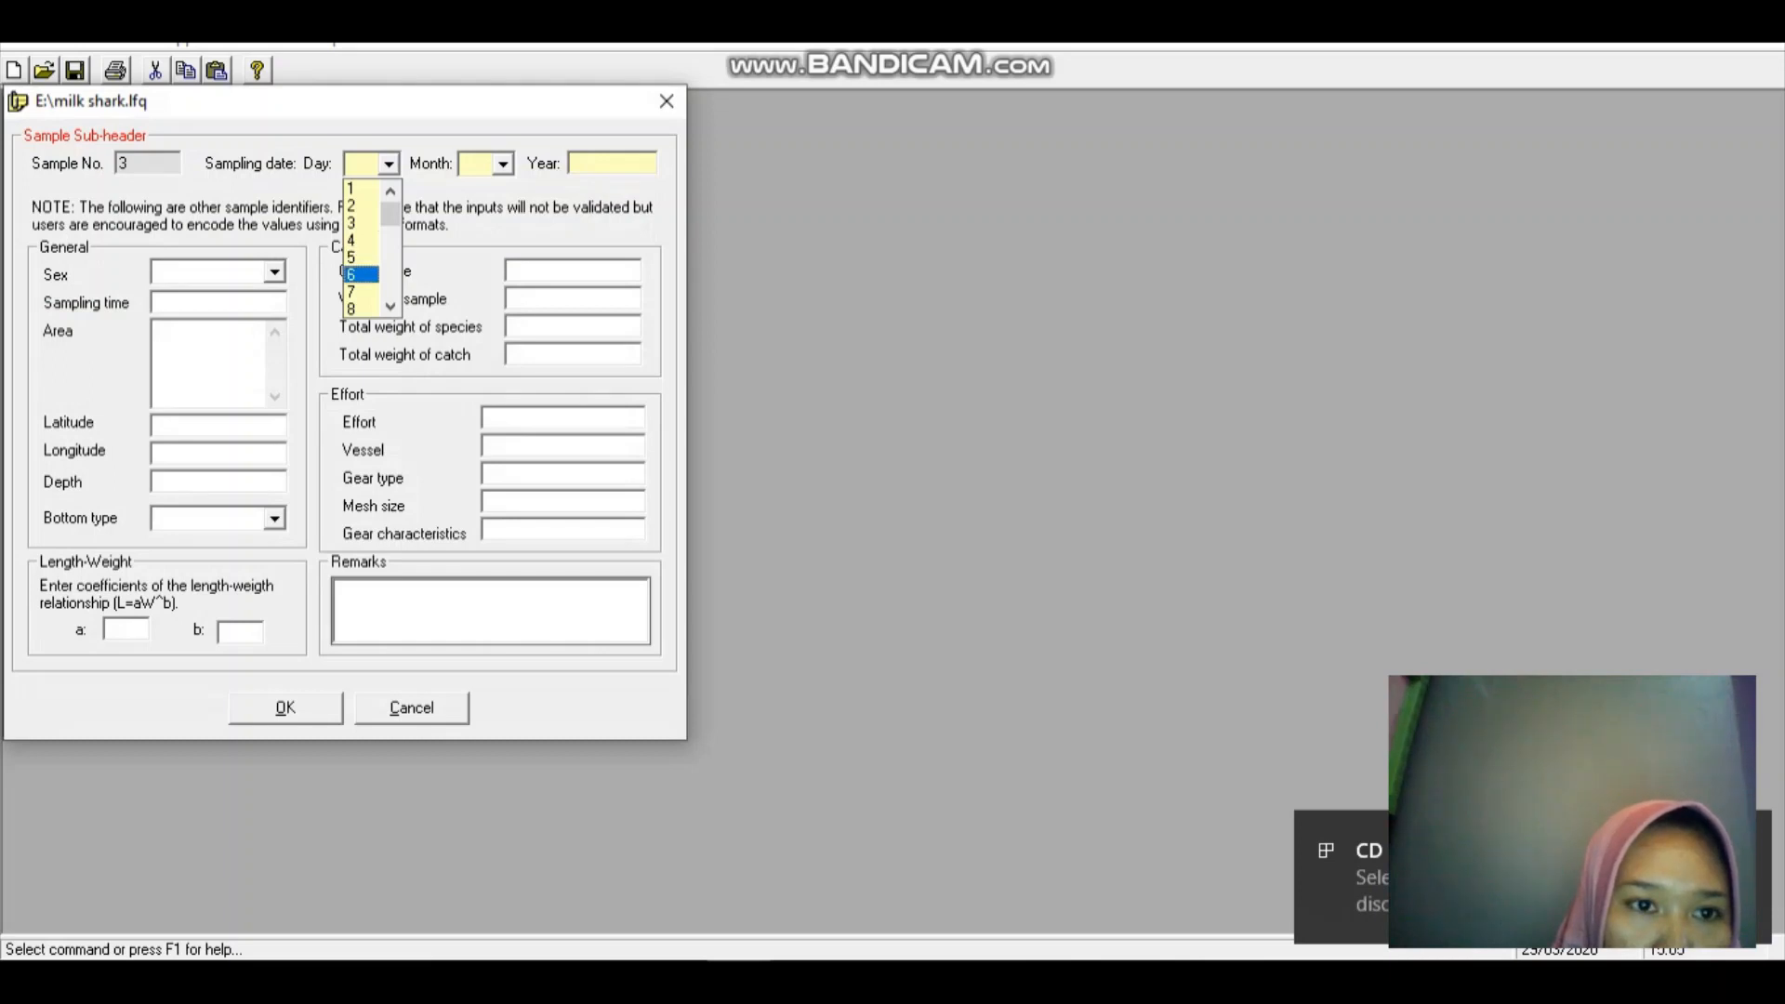
{"action": "left_click", "coordinate": [361, 275]}
{"action": "left_click", "coordinate": [503, 165]}
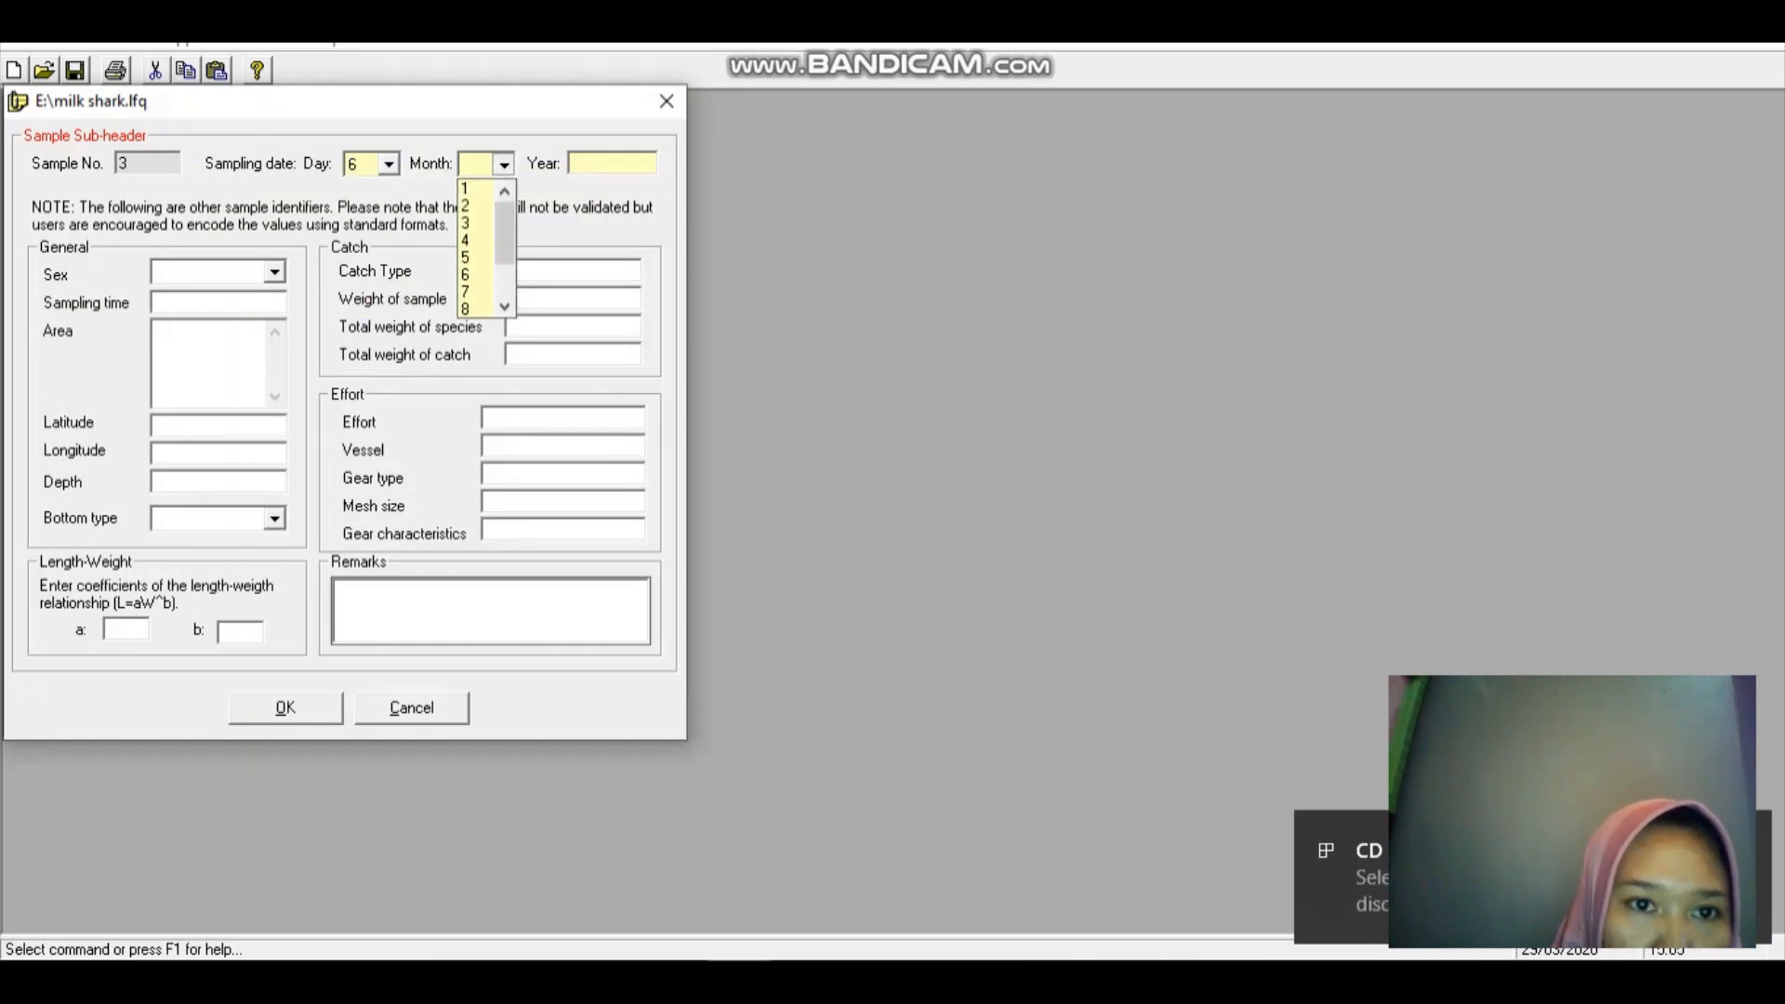
{"action": "left_click", "coordinate": [475, 274]}
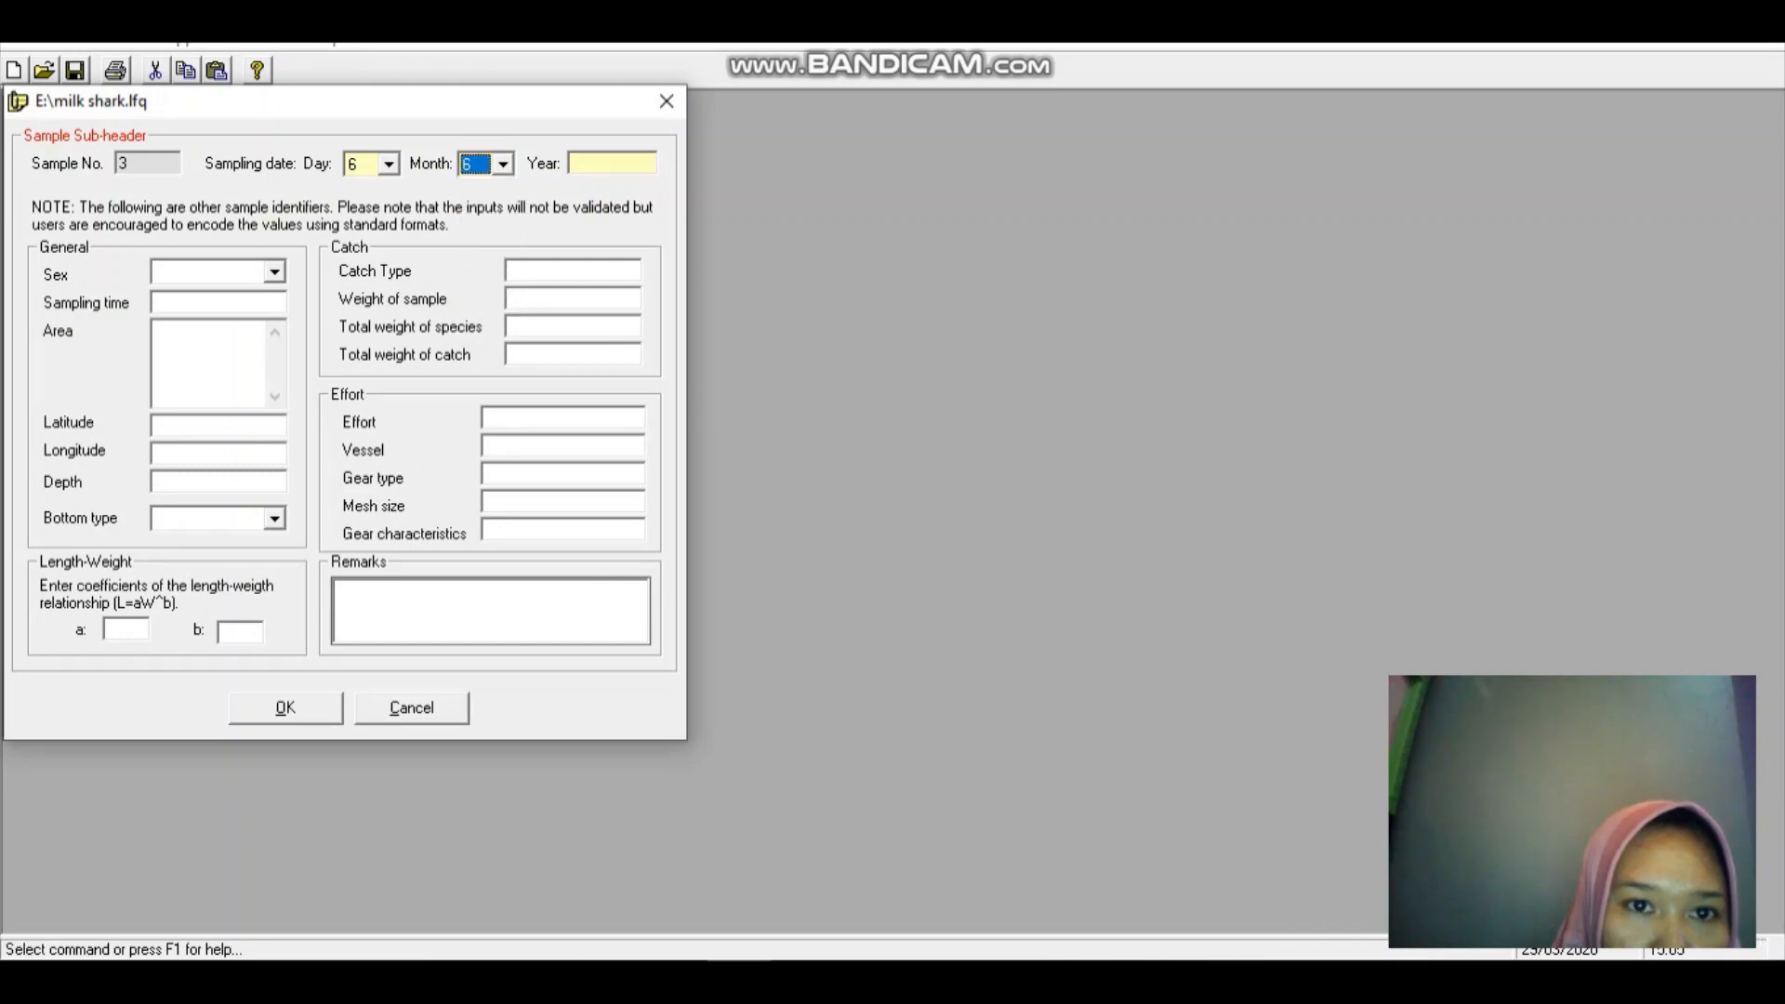
{"action": "left_click", "coordinate": [612, 164]}
{"action": "type", "text": "2016"}
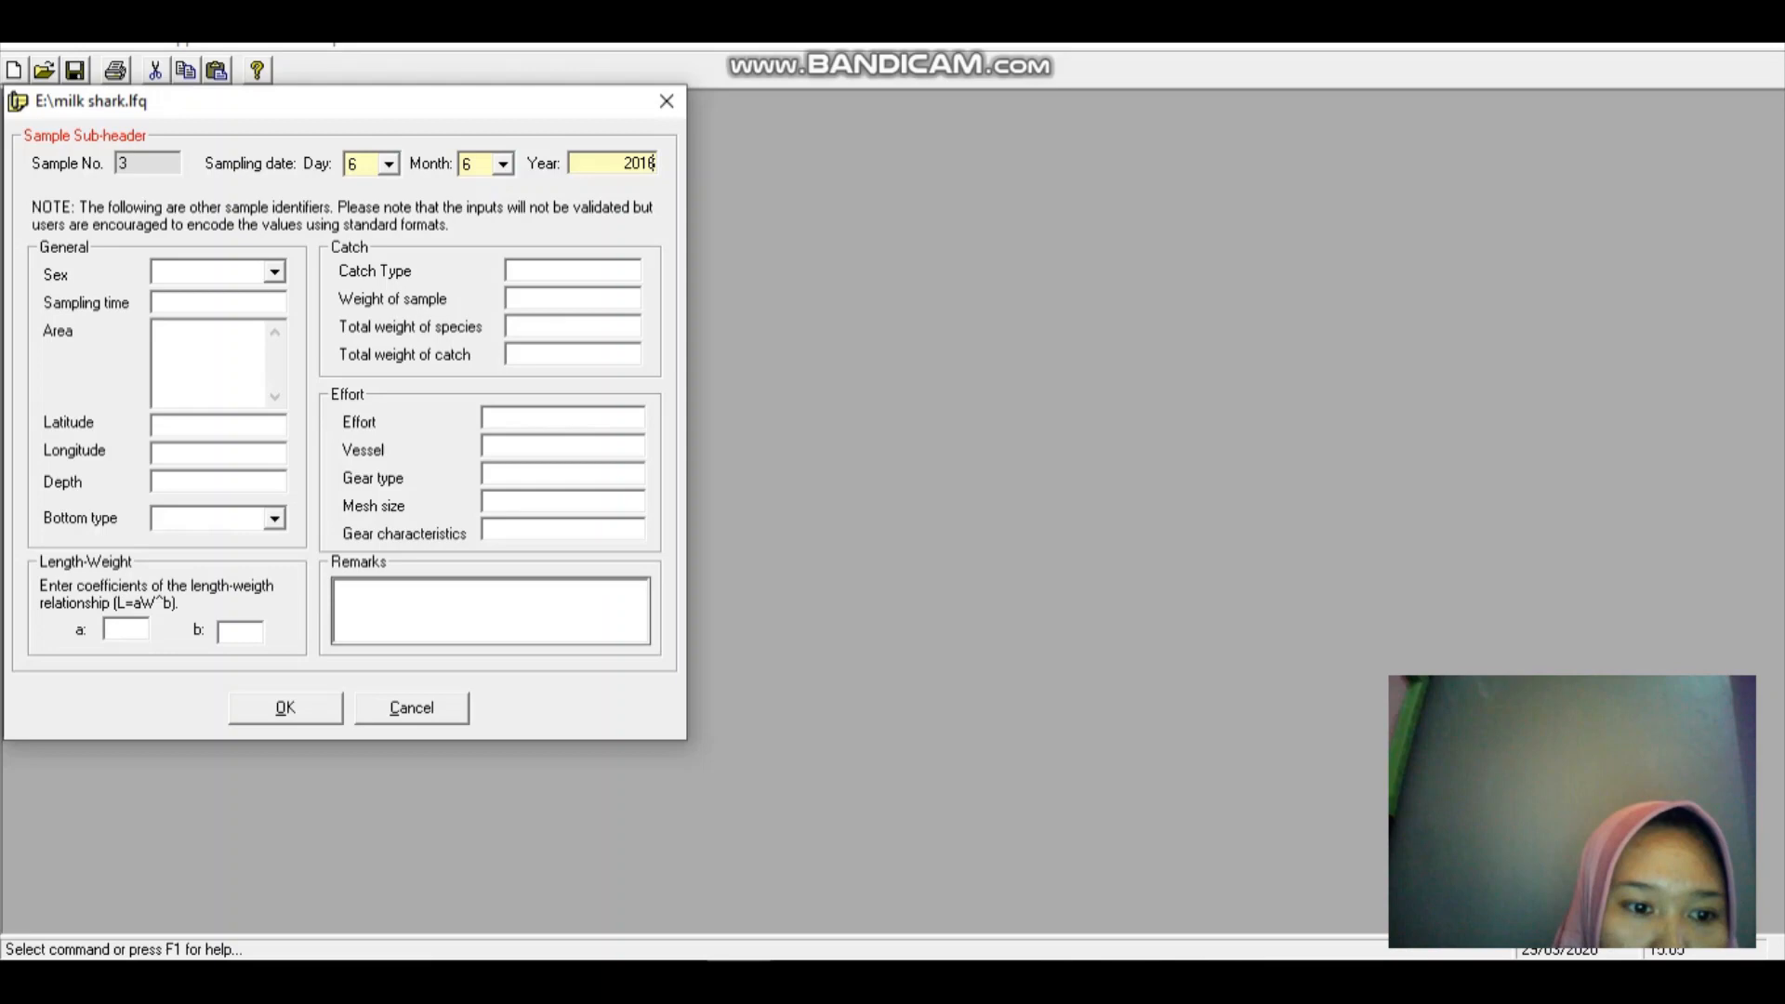
{"action": "left_click", "coordinate": [285, 707]}
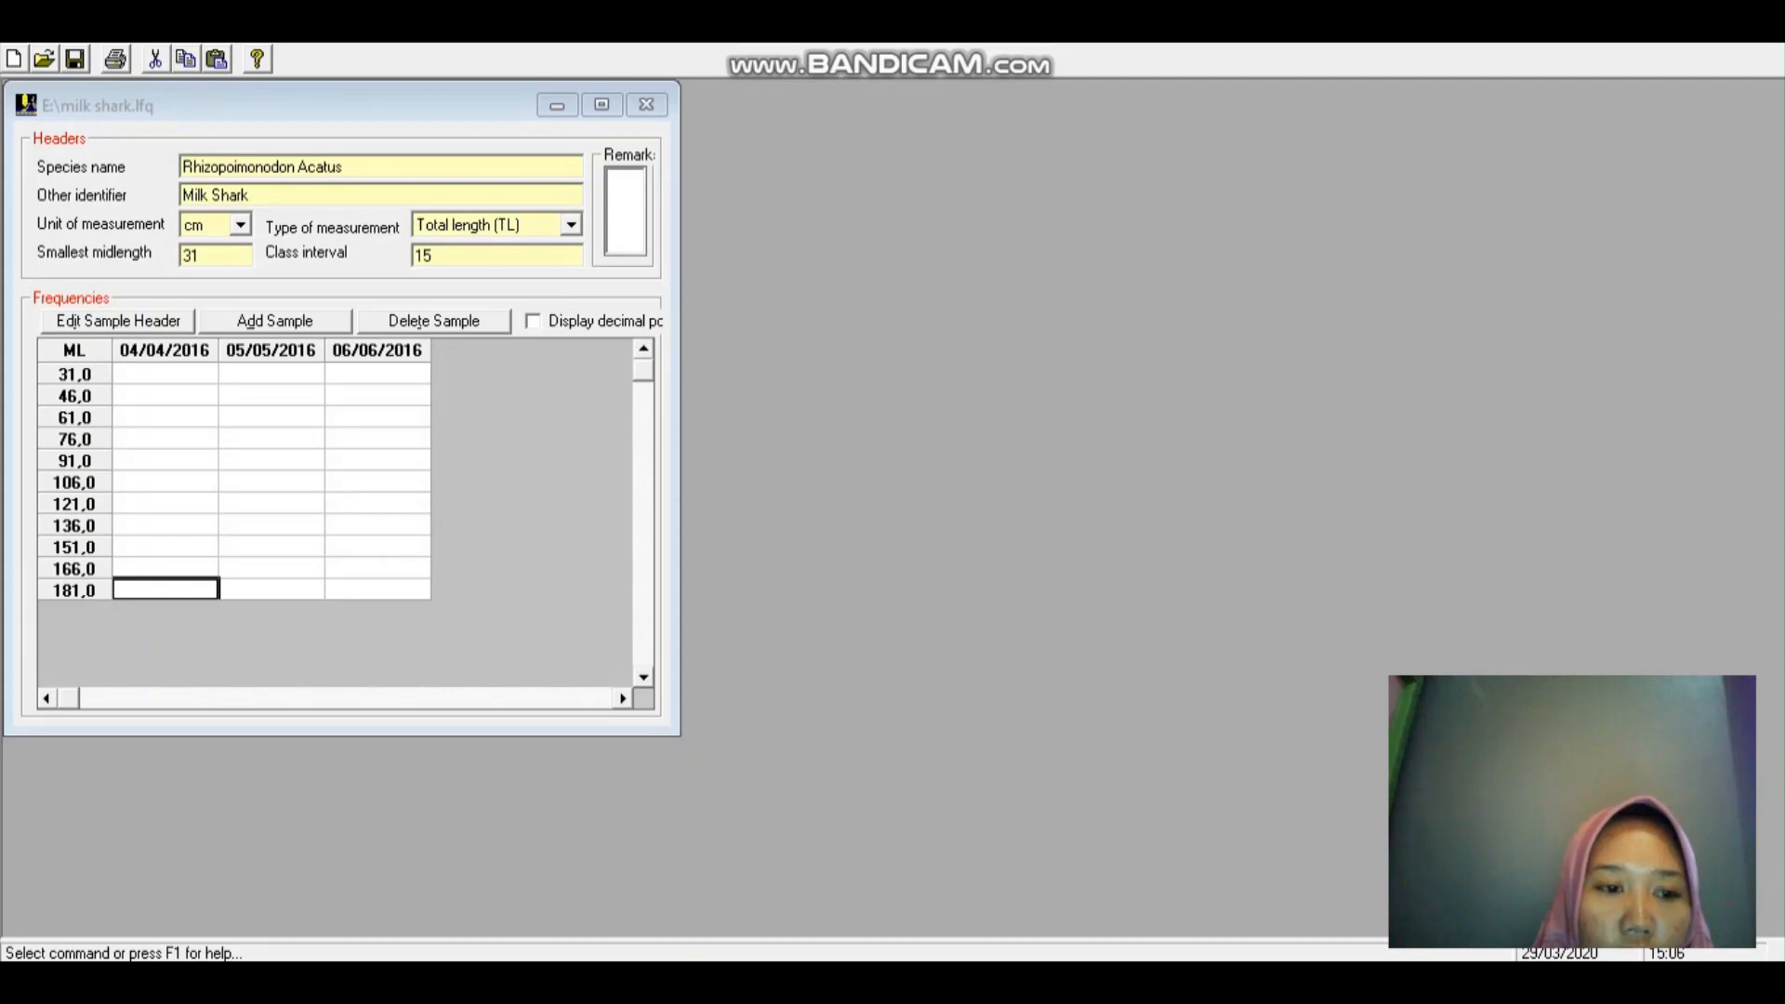
- Switch to the Fisat rimi workbook in Excel and copy the April, Mei and Juni frequency values in G17:I26
{"action": "mouse_move", "coordinate": [674, 976]}
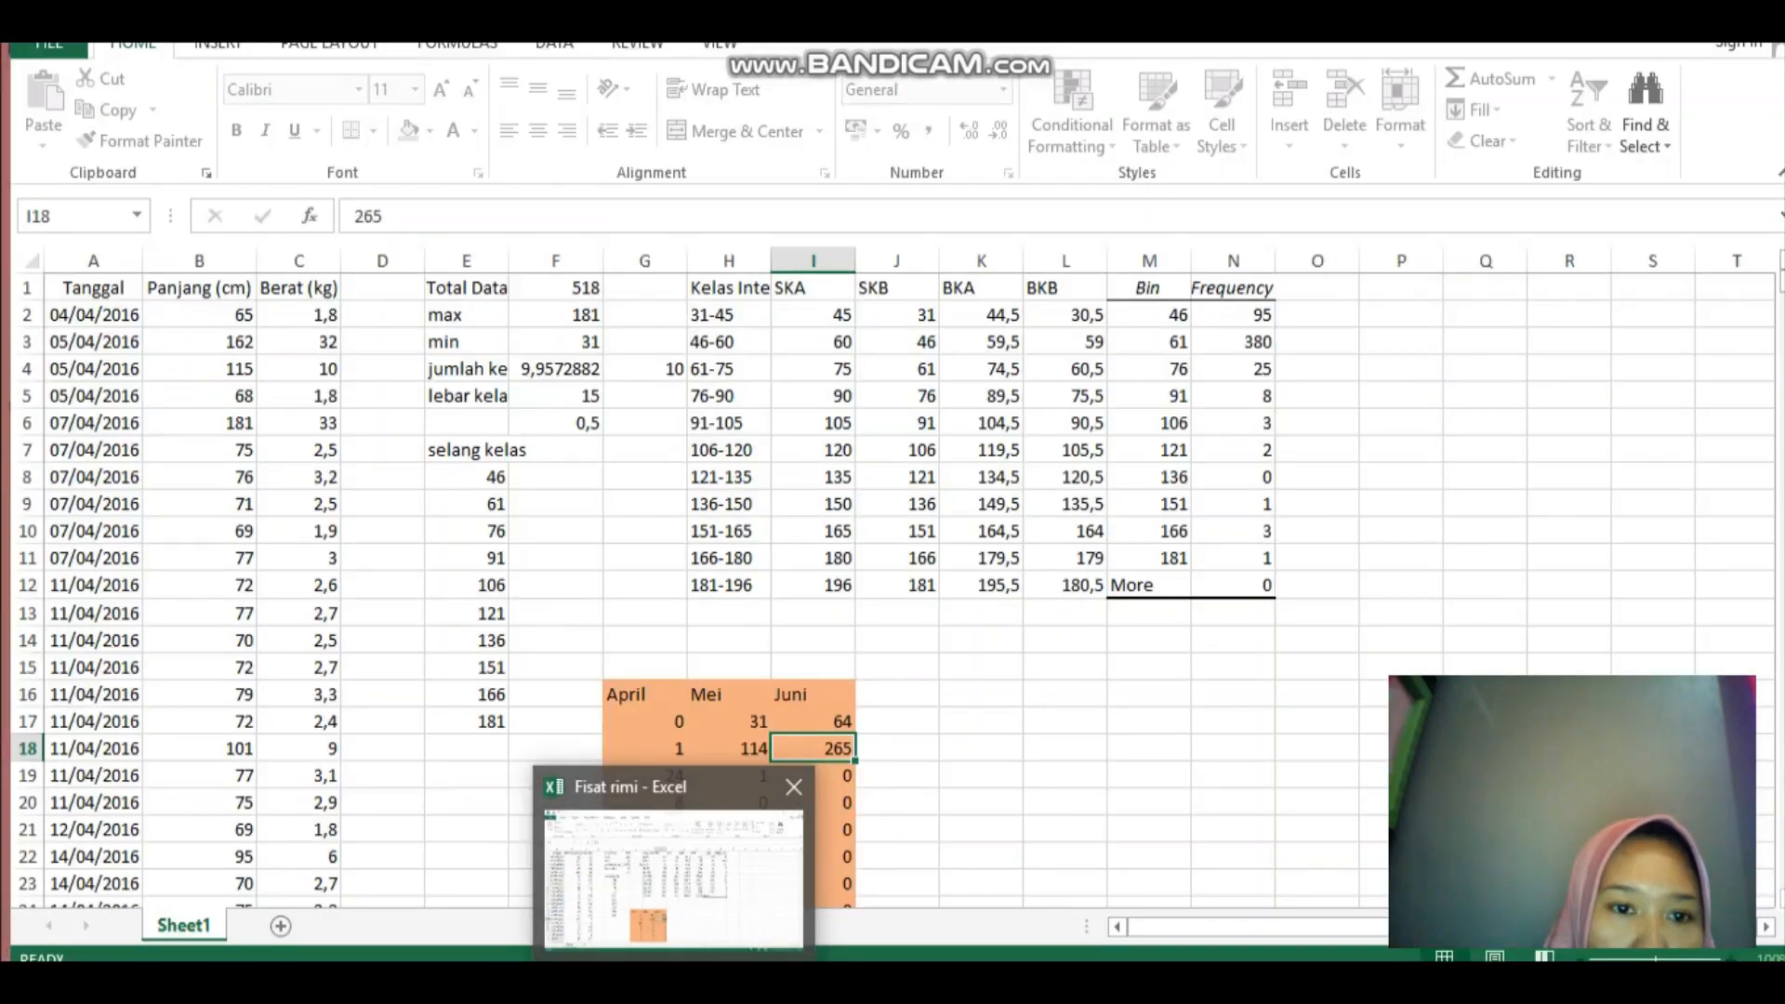
{"action": "left_click", "coordinate": [674, 879]}
{"action": "left_click_drag", "start_coordinate": [635, 710], "coordinate": [826, 818]}
{"action": "scroll", "coordinate": [825, 888], "scroll_direction": "up", "scroll_amount": 1}
{"action": "key", "text": "ctrl+c"}
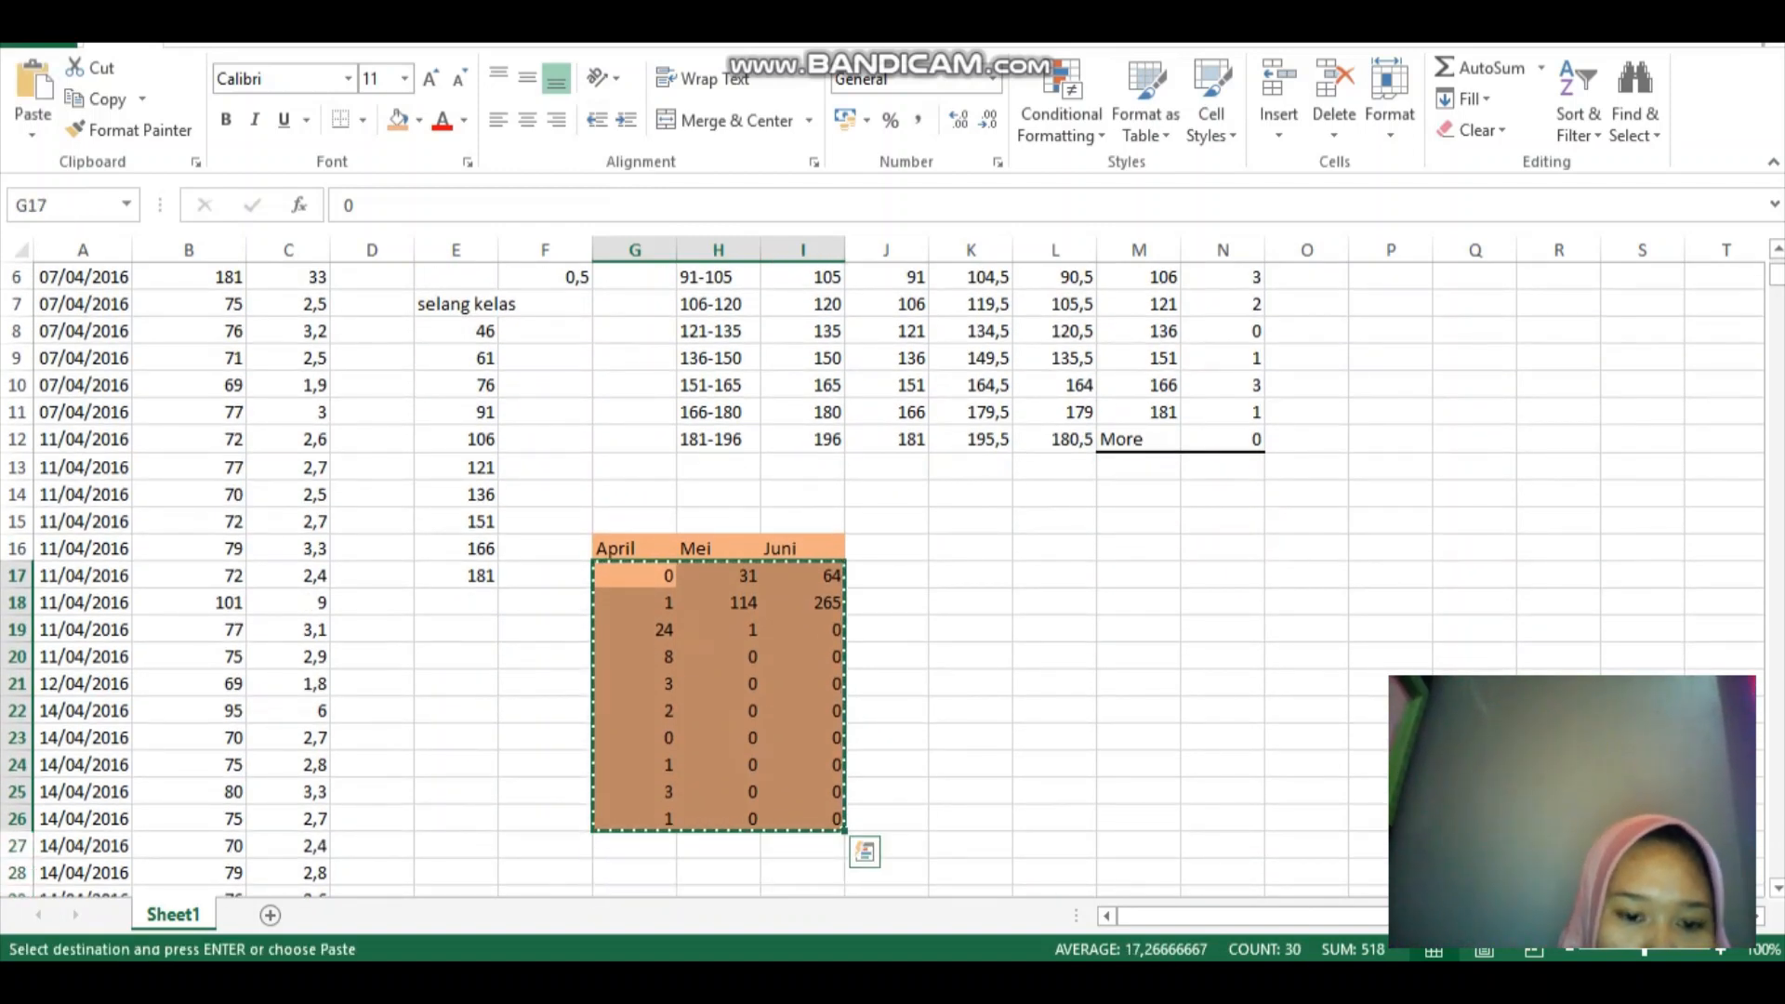
- In FiSAT II, paste the copied frequencies into the three sample columns from midlength 31 down and save the file
{"action": "left_click", "coordinate": [674, 976]}
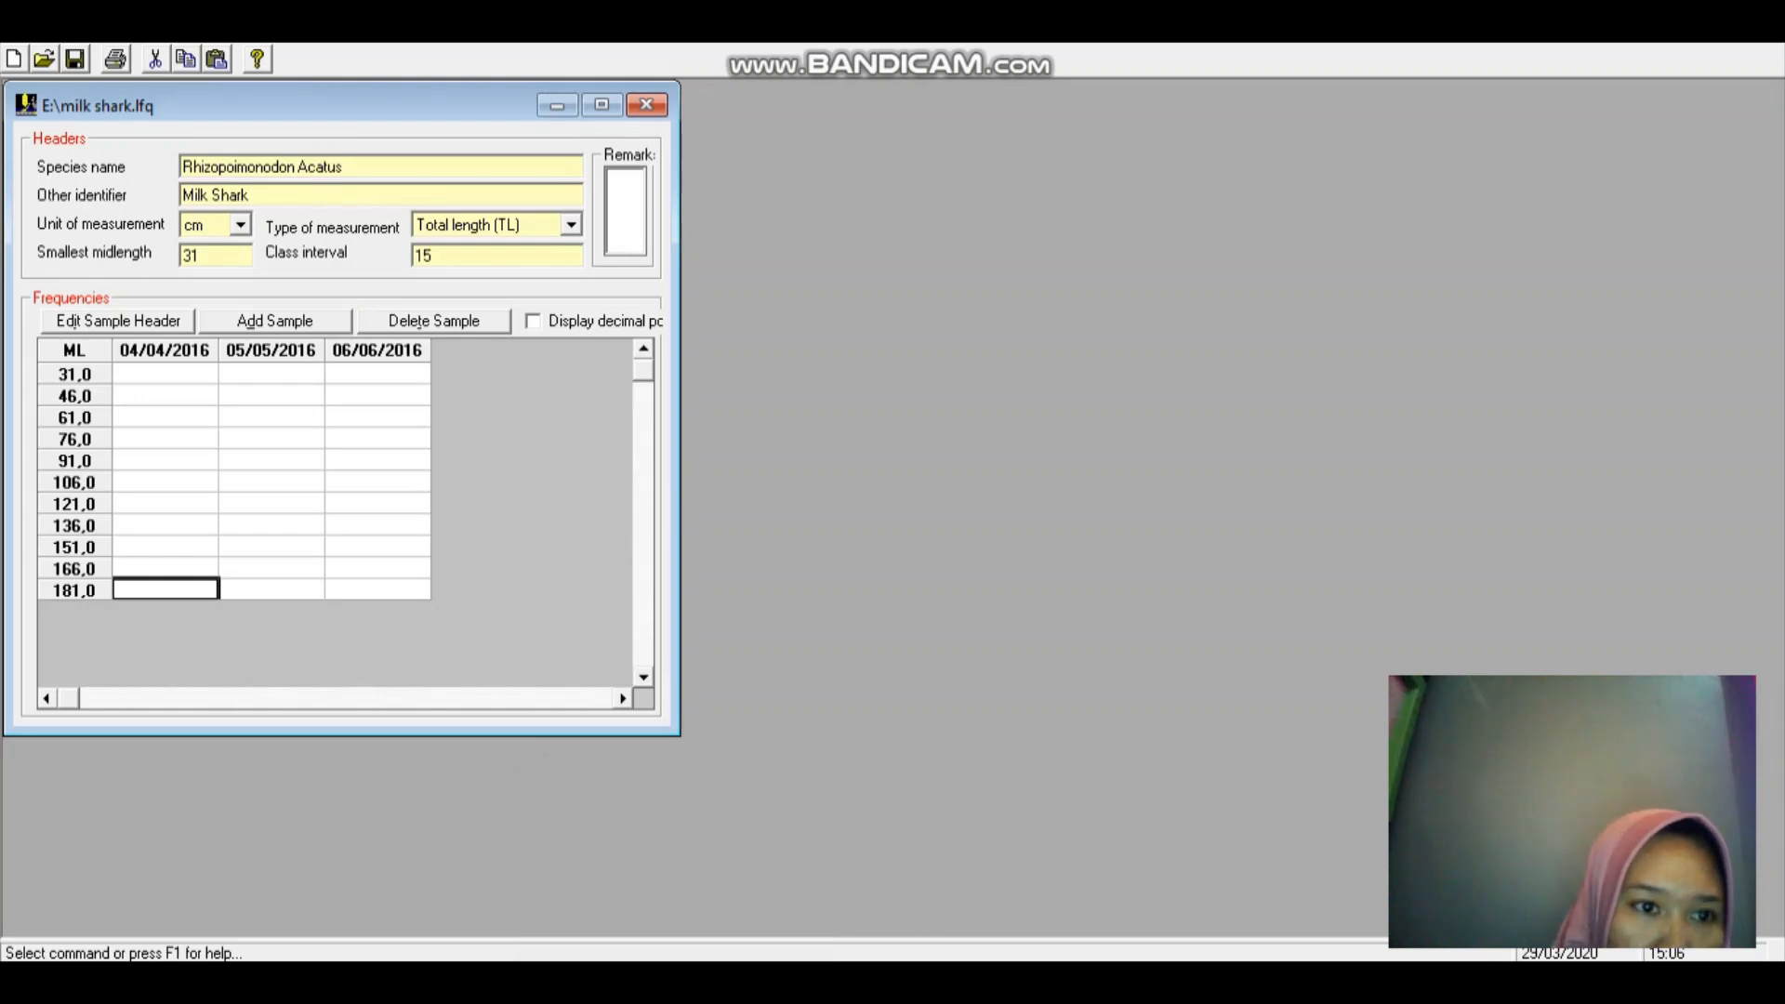
{"action": "left_click_drag", "start_coordinate": [166, 374], "coordinate": [379, 590]}
{"action": "key", "text": "ctrl+v"}
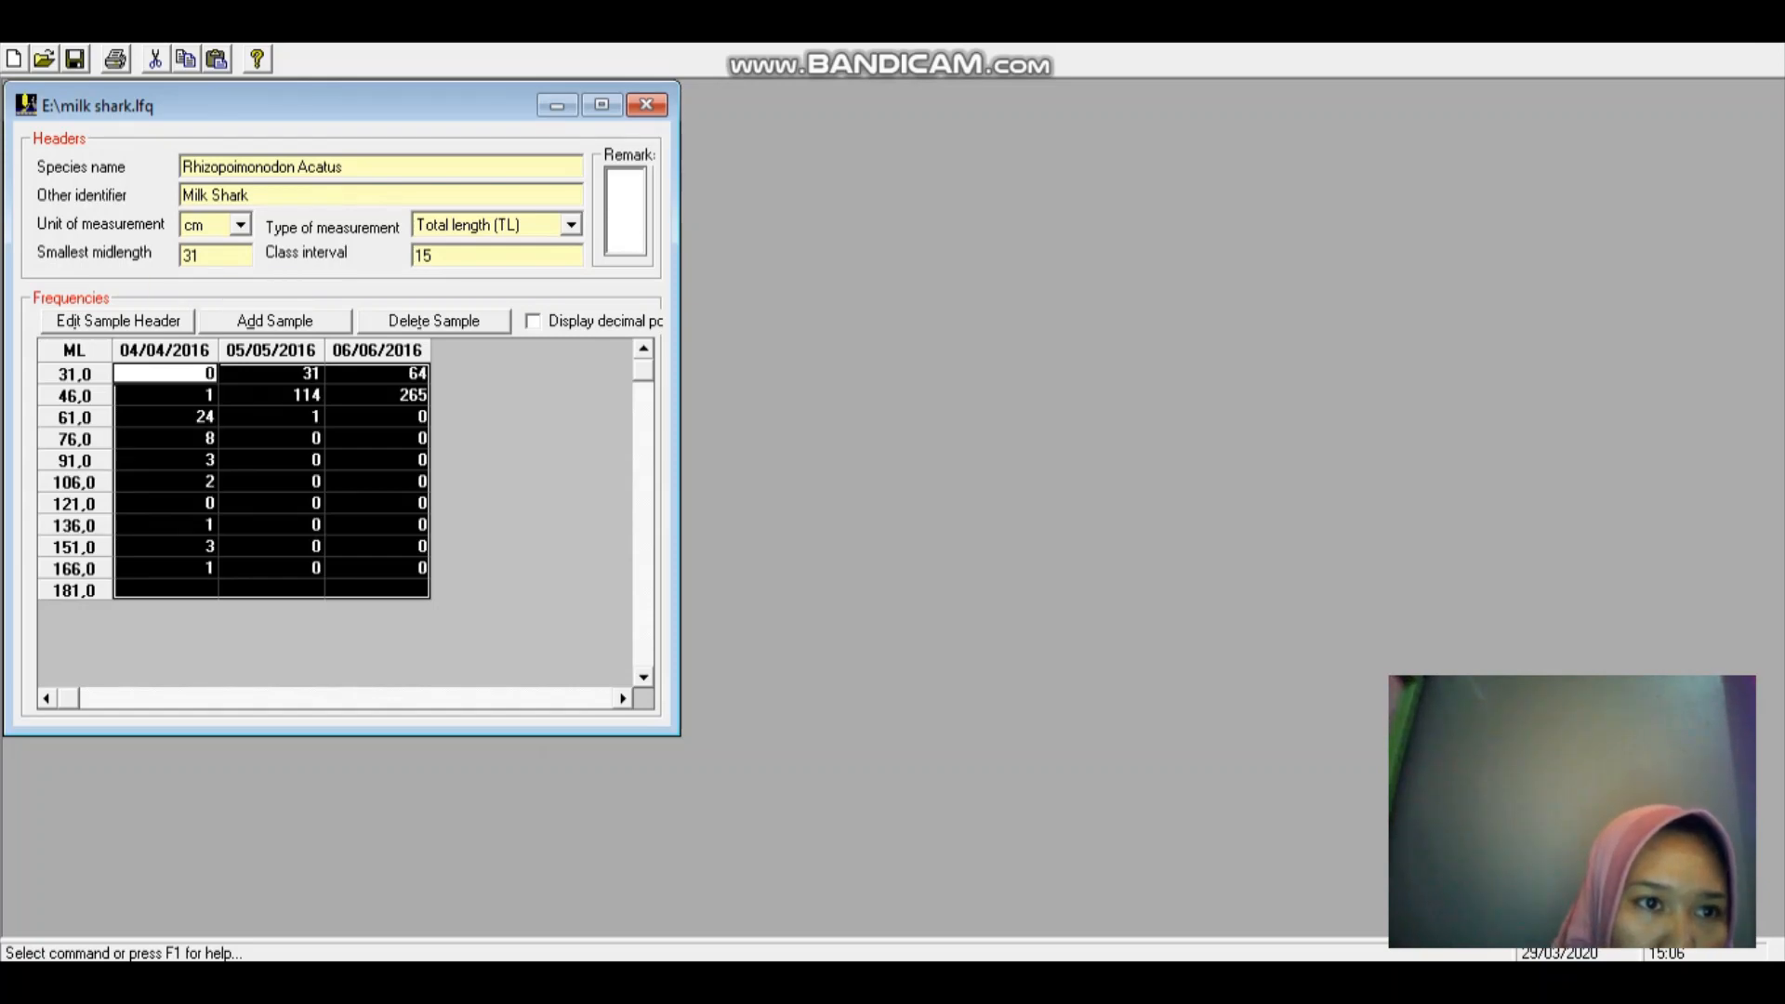
{"action": "left_click", "coordinate": [75, 60]}
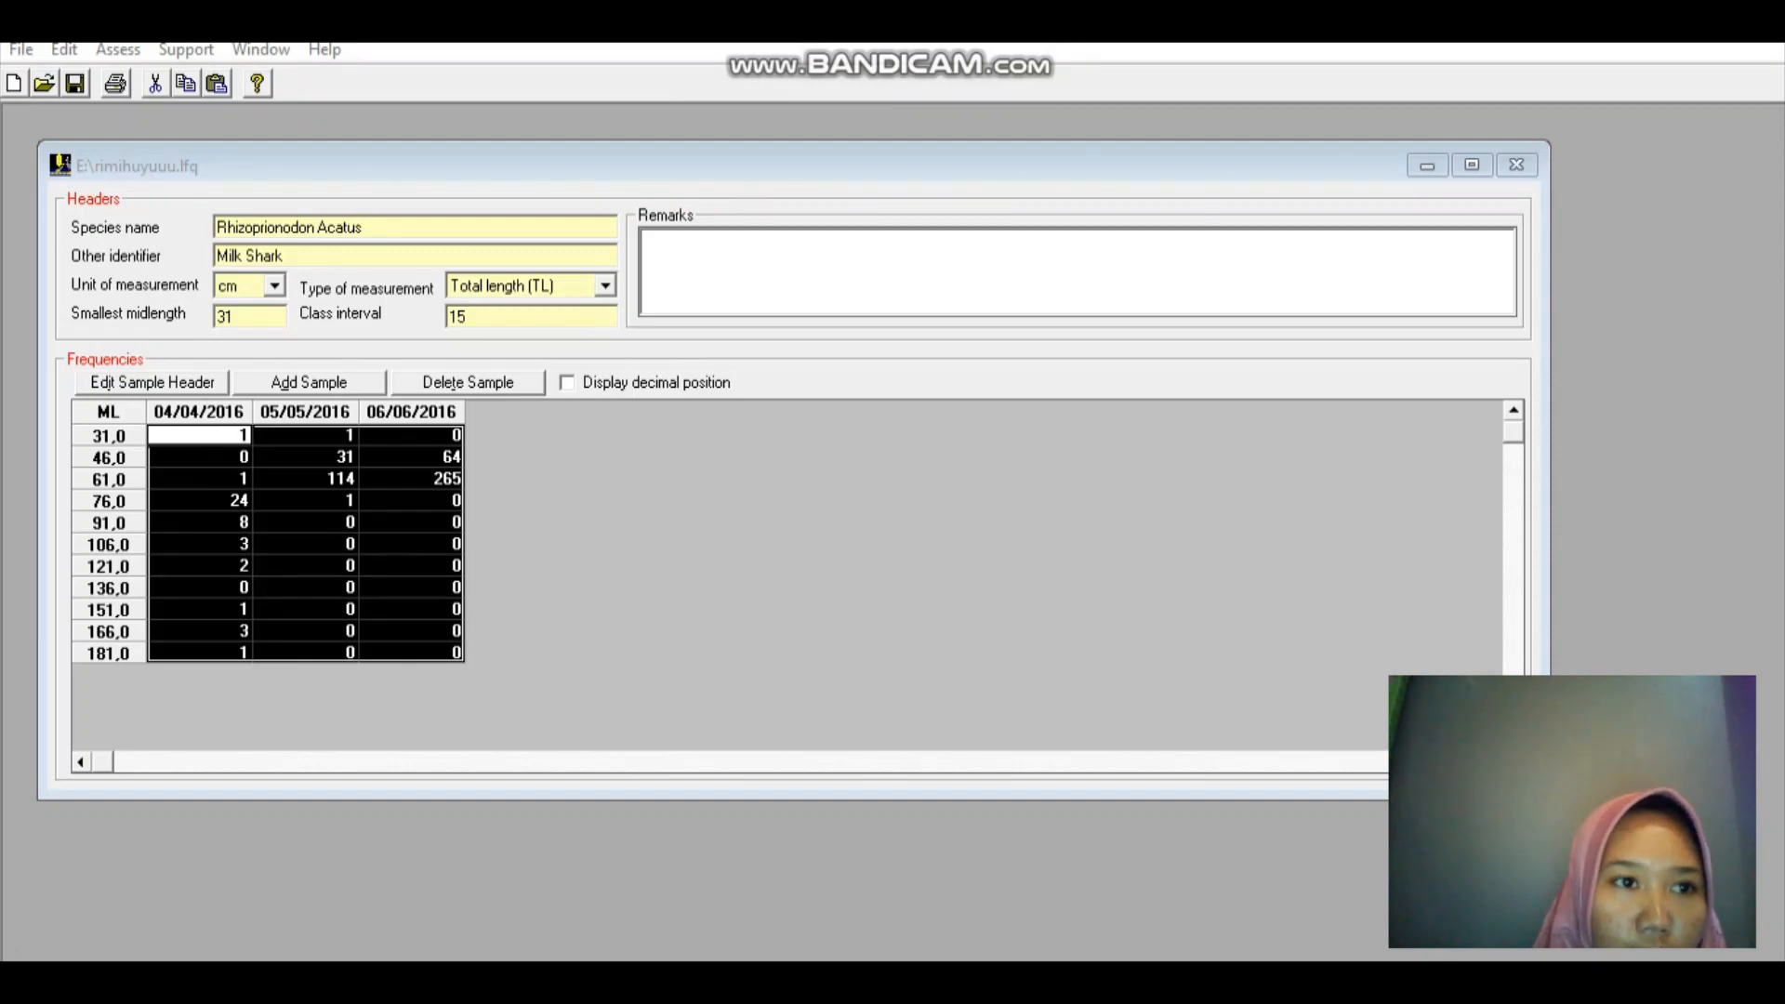
- Save rimihuyuuu.lfq and start the ELEFAN I direct fit of L/F data with its Response Surface parameters shown
{"action": "left_click", "coordinate": [75, 83]}
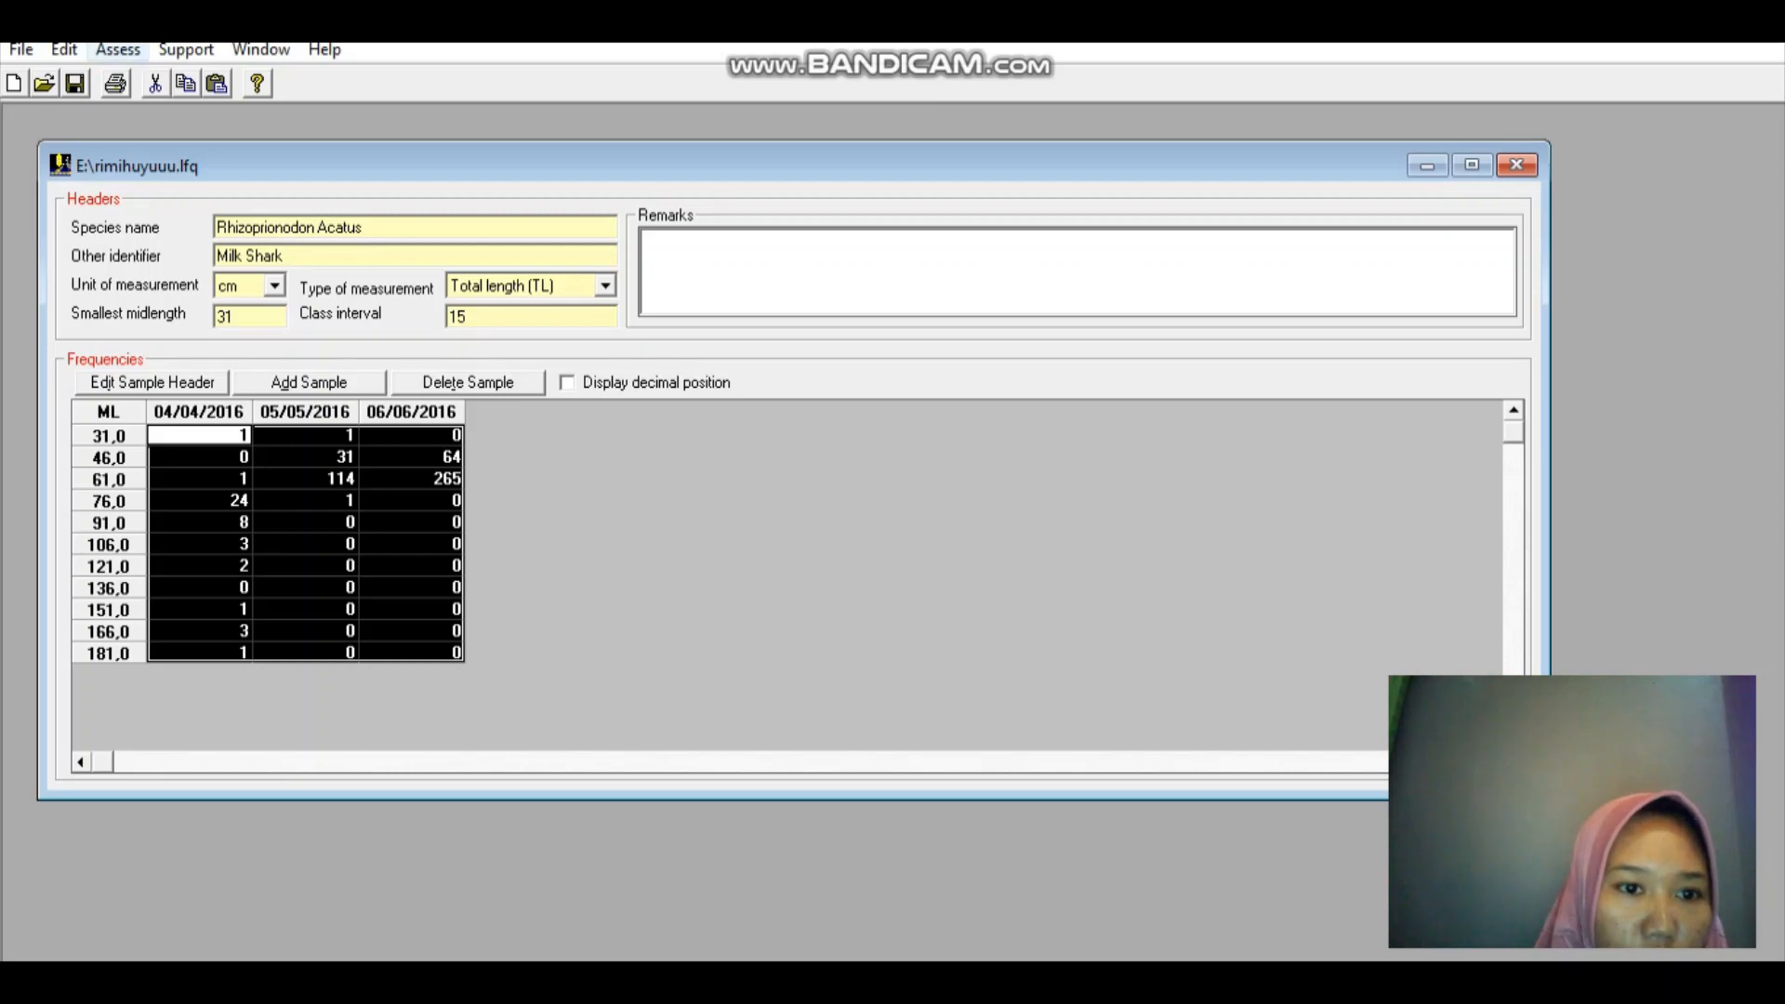
{"action": "left_click", "coordinate": [118, 50]}
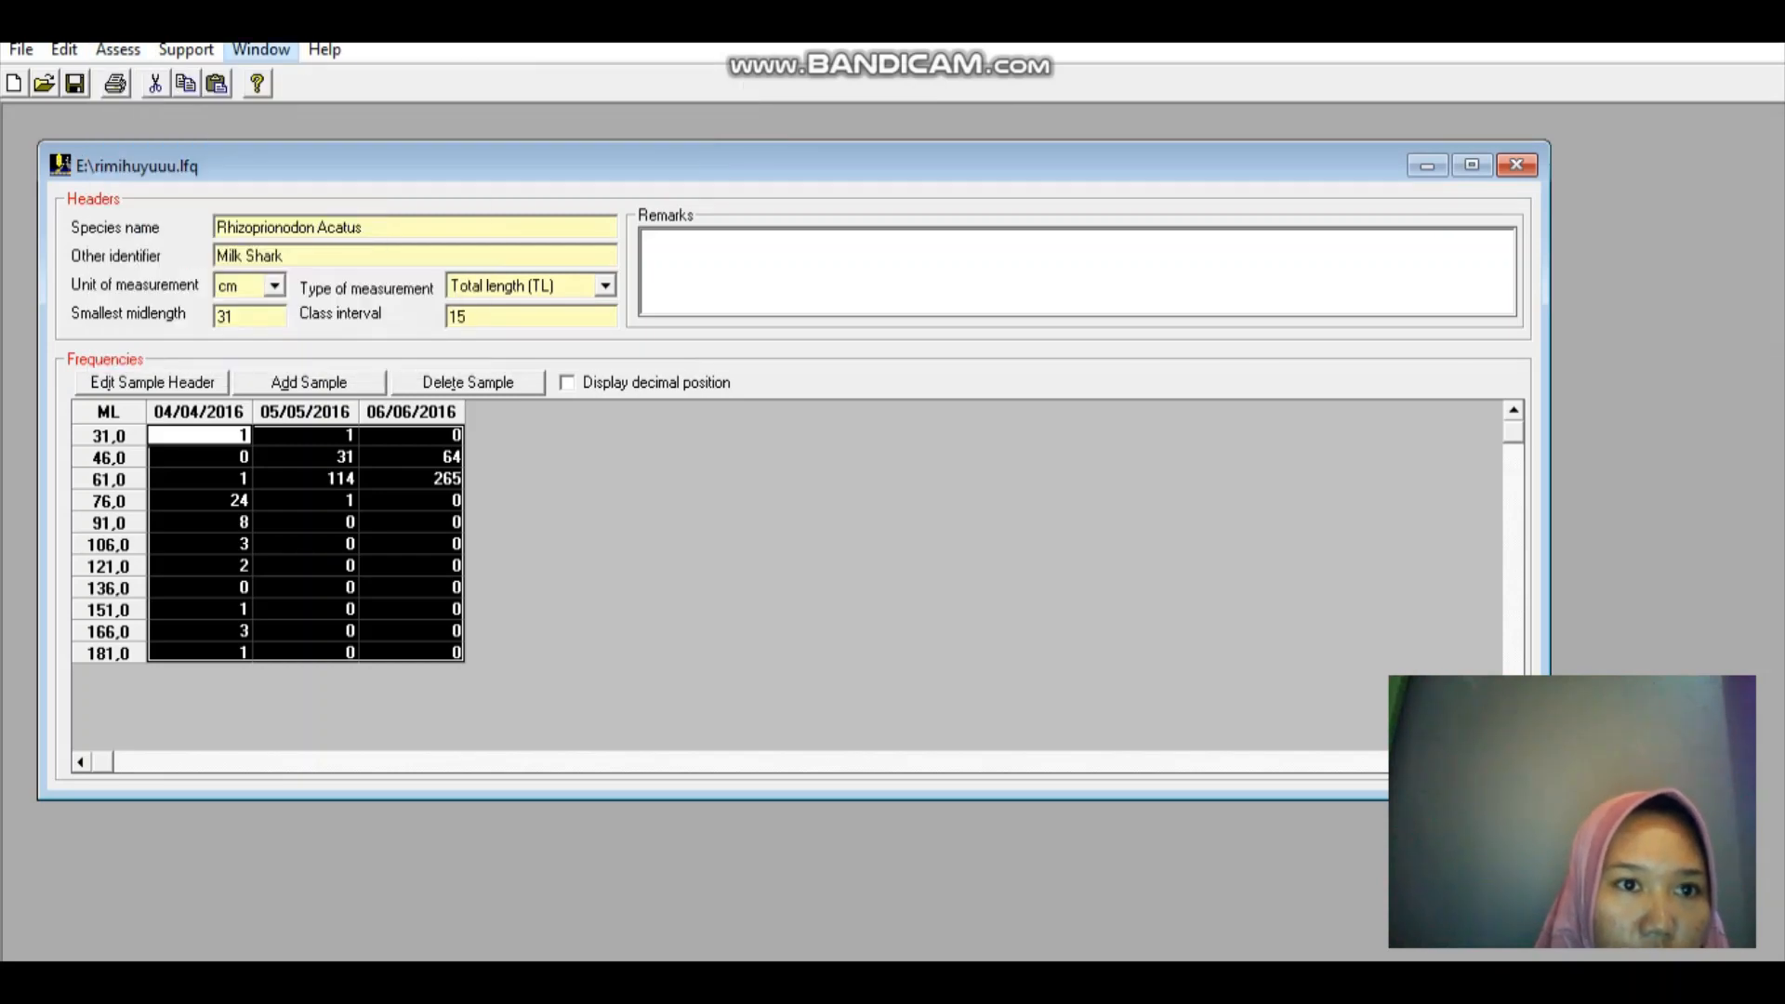
{"action": "mouse_move", "coordinate": [118, 51]}
{"action": "mouse_move", "coordinate": [202, 80]}
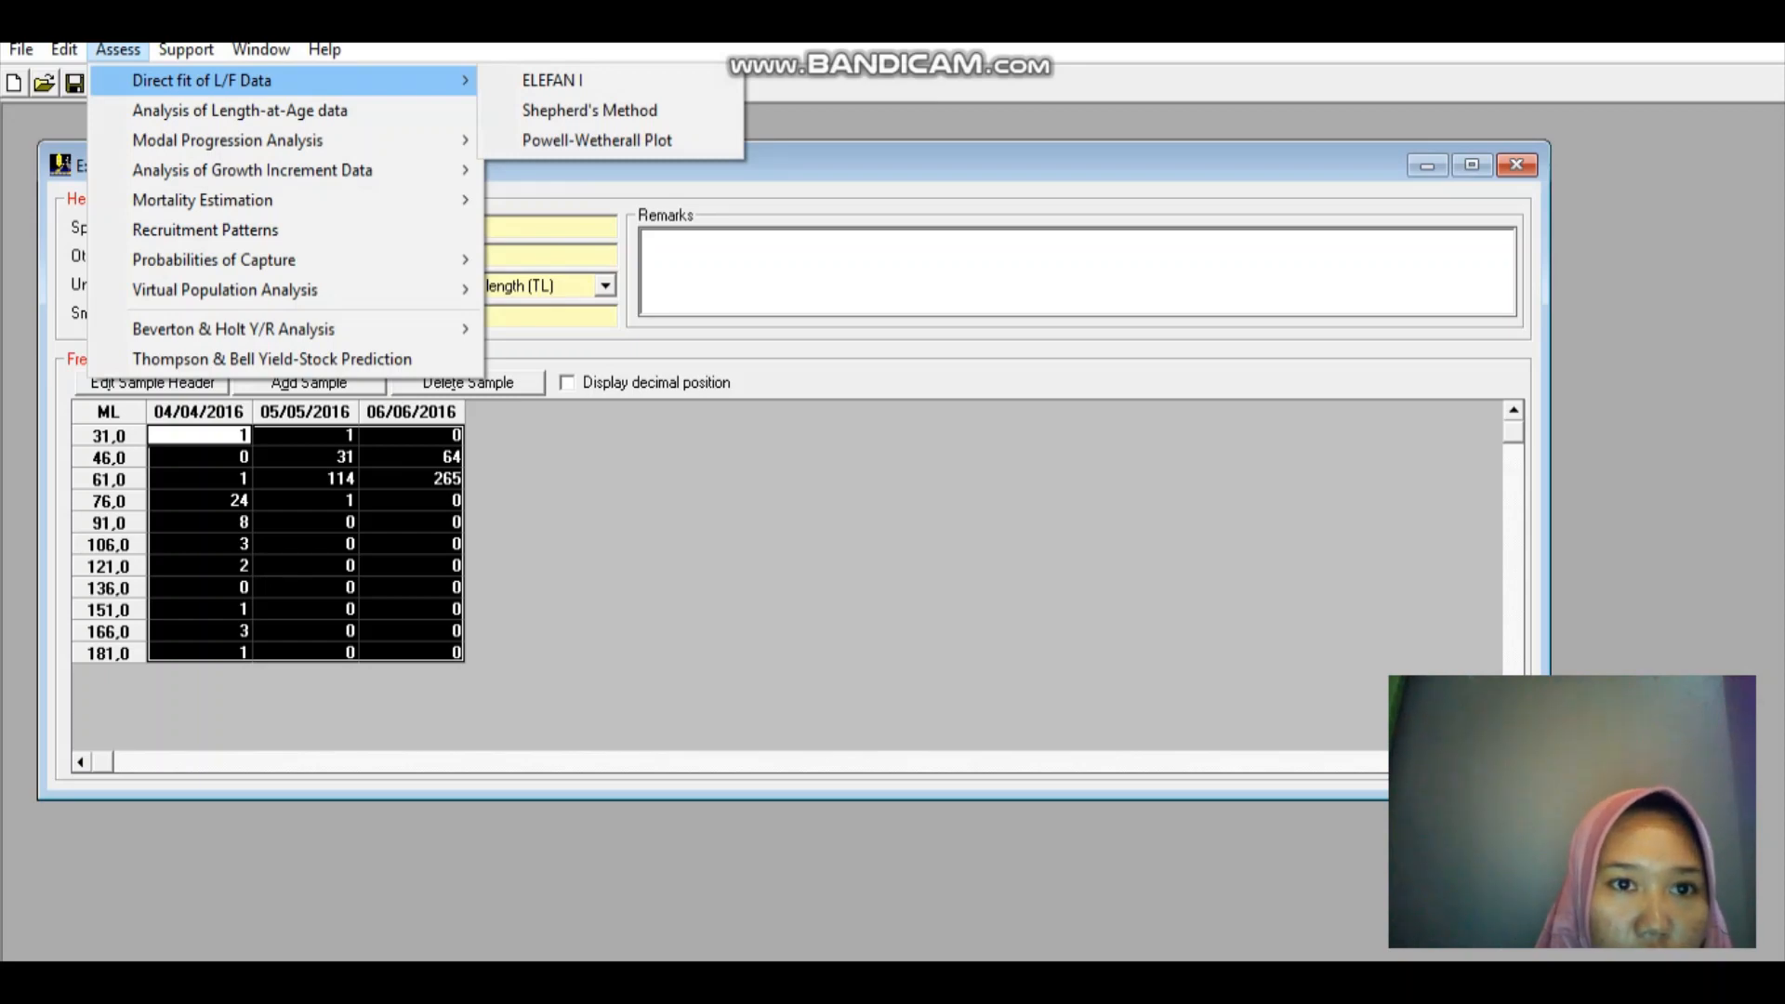
{"action": "left_click", "coordinate": [552, 80]}
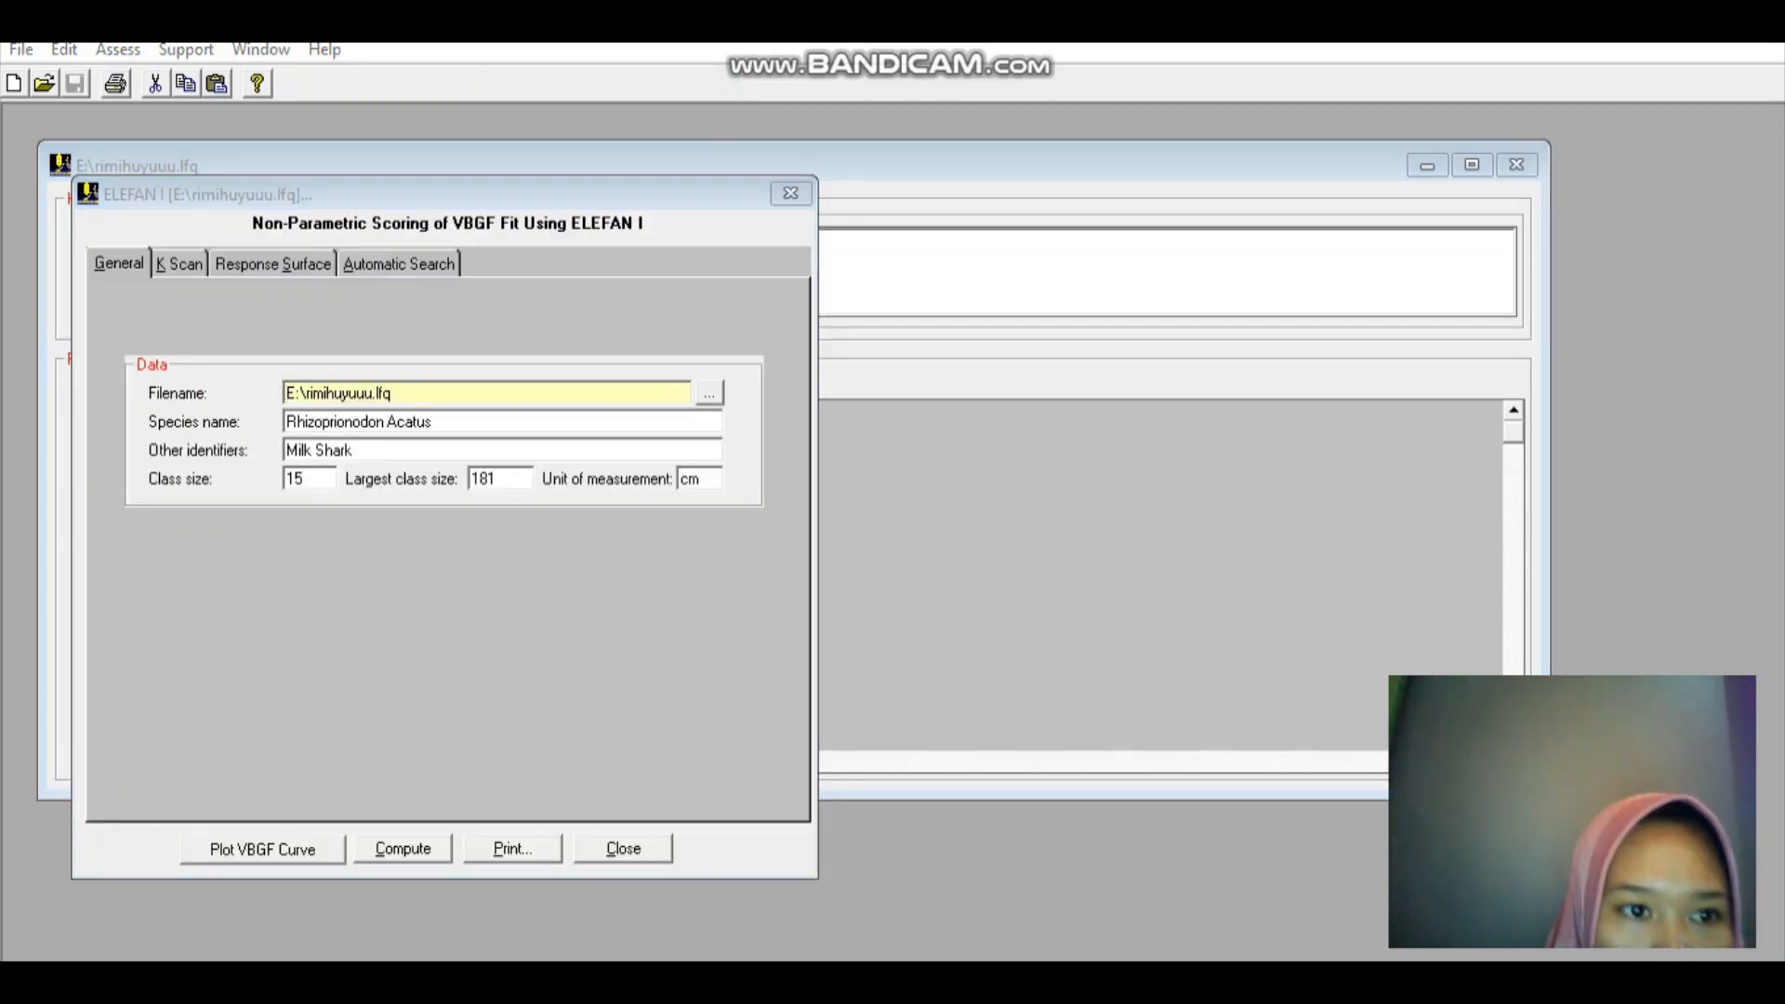
{"action": "left_click", "coordinate": [272, 264]}
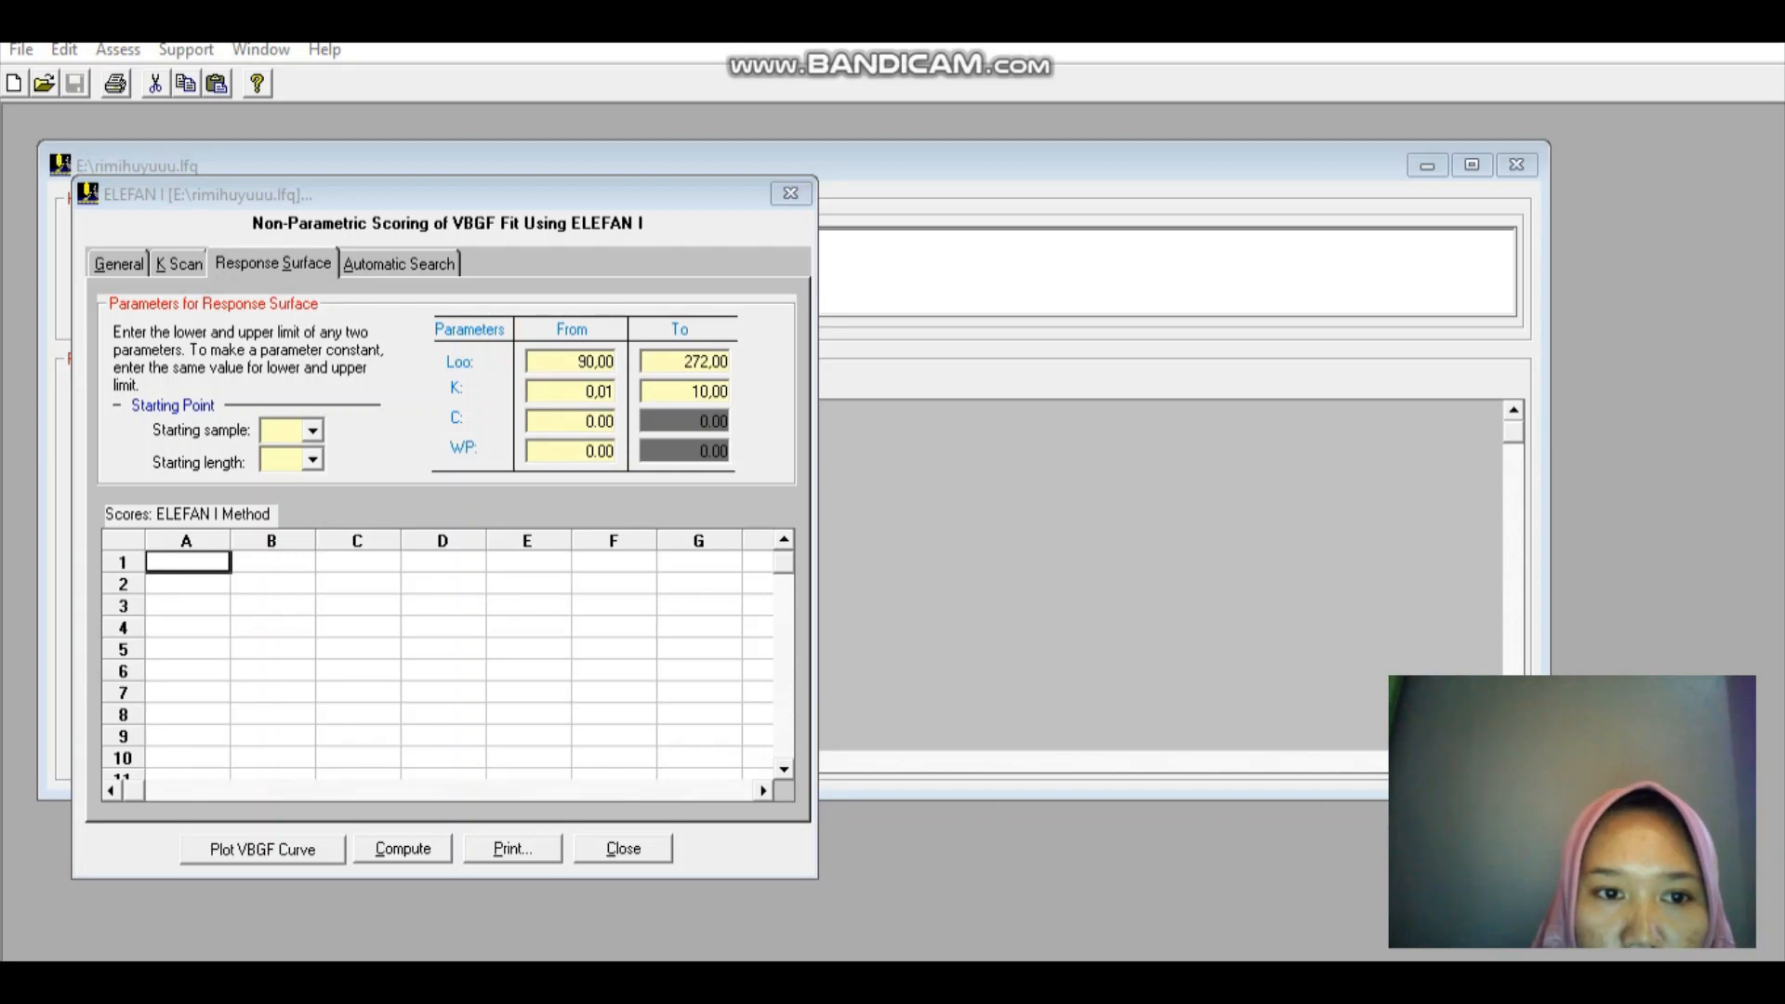
- Set the Loo limits for the response surface from 87 to 17
{"action": "left_click_drag", "start_coordinate": [577, 362], "coordinate": [611, 362]}
{"action": "type", "text": "87"}
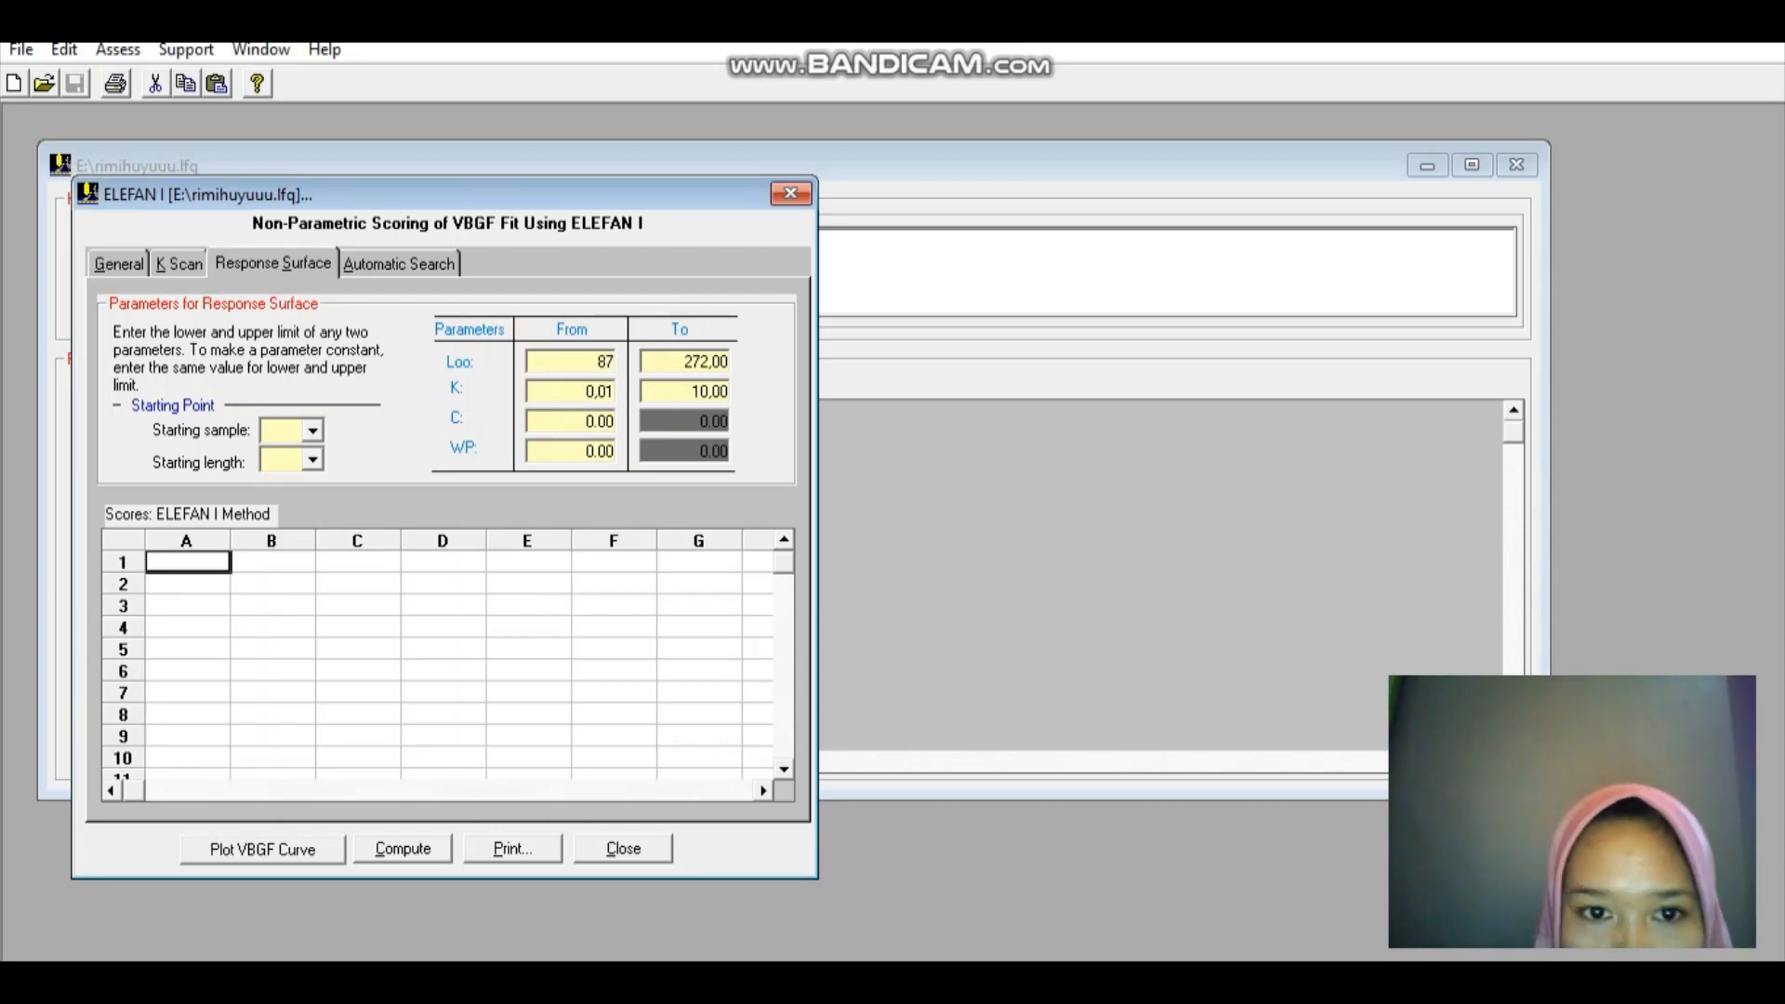
{"action": "left_click_drag", "start_coordinate": [686, 362], "coordinate": [728, 362]}
{"action": "type", "text": "17"}
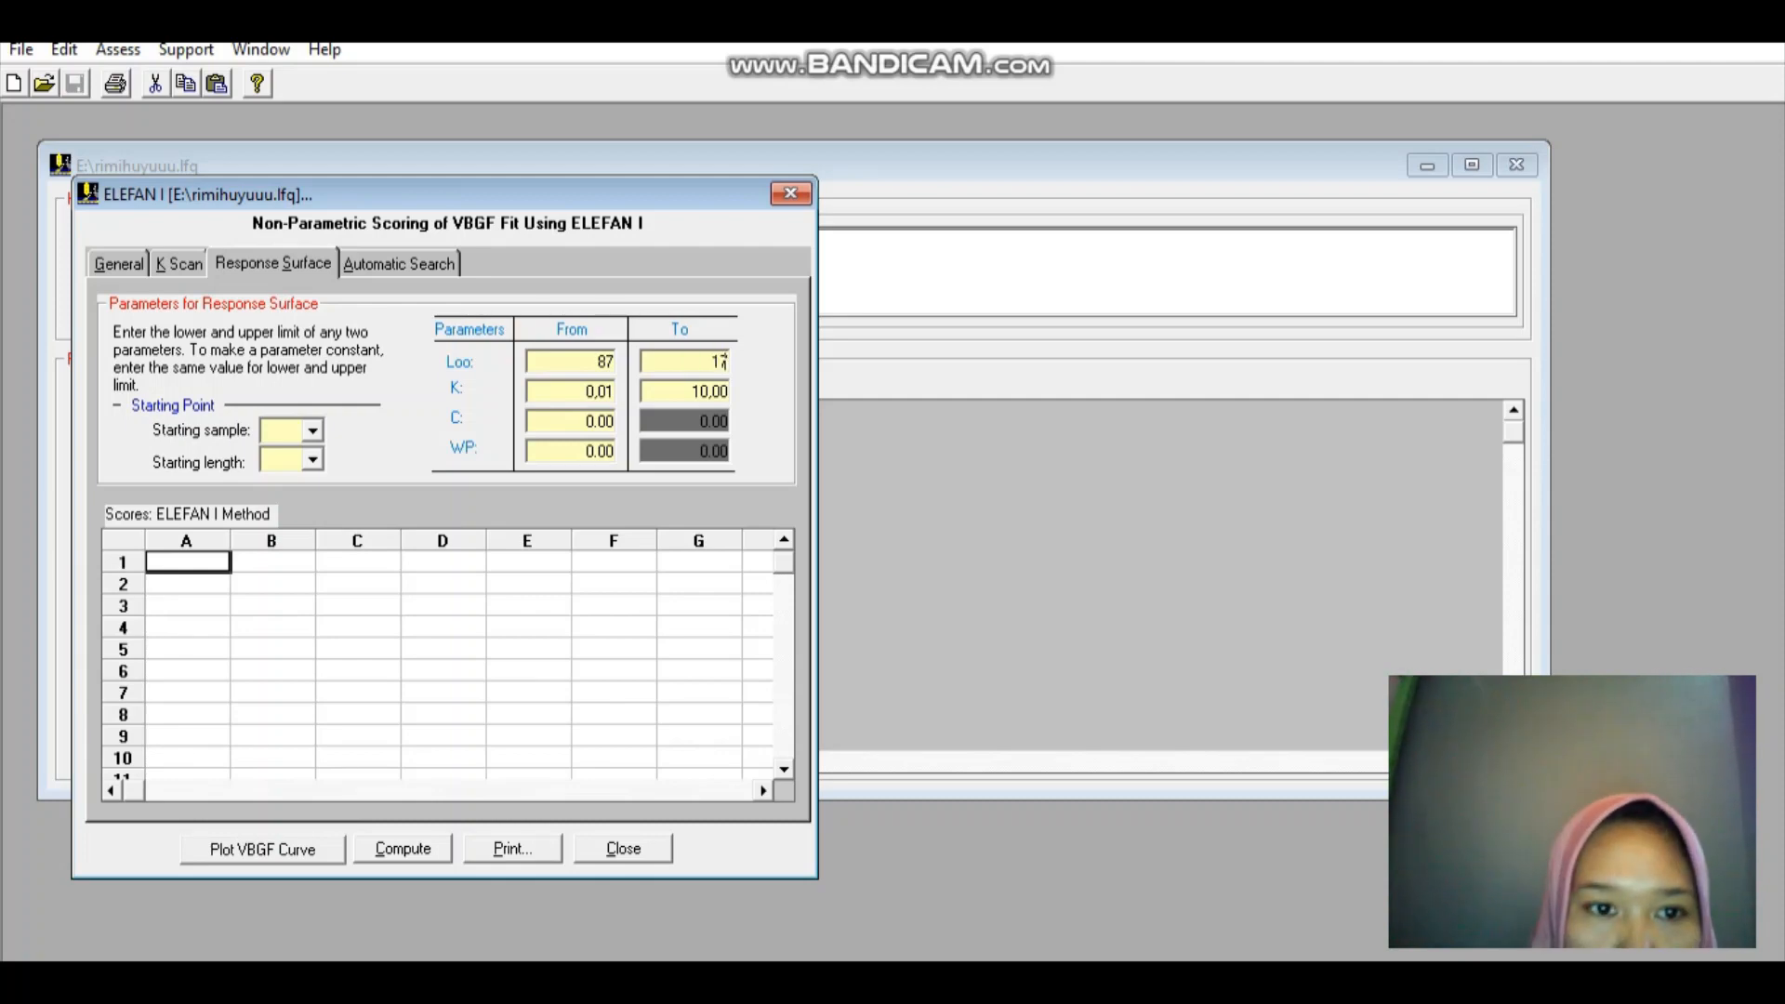
- Set the lower limit of K to 0,2 and choose 1 as the starting sample
{"action": "left_click_drag", "start_coordinate": [582, 392], "coordinate": [613, 391]}
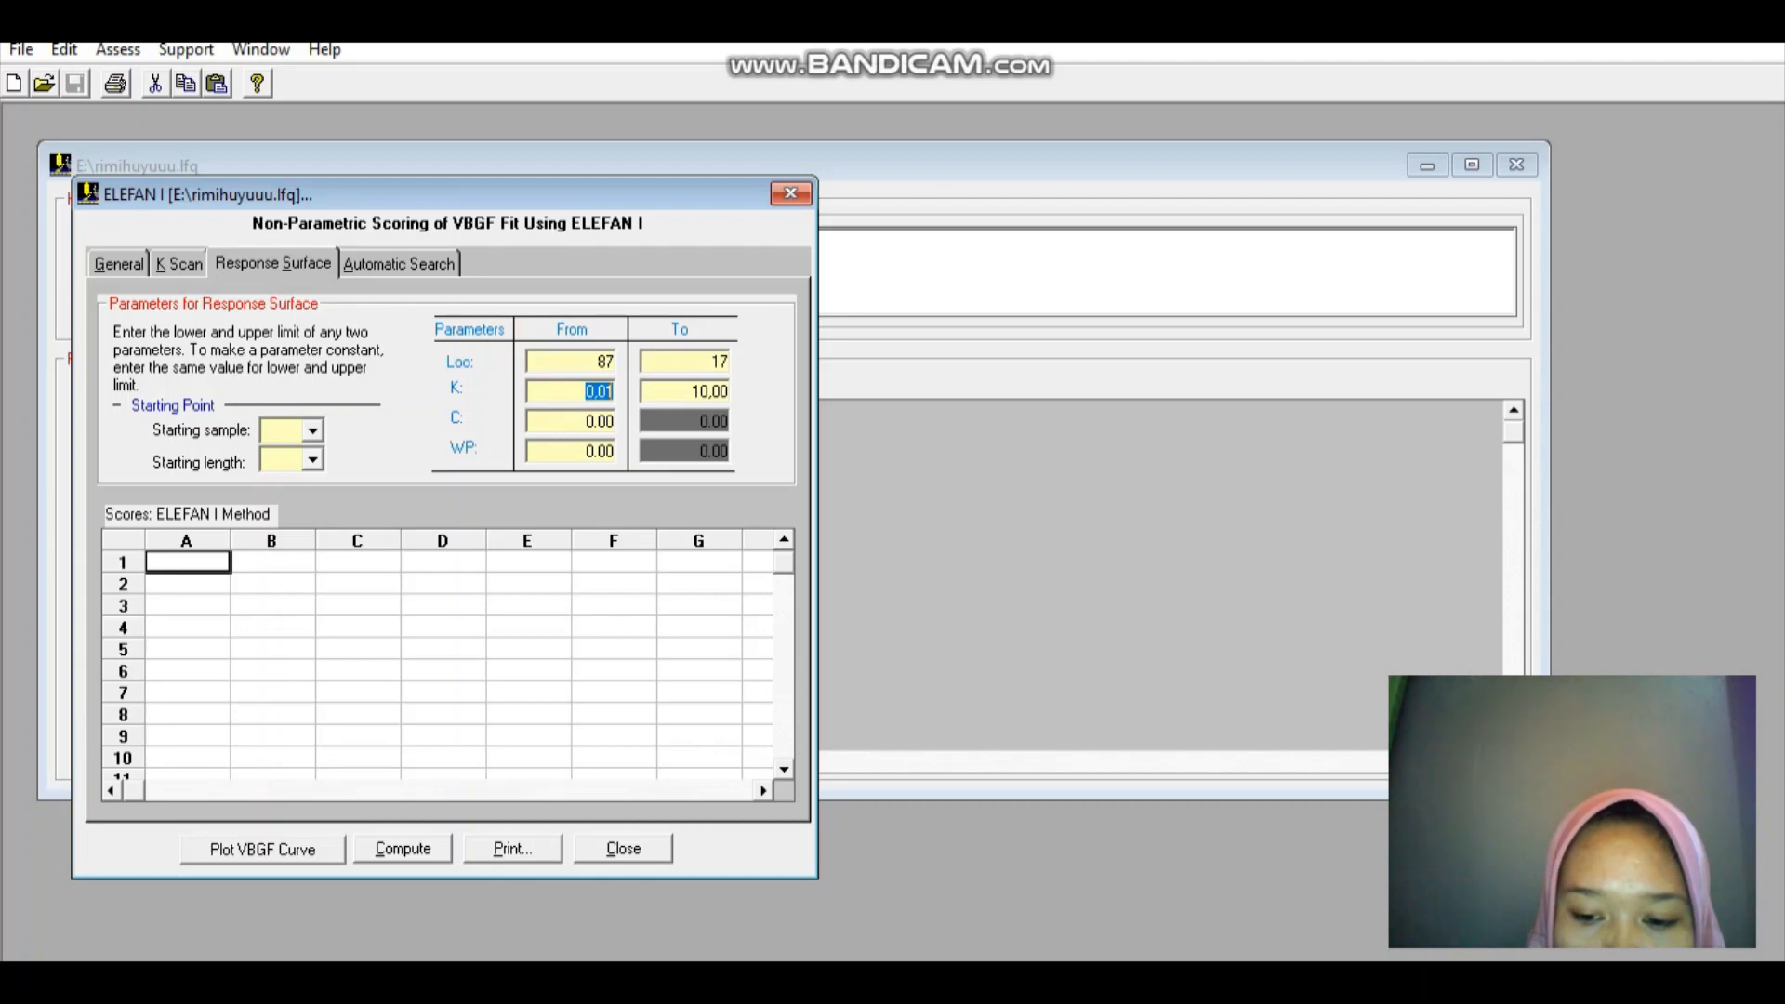
{"action": "type", "text": "0"}
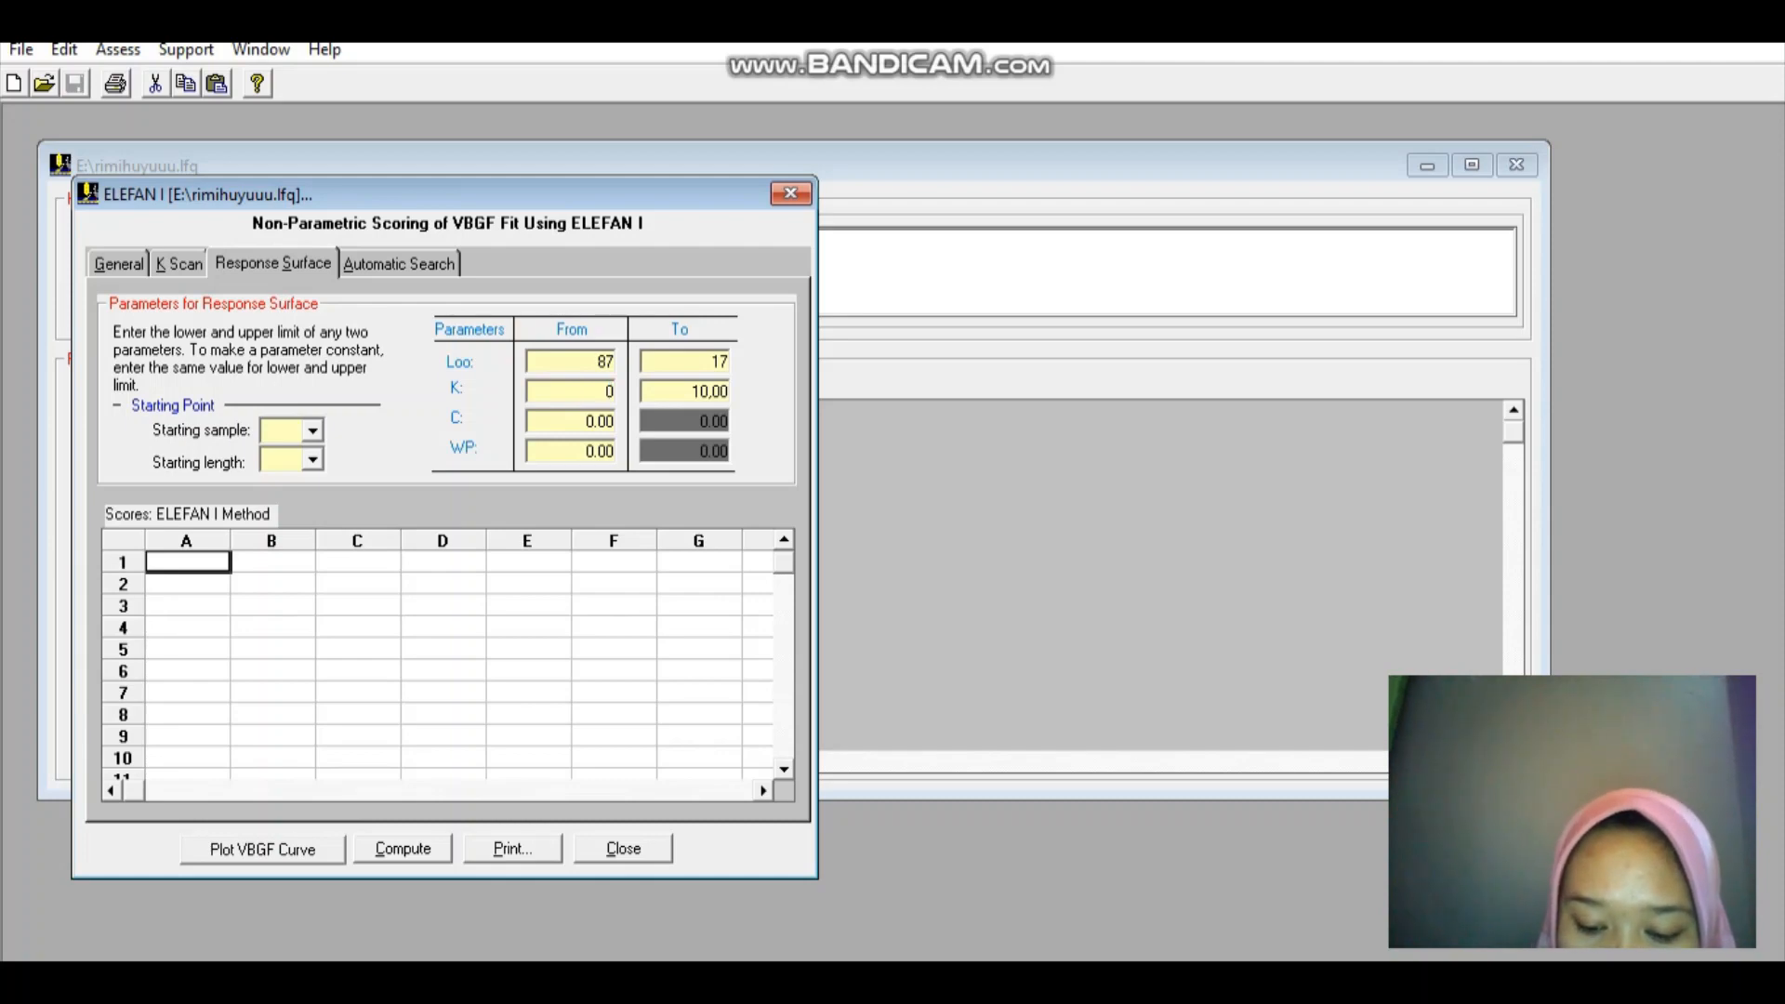
{"action": "type", "text": ",2"}
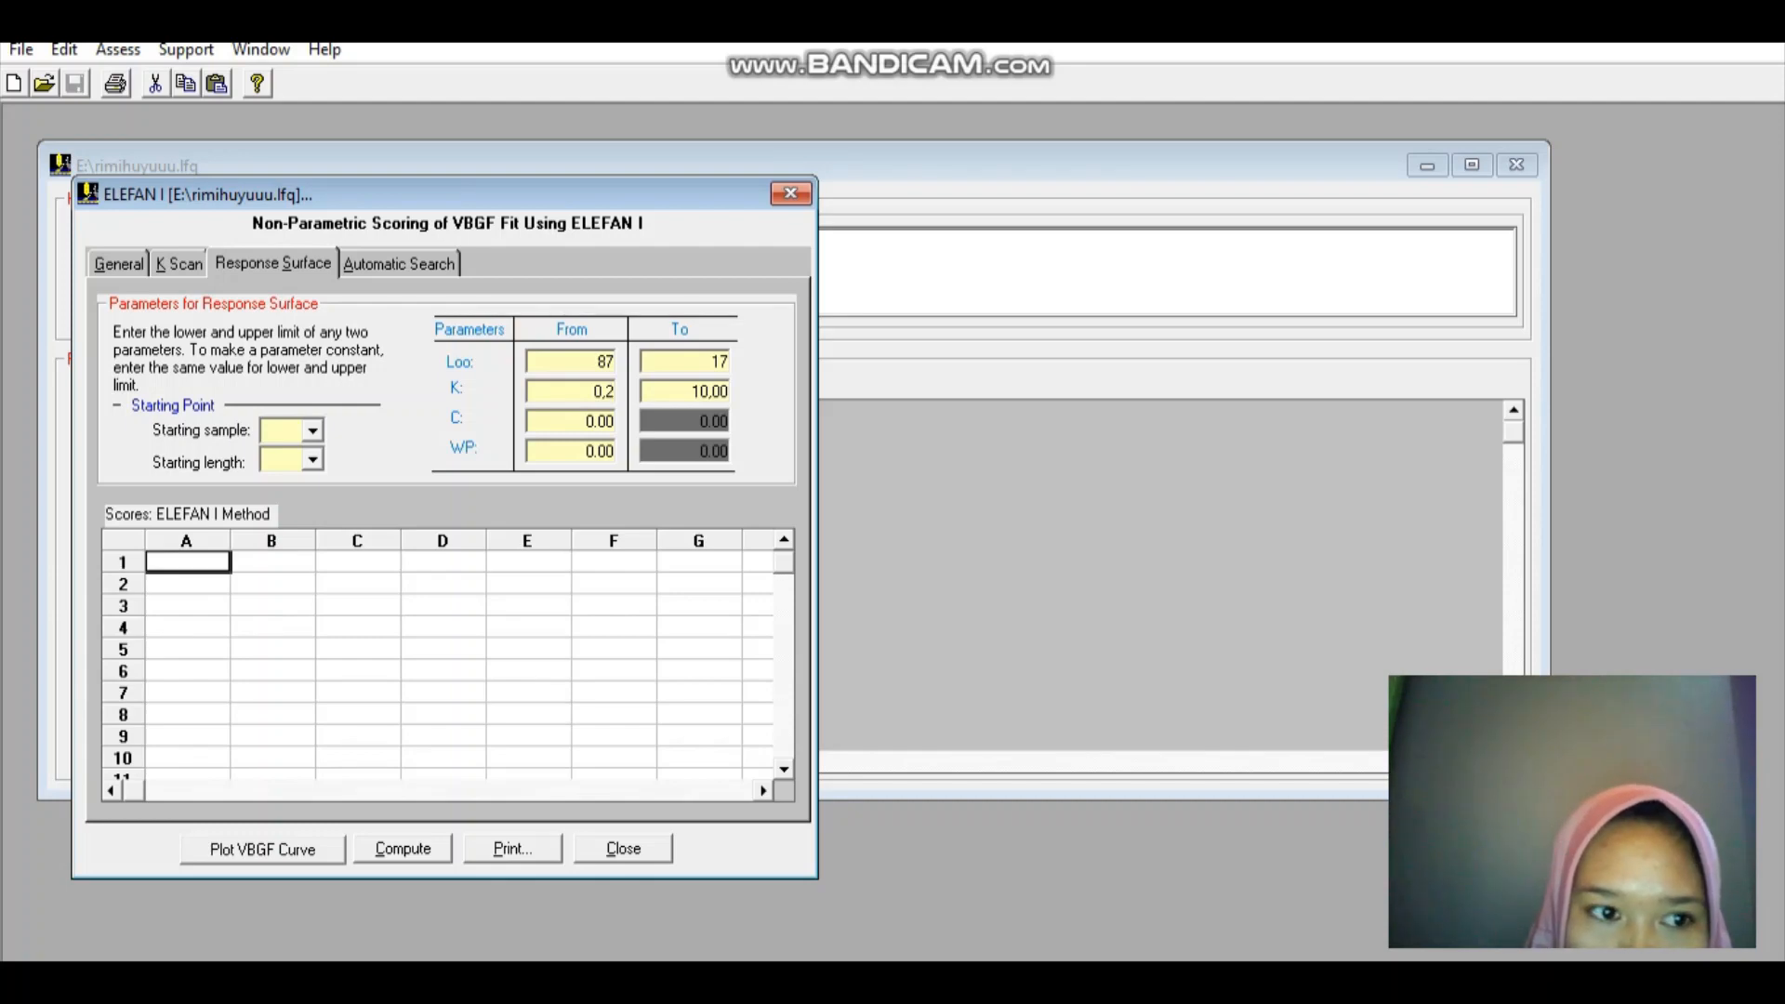
{"action": "left_click", "coordinate": [312, 430]}
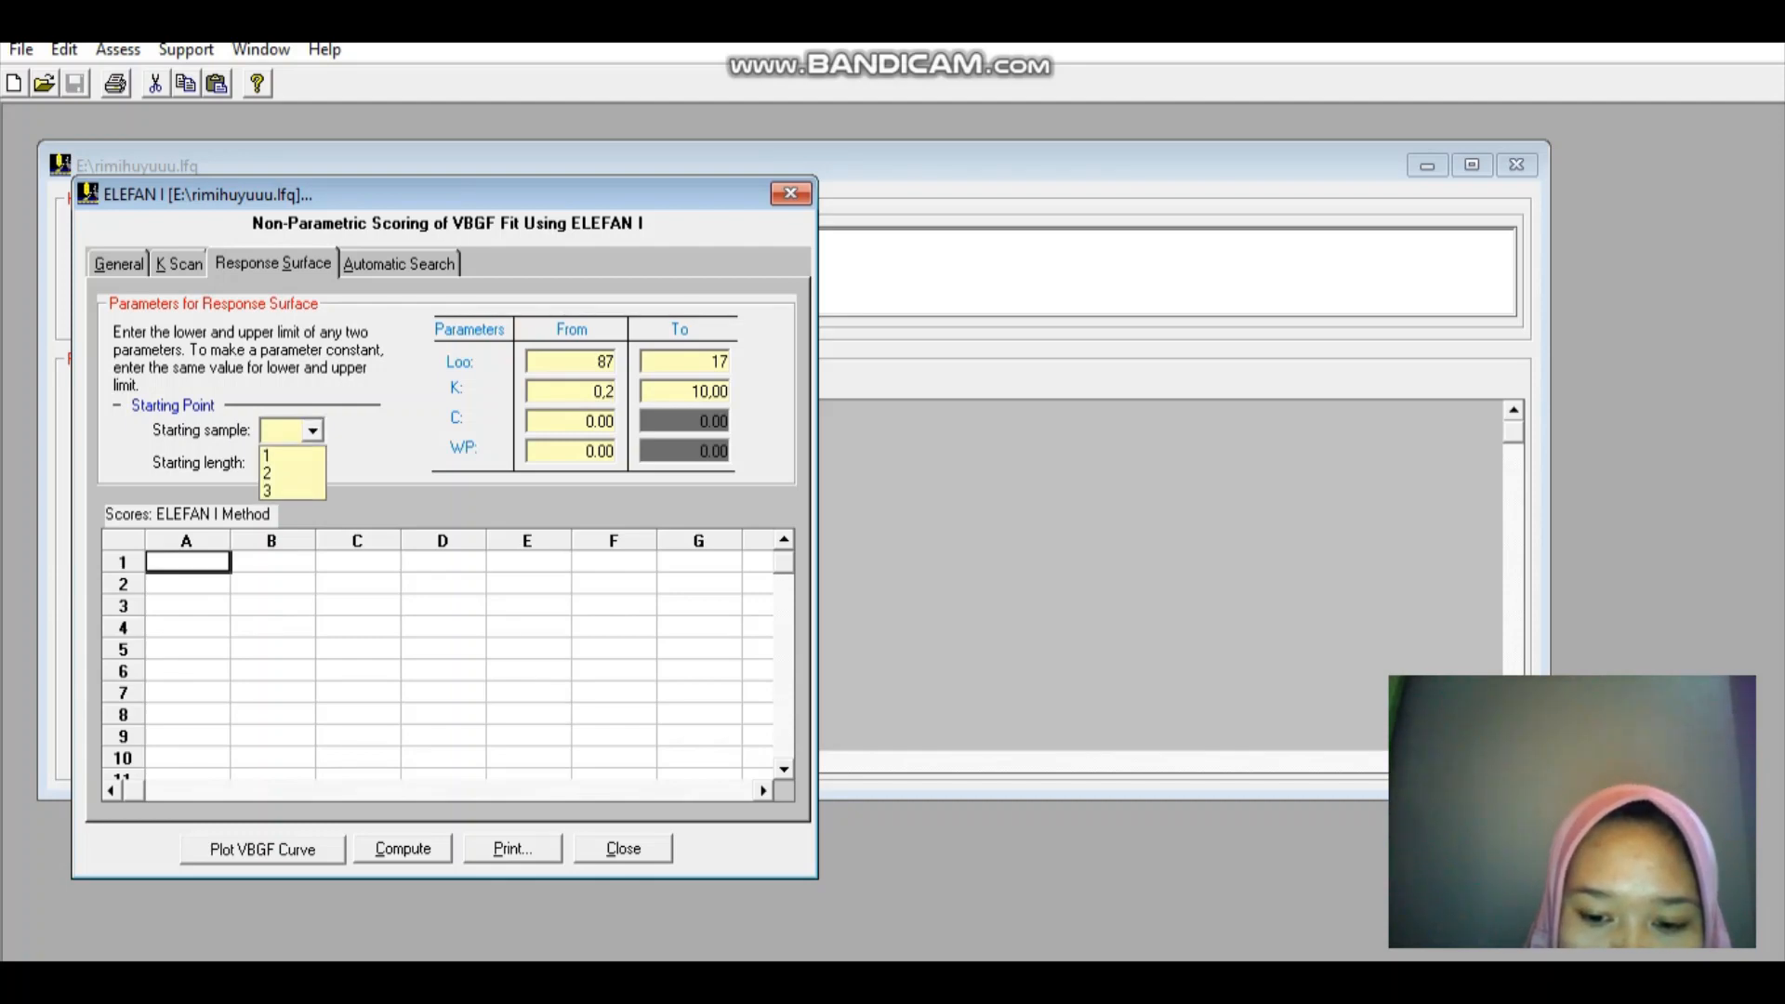
{"action": "left_click", "coordinate": [292, 456]}
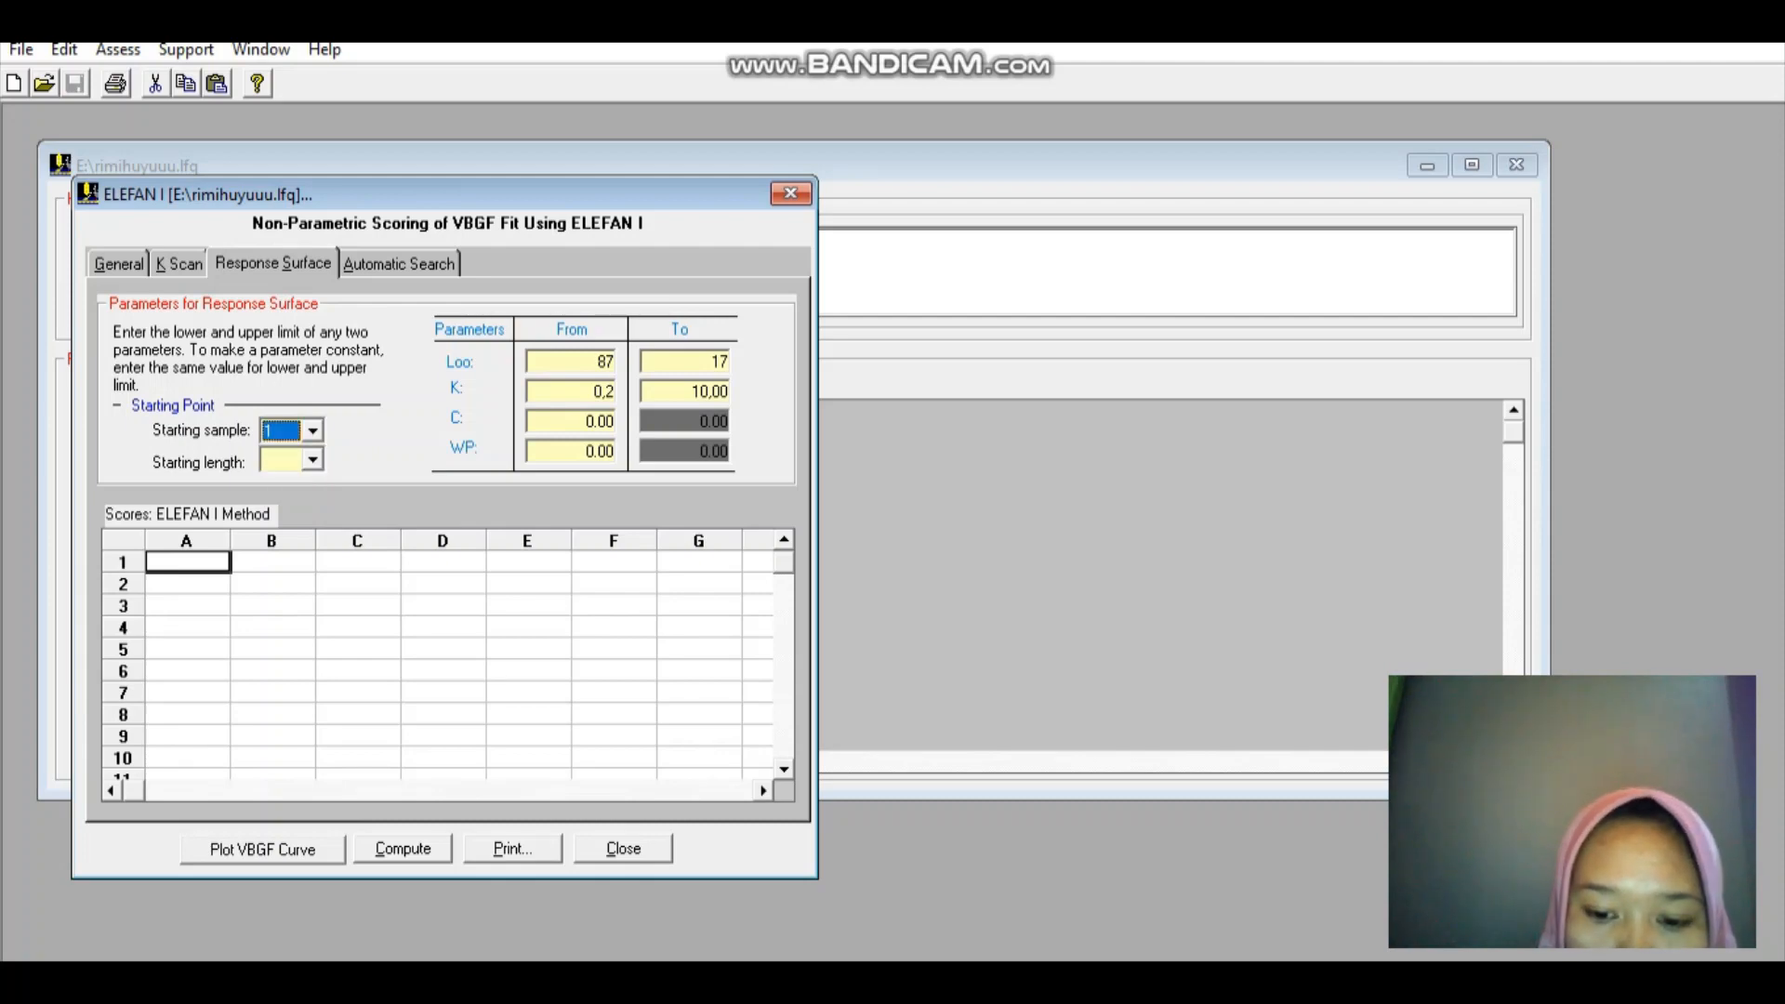
- Set the starting length to 76,00 and try to compute the response surface
{"action": "left_click", "coordinate": [313, 461]}
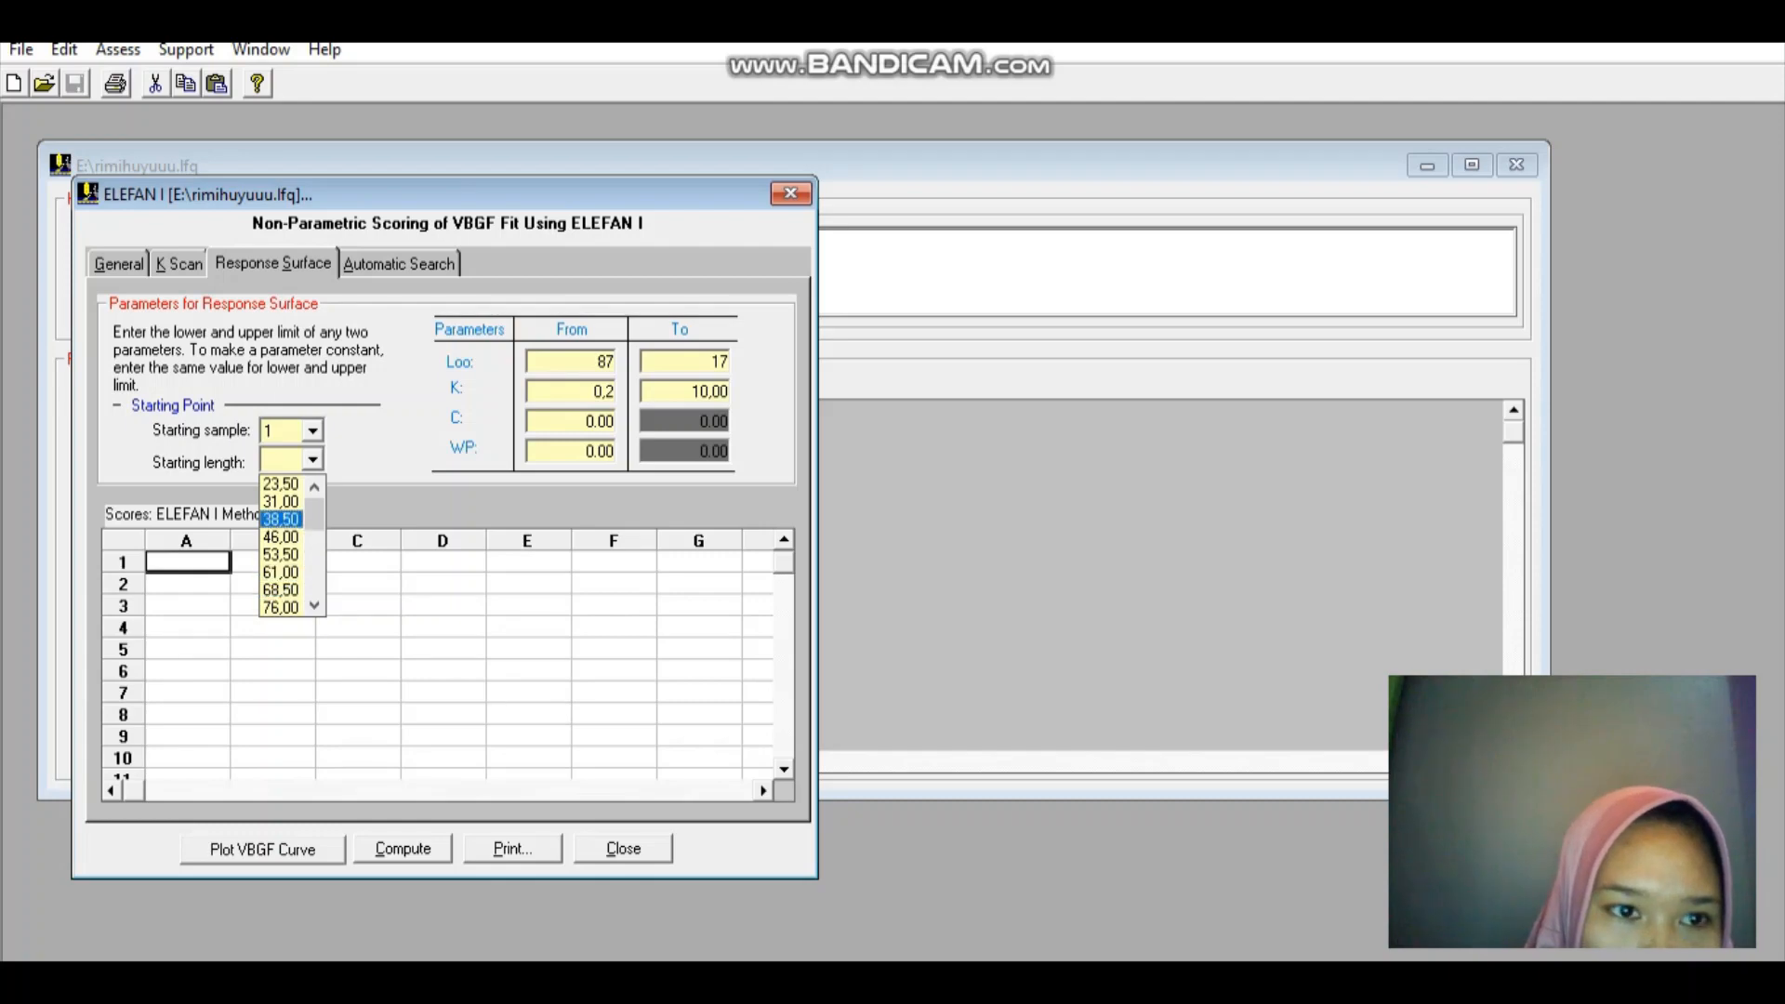
{"action": "left_click", "coordinate": [281, 519]}
{"action": "left_click_drag", "start_coordinate": [418, 194], "coordinate": [538, 182]}
{"action": "left_click", "coordinate": [432, 448]}
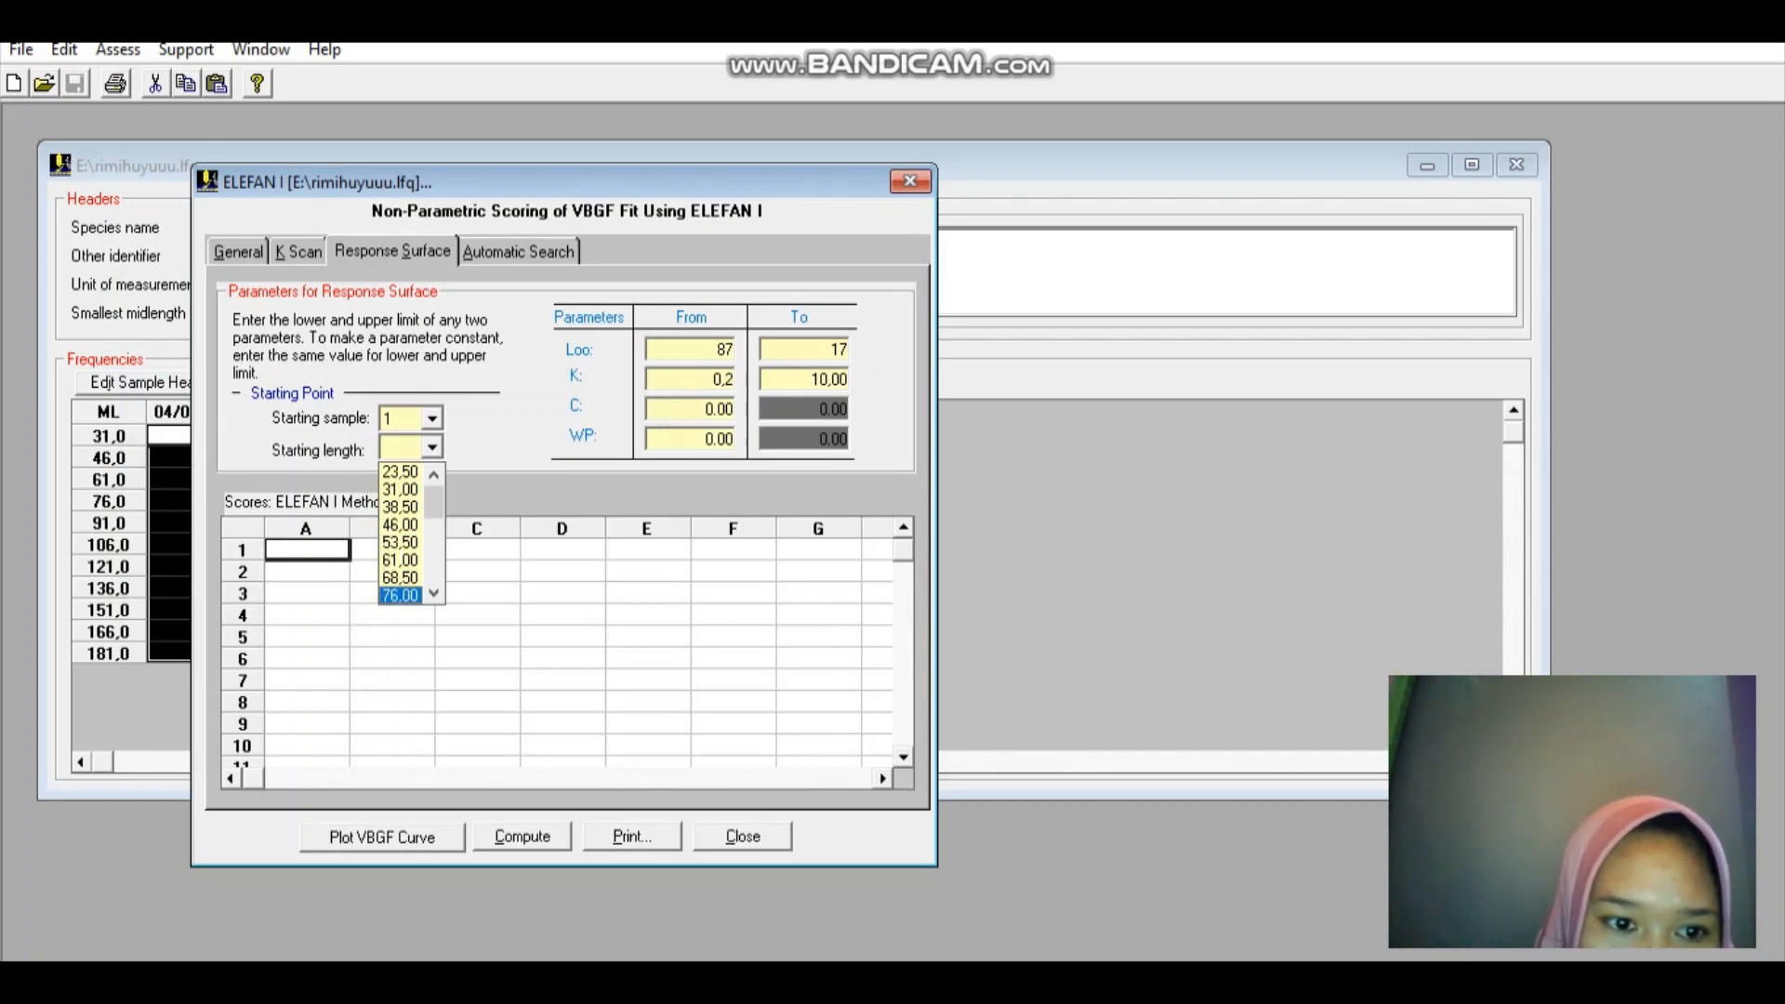
{"action": "left_click", "coordinate": [401, 596]}
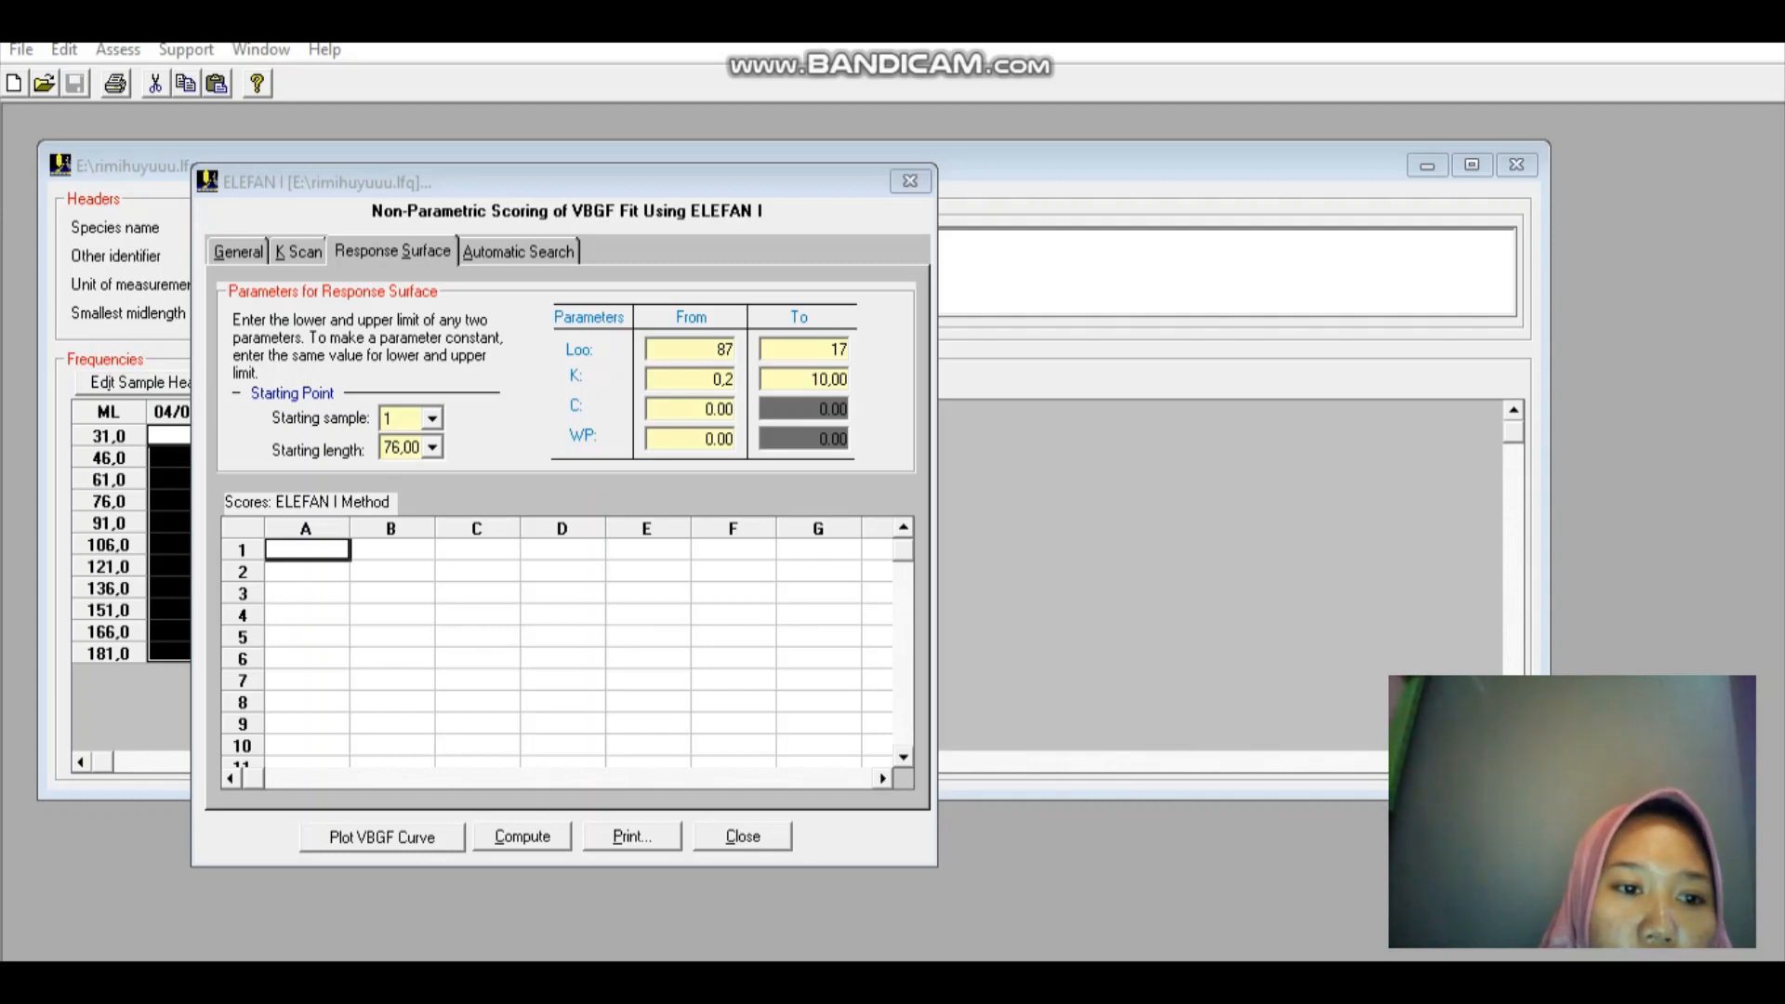
{"action": "left_click_drag", "start_coordinate": [558, 183], "coordinate": [703, 153]}
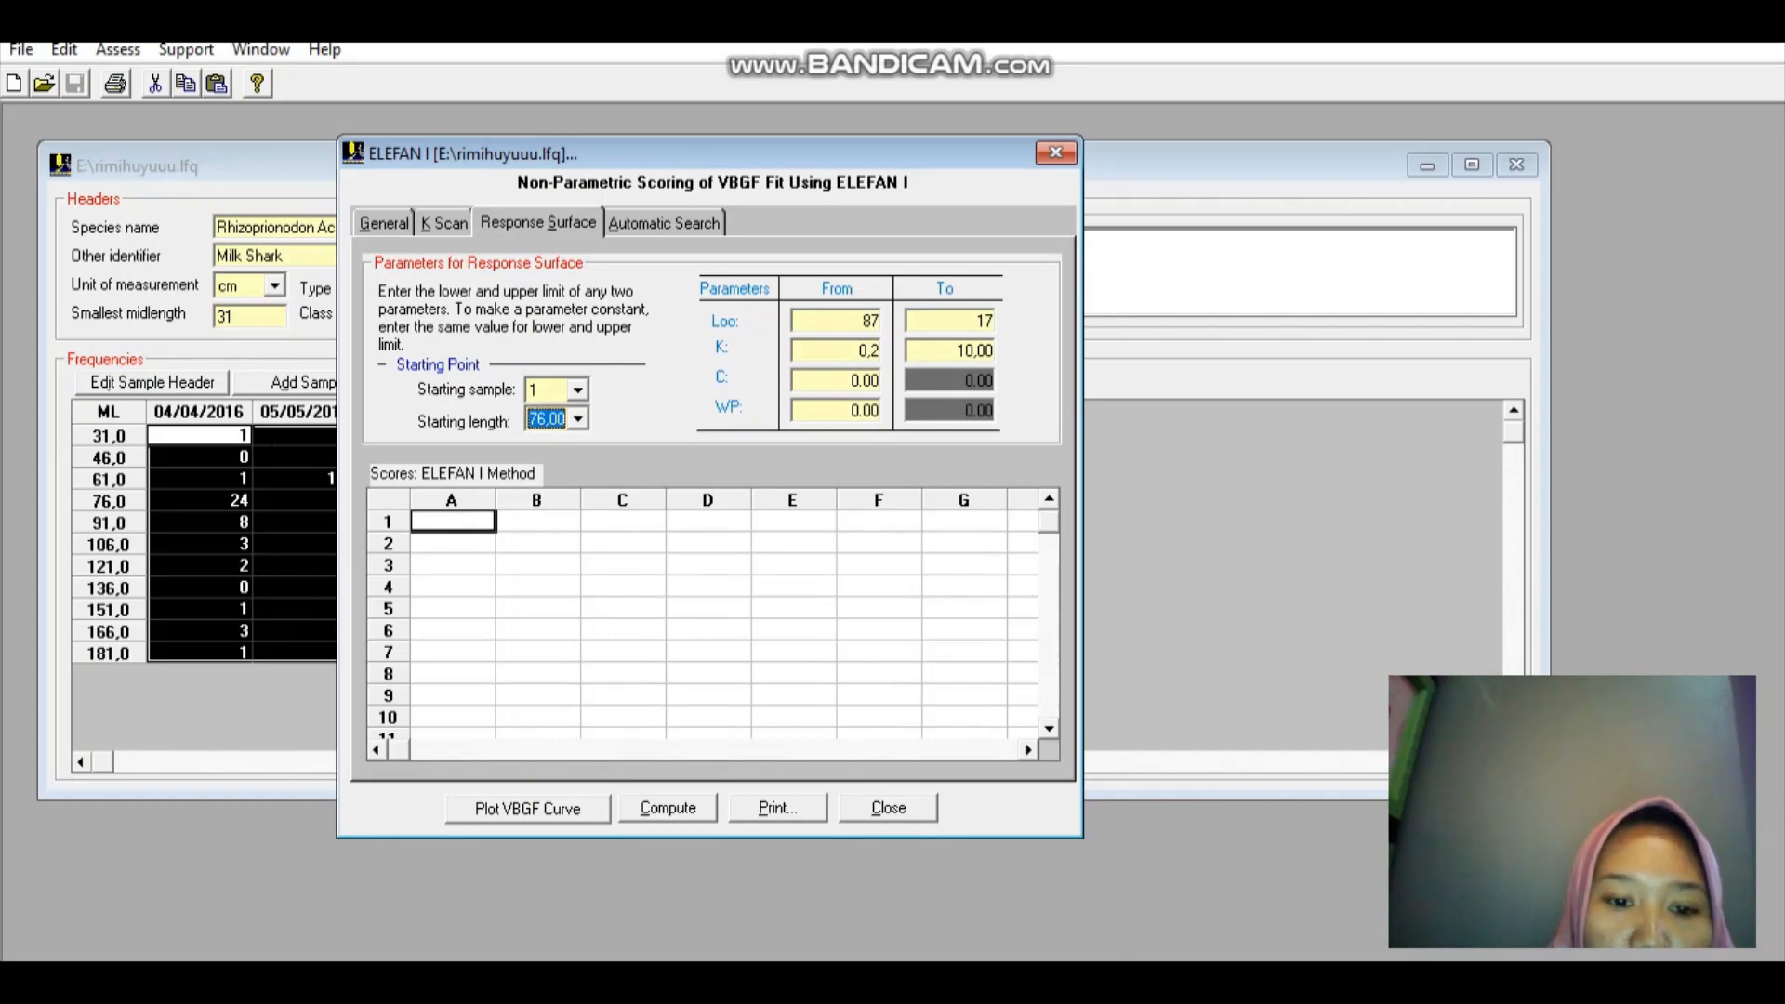
{"action": "left_click", "coordinate": [667, 808]}
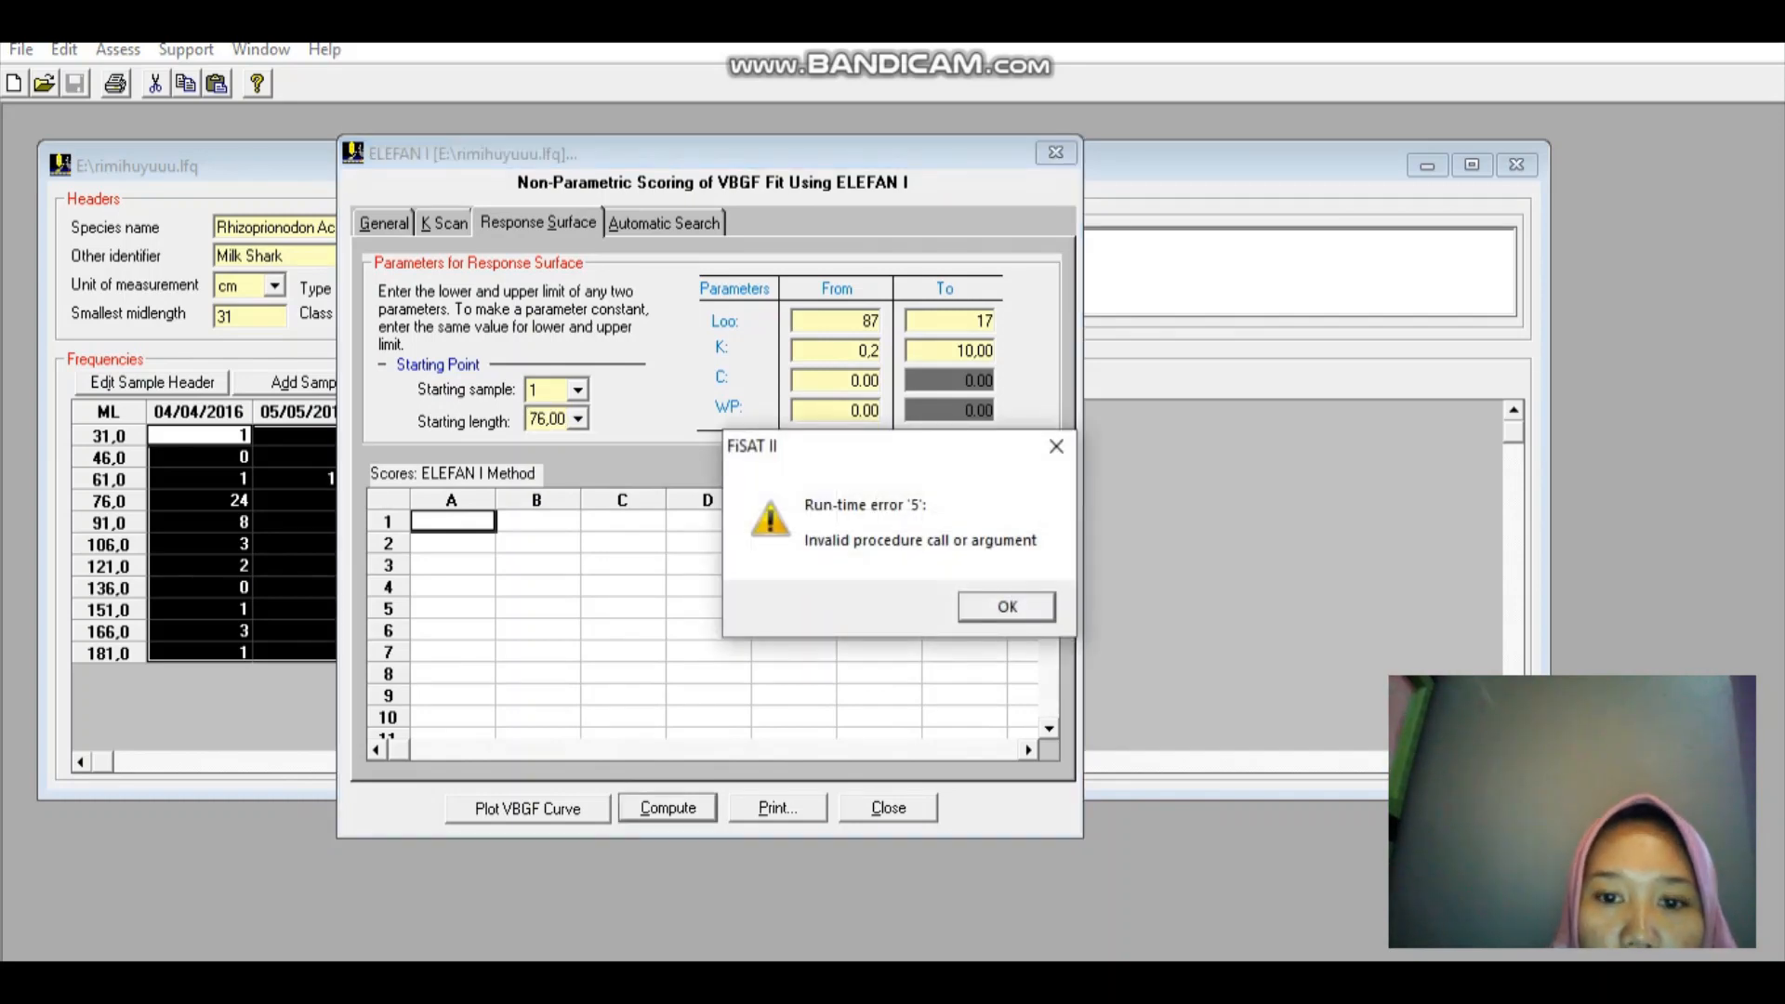
{"action": "key", "text": "Return"}
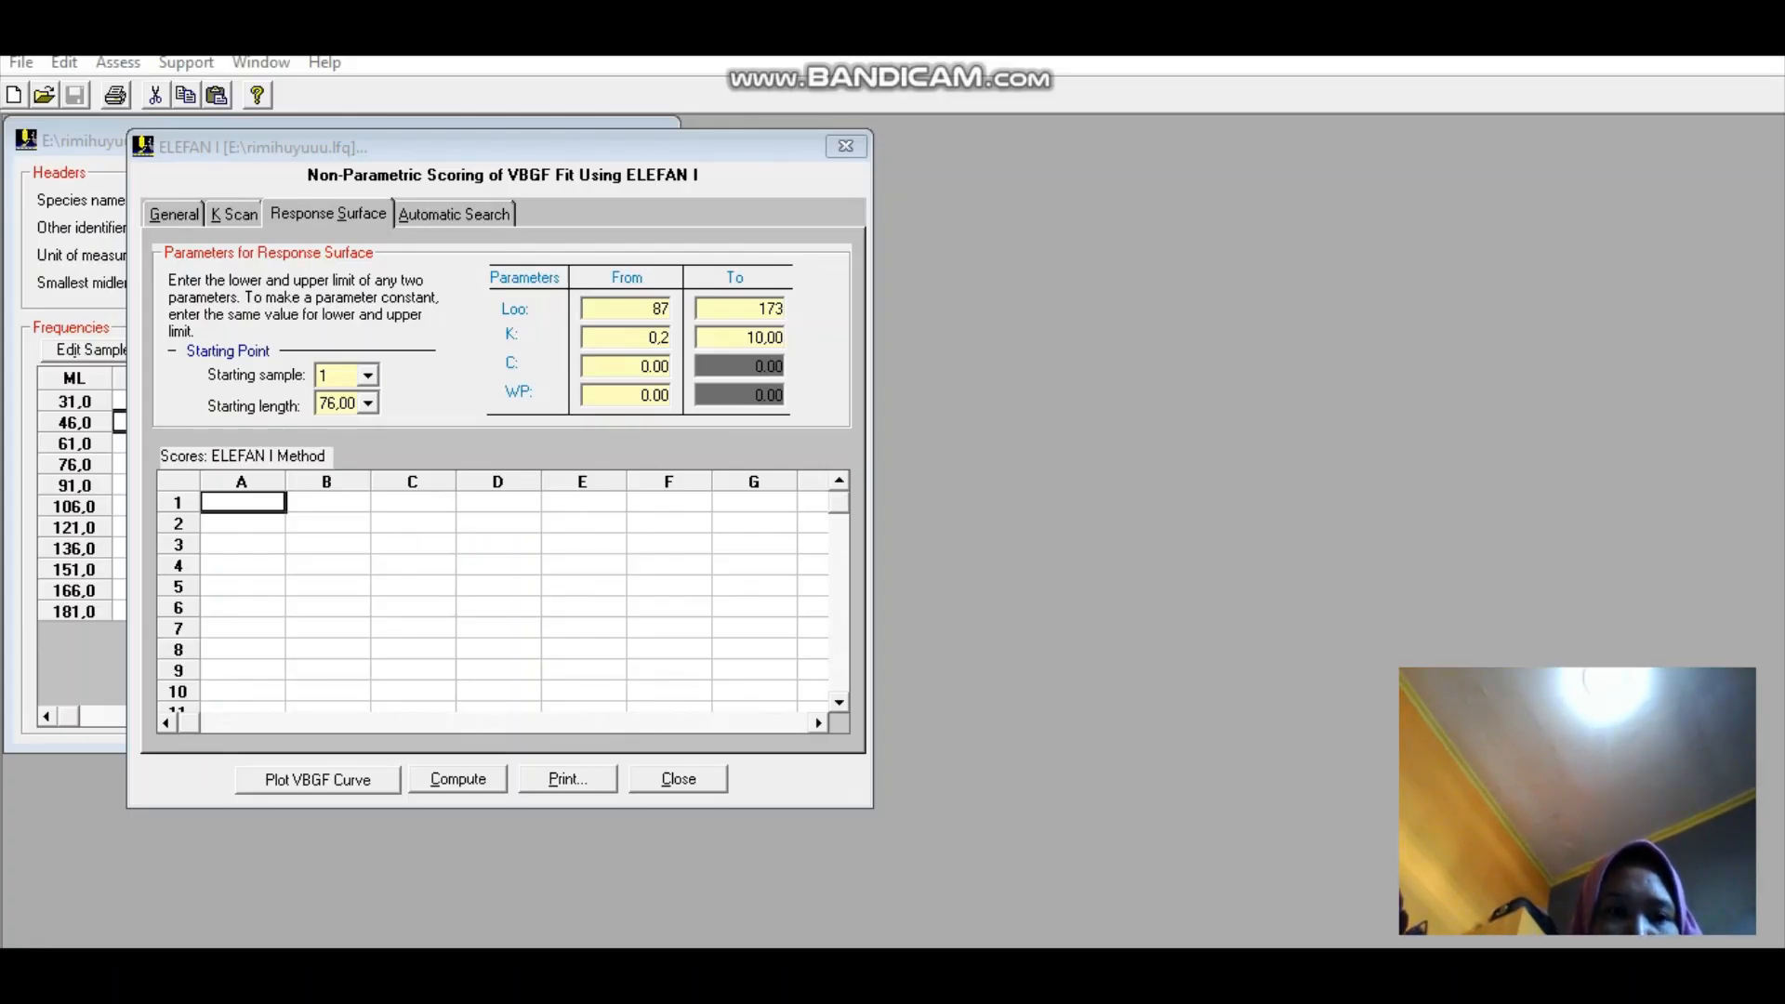
- With Loo from 87 to 173, choose starting length 76,00 again and compute the ELEFAN I response surface scores
{"action": "left_click", "coordinate": [368, 404]}
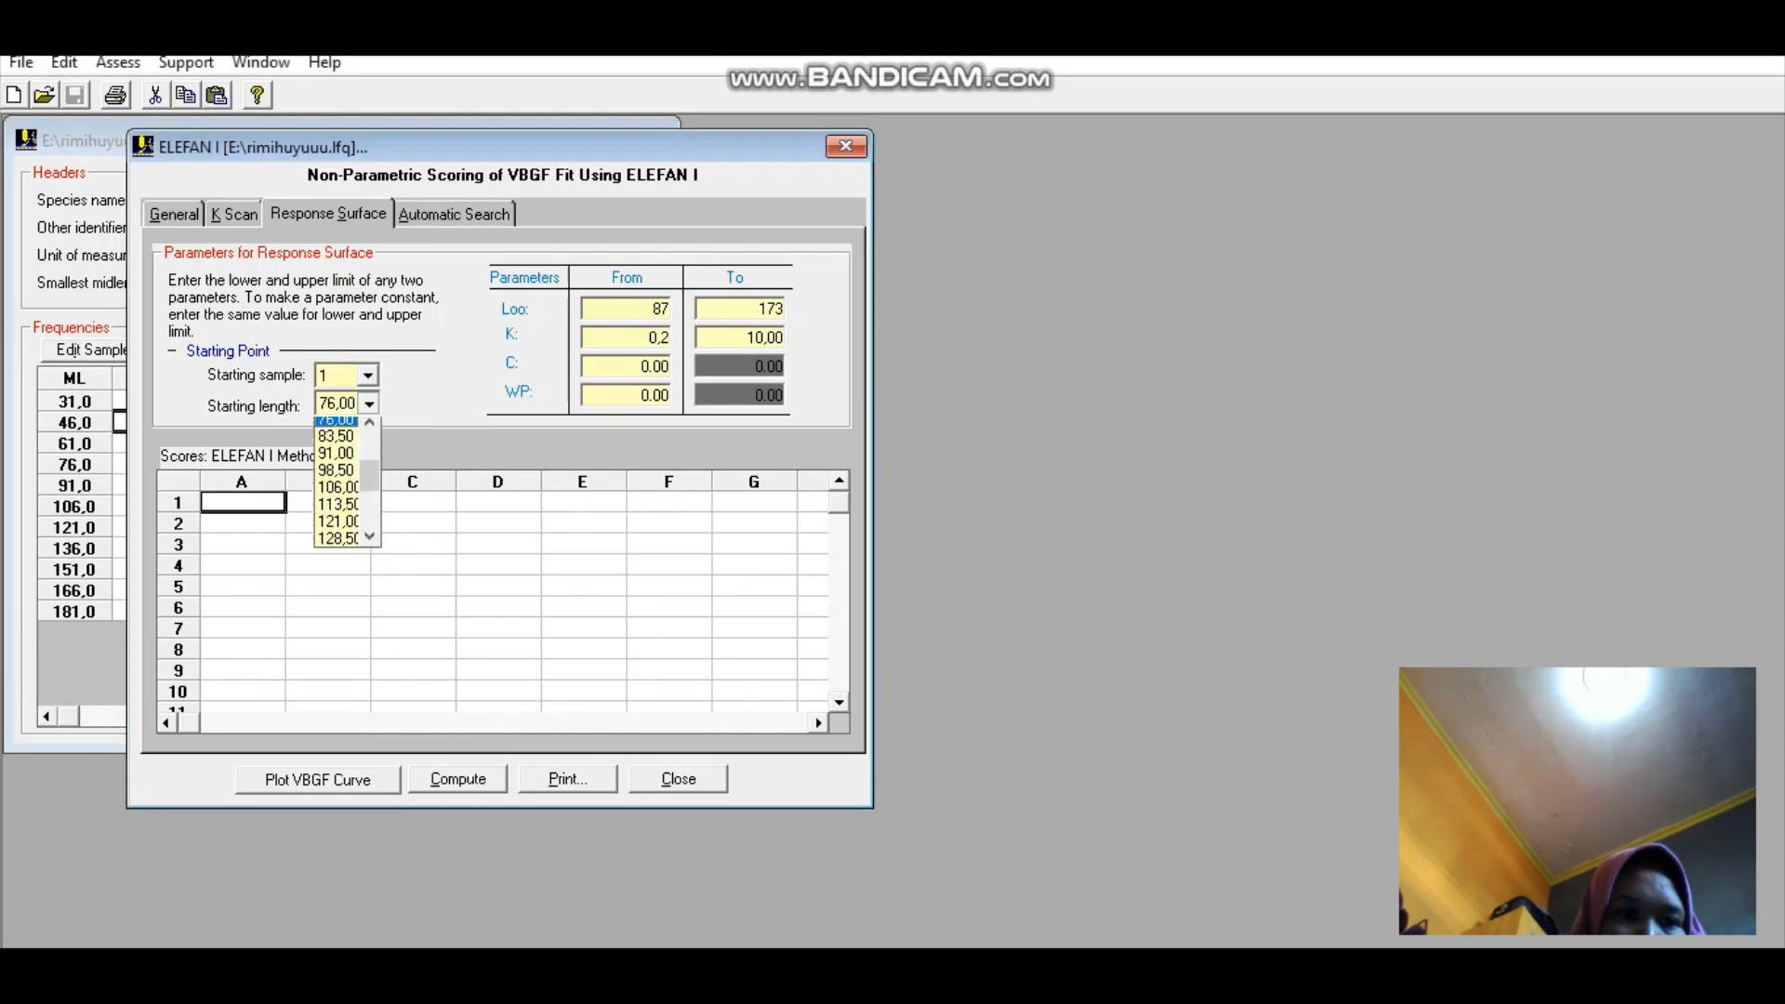
{"action": "left_click", "coordinate": [336, 426]}
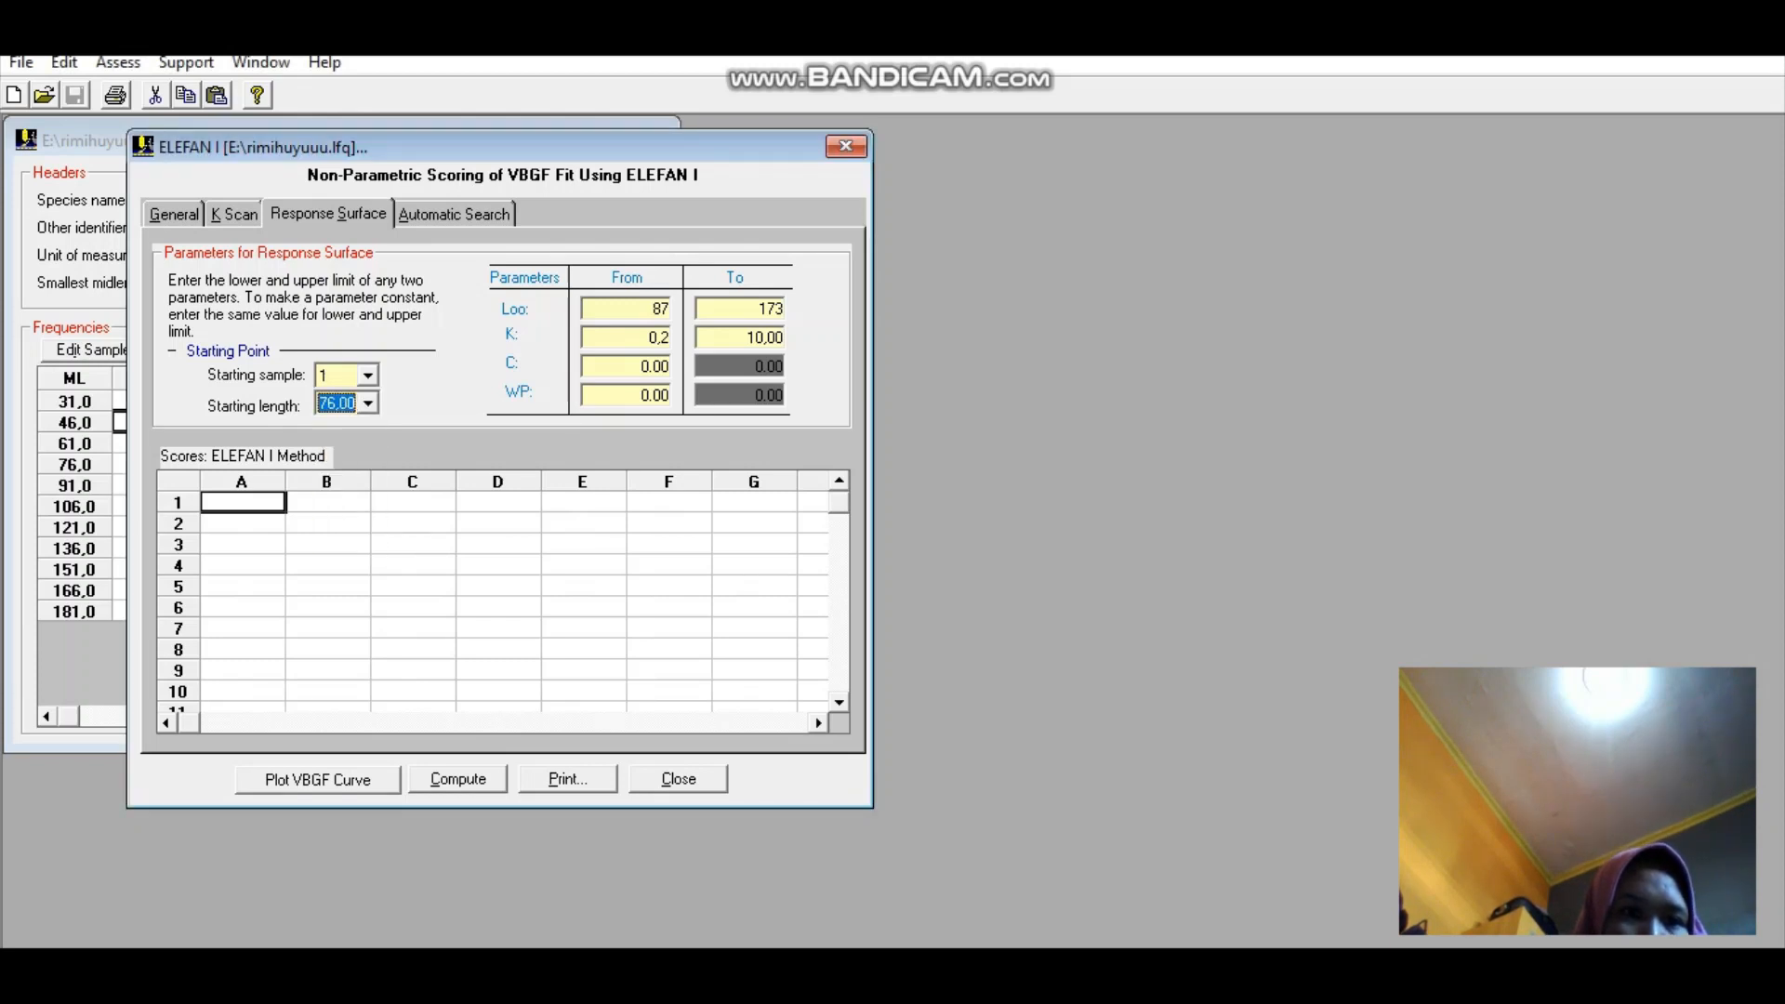
{"action": "left_click_drag", "start_coordinate": [502, 147], "coordinate": [592, 119]}
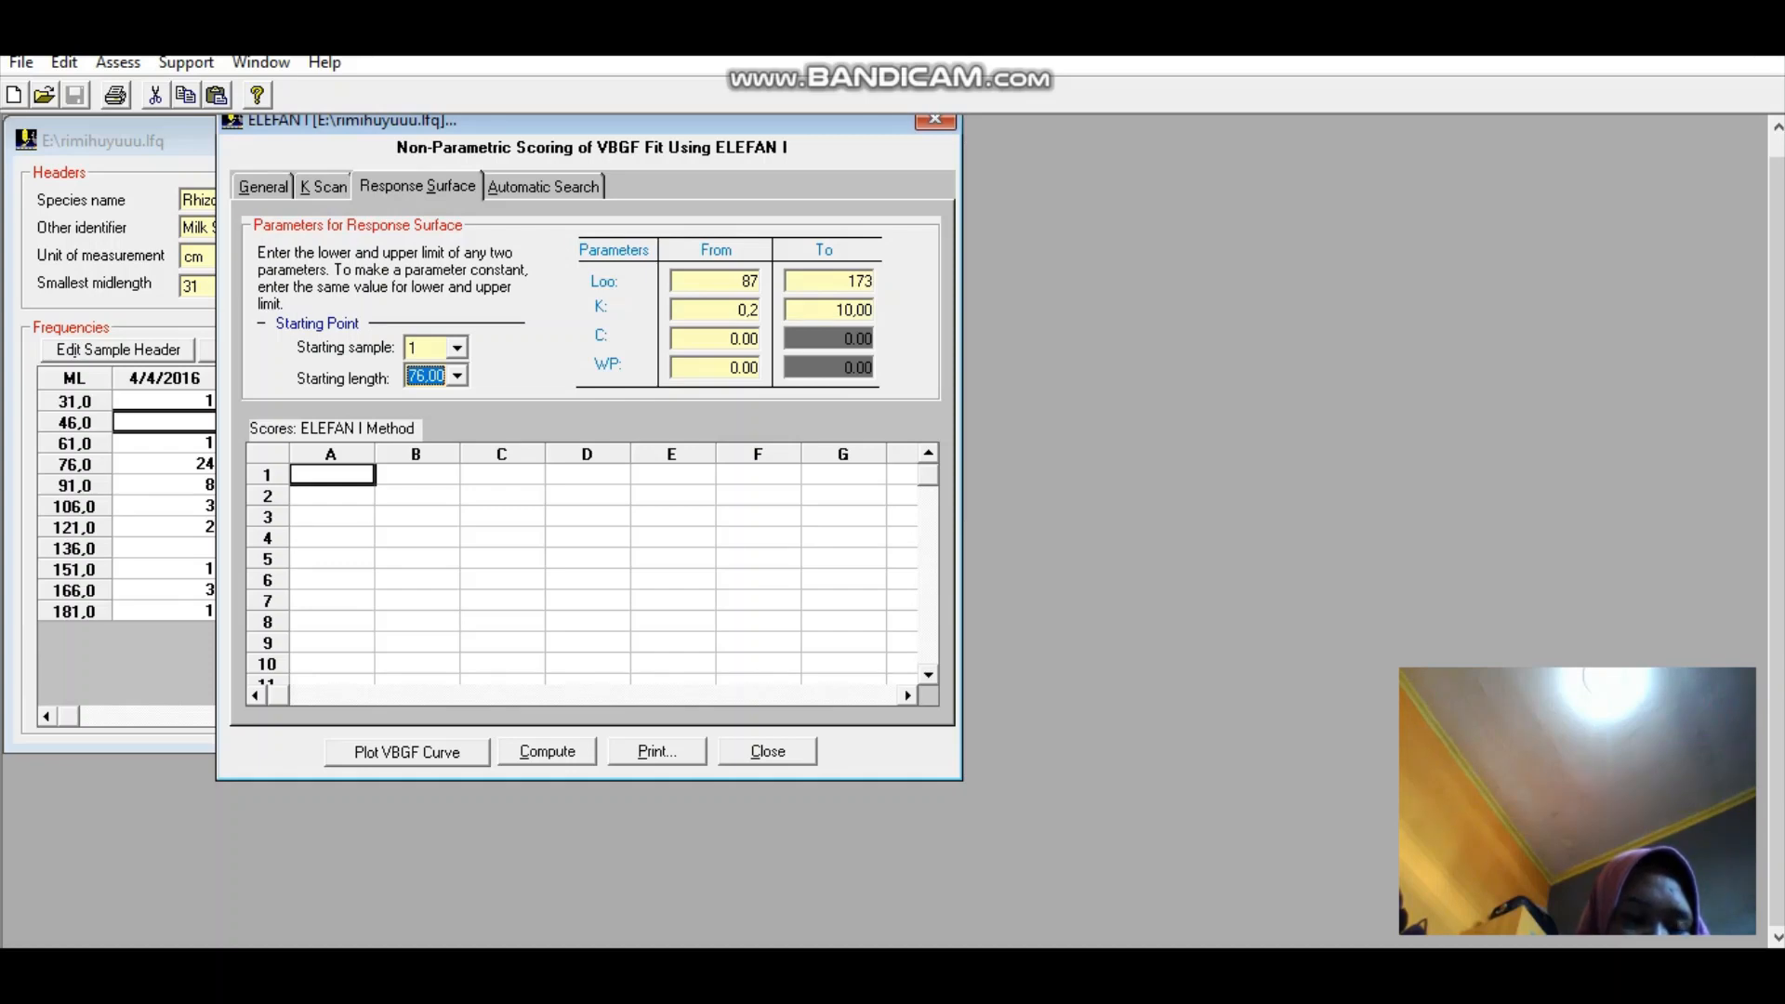
{"action": "left_click", "coordinate": [167, 464]}
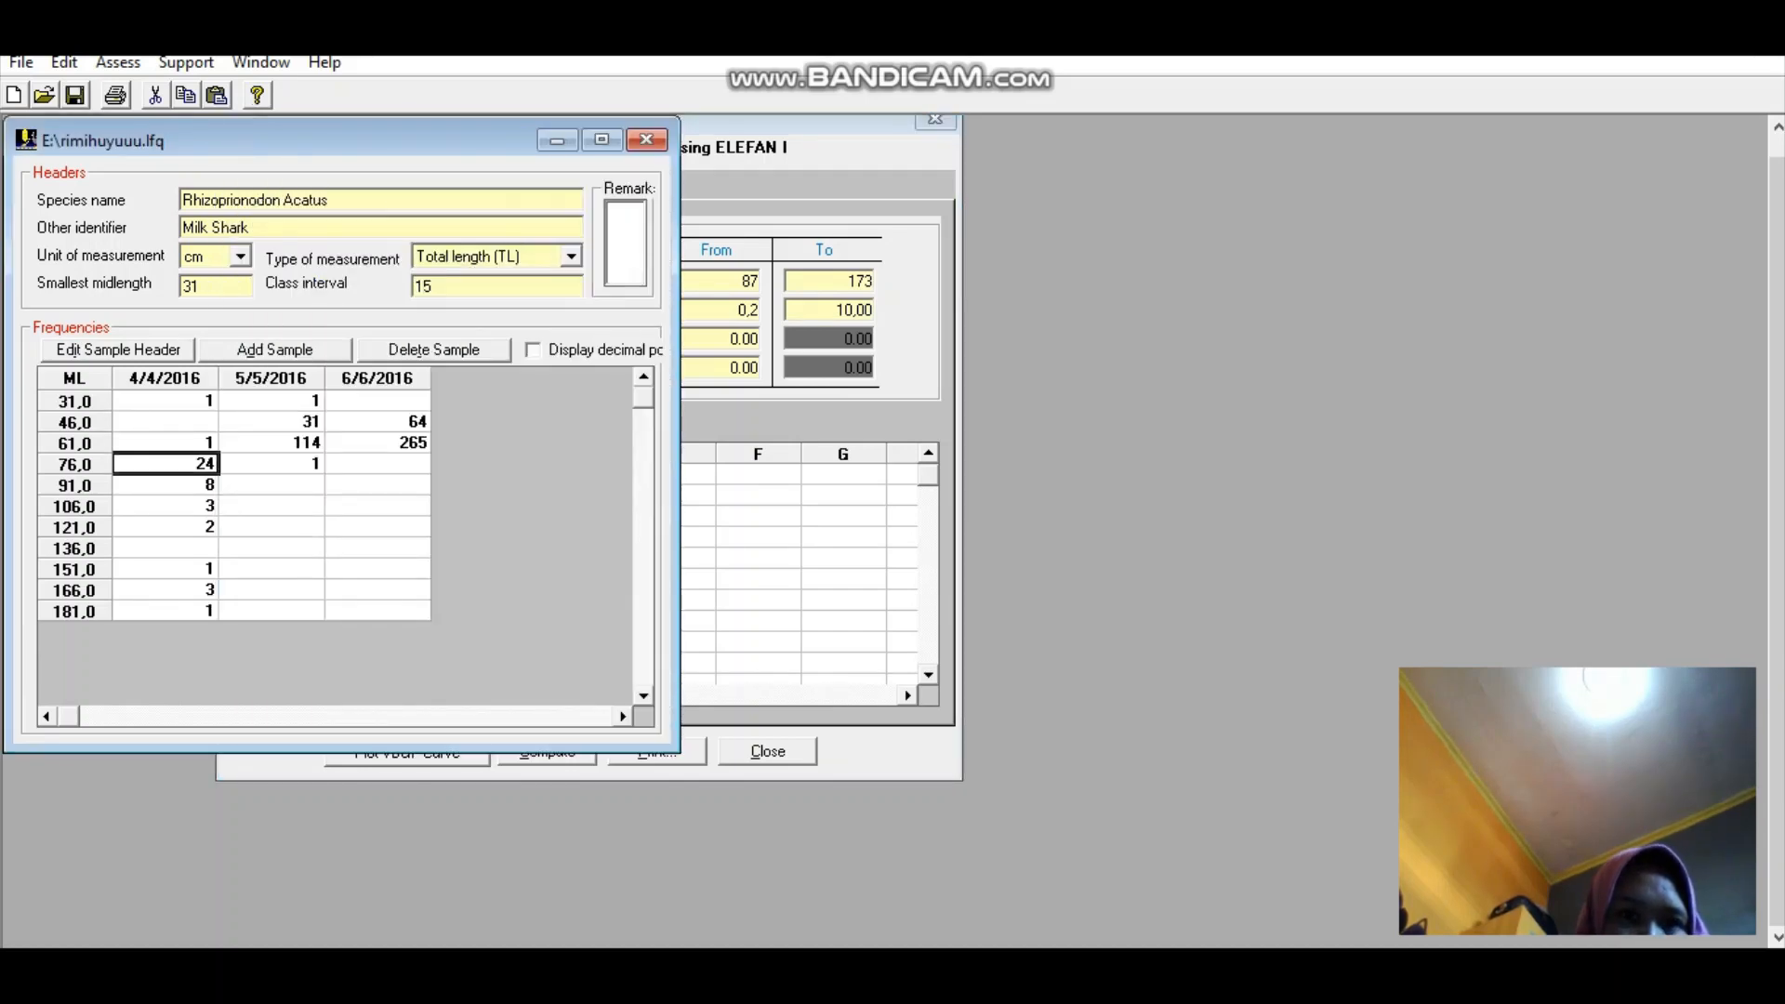
{"action": "left_click", "coordinate": [819, 423]}
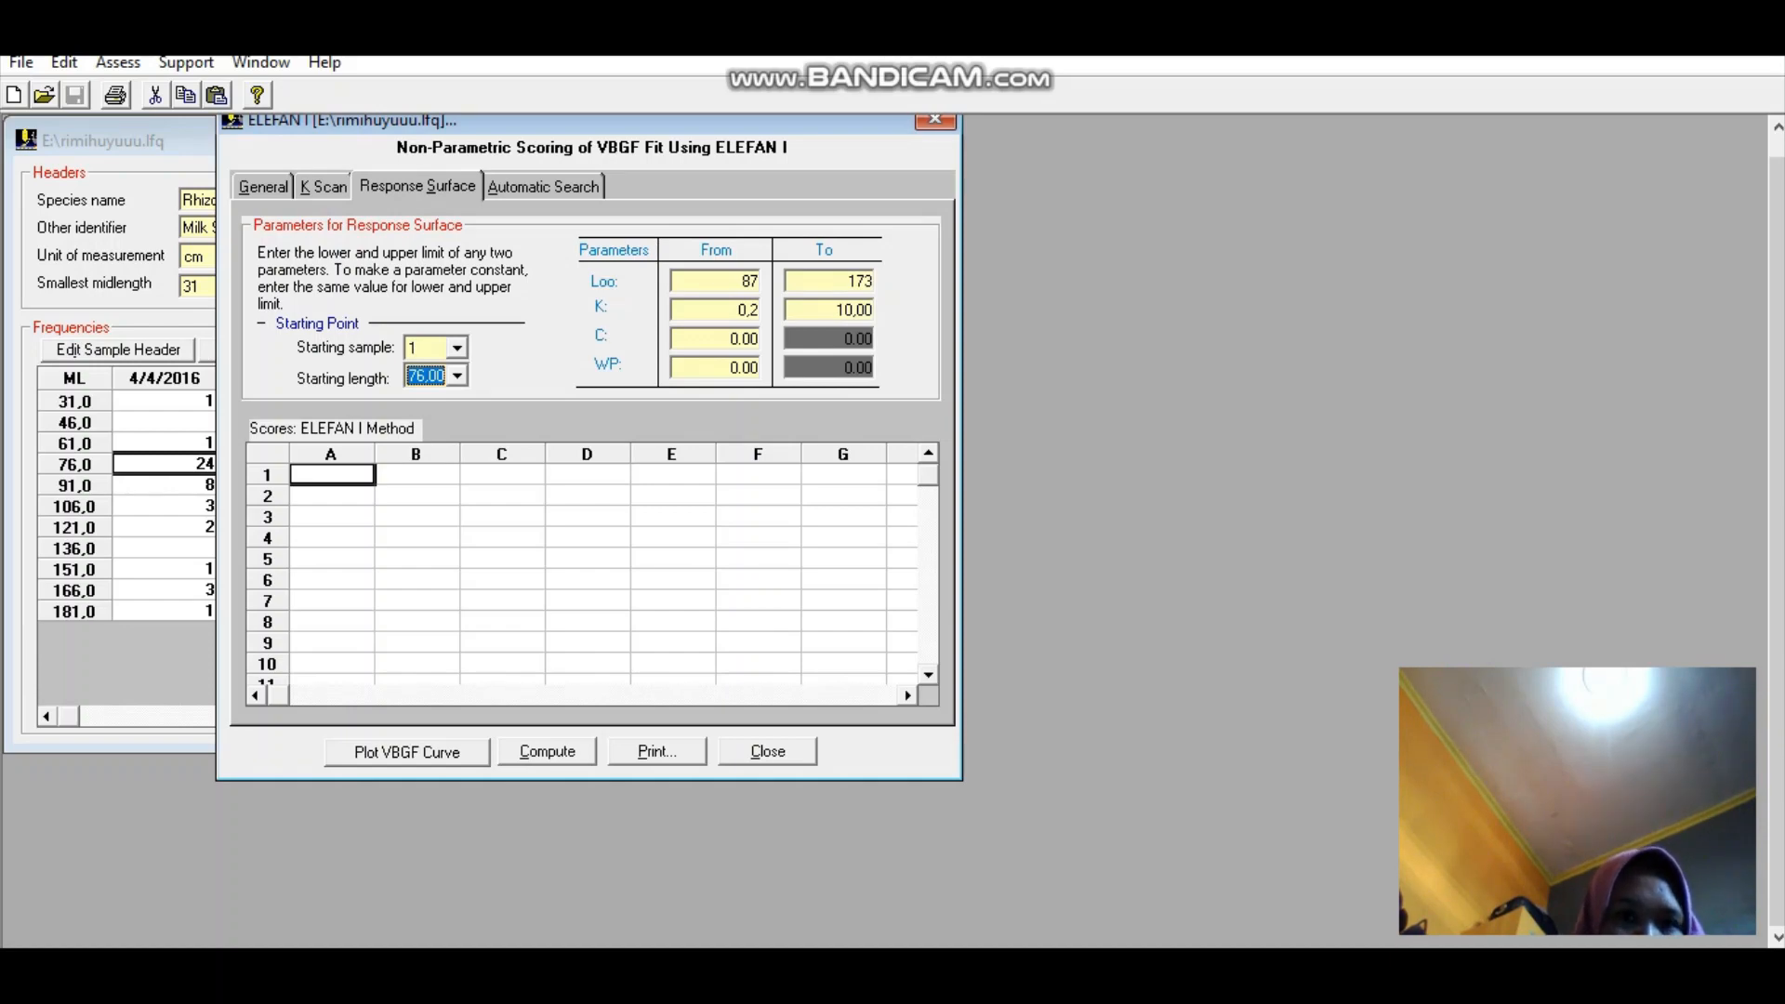
{"action": "left_click", "coordinate": [546, 751]}
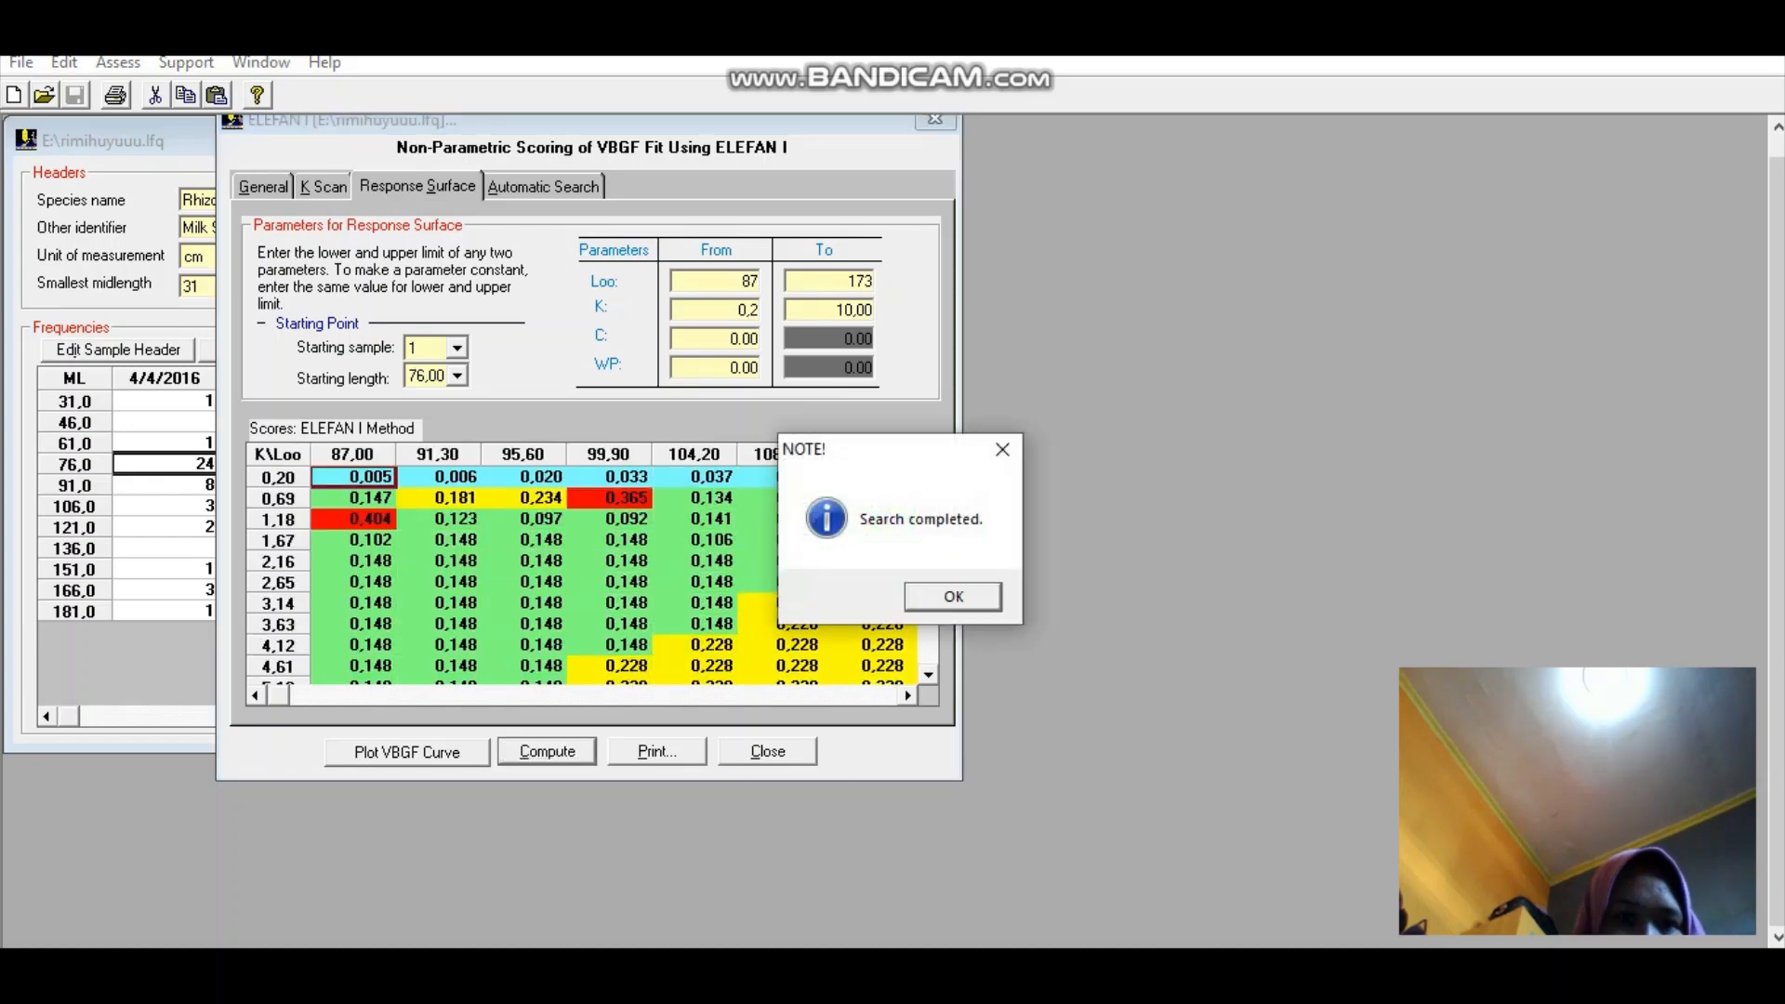
{"action": "key", "text": "Return"}
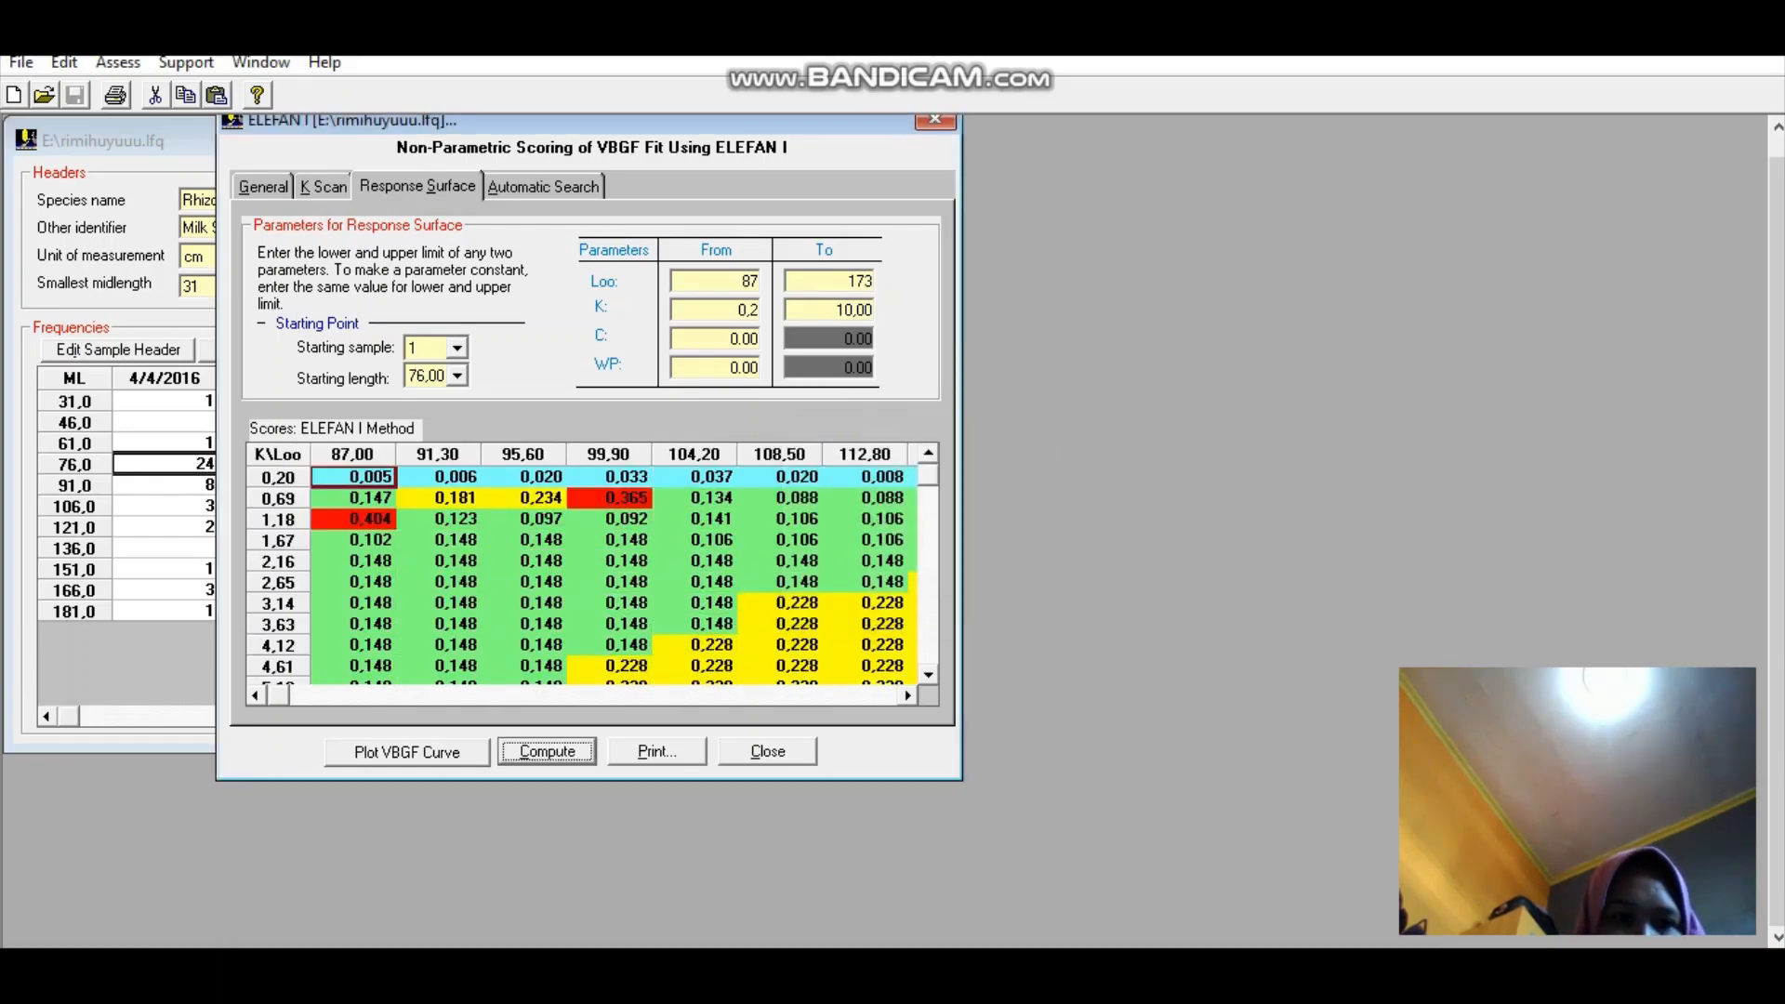
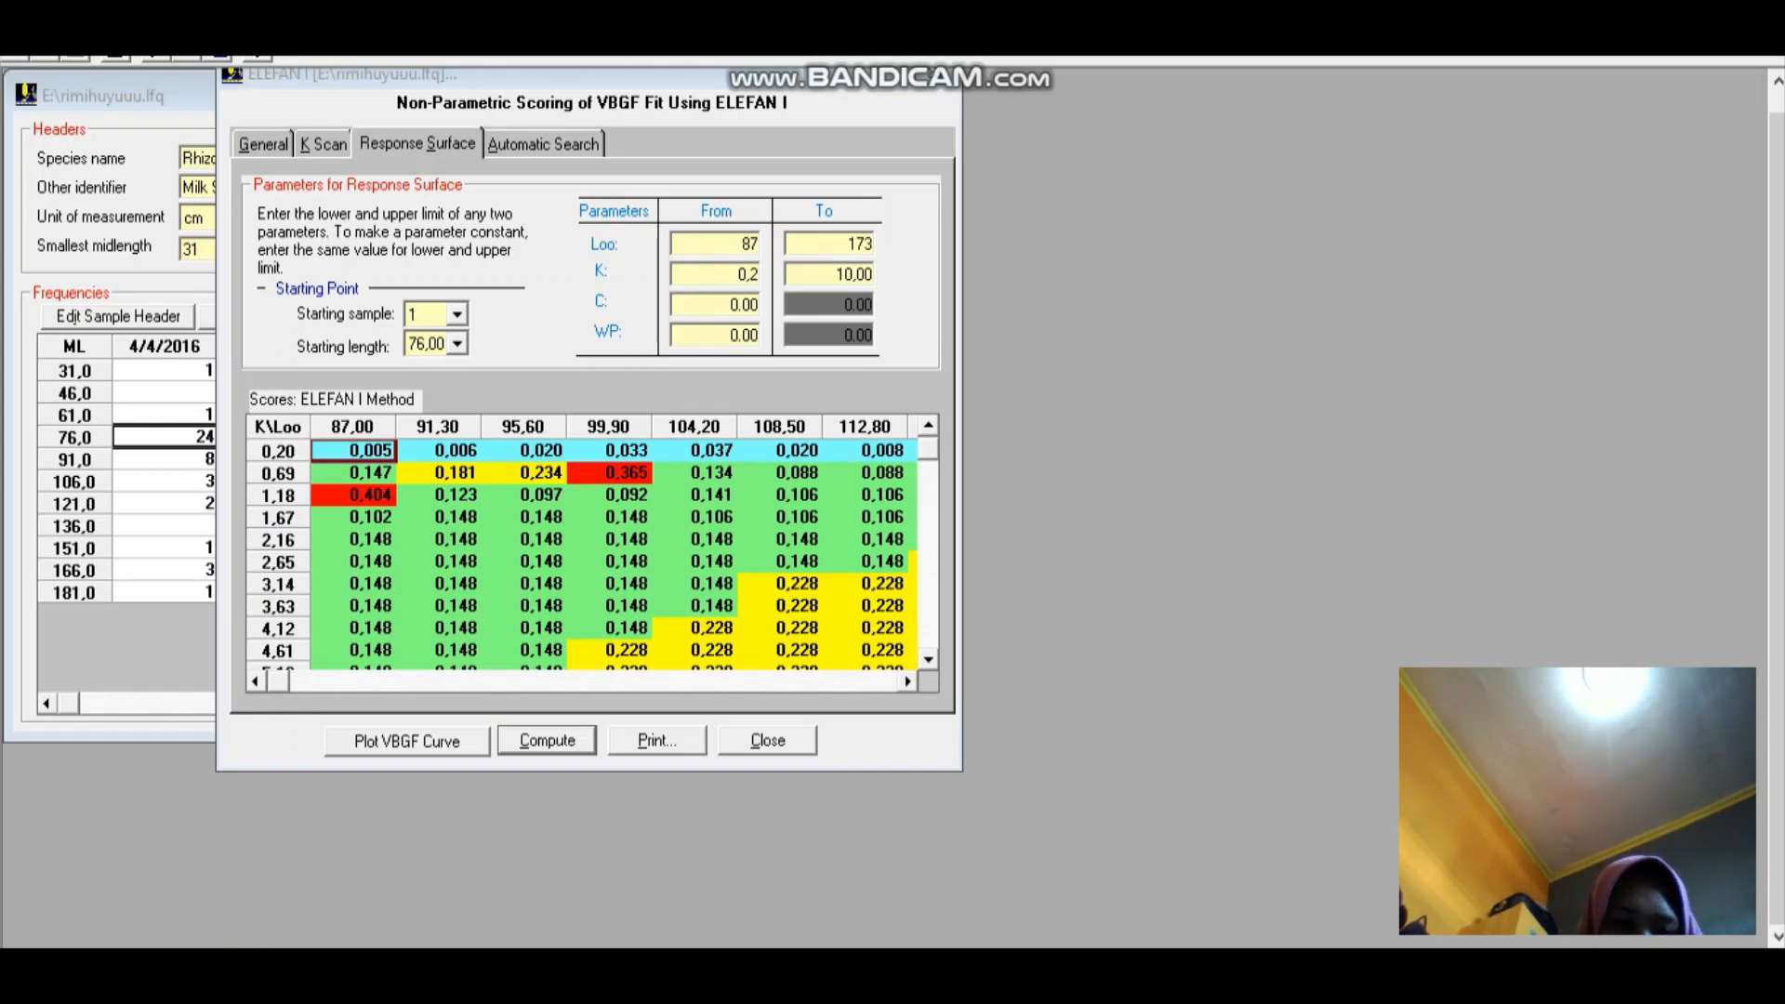
- Switch to Excel, relabel J17 as L inv, and enter the April values 87, 1,18 and 0,440 in K17:K19
{"action": "key", "text": "alt+Tab"}
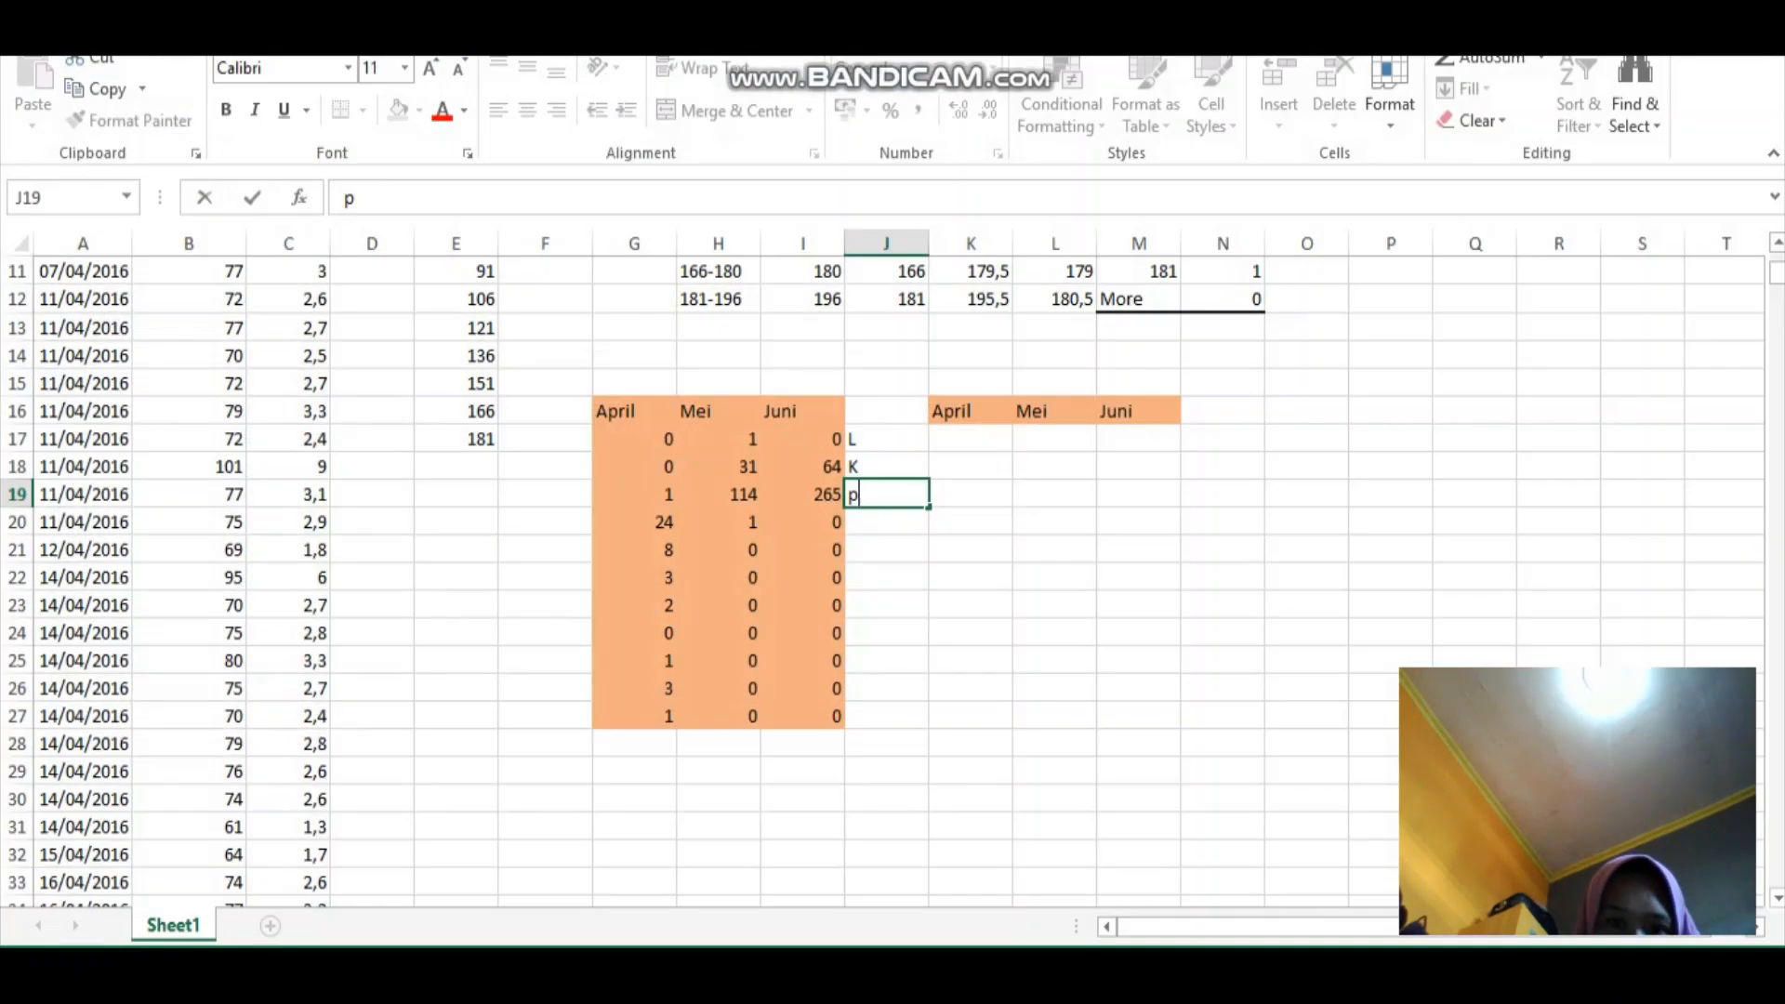
{"action": "left_click", "coordinate": [971, 439]}
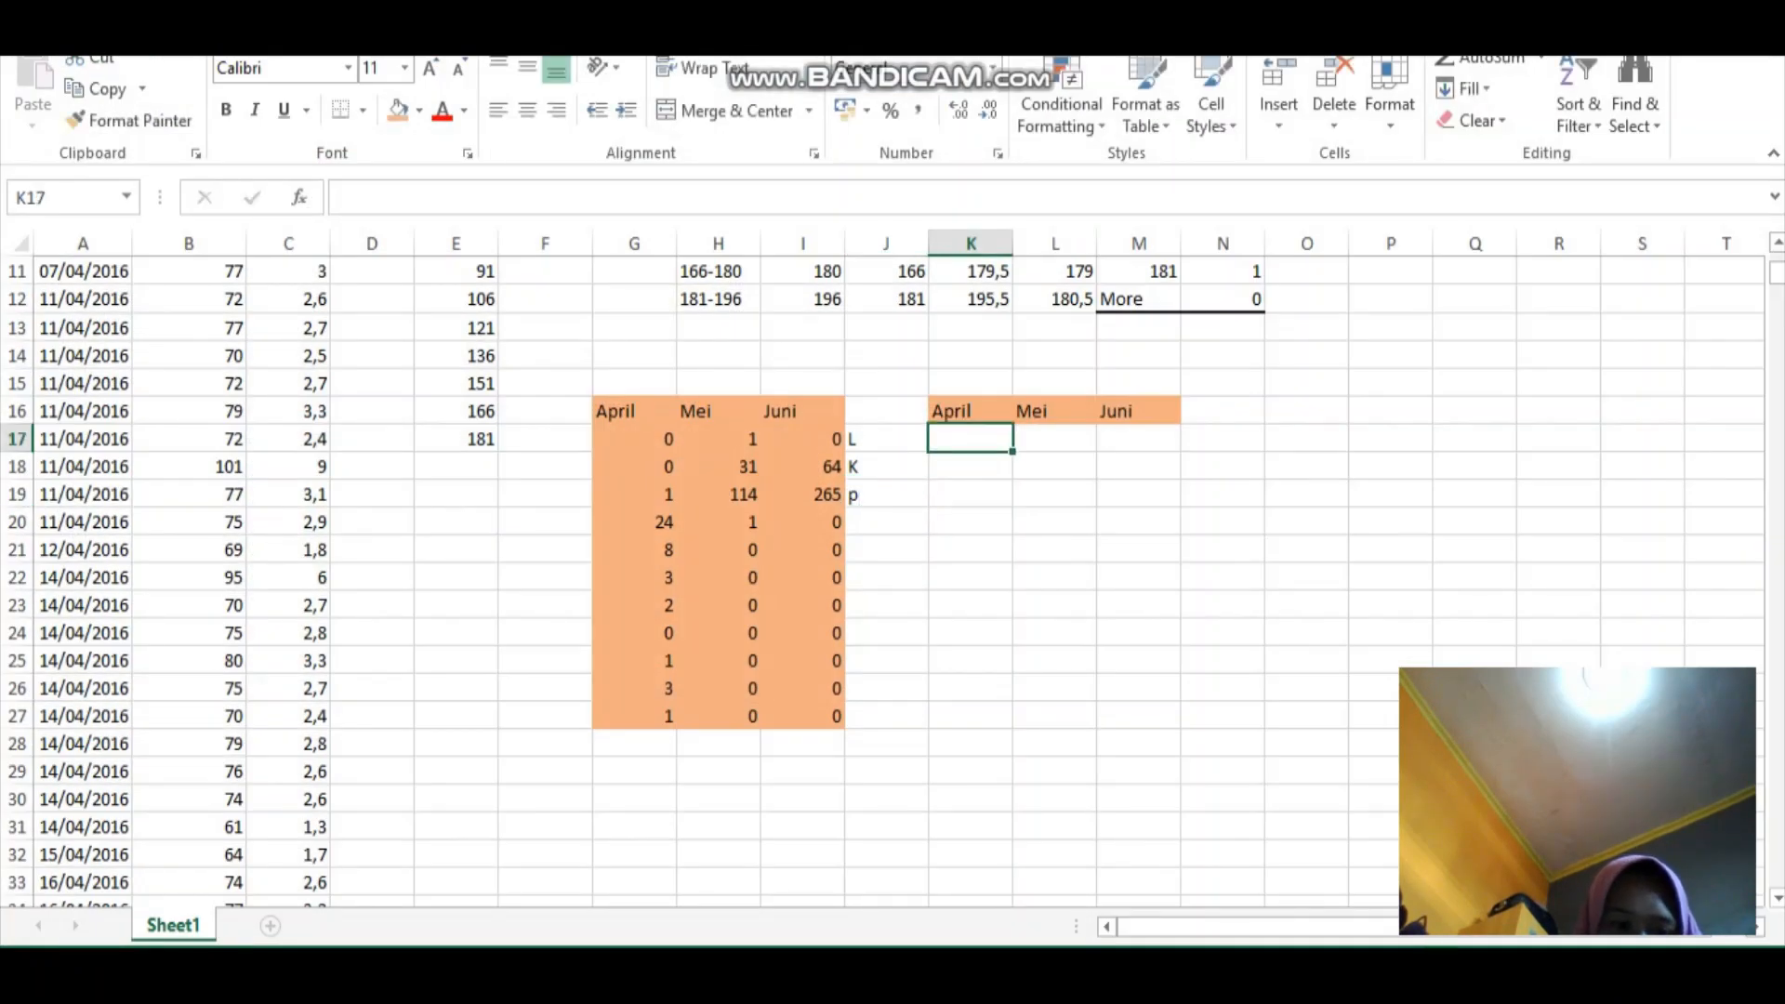
{"action": "key", "text": "Left"}
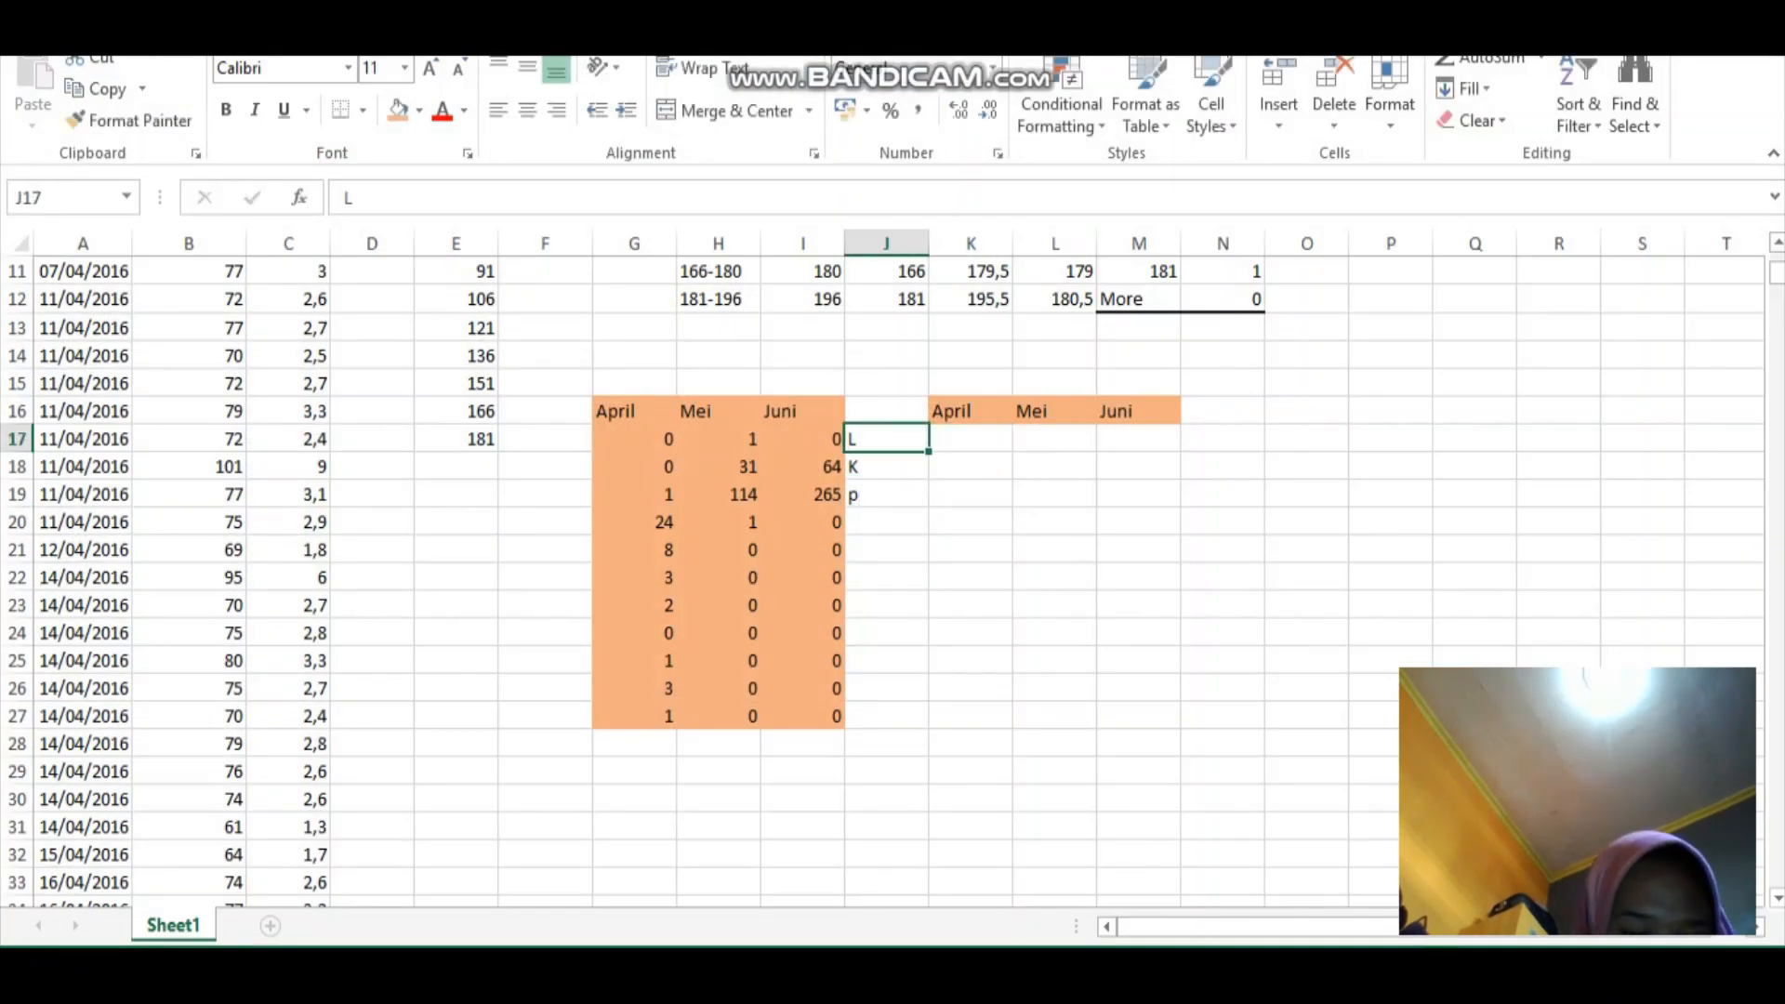
{"action": "key", "text": "BackSpace"}
{"action": "type", "text": "inv"}
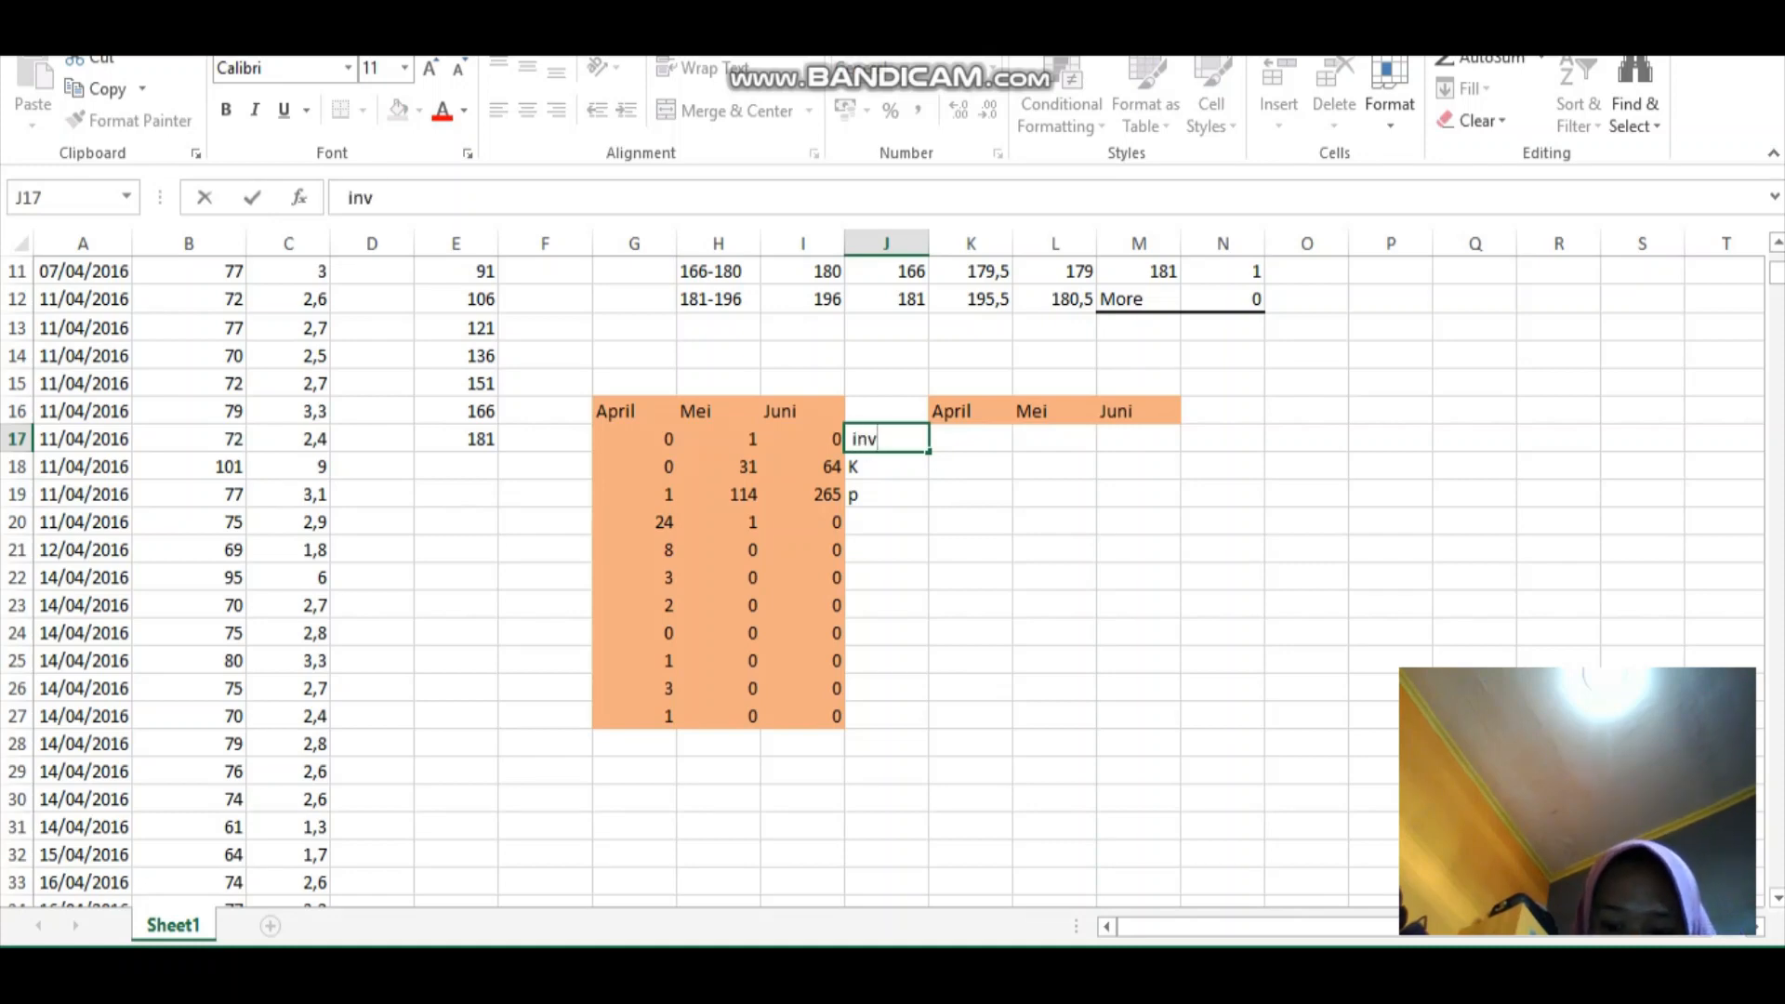
{"action": "key", "text": "BackSpace"}
{"action": "key", "text": "BackSpace"}
{"action": "key", "text": "BackSpace"}
{"action": "type", "text": "L"}
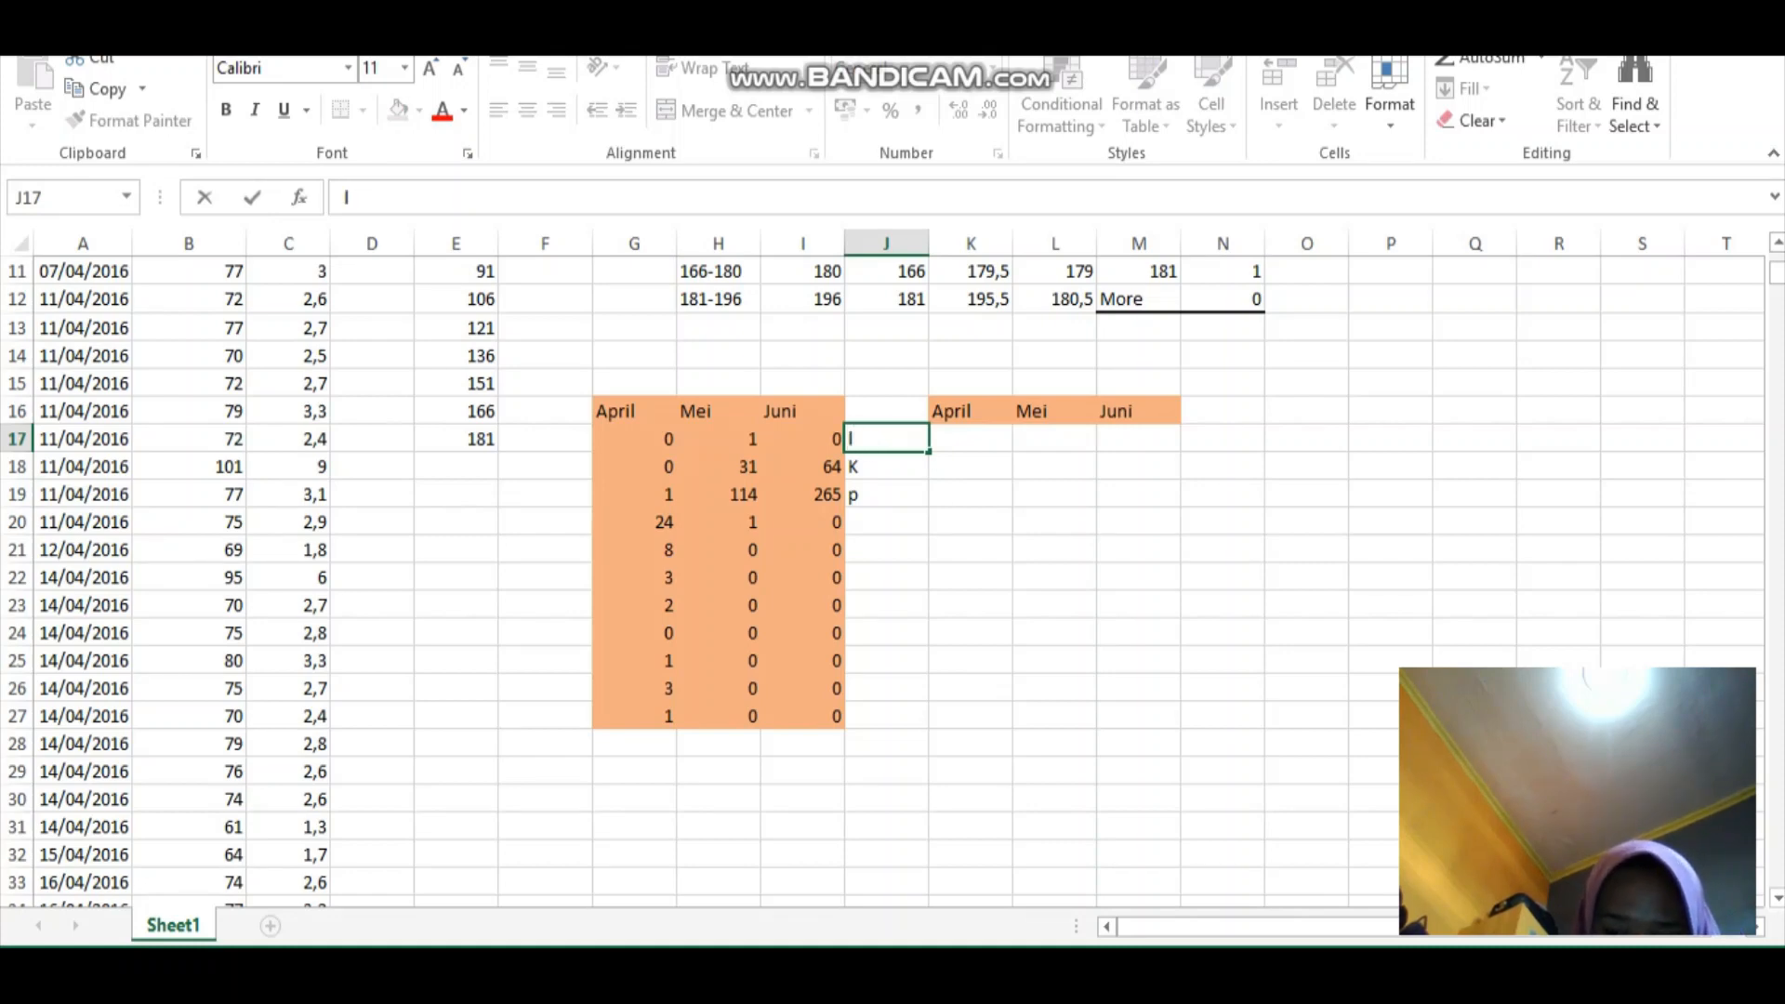
{"action": "type", "text": " inv"}
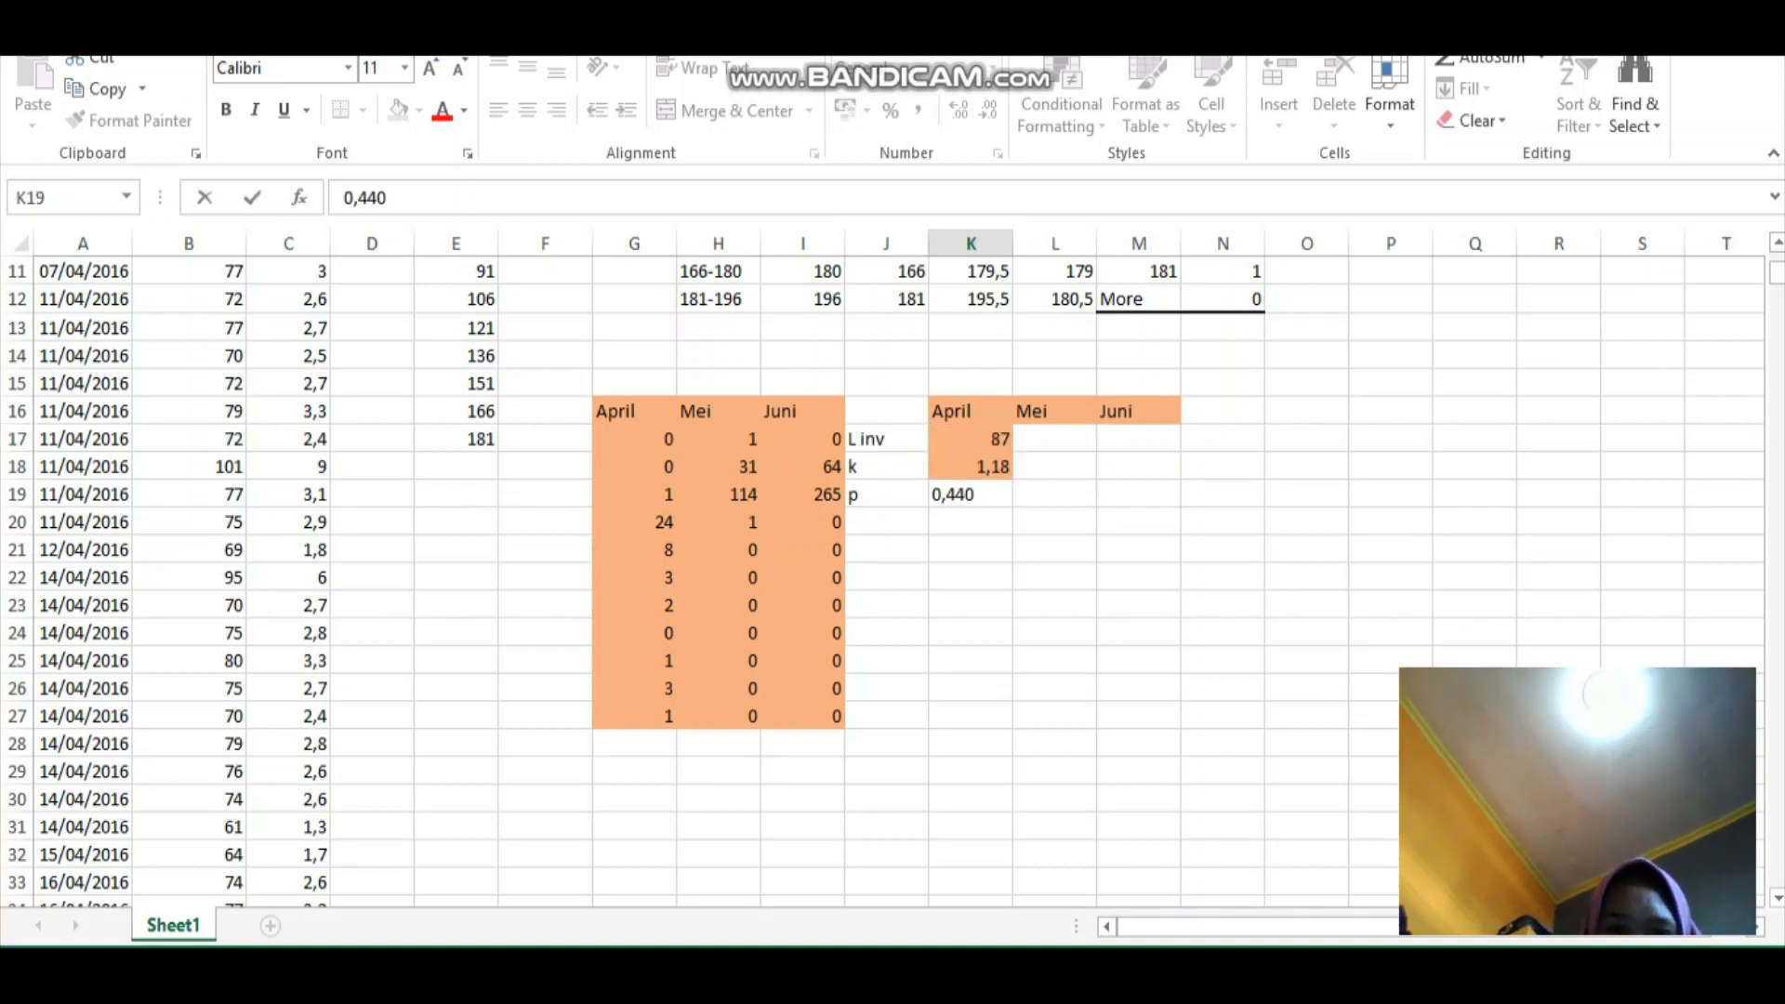
{"action": "key", "text": "Up"}
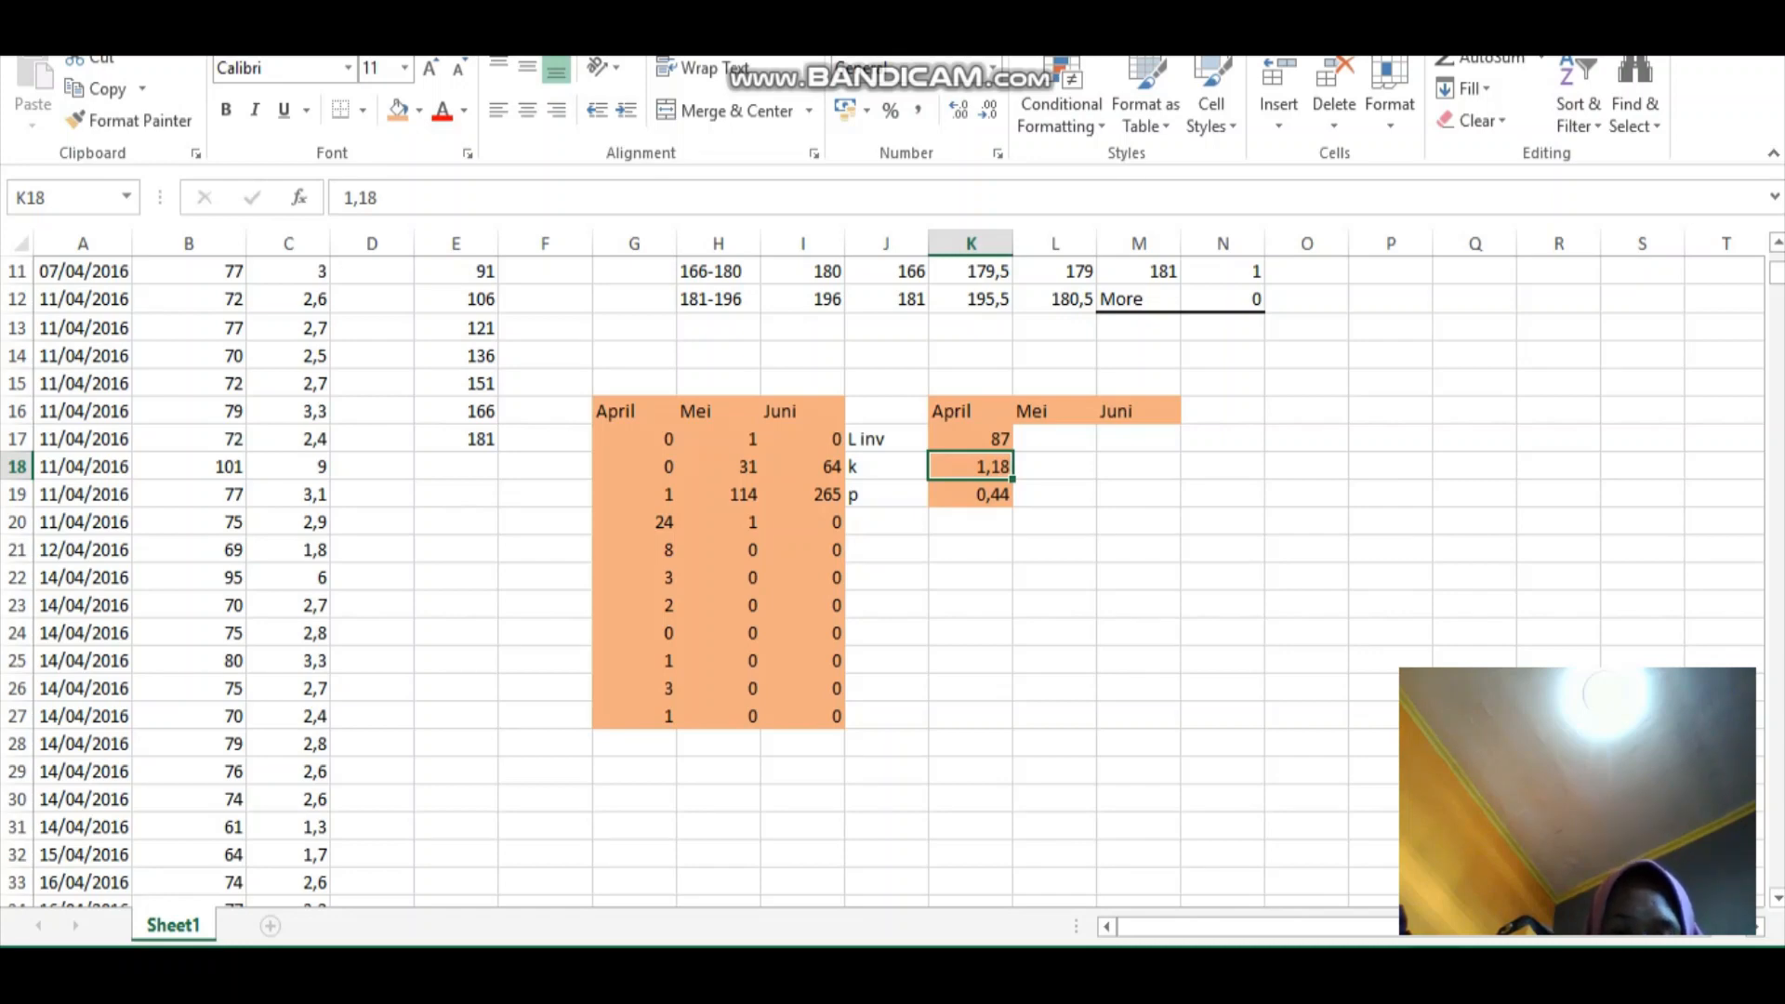
{"action": "key", "text": "Up"}
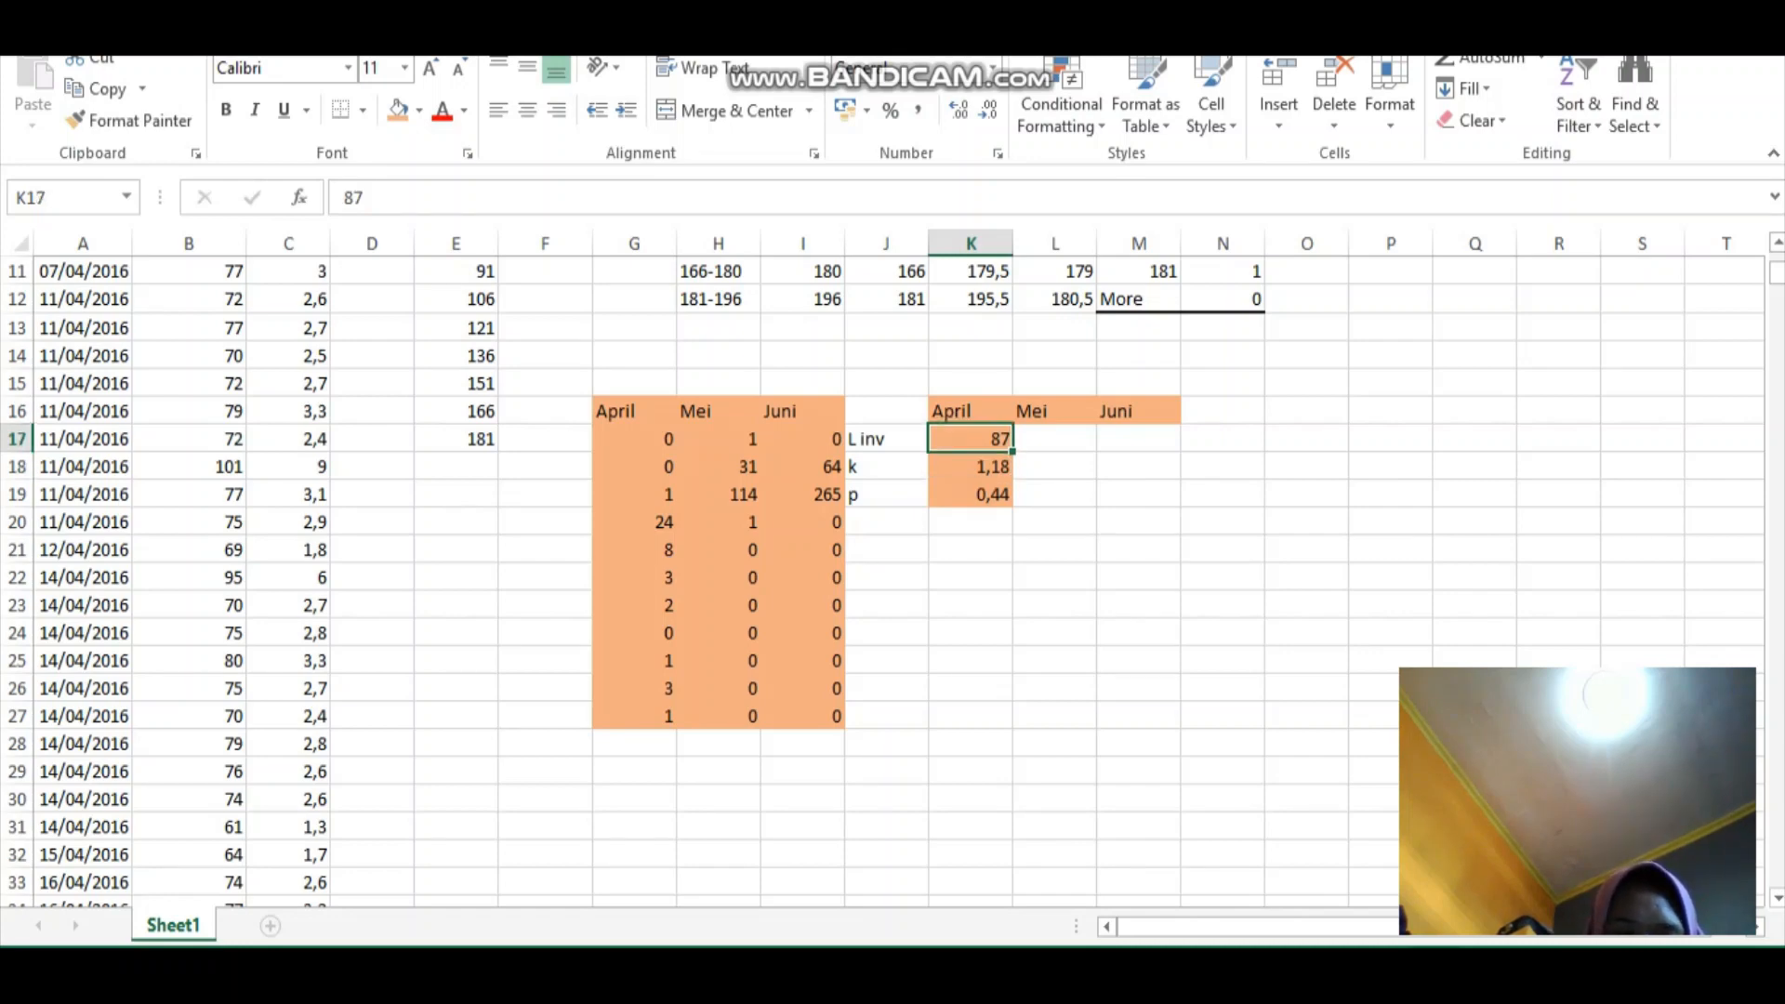
- Switch to FiSAT II, examine the response surface scores, and return to Excel
{"action": "mouse_move", "coordinate": [867, 971]}
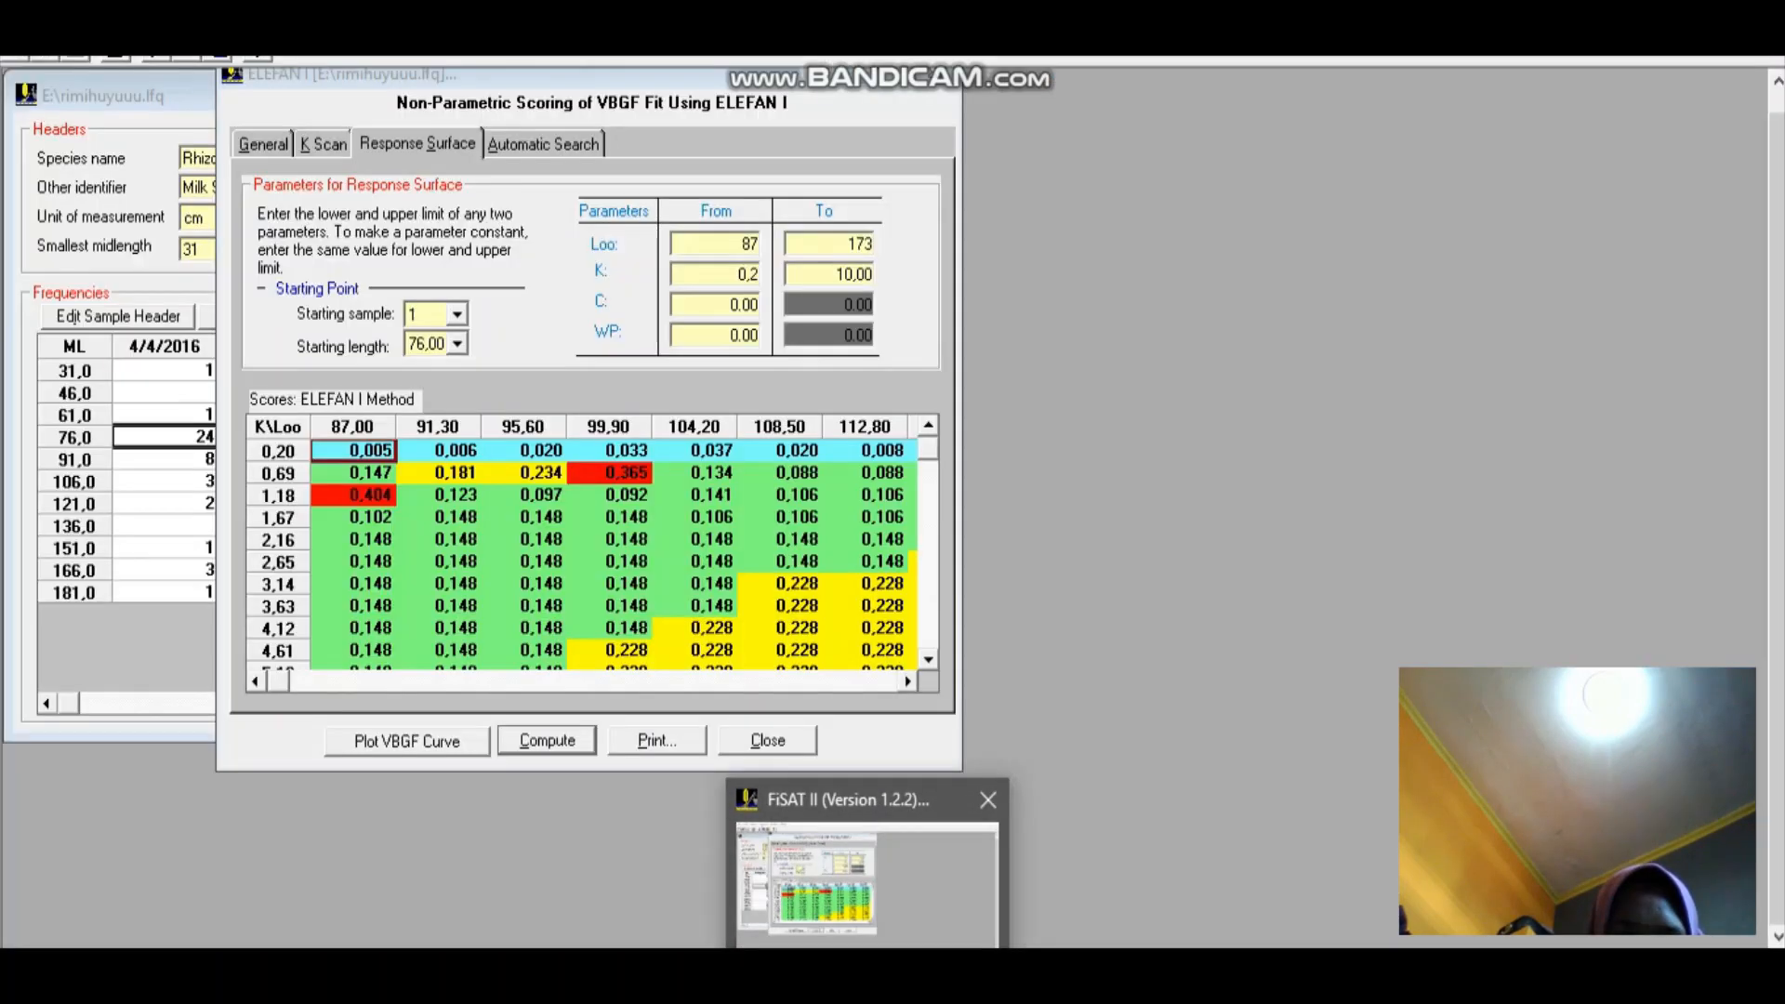
{"action": "left_click", "coordinate": [867, 883]}
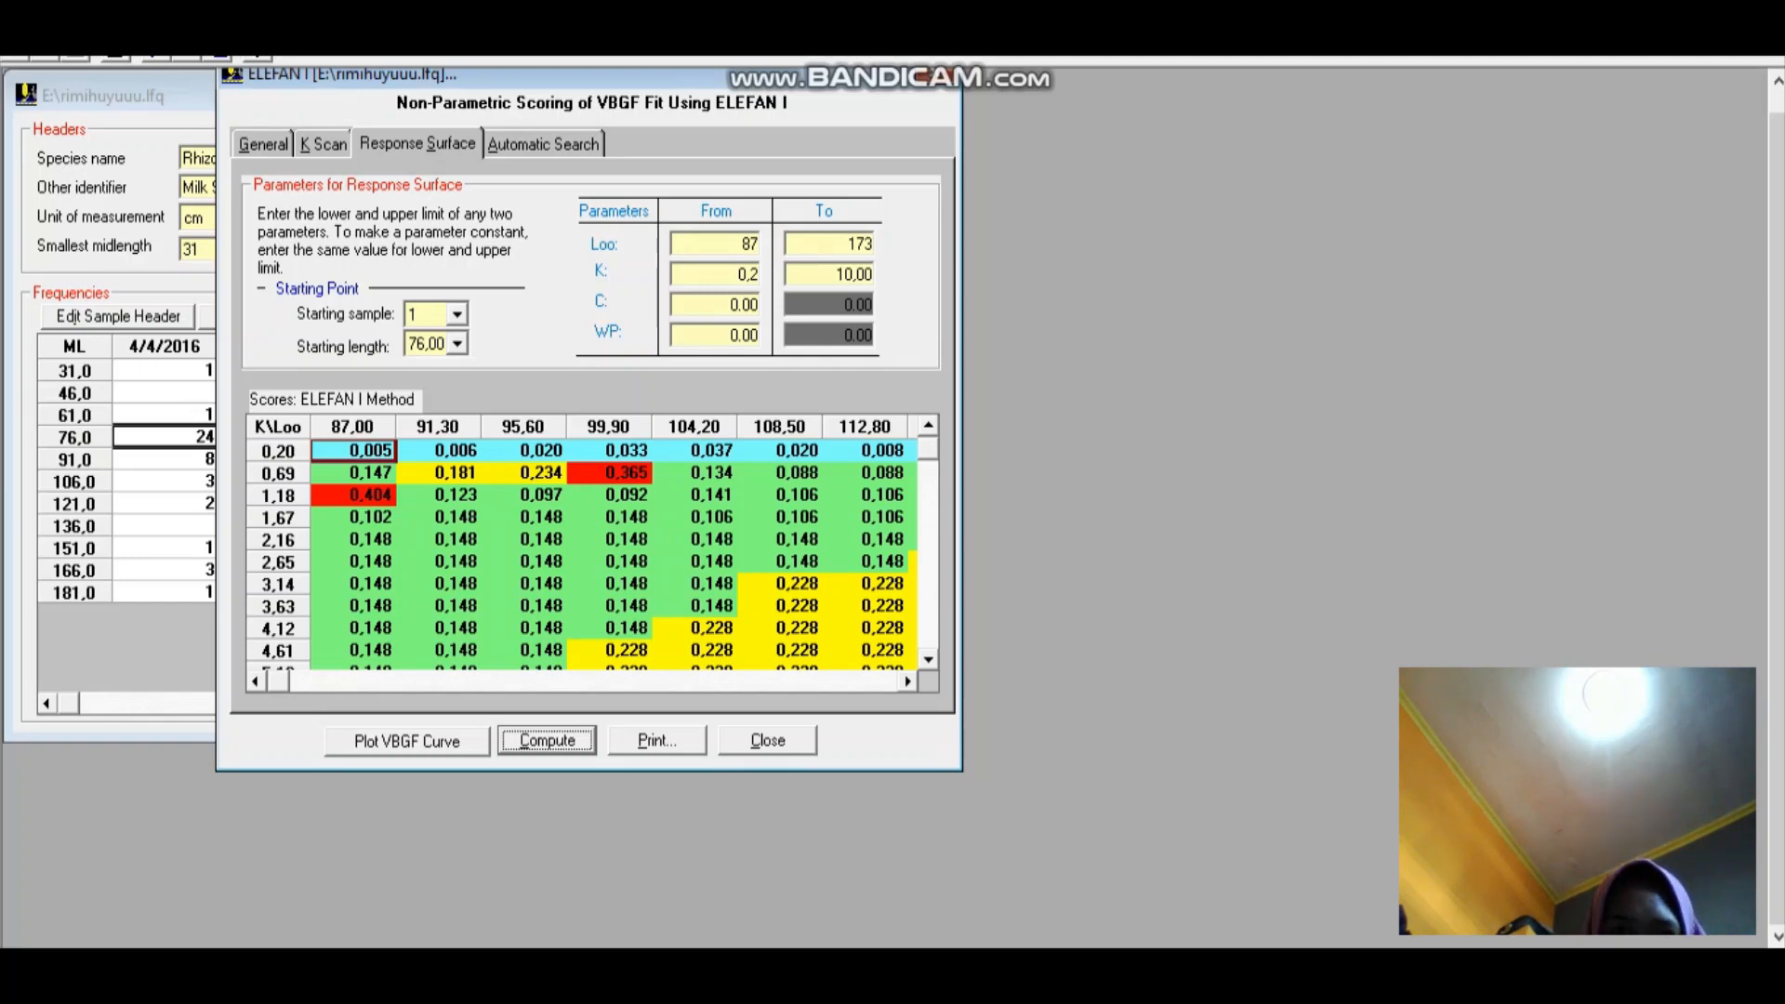
{"action": "key", "text": "alt+Tab"}
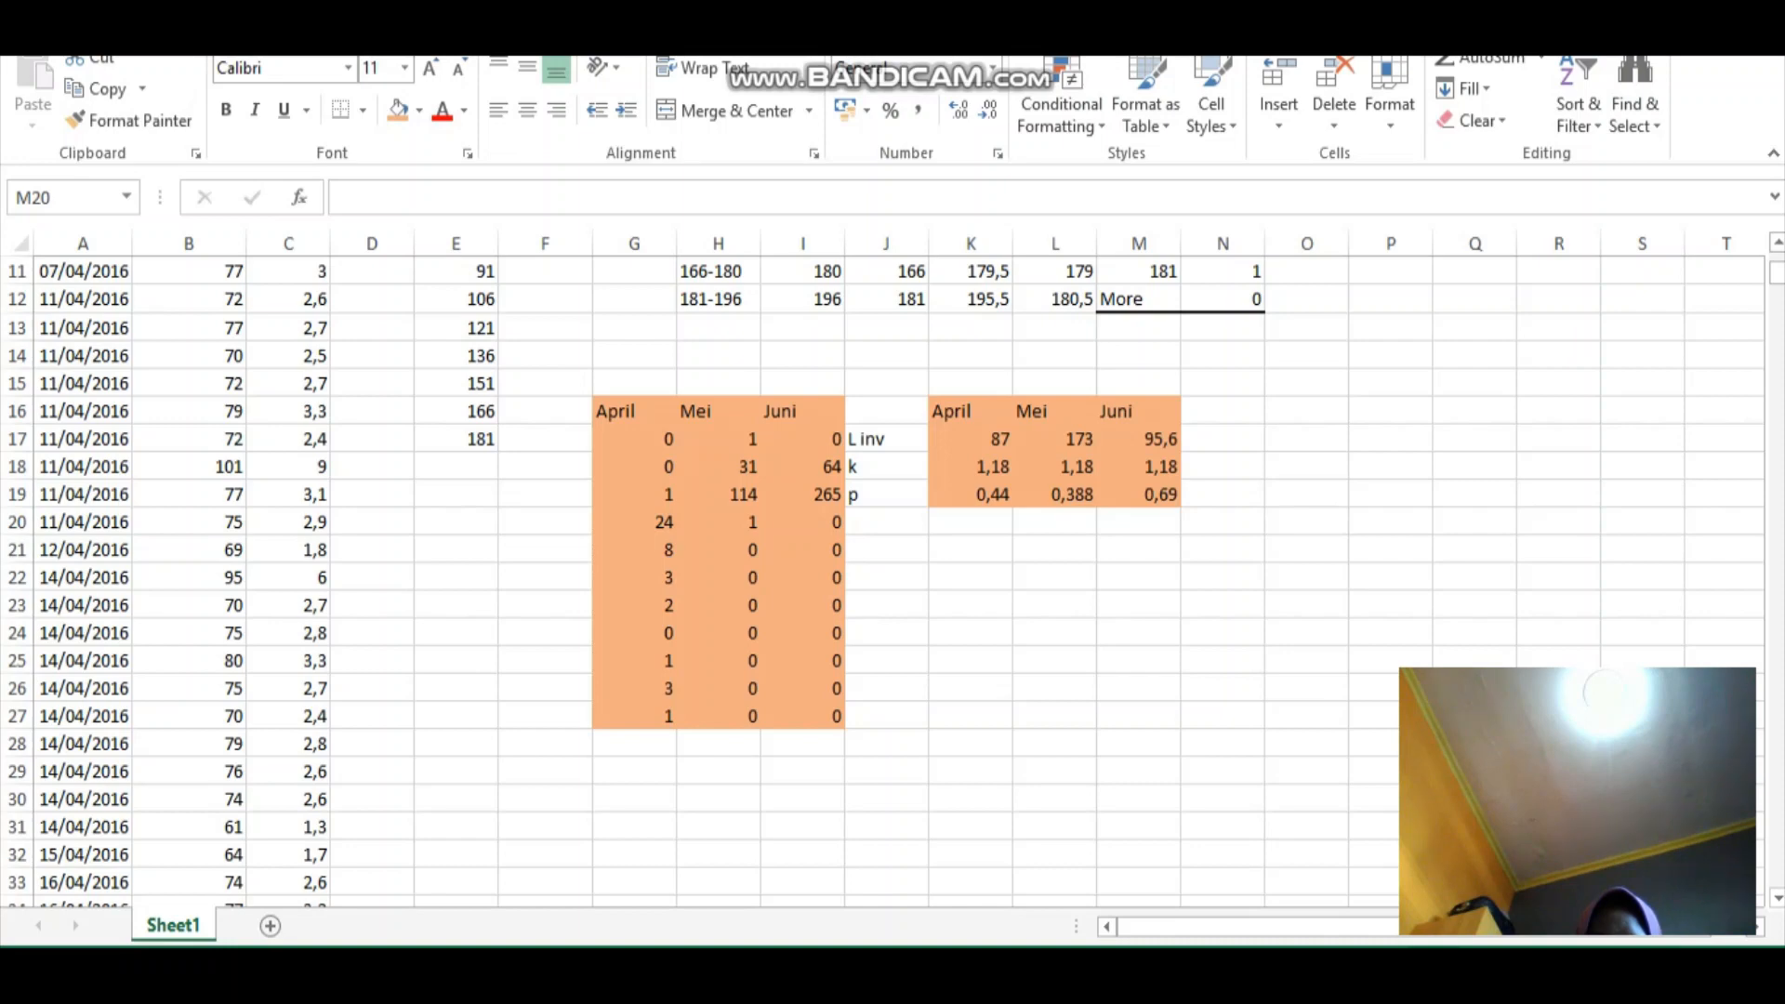
- Remove the fill color from the April and Mei growth values in K17:L20, leaving the Juni column shaded
{"action": "left_click", "coordinate": [1138, 522]}
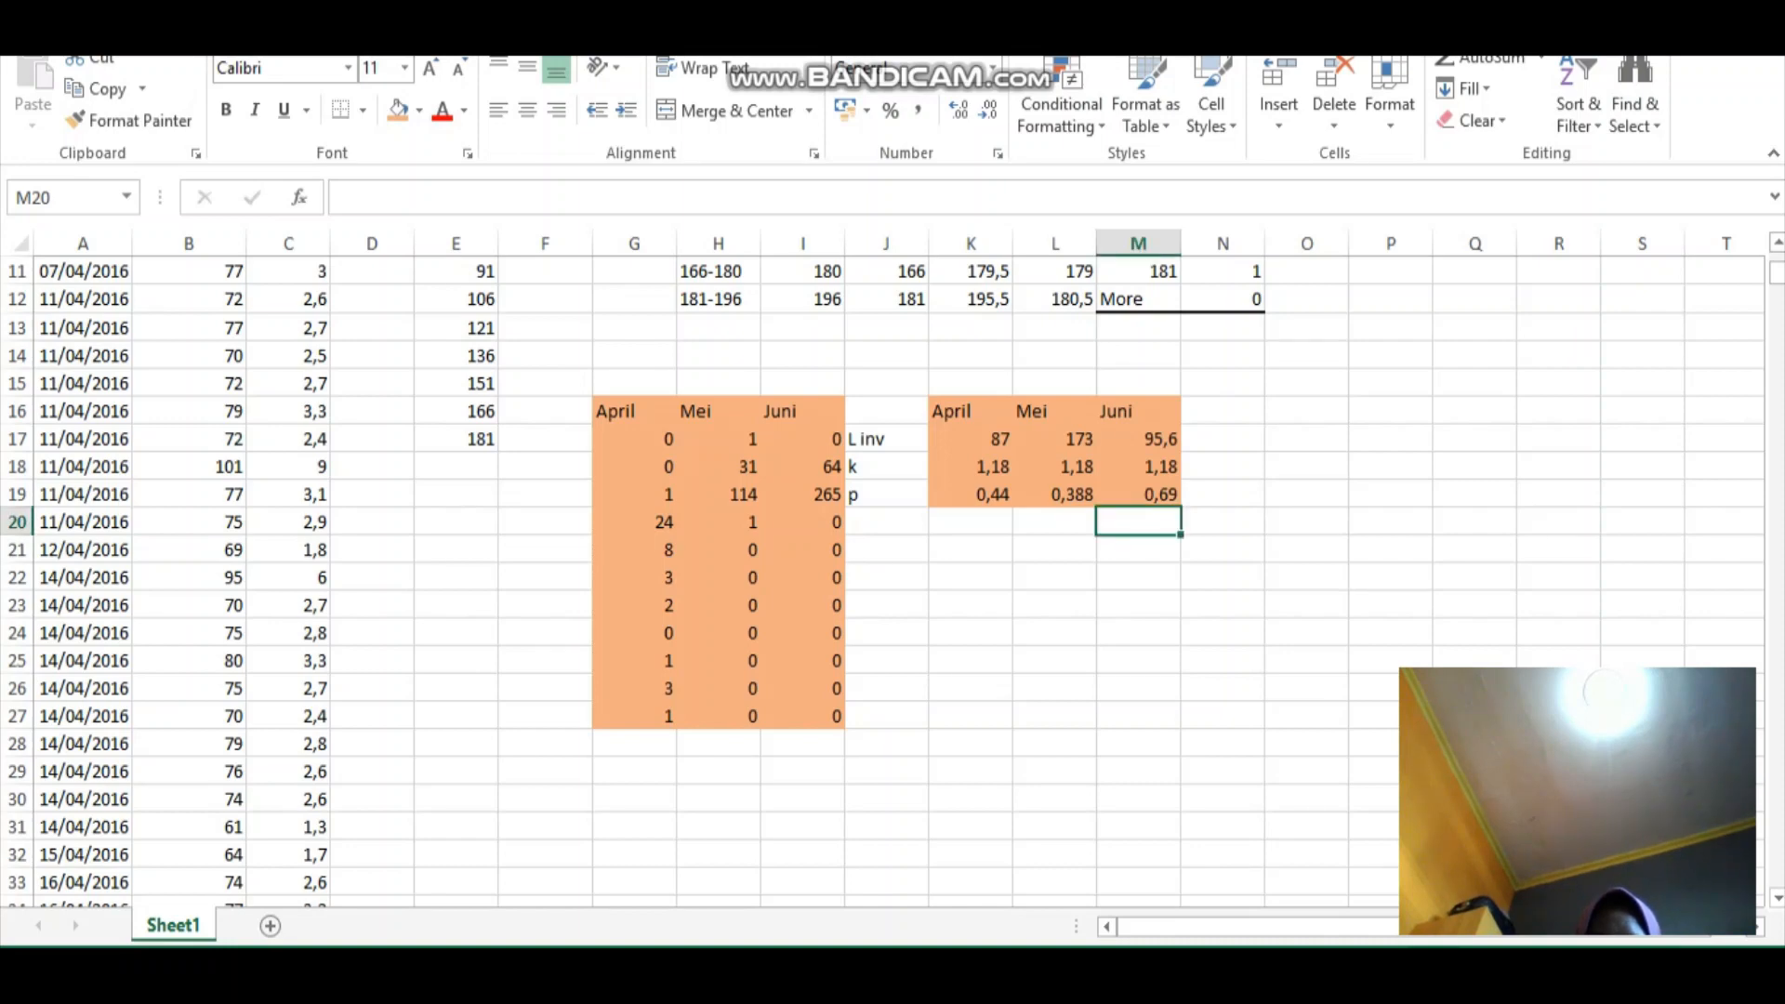
{"action": "left_click_drag", "start_coordinate": [1138, 495], "coordinate": [1137, 439]}
{"action": "left_click_drag", "start_coordinate": [970, 439], "coordinate": [1055, 522]}
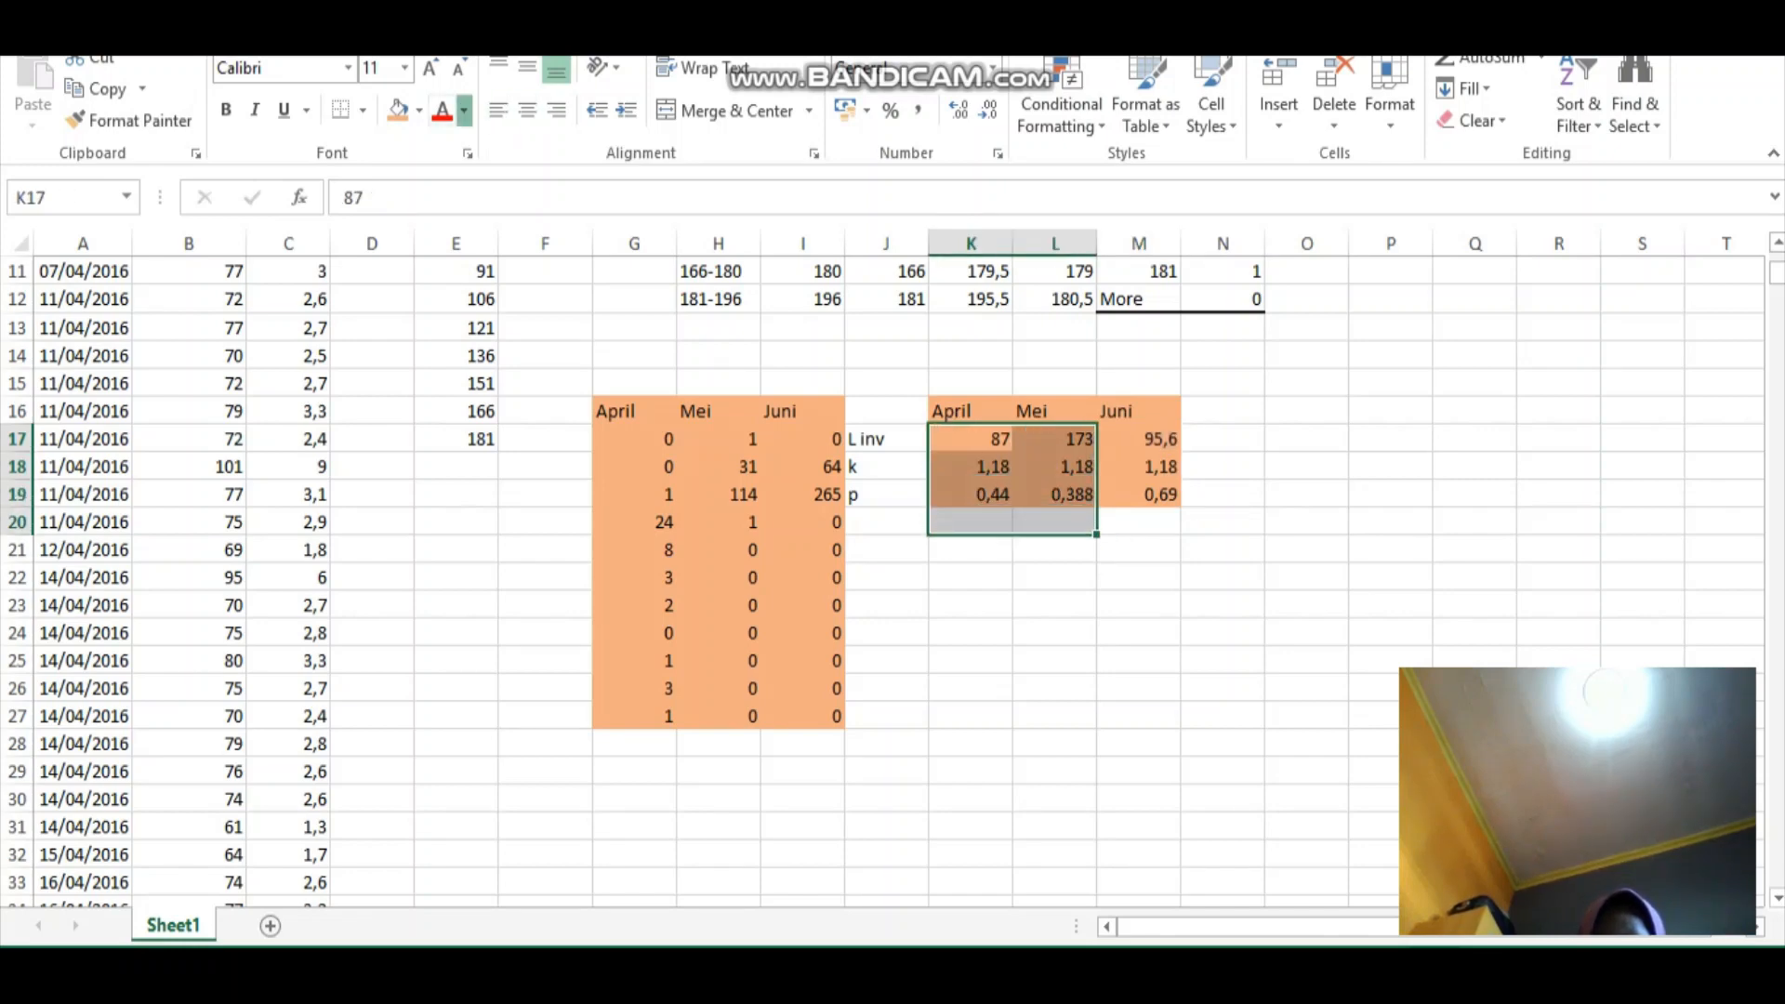
{"action": "left_click", "coordinate": [464, 110]}
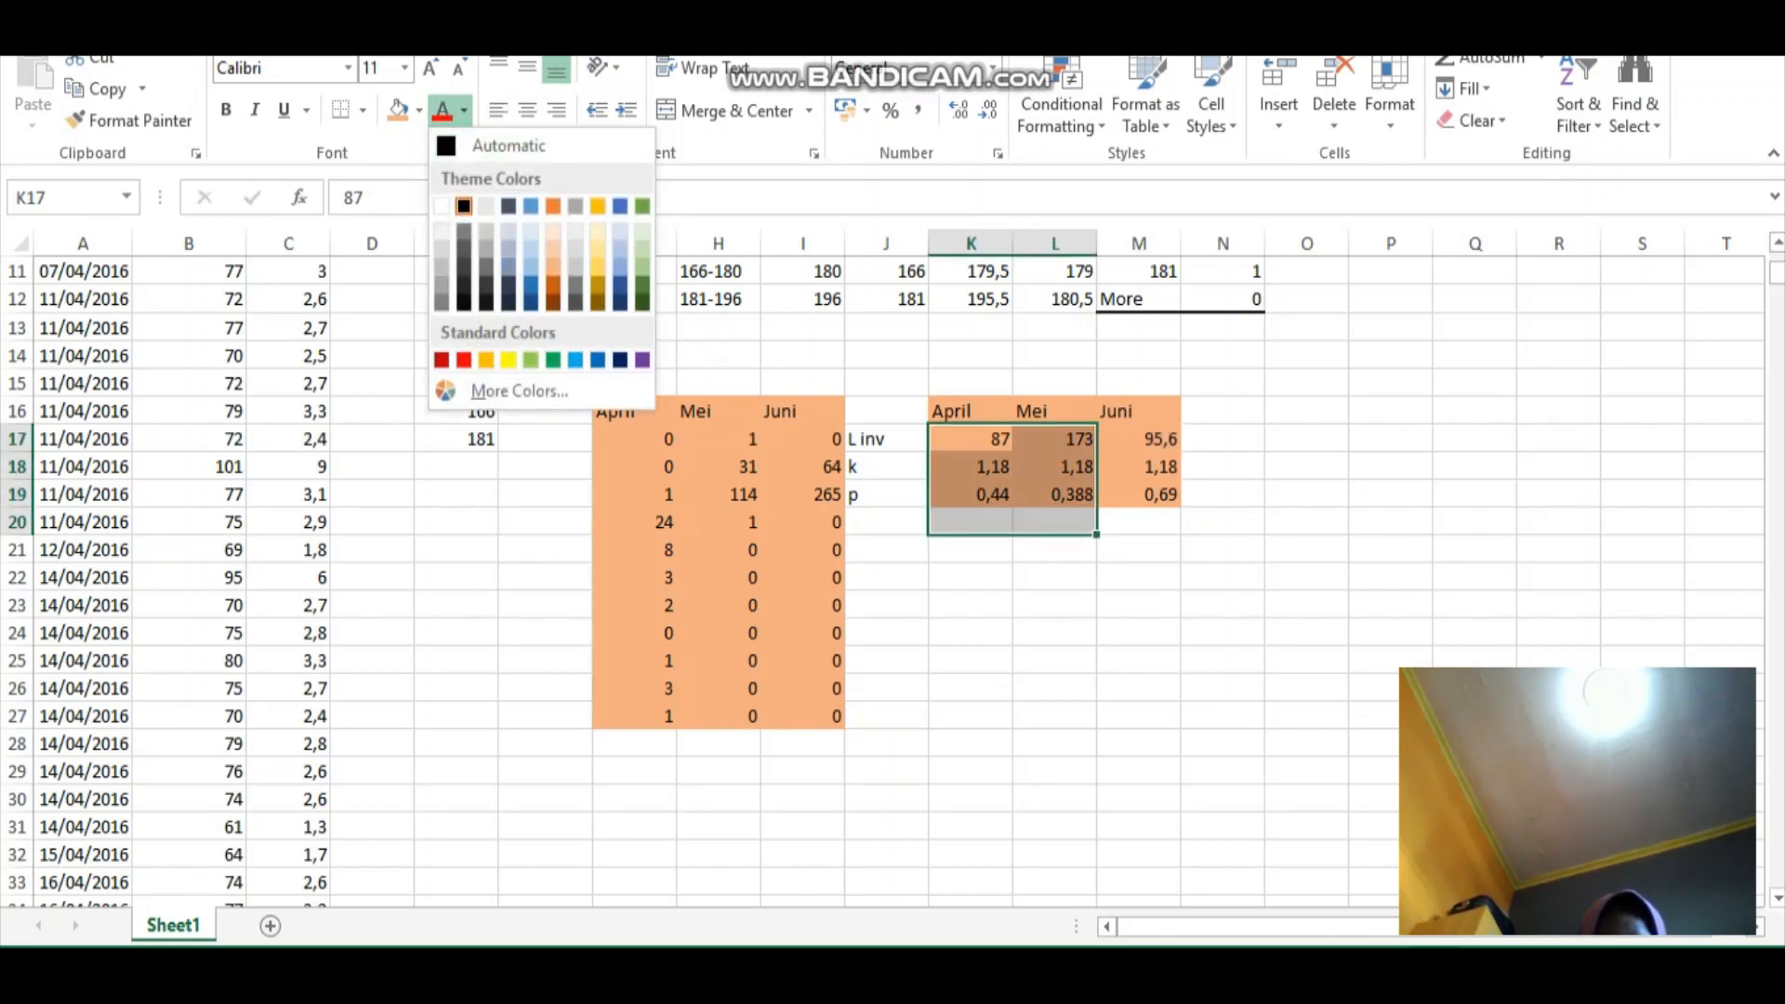
{"action": "left_click", "coordinate": [420, 111]}
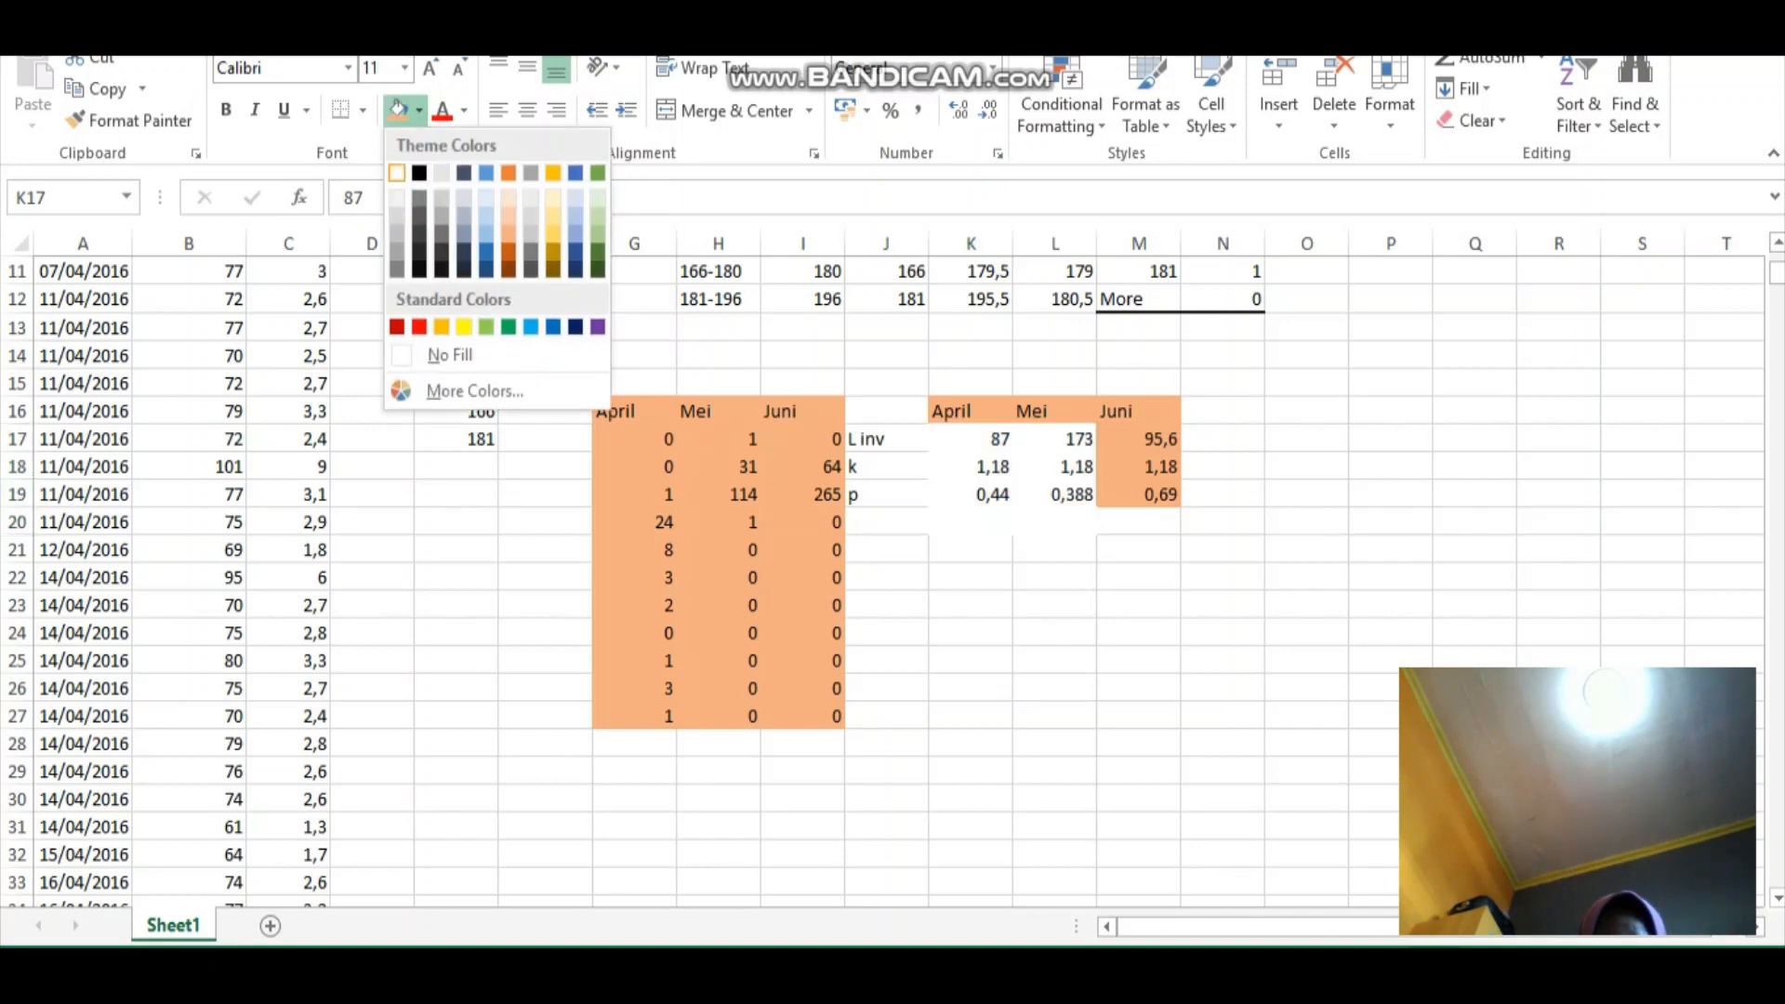
{"action": "left_click", "coordinate": [450, 355]}
{"action": "left_click", "coordinate": [1138, 467]}
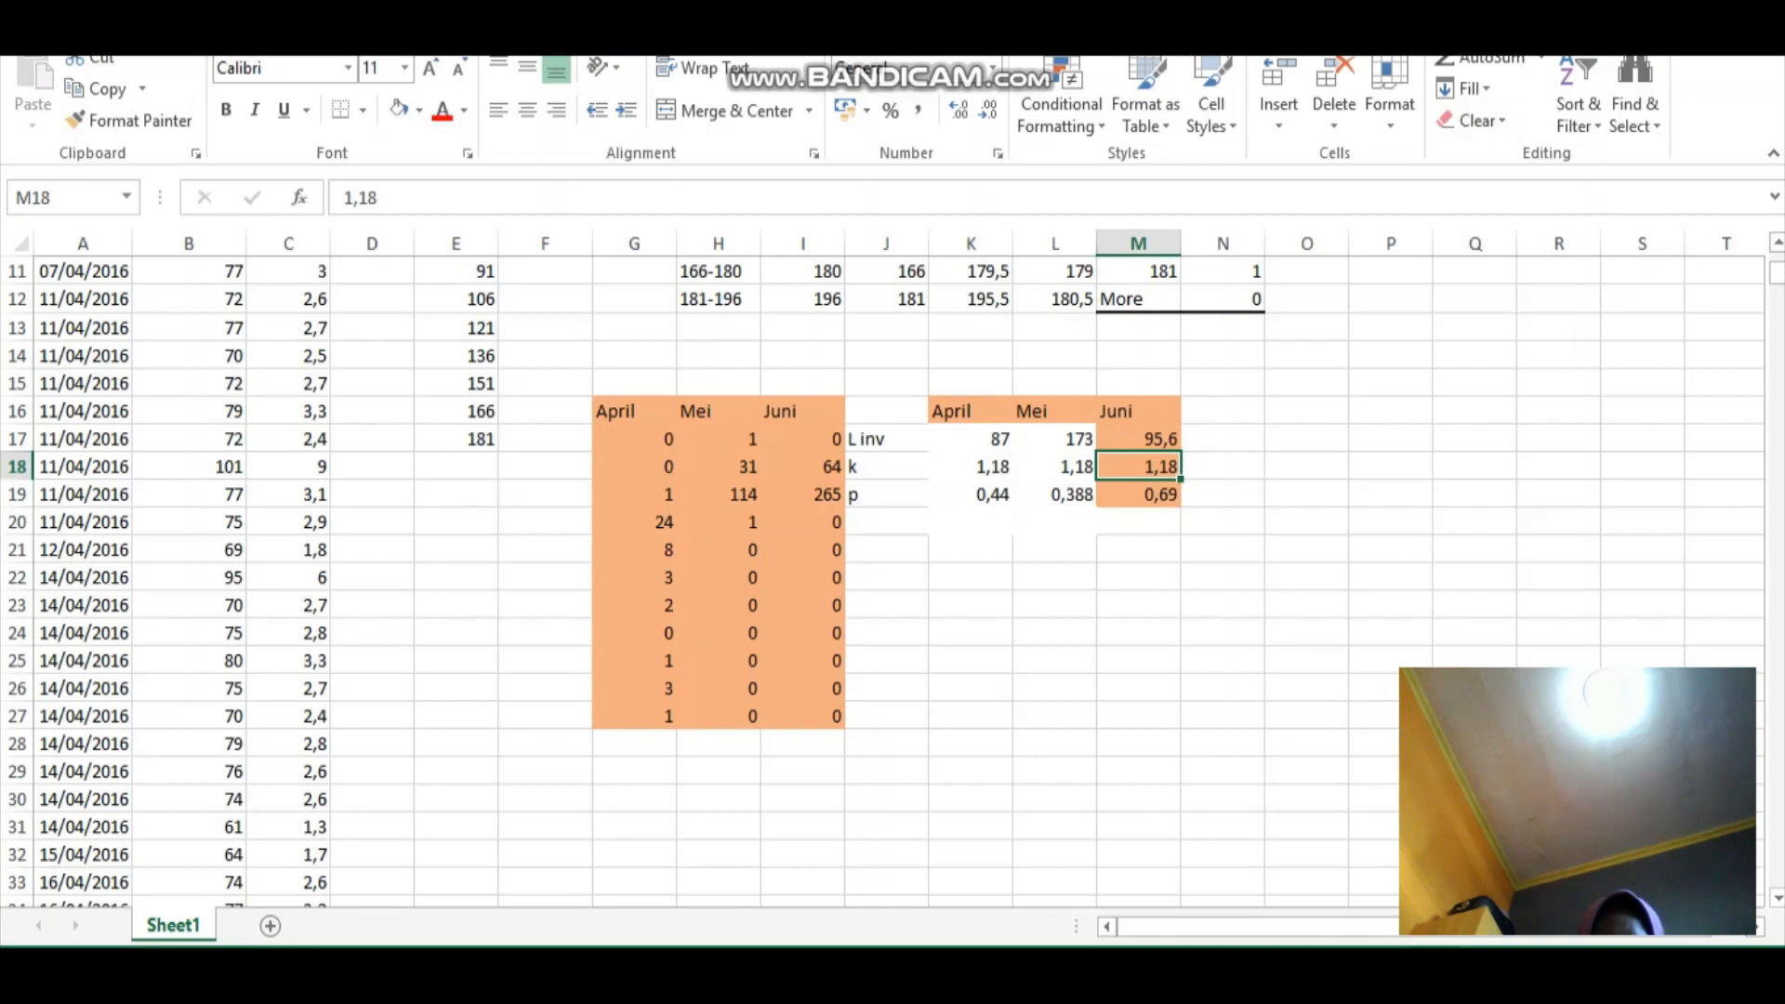
- Switch to FiSAT II and start the ELEFAN I direct fit of L/F data with its K Scan parameters shown
{"action": "key", "text": "alt+Tab"}
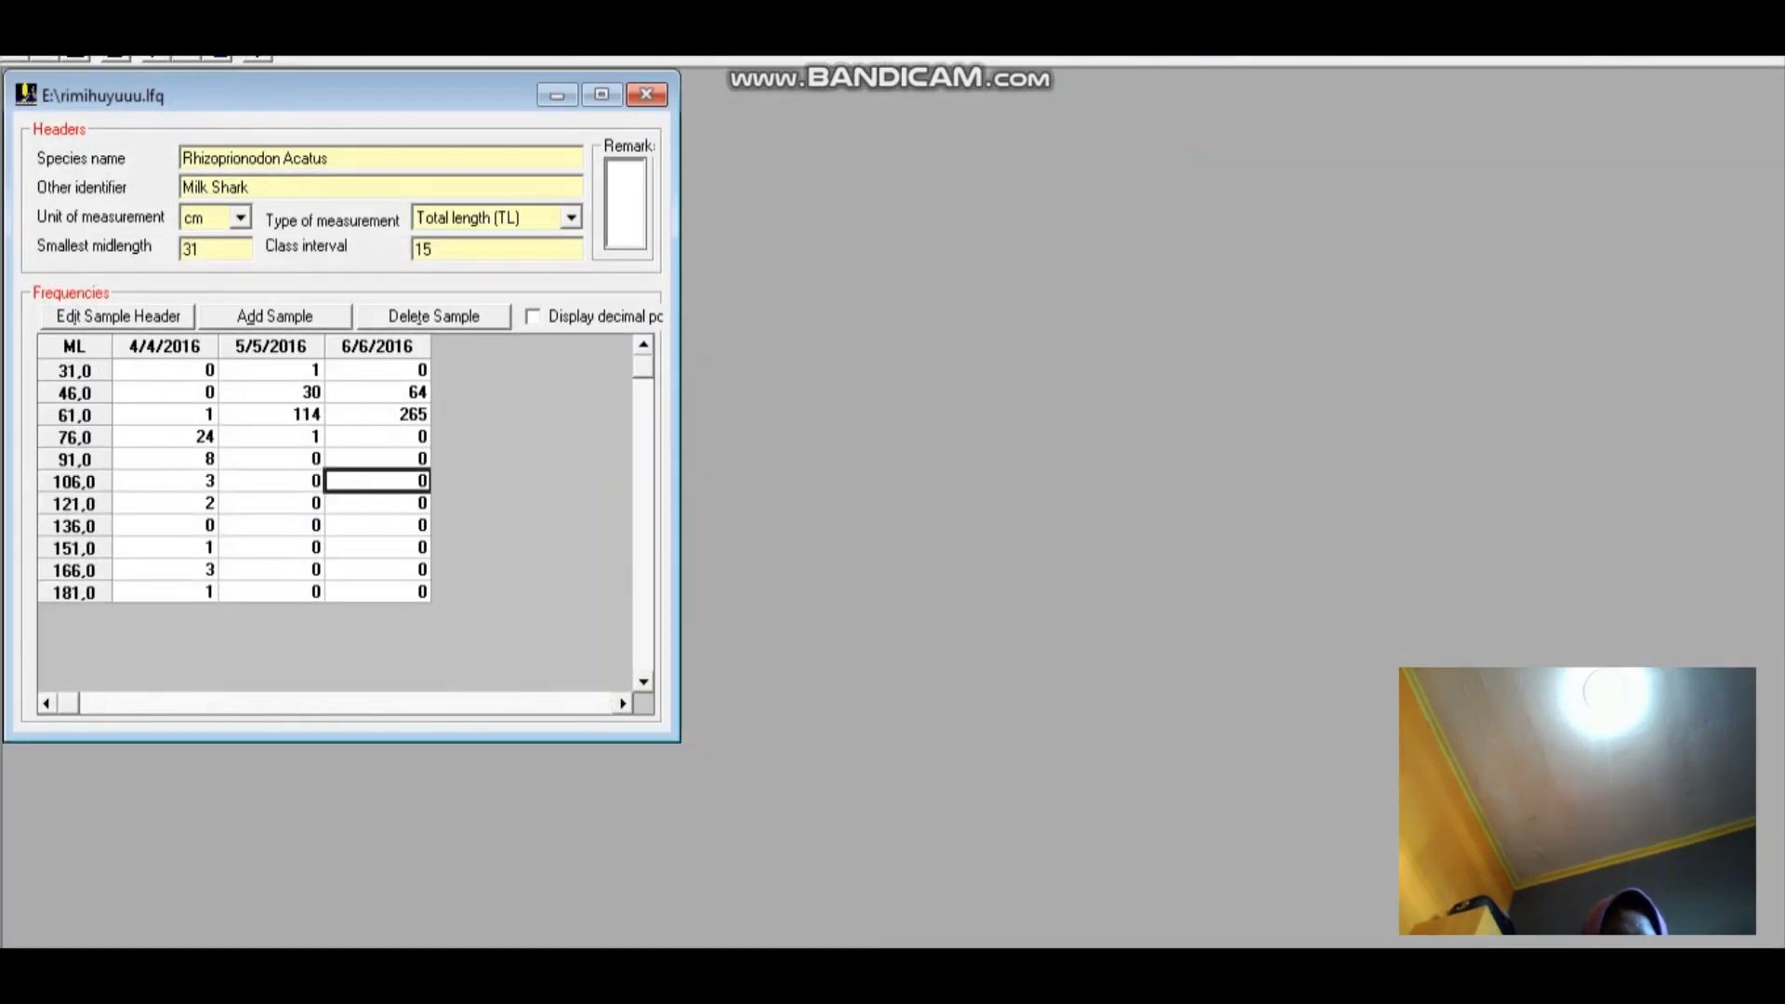
{"action": "left_click_drag", "start_coordinate": [202, 56], "coordinate": [149, 34]}
{"action": "left_click", "coordinate": [118, 62]}
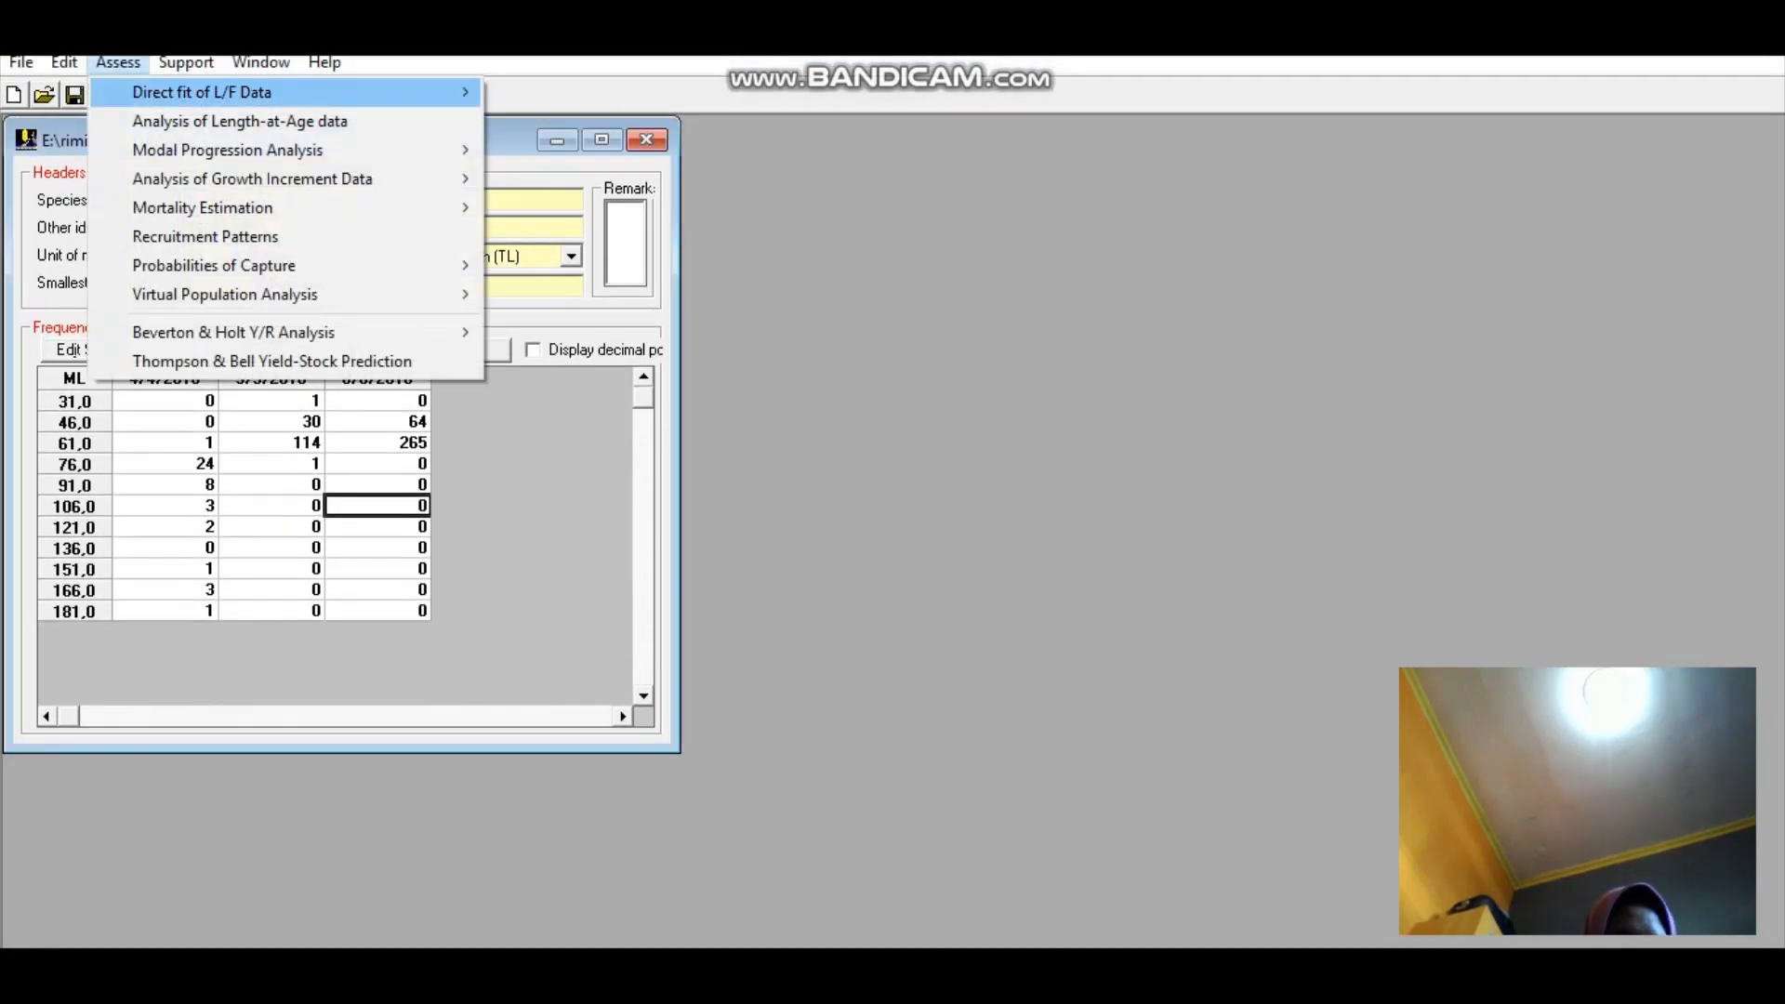
{"action": "mouse_move", "coordinate": [202, 93]}
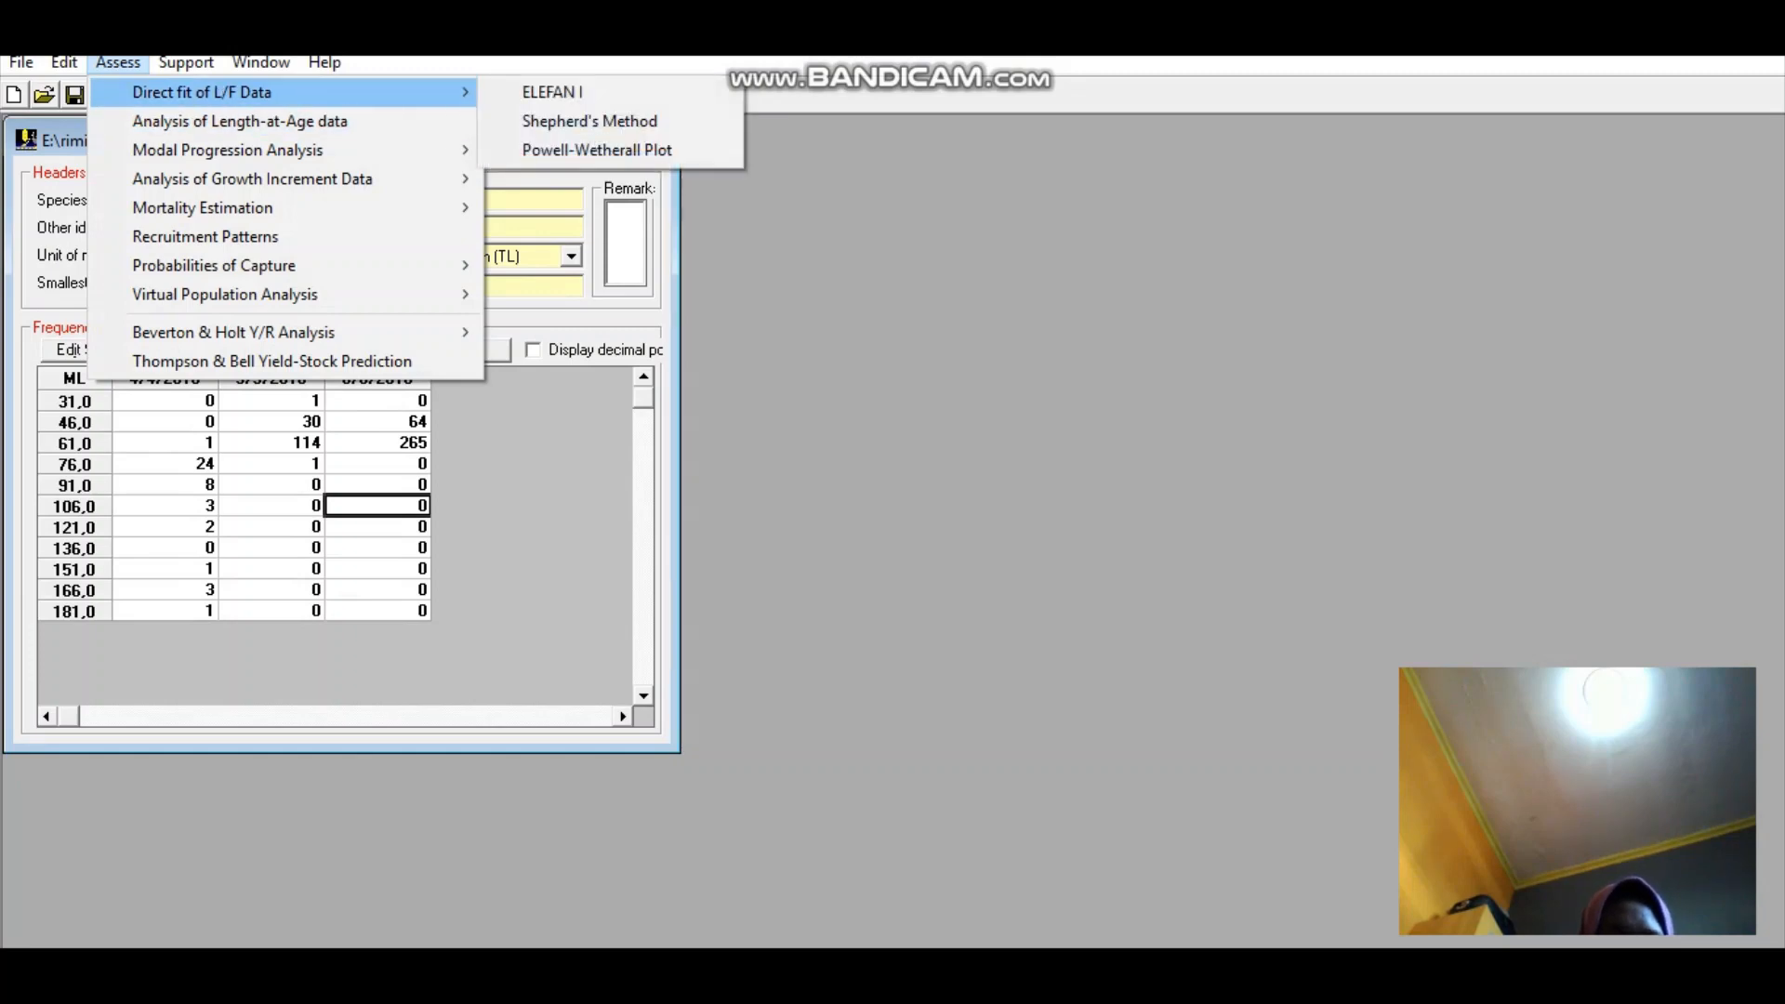
{"action": "left_click", "coordinate": [552, 92]}
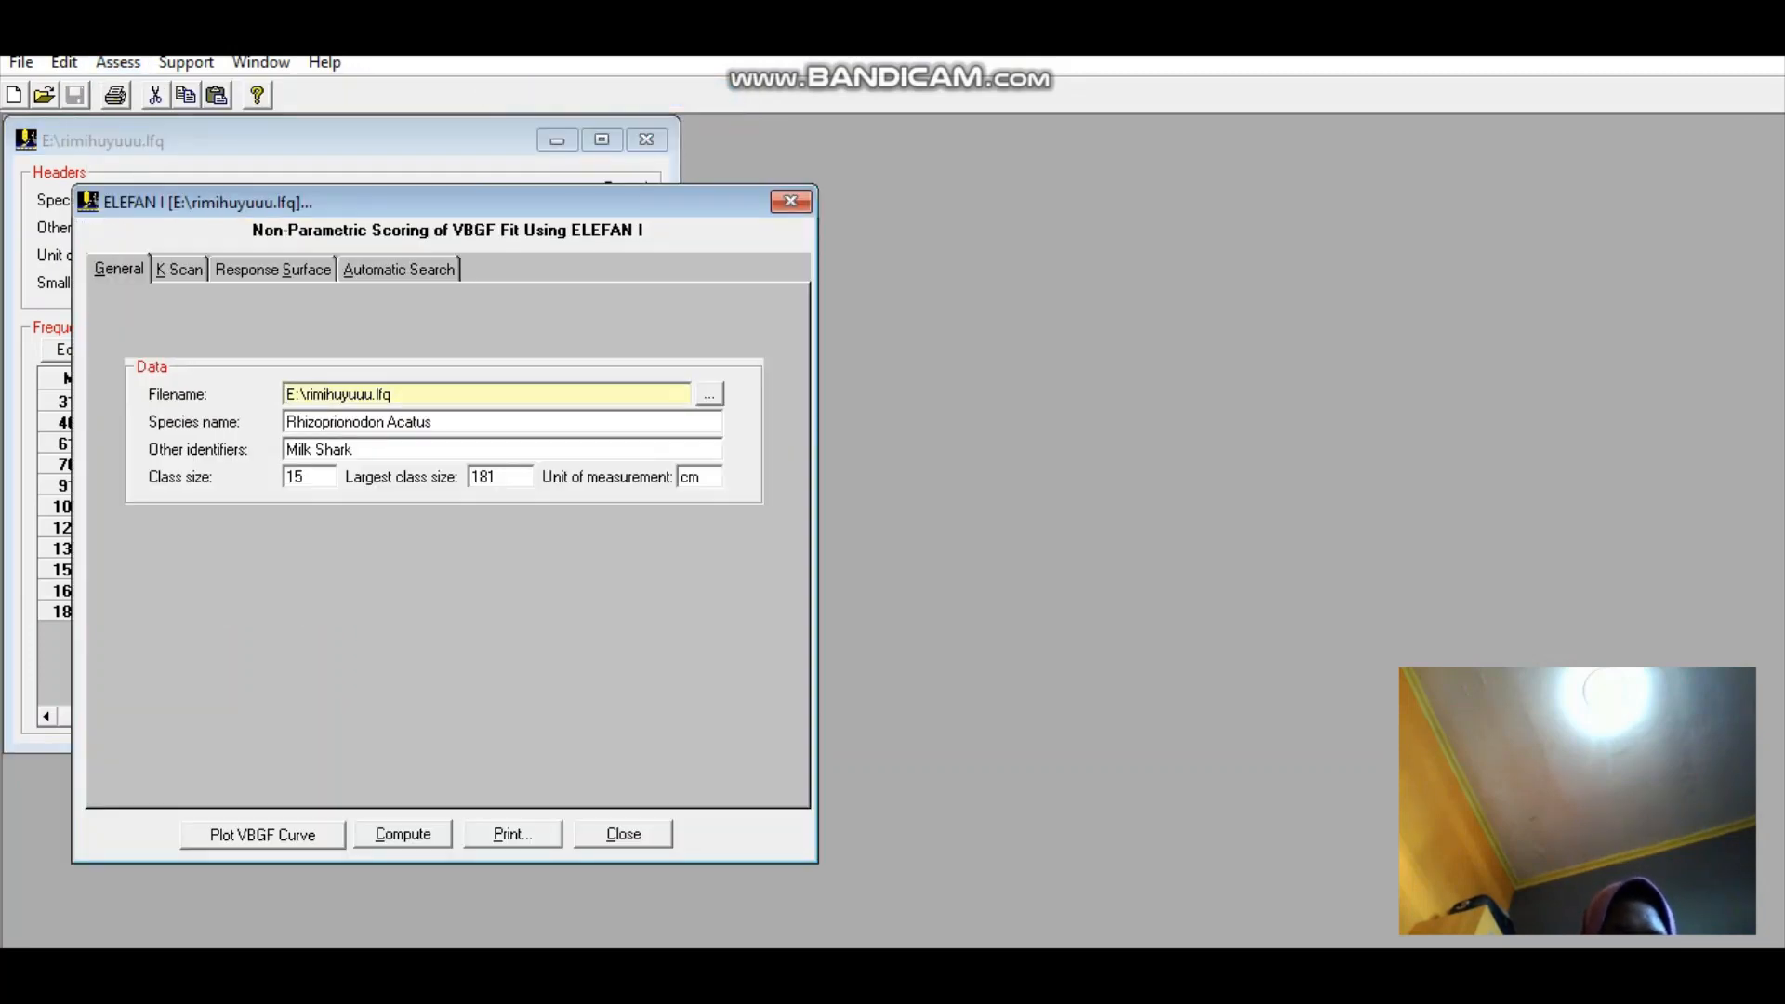
{"action": "left_click", "coordinate": [180, 269]}
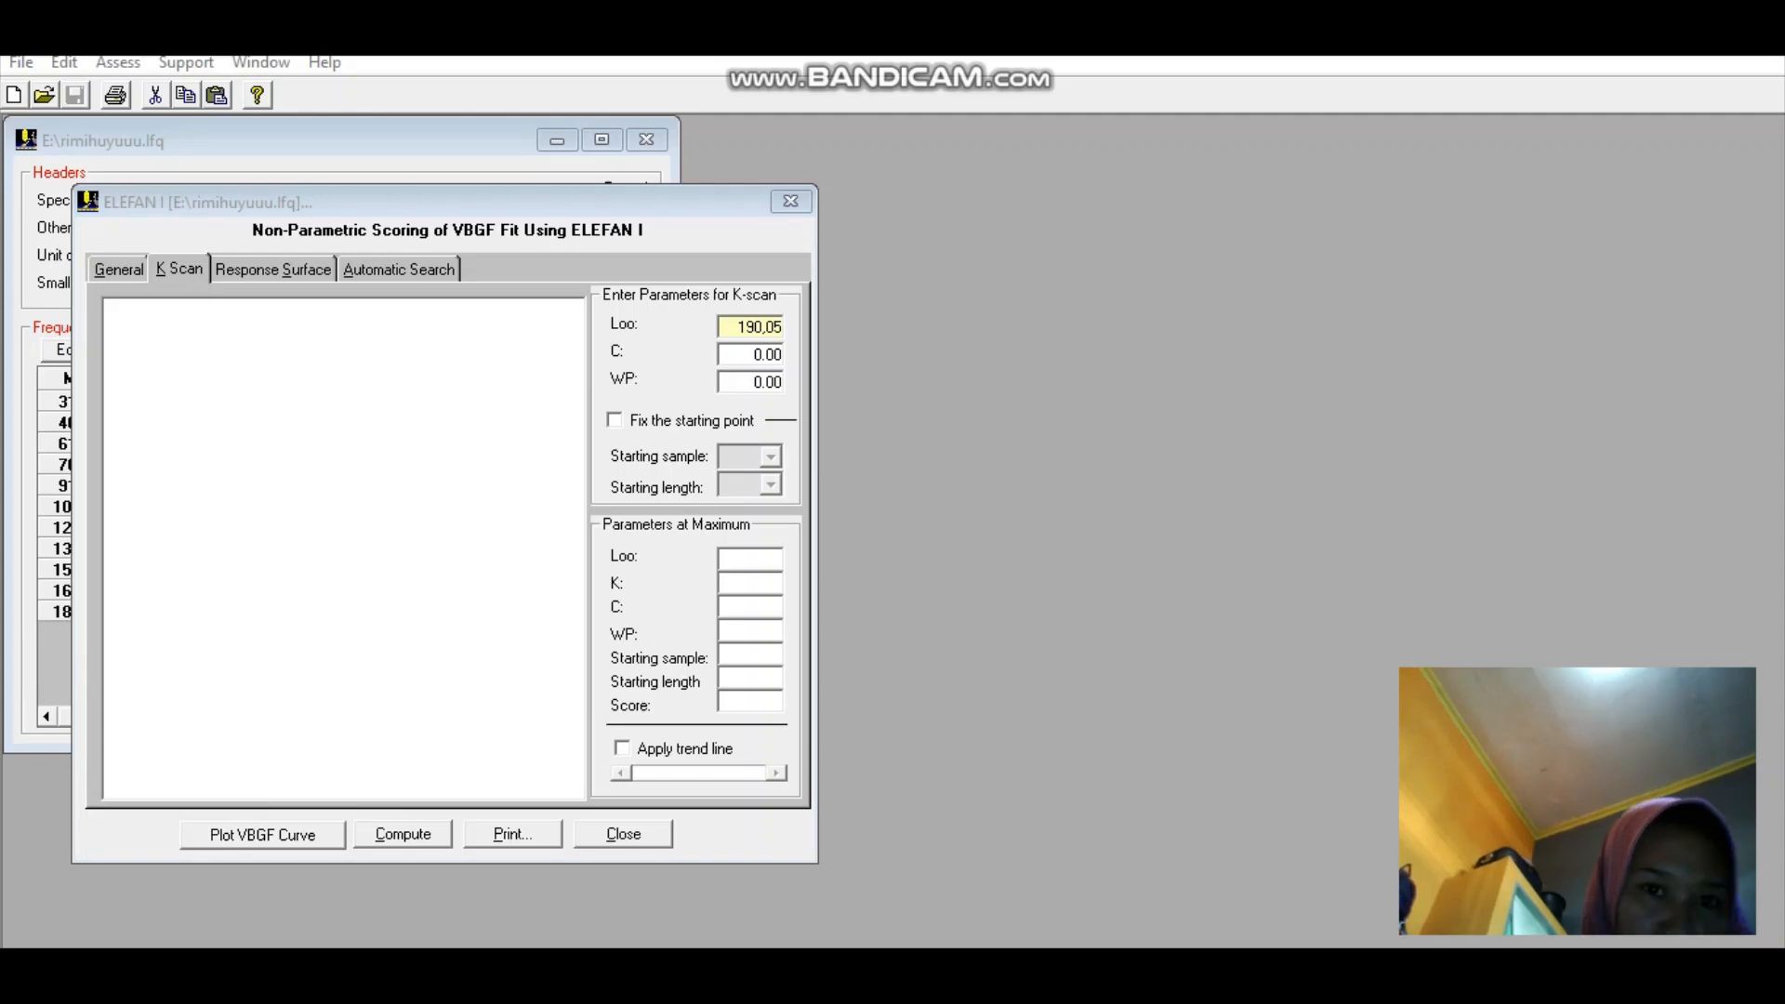
- Set the K-scan Loo to 95,6 and compute the K scan
{"action": "left_click_drag", "start_coordinate": [736, 327], "coordinate": [782, 327]}
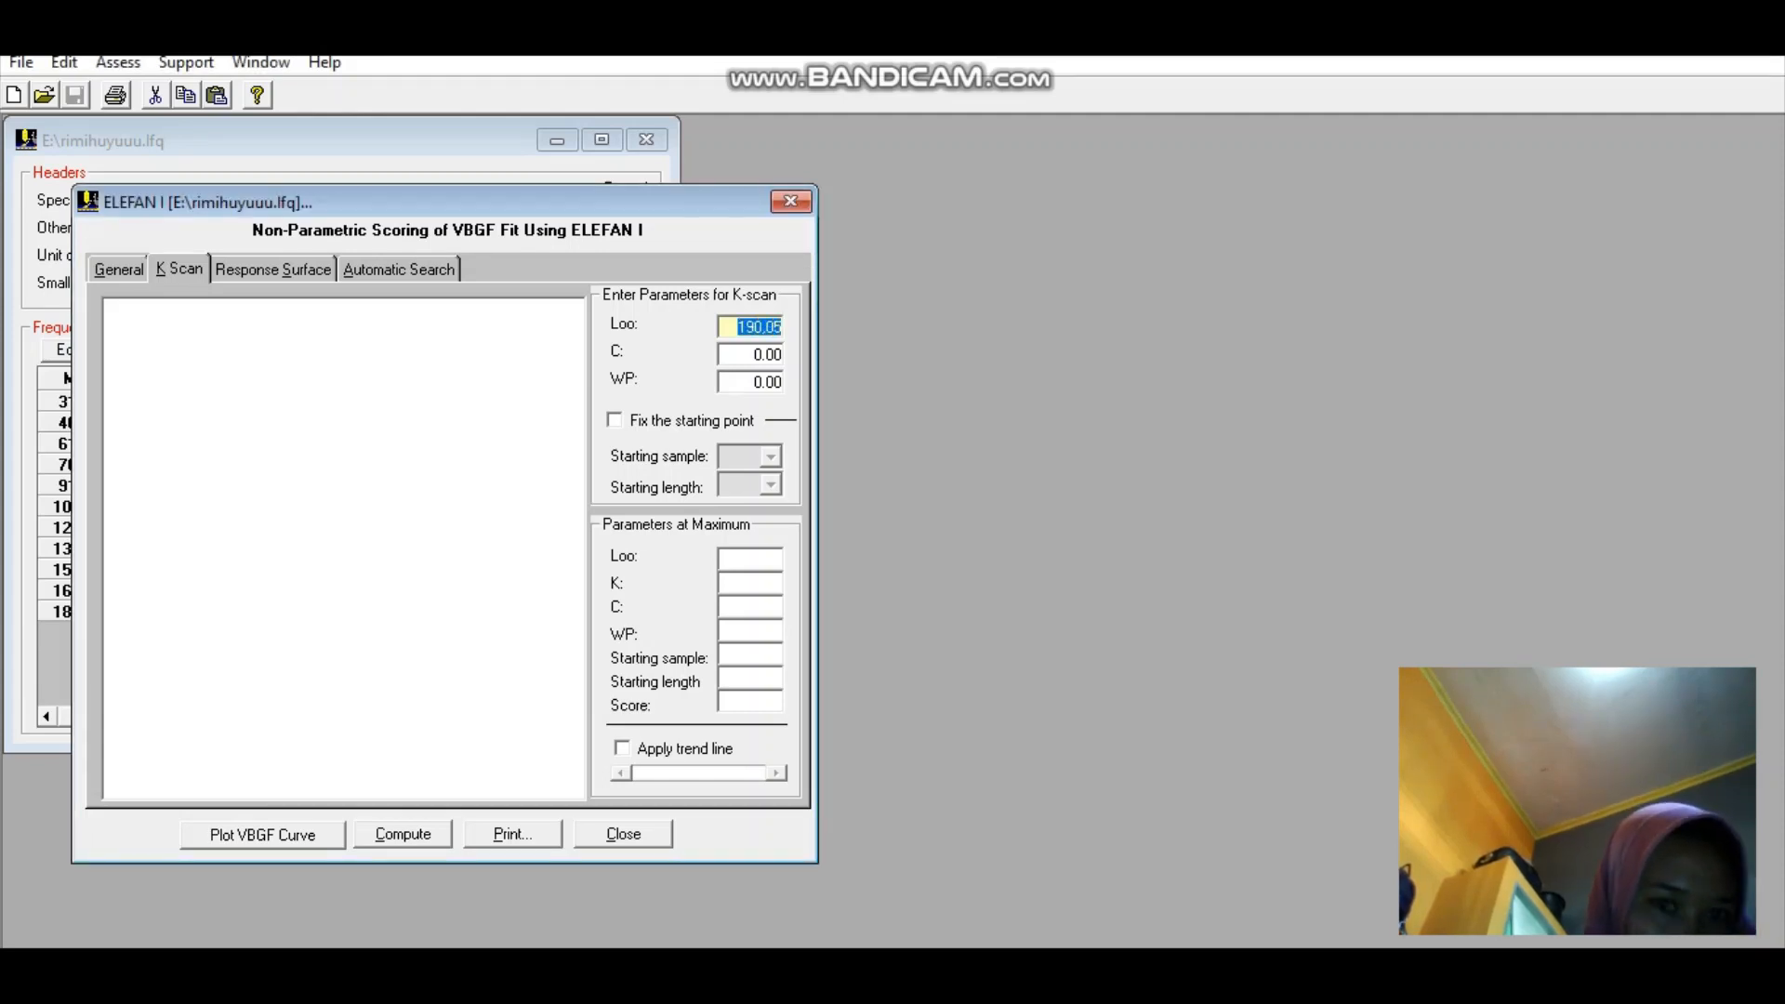
{"action": "type", "text": "95,"}
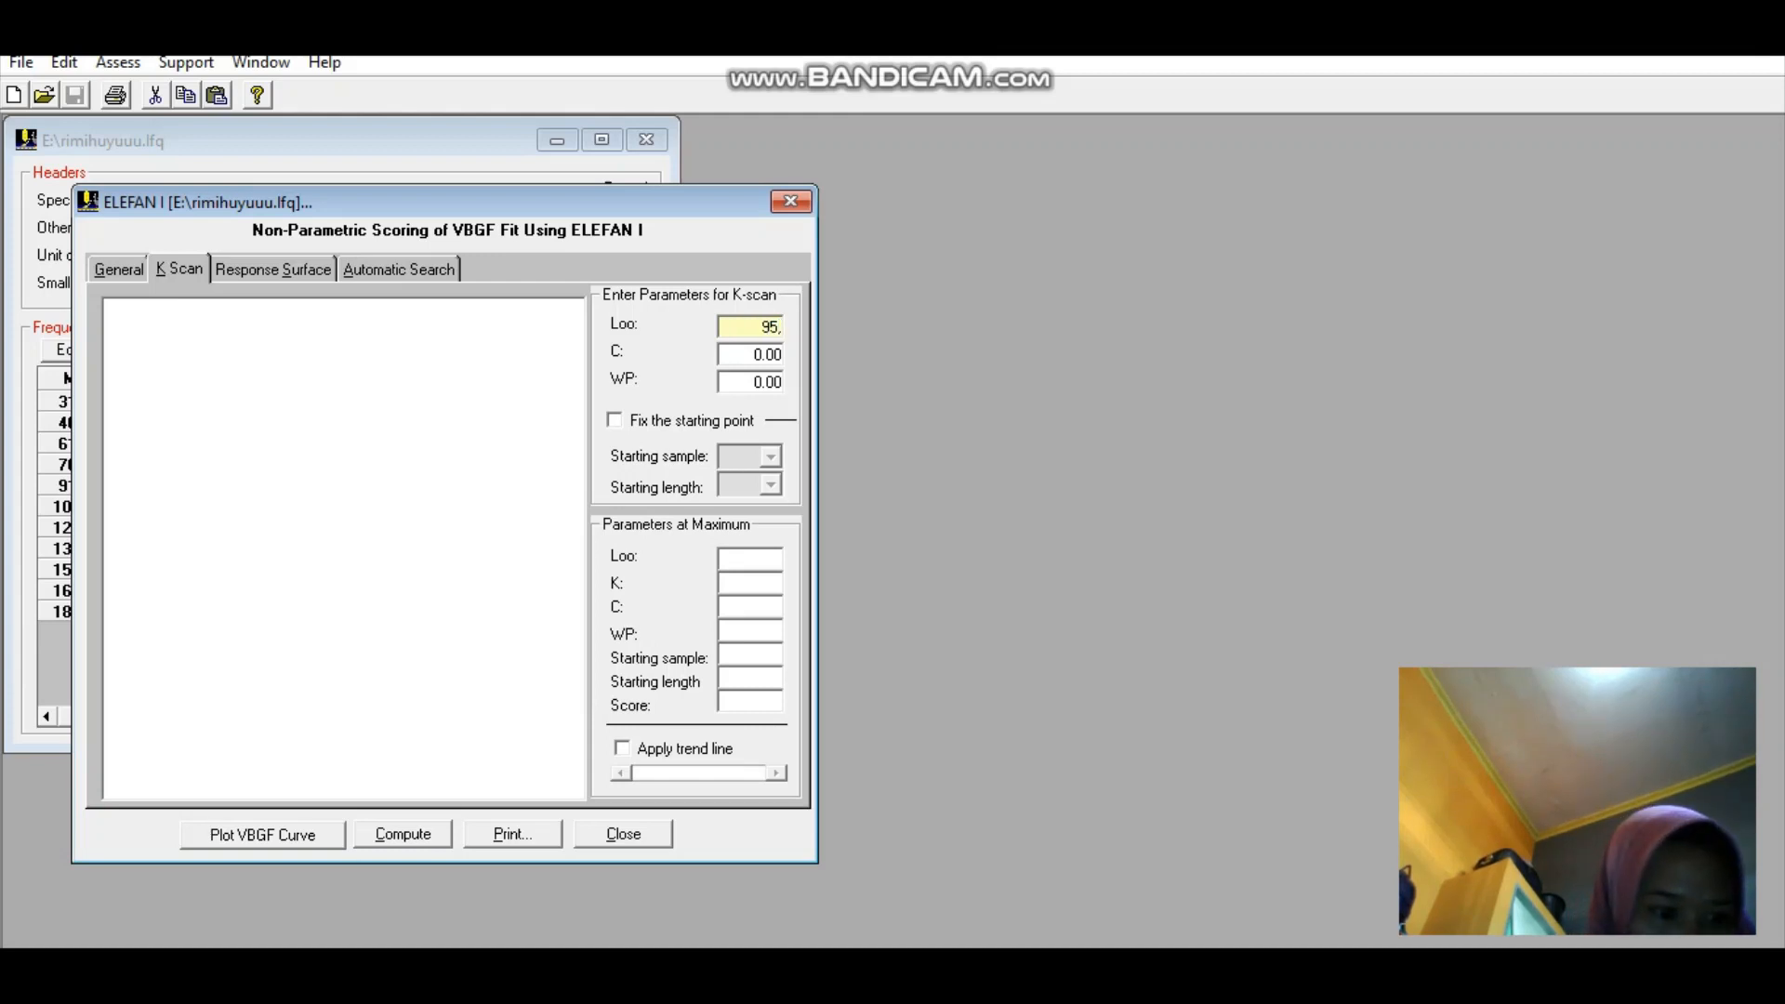
{"action": "type", "text": "6"}
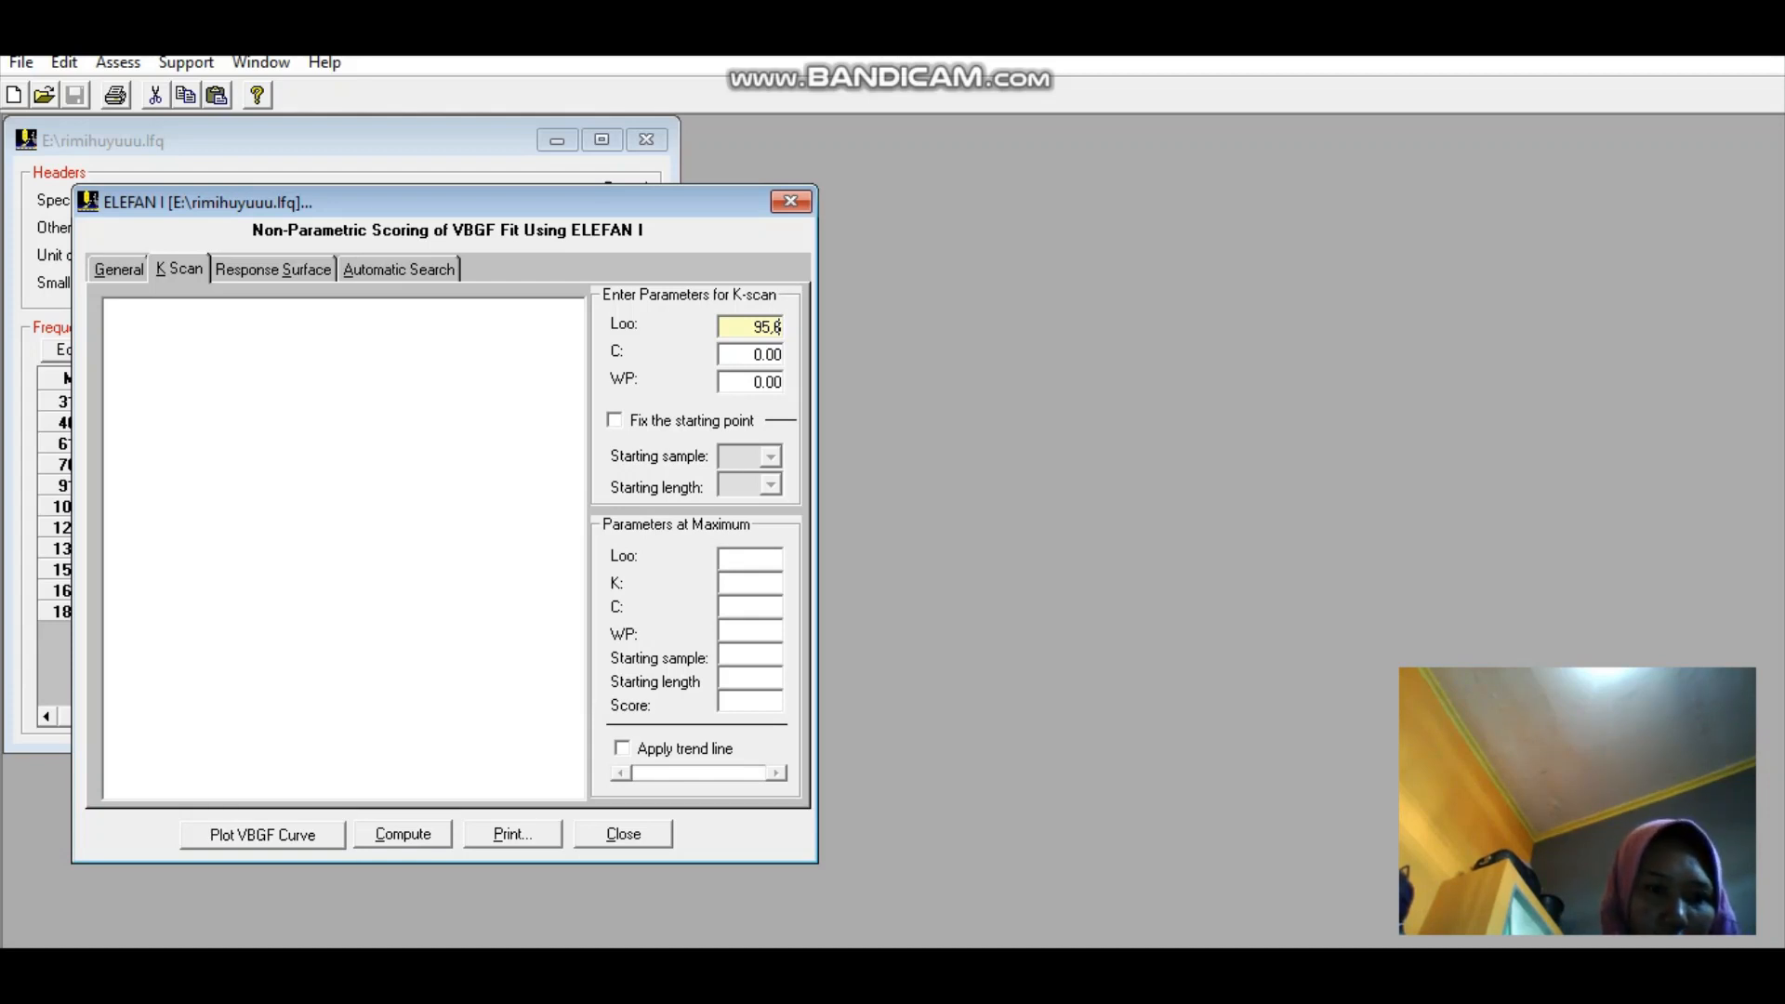
{"action": "left_click", "coordinate": [262, 834]}
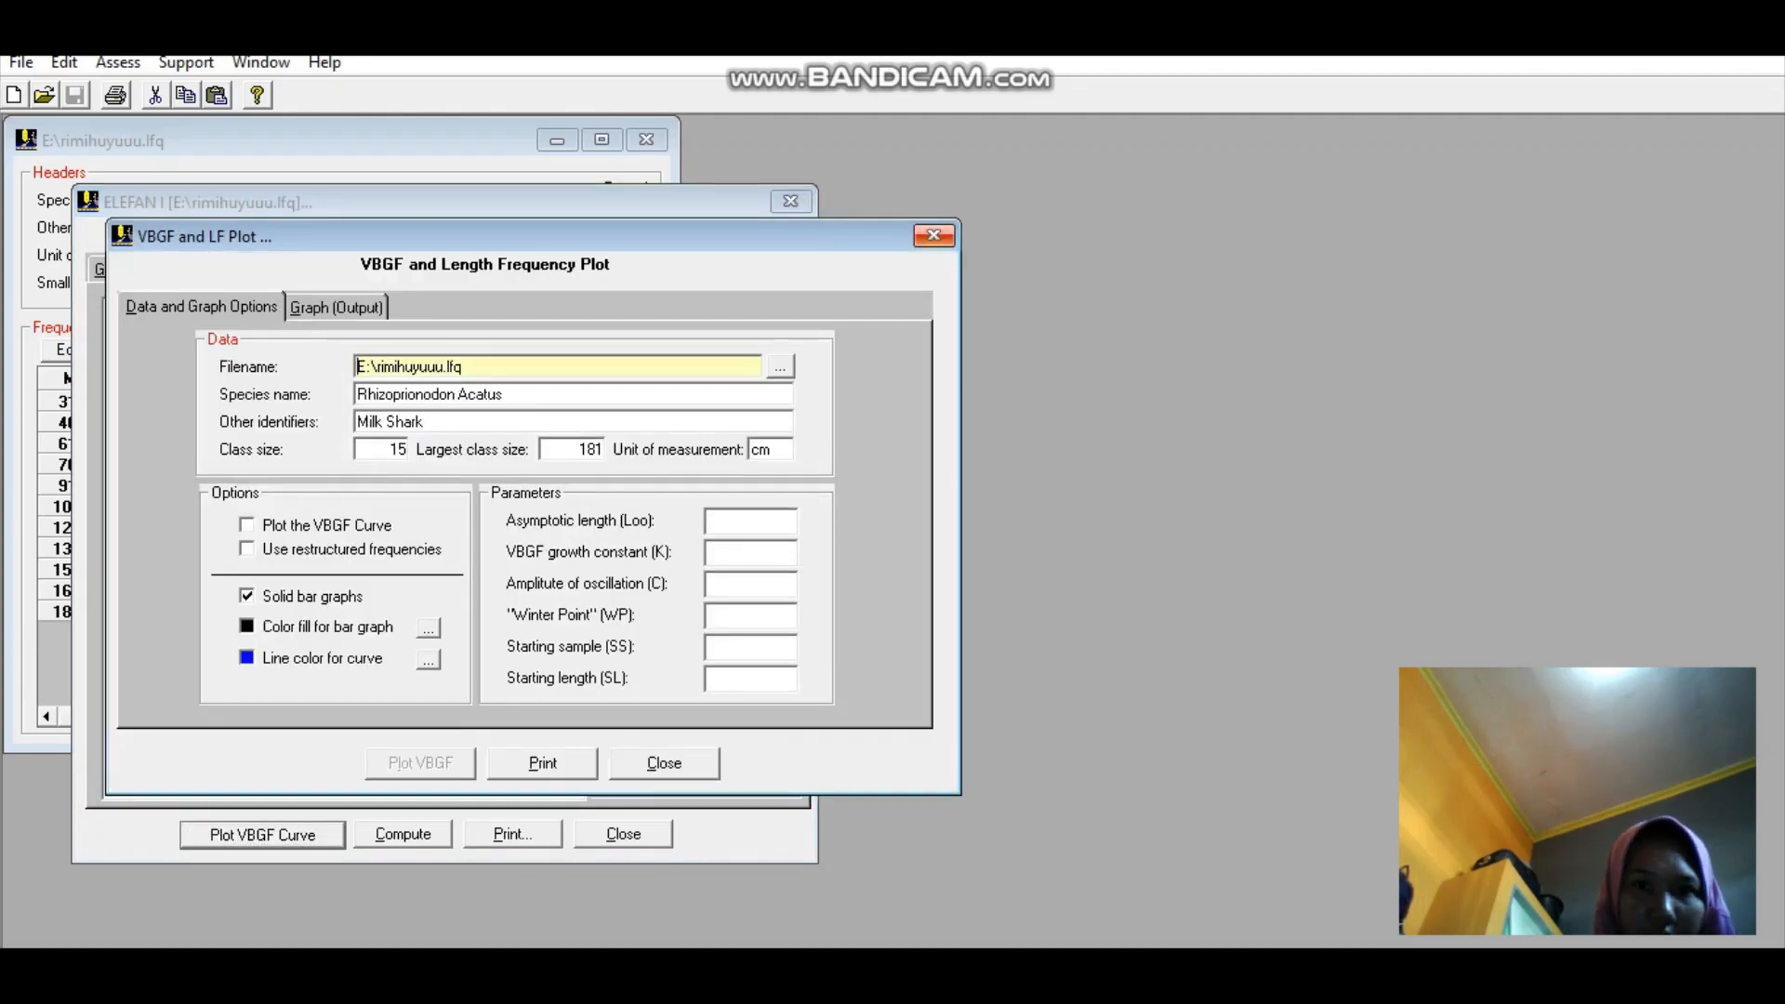
{"action": "key", "text": "Escape"}
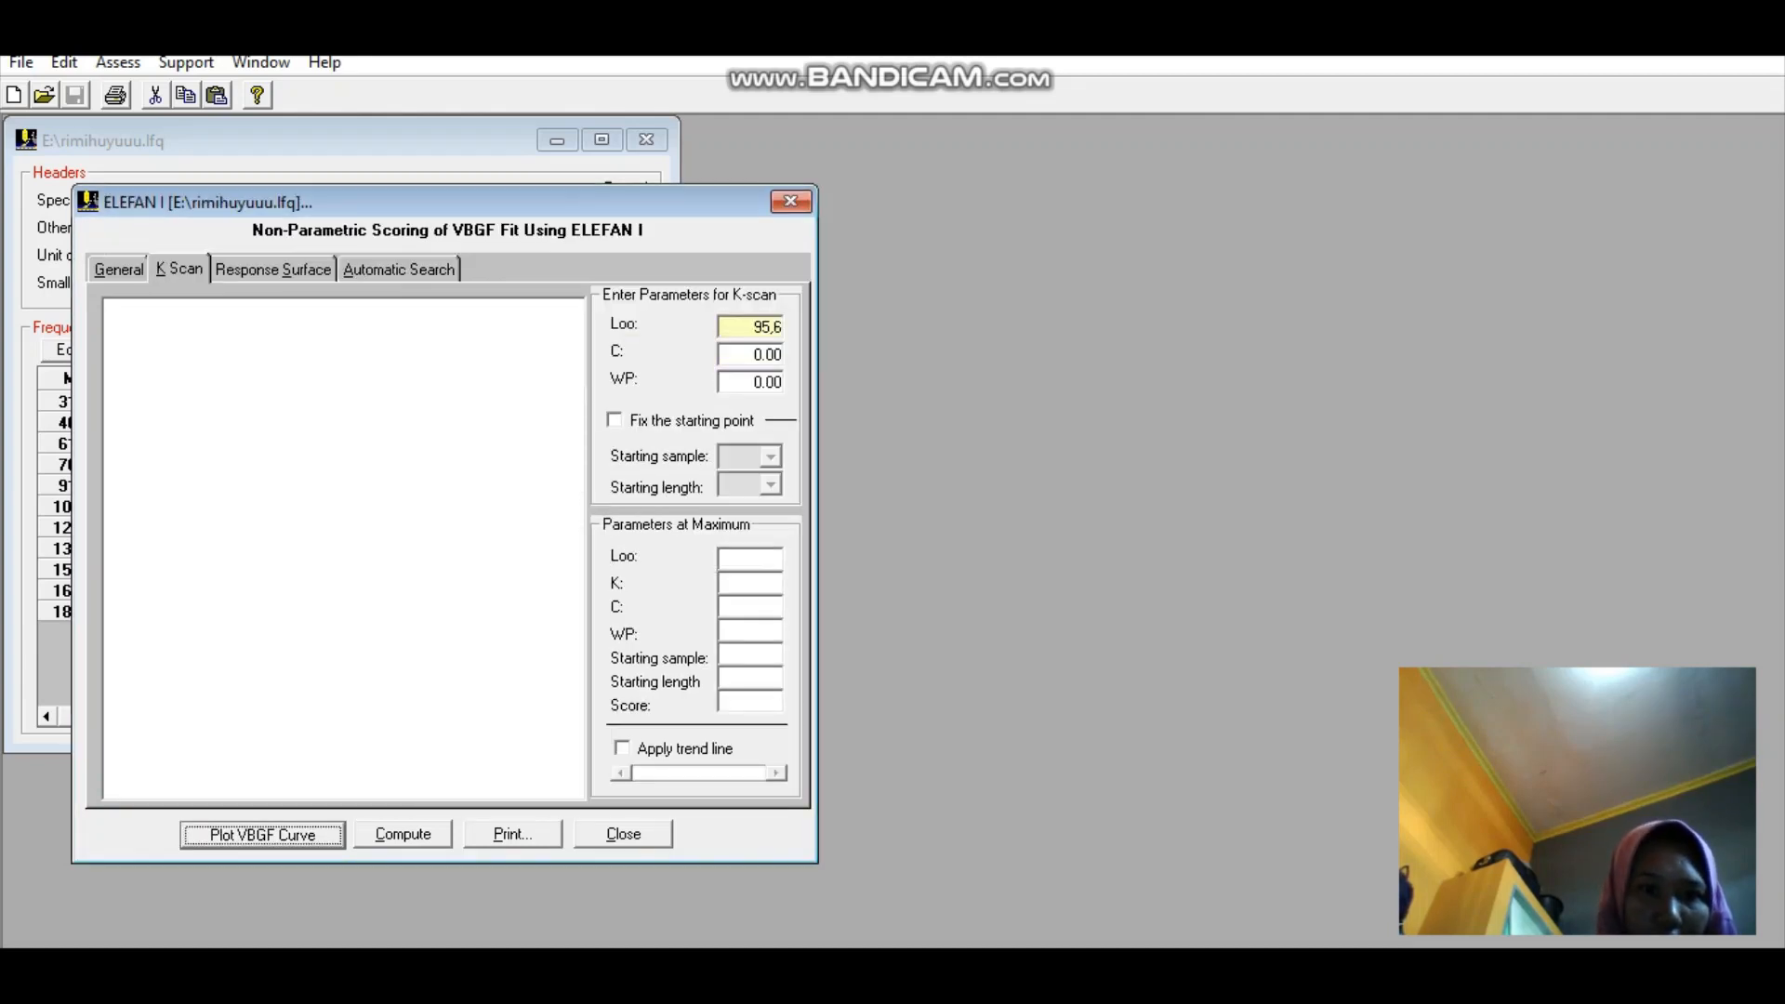
{"action": "left_click", "coordinate": [403, 834]}
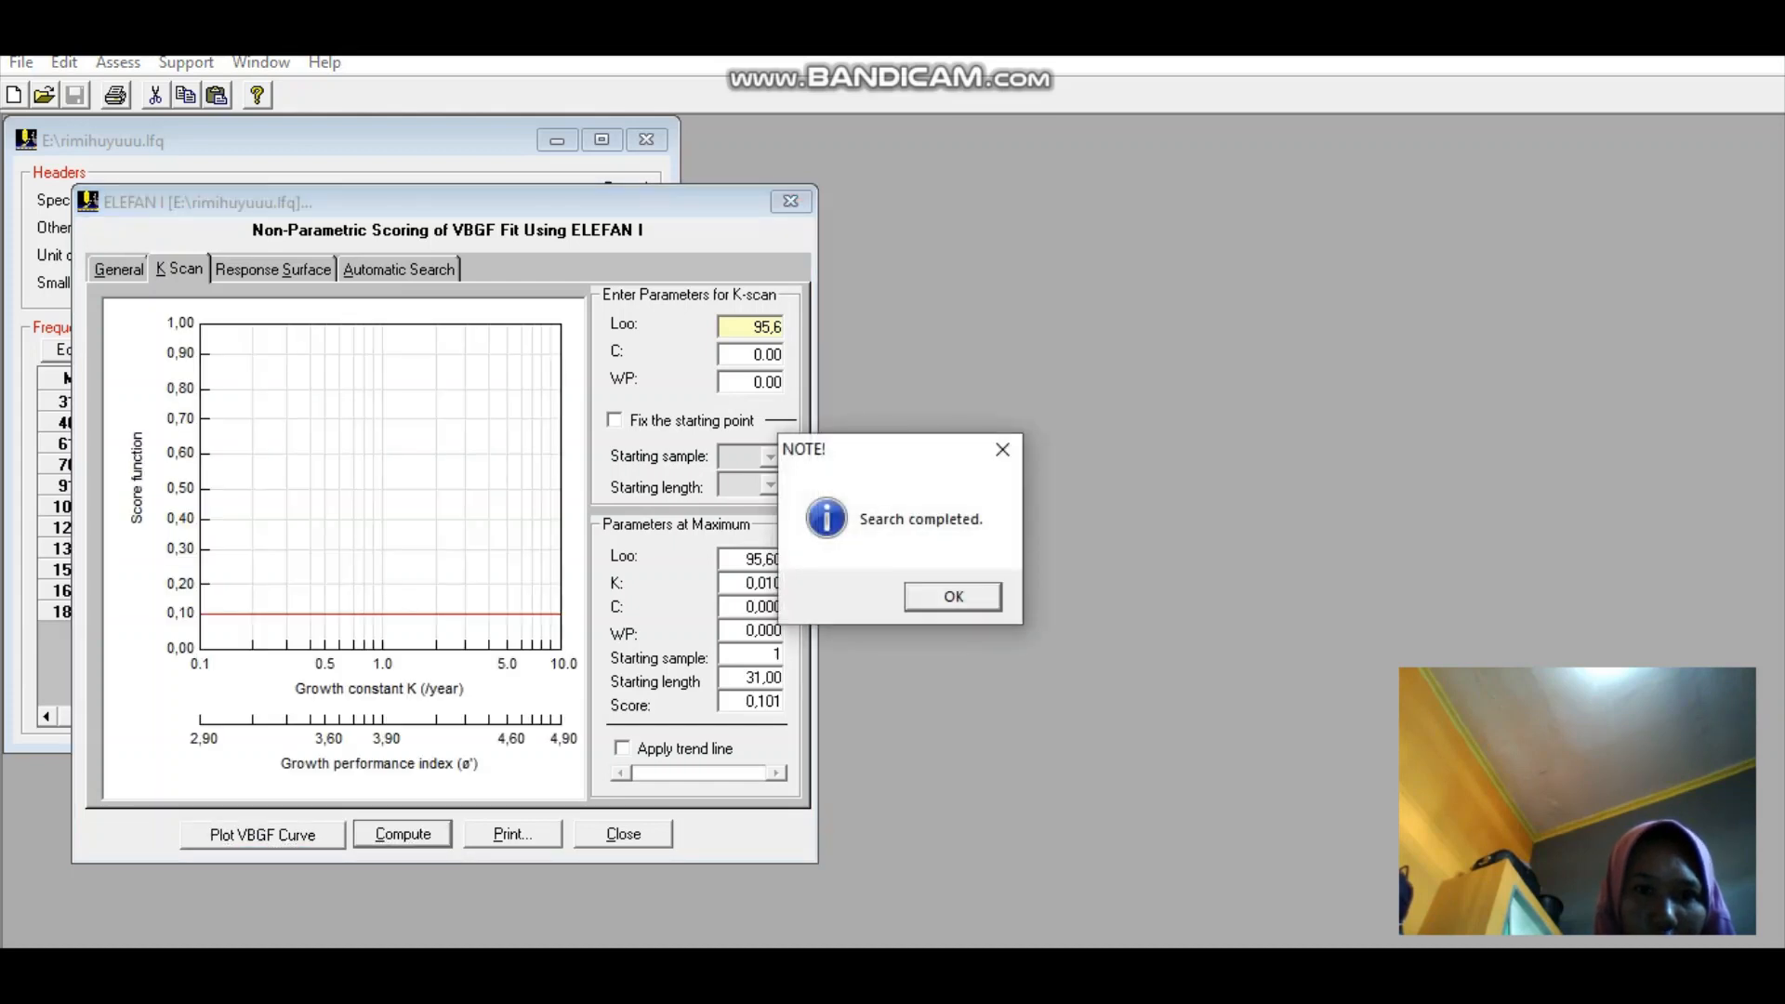
{"action": "key", "text": "Return"}
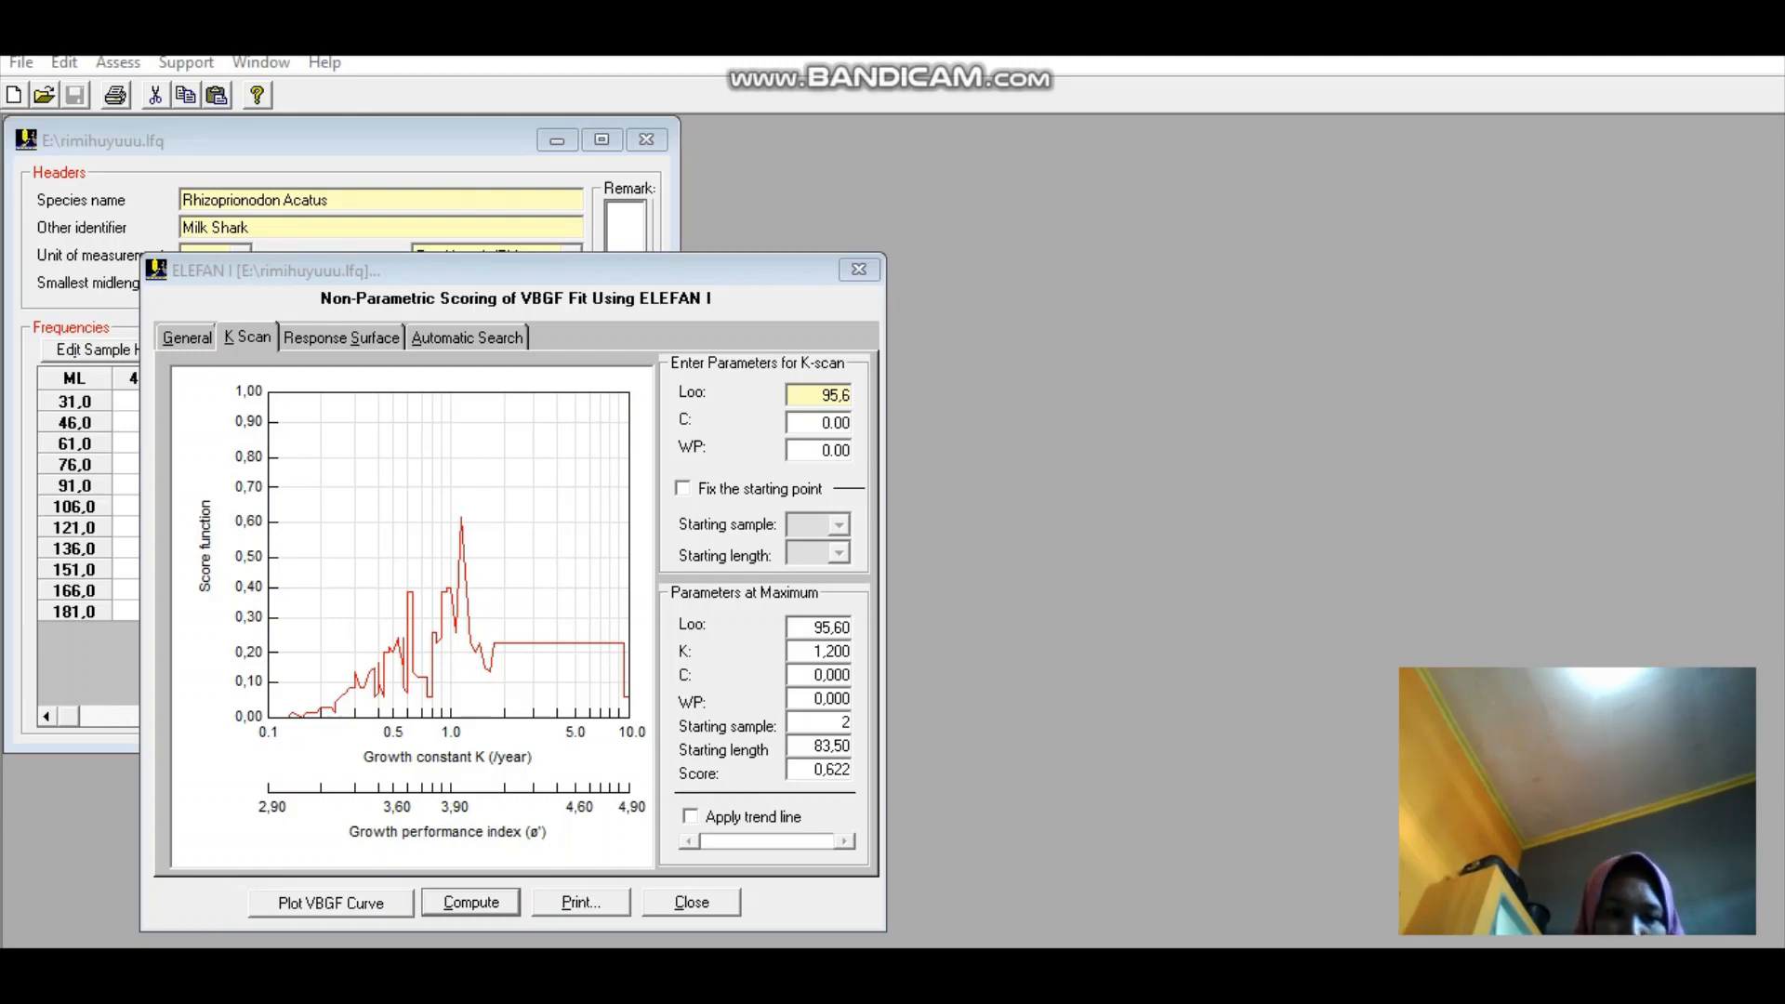
- Plot the VBGF curve over the restructured length frequencies and place the plot window beside the K-scan window
{"action": "left_click", "coordinate": [331, 903]}
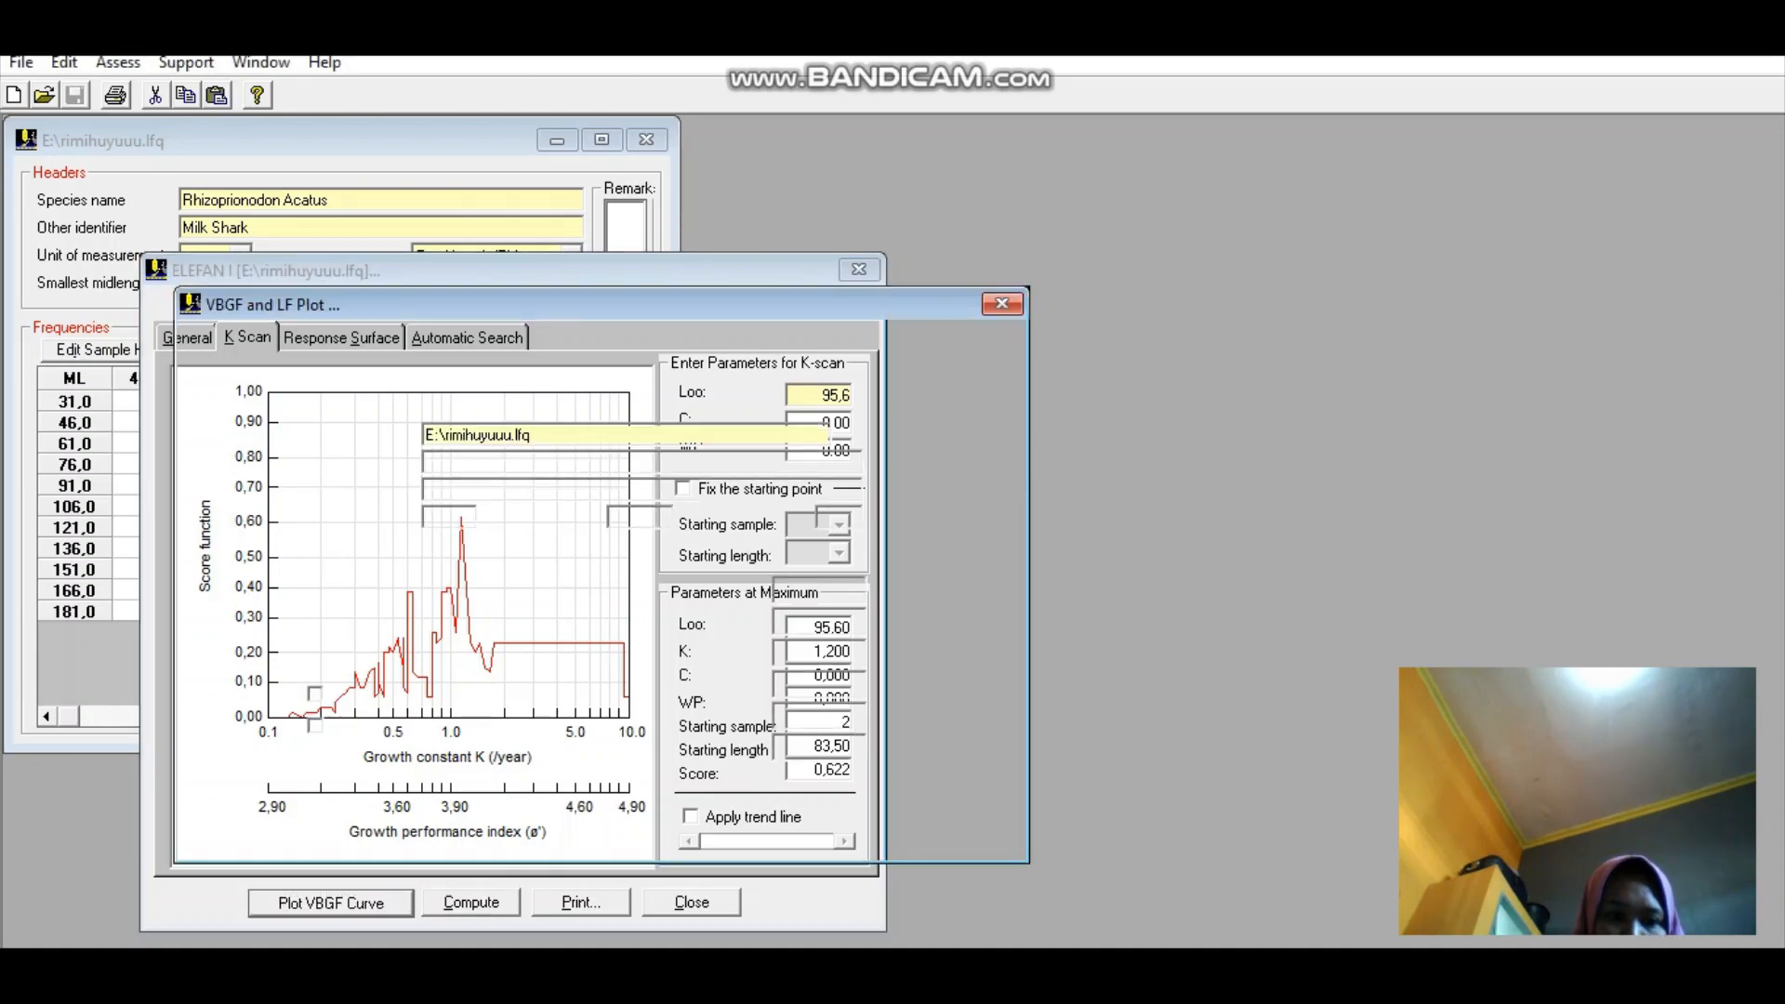
{"action": "left_click", "coordinate": [315, 594]}
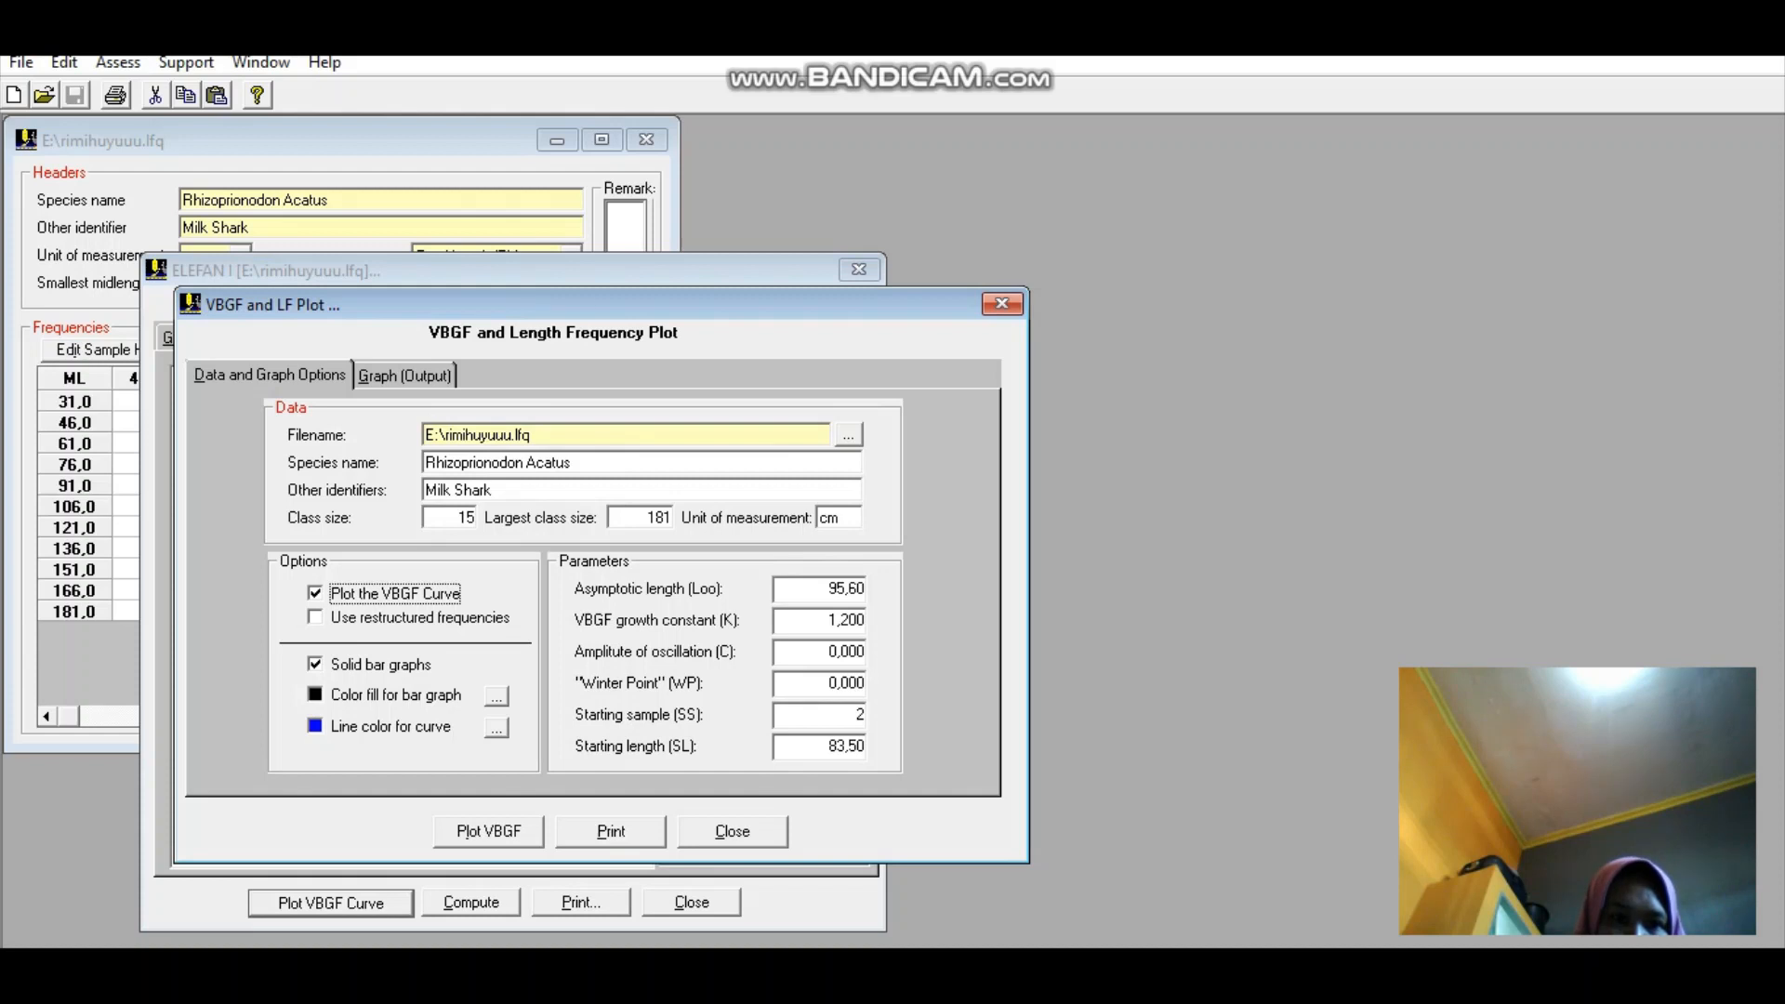
{"action": "left_click", "coordinate": [315, 617]}
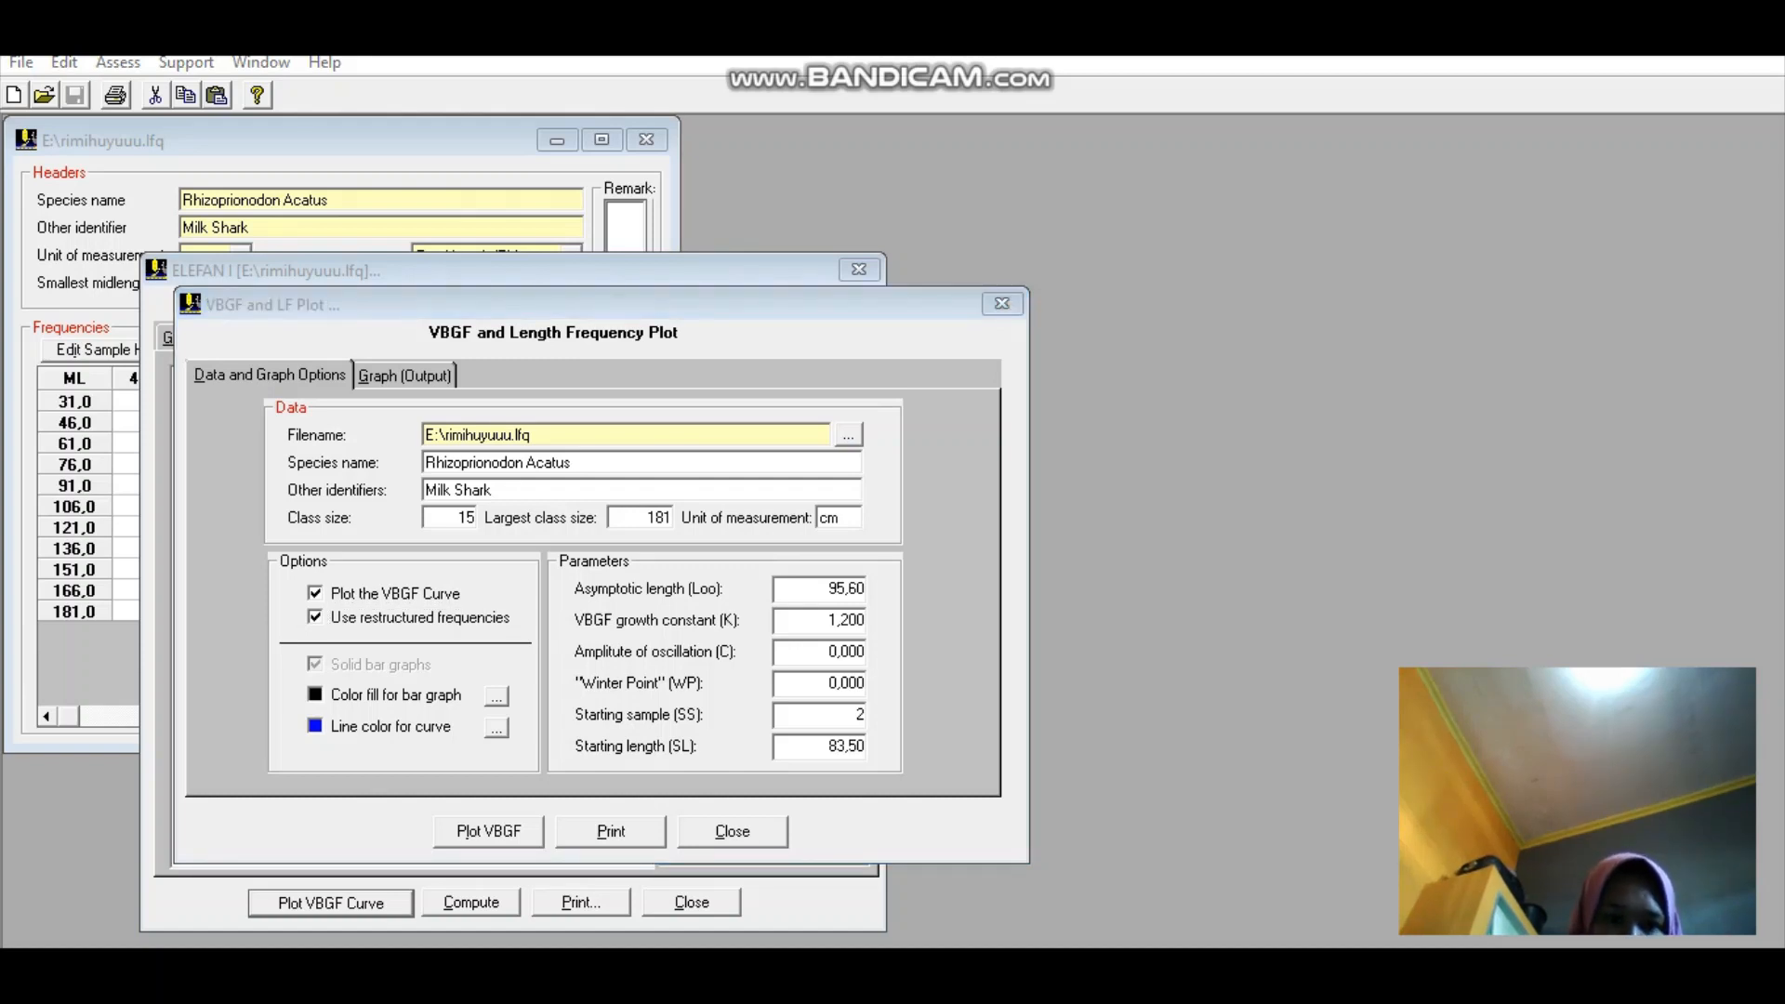
{"action": "left_click", "coordinate": [488, 831]}
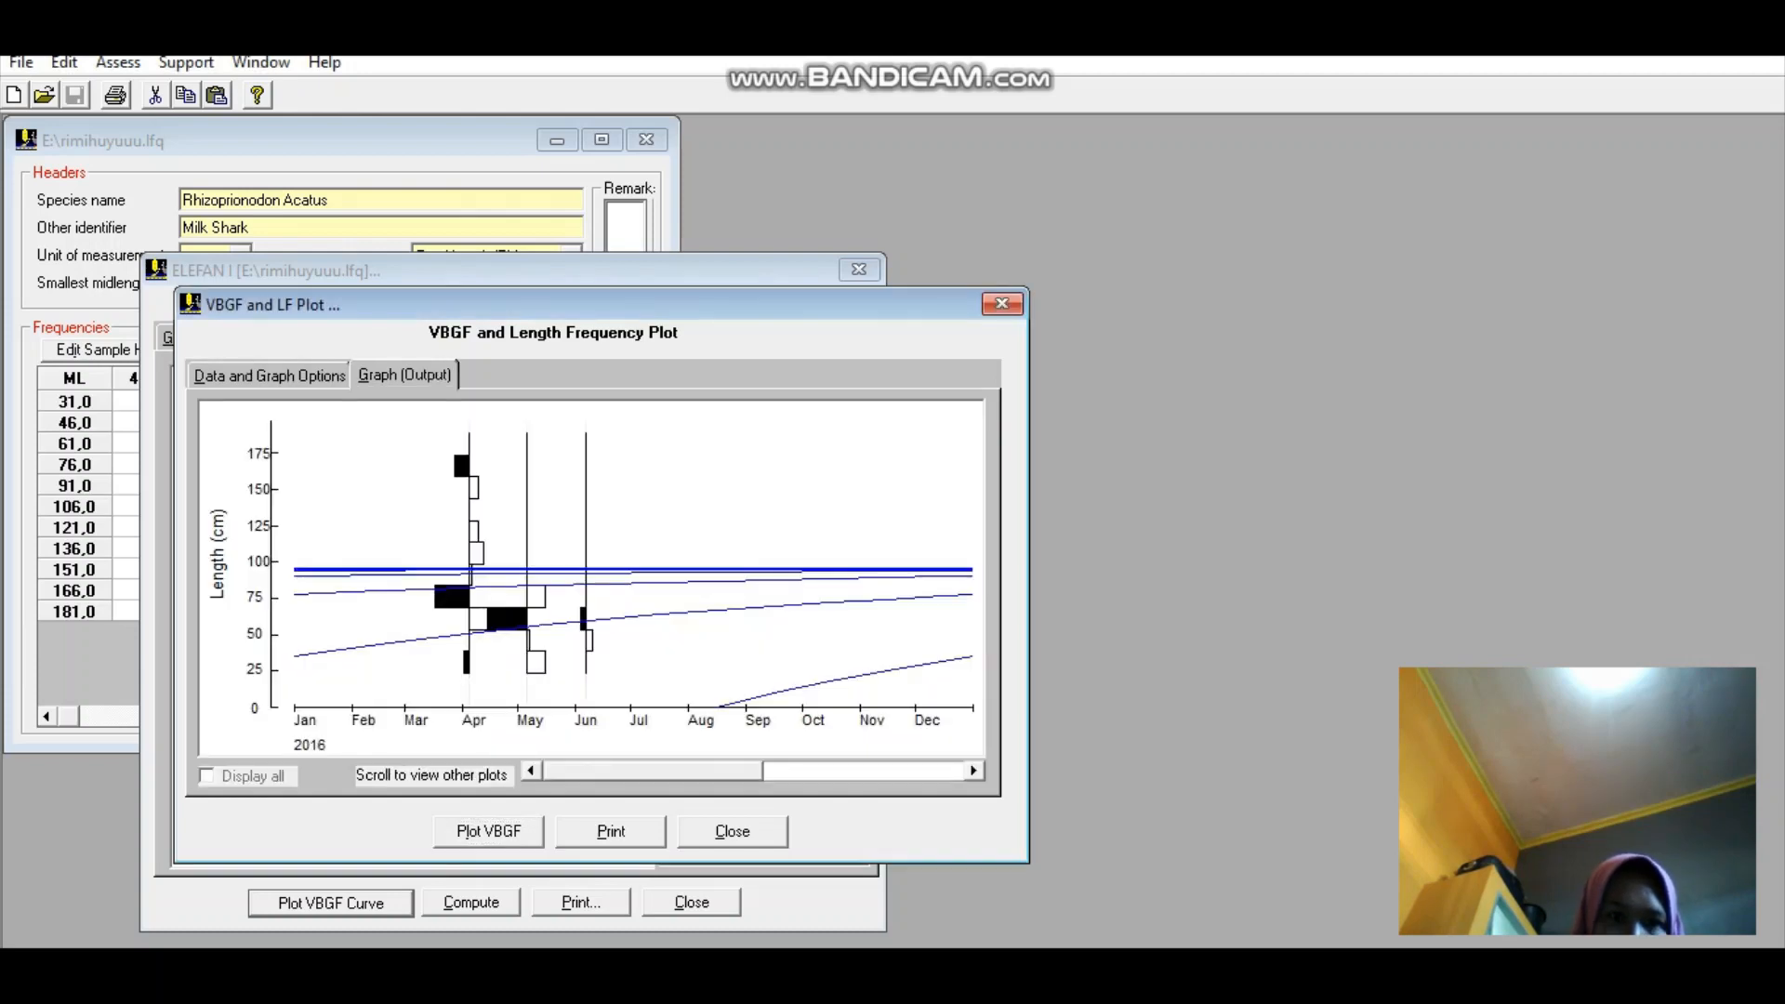
{"action": "left_click_drag", "start_coordinate": [595, 304], "coordinate": [1331, 242]}
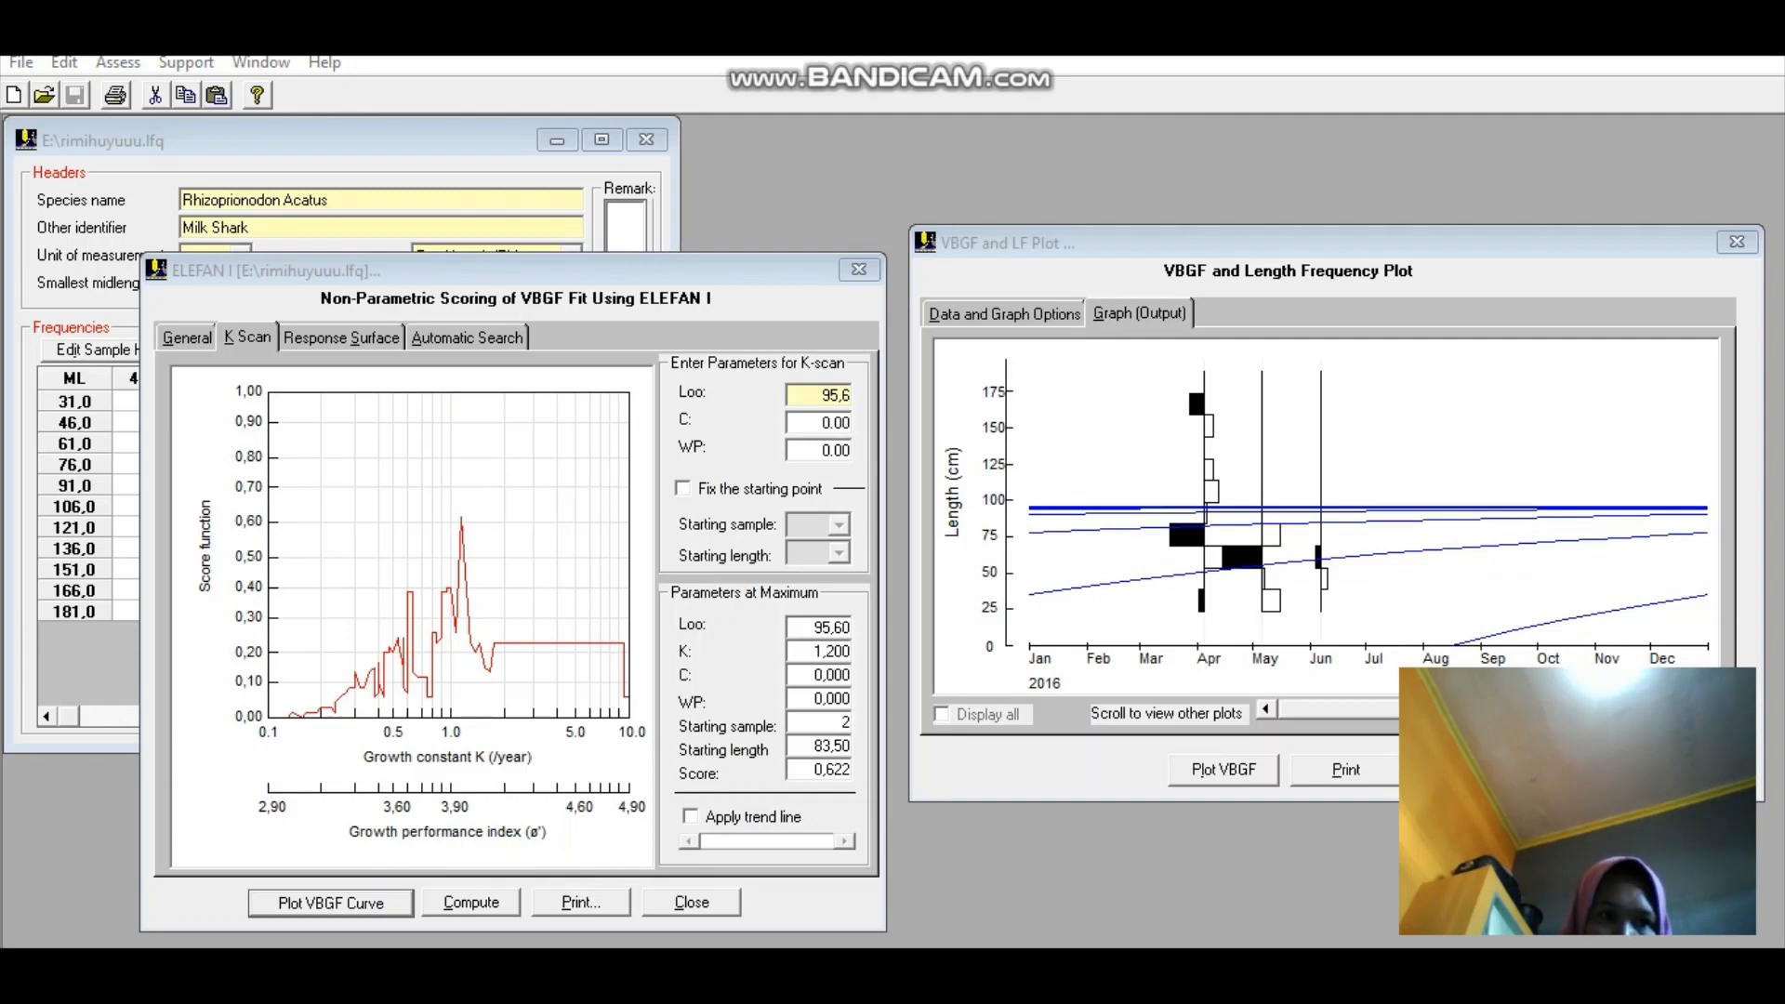
- Start a Length-converted Catch Curve mortality estimation from the steady-state sample and move its window up so it is fully visible
{"action": "left_click", "coordinate": [21, 63]}
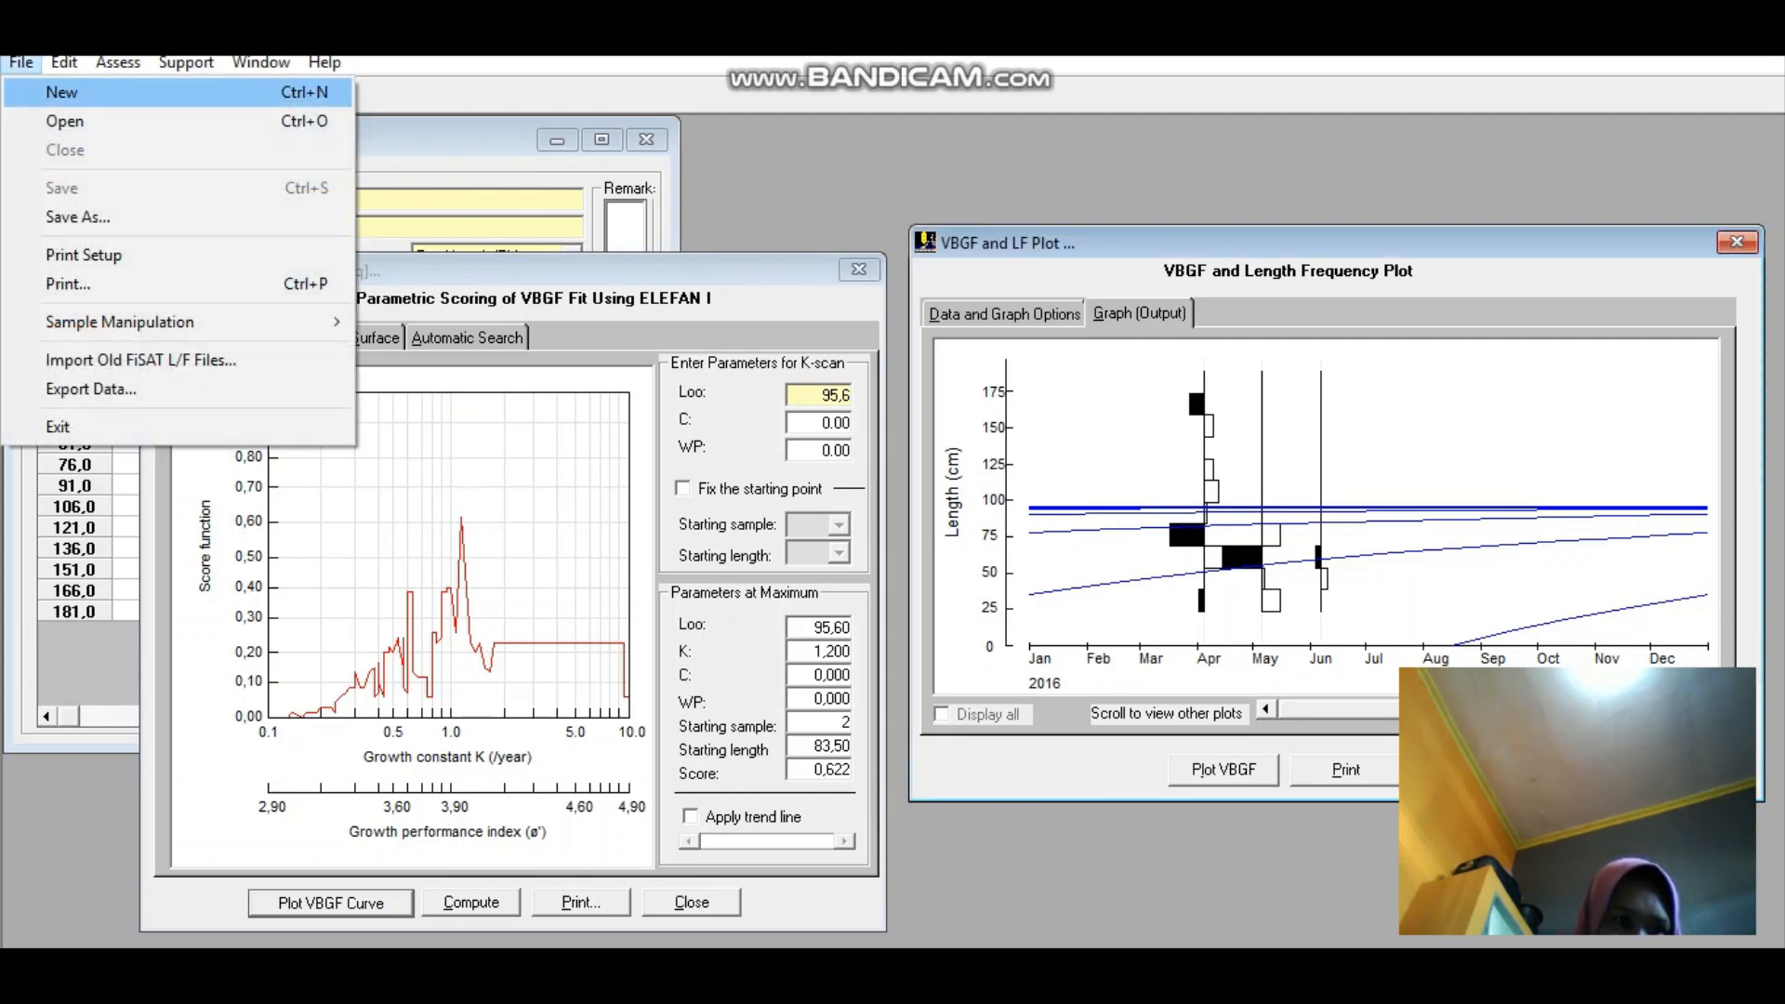
{"action": "mouse_move", "coordinate": [118, 63]}
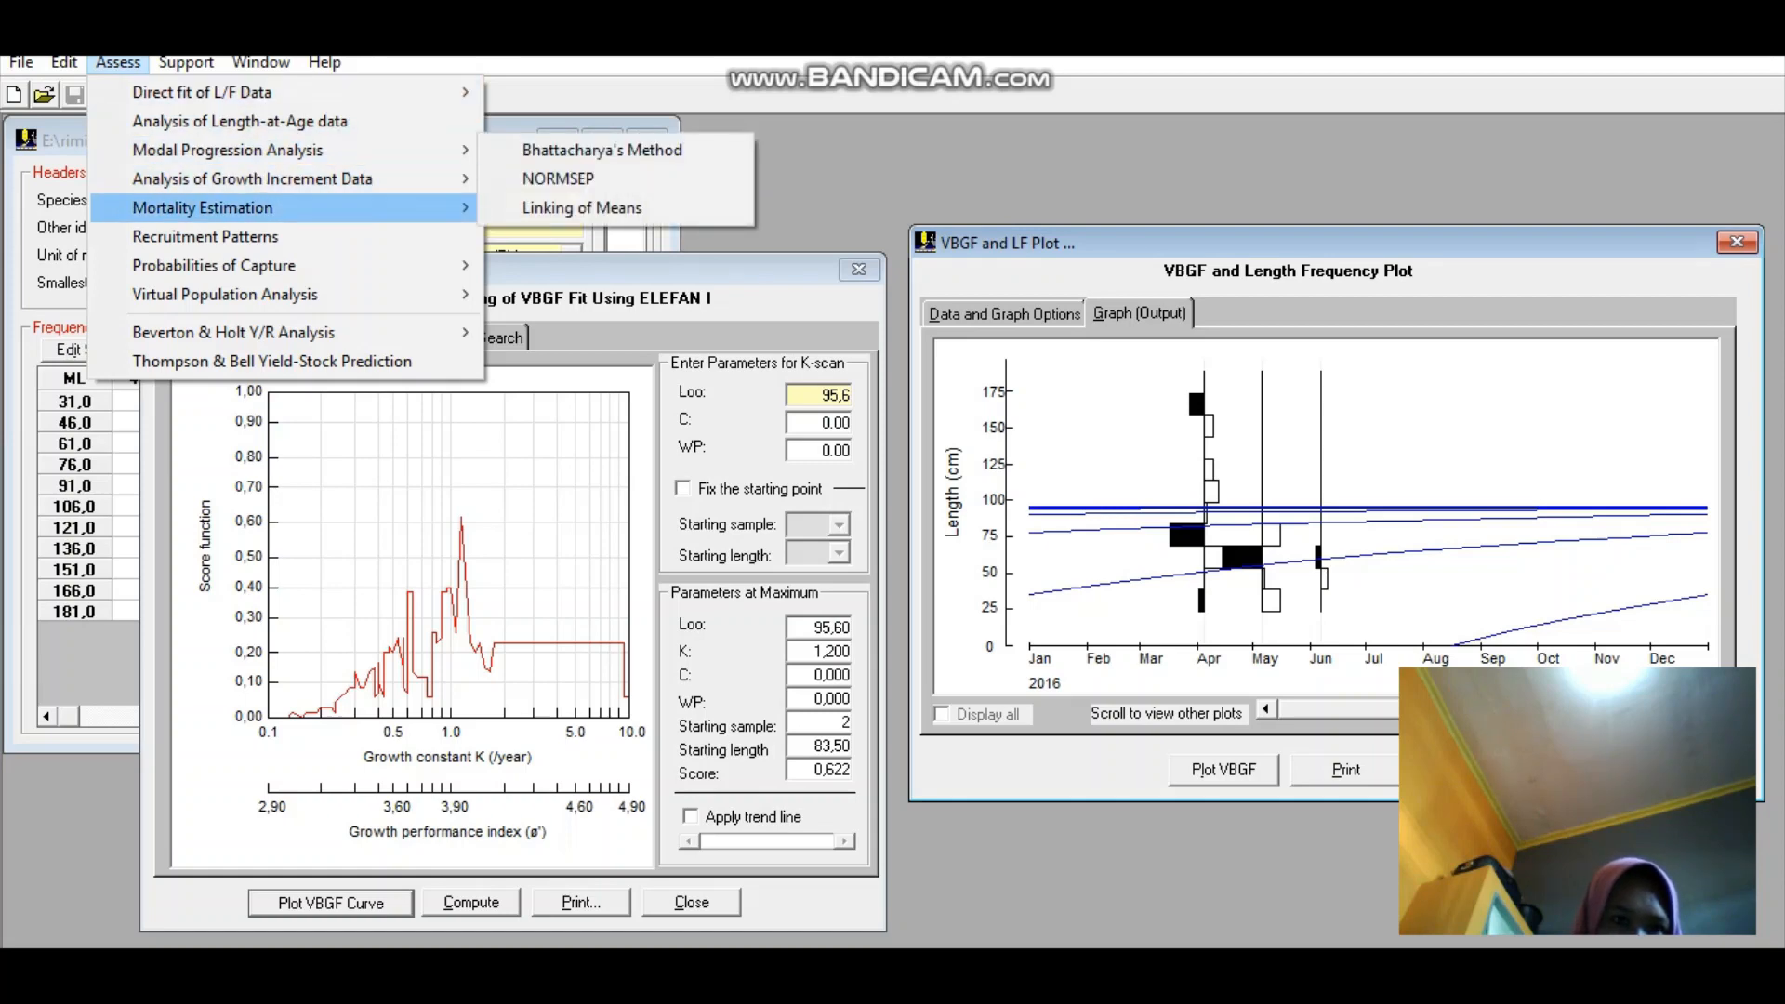
{"action": "mouse_move", "coordinate": [279, 207]}
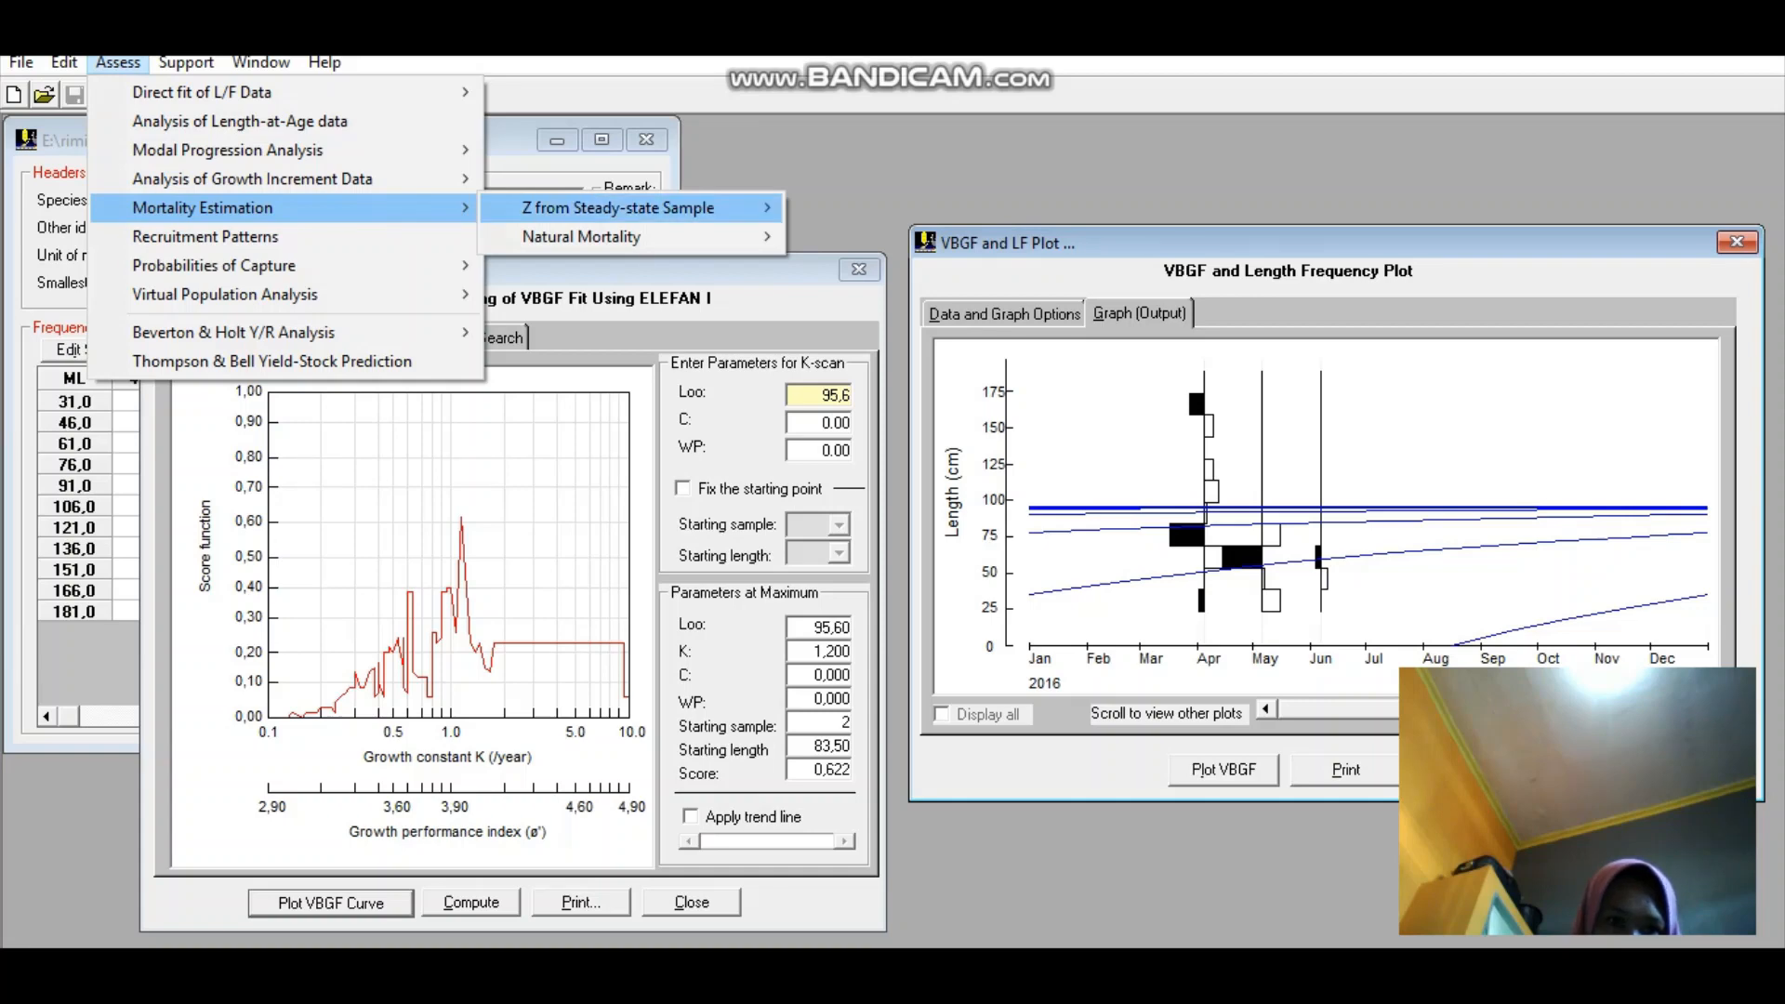
{"action": "mouse_move", "coordinate": [618, 208]}
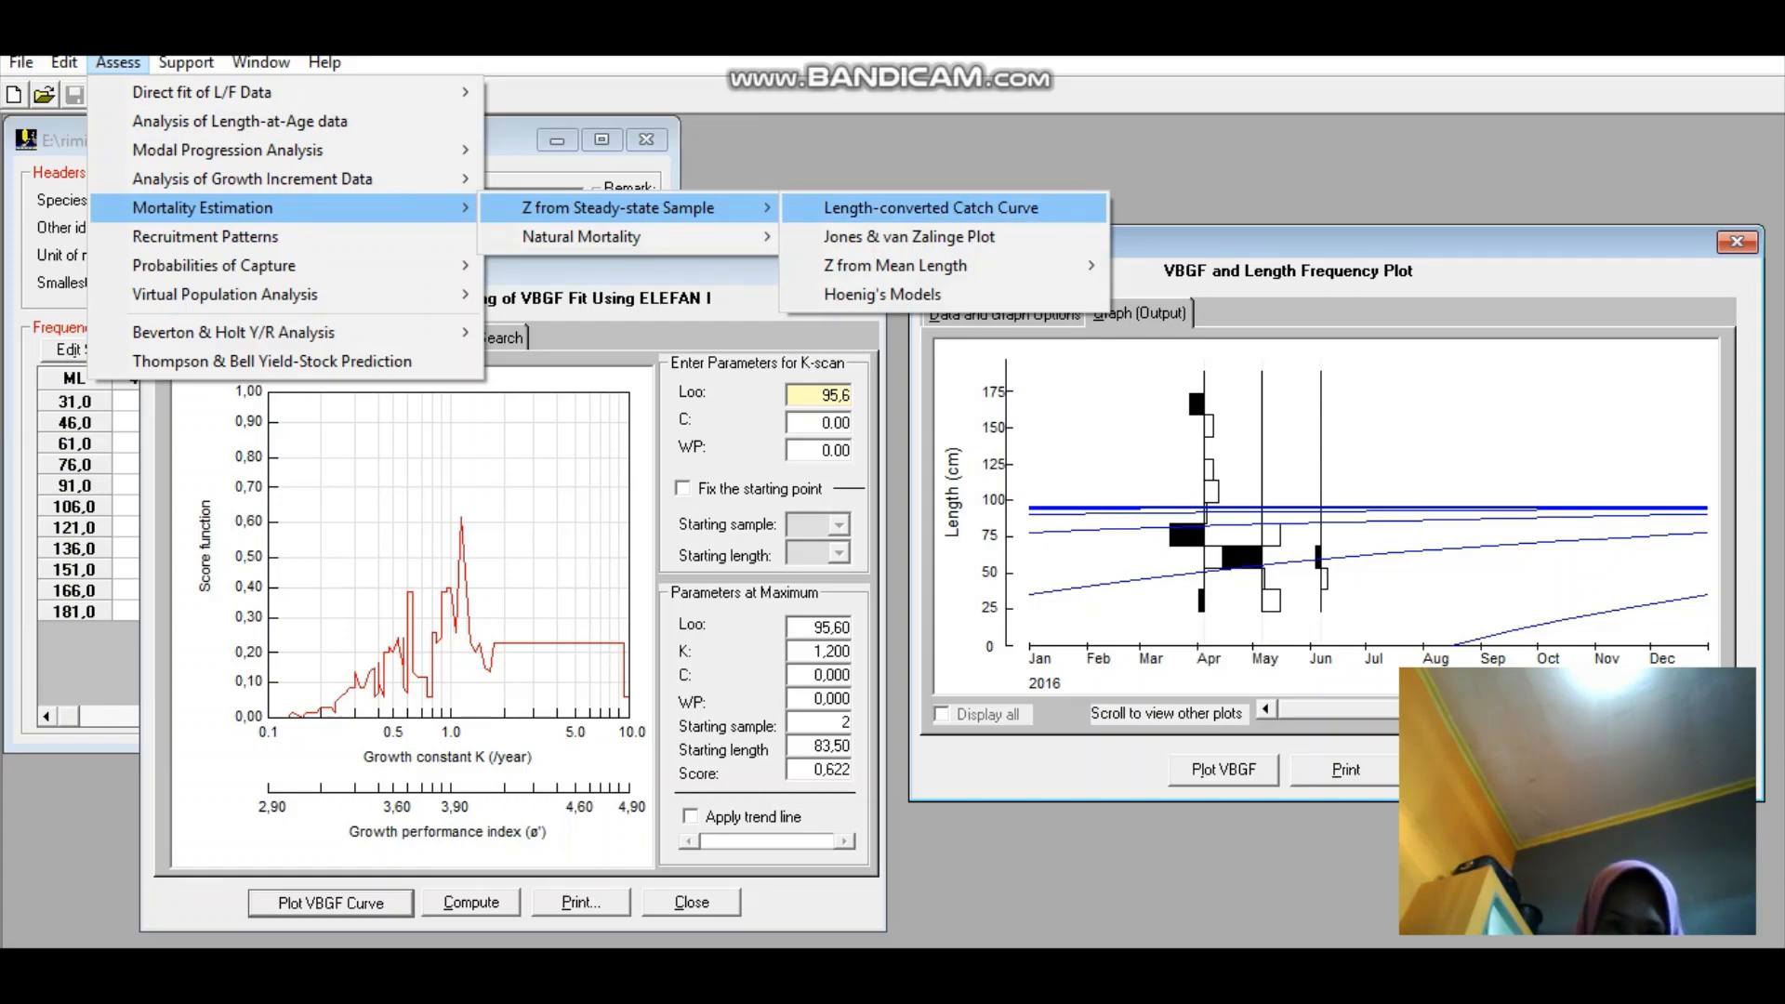
{"action": "left_click", "coordinate": [930, 207]}
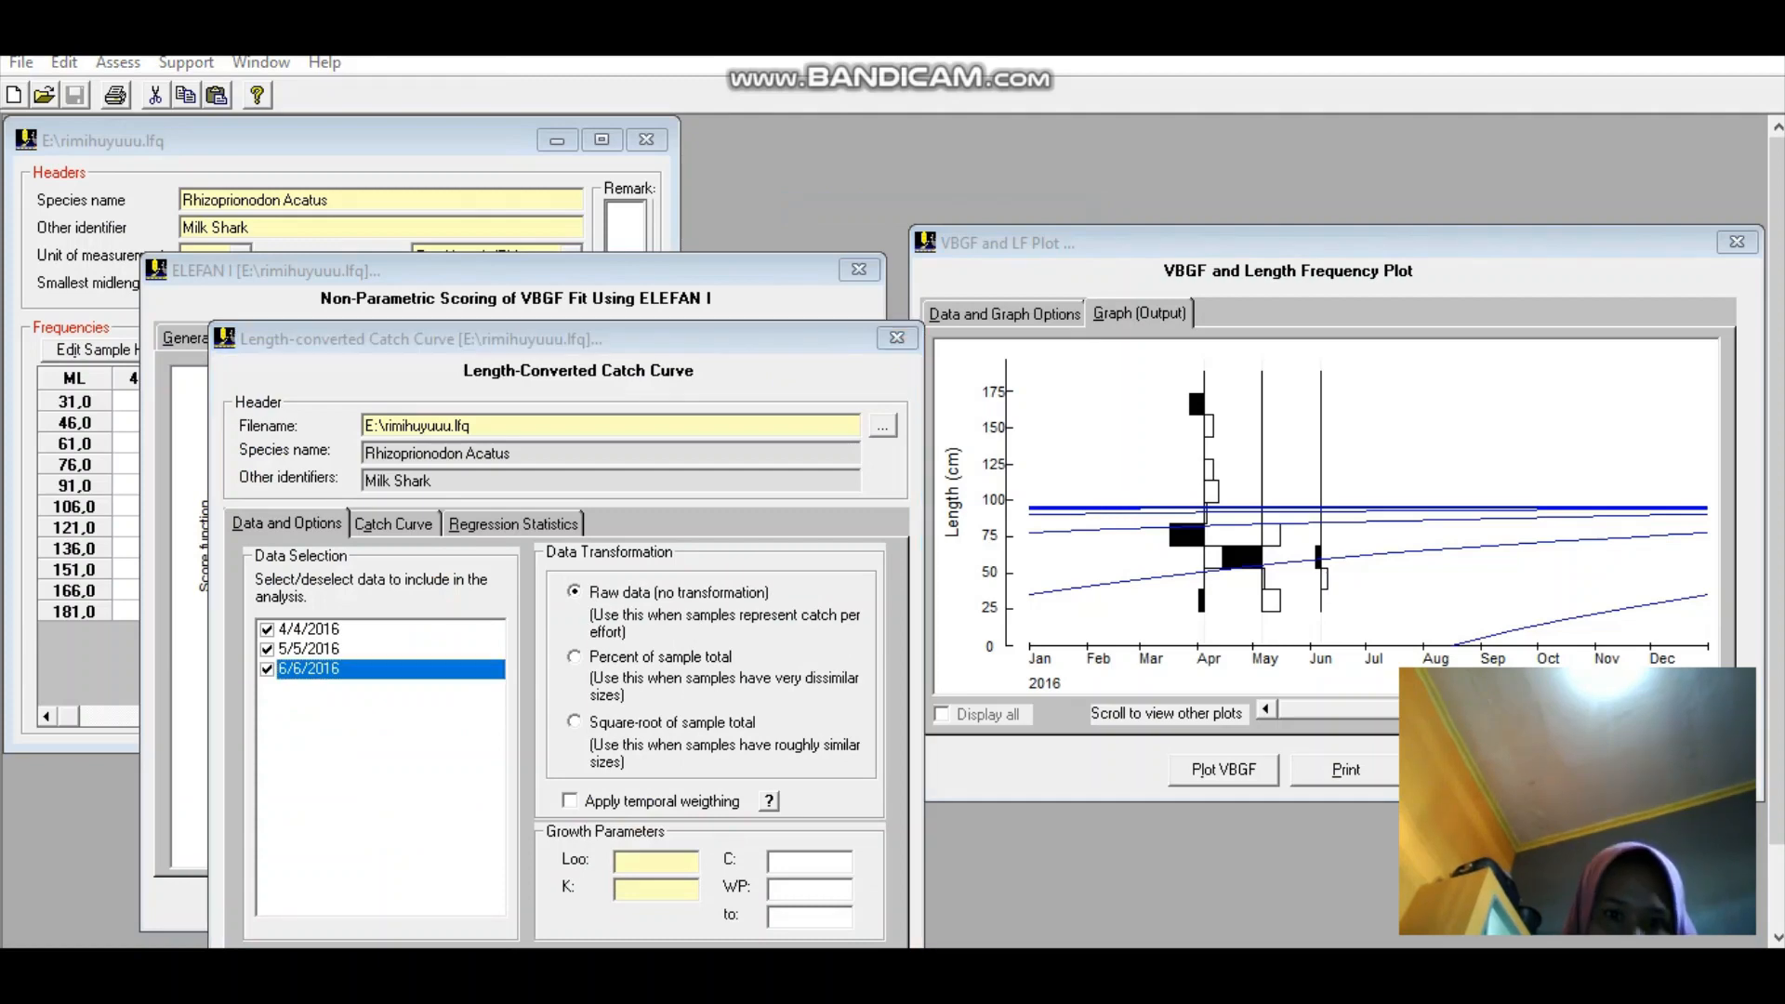
{"action": "left_click_drag", "start_coordinate": [576, 340], "coordinate": [617, 238]}
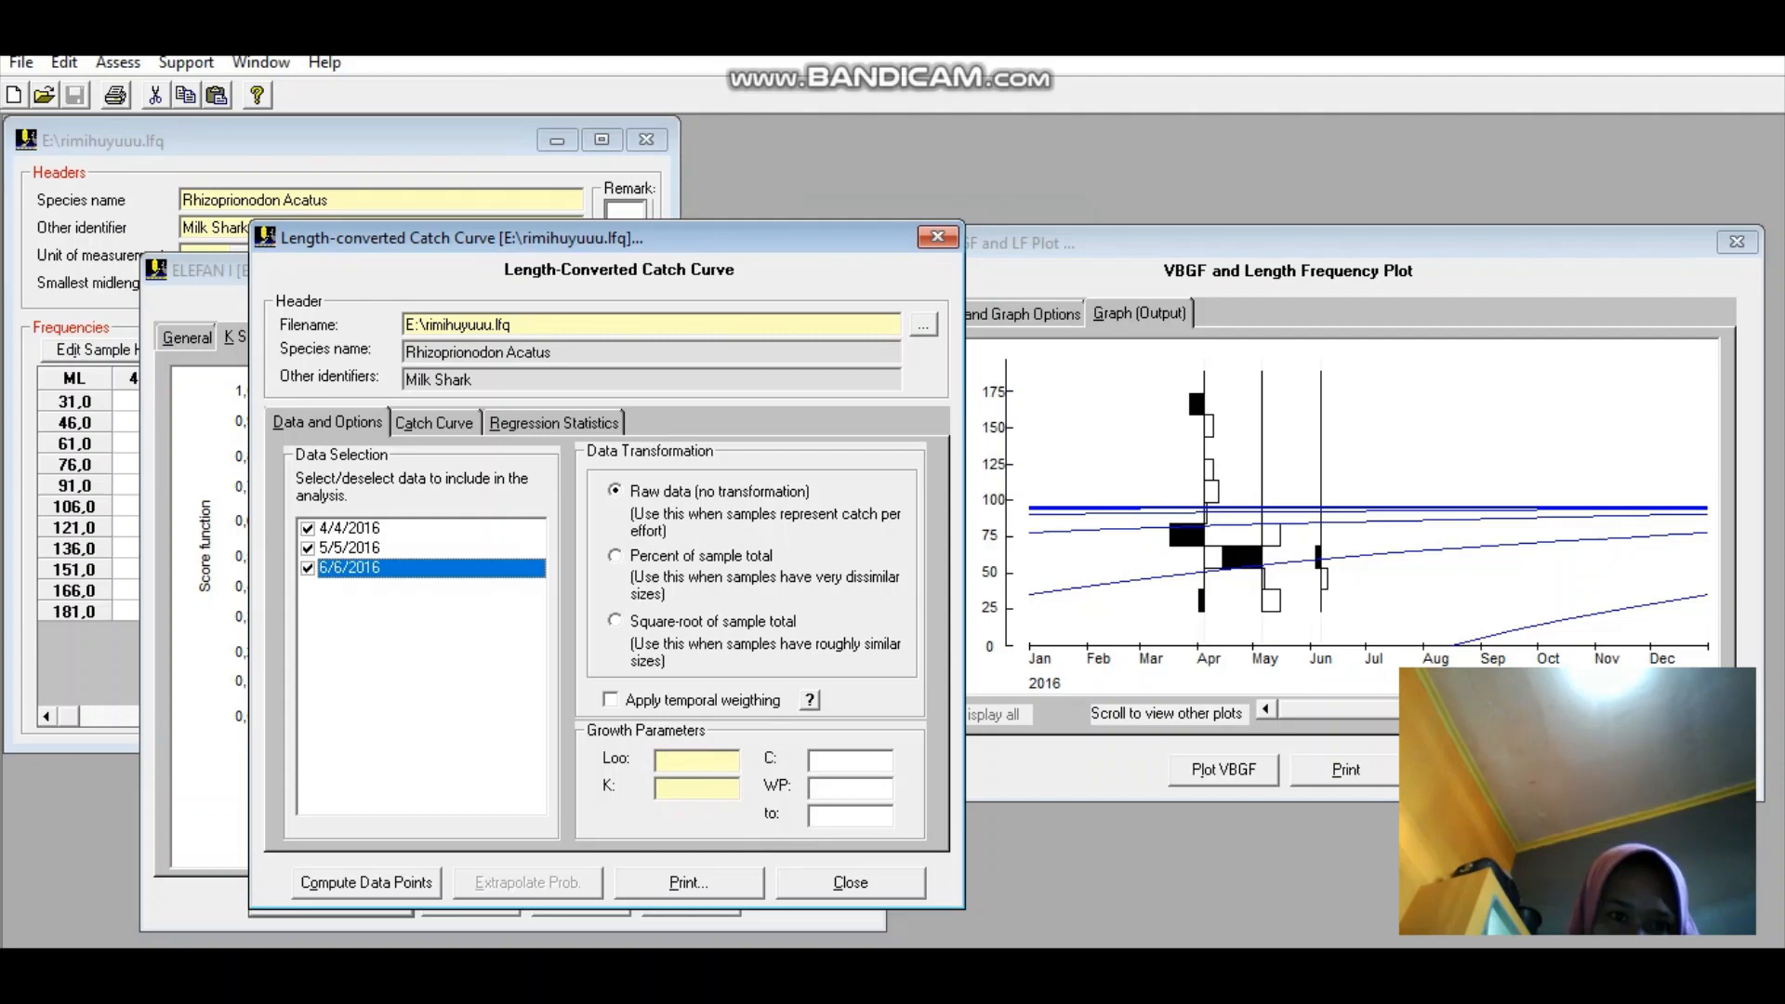
- Enter Loo 95,6 and K 1,18 as the catch curve's growth parameters and compute the data points
{"action": "left_click", "coordinate": [434, 423]}
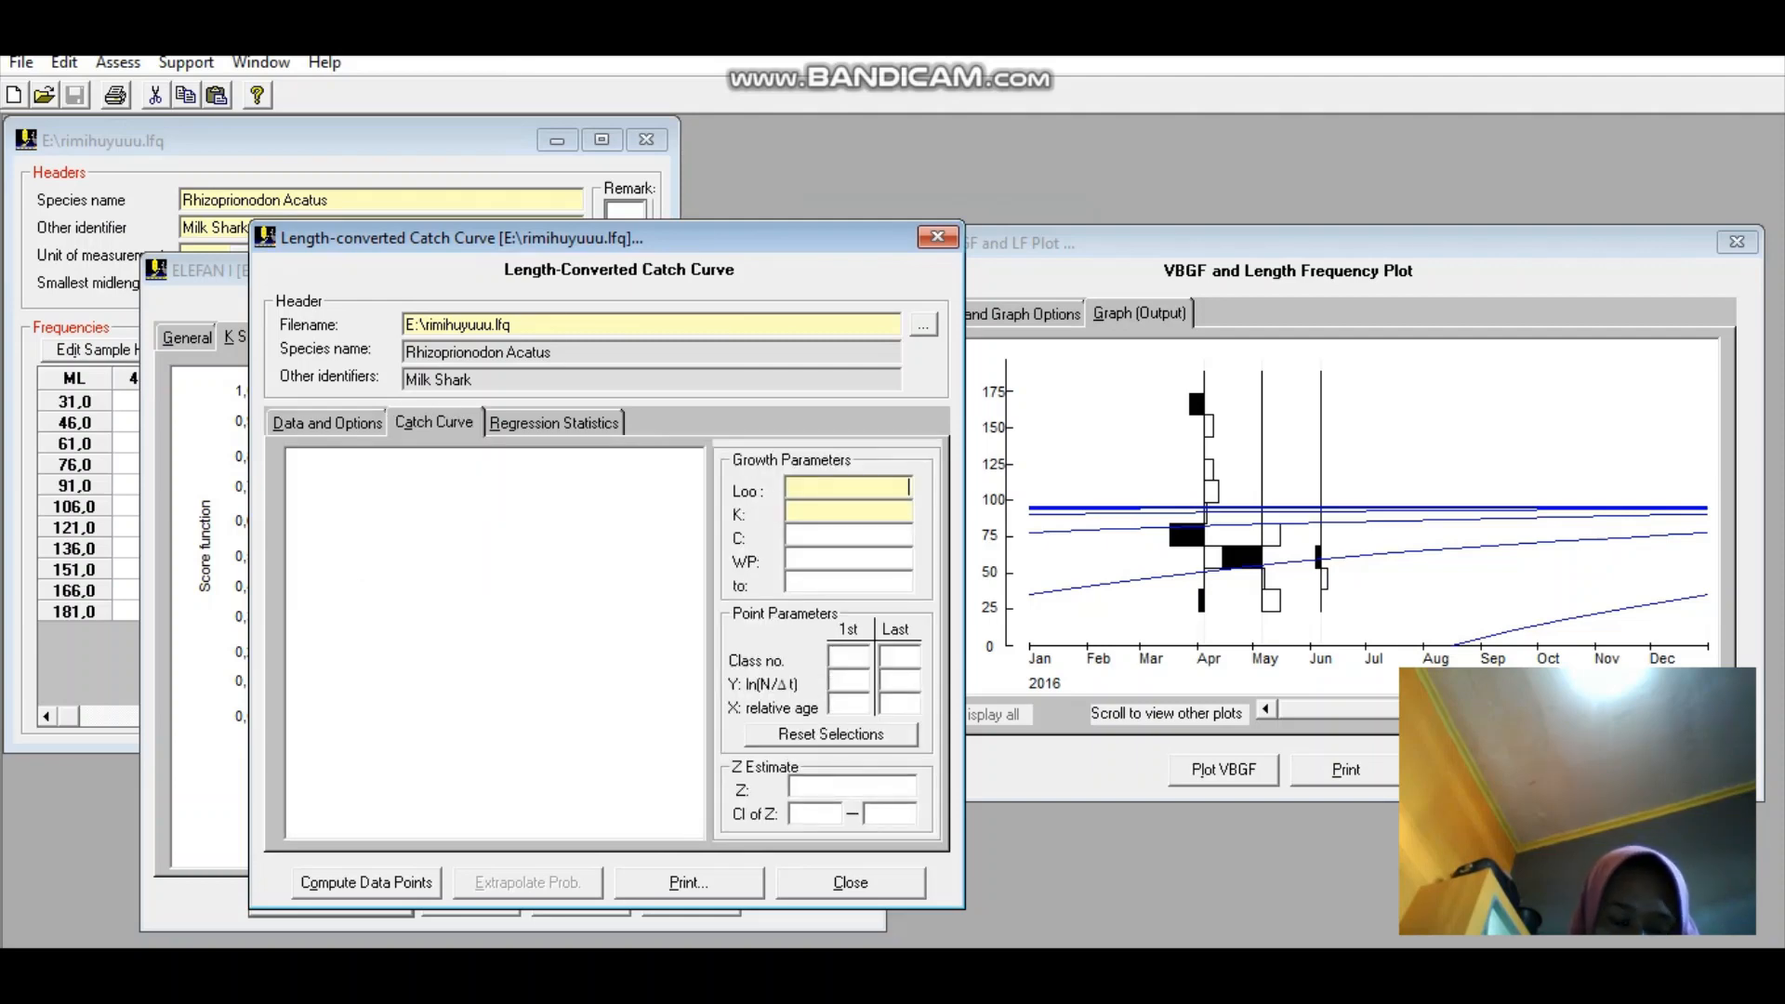
{"action": "type", "text": "9"}
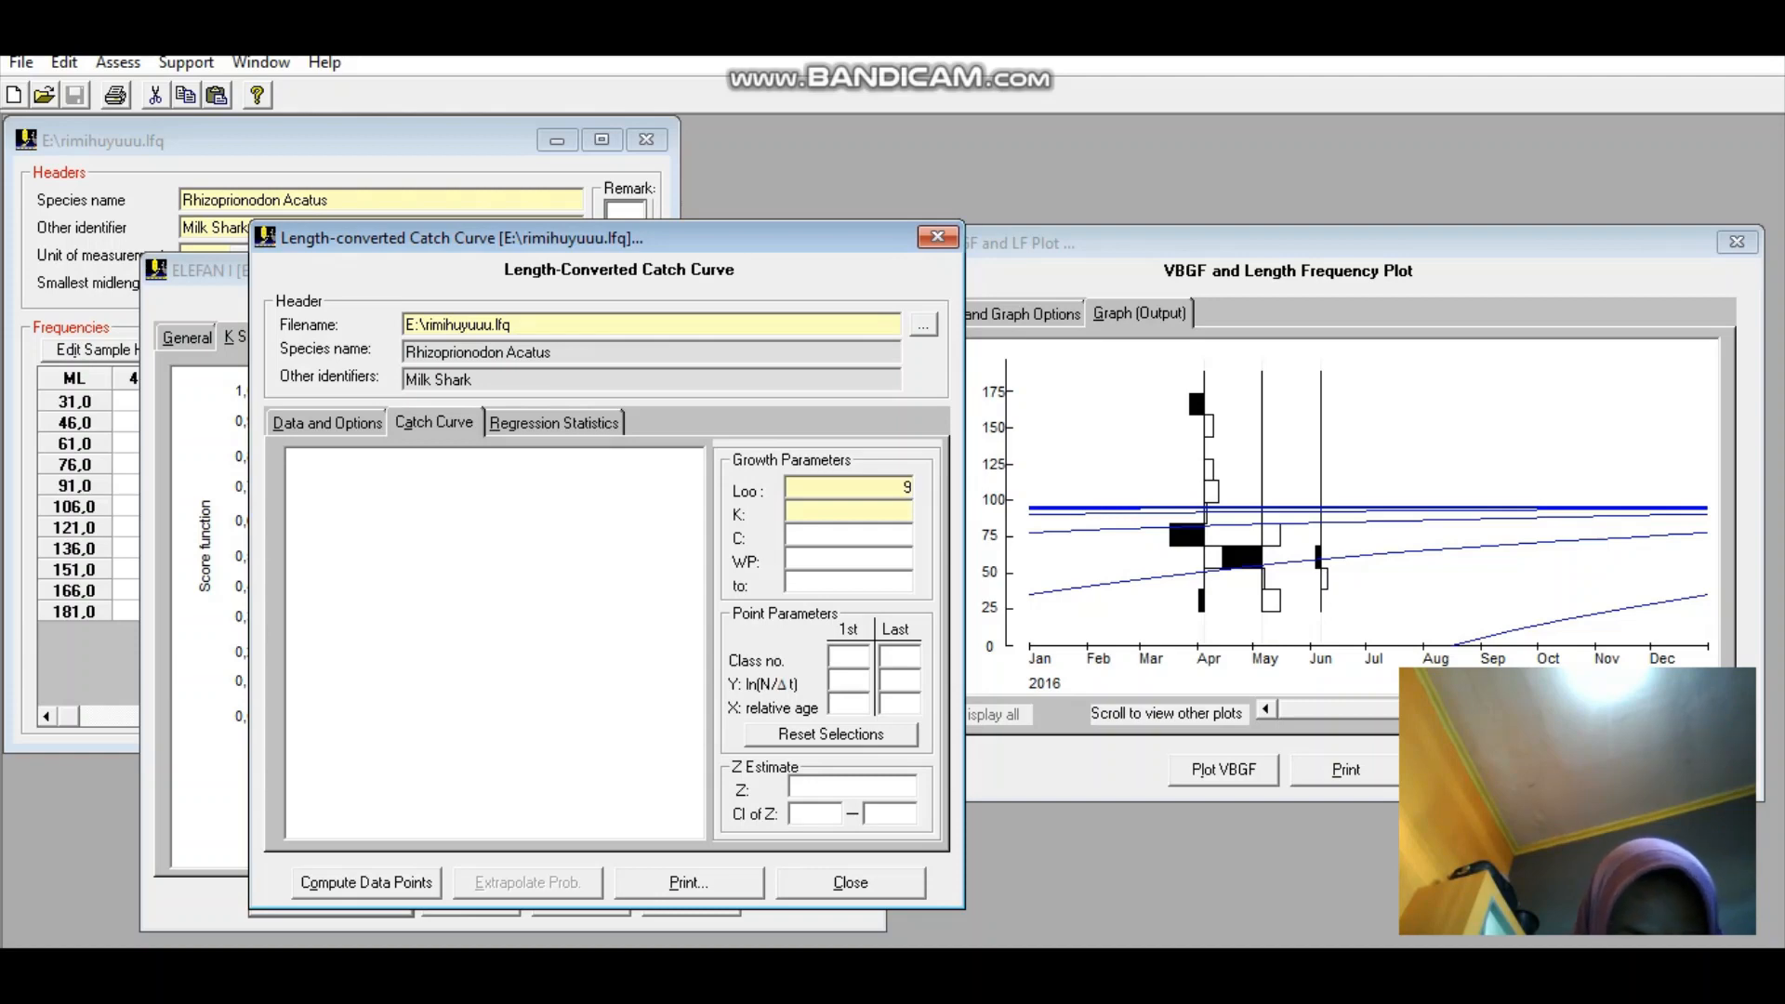
{"action": "type", "text": "5,6"}
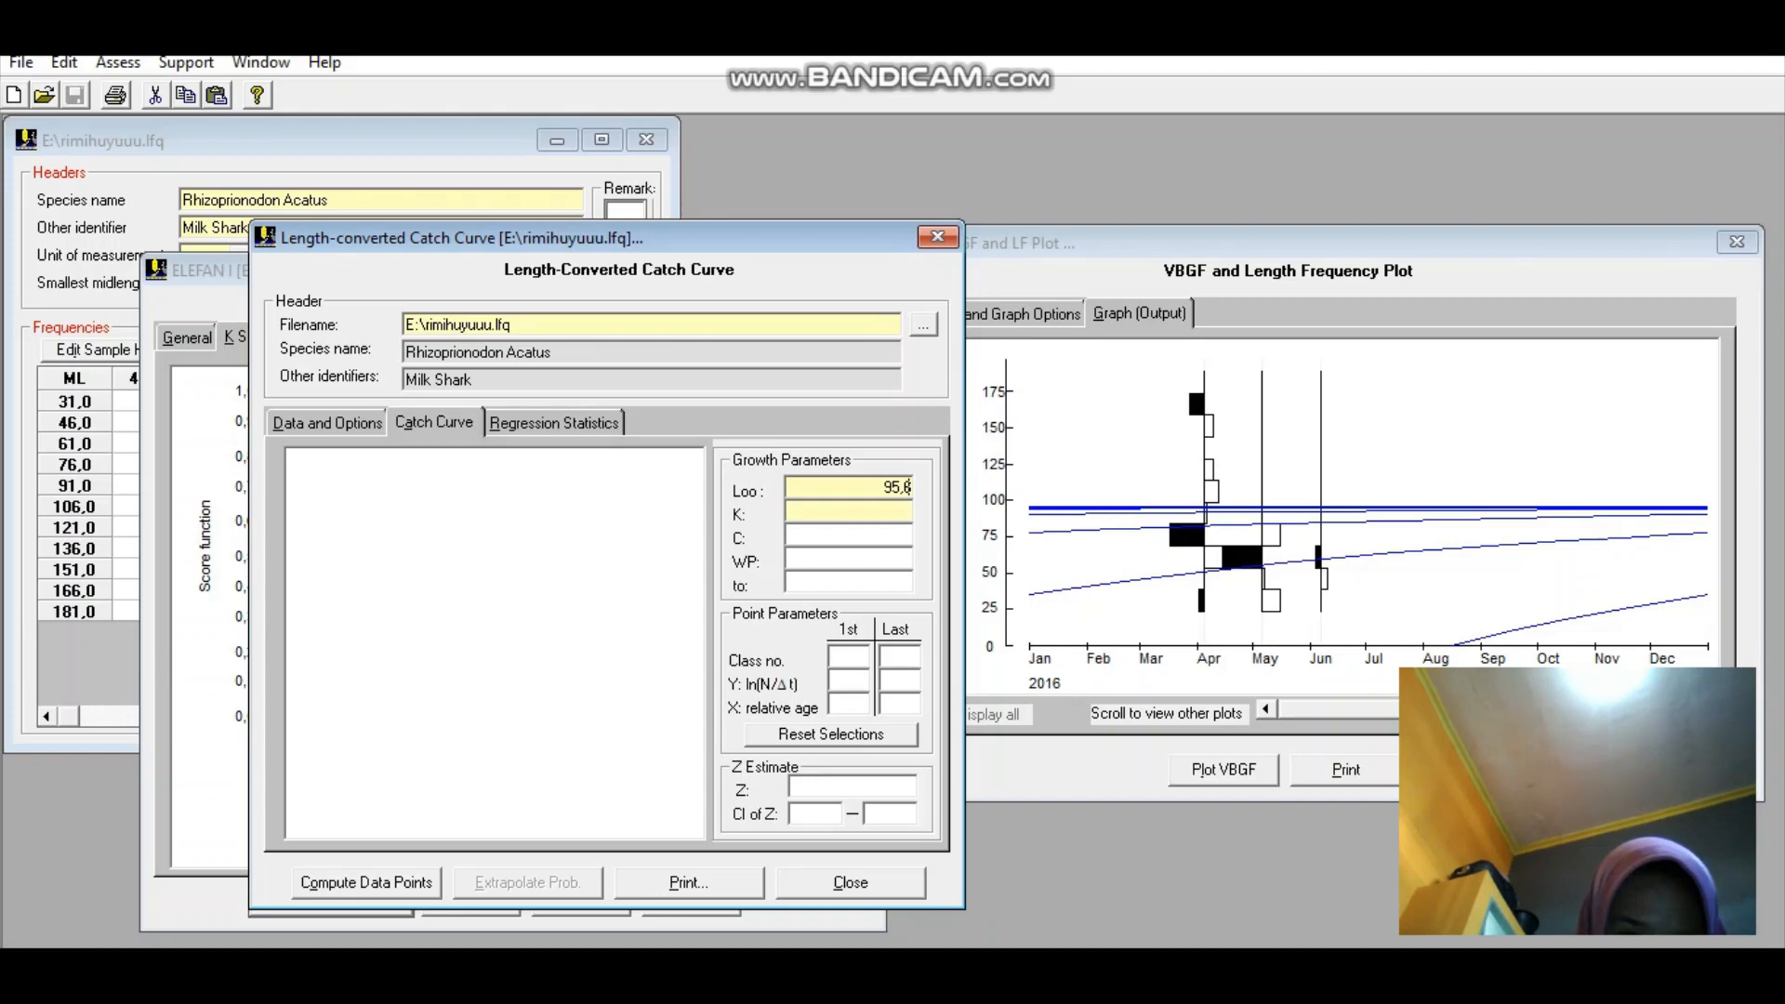
{"action": "key", "text": "Tab"}
{"action": "type", "text": "1"}
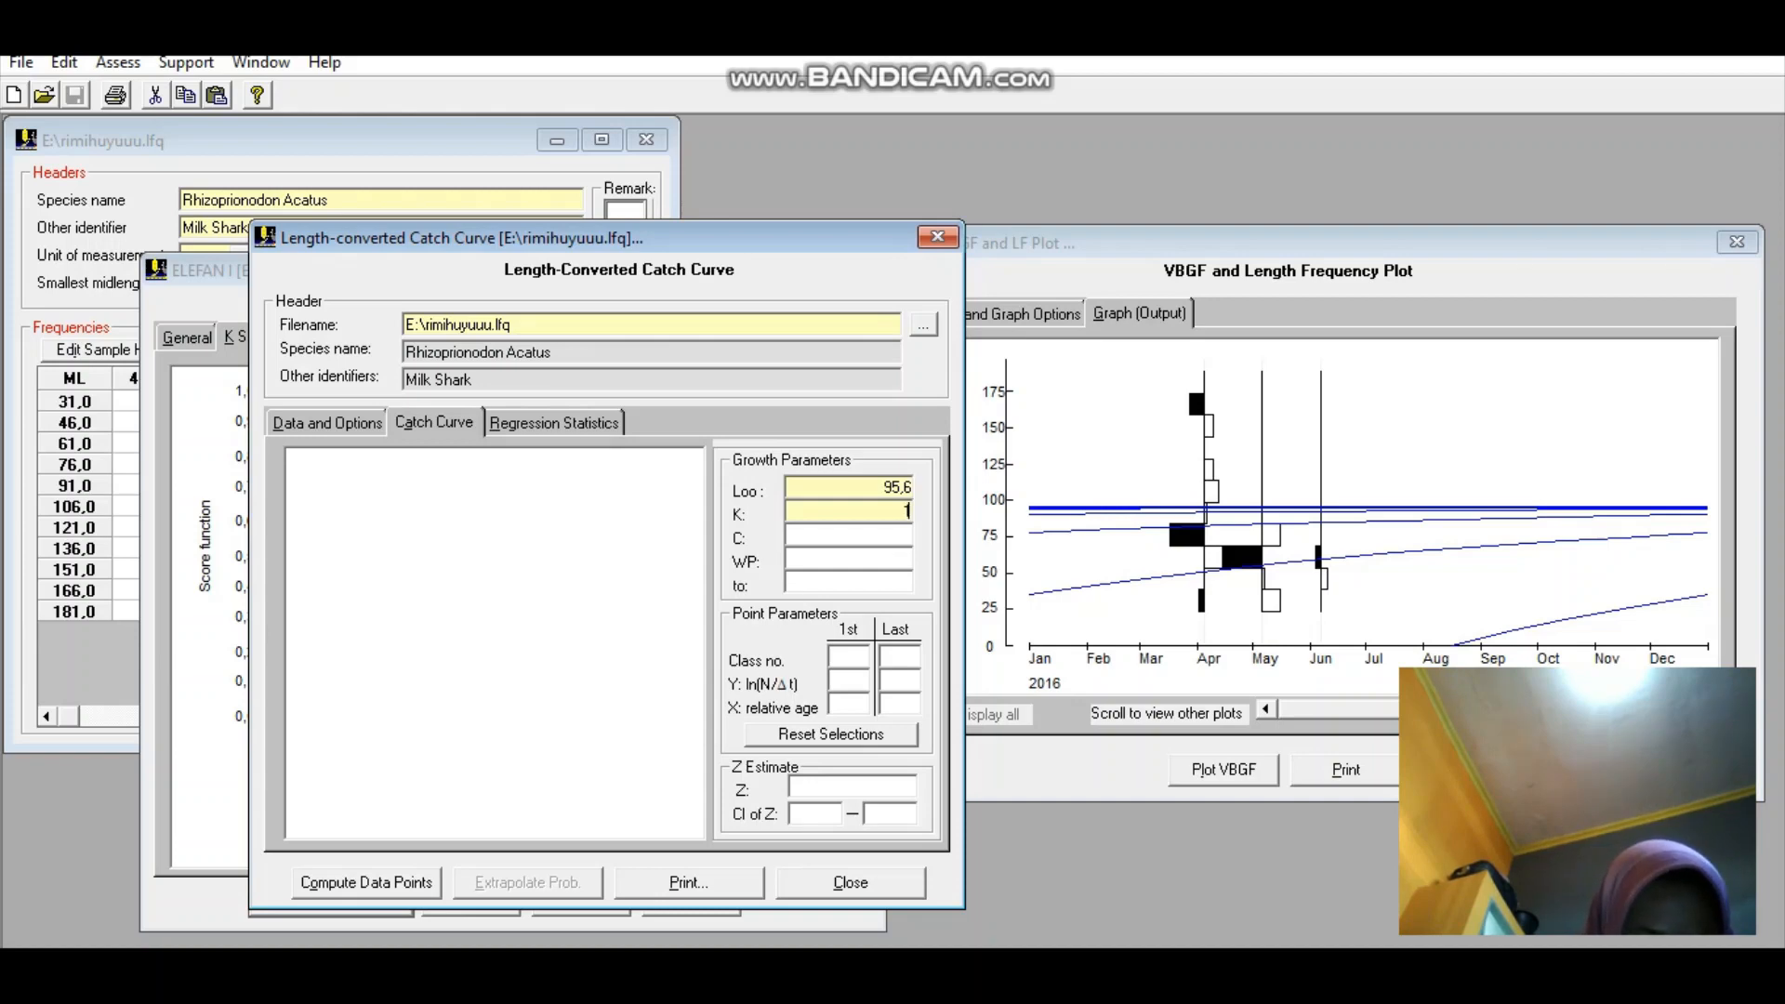
{"action": "type", "text": ",18"}
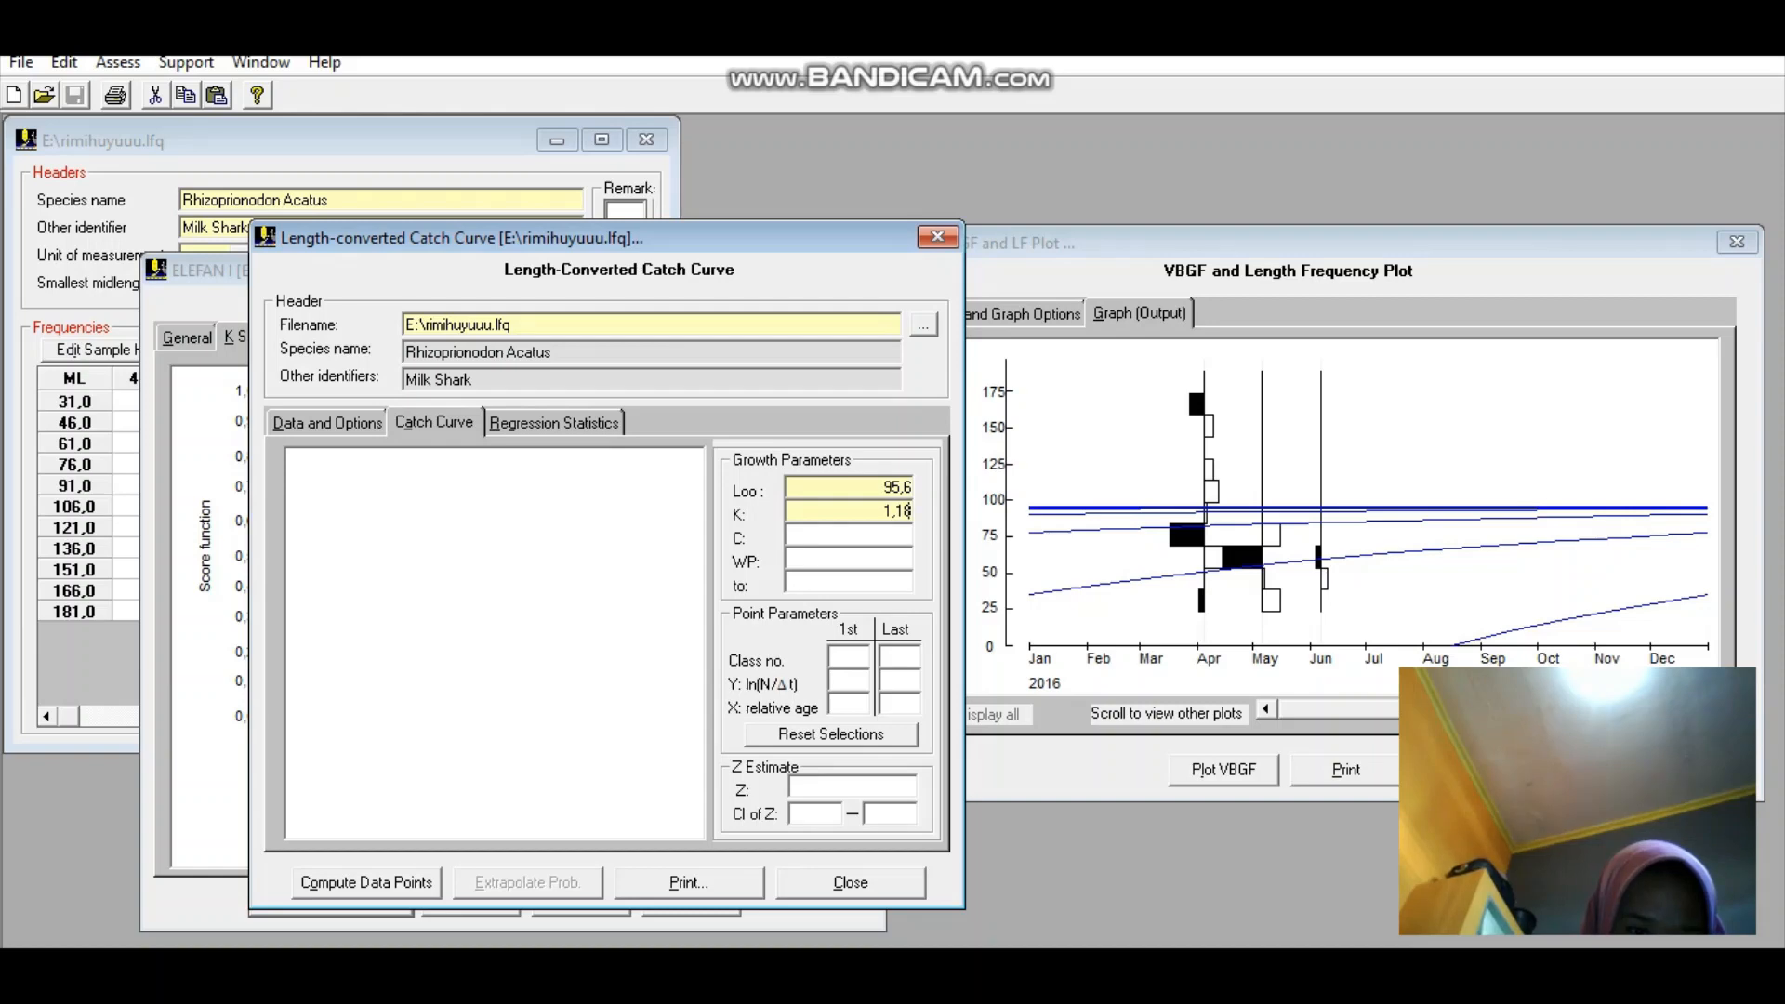
{"action": "left_click", "coordinate": [366, 884]}
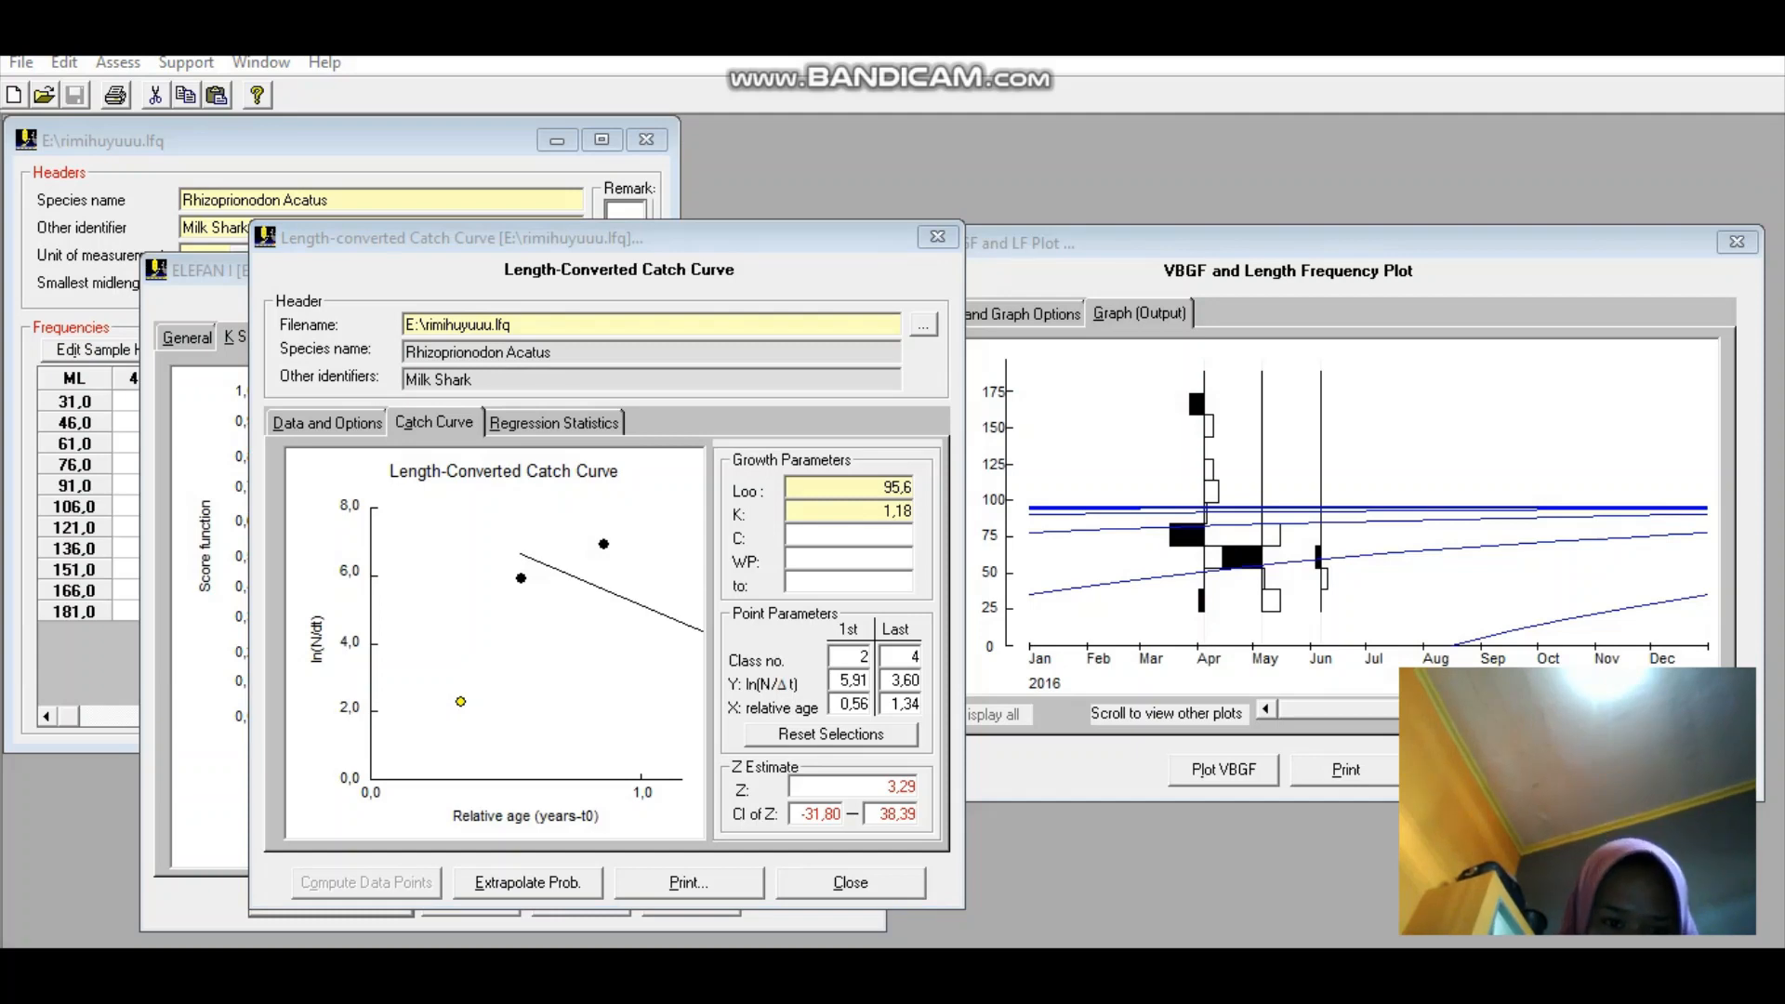
- Extrapolate the catch curve's probability of capture using a mean annual habitat temperature of 29
{"action": "left_click", "coordinate": [527, 882]}
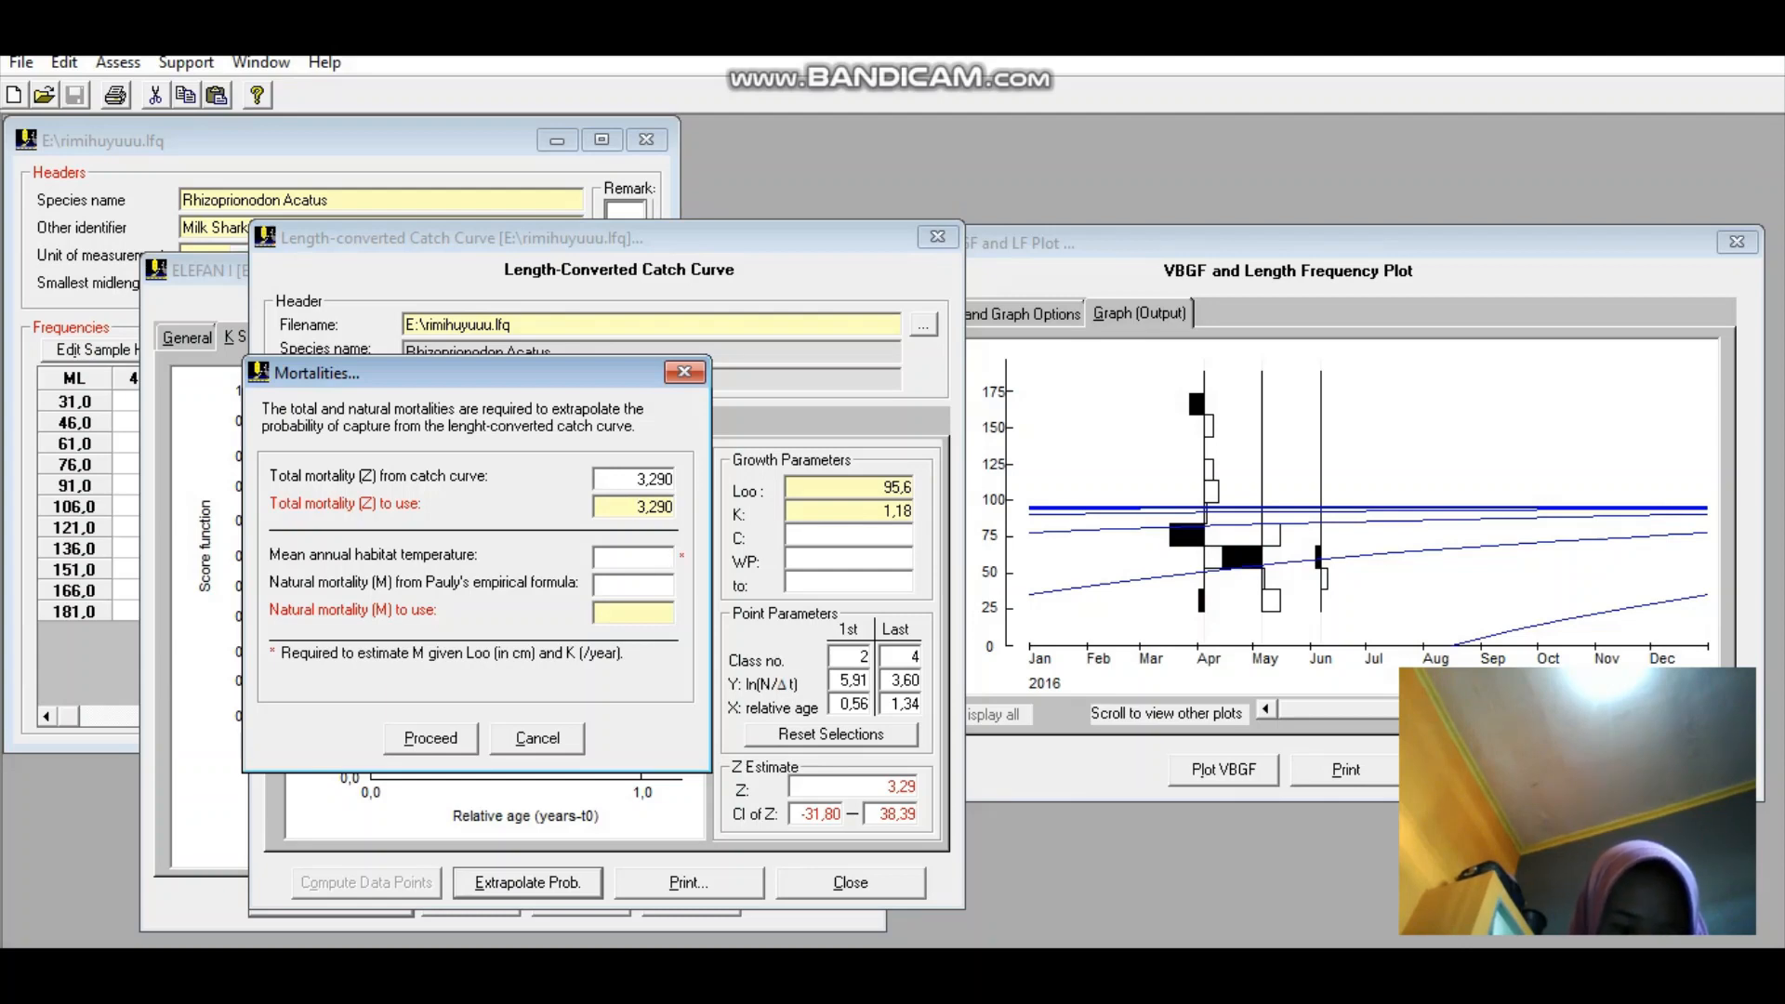
{"action": "type", "text": "29"}
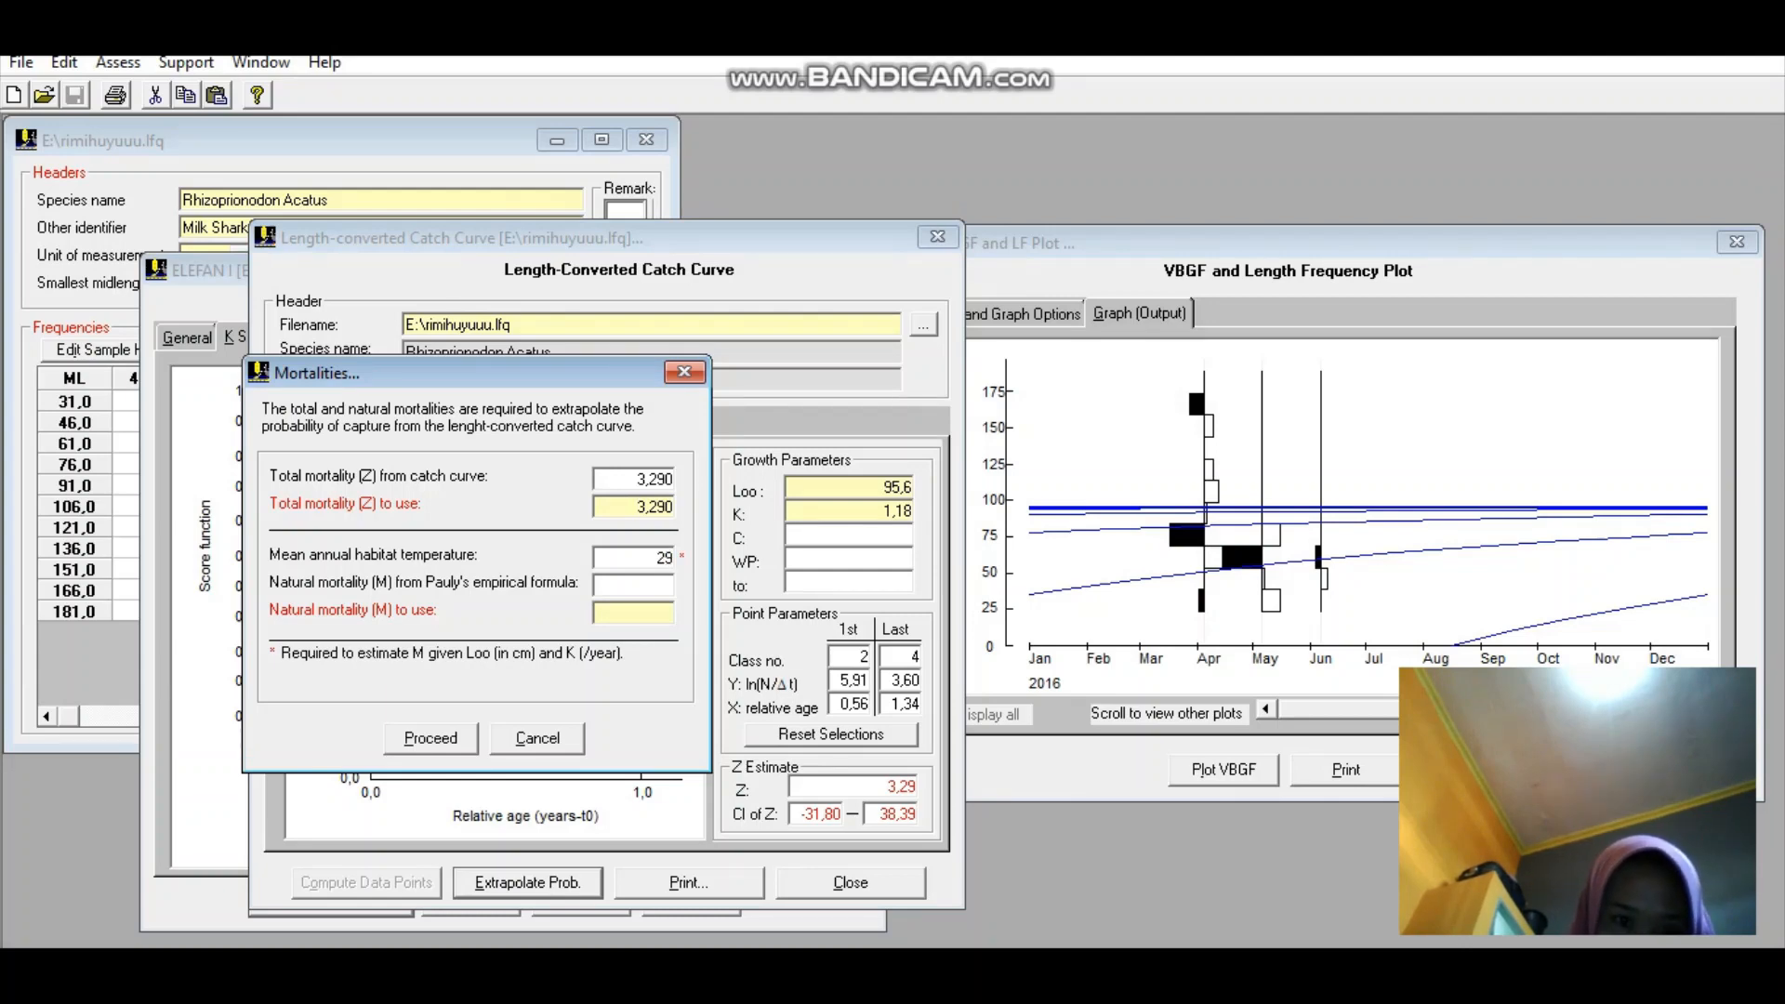
{"action": "key", "text": "Return"}
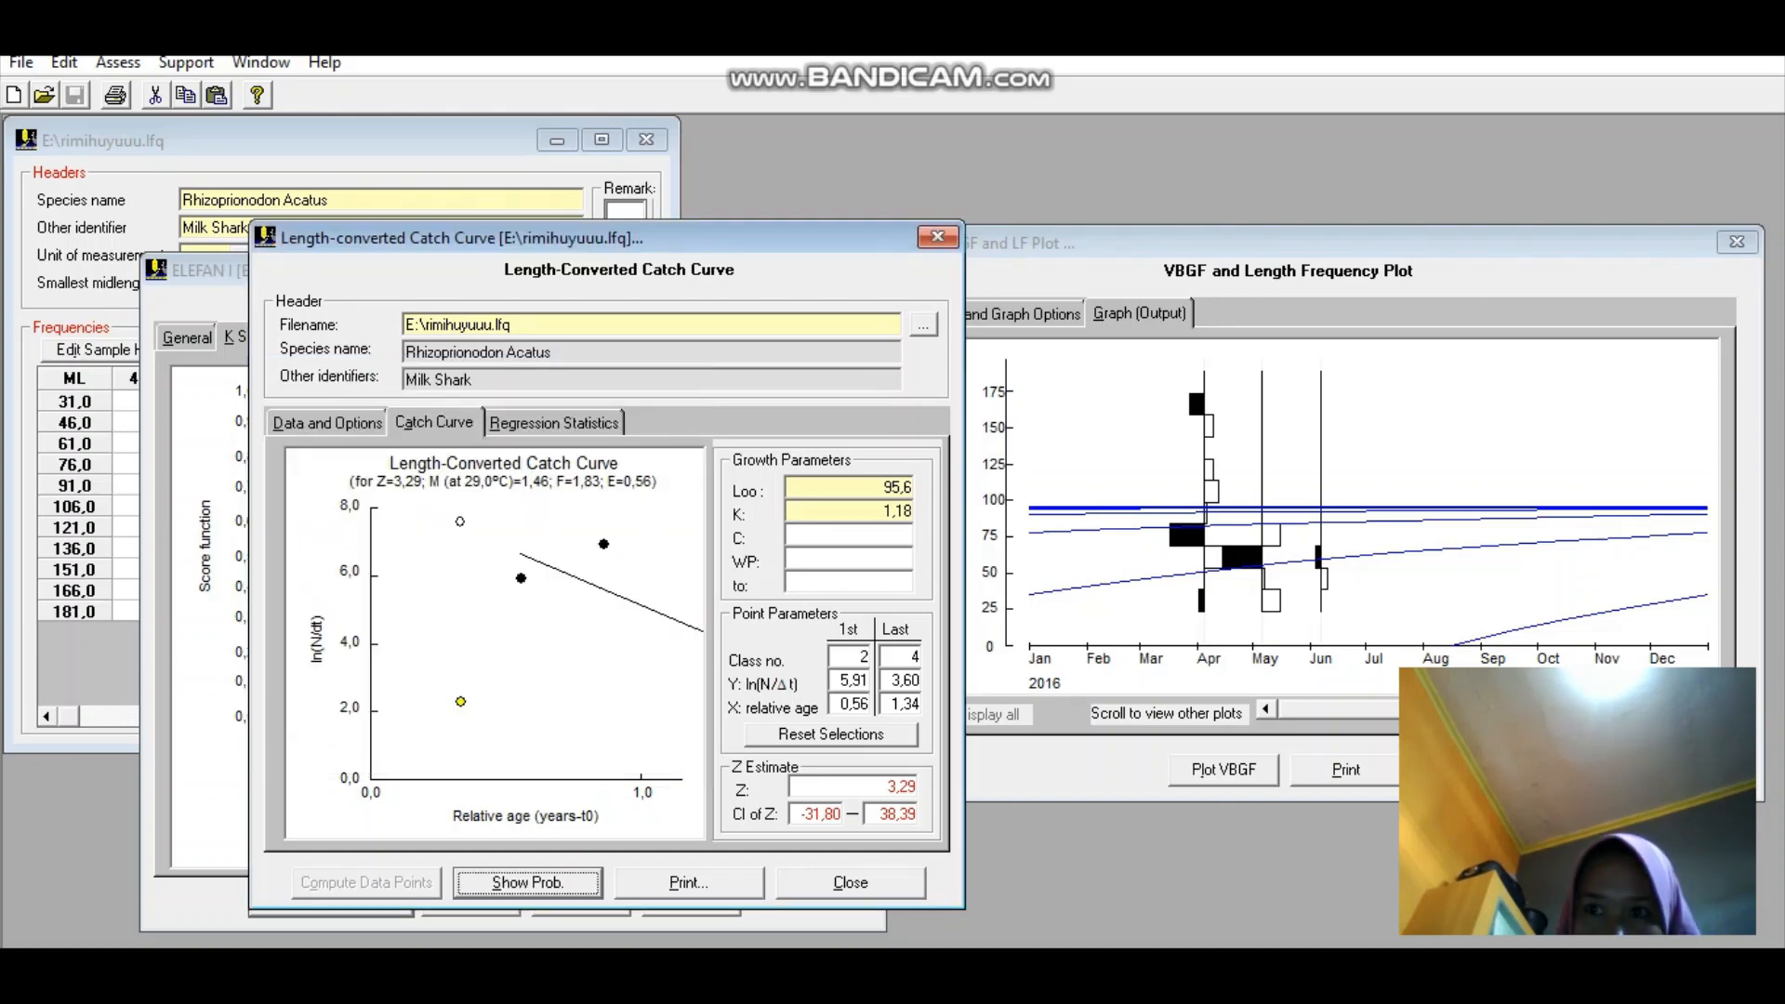
{"action": "key", "text": "Return"}
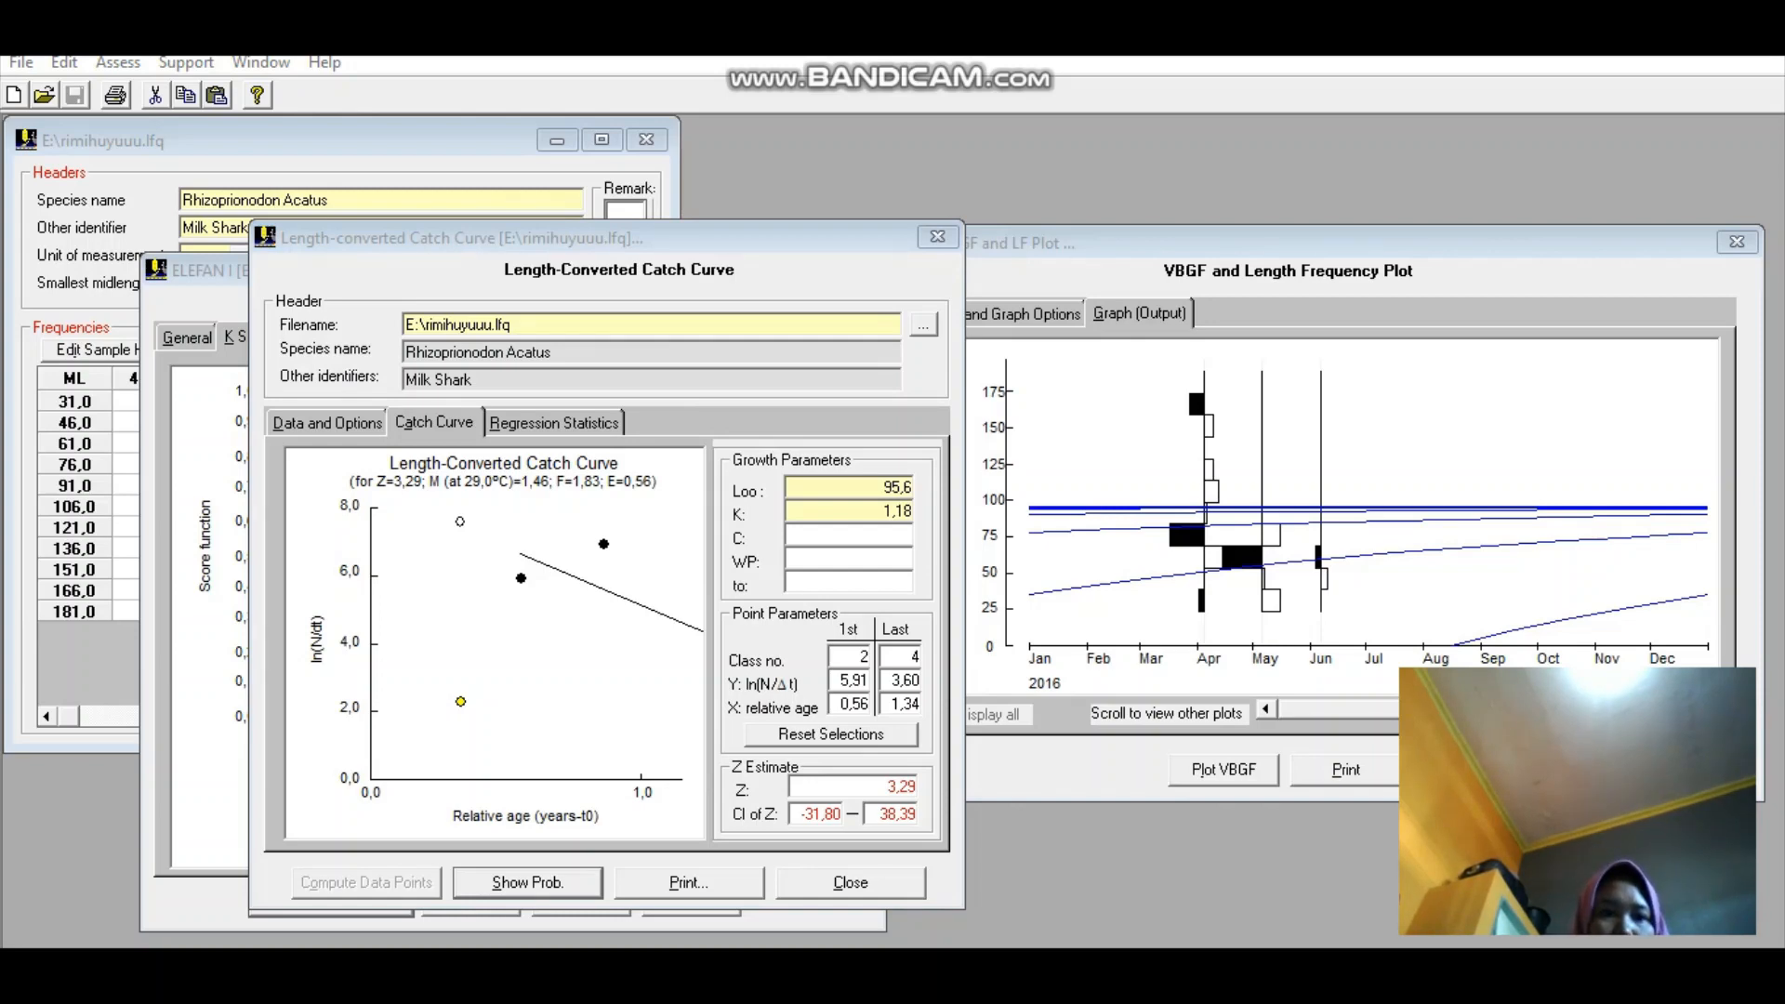
- Start the Recruitment Patterns analysis, move its window up and show its growth parameter inputs and graph
{"action": "left_click", "coordinate": [118, 63]}
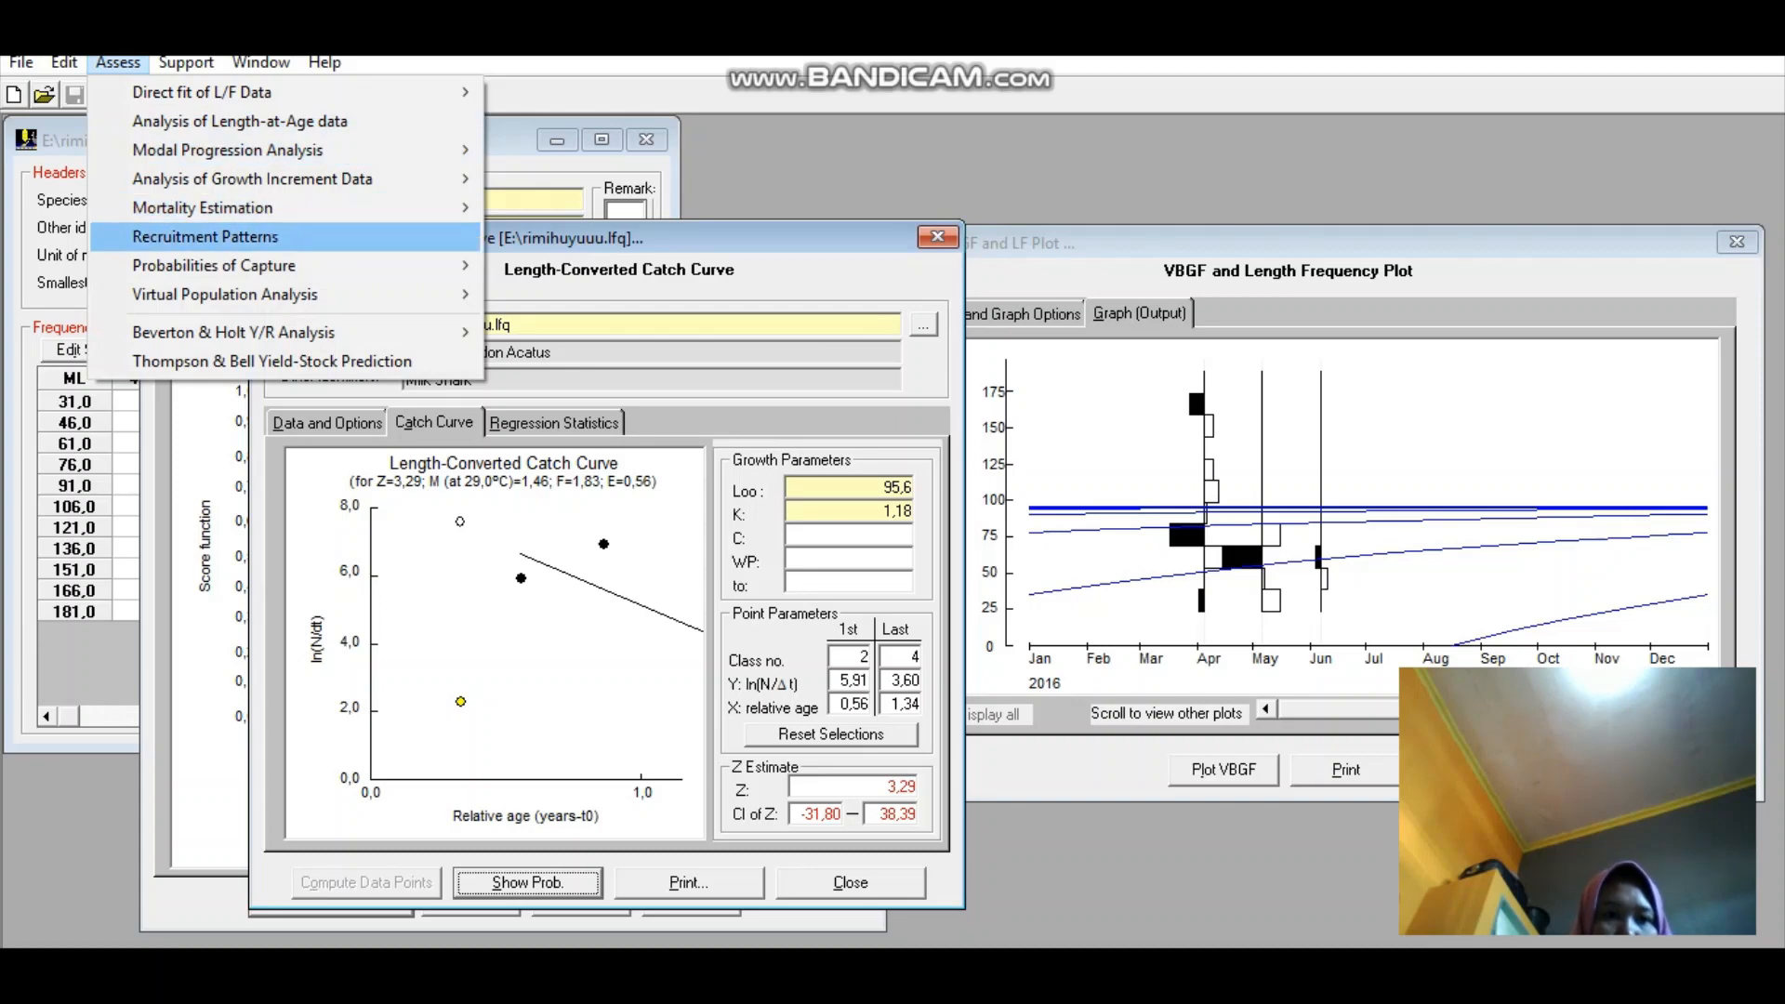
{"action": "left_click", "coordinate": [204, 237]}
{"action": "left_click_drag", "start_coordinate": [595, 407], "coordinate": [631, 266]}
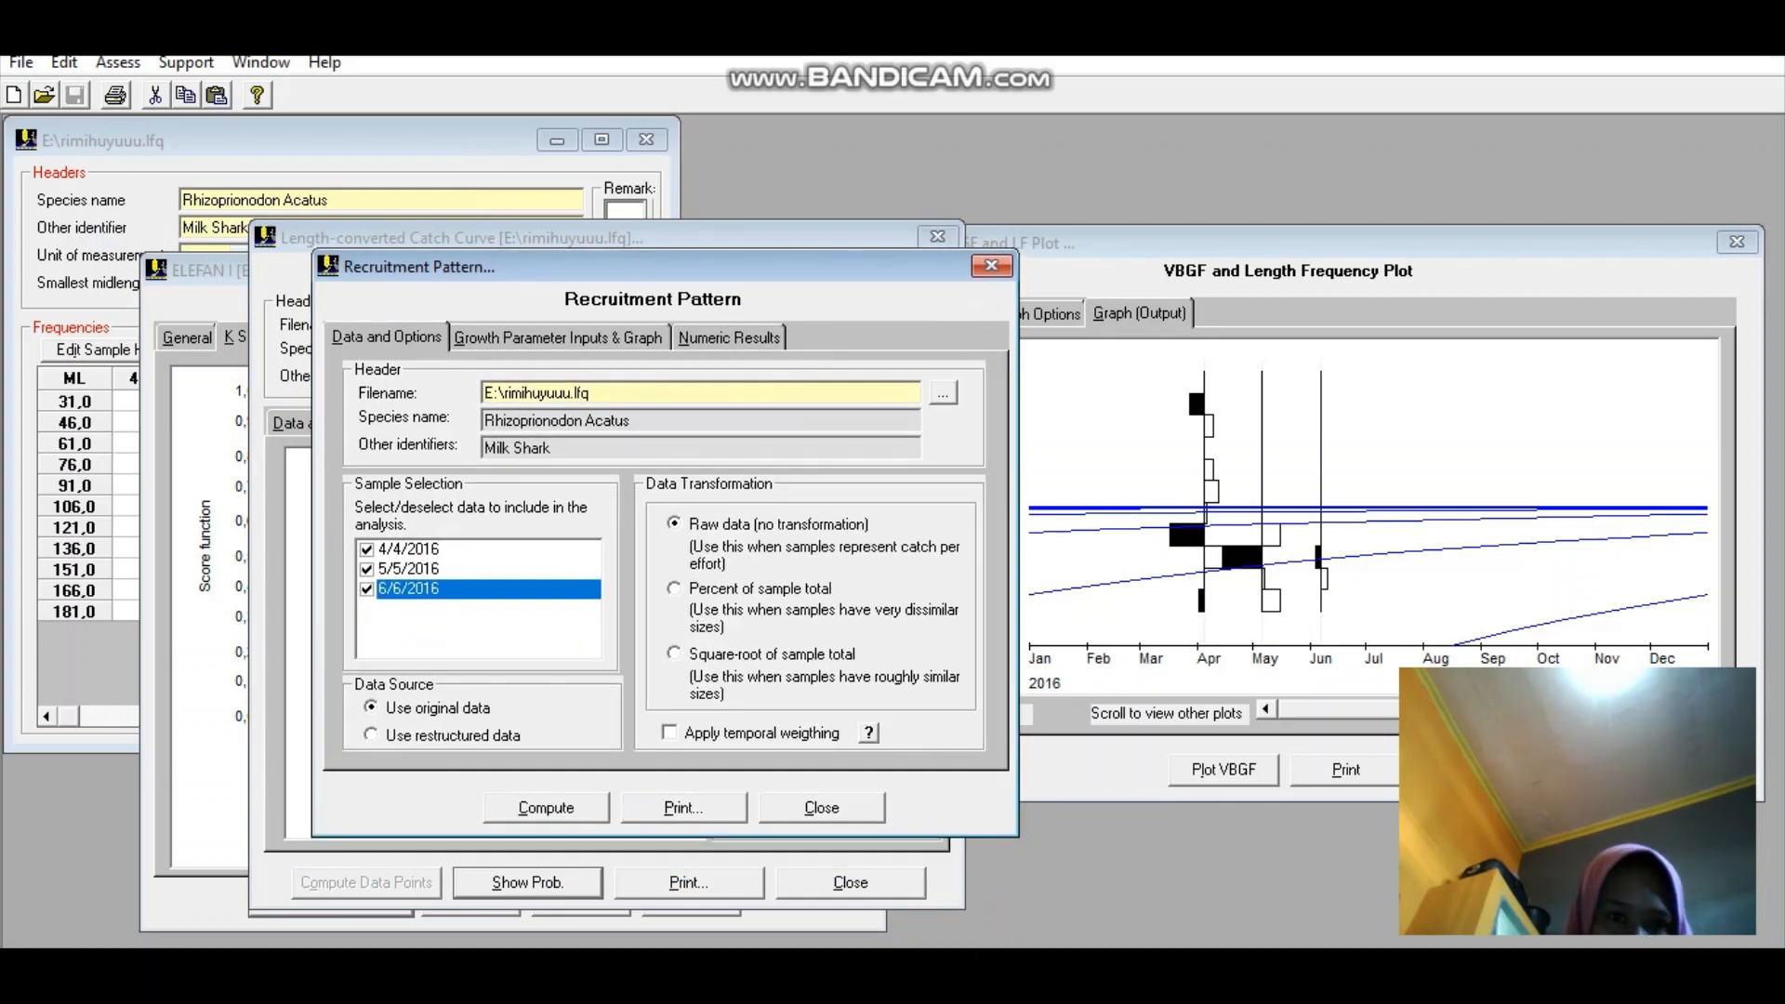
{"action": "left_click", "coordinate": [558, 338]}
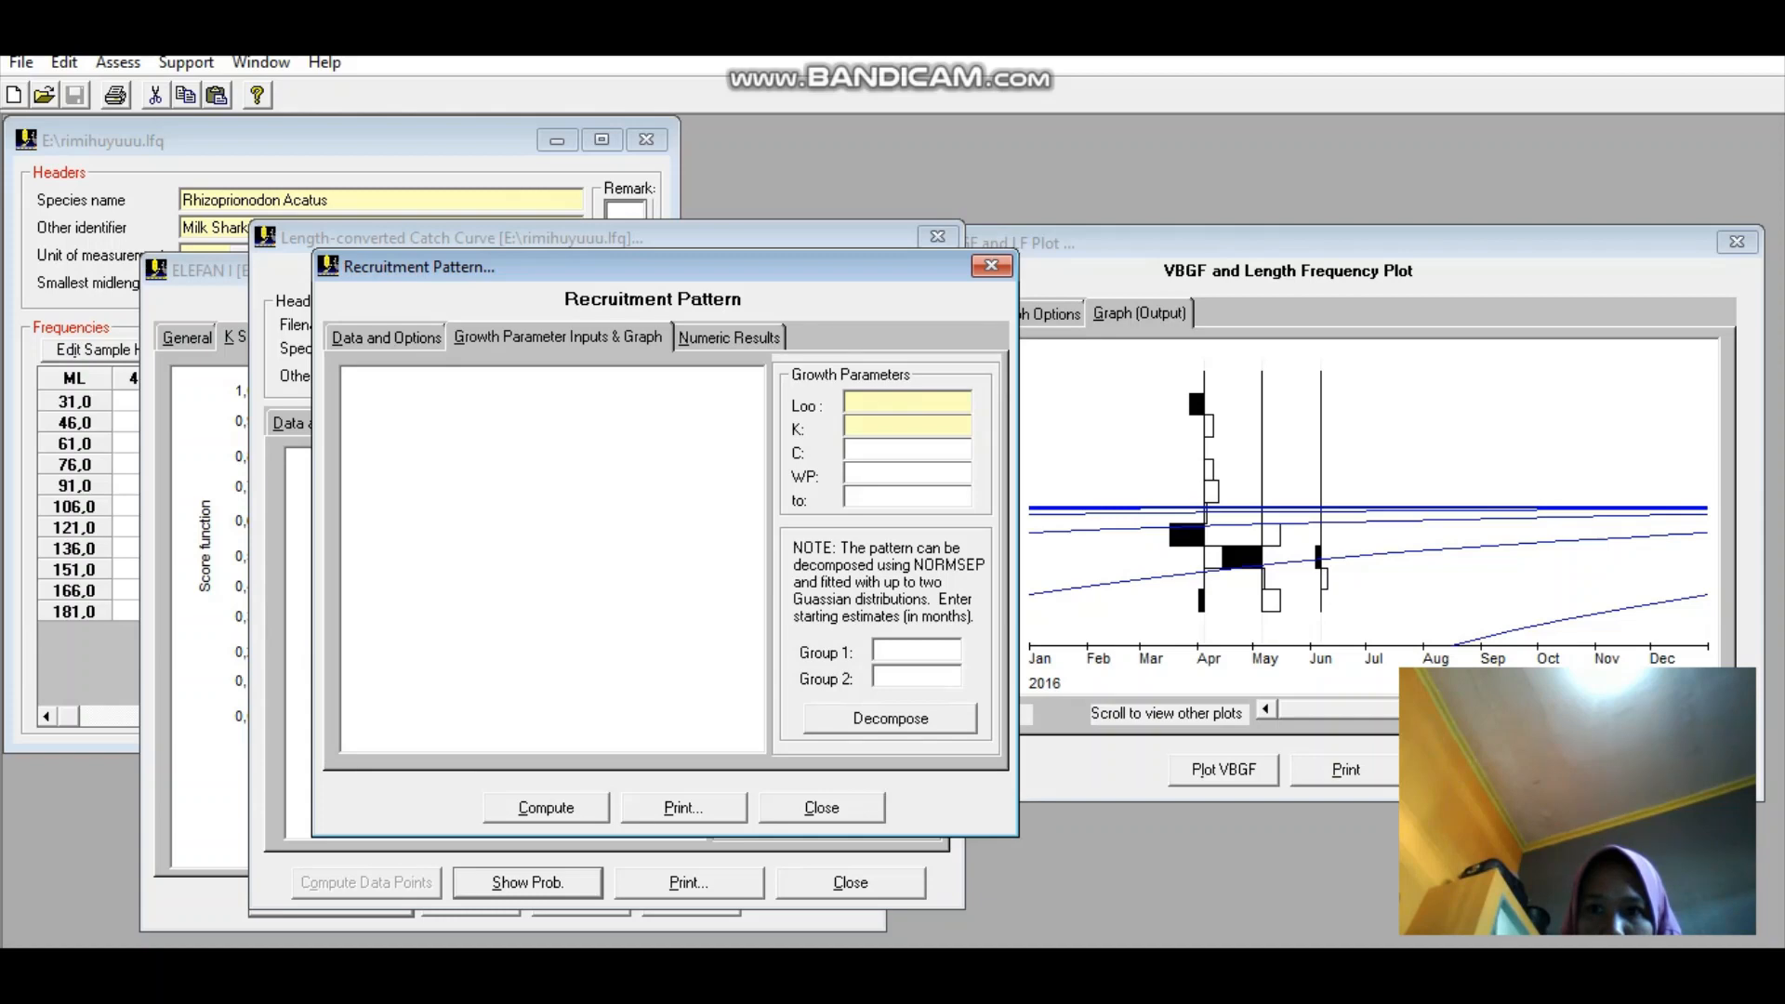
- Enter Loo 95,6 and K 1,18 as the recruitment pattern's growth parameters and compute the recruitment graph
{"action": "key", "text": "alt+Tab"}
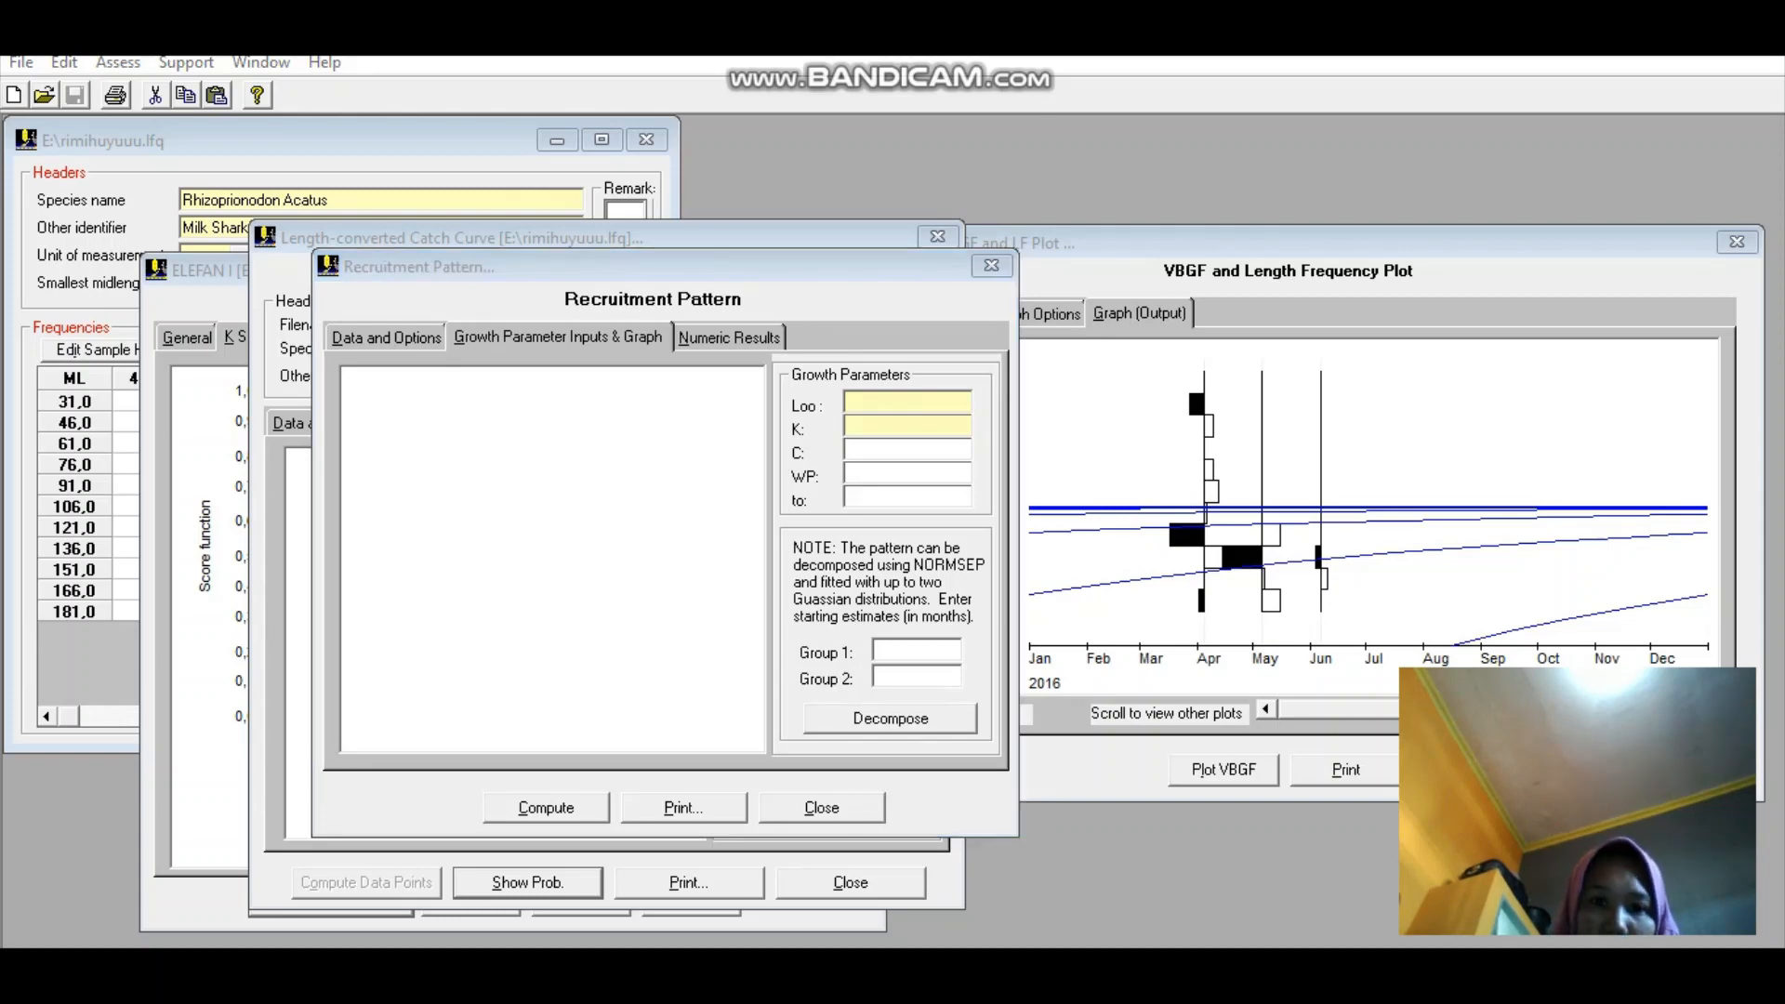
{"action": "key", "text": "alt+Tab"}
{"action": "type", "text": "9"}
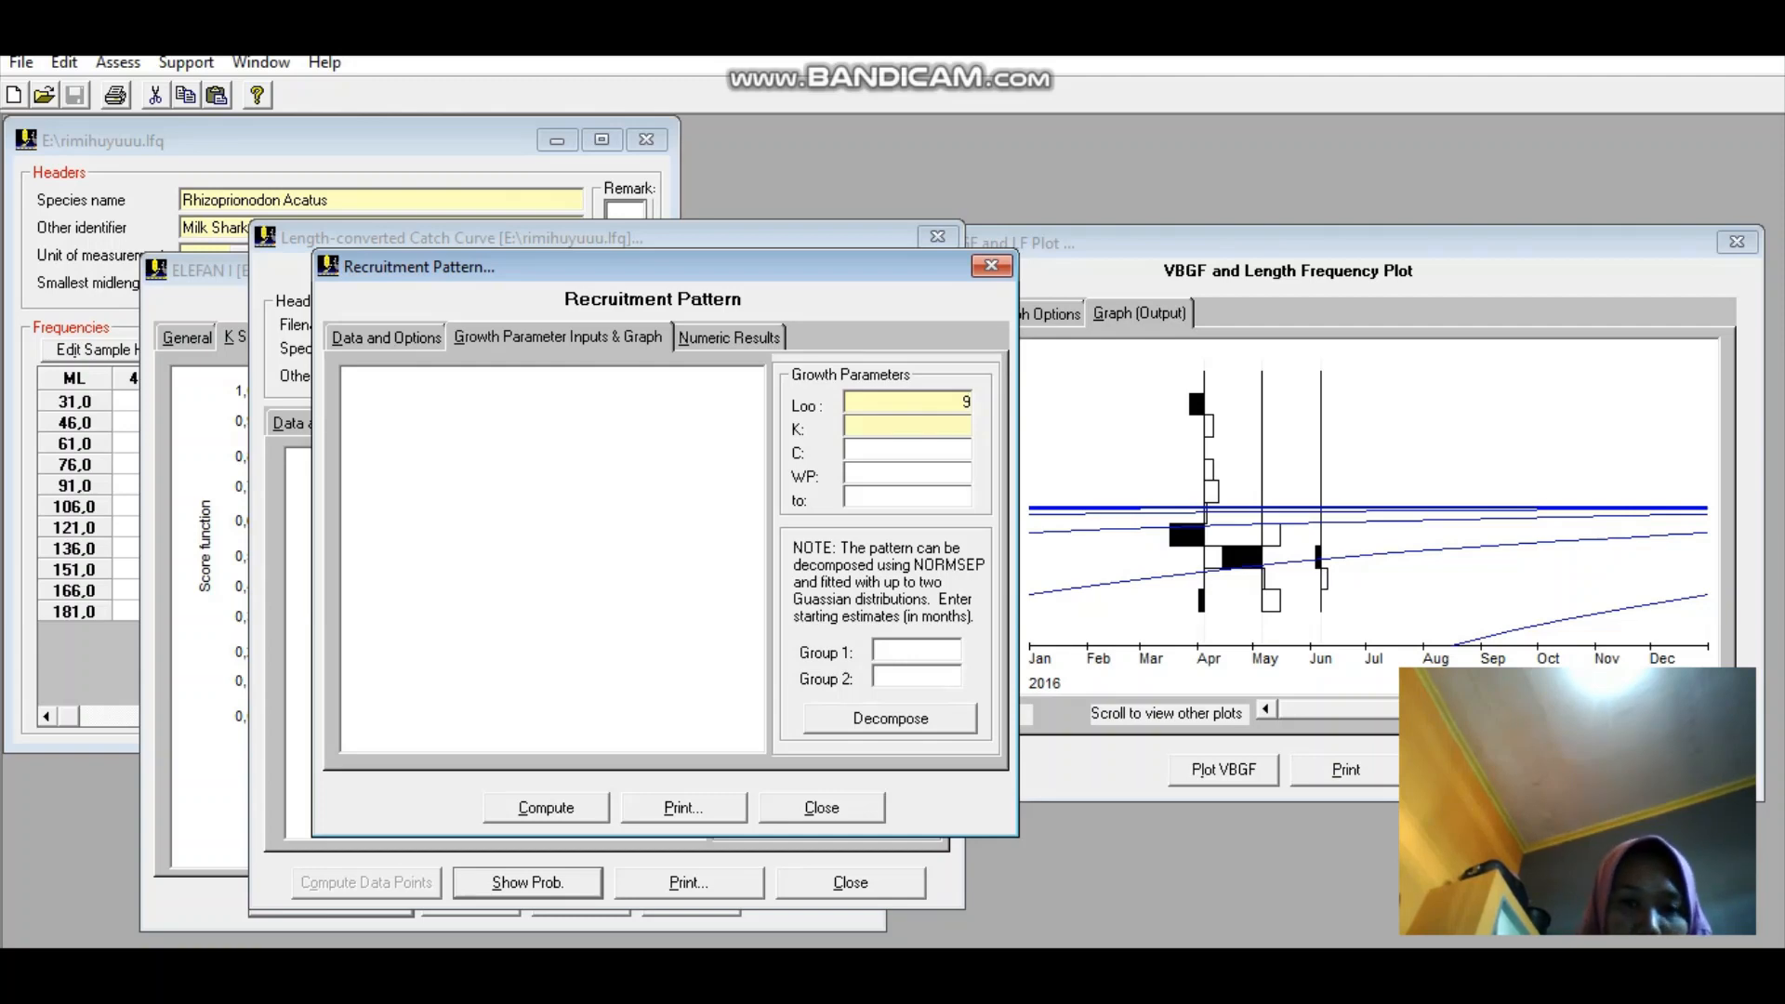
{"action": "type", "text": "5,6"}
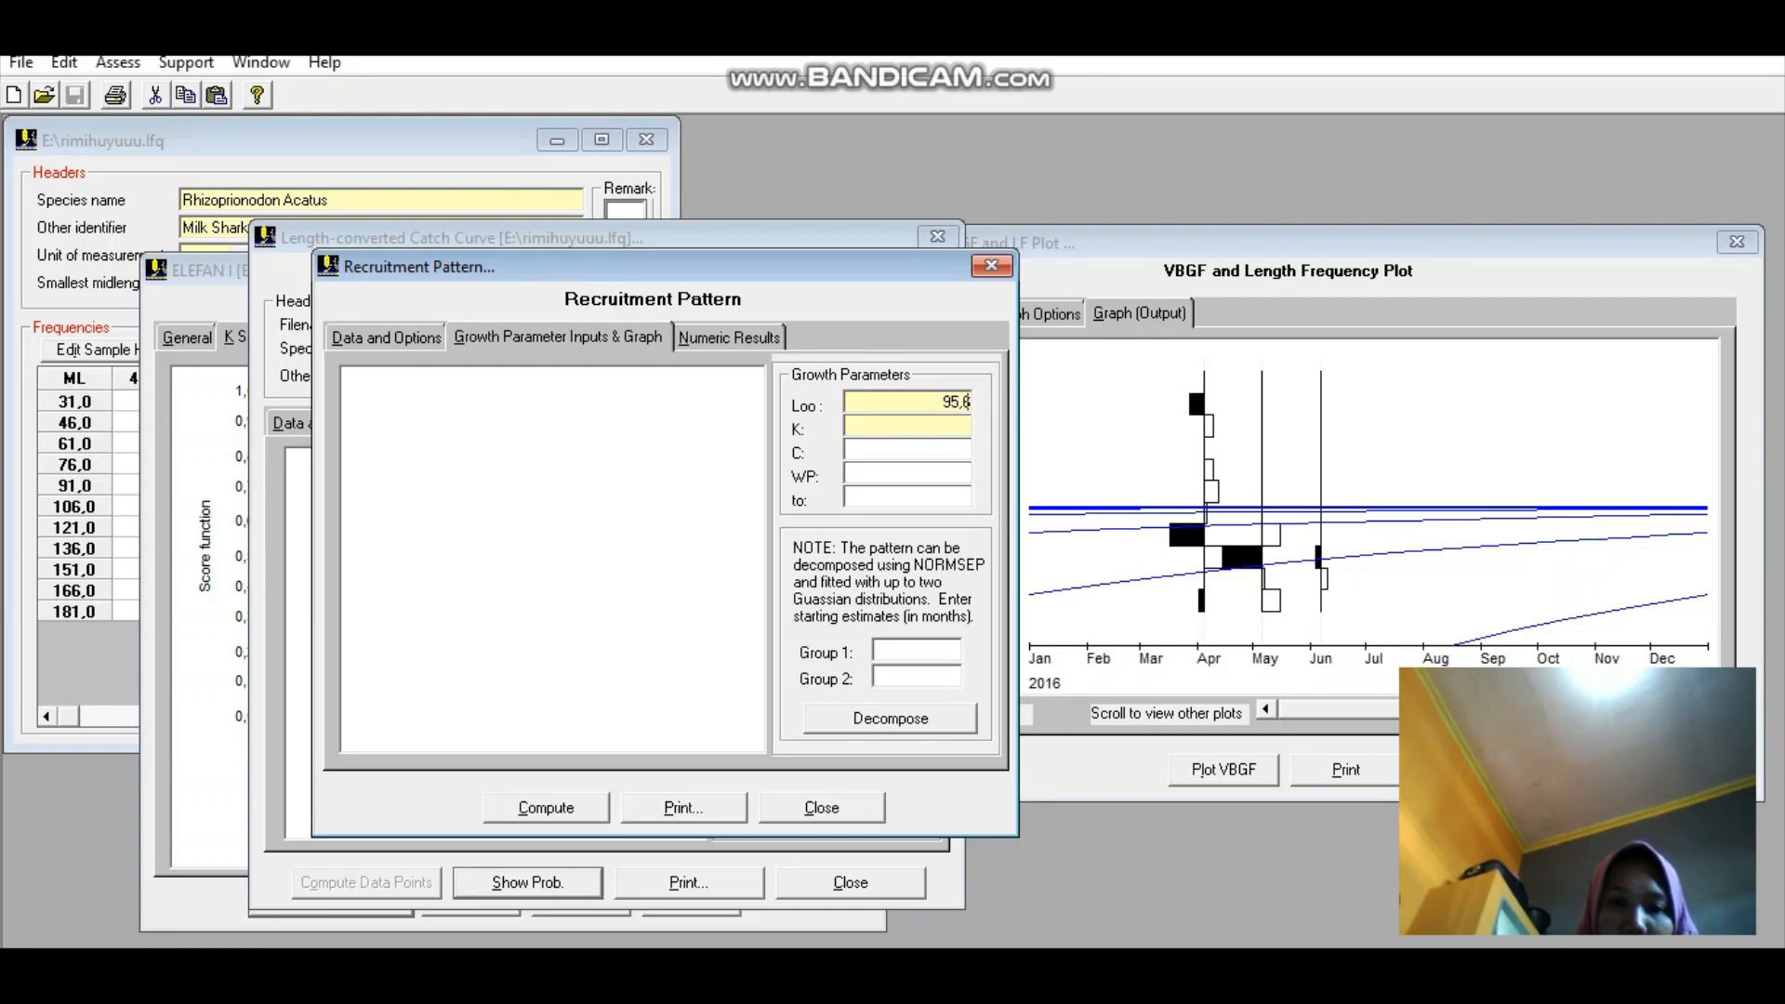
{"action": "key", "text": "Tab"}
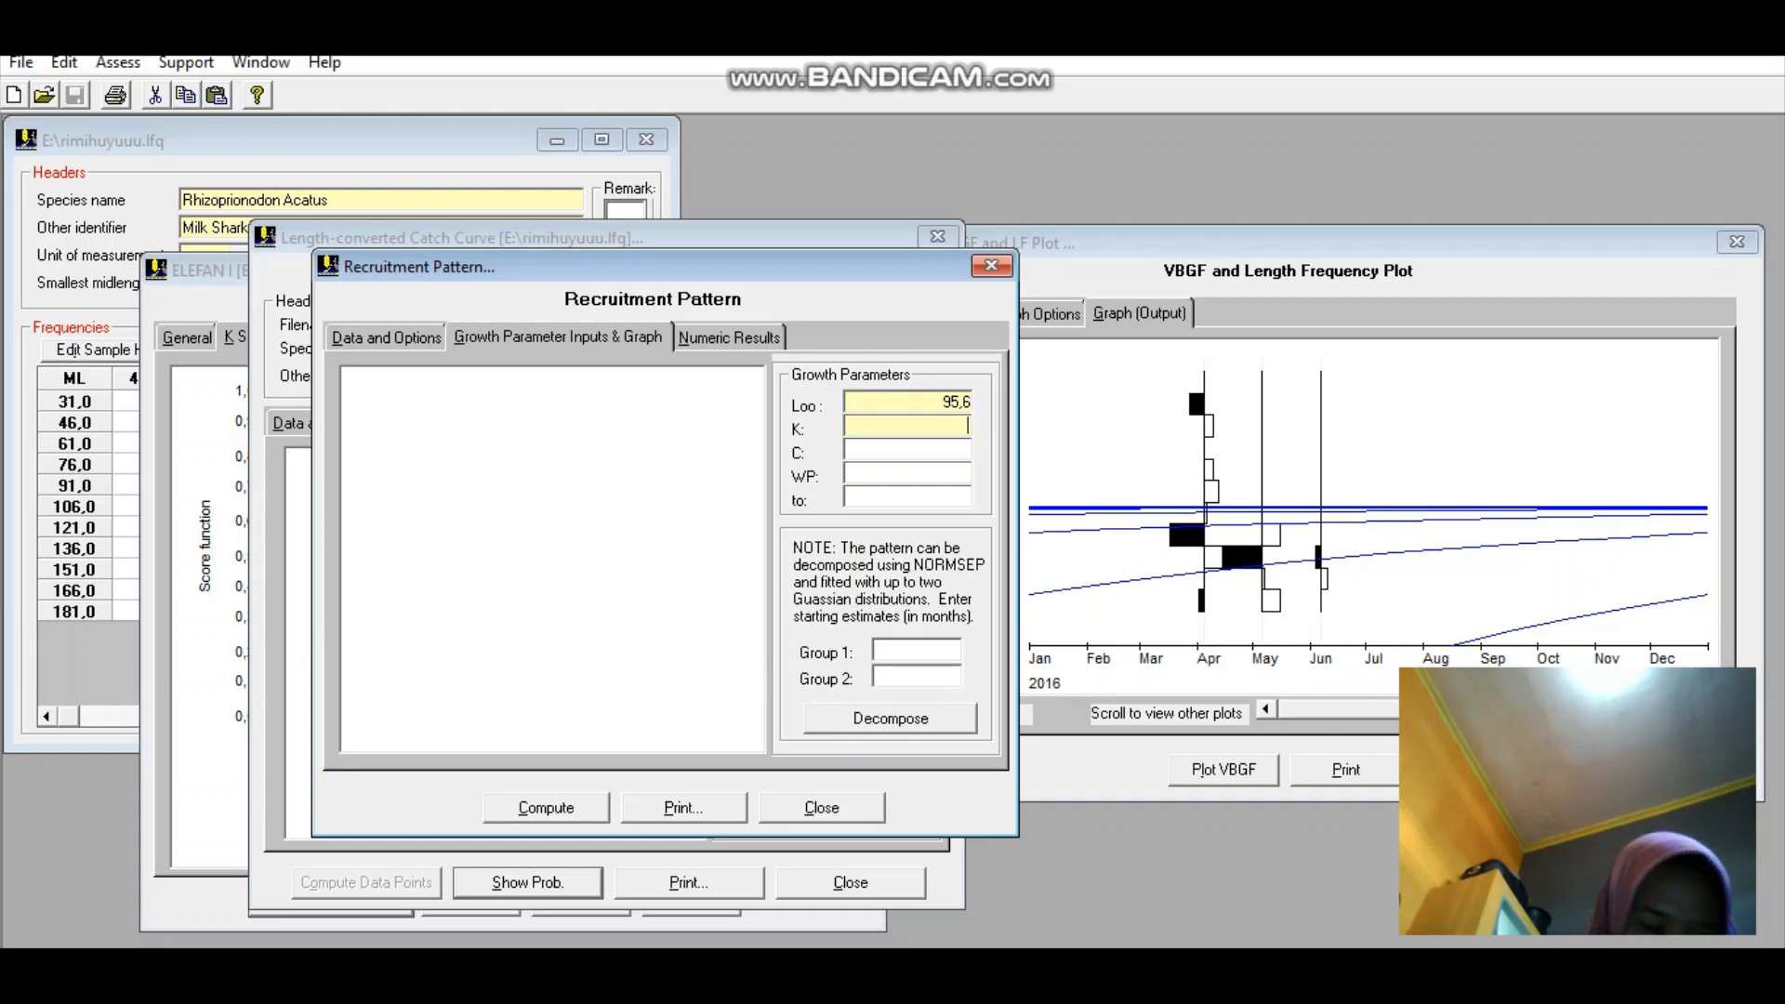
{"action": "type", "text": "1,1"}
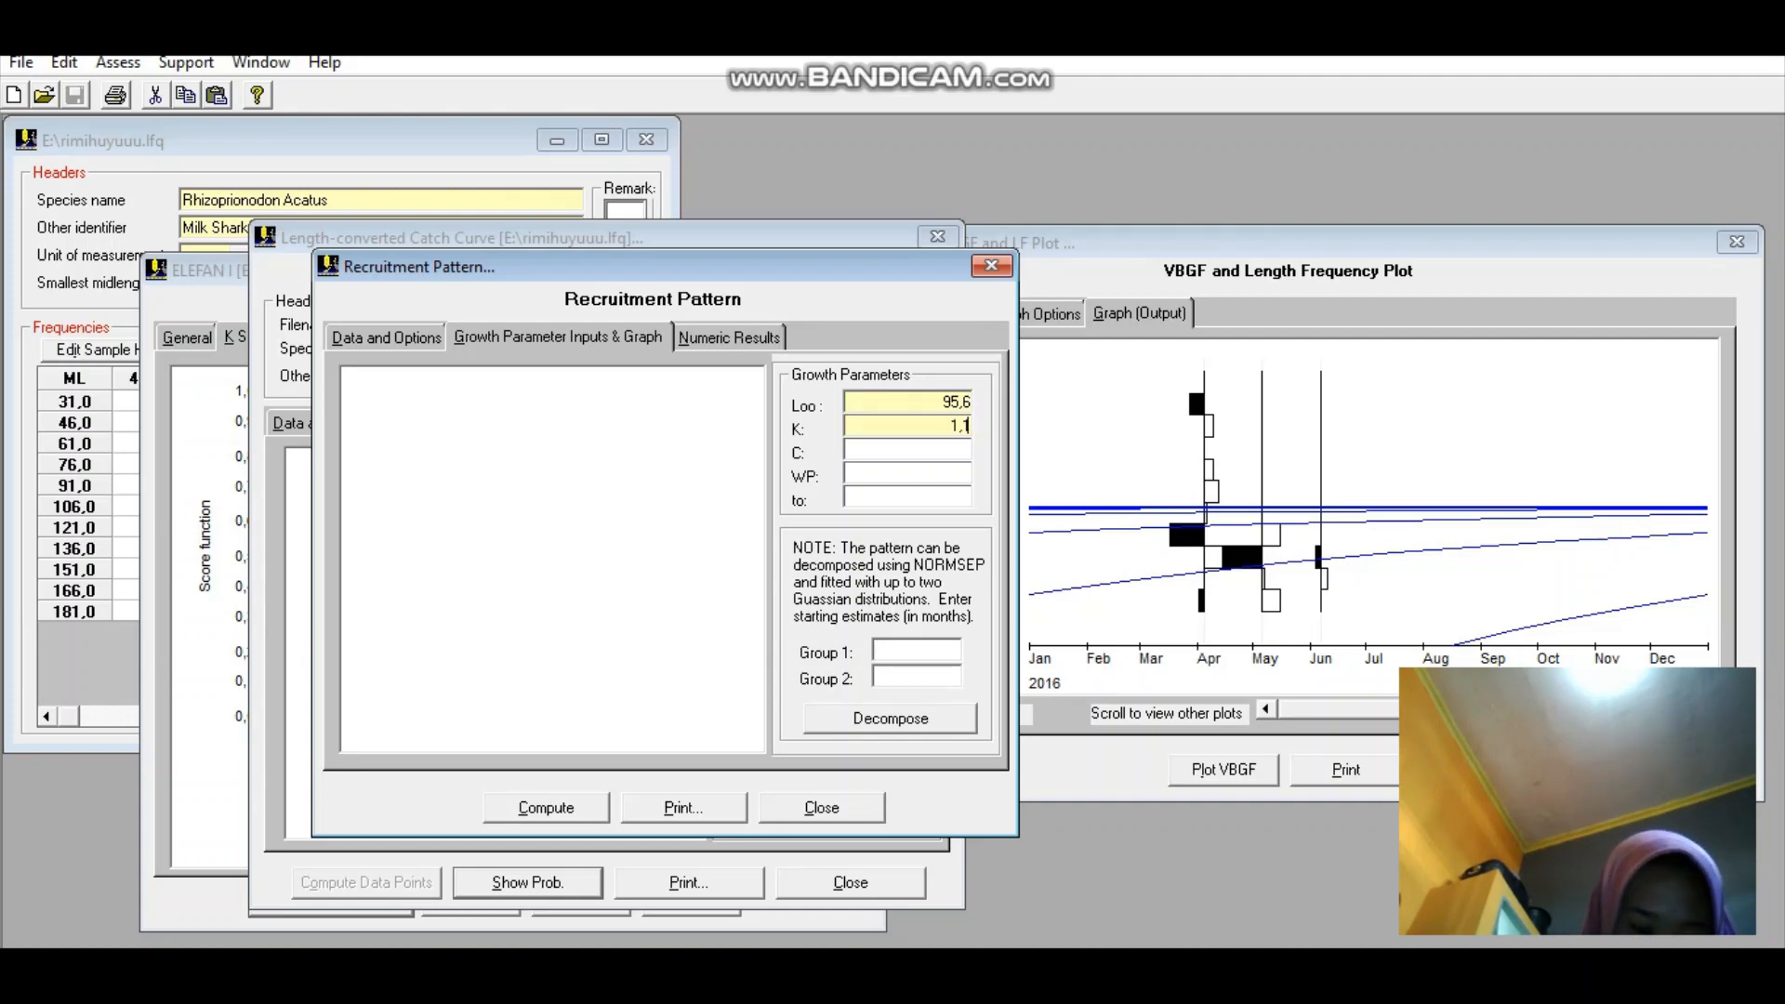
{"action": "type", "text": "8"}
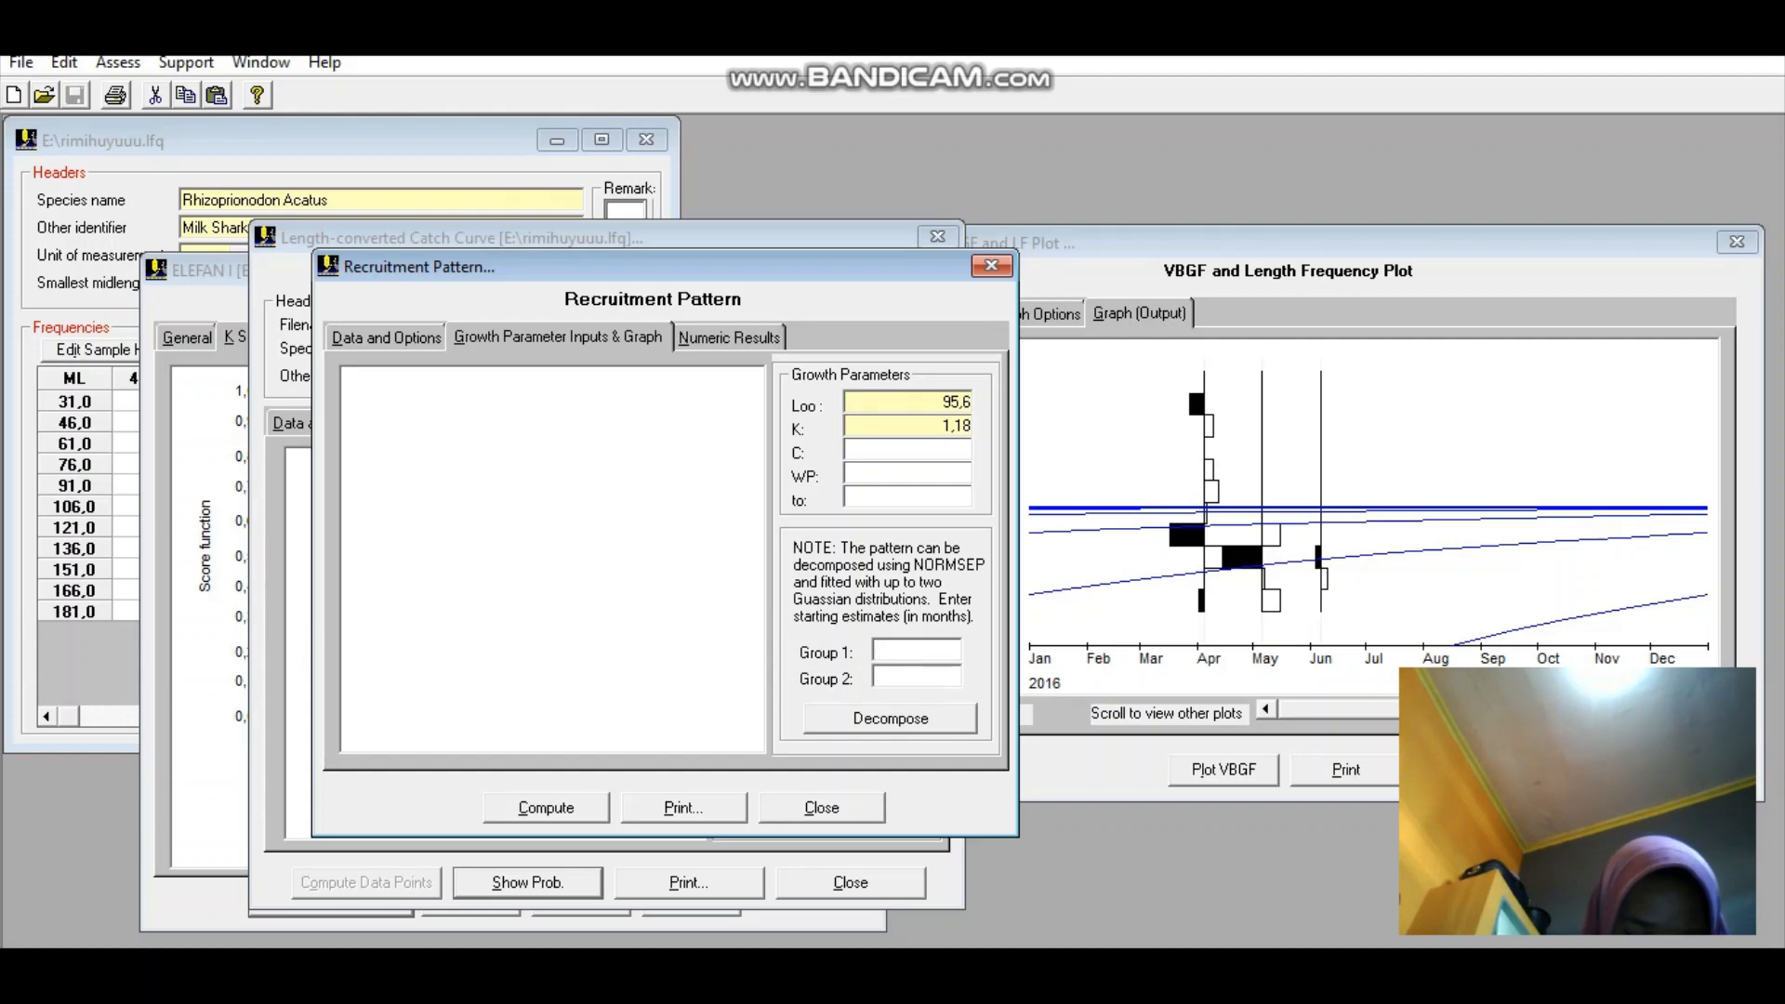
{"action": "left_click", "coordinate": [546, 807]}
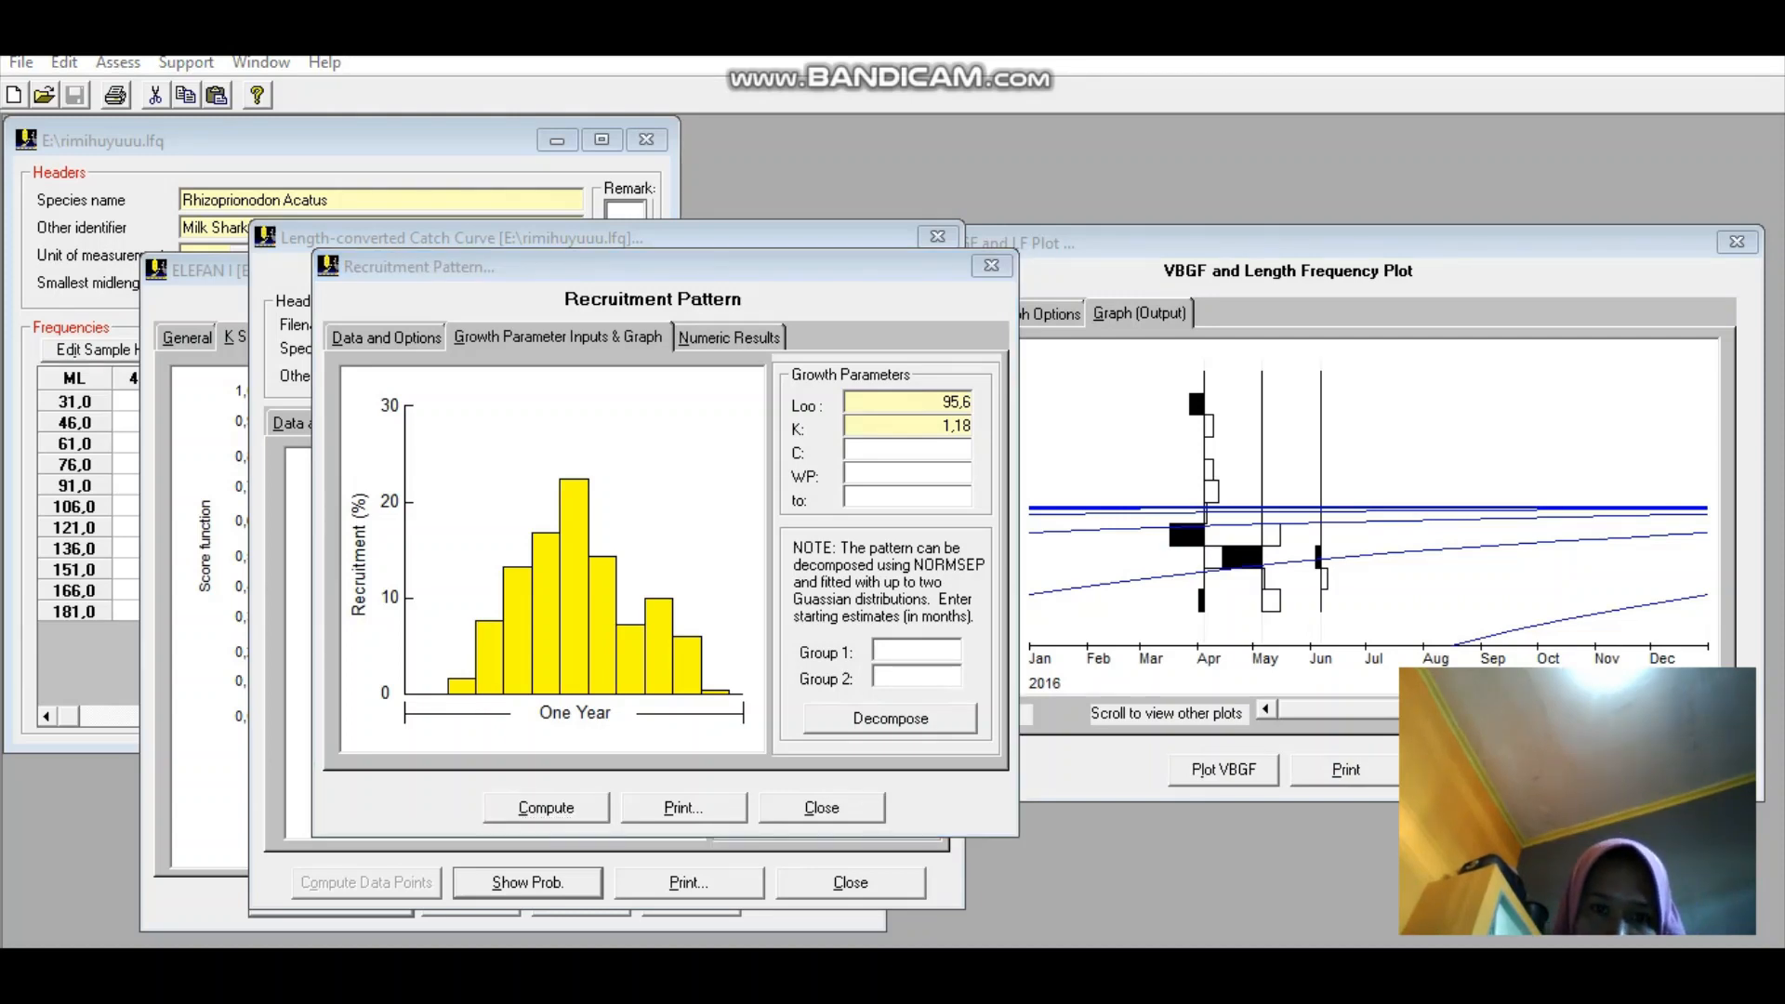
- Review the monthly percent recruitment values in the numeric results against the recruitment graph
{"action": "left_click", "coordinate": [729, 338]}
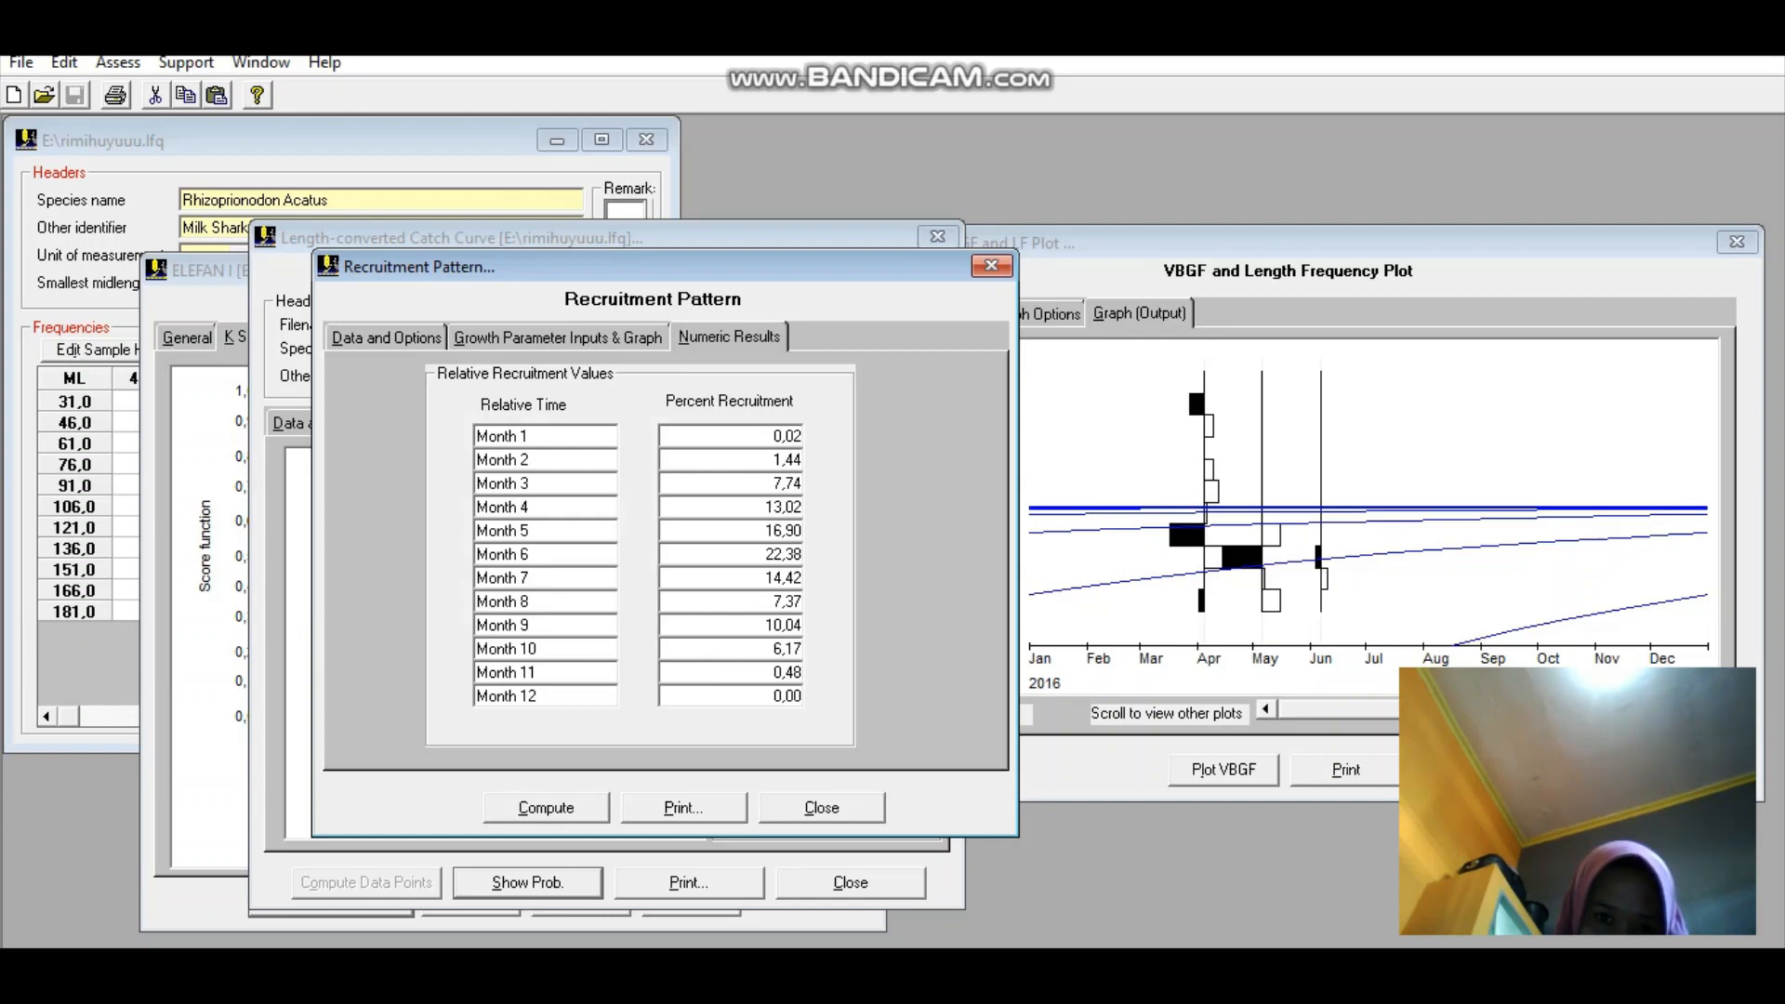
{"action": "left_click", "coordinate": [558, 338]}
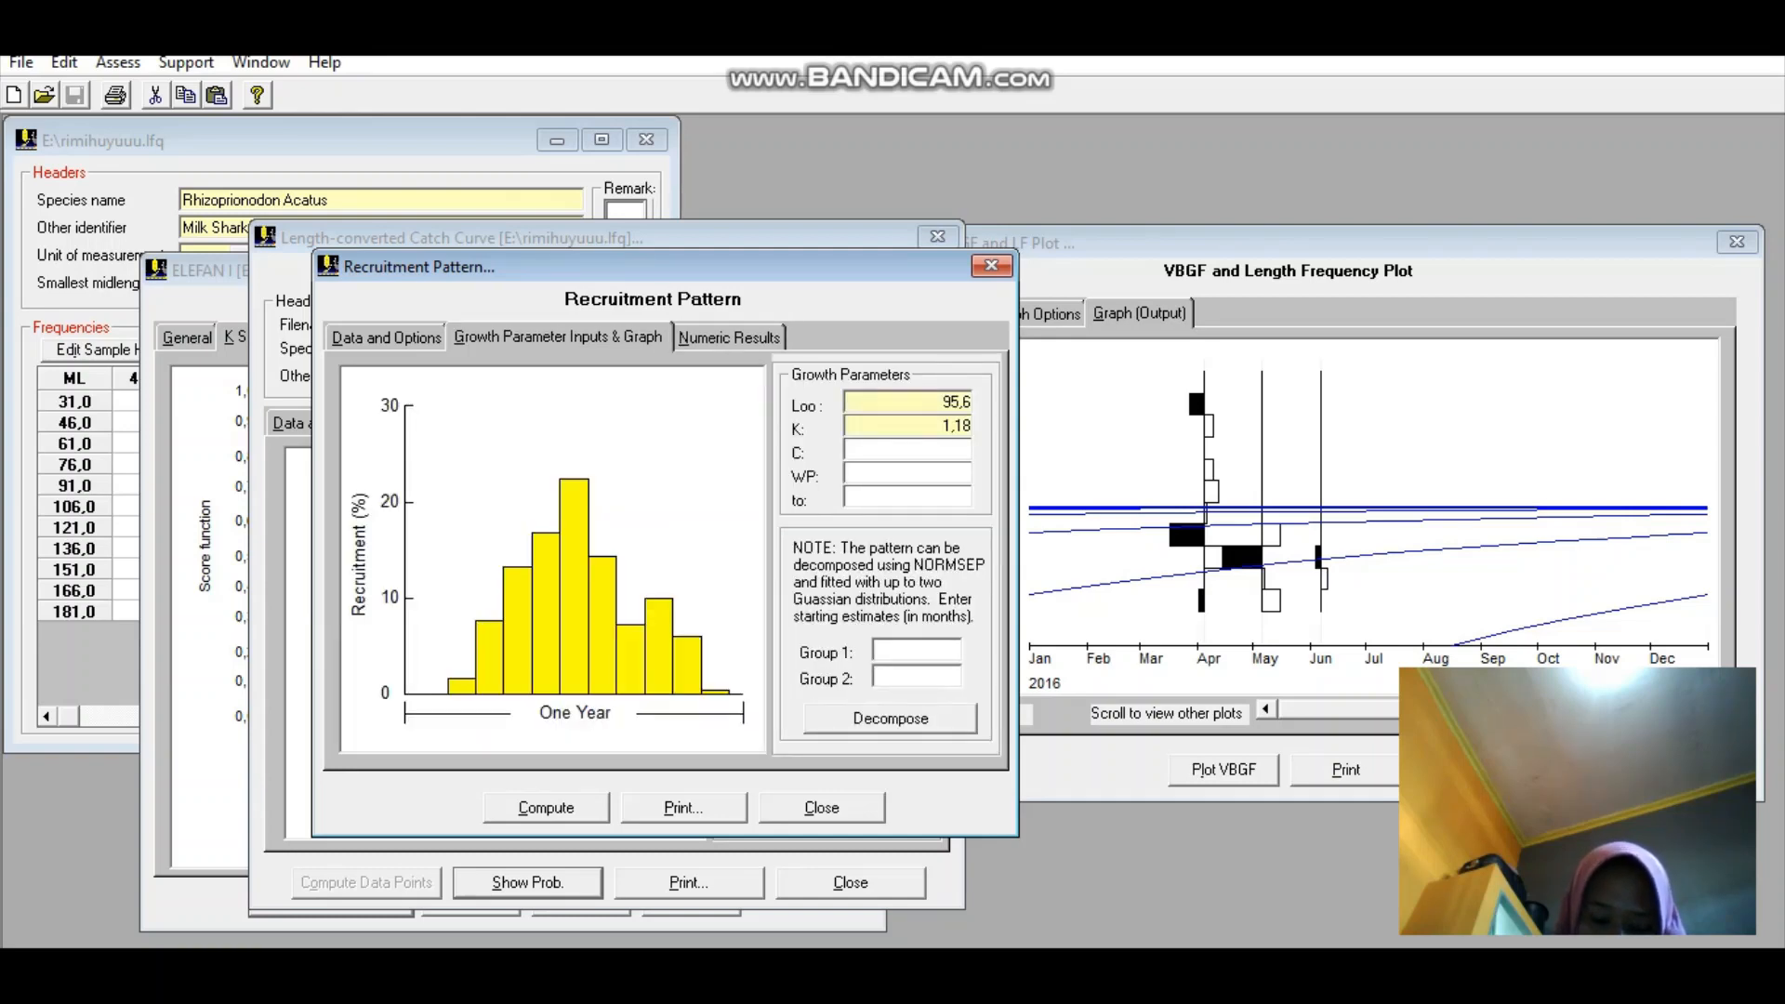
{"action": "left_click", "coordinate": [729, 338]}
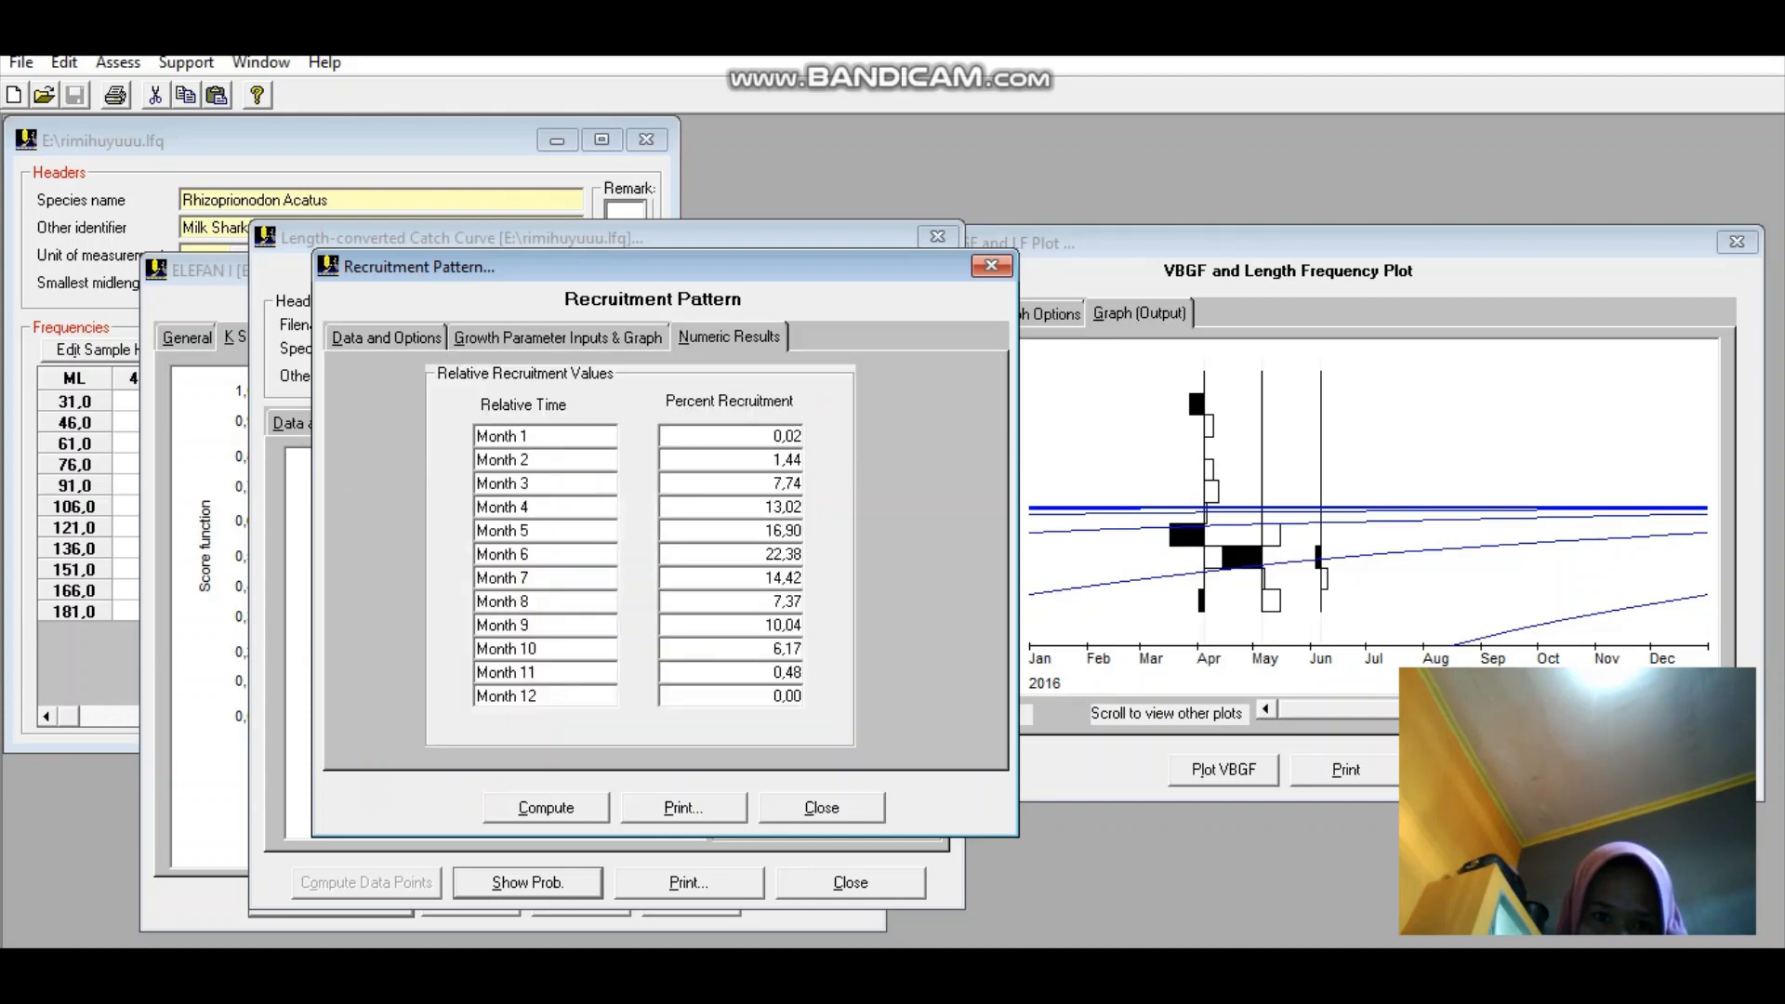
- Set the Group 1 starting estimate to 22,3 and decompose the recruitment pattern
{"action": "left_click", "coordinate": [558, 338]}
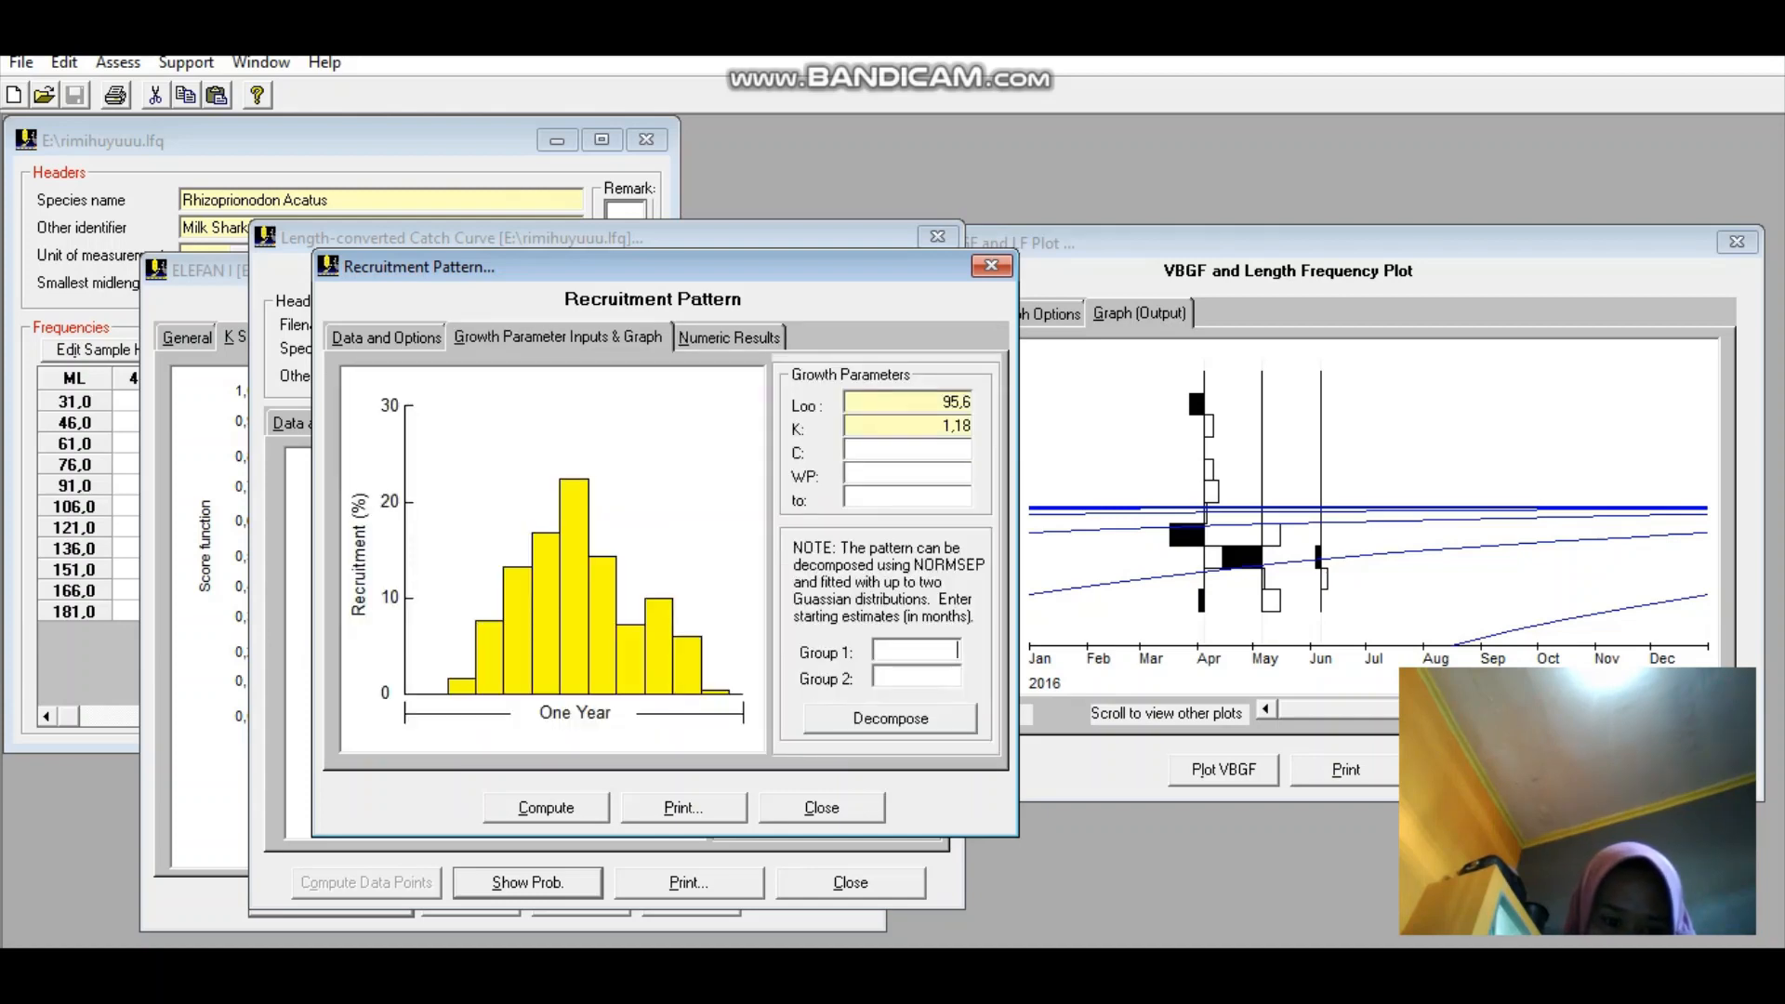
{"action": "type", "text": "22,38"}
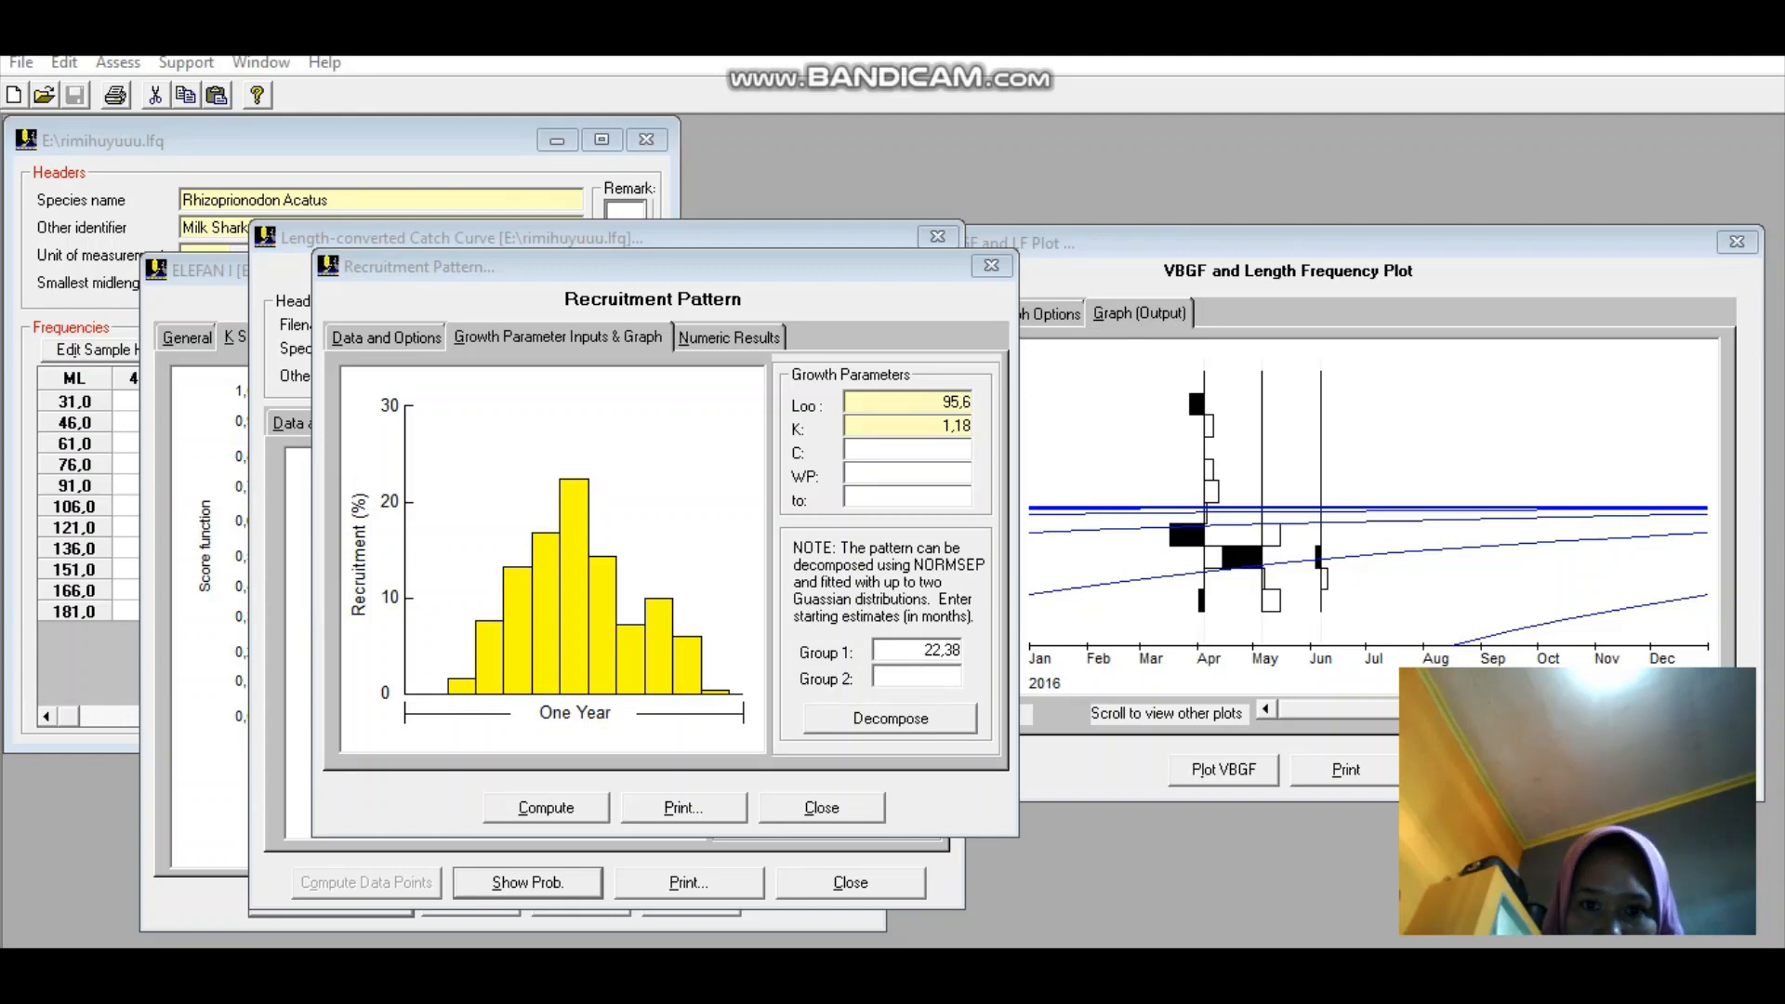
{"action": "left_click", "coordinate": [956, 650]}
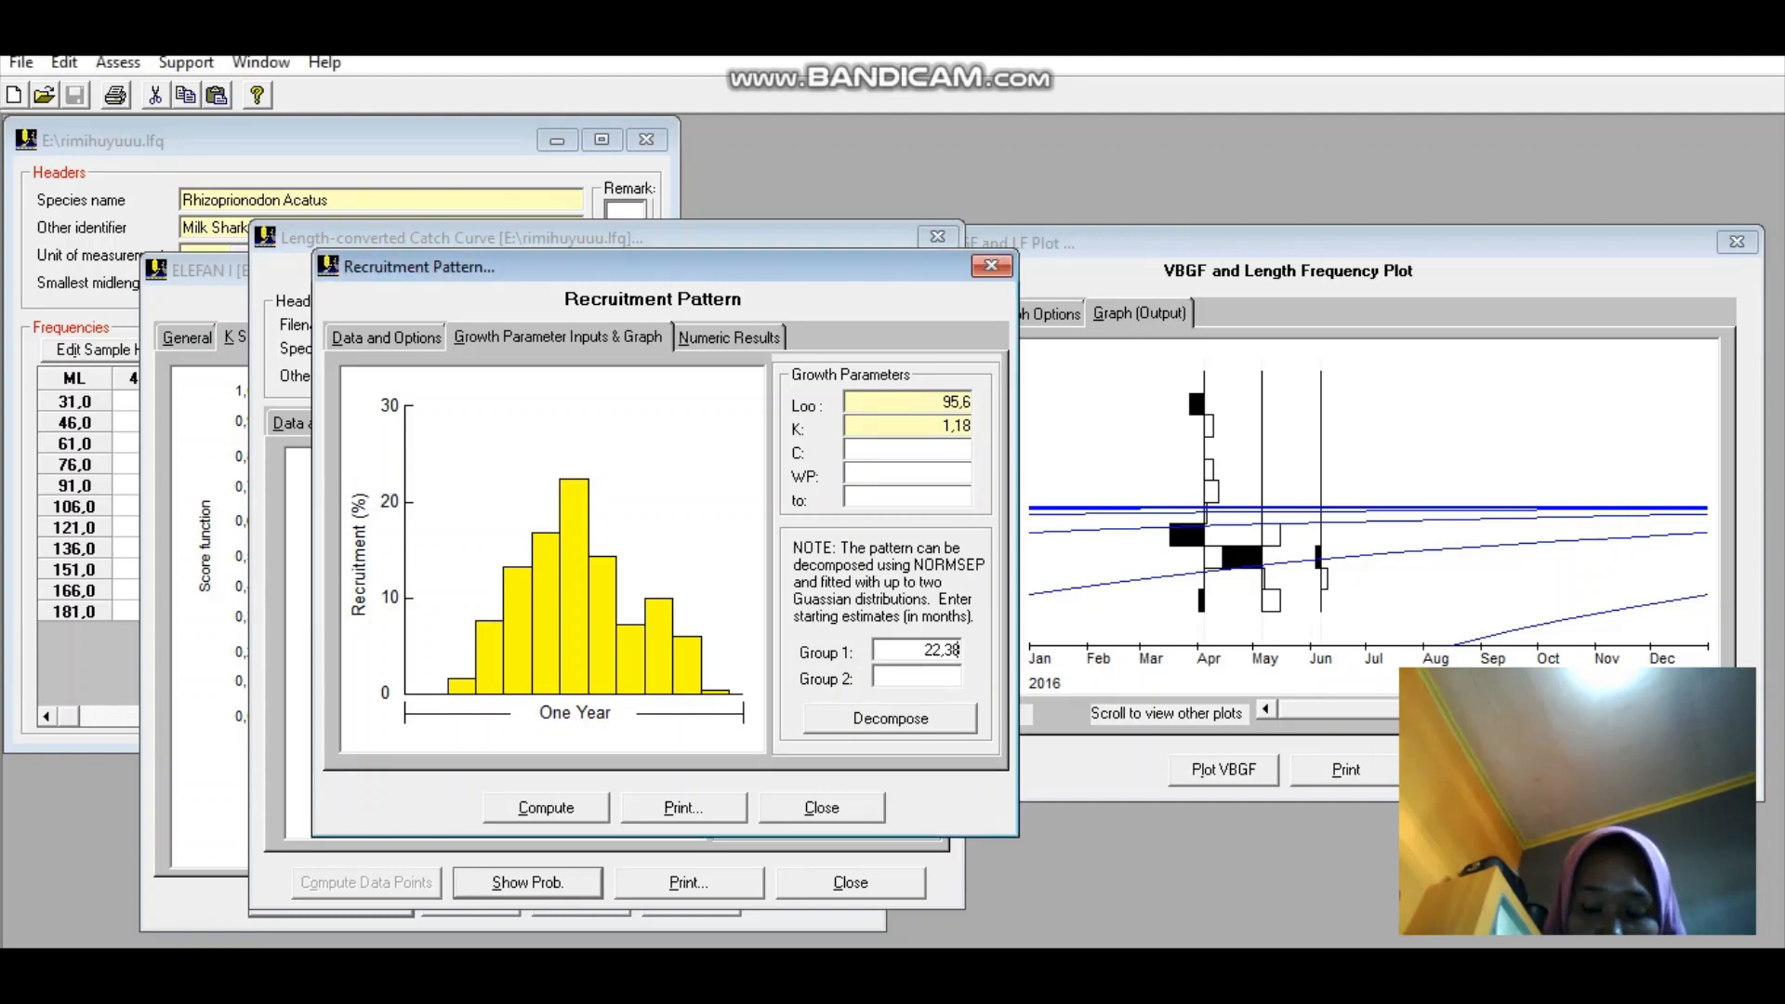
{"action": "key", "text": "BackSpace"}
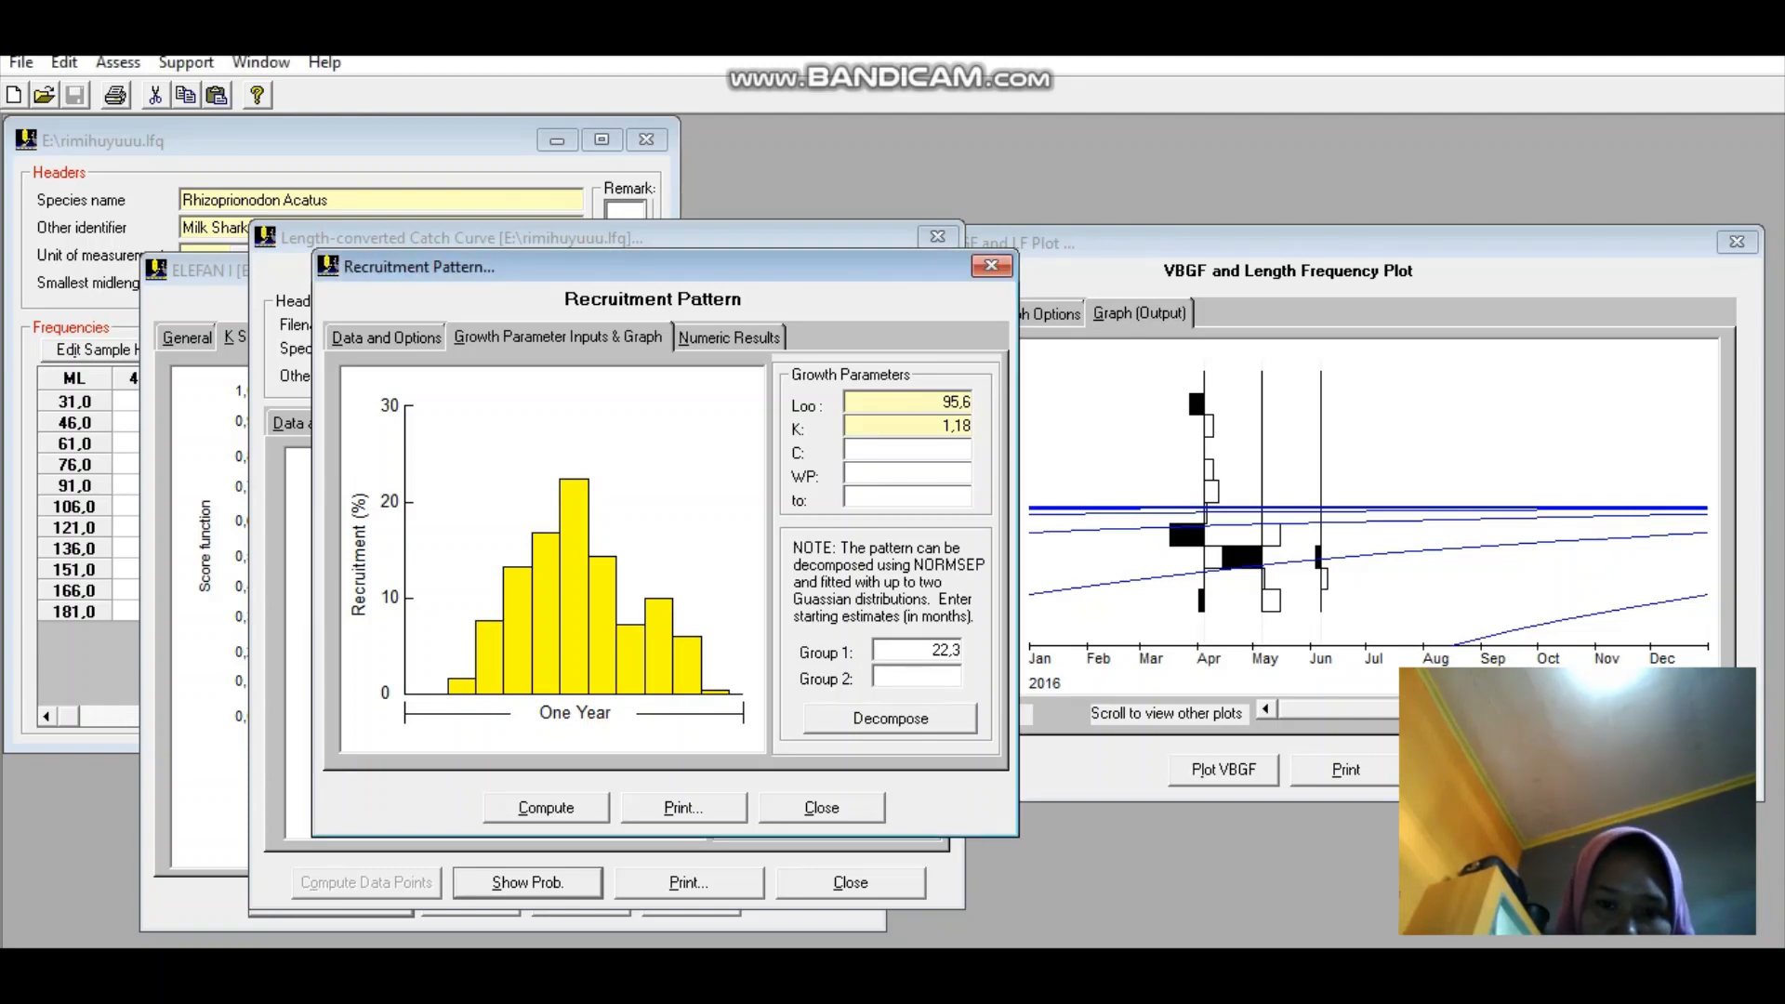
{"action": "left_click", "coordinate": [890, 717]}
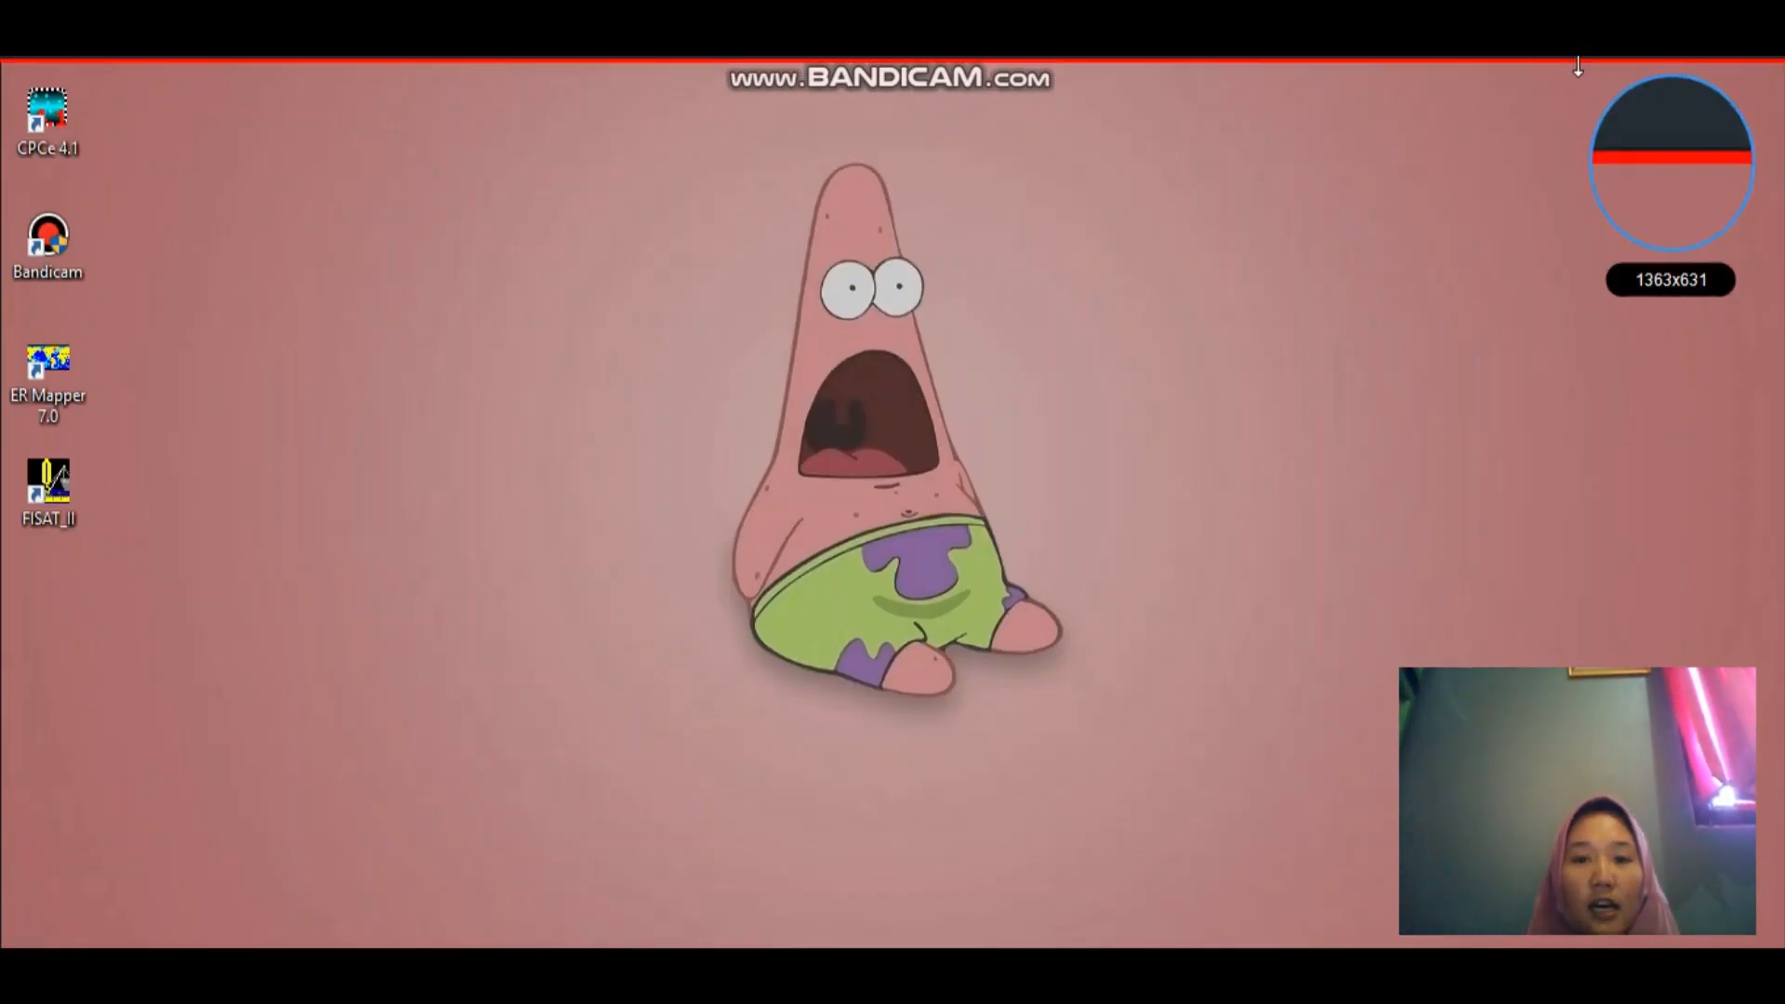
{"action": "left_click_drag", "start_coordinate": [1578, 66], "coordinate": [1576, 11]}
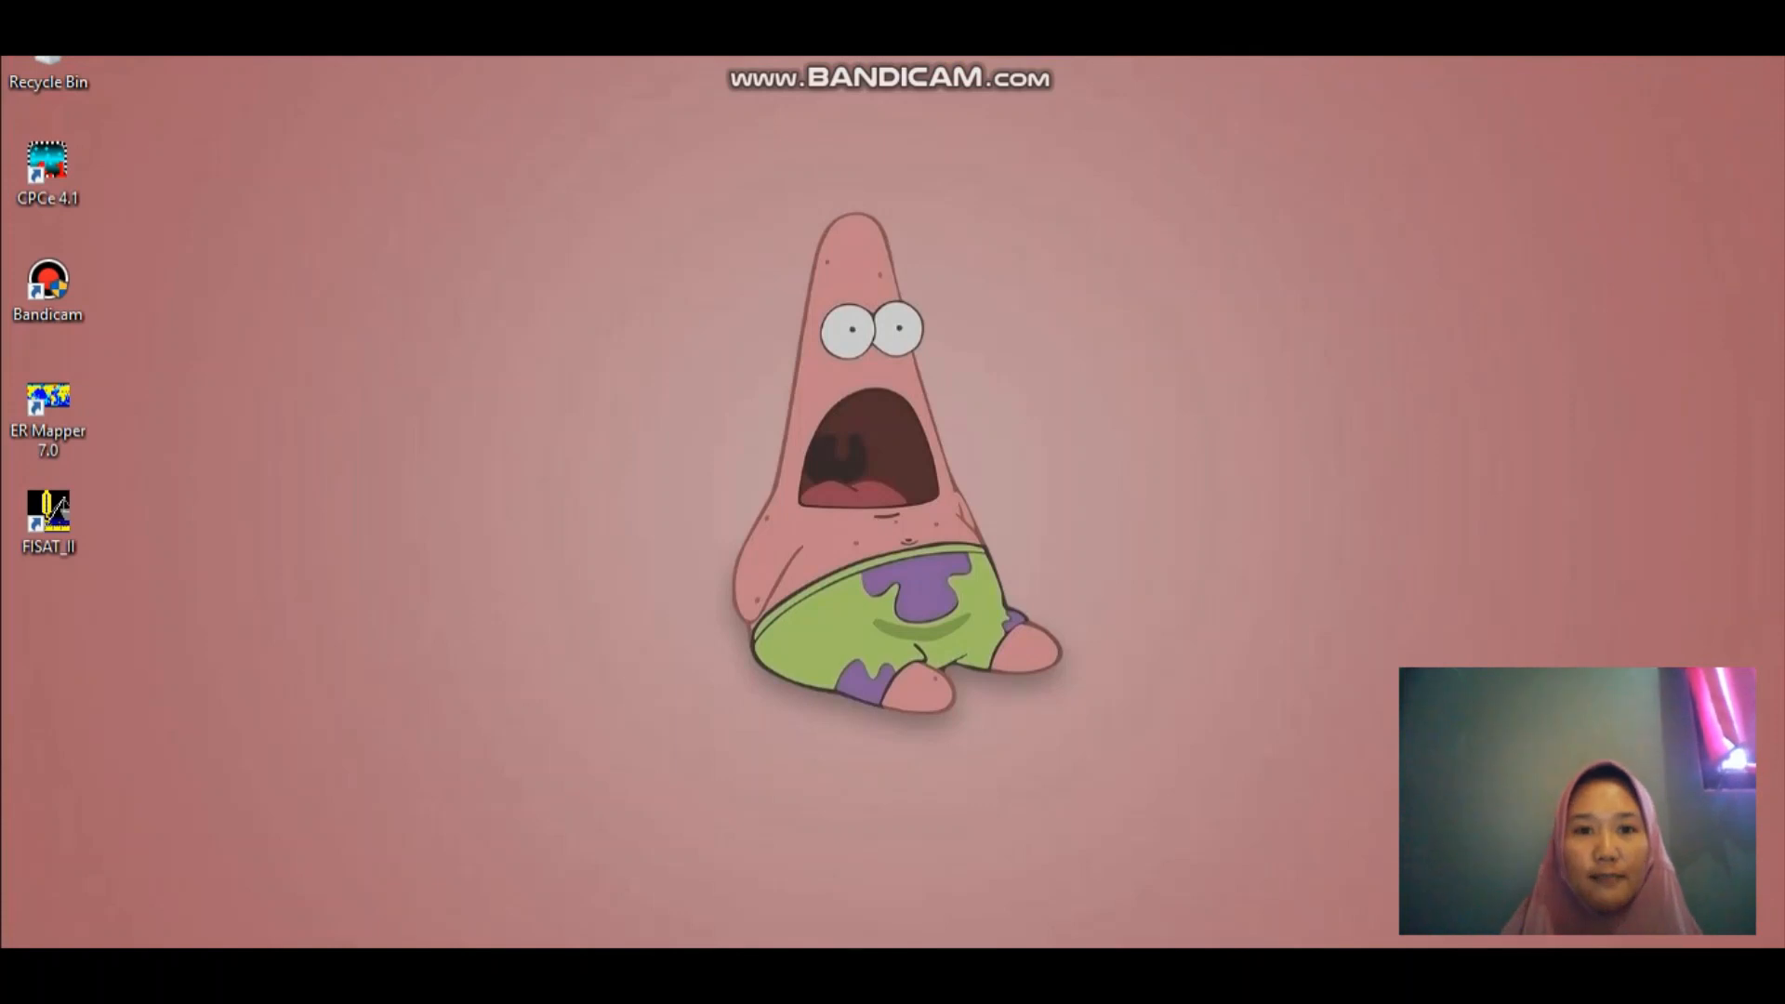